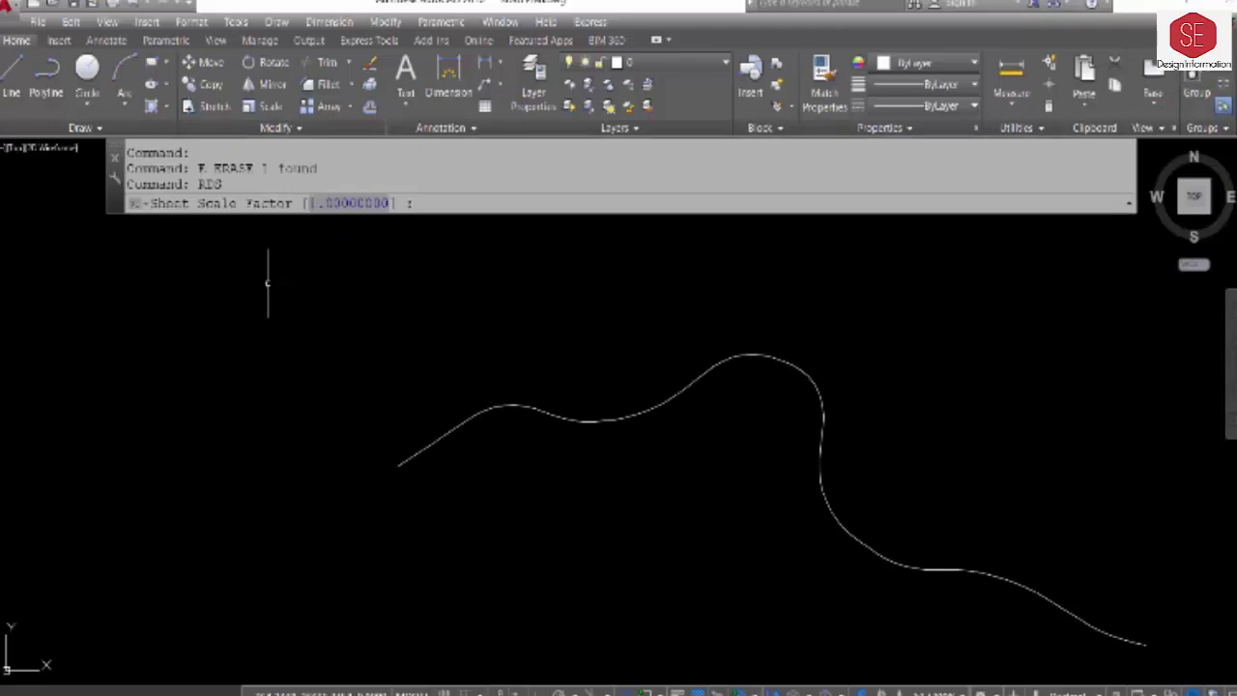
Set RDS chainage options: scale 1, start 0, interval 100, tick spacing 25, branch a.
key("Return")
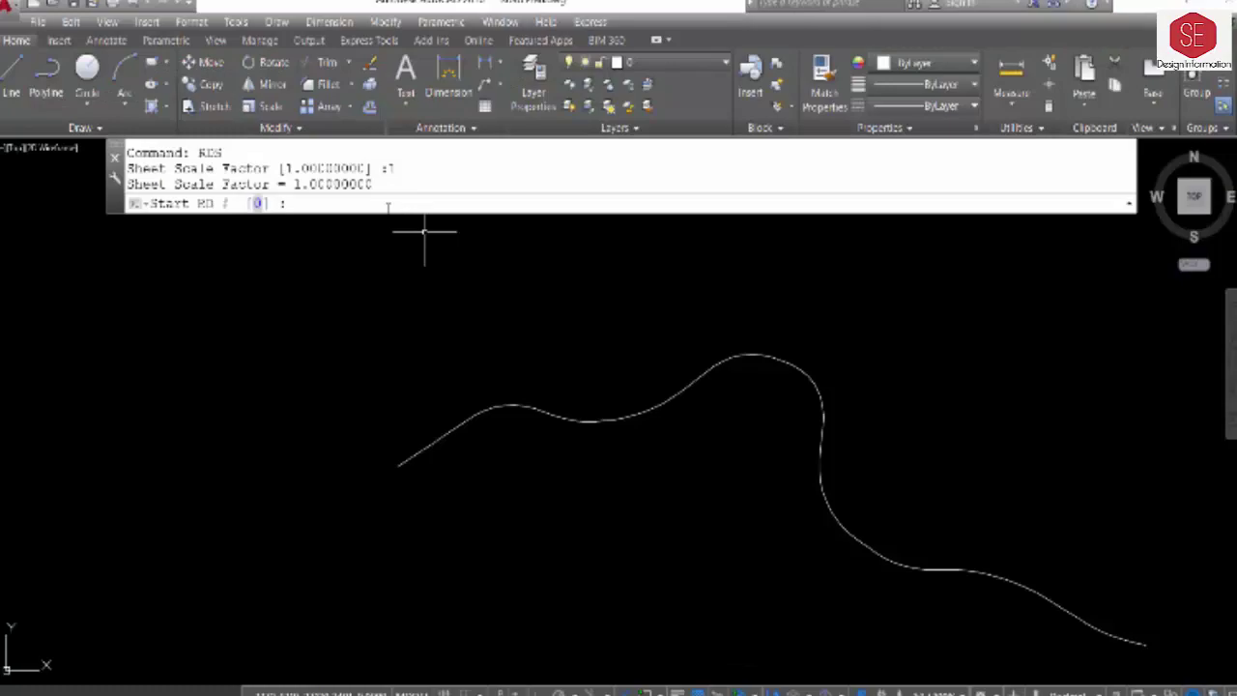
type("0")
key("Return")
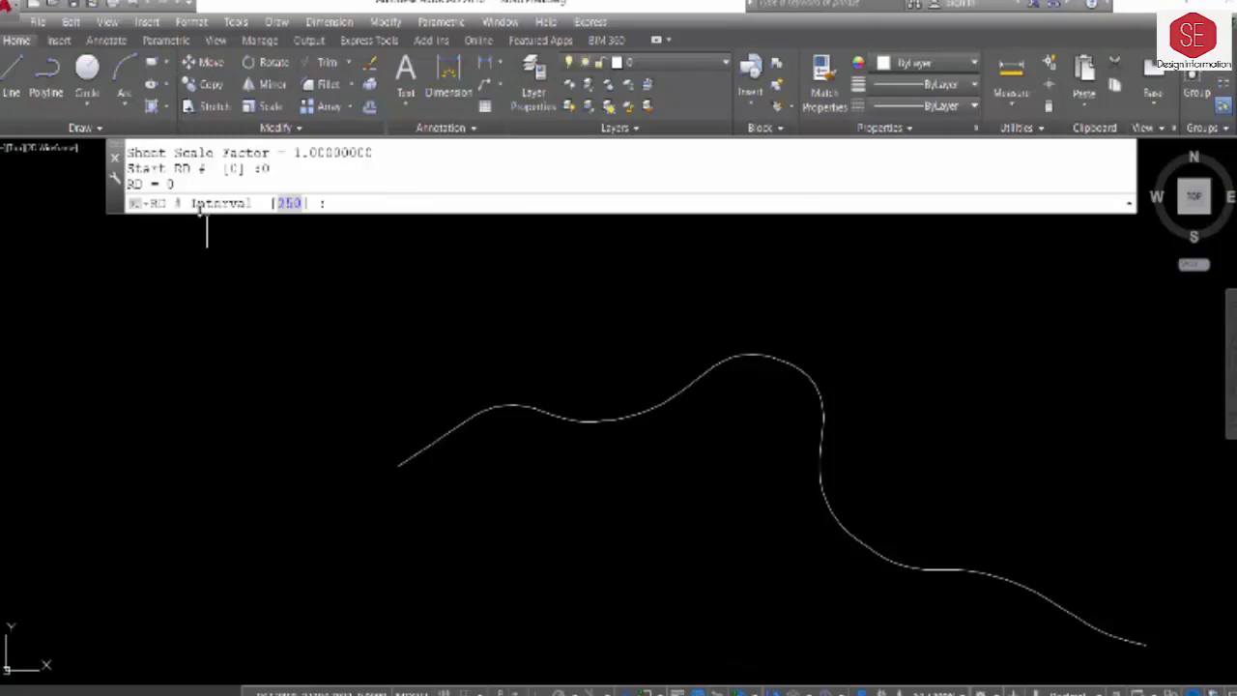
type("100")
key("Return")
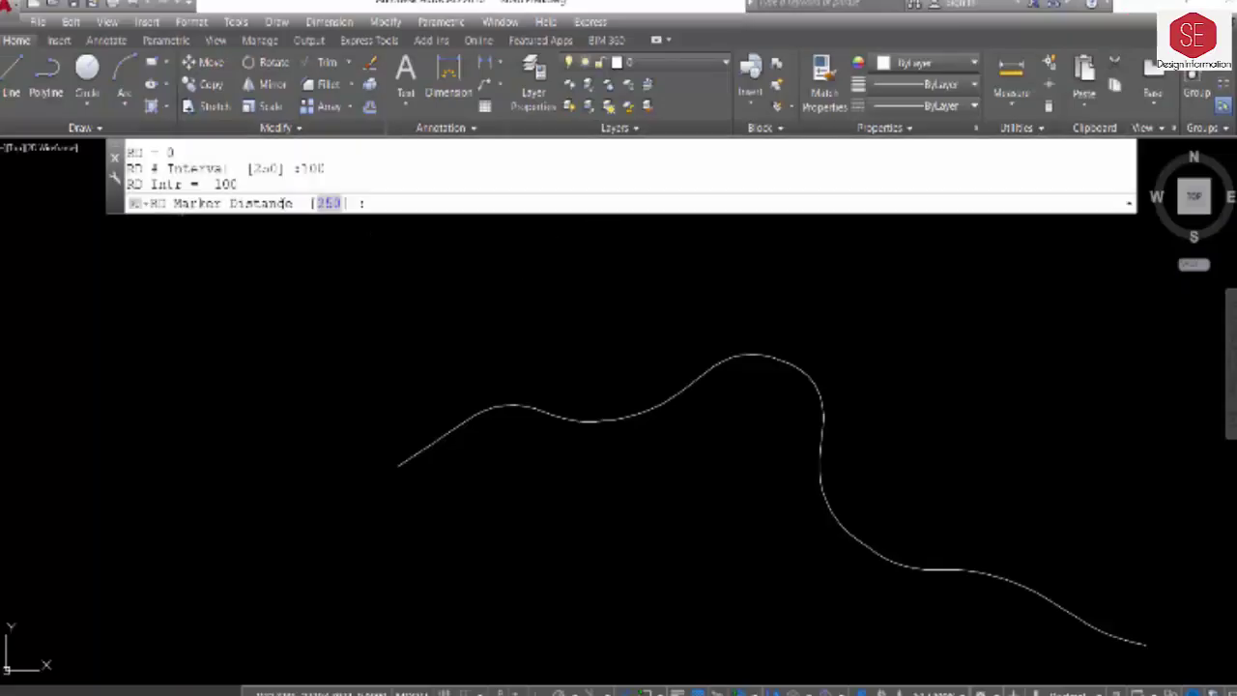
type("25")
key("Return")
type("a")
key("Return")
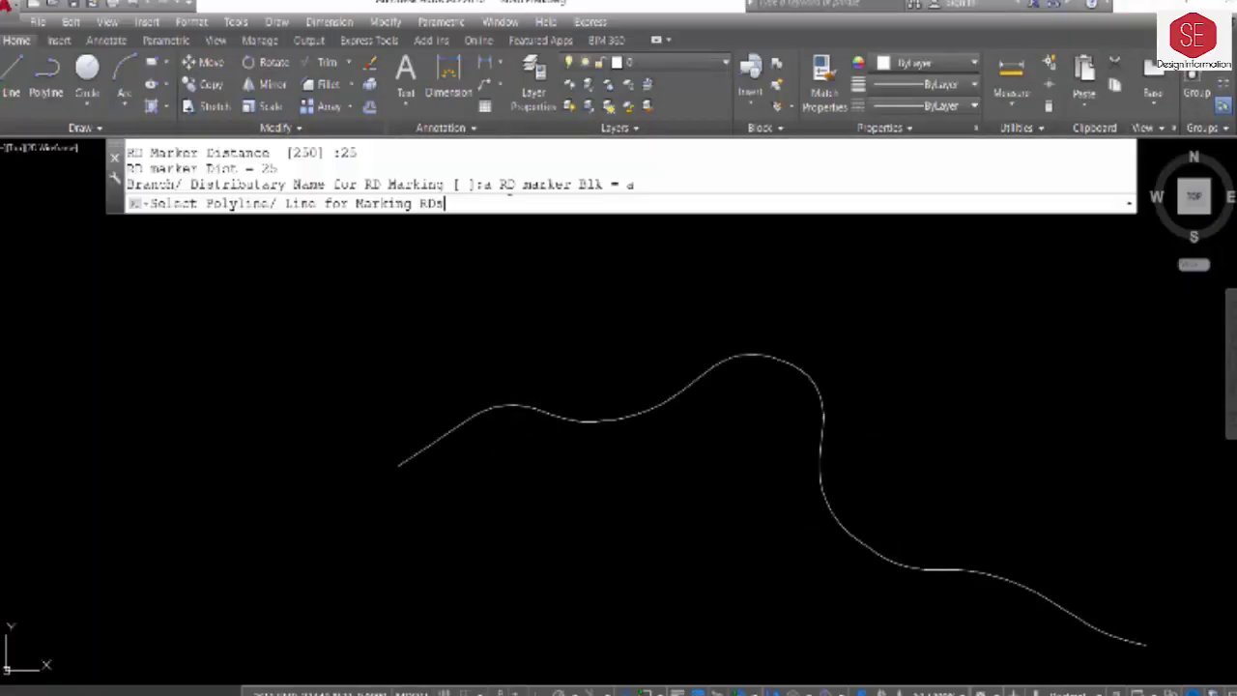
Pick the road curve polyline to receive the chainage markers.
scroll(600, 453, "down", 2)
left_click(528, 426)
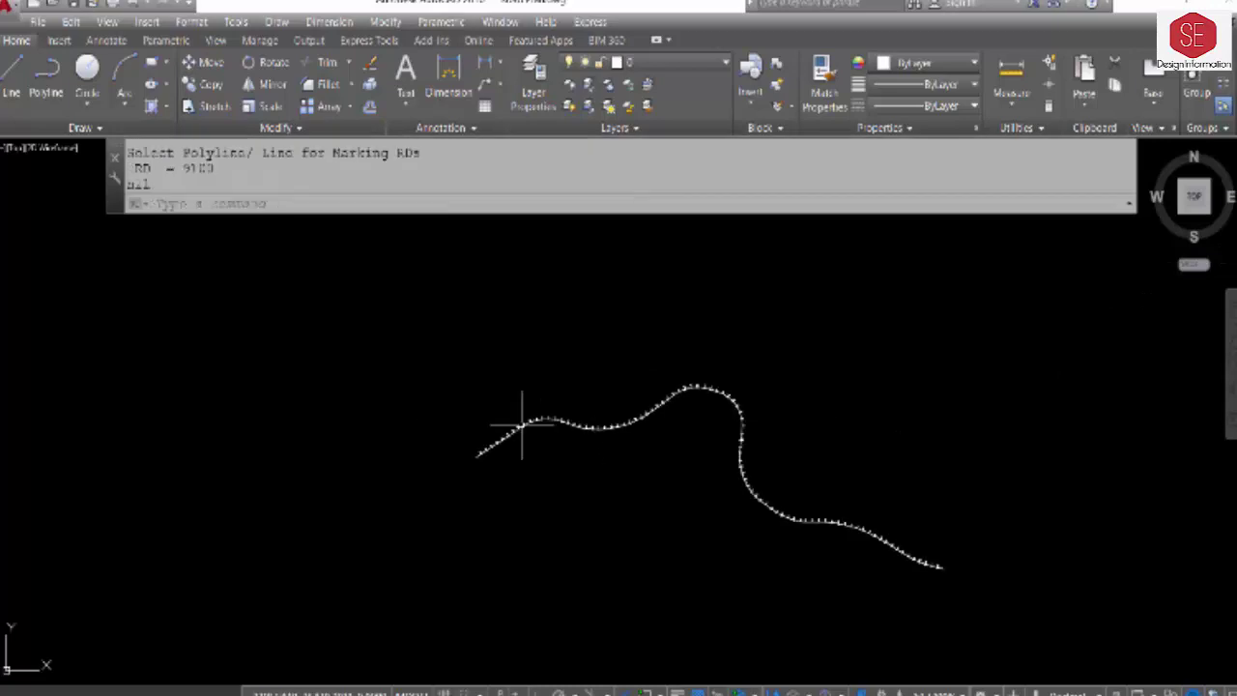
scroll(585, 449, "up", 5)
left_click(590, 424)
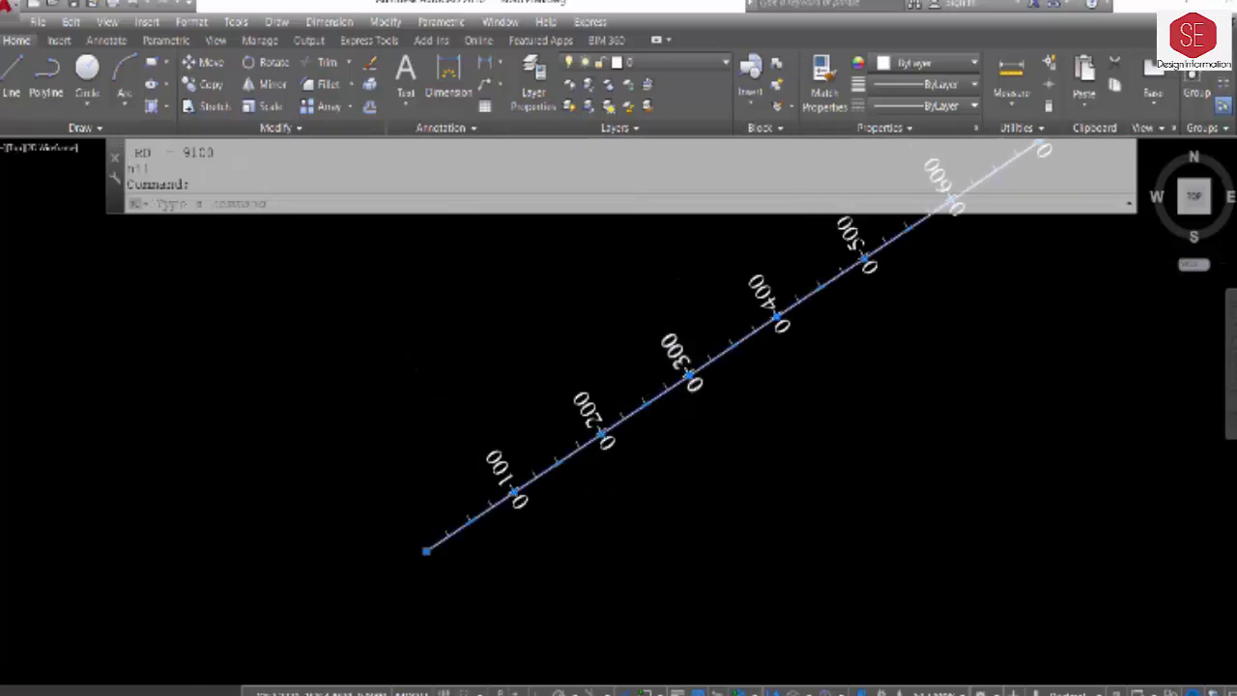
scroll(590, 424, "up", 3)
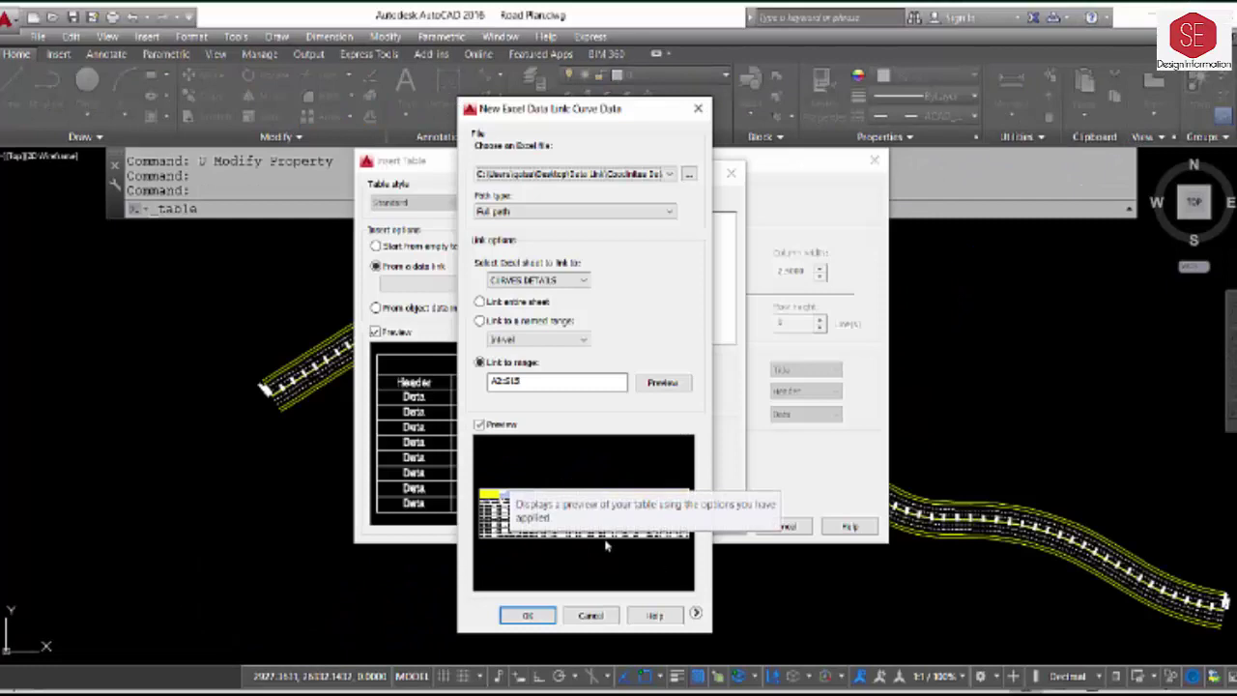
Insert a table linked to the Curve Data link and place it in the drawing.
left_click(527, 617)
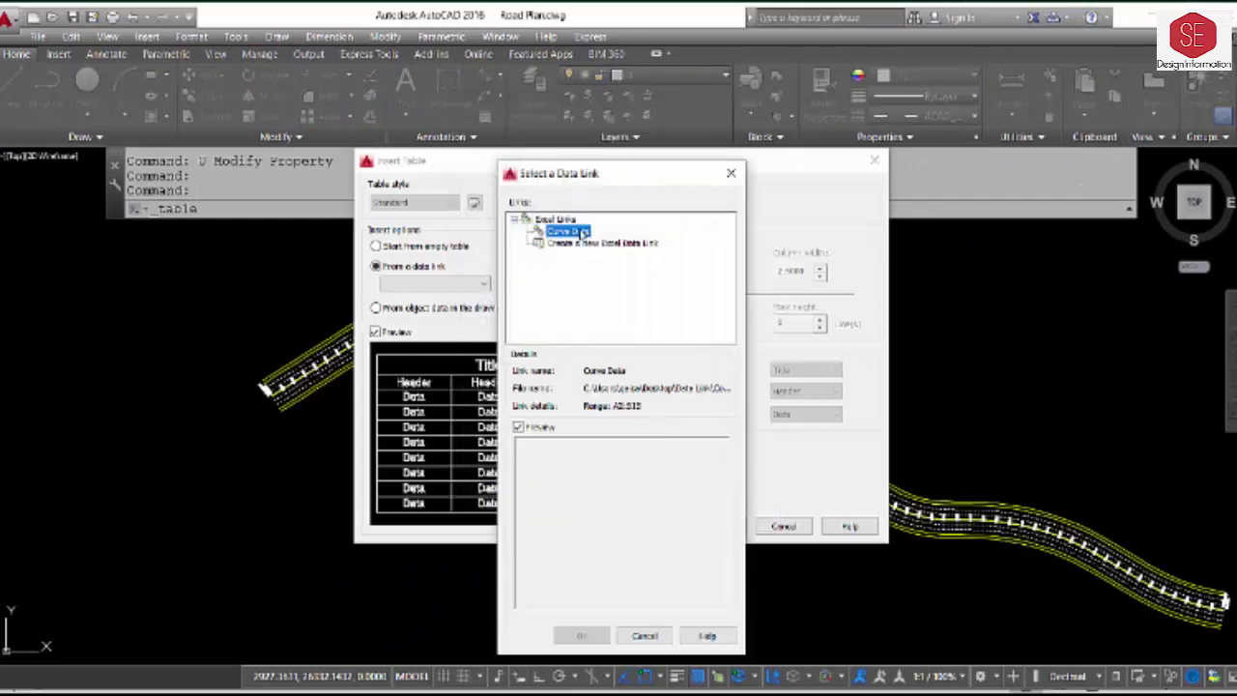
left_click(581, 635)
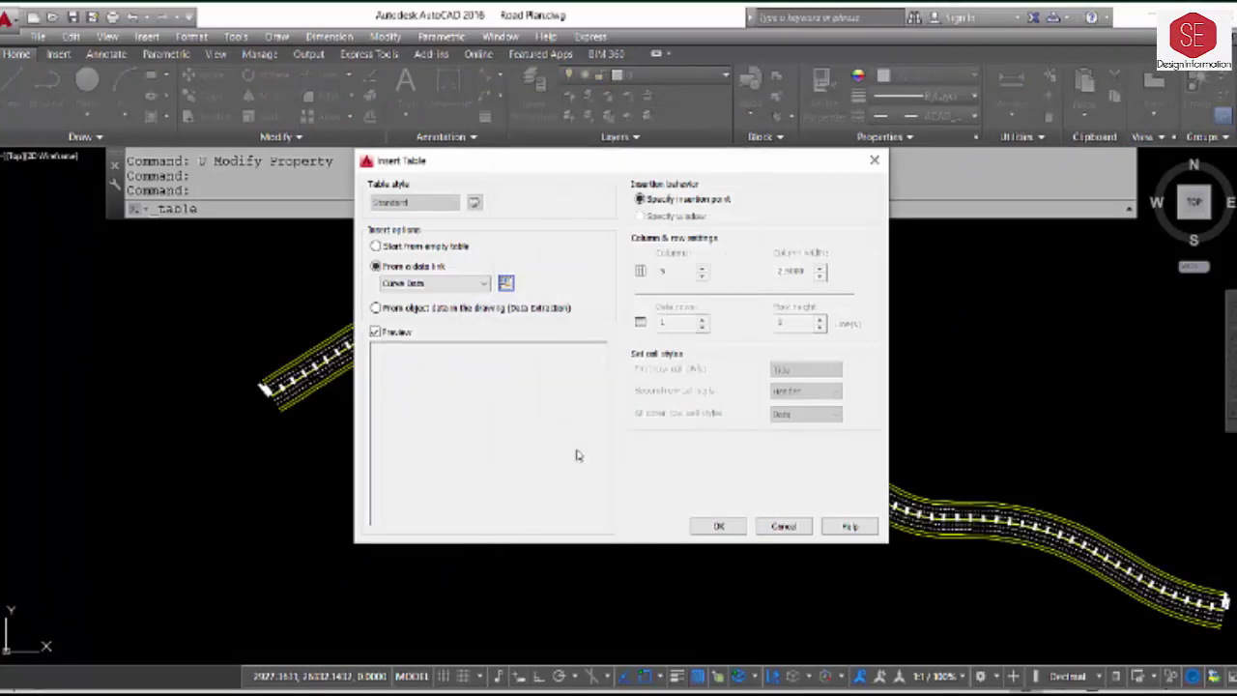
left_click(718, 526)
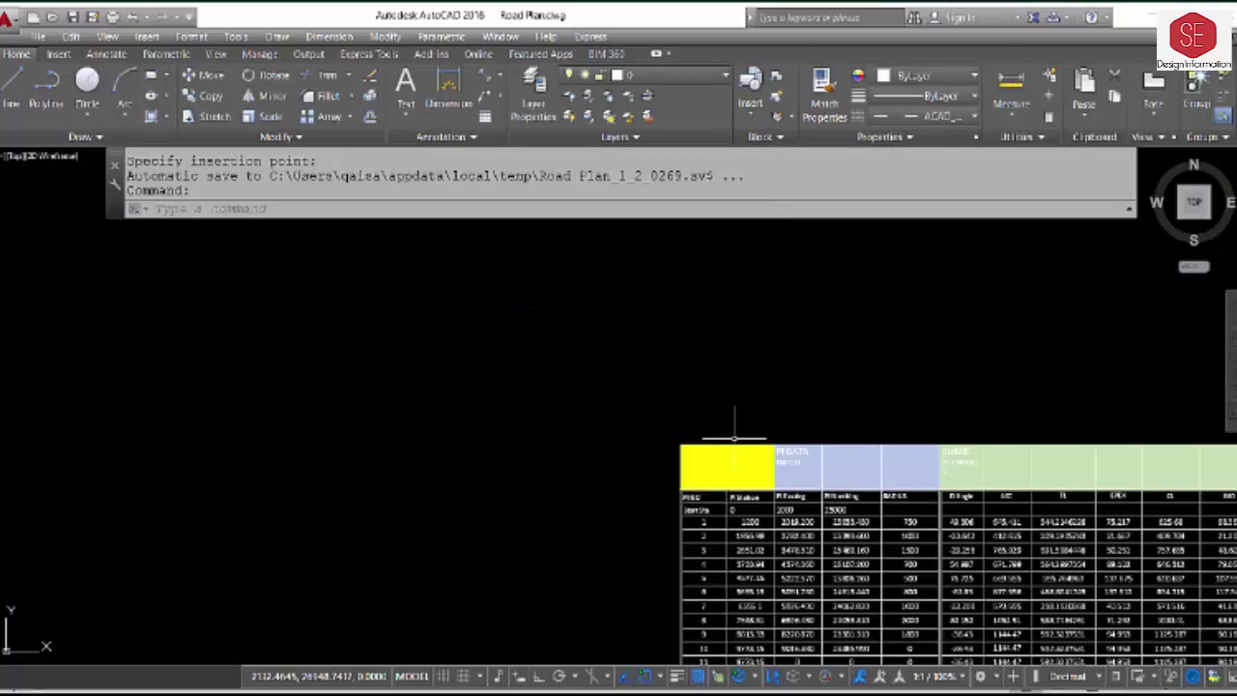
left_click(731, 428)
scroll(408, 361, "up", 5)
scroll(408, 361, "down", 3)
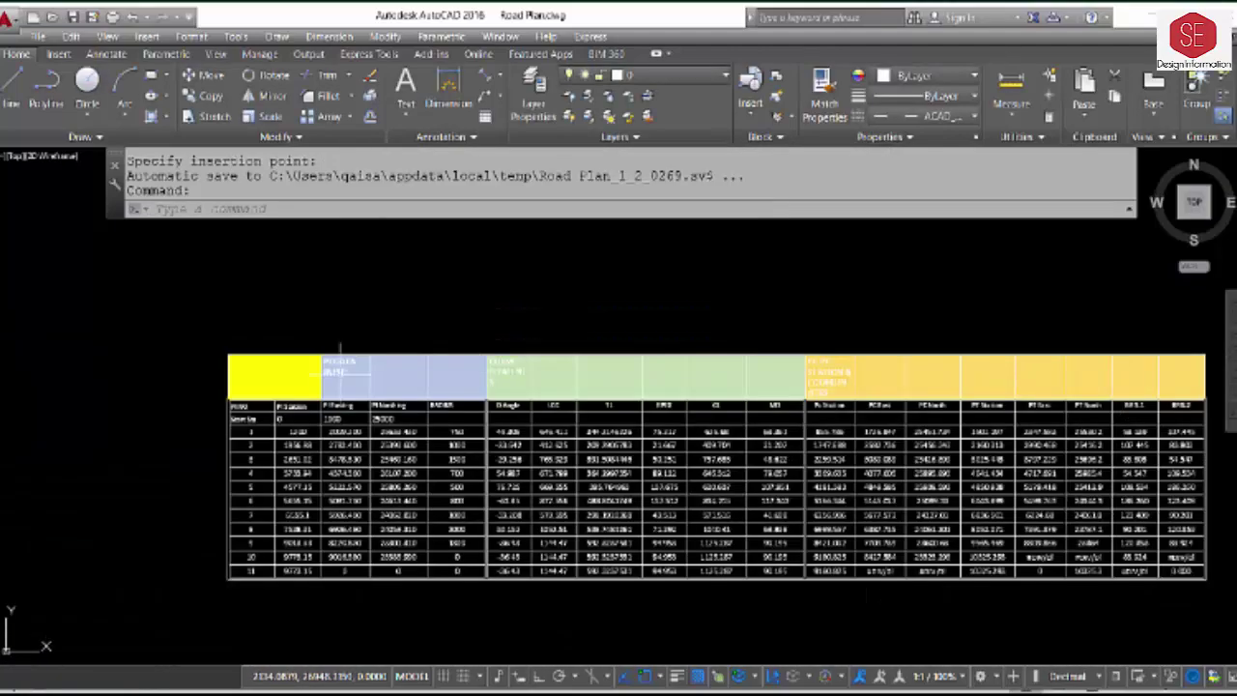
scroll(326, 314, "up", 3)
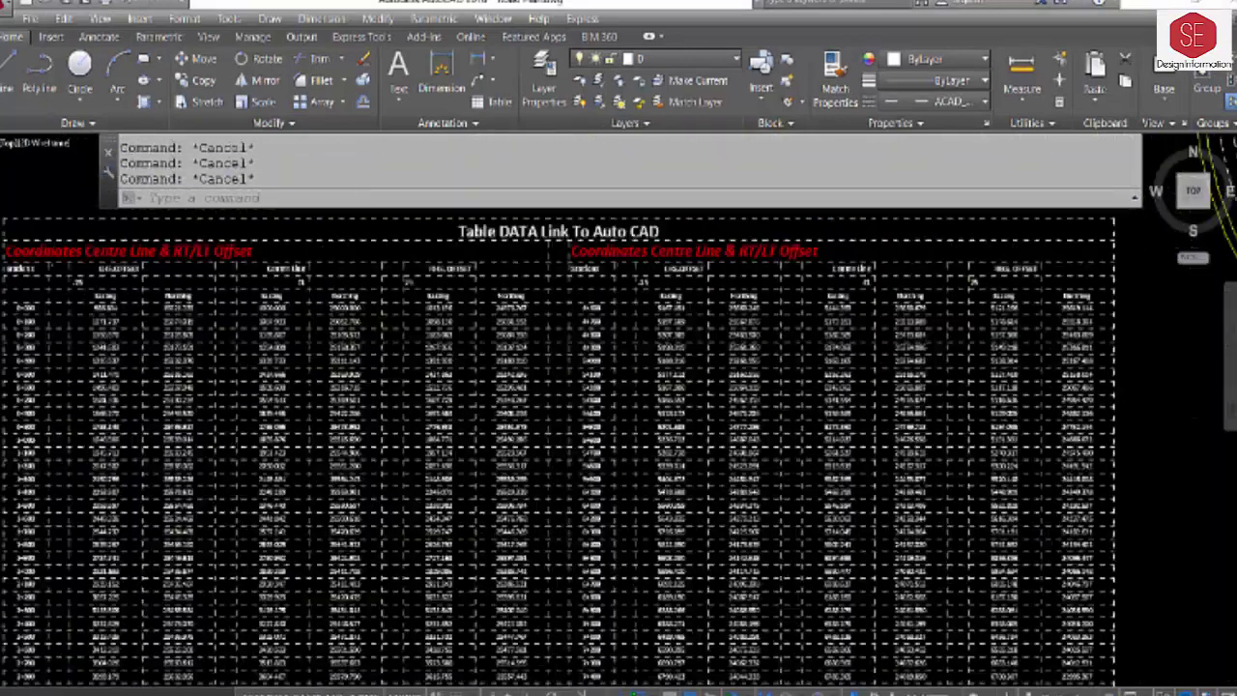
Update the linked table from its Excel source.
left_click(947, 426)
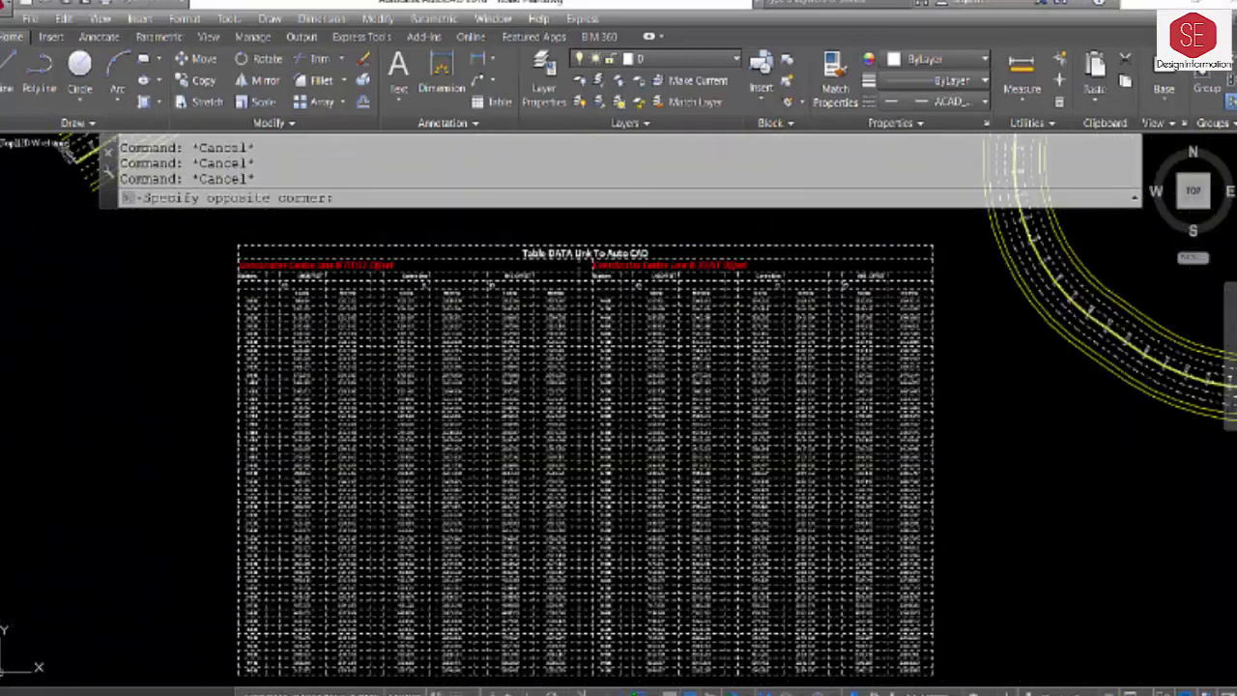
left_click(918, 406)
right_click(923, 406)
left_click(954, 452)
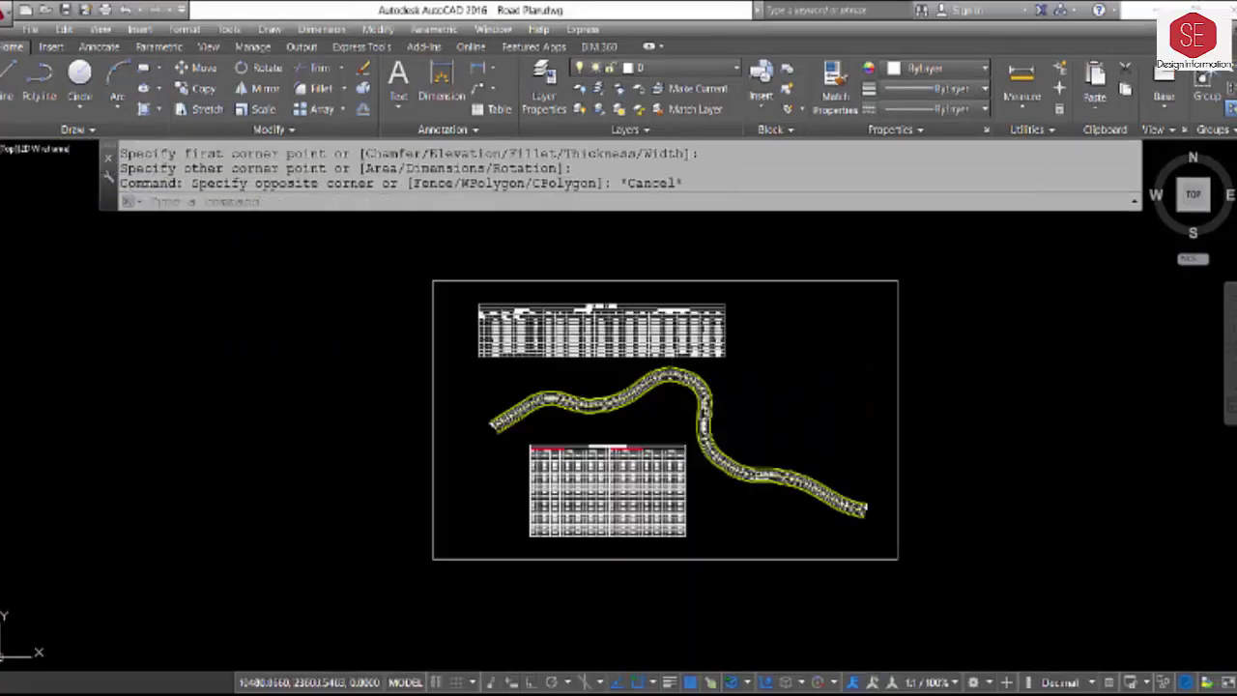
Set up a plot with the previous settings on A4 paper and window the curve.
left_click(104, 8)
left_click(457, 182)
left_click(473, 206)
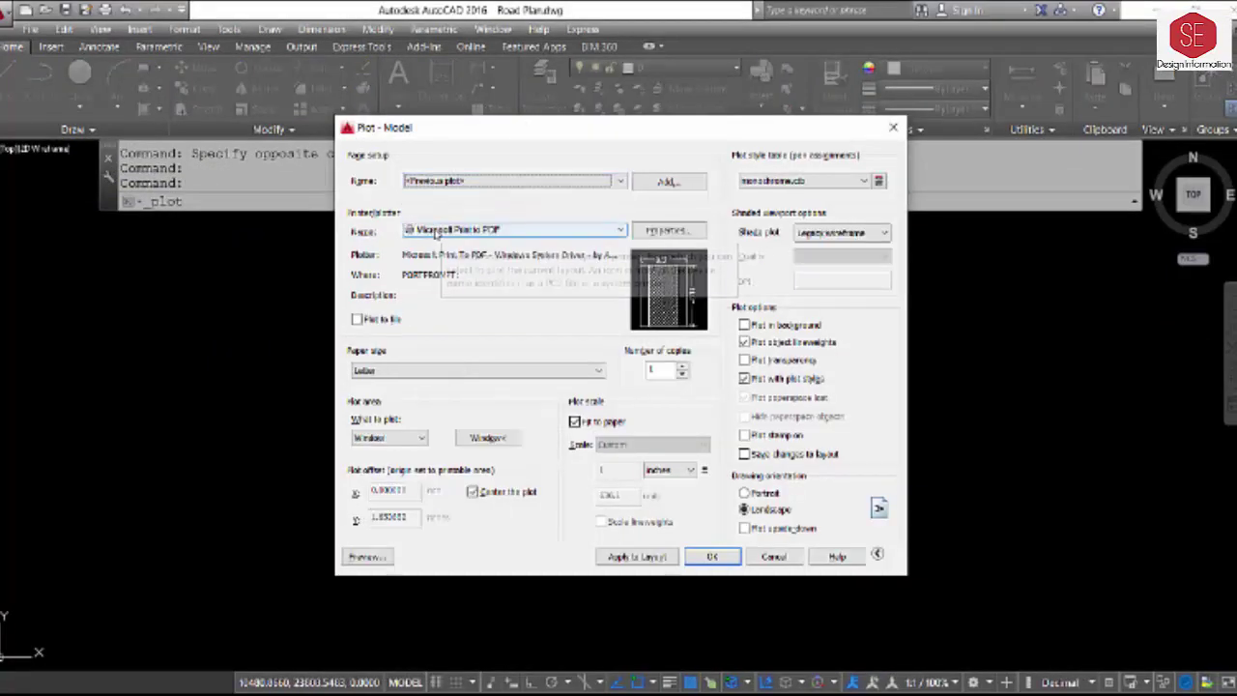
left_click(444, 370)
left_click(387, 418)
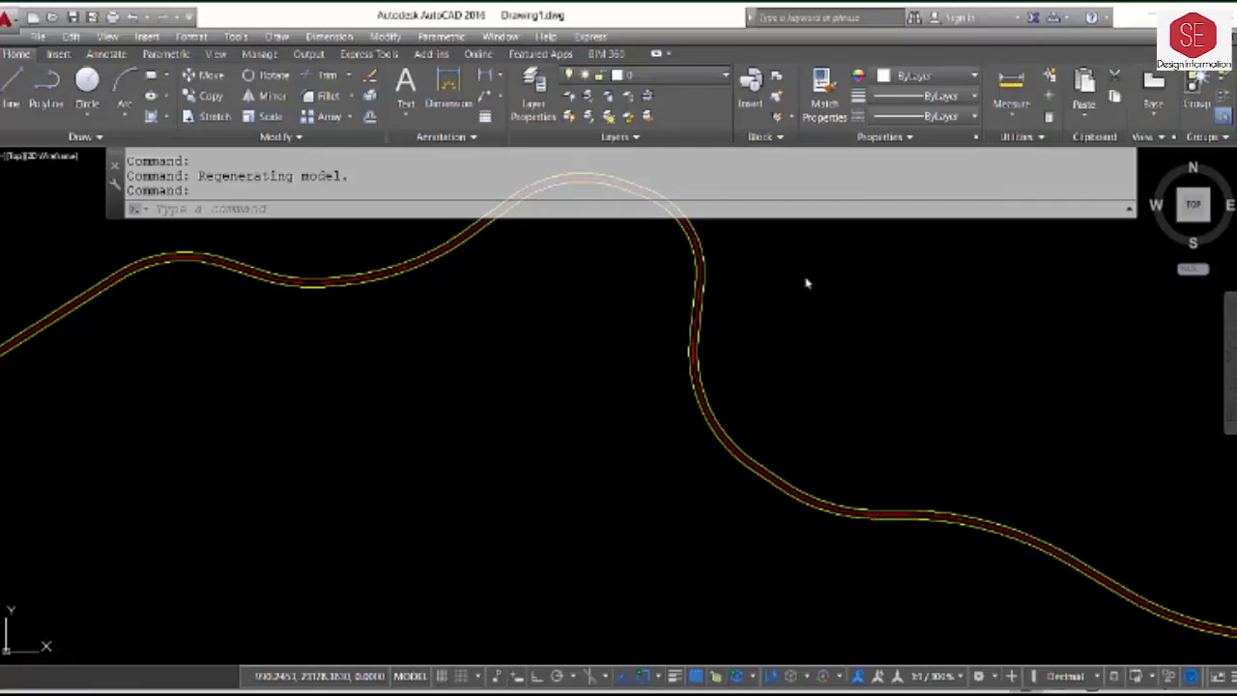
left_click(792, 254)
scroll(812, 232, "up", 2)
scroll(545, 426, "up", 2)
scroll(566, 340, "down", 2)
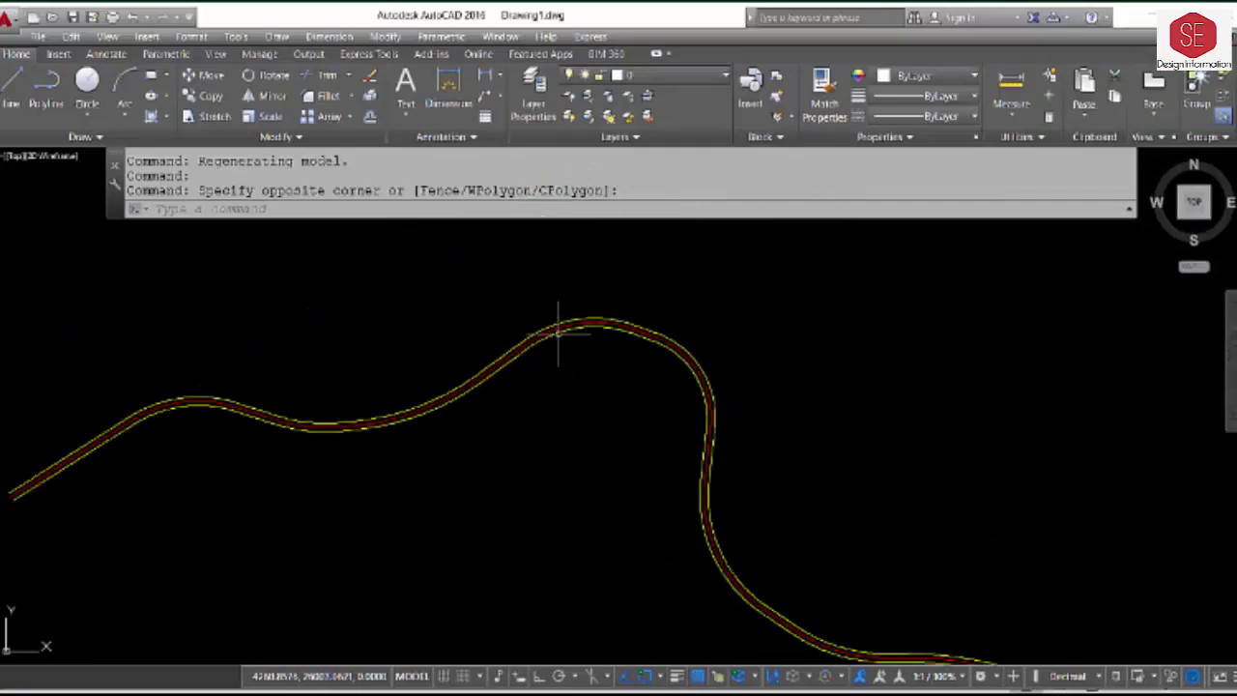
scroll(719, 465, "down", 2)
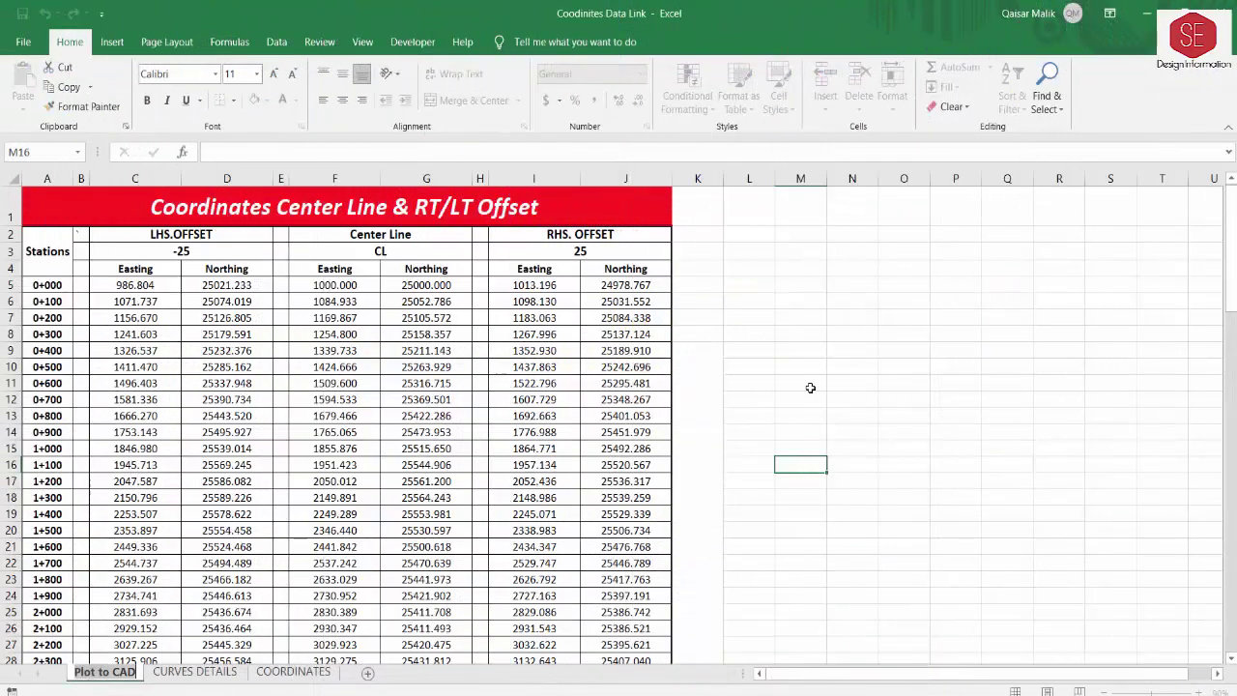
Check cells A1 and F2, scroll through the coordinates table, then go to CURVES DETAILS.
left_click(191, 214)
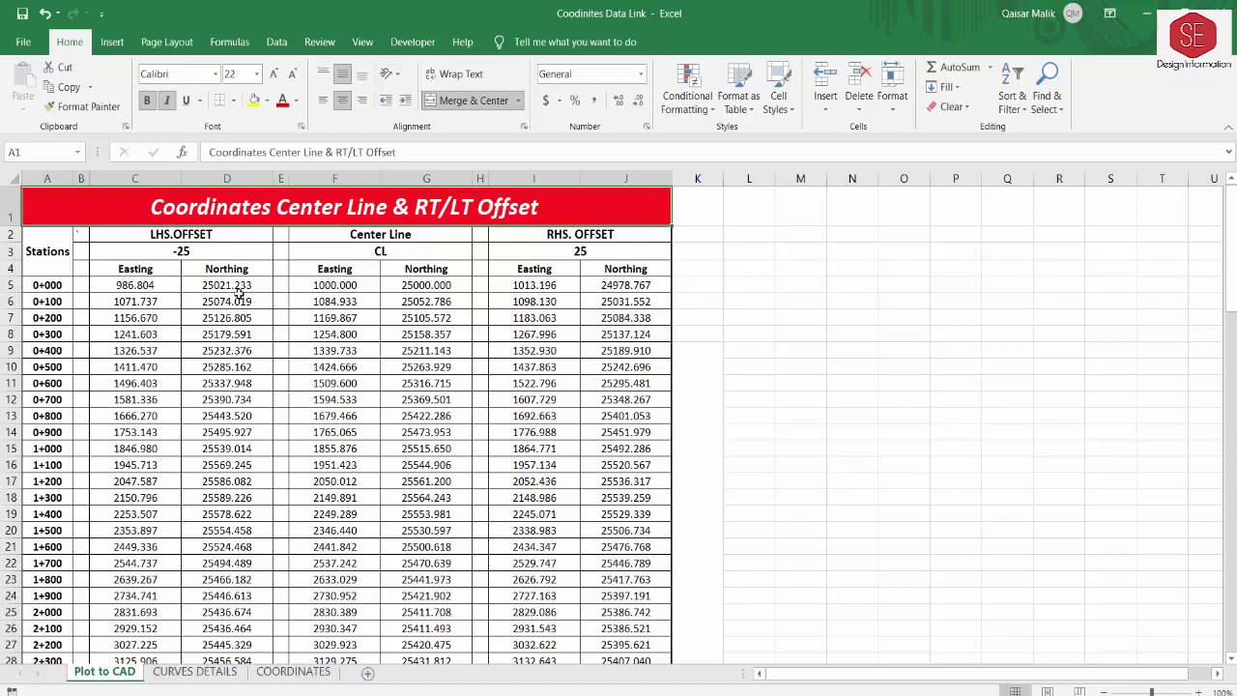
left_click(377, 236)
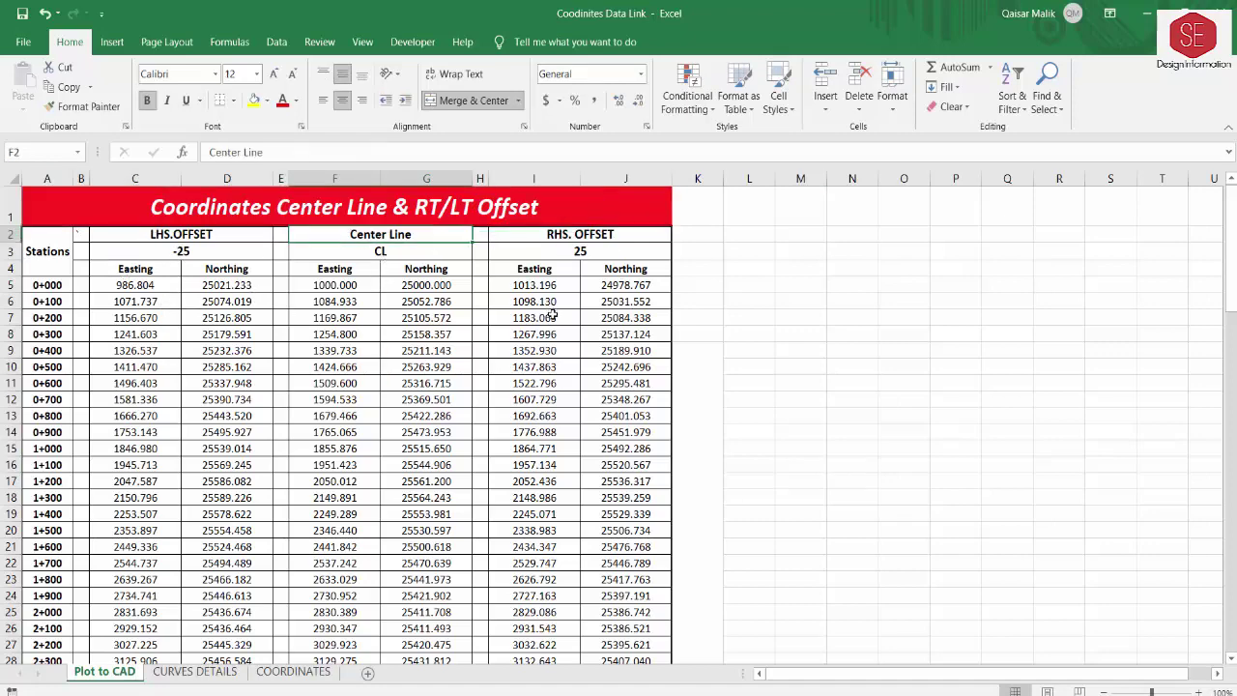
scroll(331, 387, "down", 9)
scroll(332, 386, "down", 6)
scroll(318, 400, "down", 13)
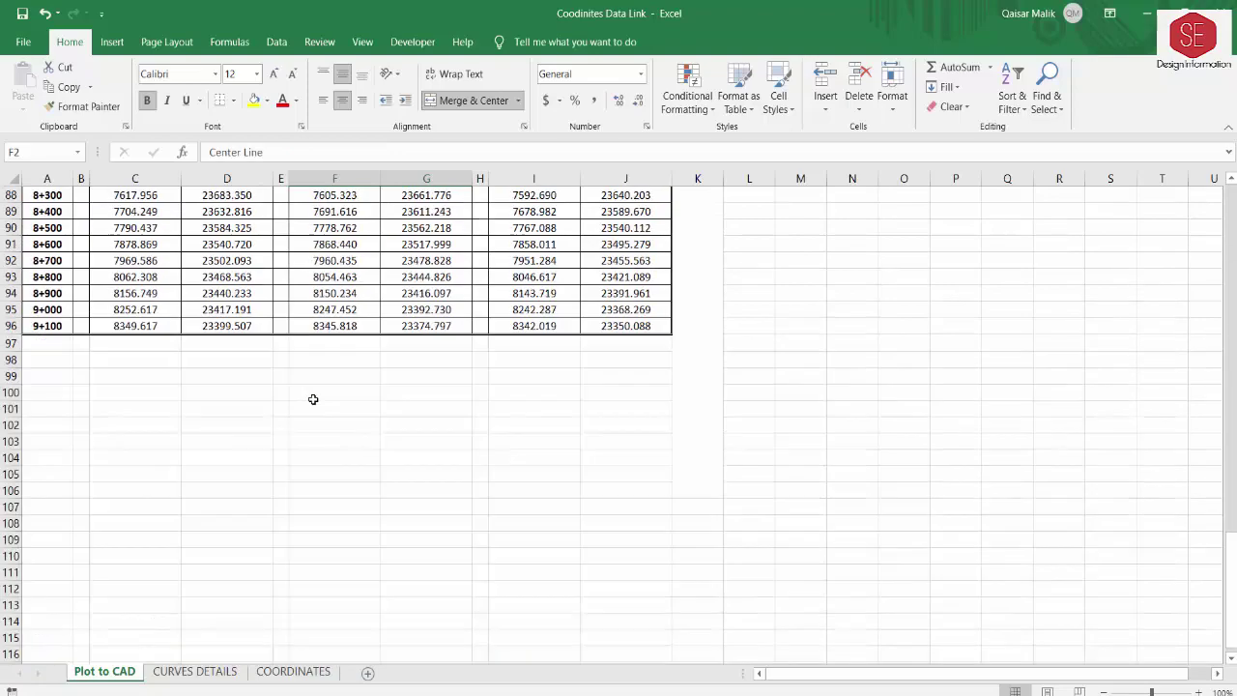
scroll(593, 375, "up", 6)
scroll(594, 376, "up", 10)
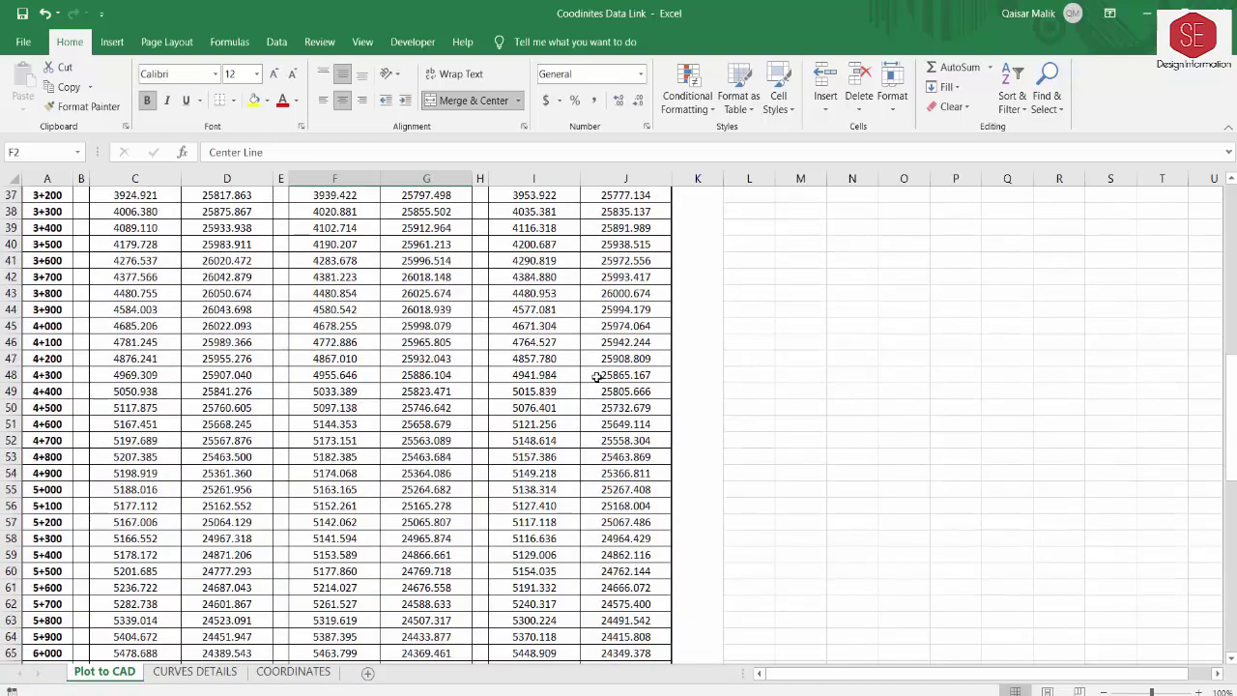
scroll(595, 377, "up", 8)
scroll(597, 378, "up", 5)
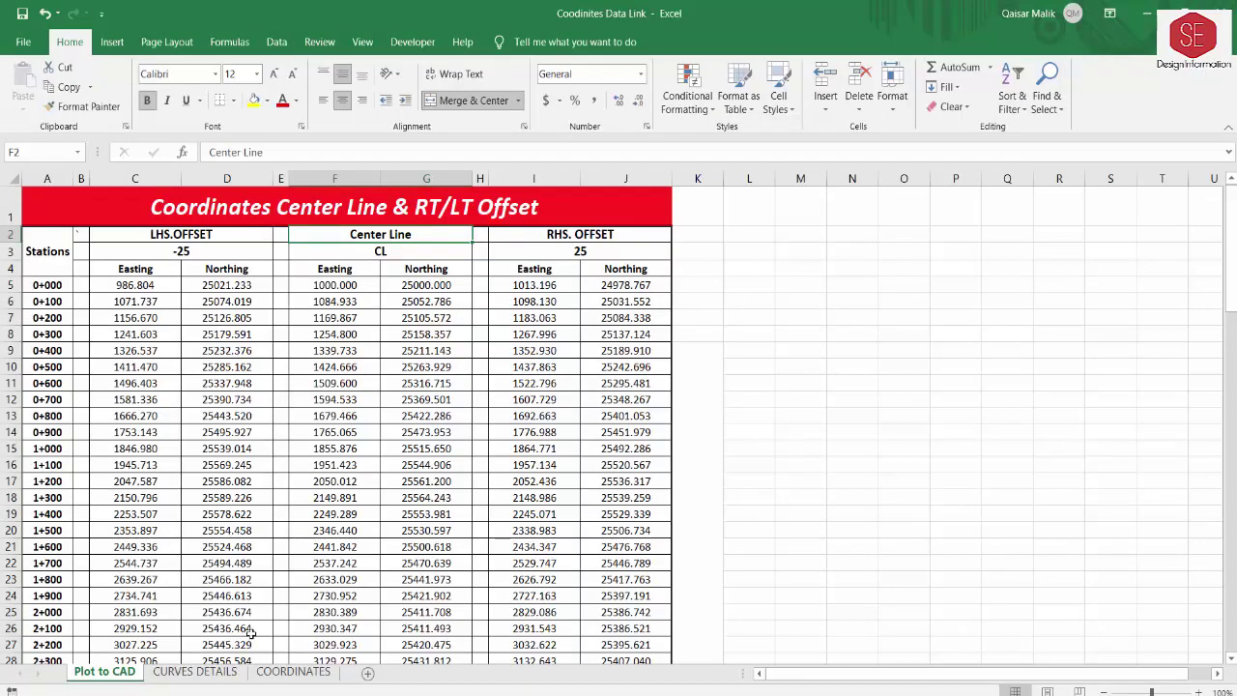
left_click(194, 672)
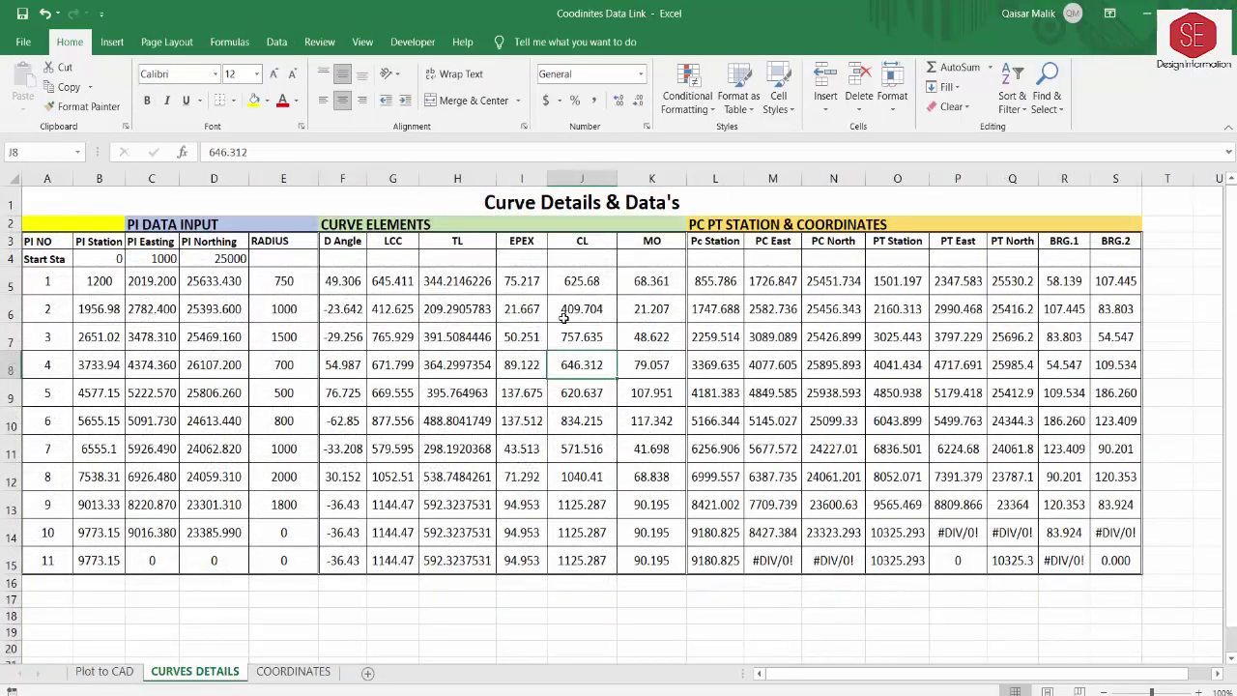
Select the Curve Details title in A1, then switch to the COORDINATES sheet.
left_click(539, 211)
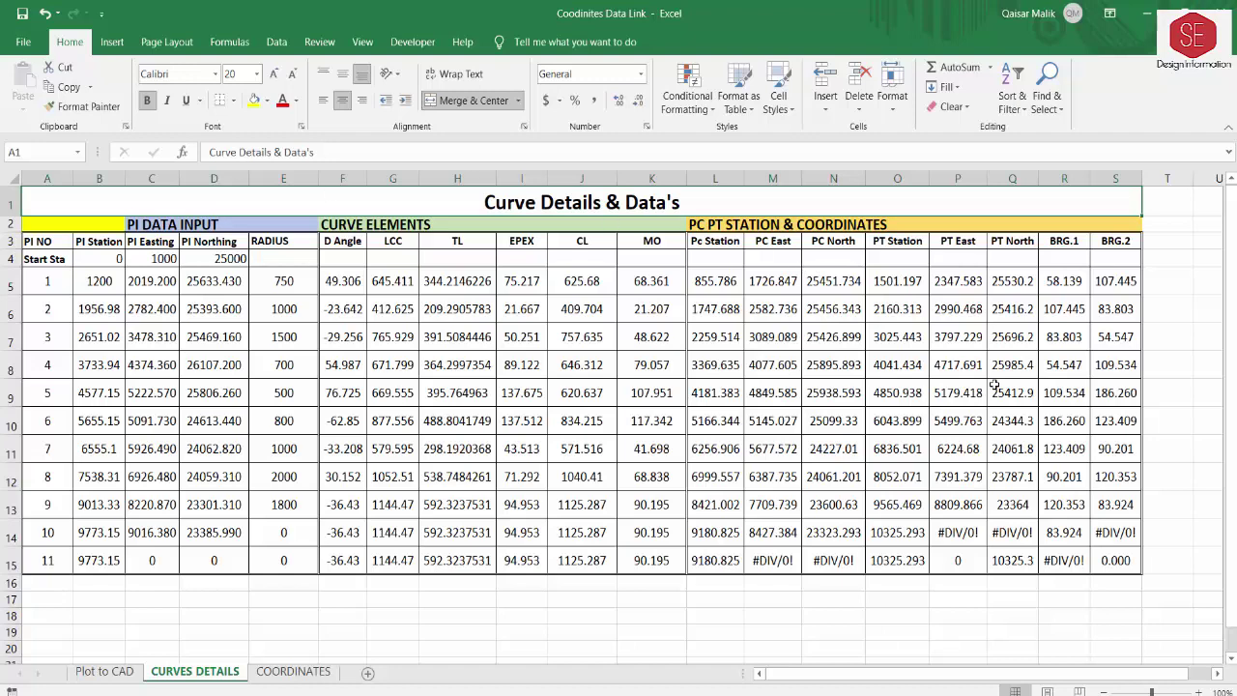
left_click(313, 673)
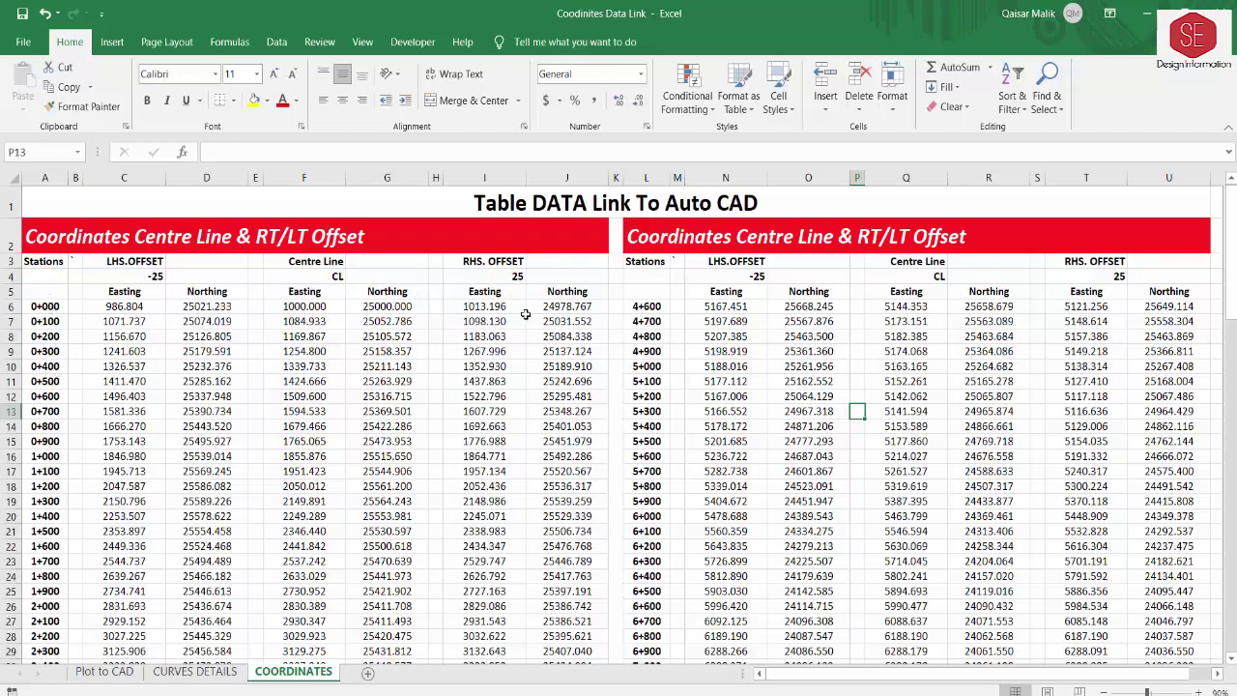
Scroll through the COORDINATES and Plot to CAD sheets' coordinate lists.
scroll(1059, 363, "down", 3)
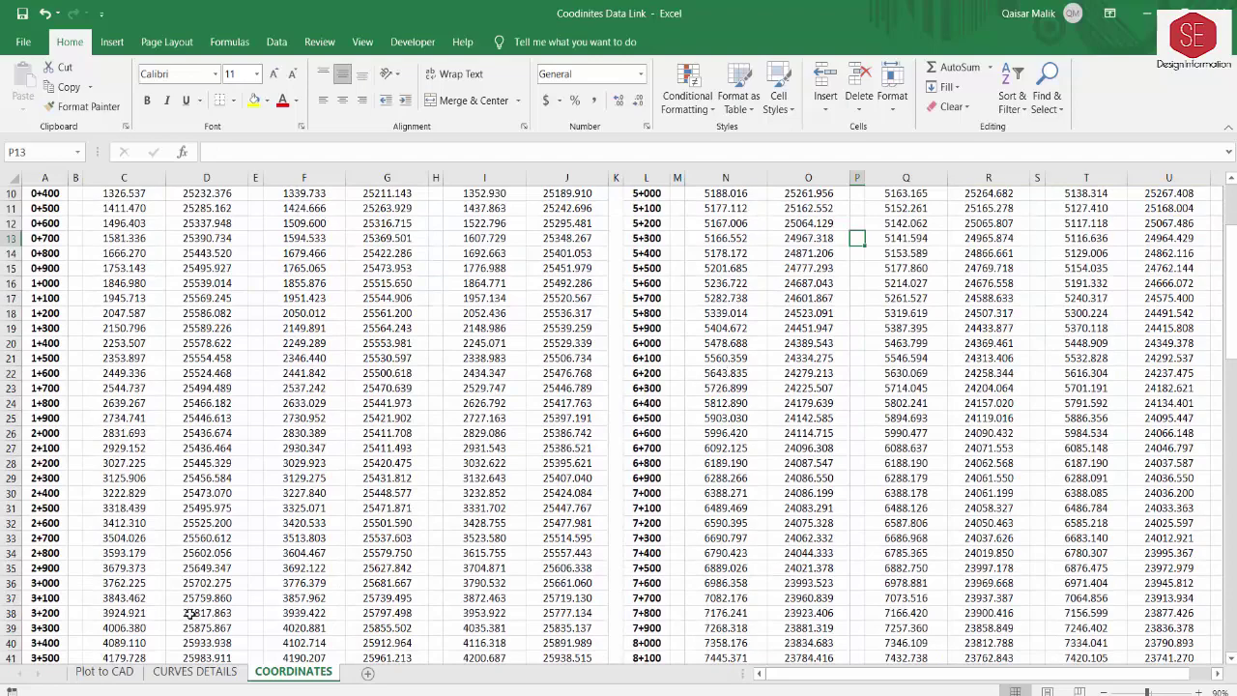
left_click(105, 671)
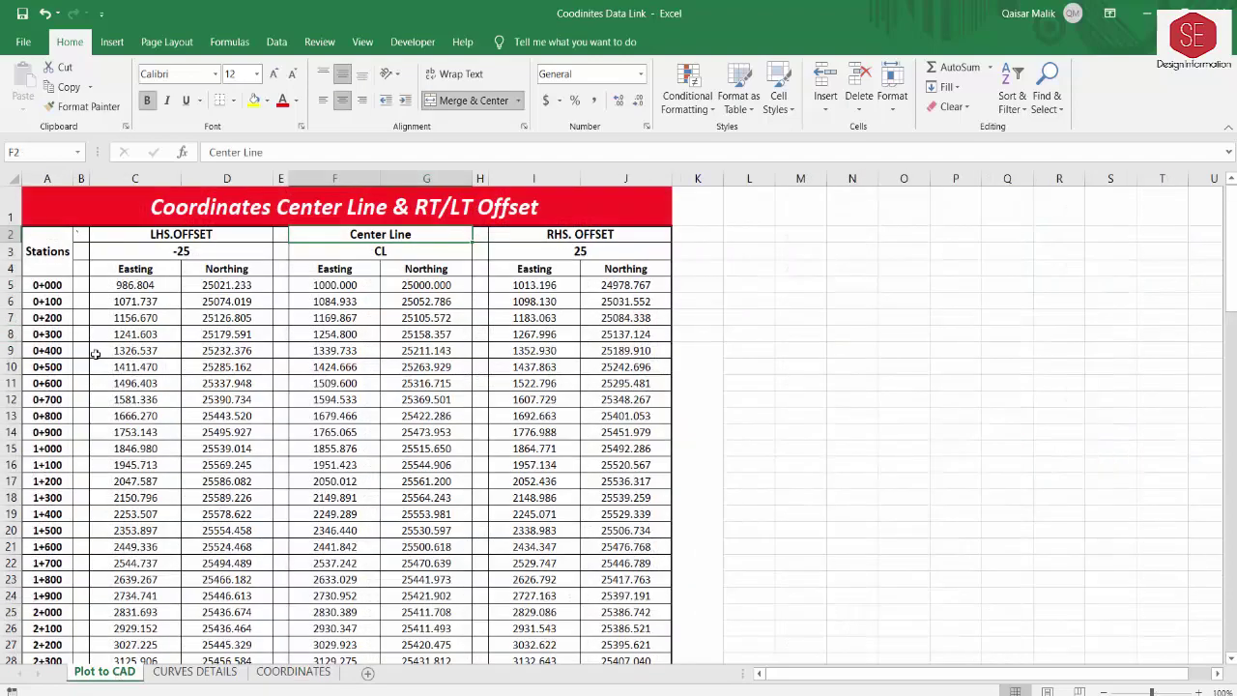
scroll(121, 392, "down", 8)
scroll(121, 391, "down", 17)
scroll(125, 390, "down", 7)
scroll(171, 509, "up", 6)
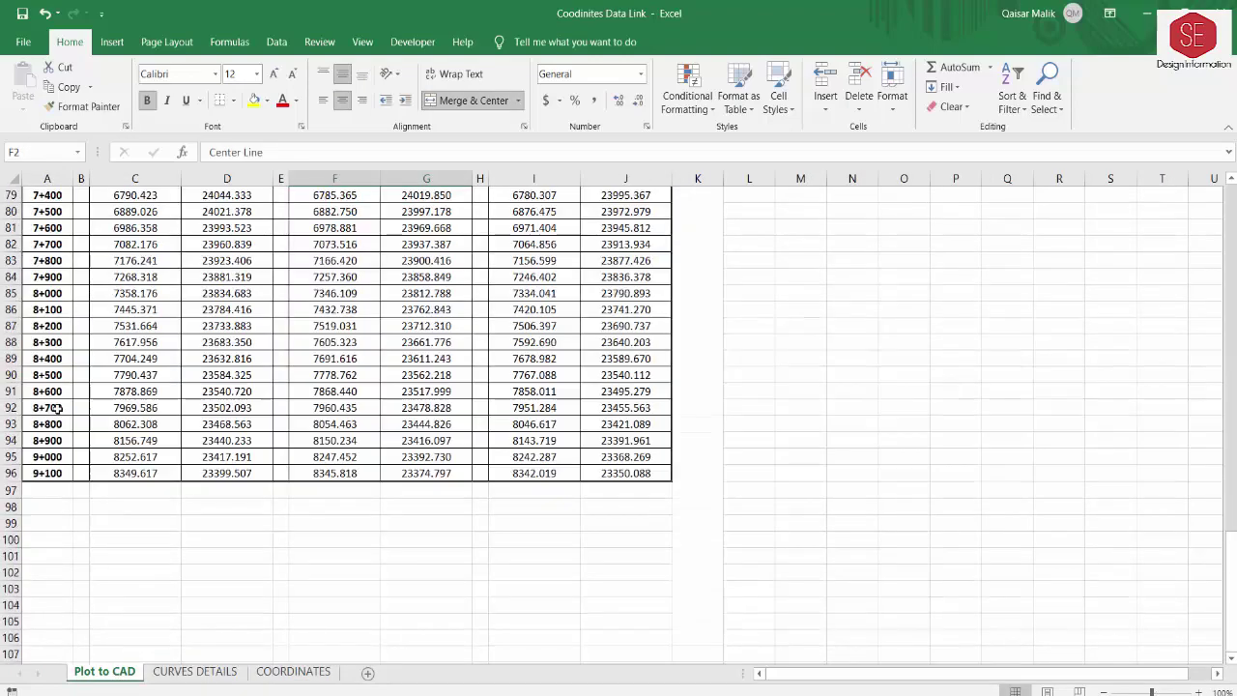
On the COORDINATES sheet, inspect station values in column A and cell L6.
left_click(313, 672)
scroll(405, 402, "up", 3)
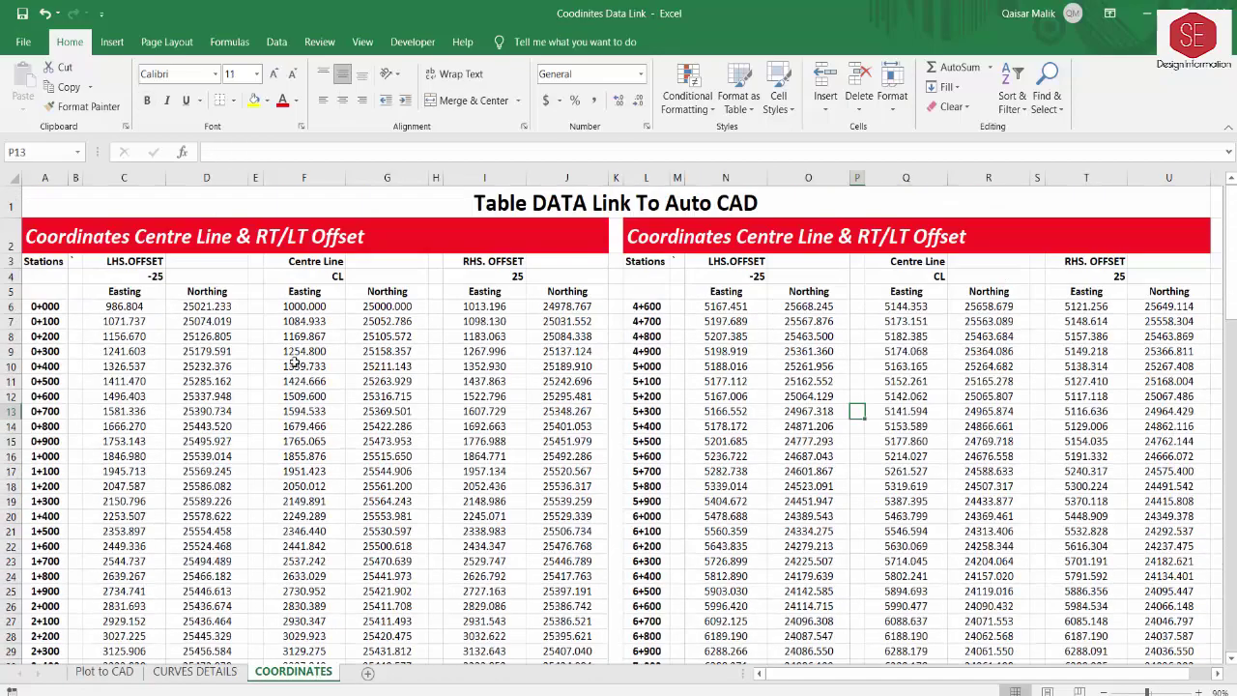
left_click(47, 305)
scroll(47, 305, "down", 10)
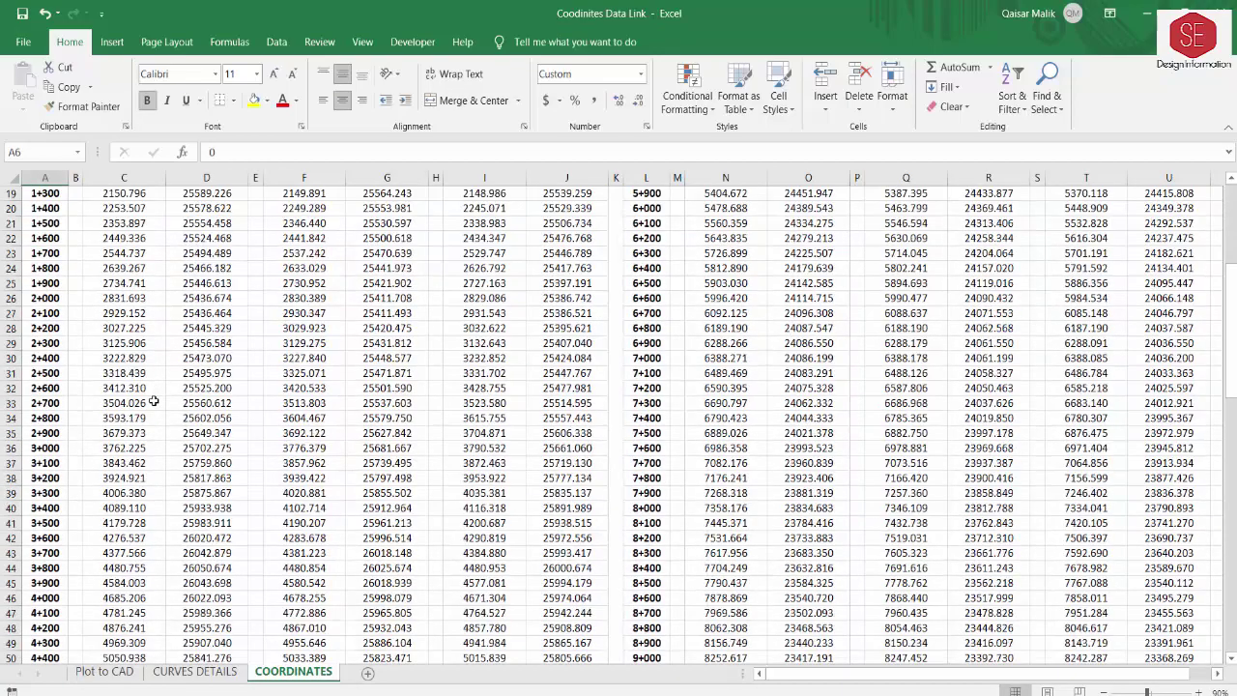
left_click(44, 491)
scroll(45, 488, "up", 10)
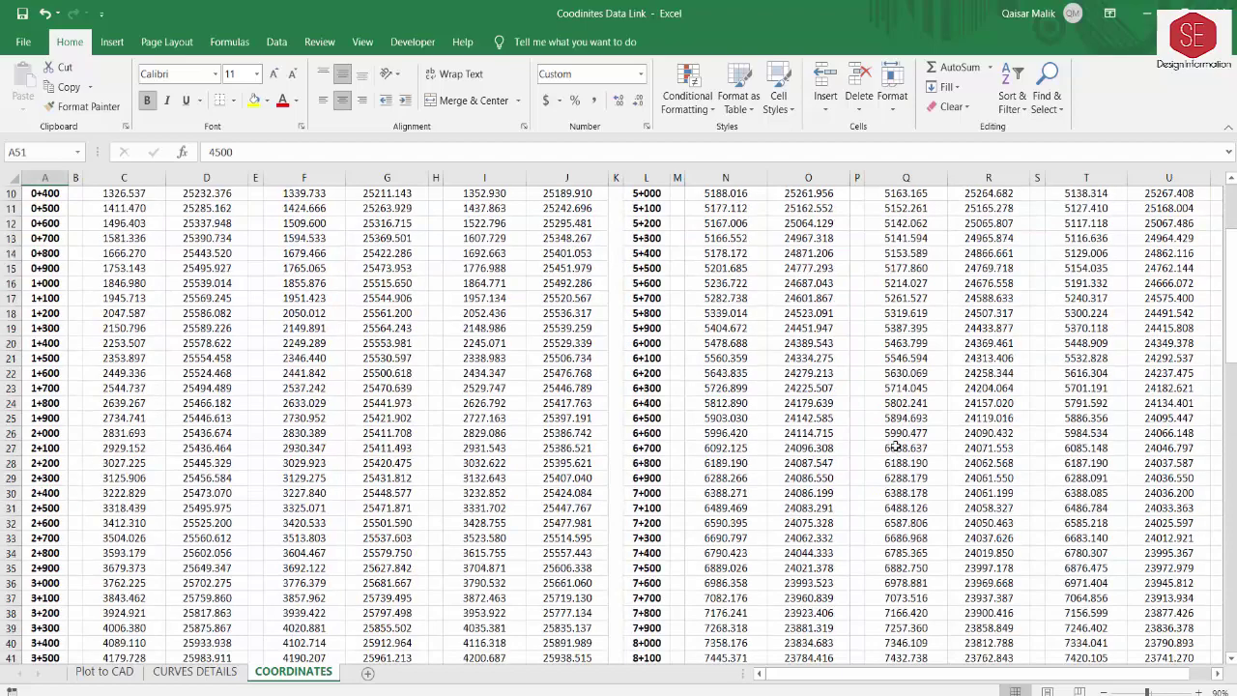
left_click(648, 307)
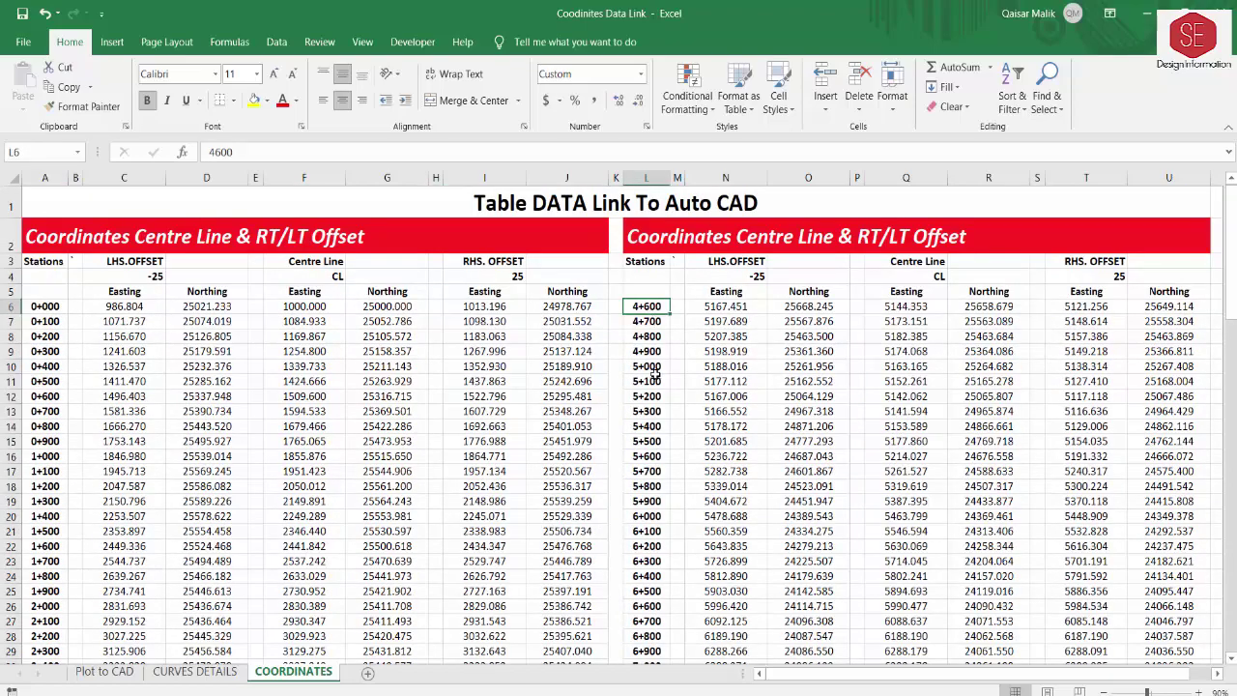
scroll(654, 375, "down", 7)
scroll(801, 638, "up", 7)
Return to the Plot to CAD sheet and scroll to its top.
left_click(111, 677)
scroll(854, 444, "up", 5)
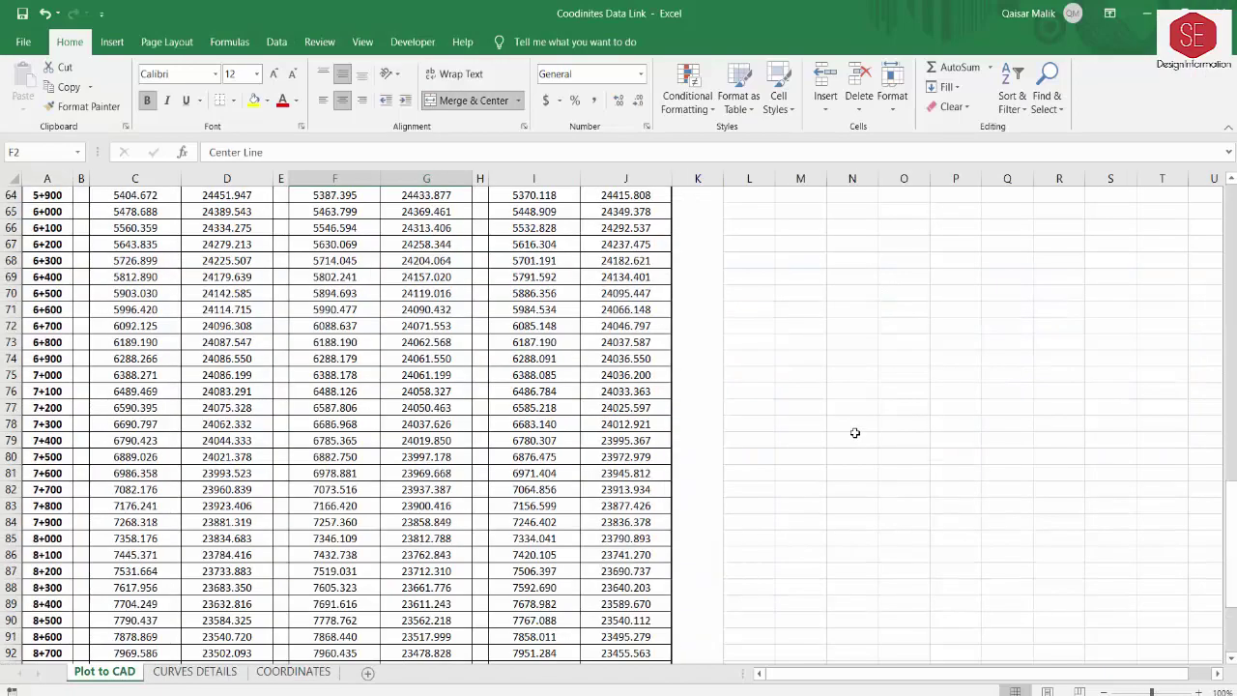
scroll(855, 435, "up", 5)
scroll(856, 432, "up", 9)
scroll(856, 433, "up", 7)
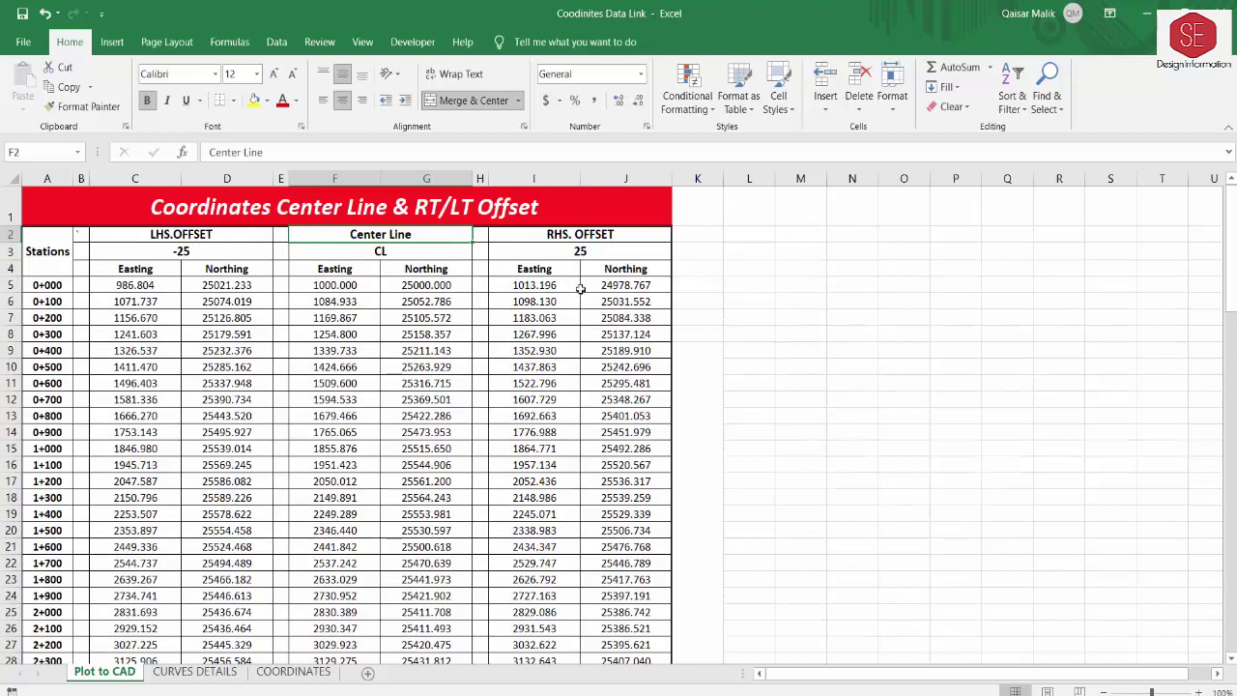
Enter =F5&","&G5 in L5 to show 1000,25000, and widen column L.
left_click(758, 287)
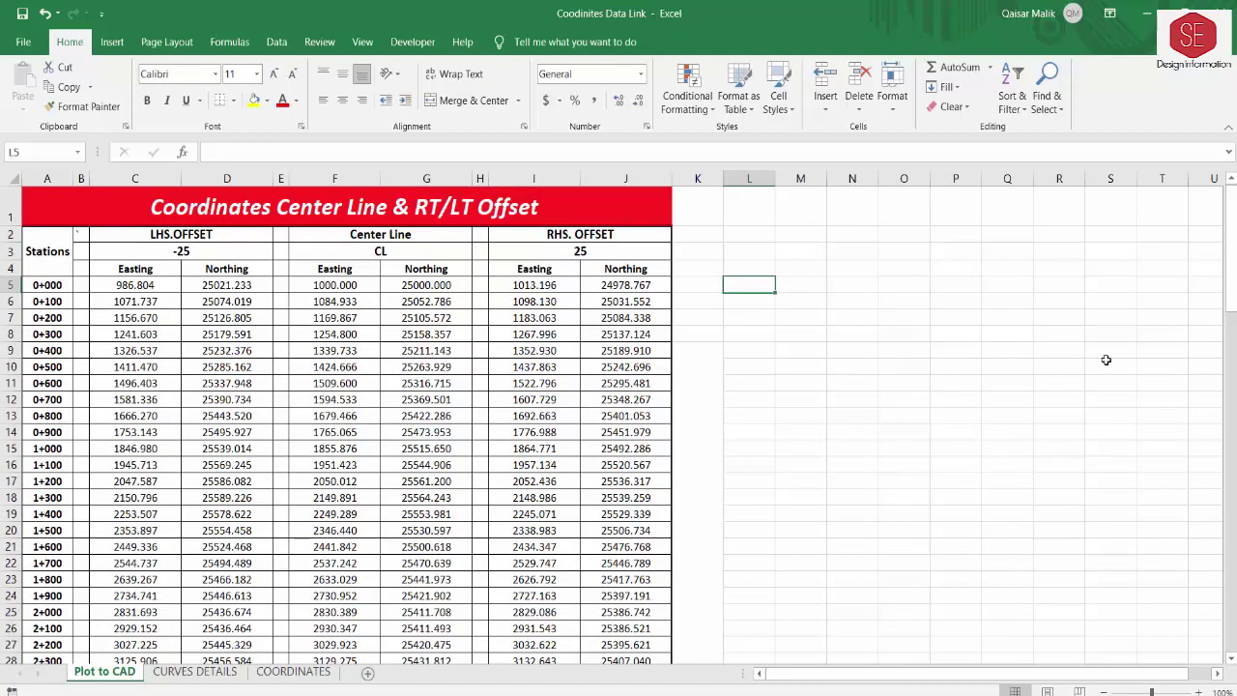
type("=")
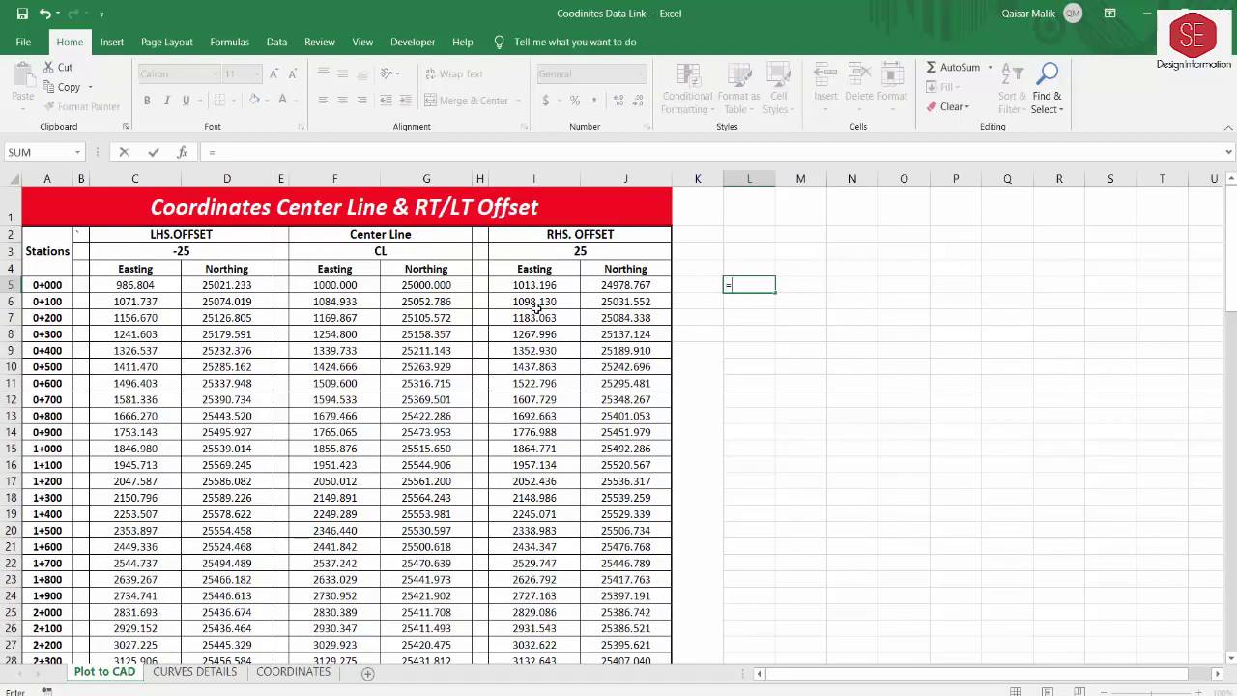
left_click(333, 283)
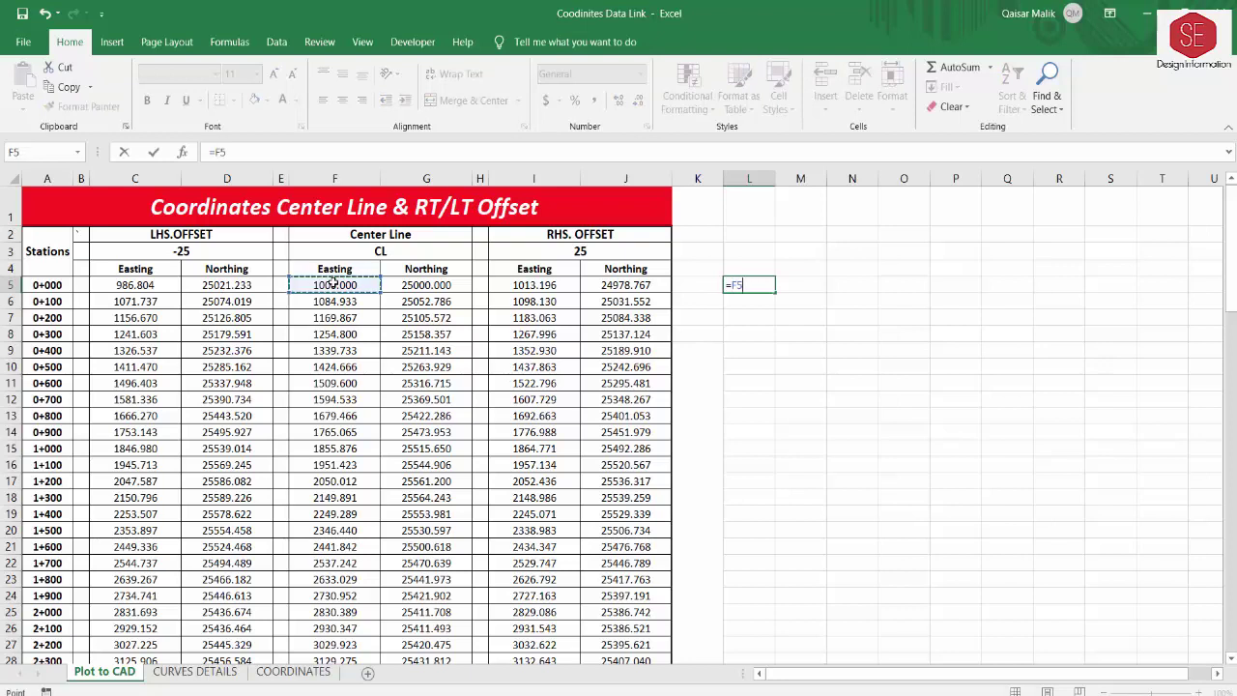
type("&\",\"&")
left_click(431, 279)
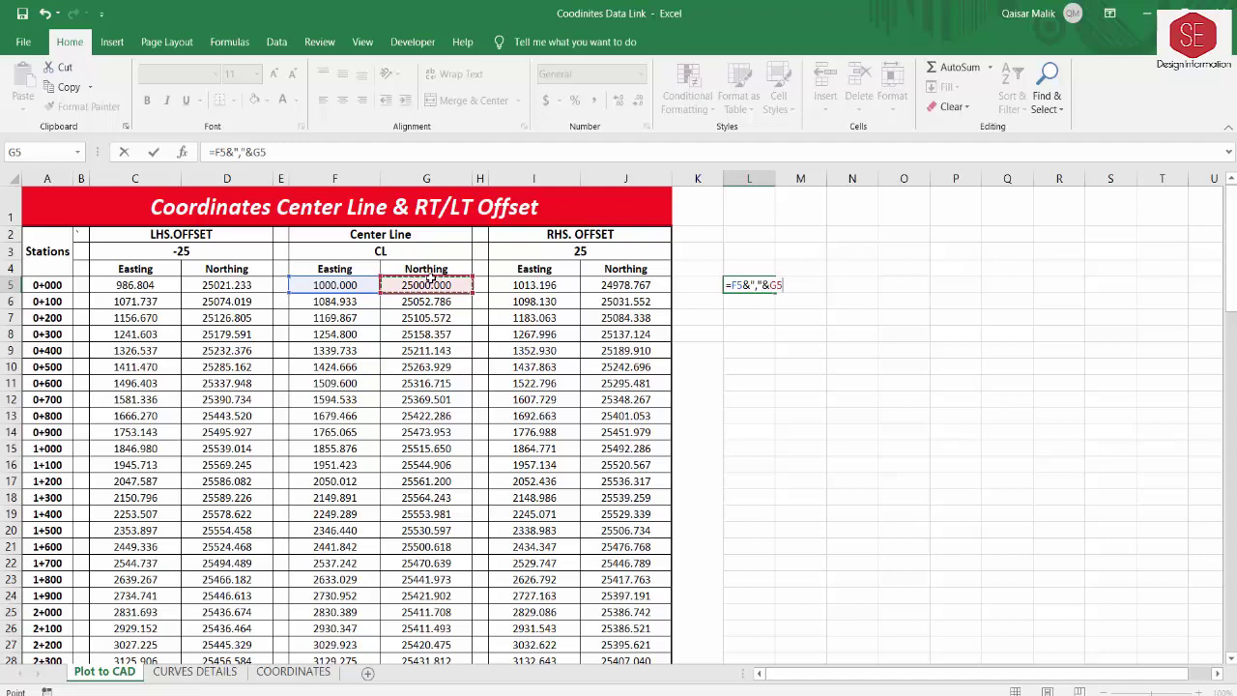
key("Return")
key("Up")
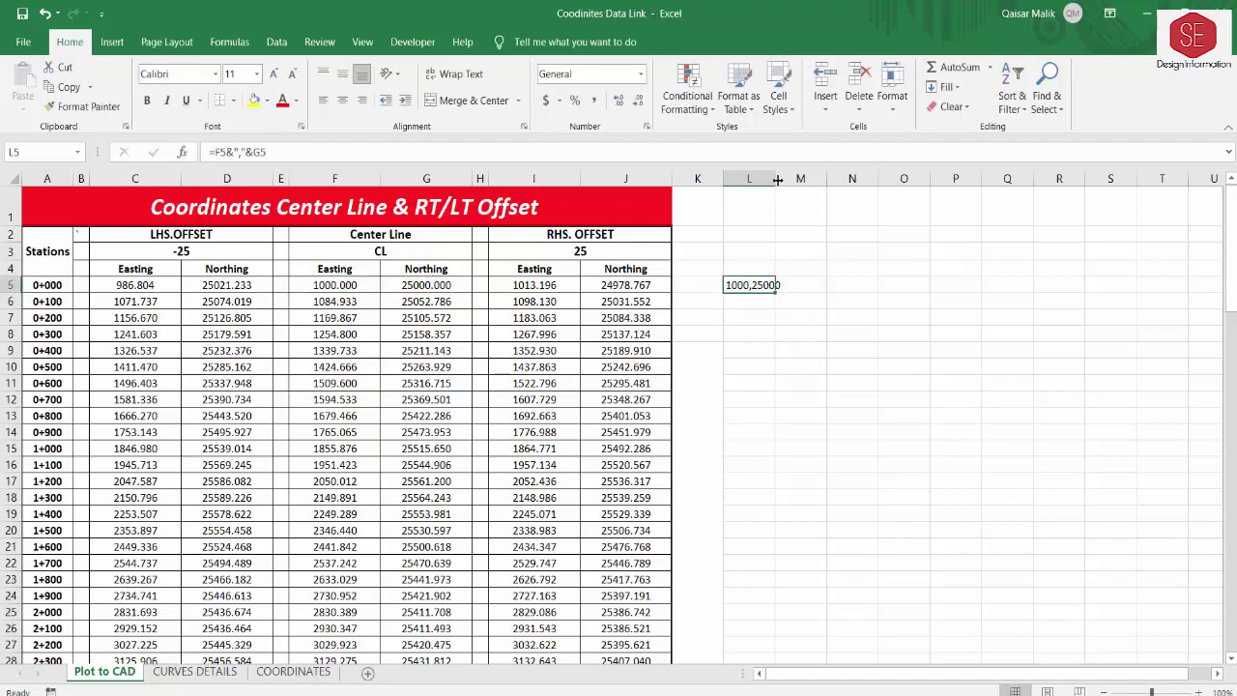
left_click_drag(777, 179, 793, 181)
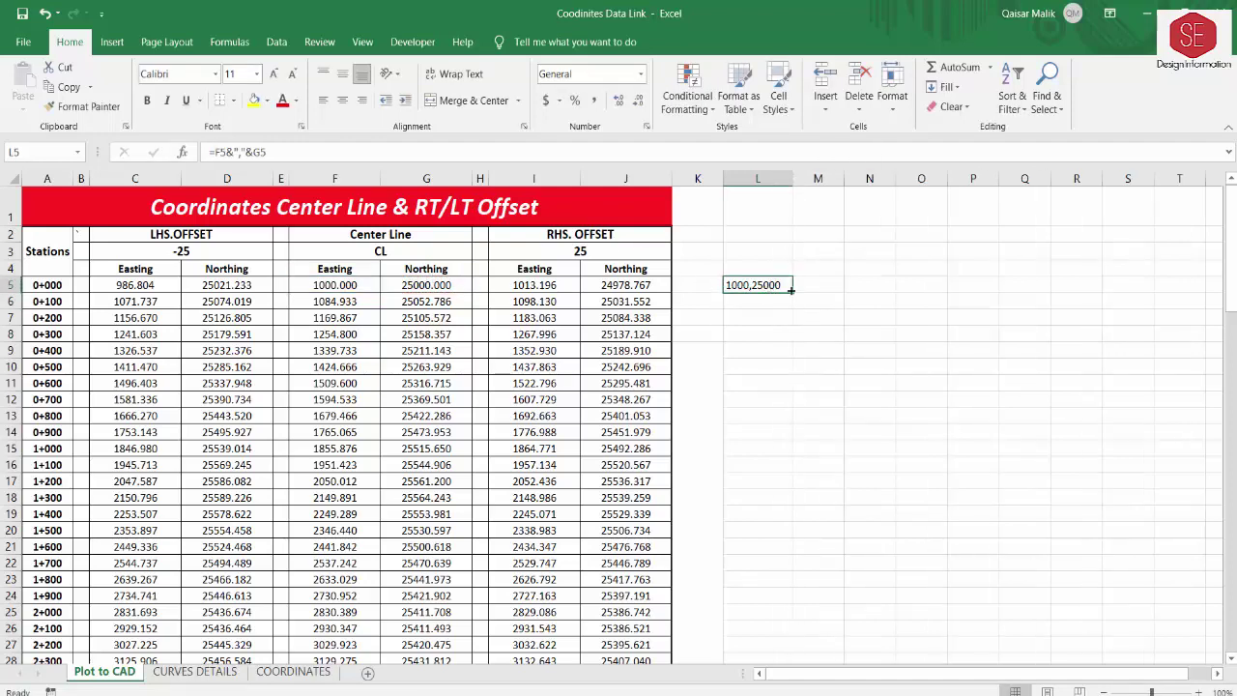
Fill the L5 formula down to L96 and autofit column L.
left_click_drag(791, 289, 765, 538)
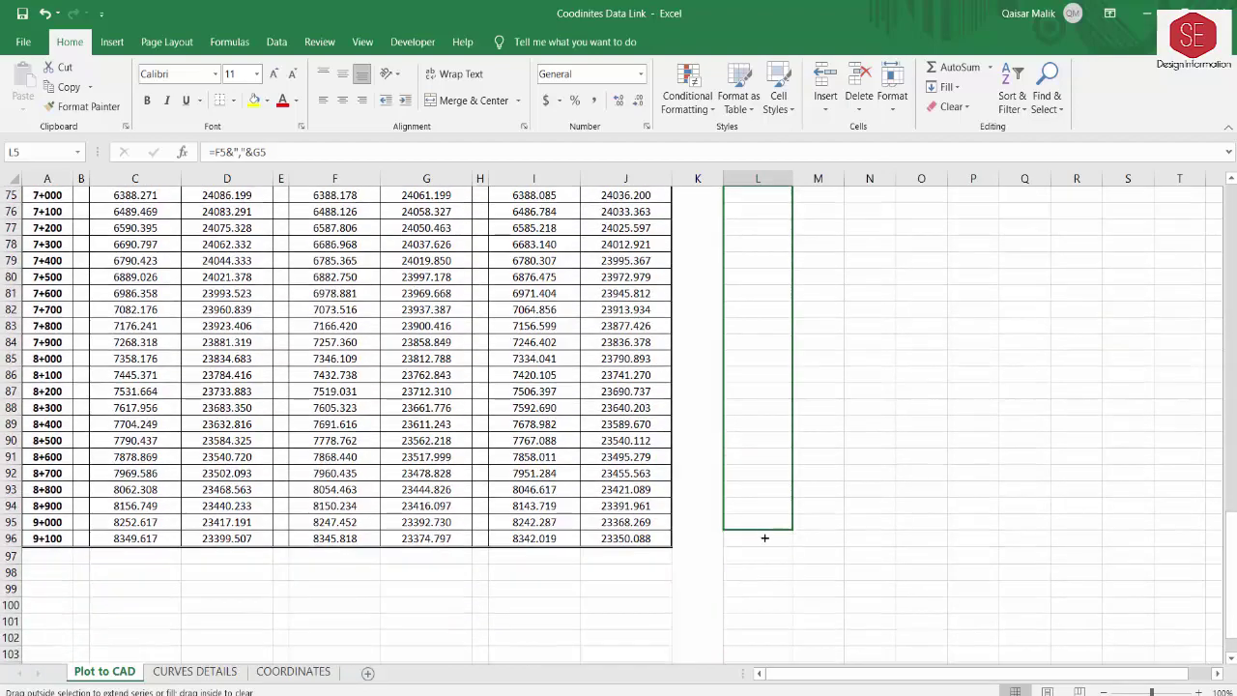
scroll(778, 522, "up", 9)
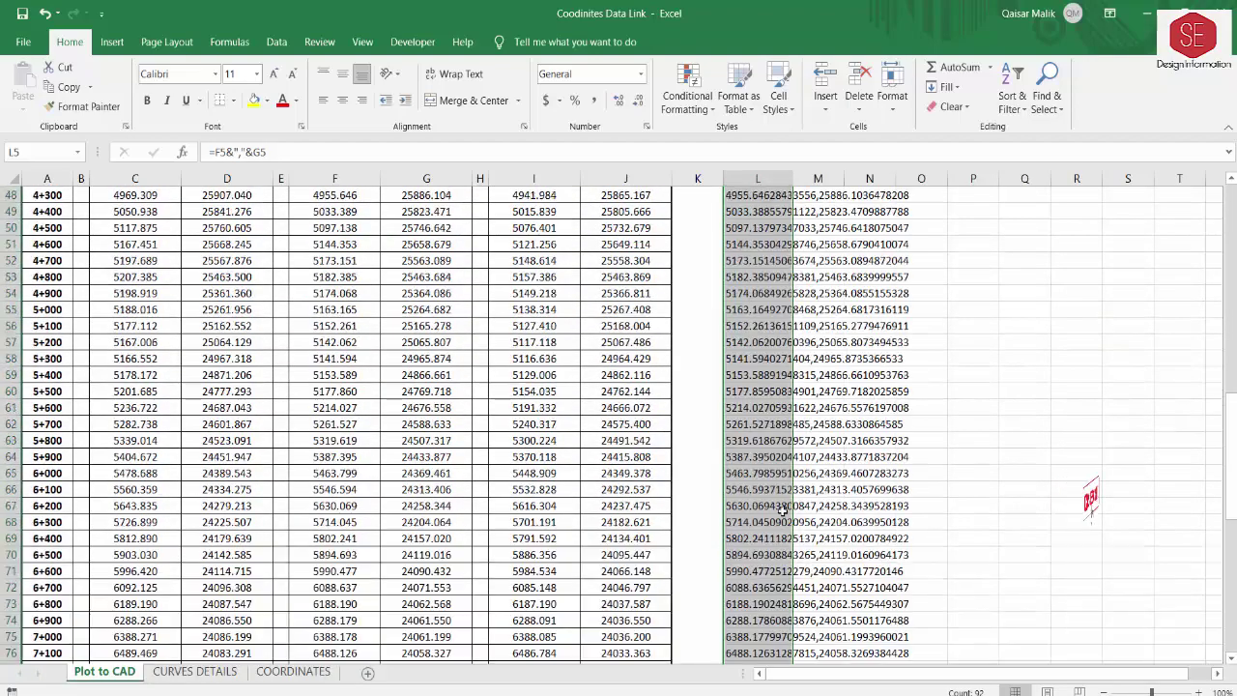
scroll(783, 511, "up", 15)
scroll(783, 511, "up", 1)
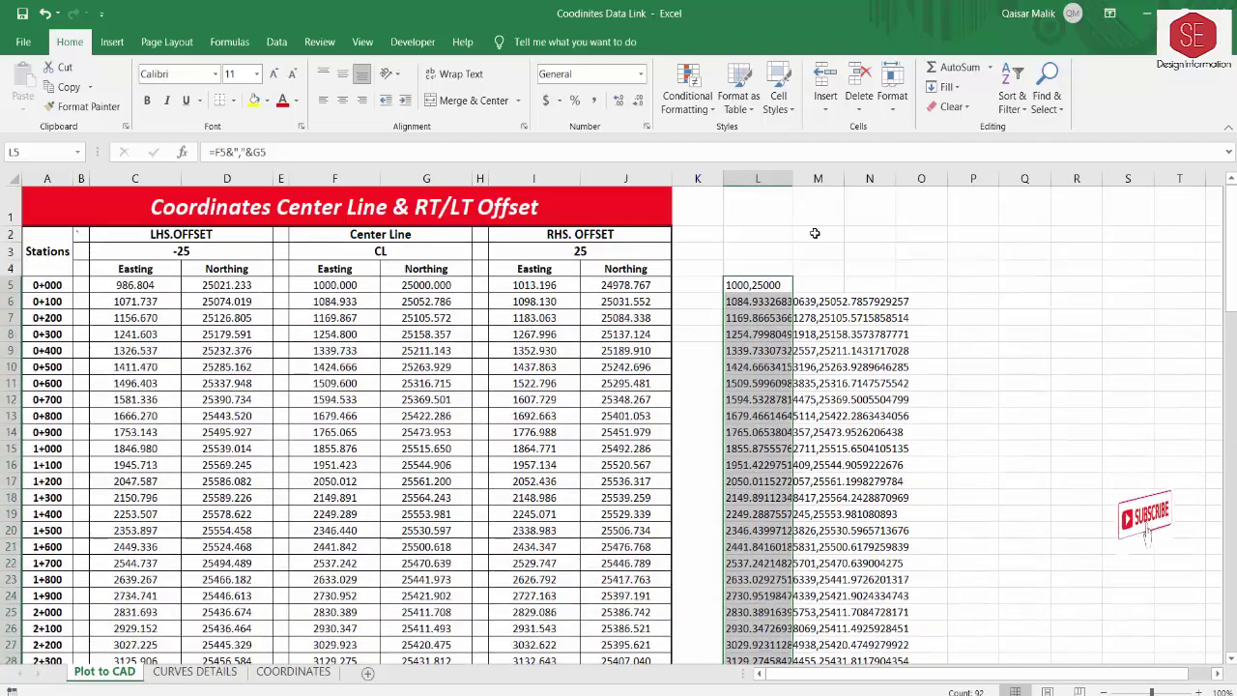
double_click(795, 179)
left_click(993, 350)
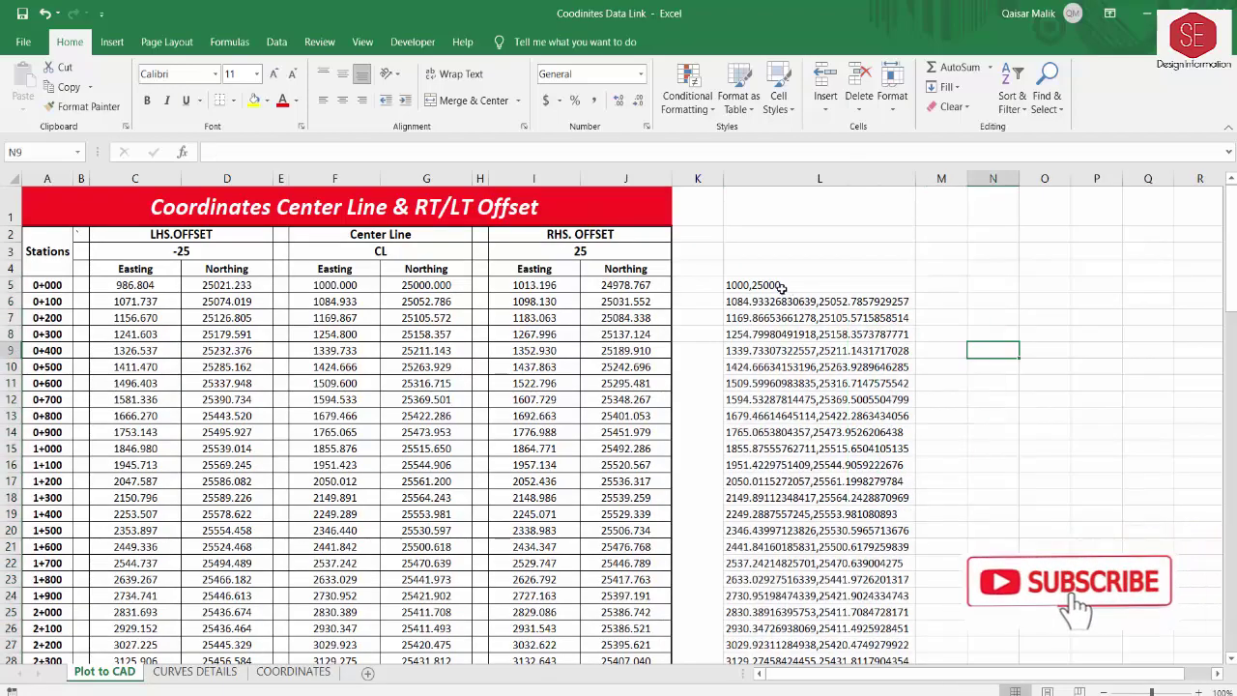
Select the coordinate pairs L5:L96 and copy them.
left_click(789, 285)
mouse_move(797, 290)
left_mouse_down()
mouse_move(820, 679)
mouse_move(822, 637)
left_mouse_up()
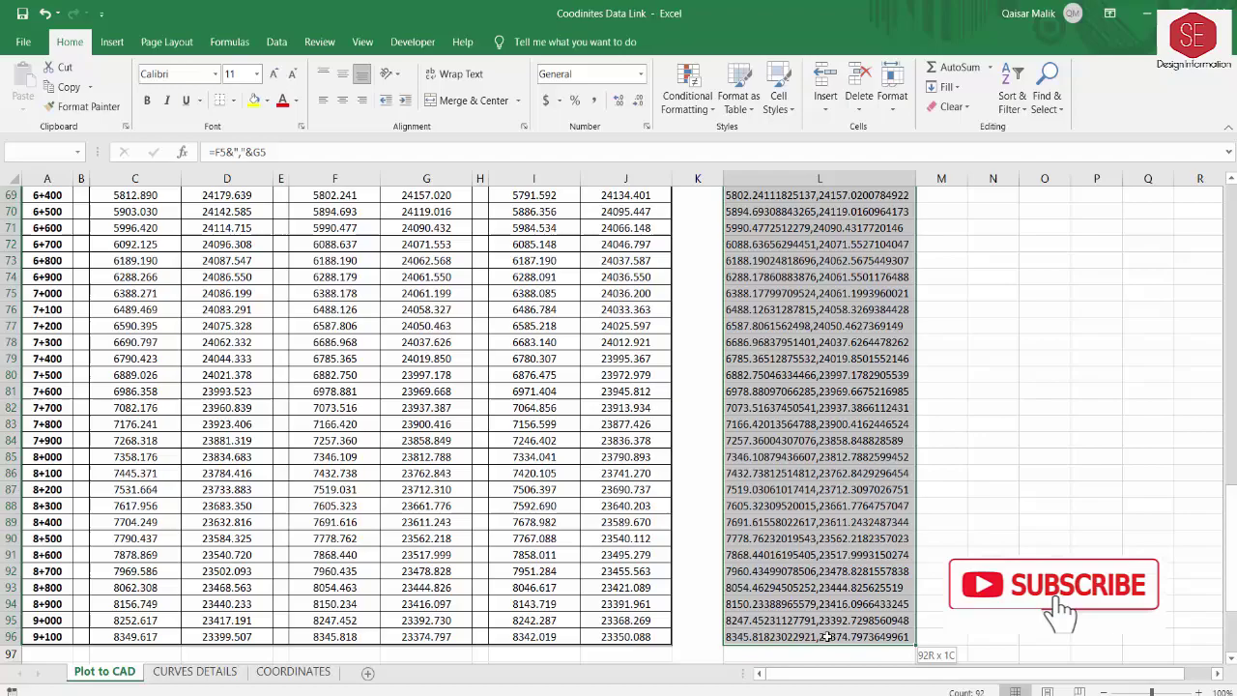
right_click(817, 557)
left_click(879, 201)
scroll(879, 387, "up", 20)
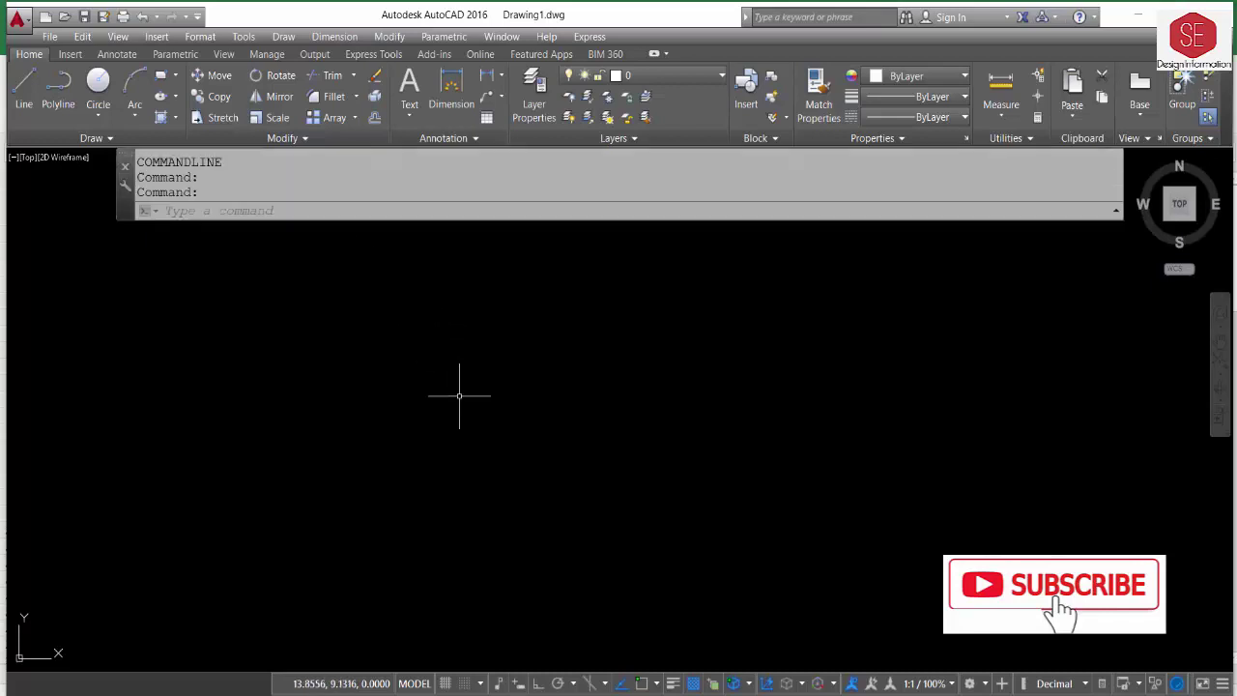
Draw a polyline by pasting the Excel coordinate pairs into the PL command.
type("pl")
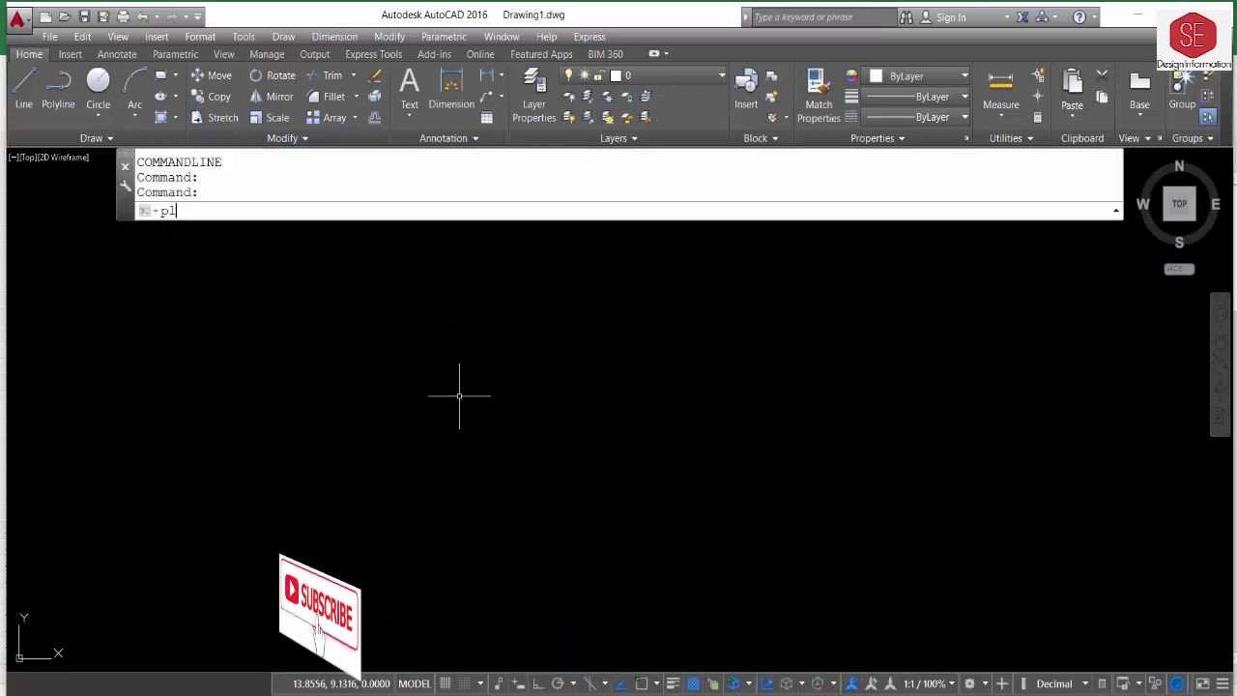
key("Return")
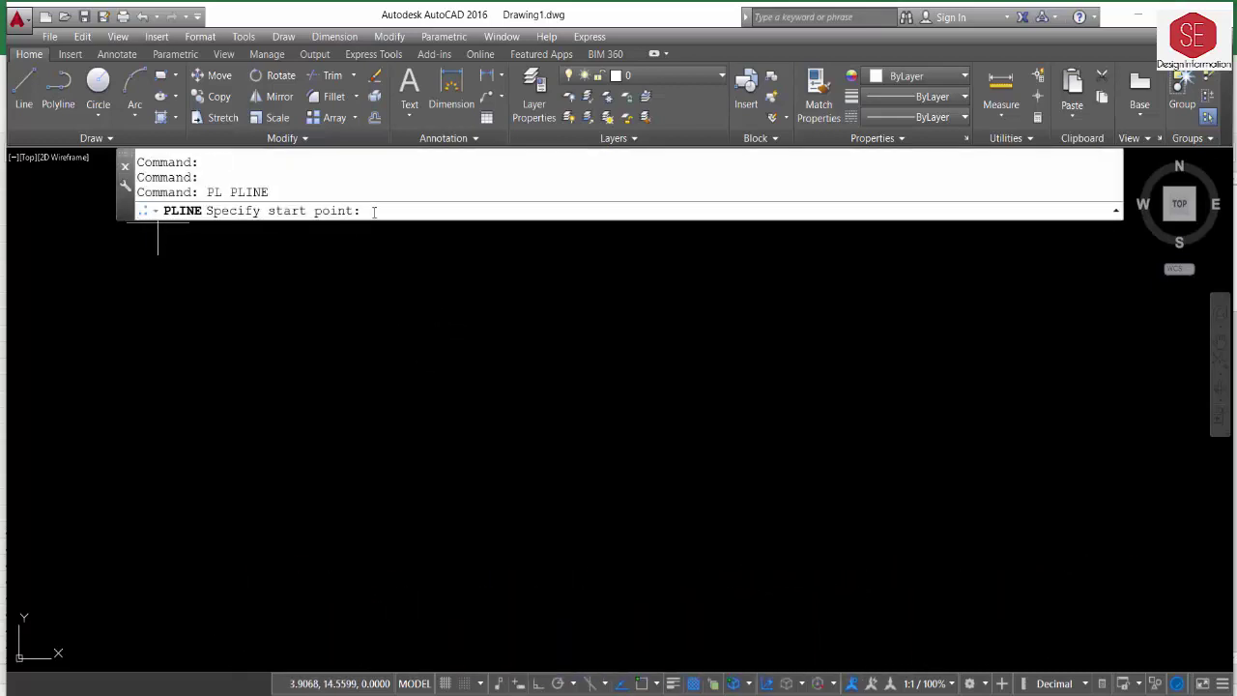
right_click(373, 211)
left_click(426, 339)
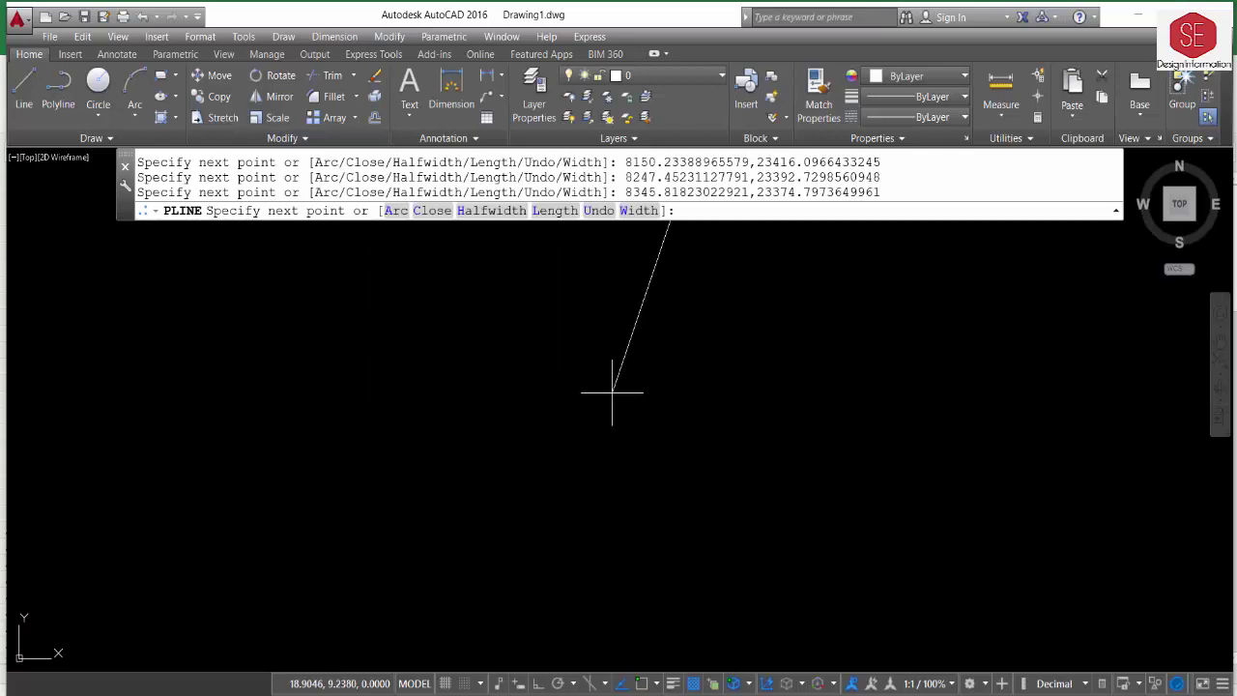
key("Escape")
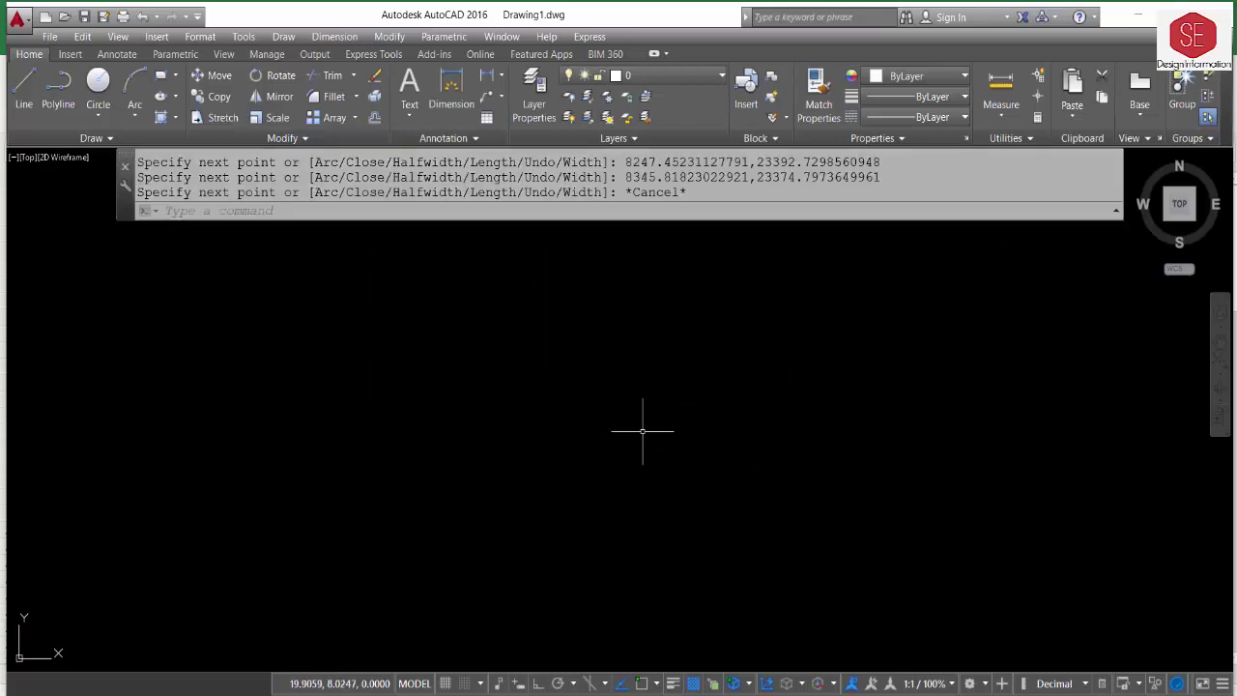
Zoom to extents and check the new centre-line polyline before returning to Excel.
type("z")
key("Return")
type("e")
key("Return")
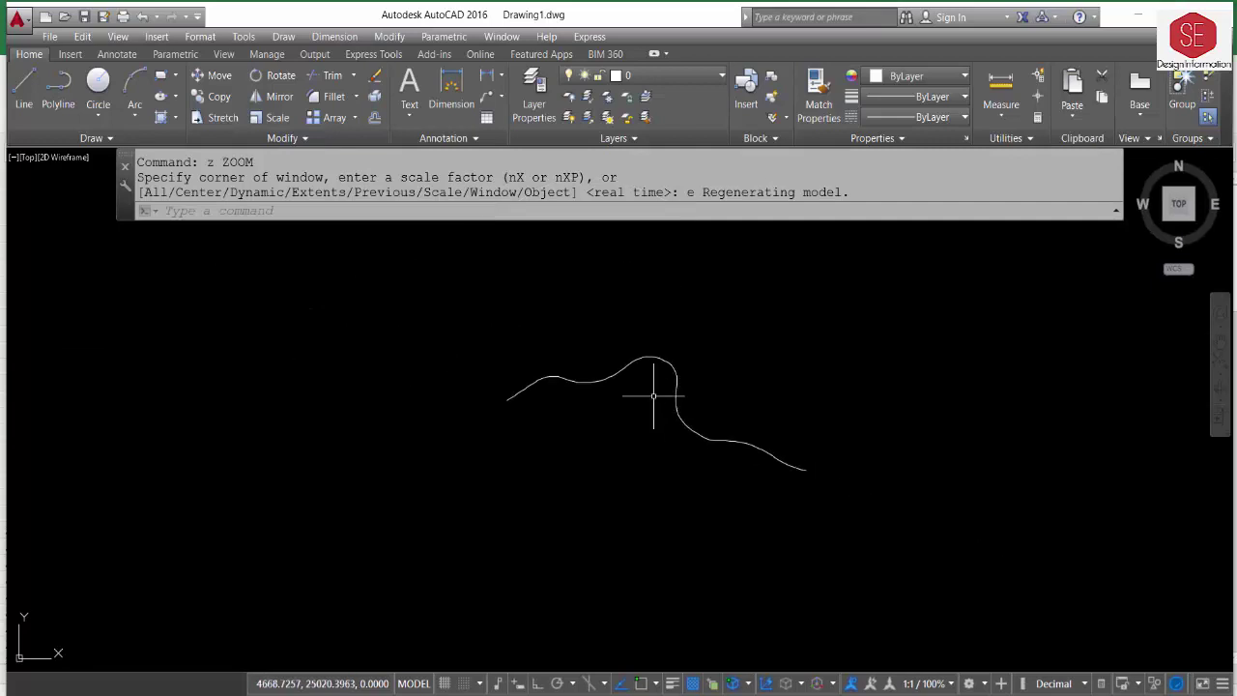
left_click(594, 375)
scroll(628, 363, "up", 3)
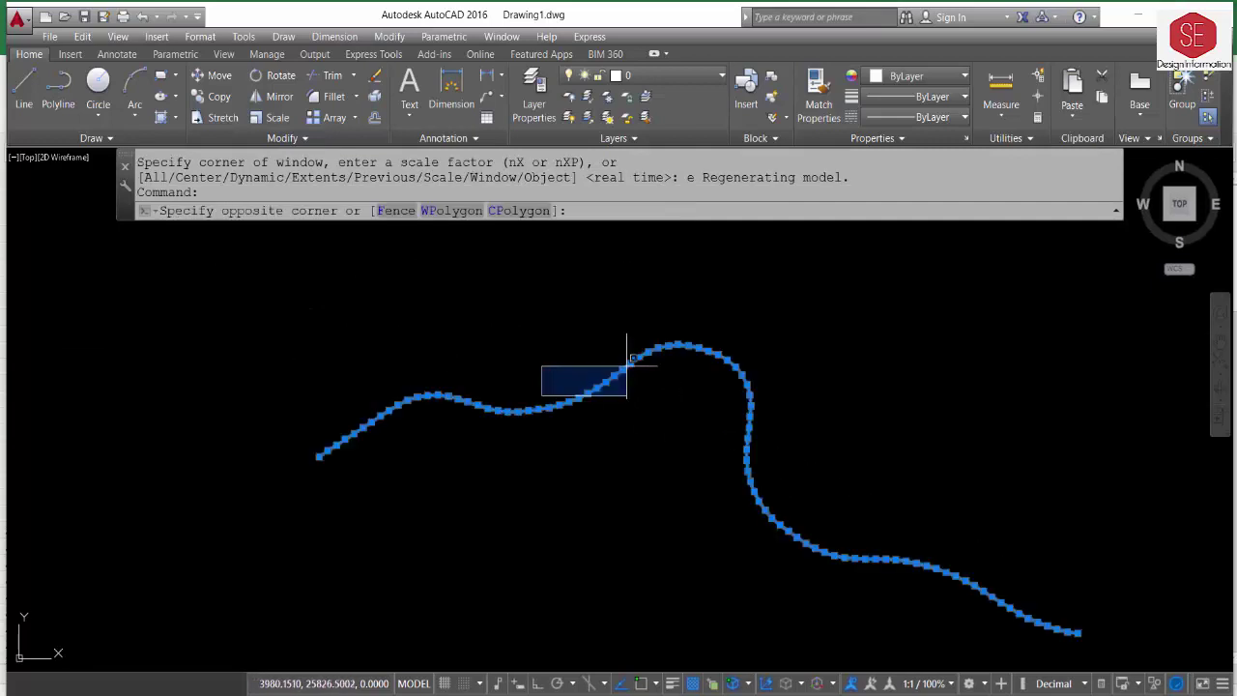
key("Escape")
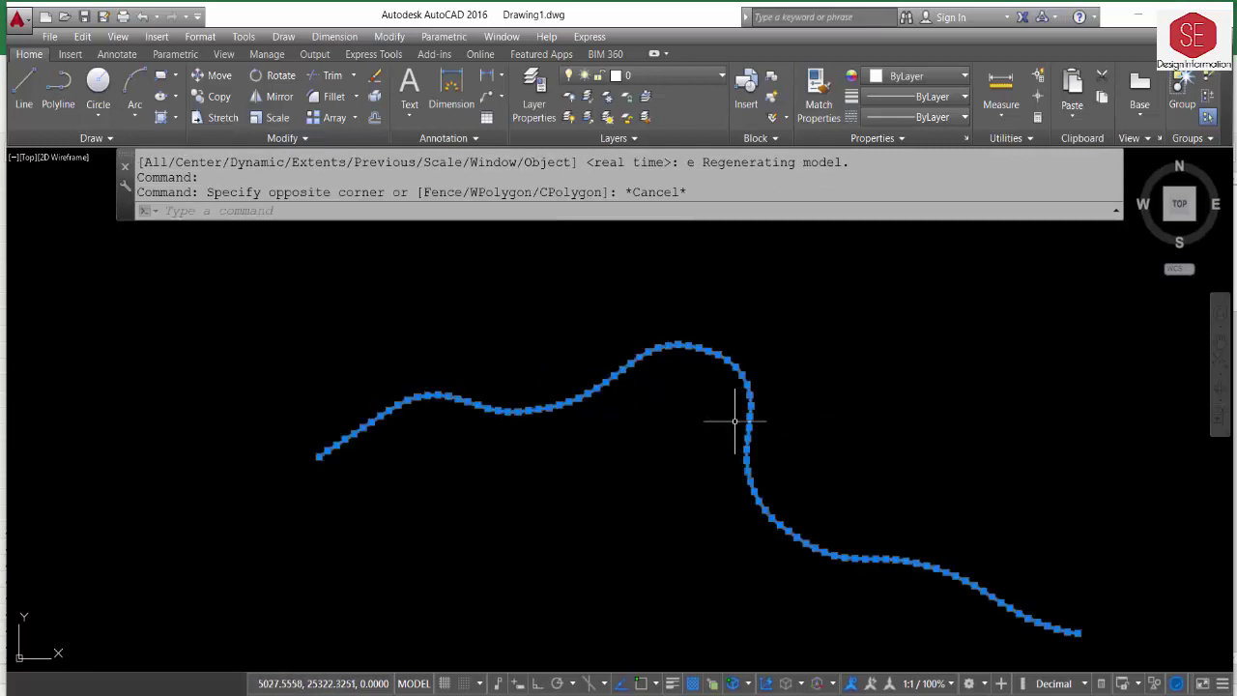
key("Escape")
key("alt+Tab")
scroll(313, 502, "down", 10)
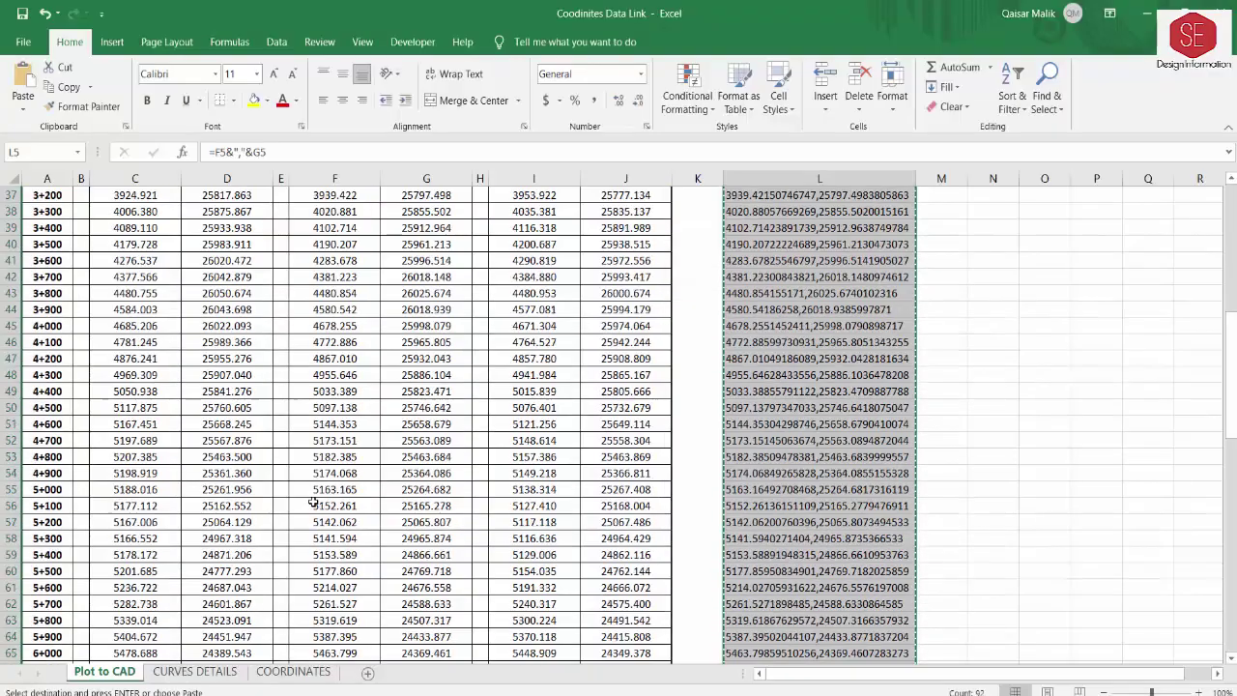
scroll(312, 501, "down", 3)
scroll(312, 502, "down", 12)
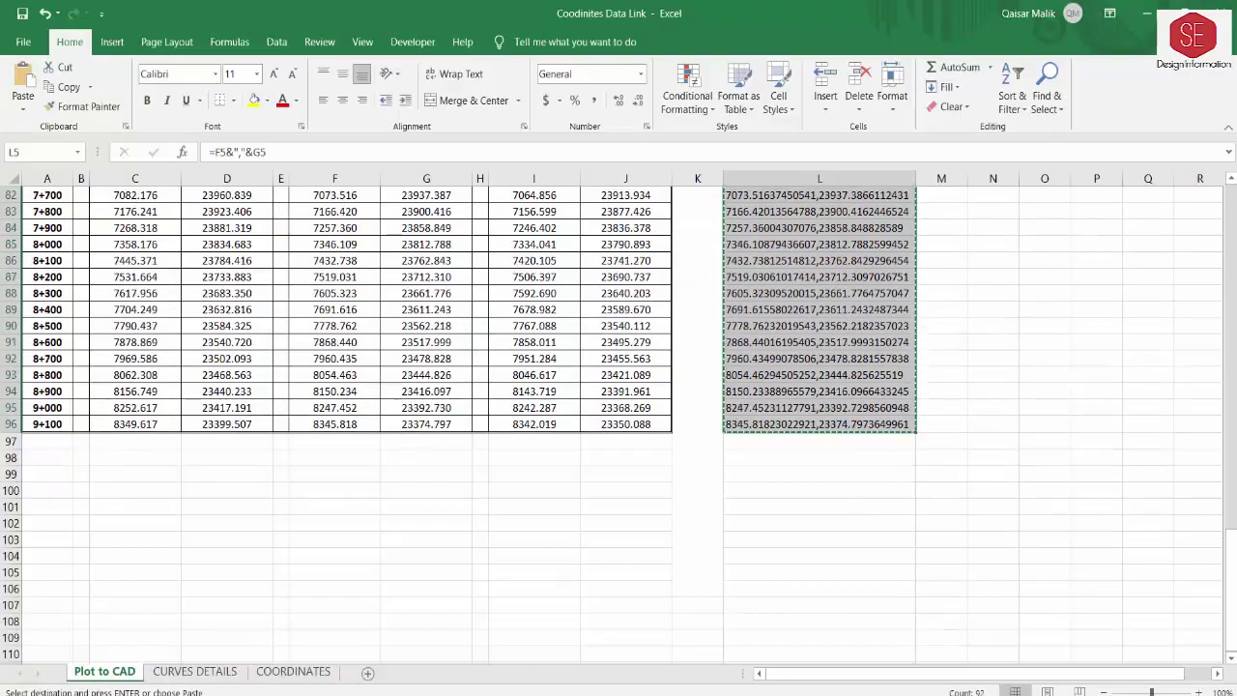
scroll(388, 433, "up", 14)
scroll(388, 432, "up", 13)
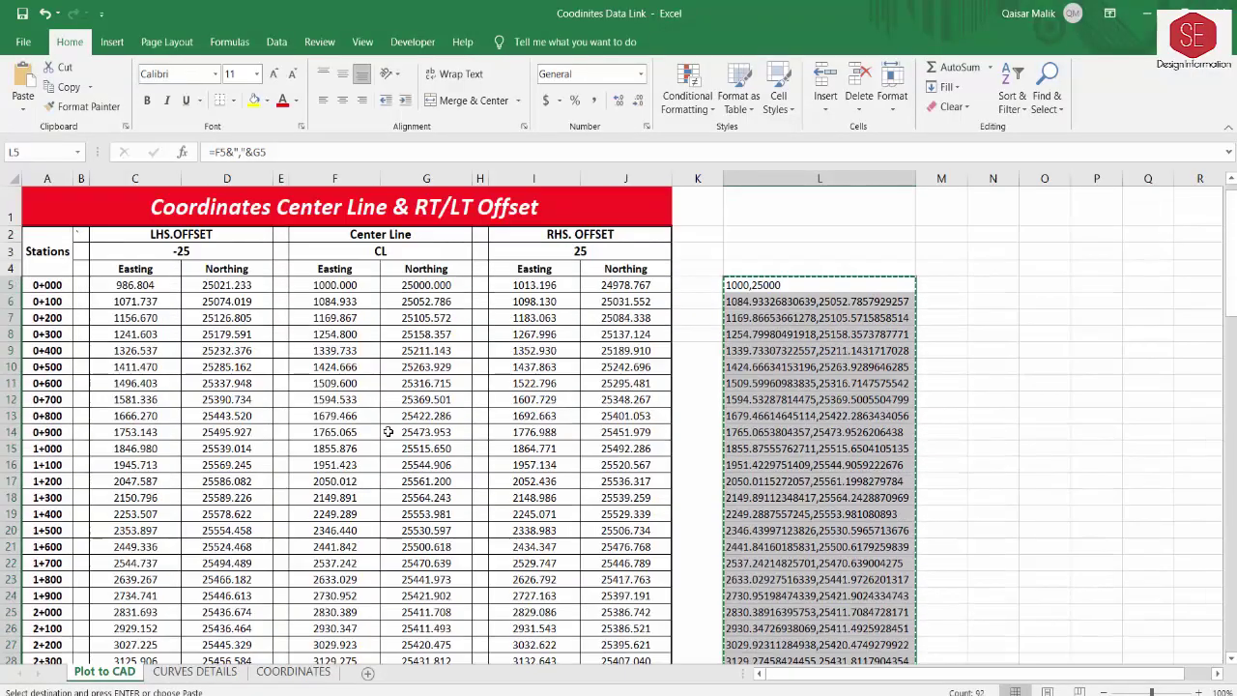
left_click(383, 237)
left_click(580, 240)
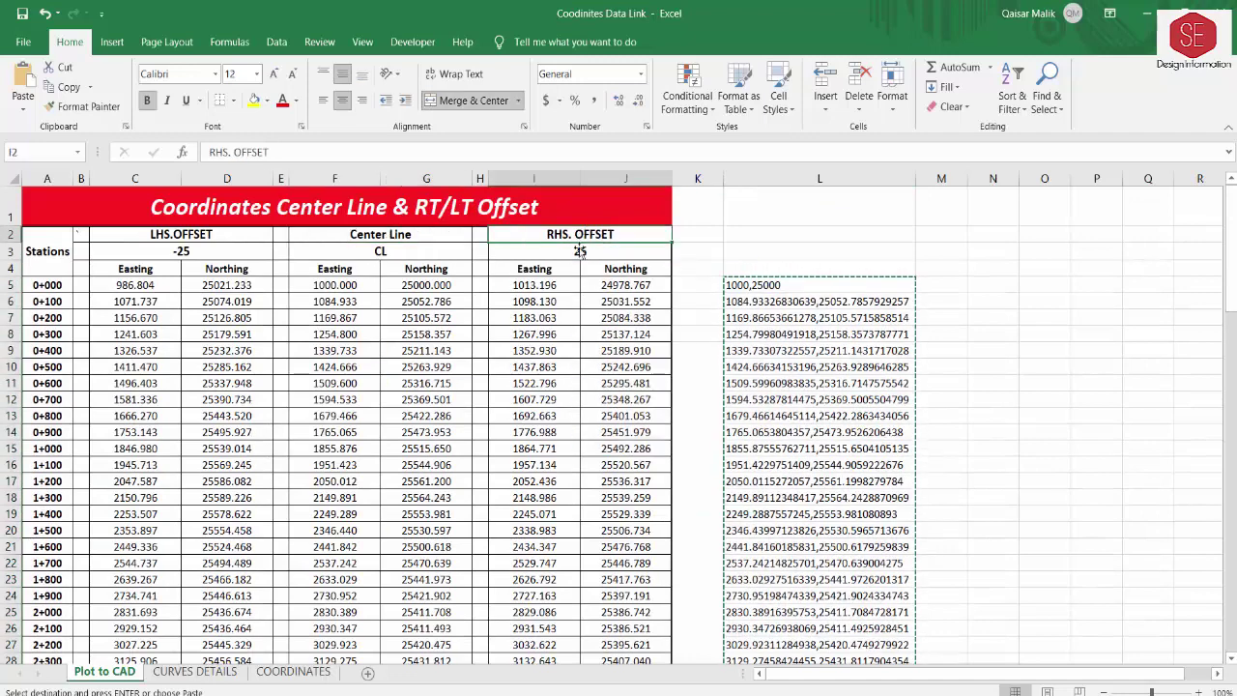
left_click(580, 252)
left_click(580, 237)
left_click(580, 252)
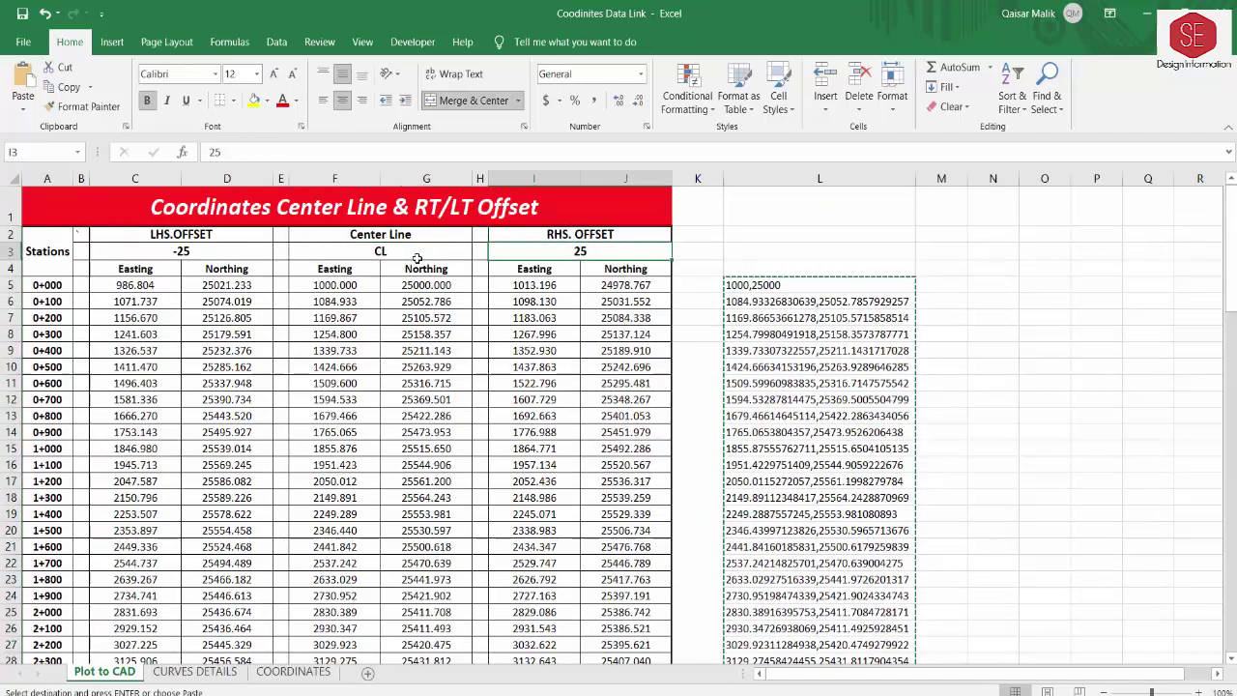
left_click(203, 235)
left_click(215, 250)
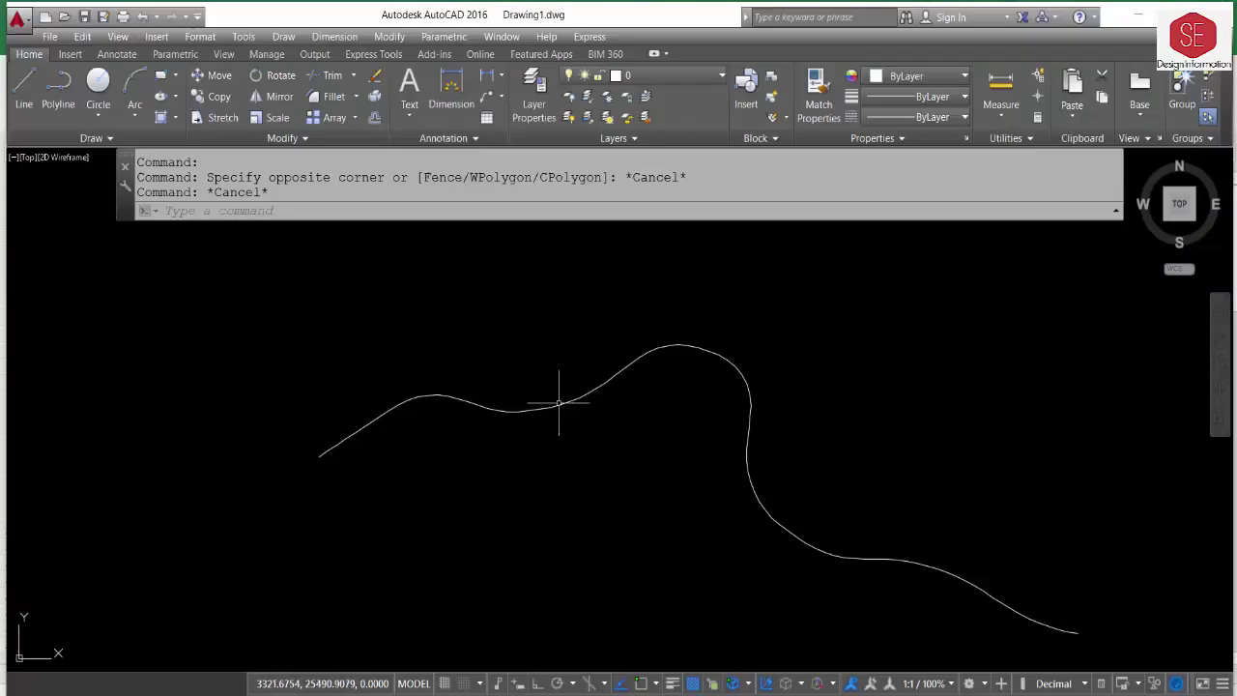
Offset the centreline by 25 to both sides to create the road edges.
scroll(559, 403, "up", 4)
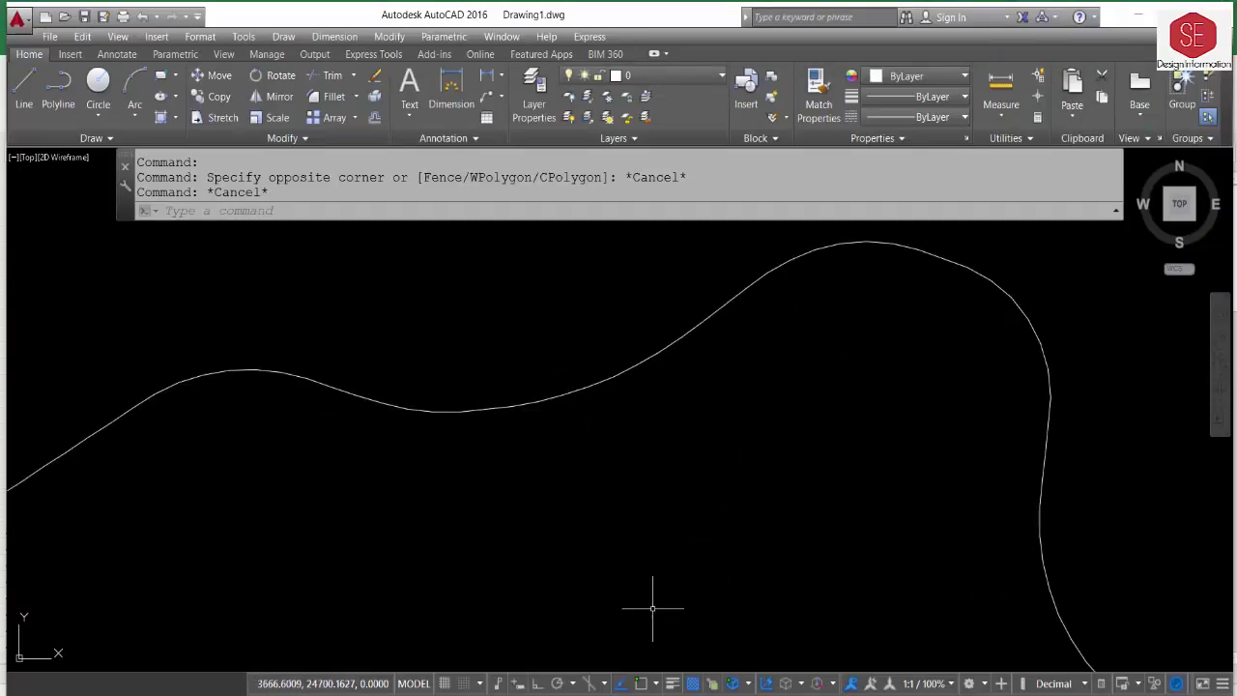
type("o")
key("Return")
type("25")
key("Return")
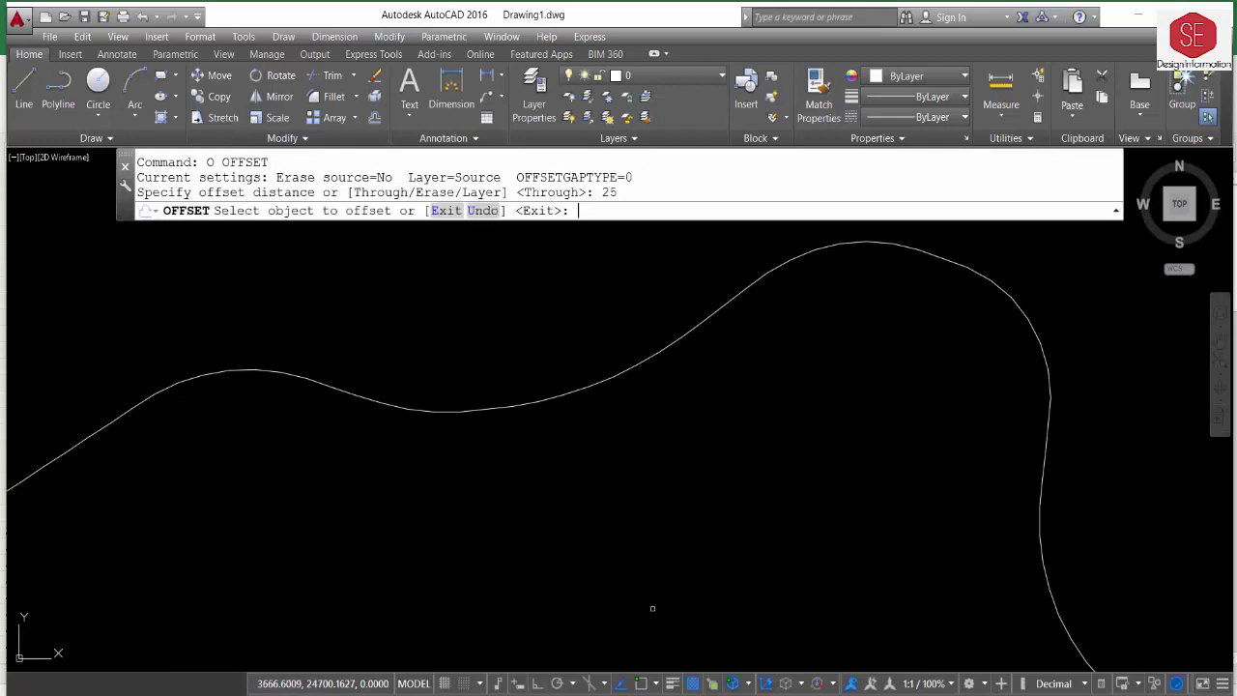
left_click(430, 410)
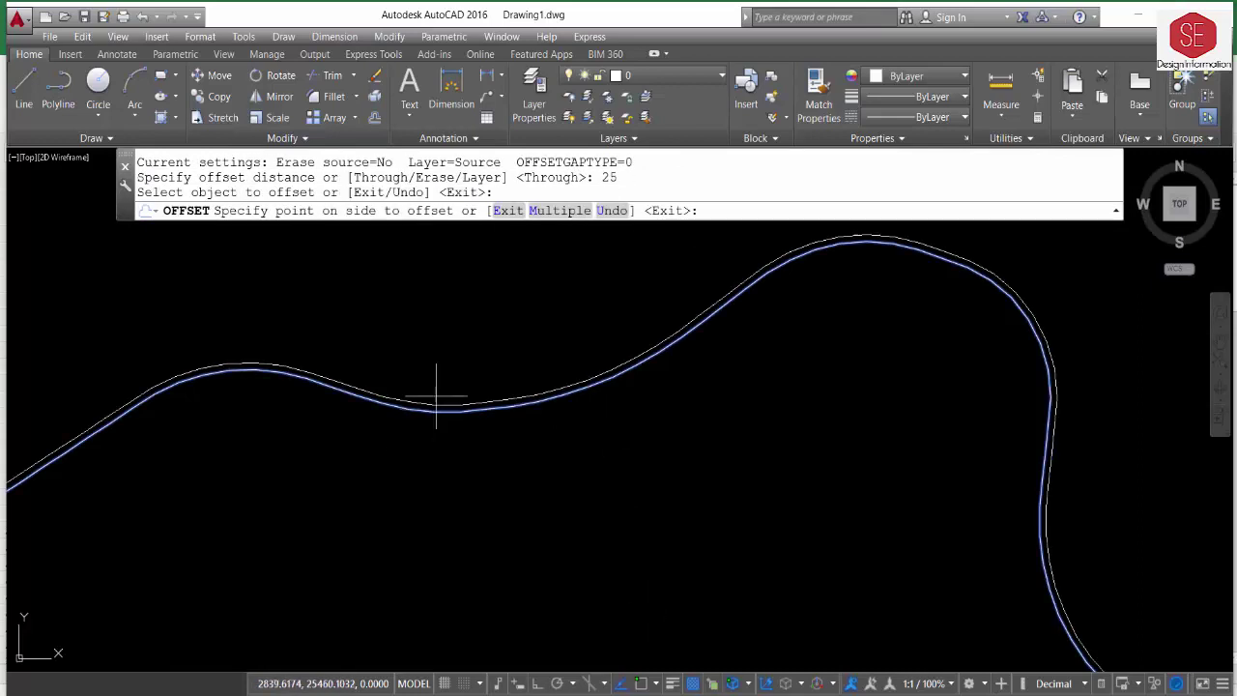
left_click(441, 387)
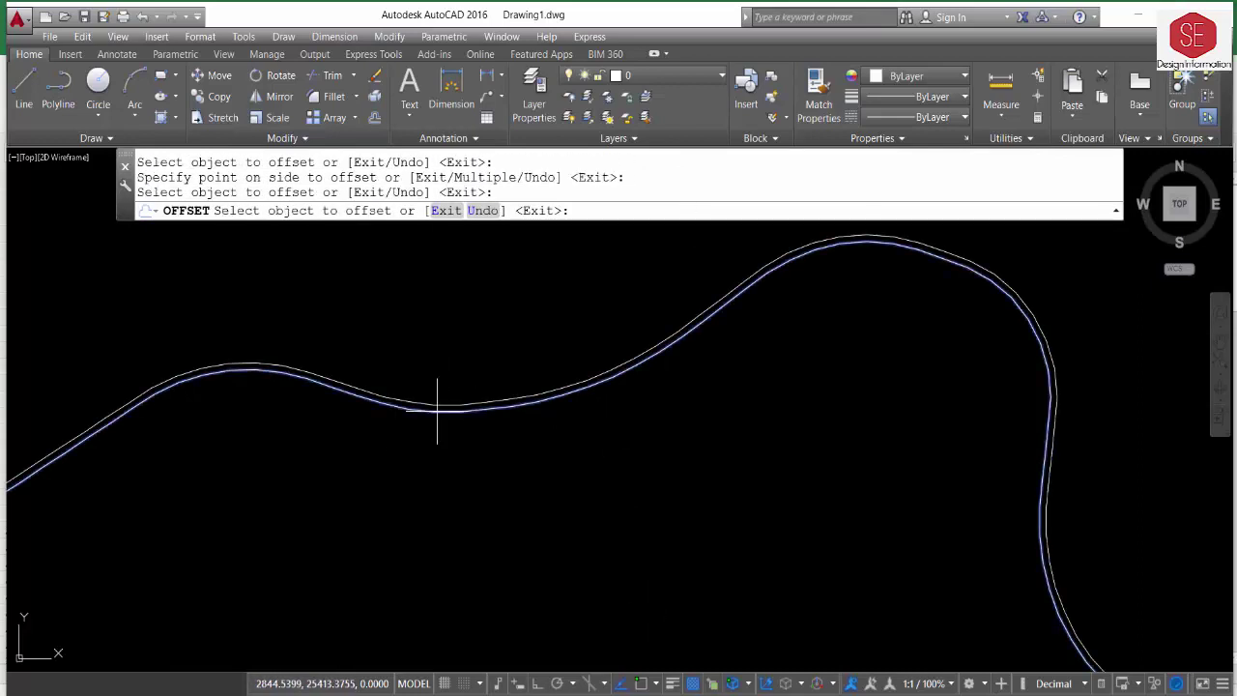
left_click(442, 402)
left_click(442, 431)
key("Escape")
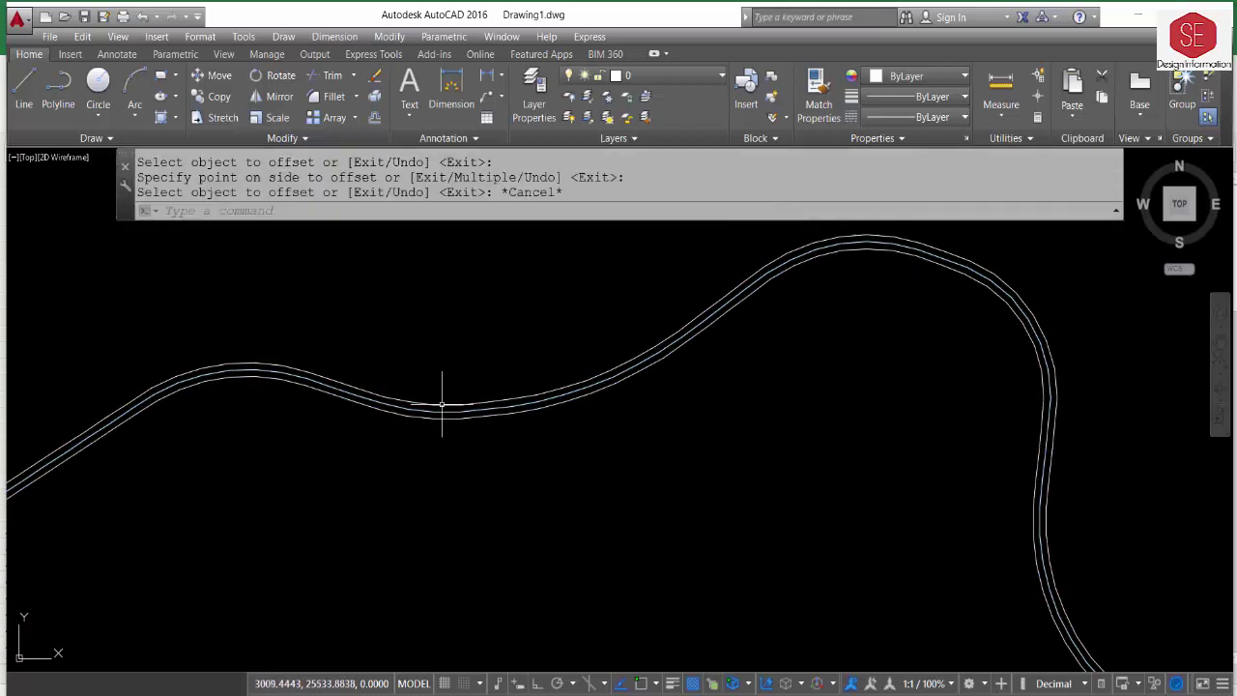
Pan and zoom to view the whole road with both edge lines.
middle_click_drag(288, 364, 623, 358)
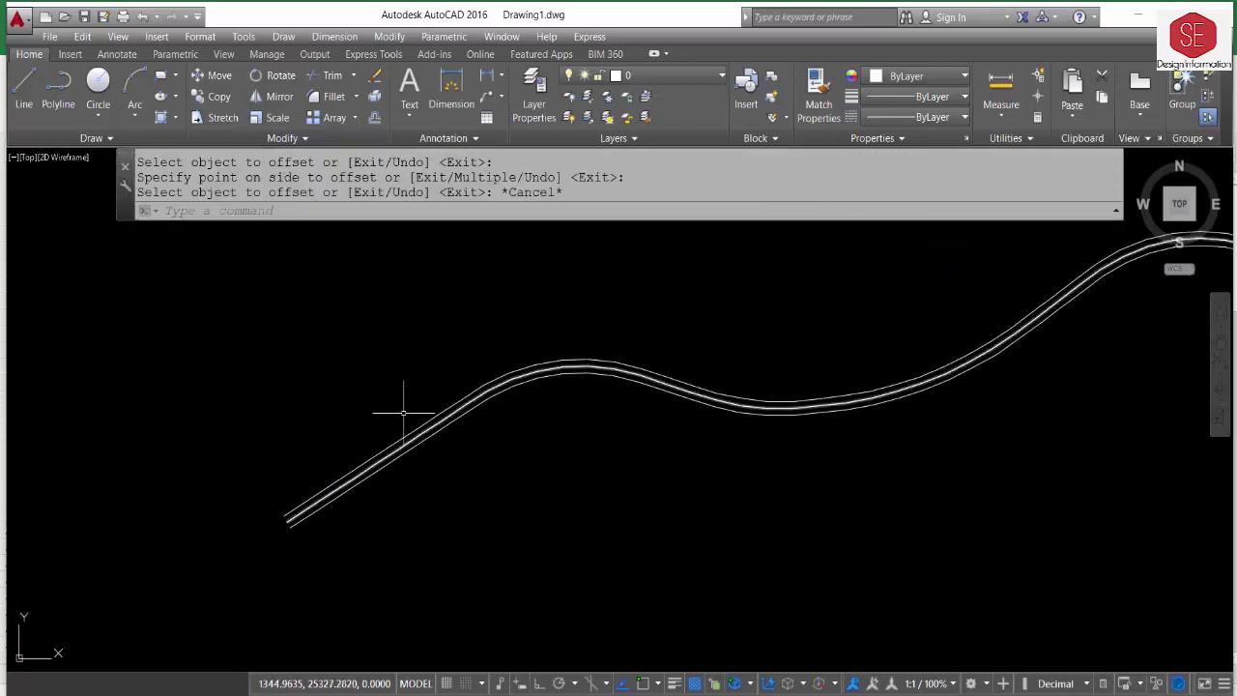
scroll(496, 431, "down", 3)
scroll(589, 351, "down", 2)
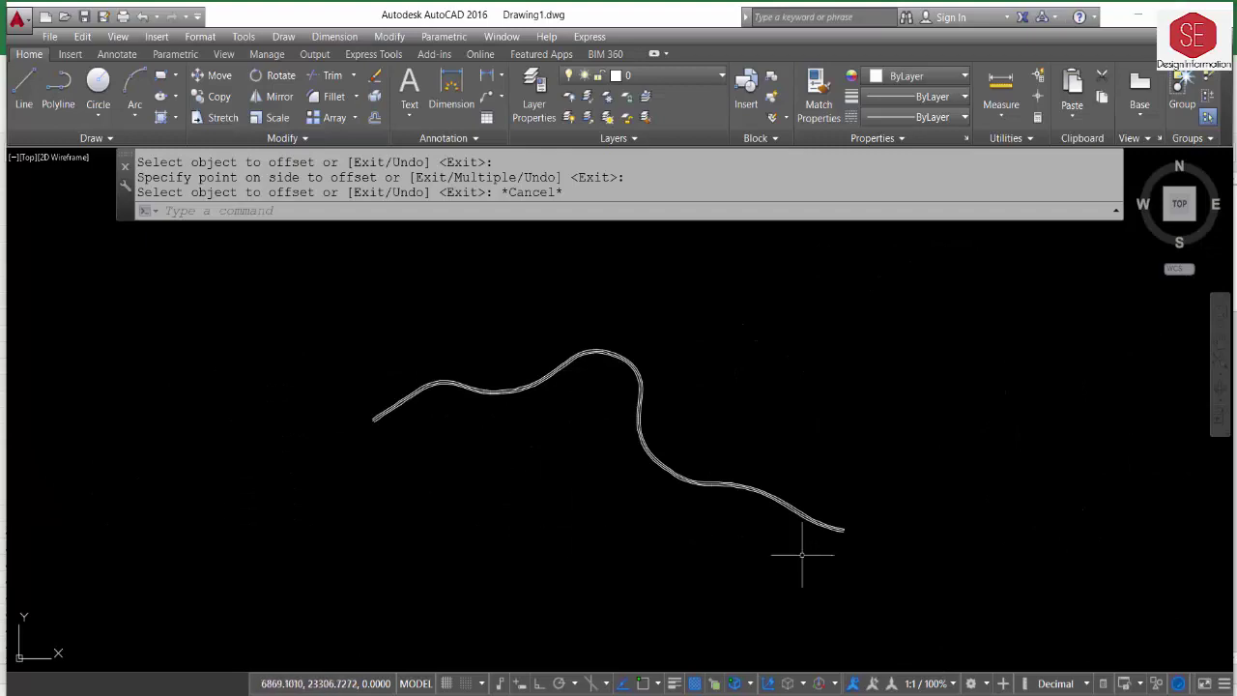
scroll(466, 422, "up", 2)
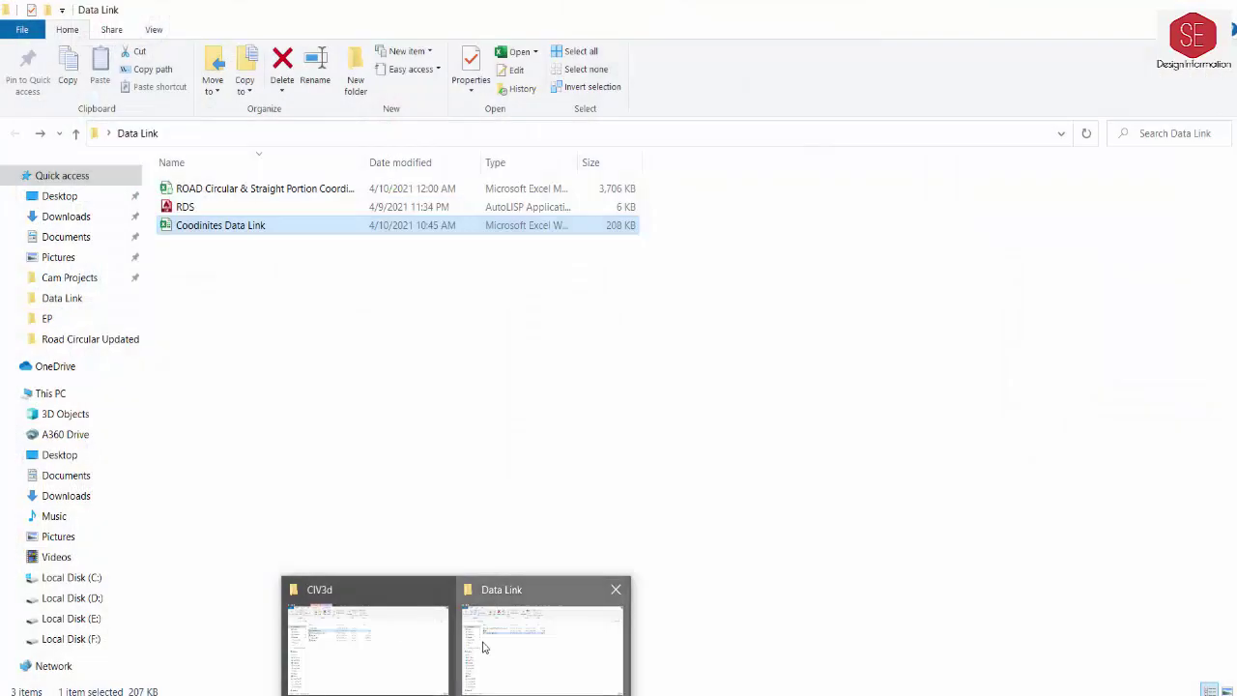
Open the RDS routine file from the Data Link folder in Notepad.
left_click(512, 638)
left_click(170, 209)
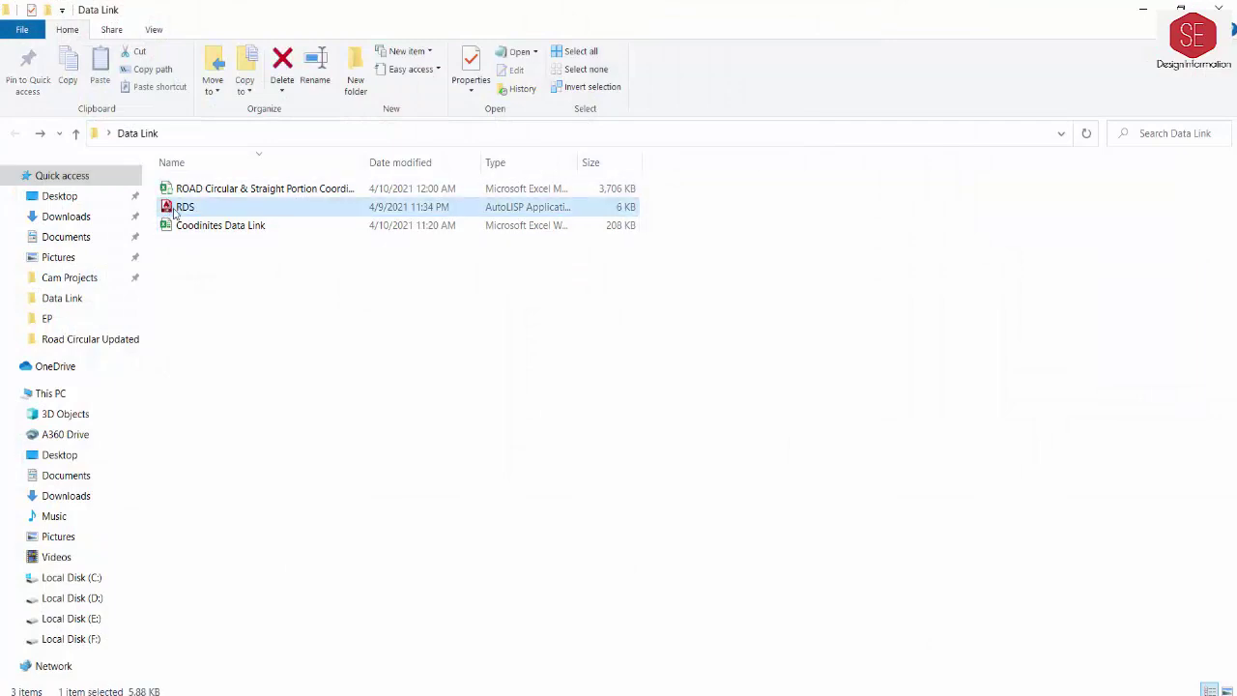
double_click(190, 211)
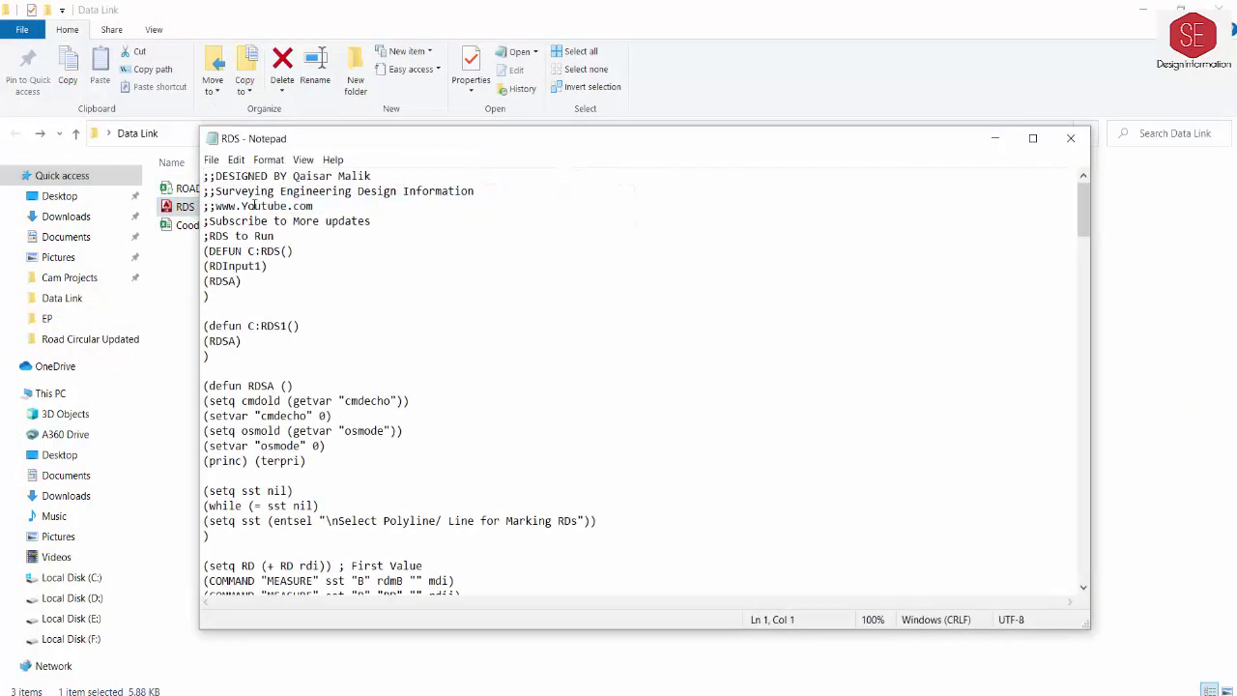
Read through the RDS code, close Notepad and minimise the folder window.
scroll(281, 262, "down", 8)
scroll(319, 290, "down", 8)
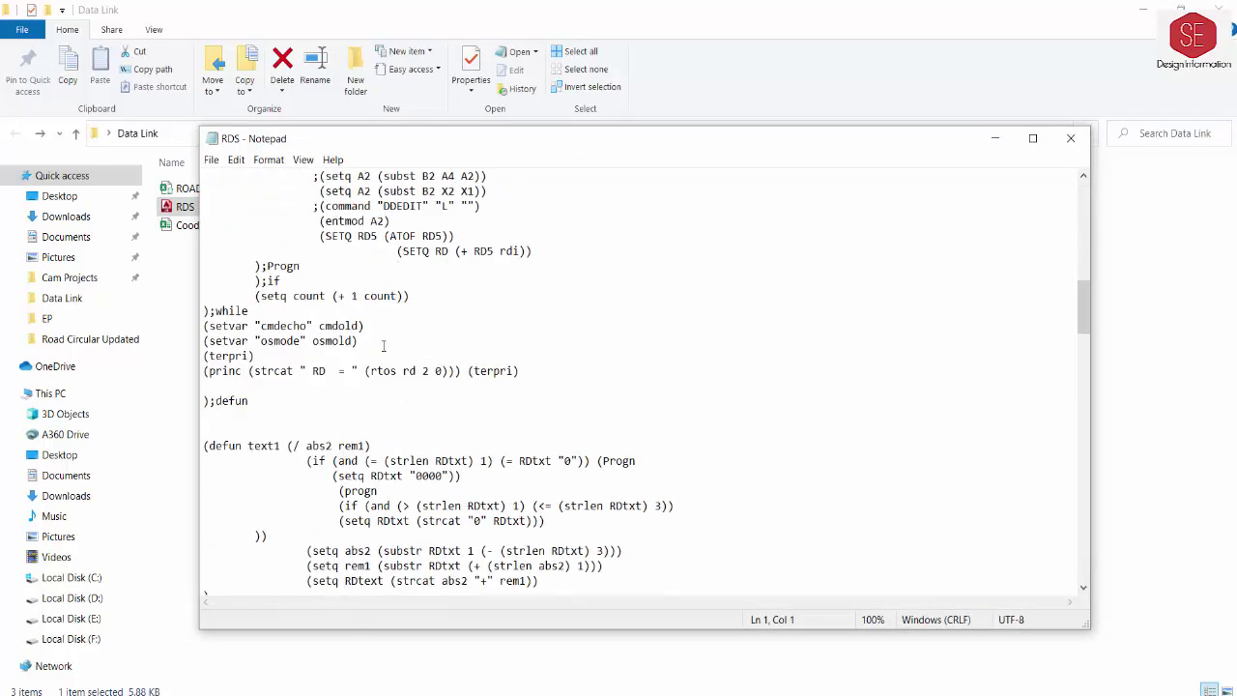
scroll(358, 319, "down", 8)
scroll(384, 346, "down", 8)
scroll(396, 396, "down", 8)
scroll(411, 454, "down", 8)
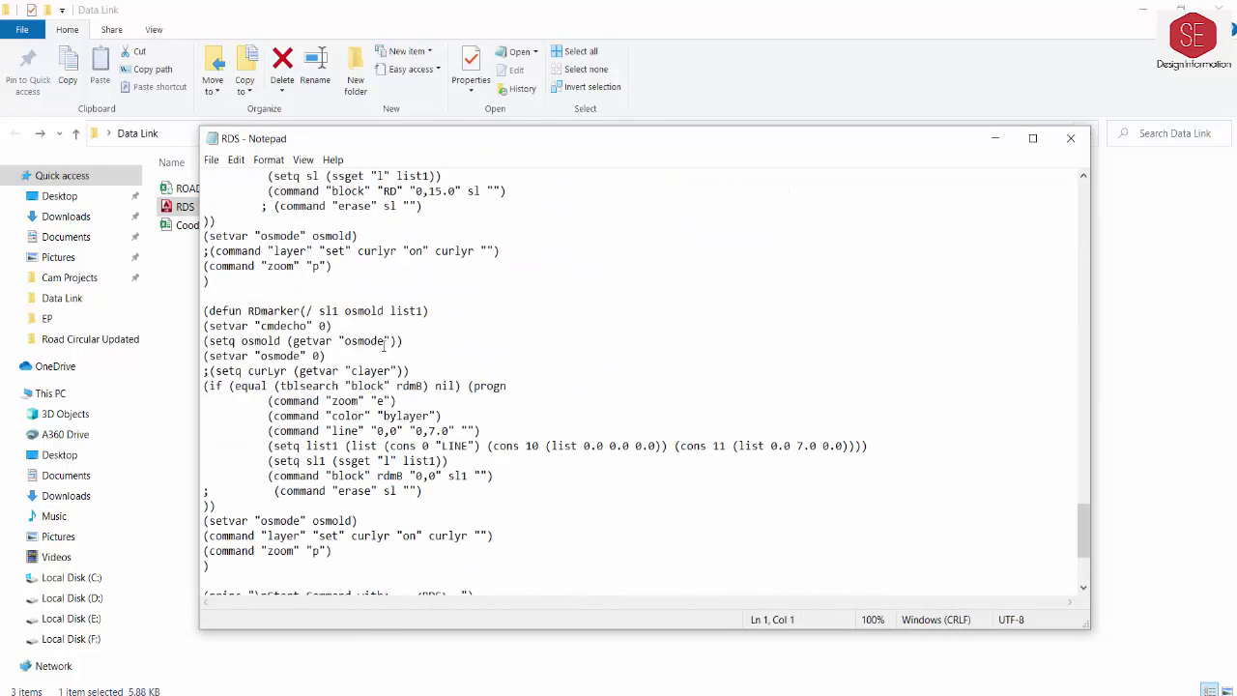
scroll(422, 499, "down", 5)
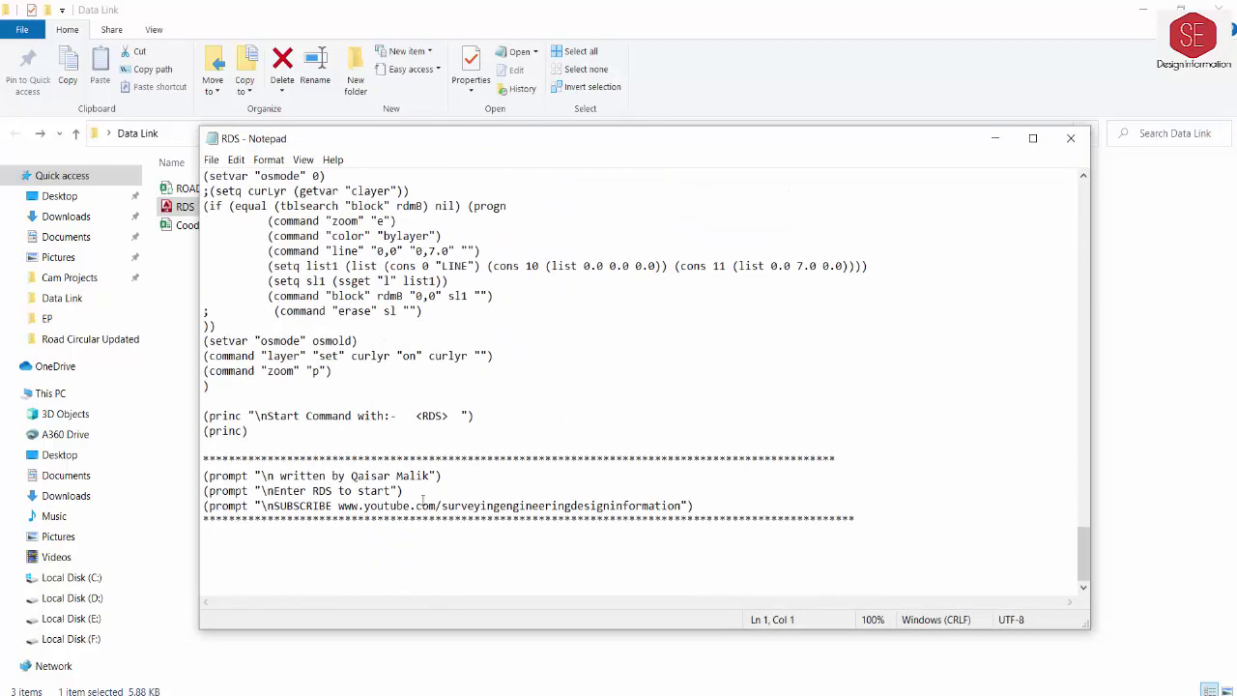
left_click(1071, 138)
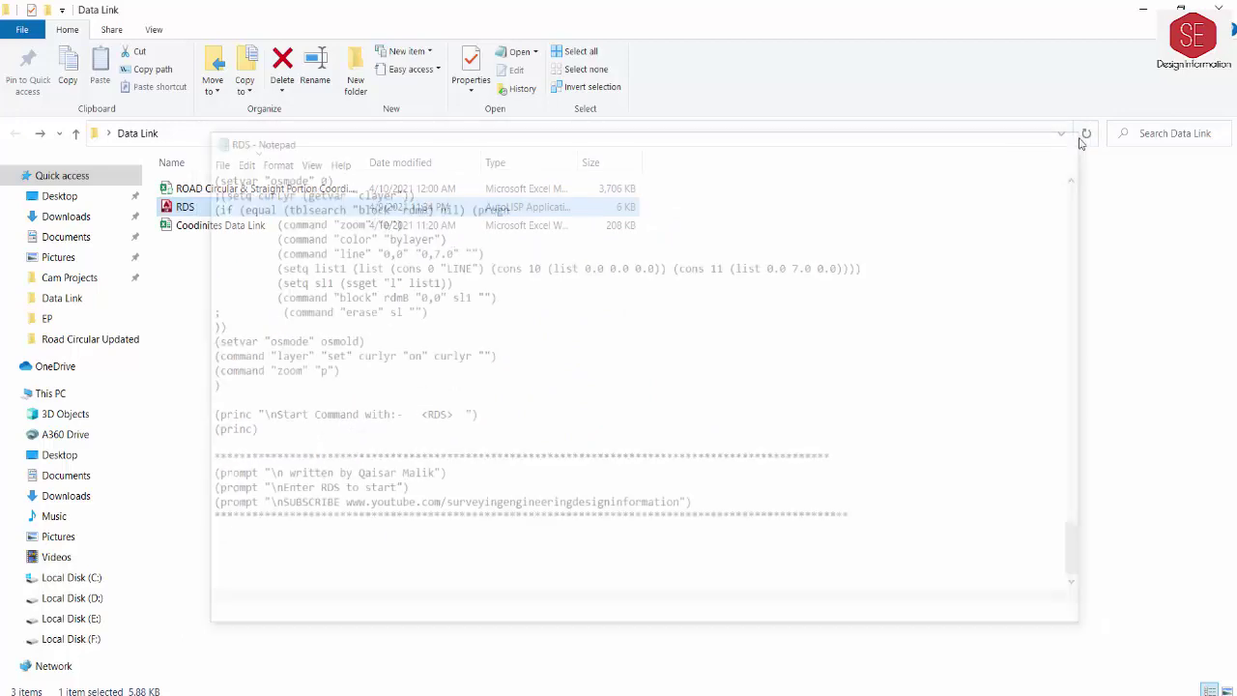
left_click(1144, 9)
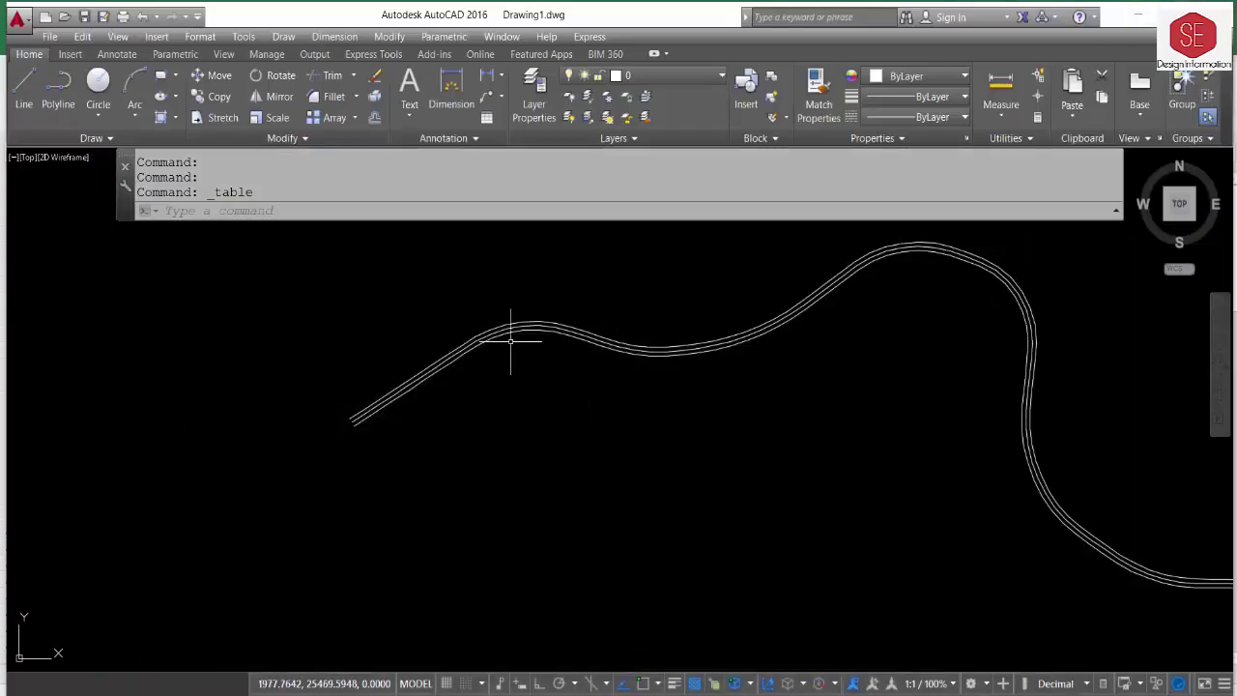
Add RDS.LSP from the Data Link folder to the APPLOAD Startup Suite.
left_click(693, 344)
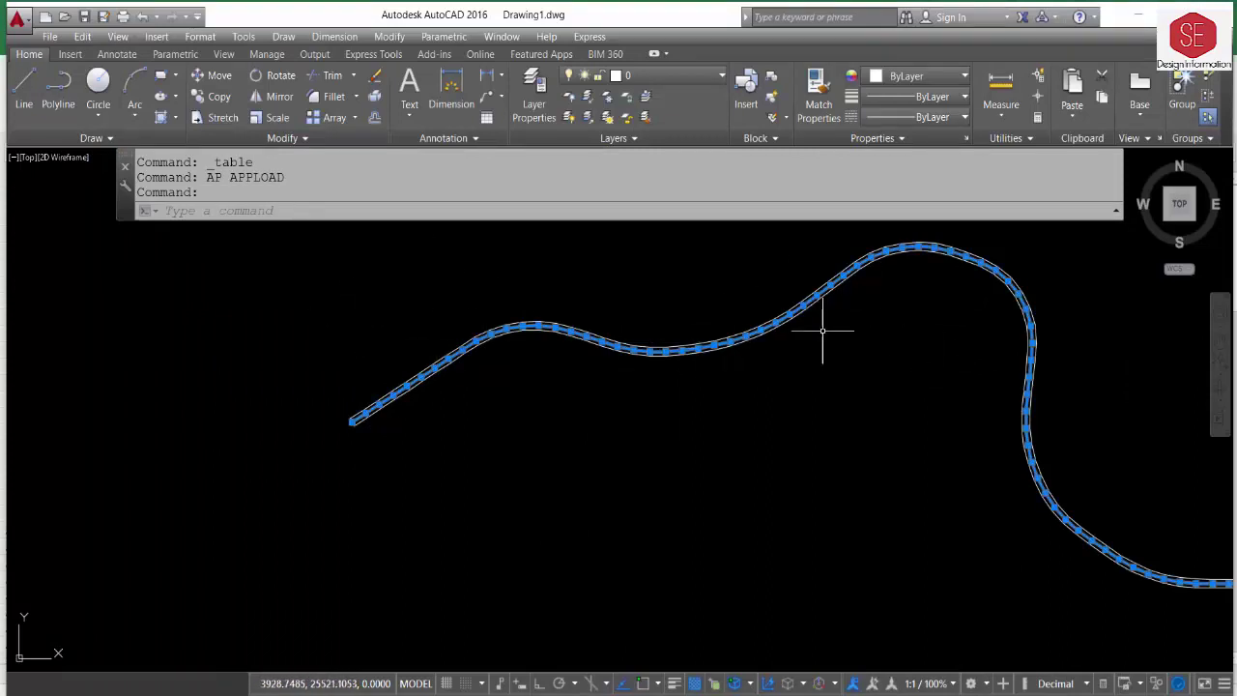
key("Escape")
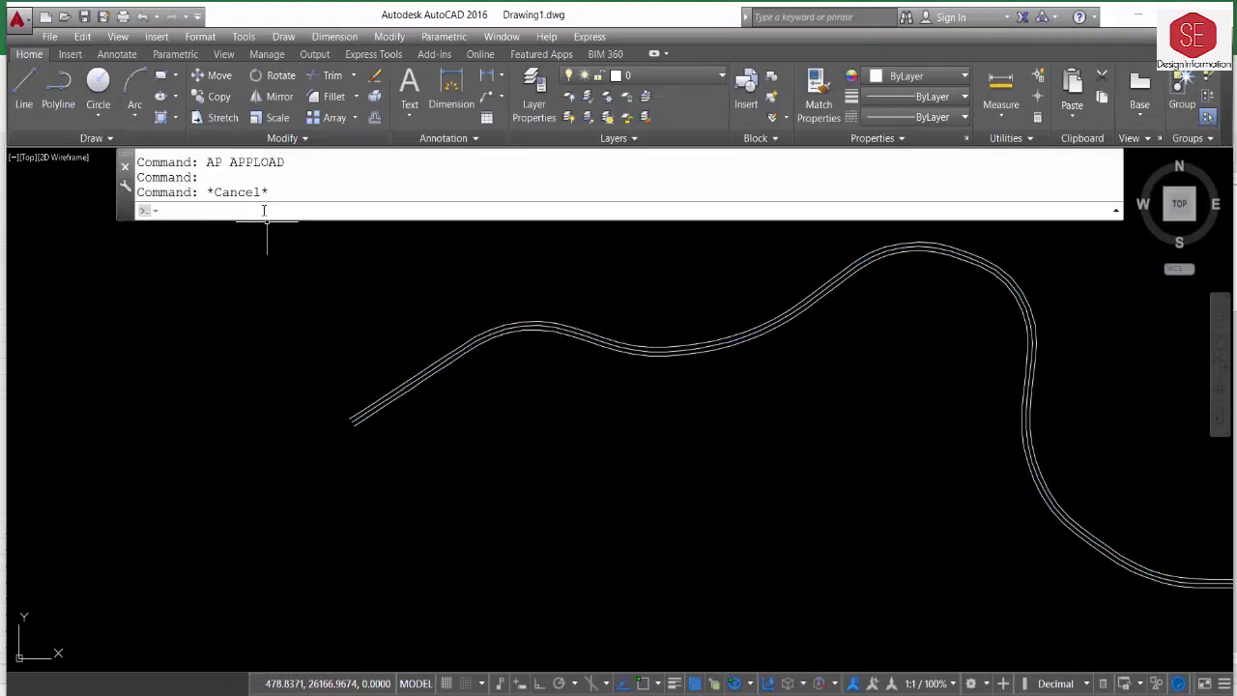
type("ap")
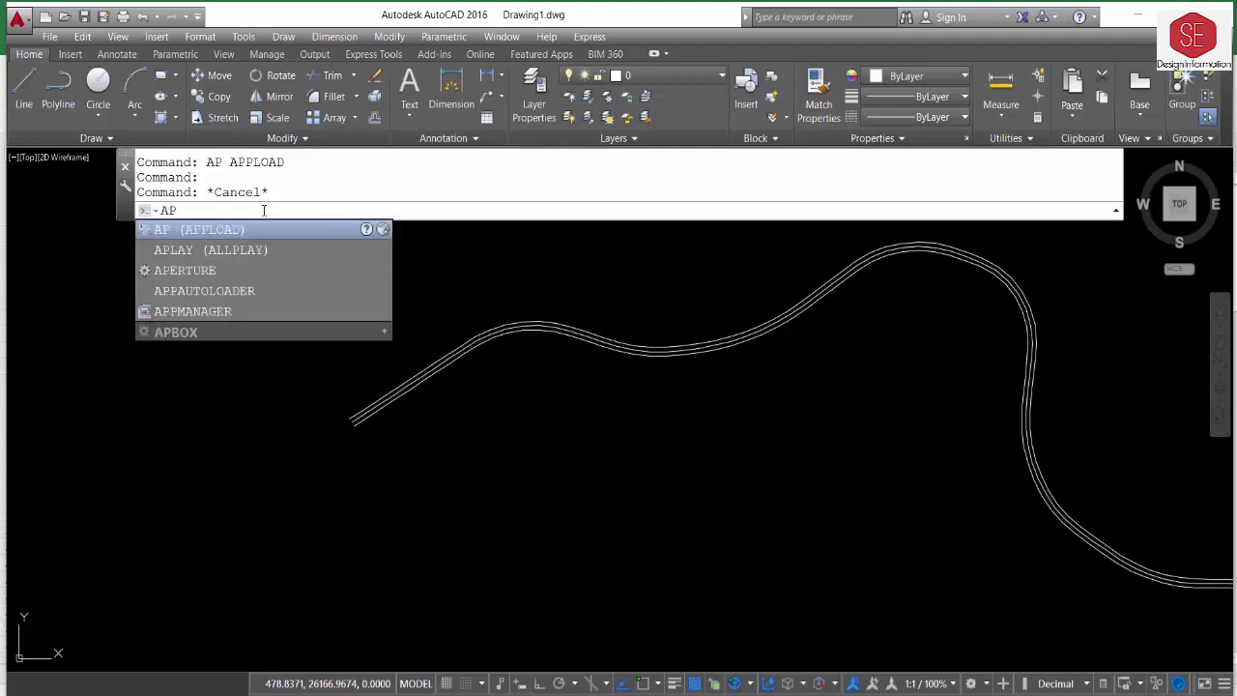
key("Return")
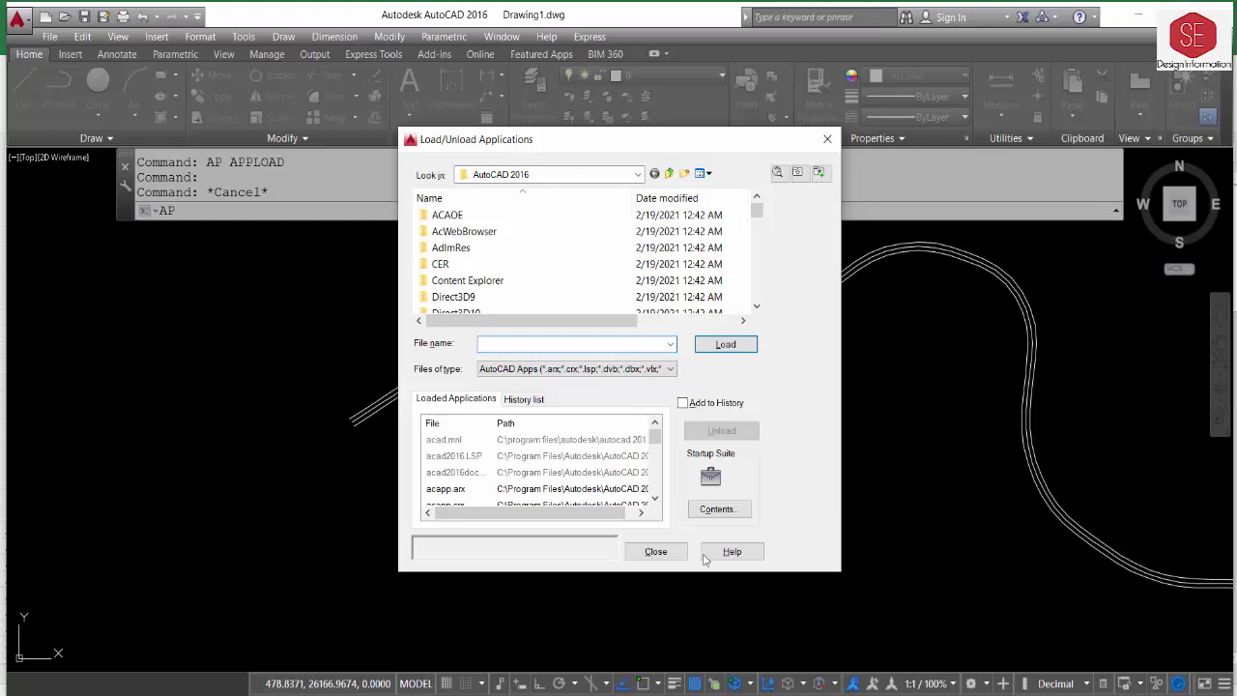
left_click(716, 508)
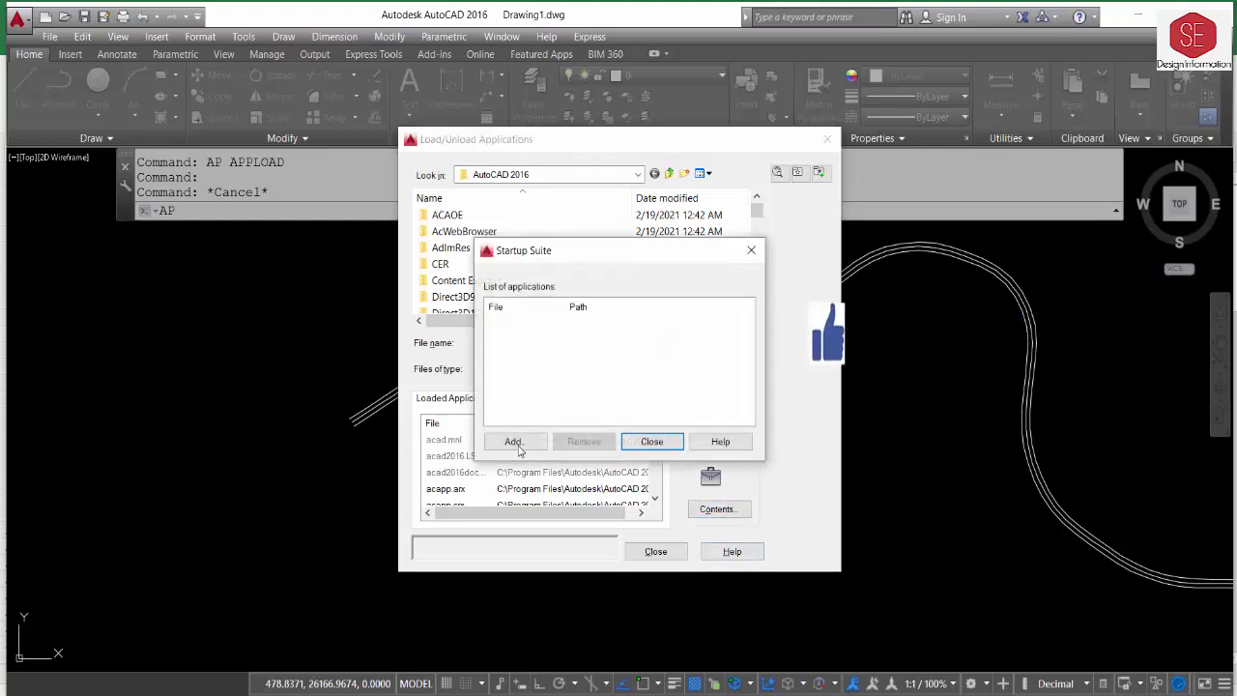
left_click(516, 444)
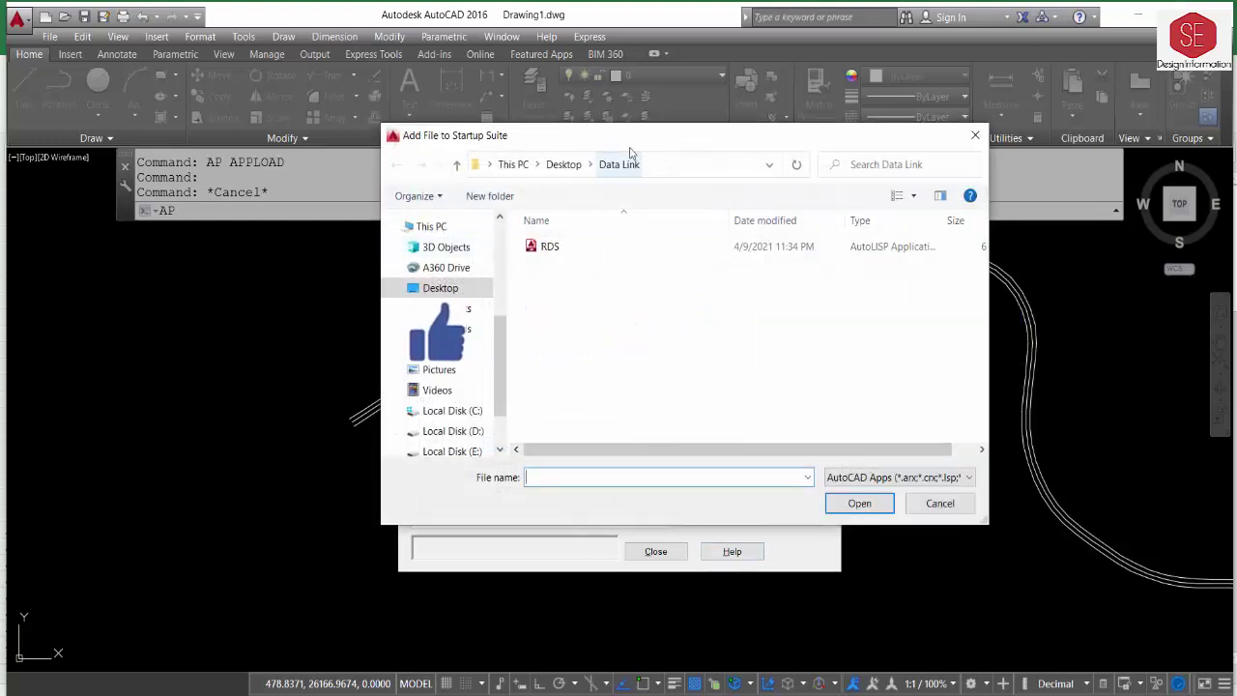
left_click(549, 247)
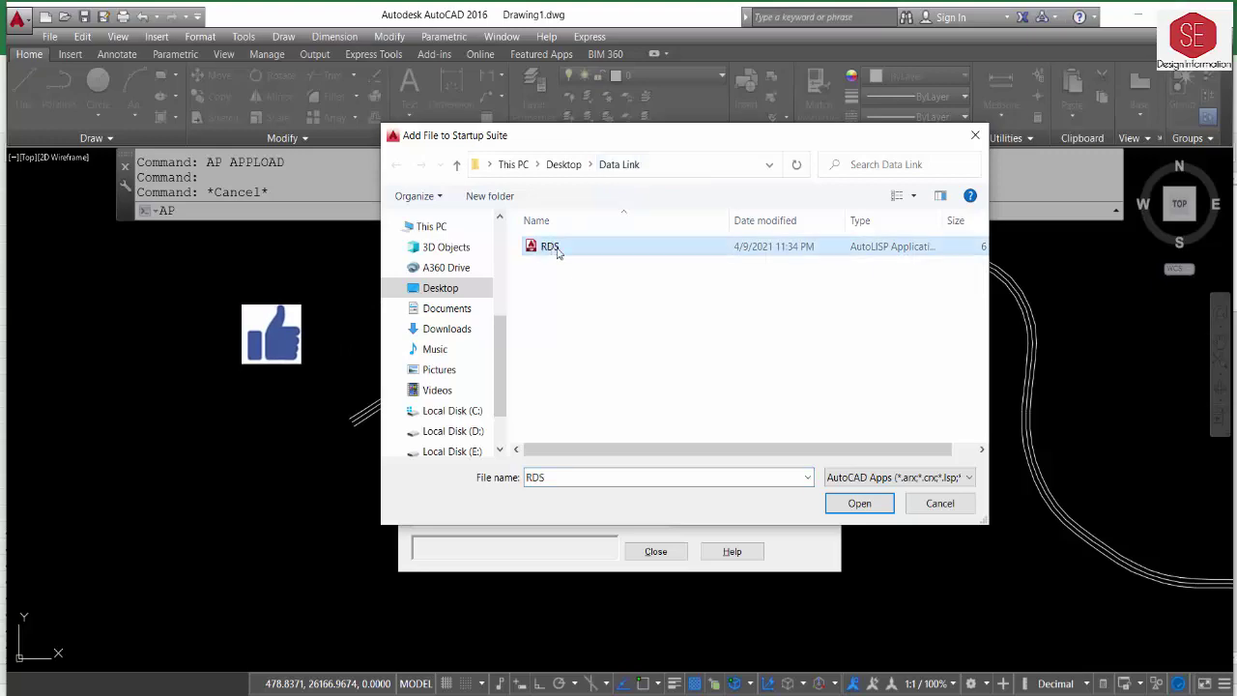
left_click(846, 498)
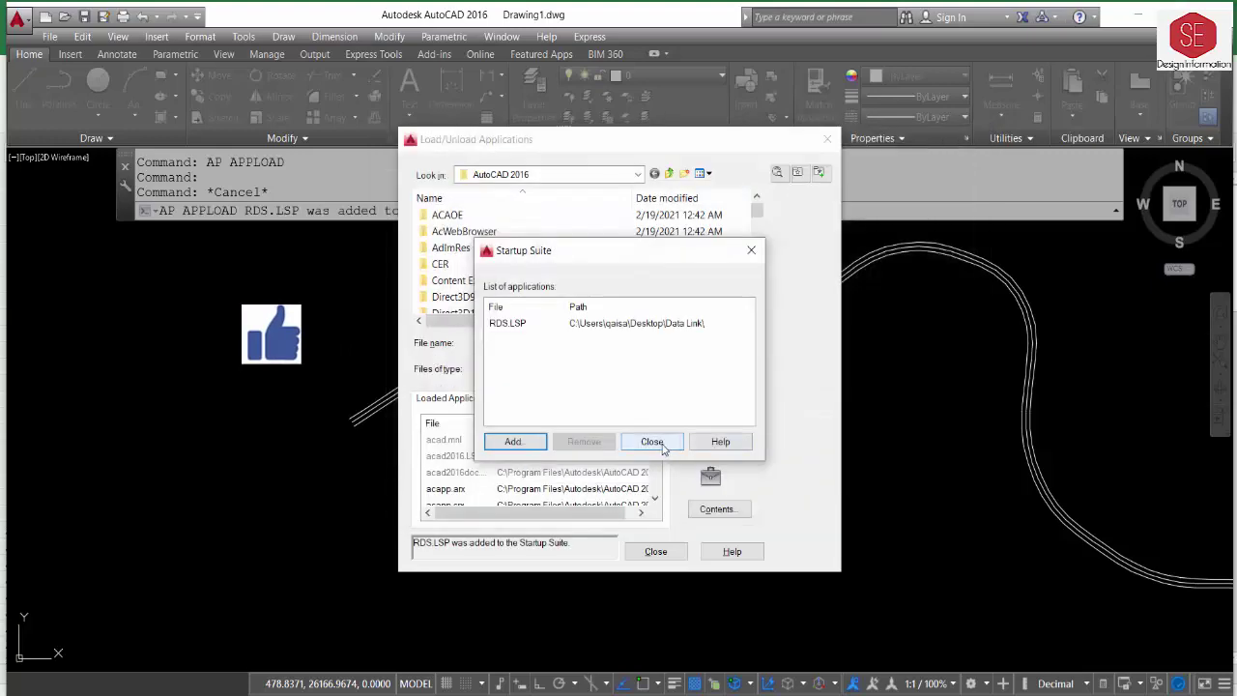
left_click(653, 441)
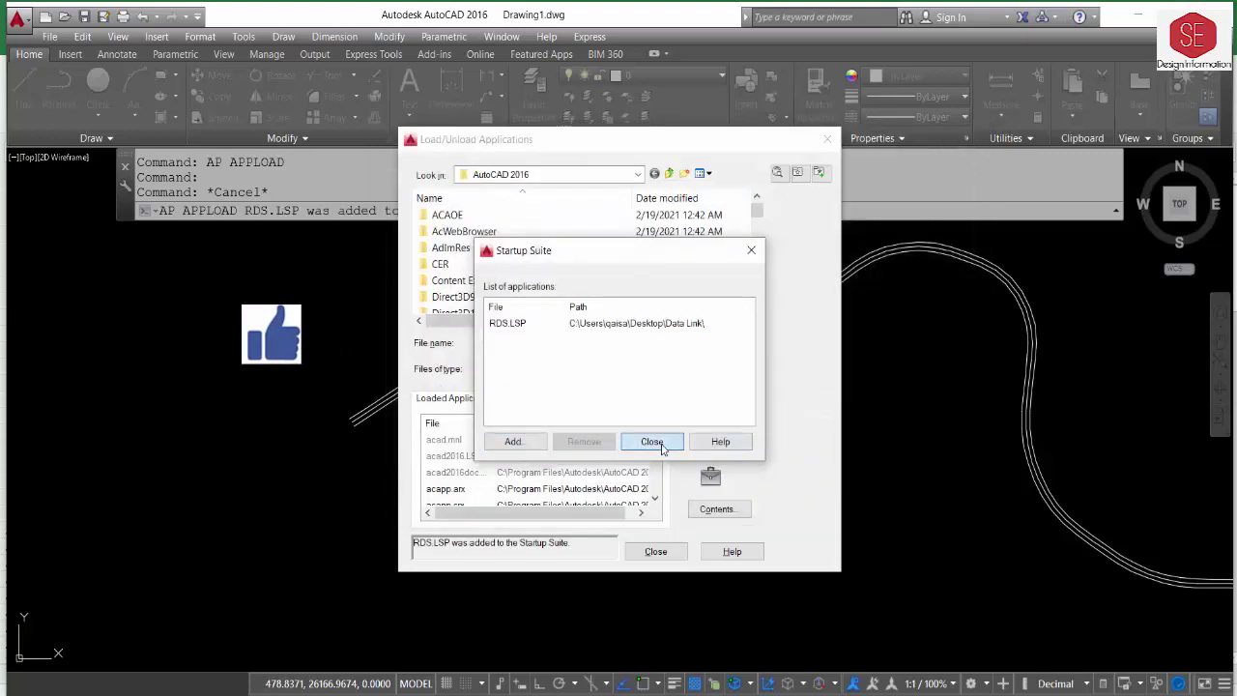
left_click(656, 551)
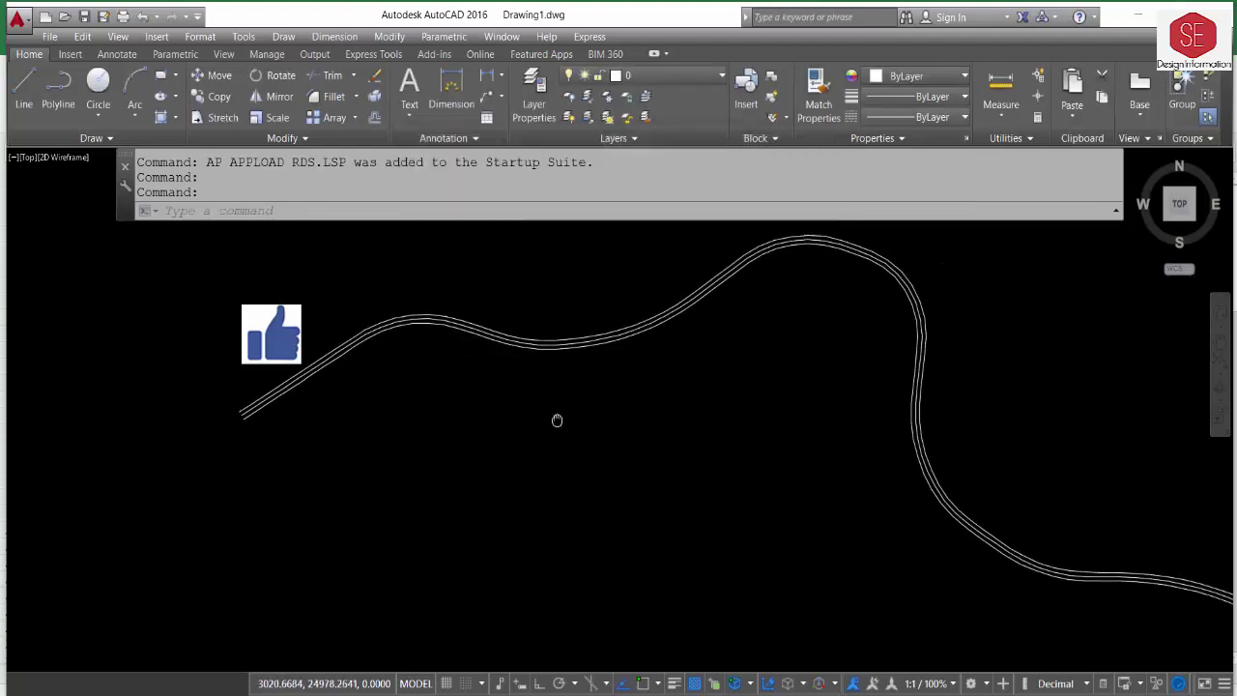
middle_click_drag(594, 422, 543, 361)
scroll(544, 362, "down", 2)
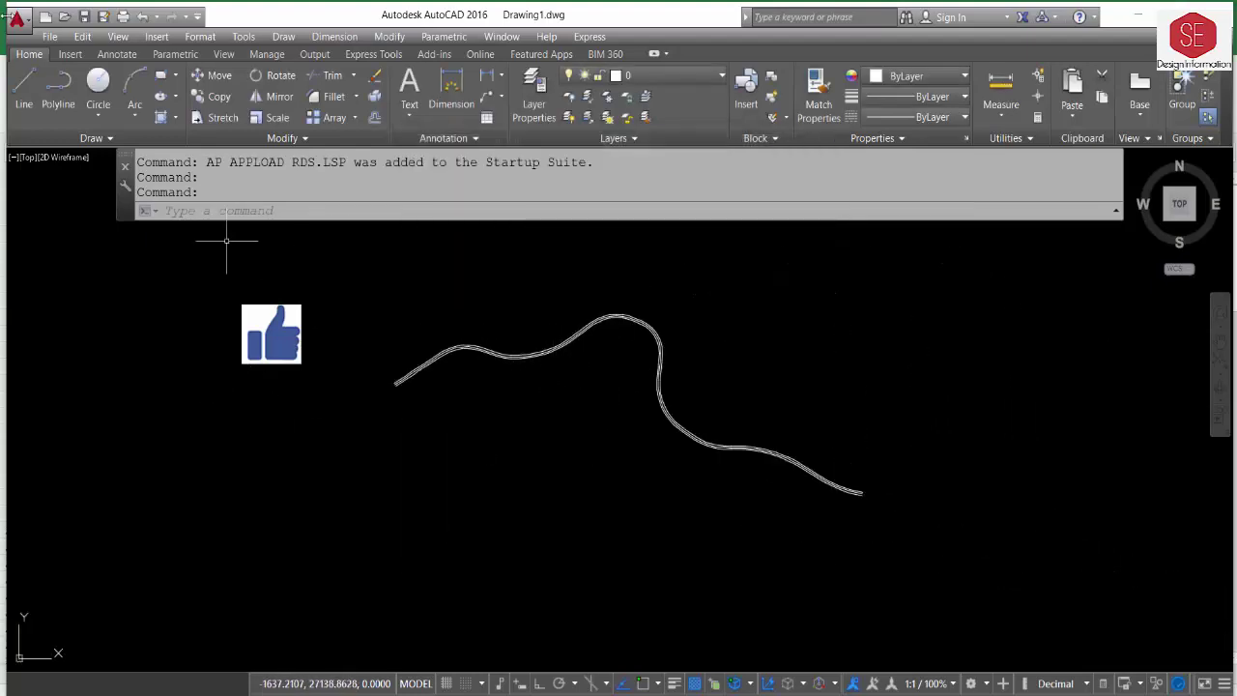
Save the drawing as Road Plan.dwg in Data Link, then relaunch AutoCAD with a blank drawing.
left_click(89, 20)
type("Road Plan")
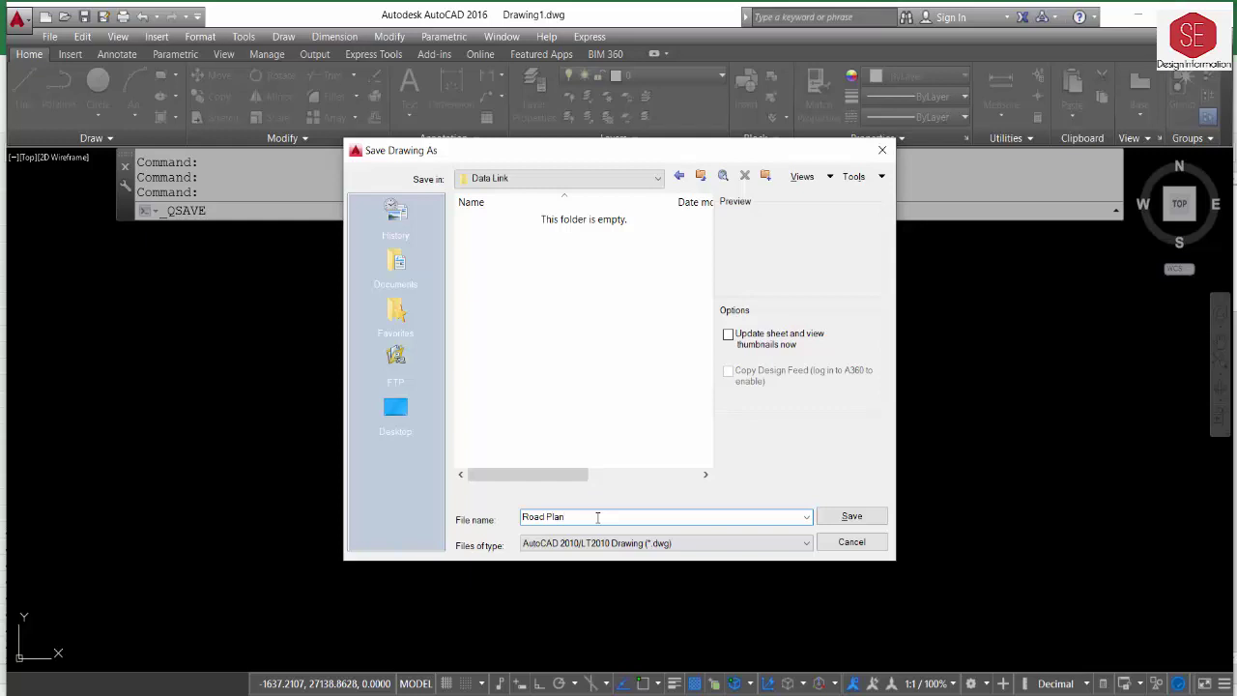
left_click(849, 516)
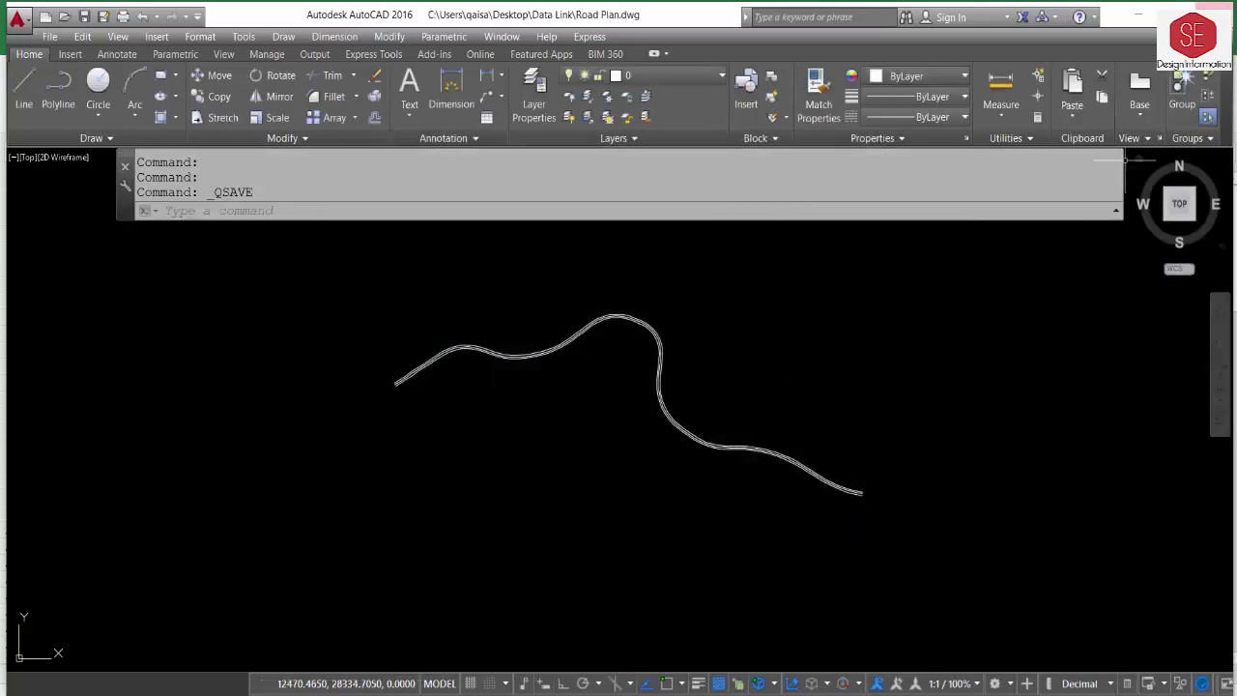
key("alt+Tab")
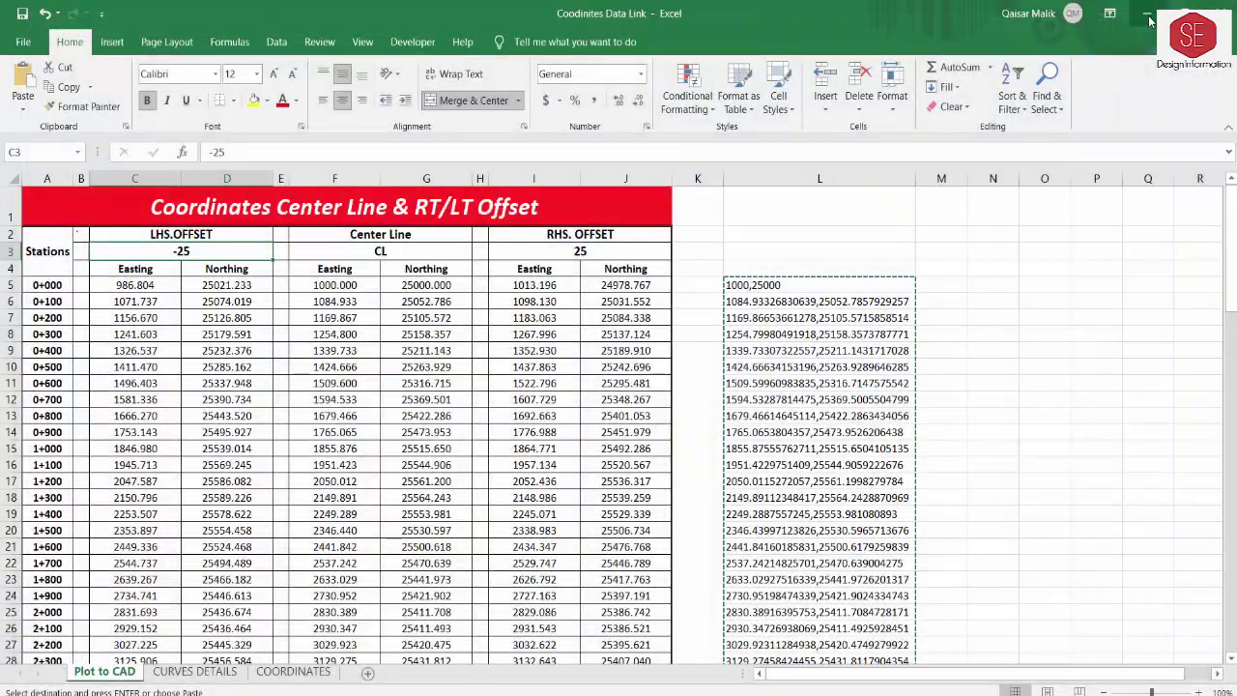
left_click(1146, 13)
double_click(393, 143)
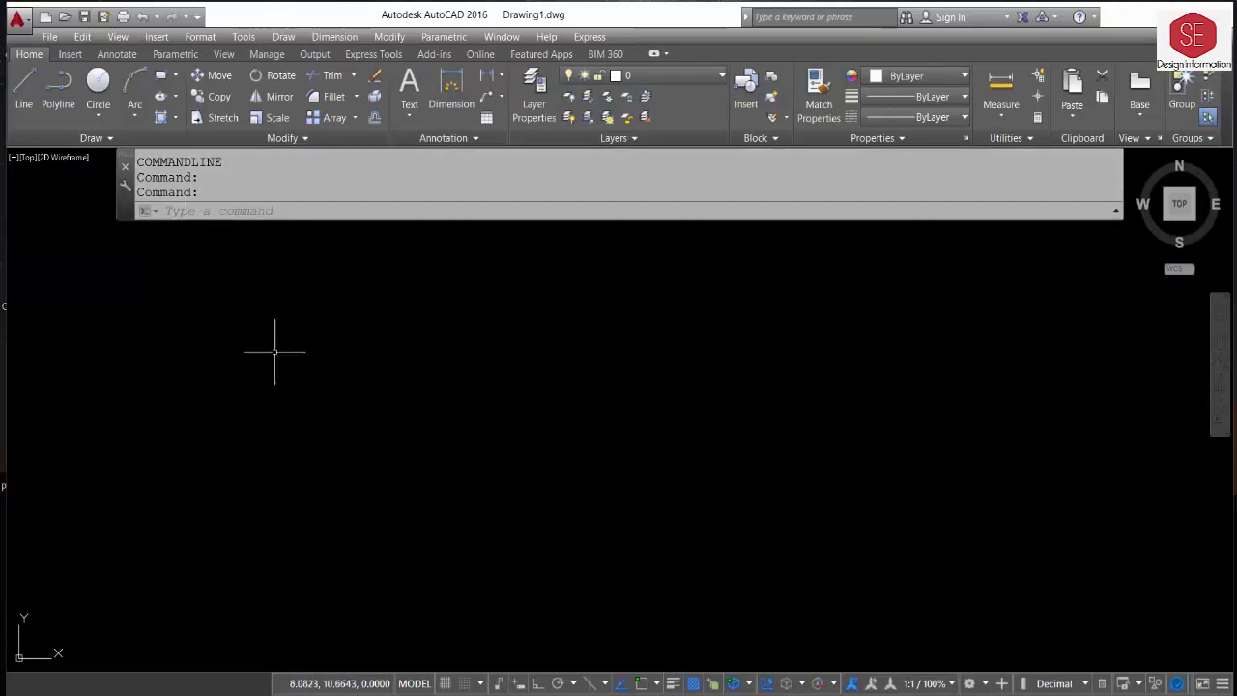
Open Road Plan.dwg from the Data Link folder.
scroll(448, 474, "down", 3)
scroll(448, 473, "down", 3)
scroll(448, 474, "up", 2)
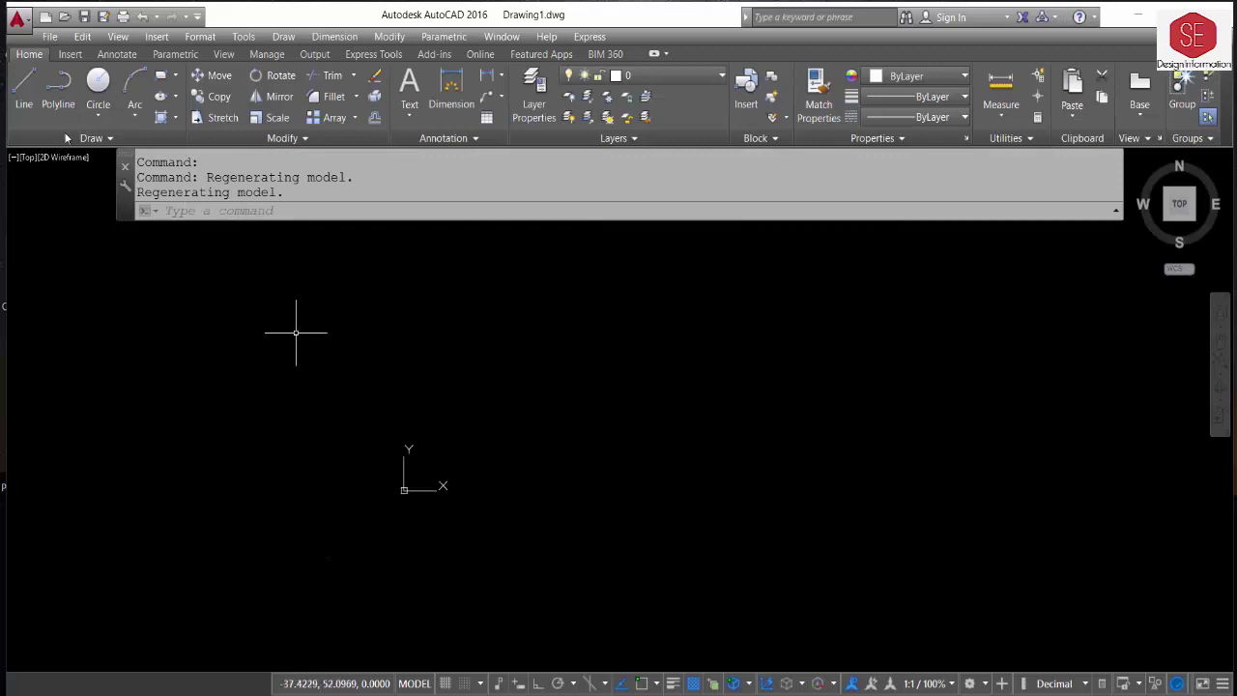
left_click(66, 18)
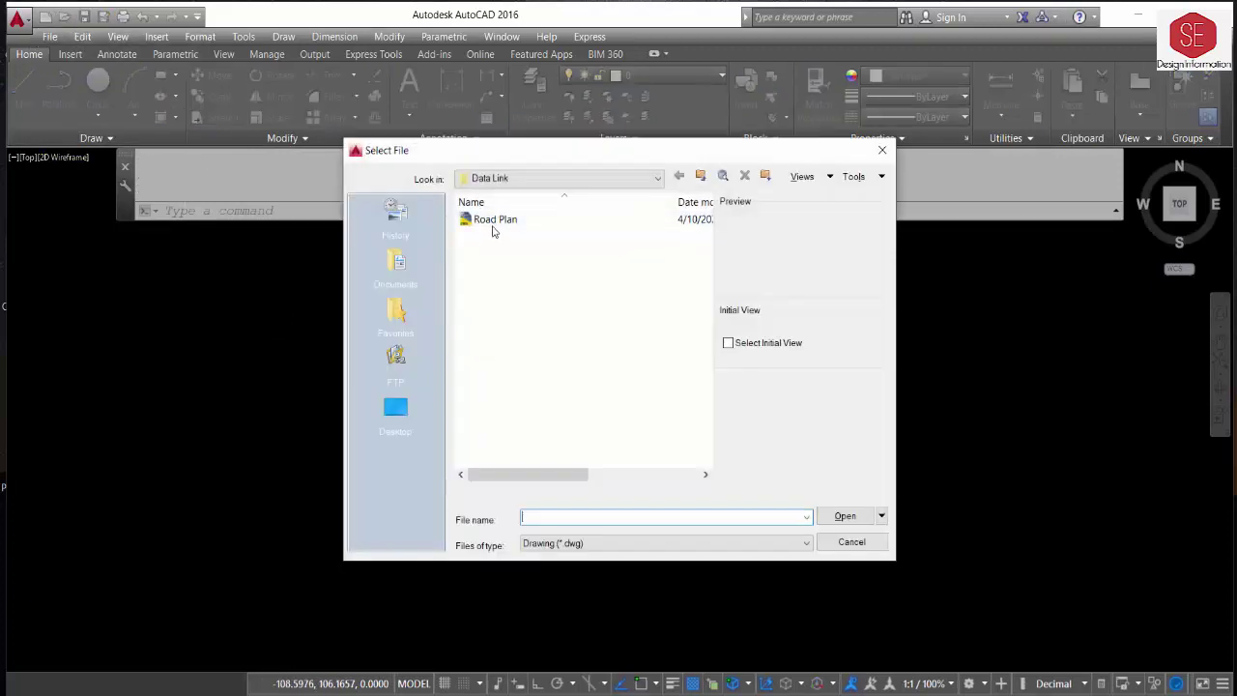
left_click(492, 221)
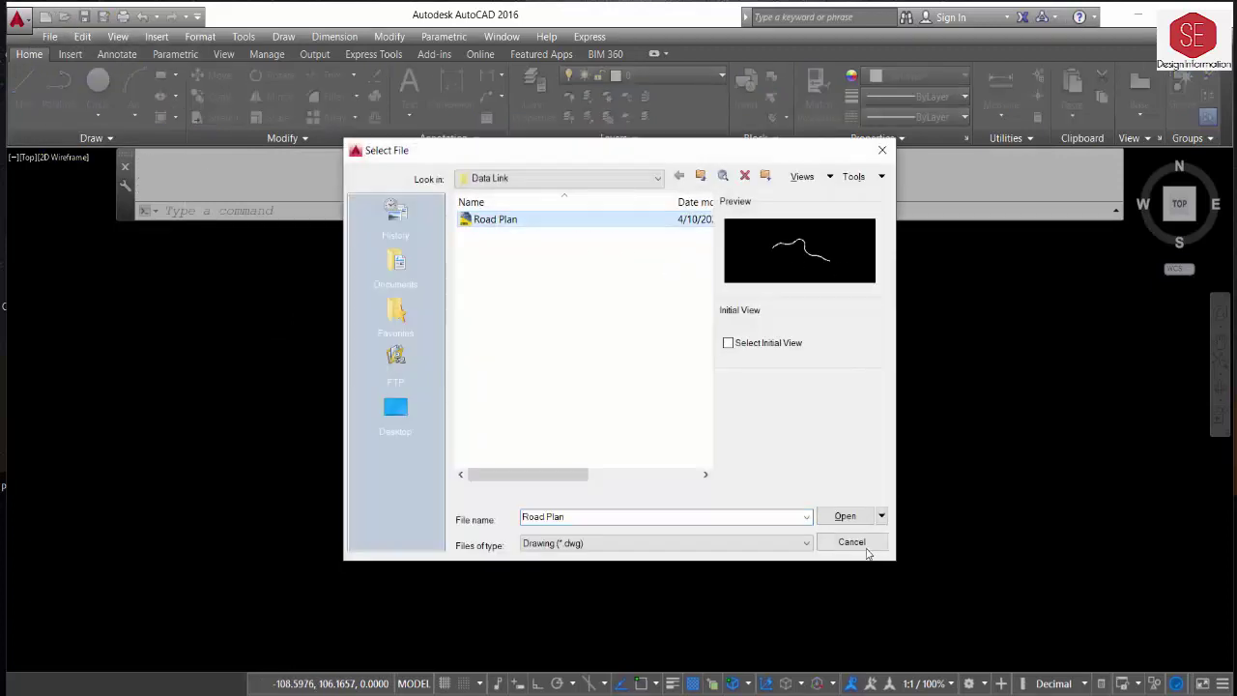
left_click(845, 518)
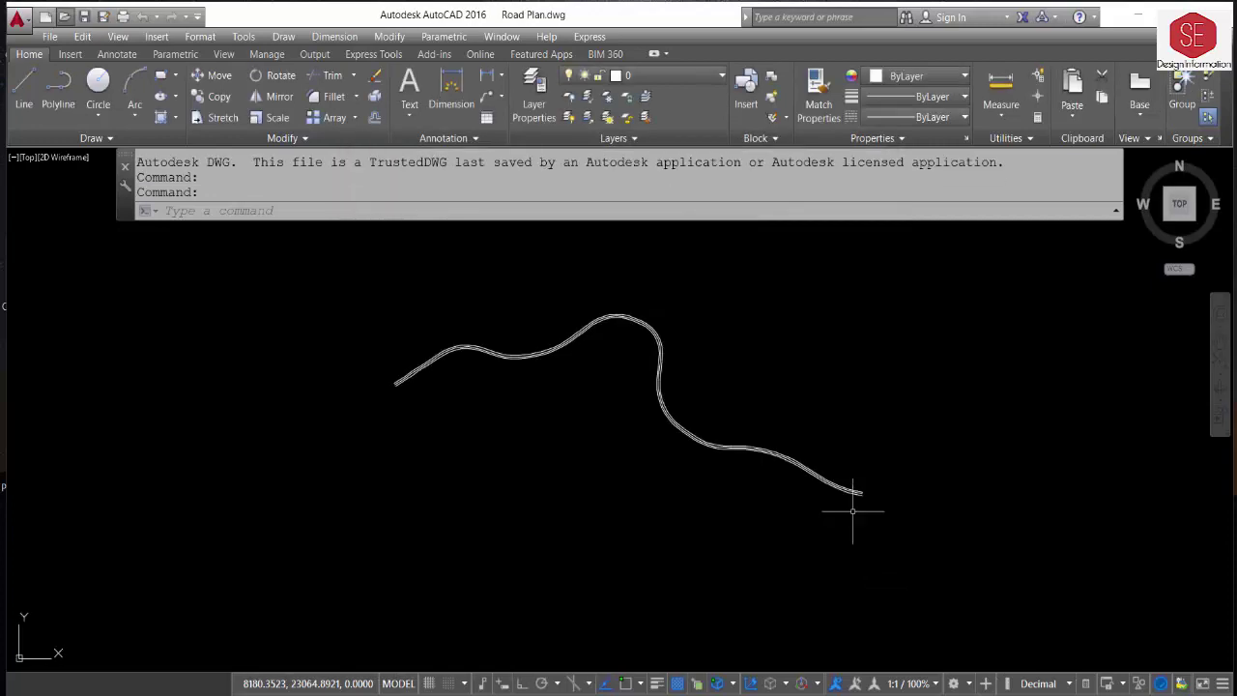
Erase the lower and upper offset road-edge polylines, leaving only the centreline.
scroll(568, 311, "up", 3)
scroll(602, 318, "down", 3)
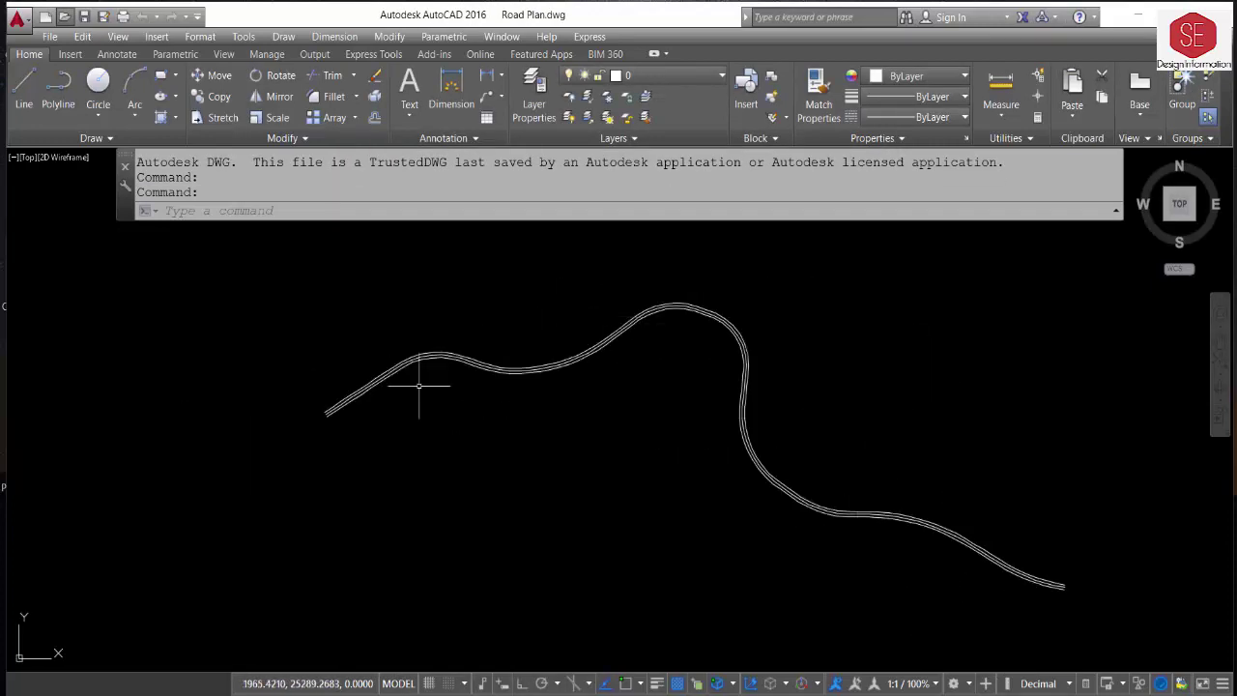
scroll(480, 351, "up", 3)
scroll(461, 352, "up", 1)
middle_click_drag(639, 385, 823, 400)
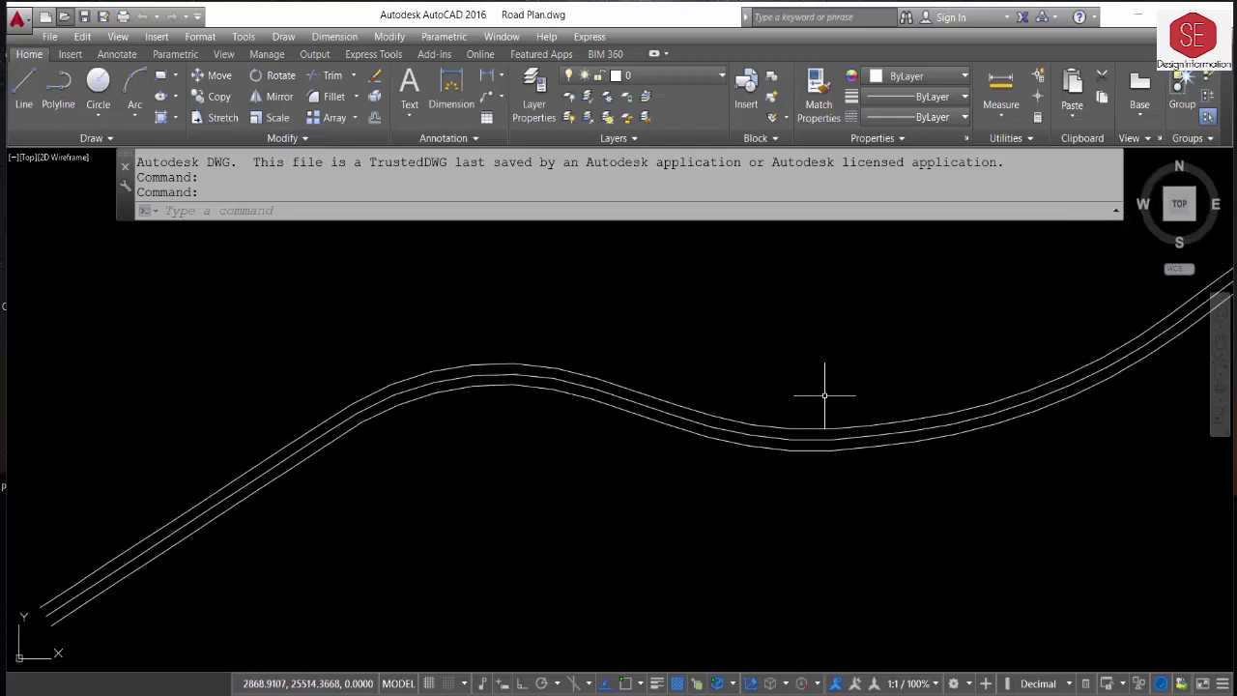
left_click(461, 386)
type("e")
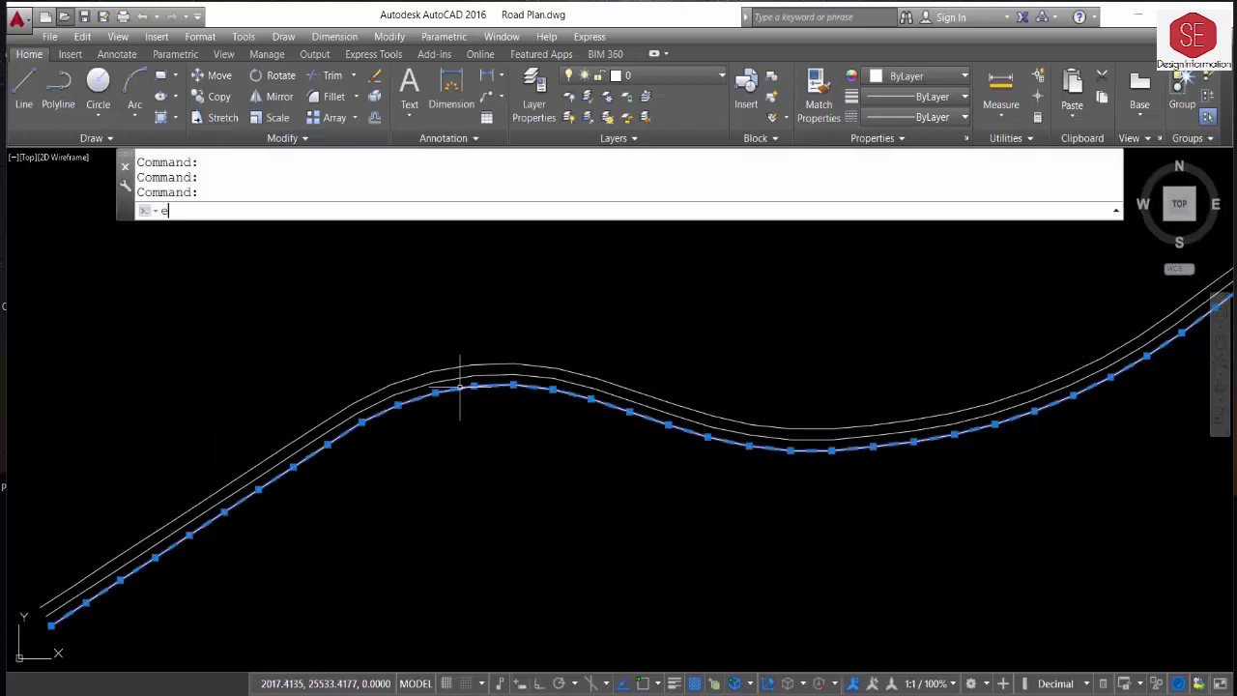
key("Return")
left_click(468, 365)
type("e")
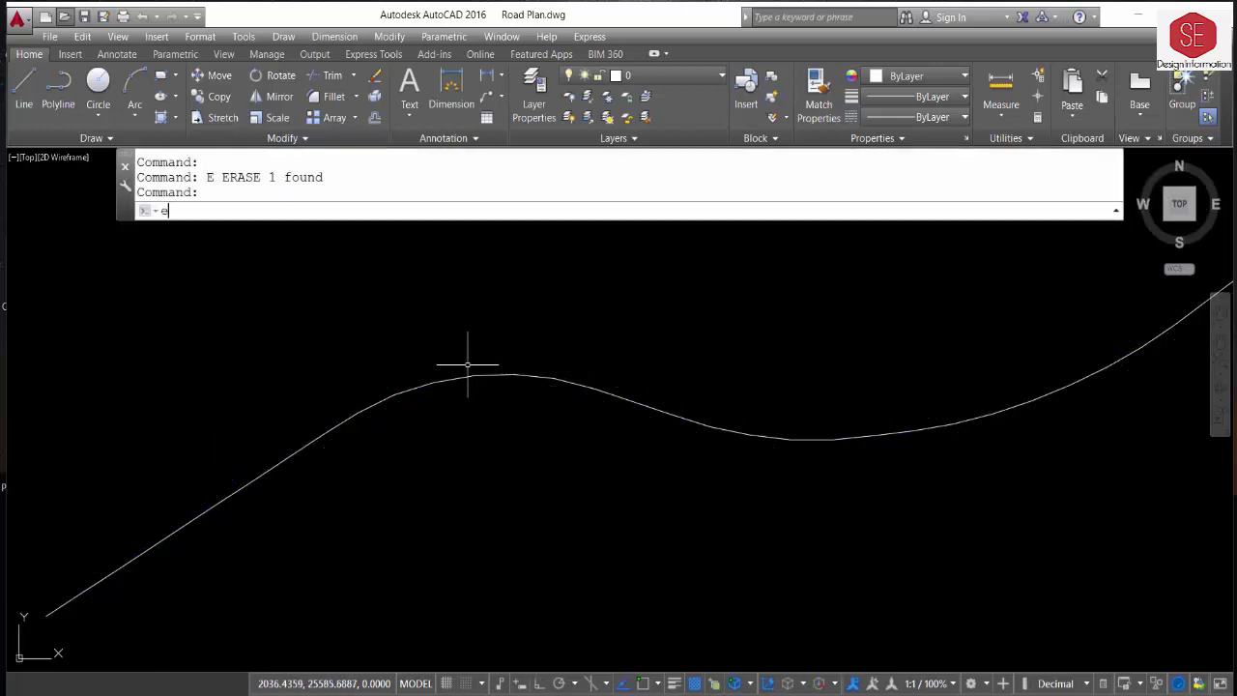
key("Return")
scroll(516, 409, "down", 3)
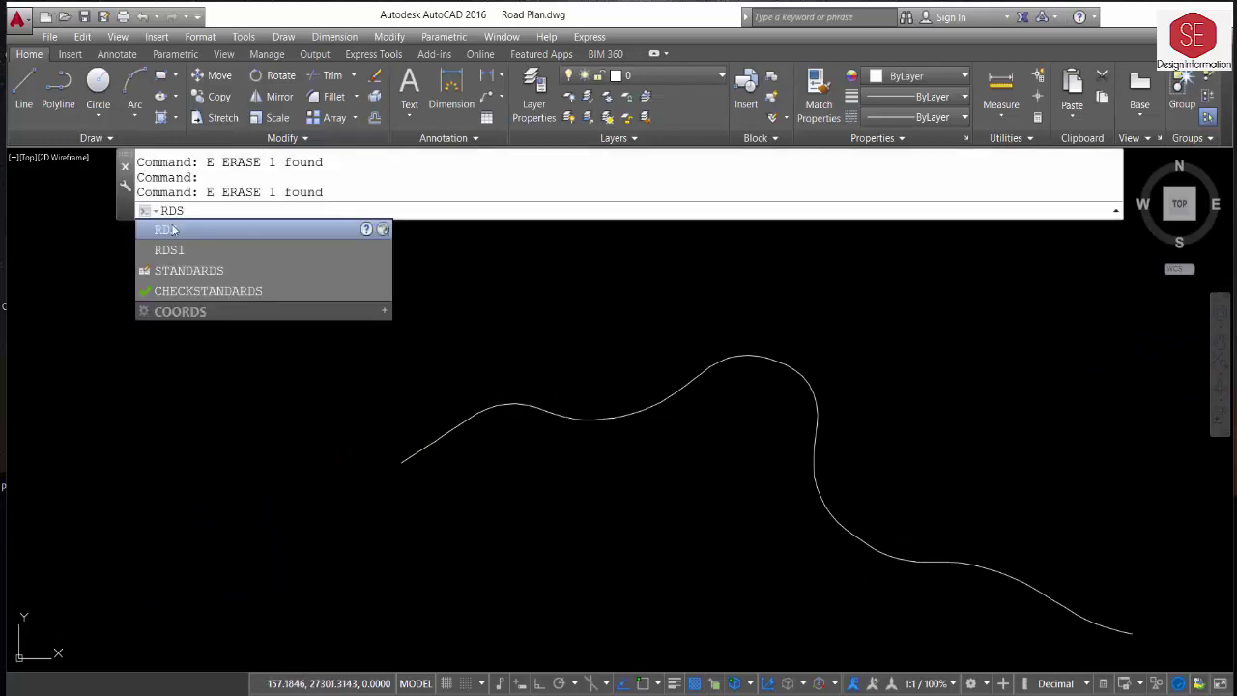
Run RDS with sheet scale factor 1 and starting chainage 0.
left_click(167, 230)
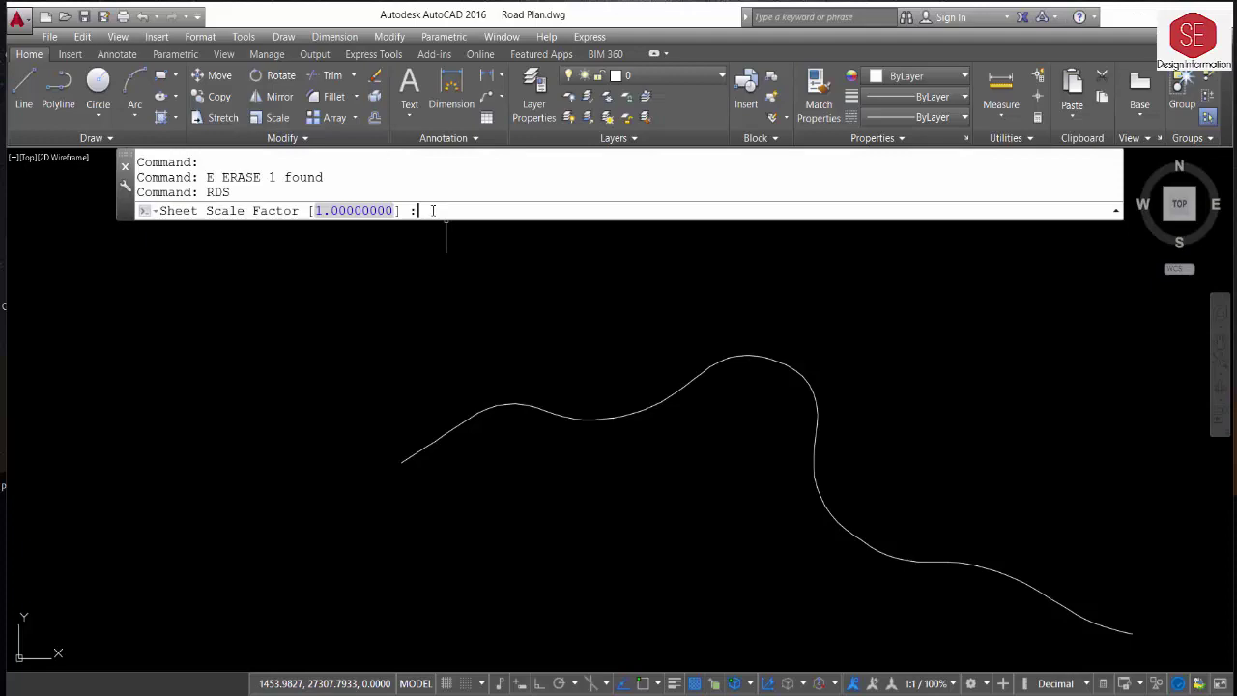
type("1")
key("Return")
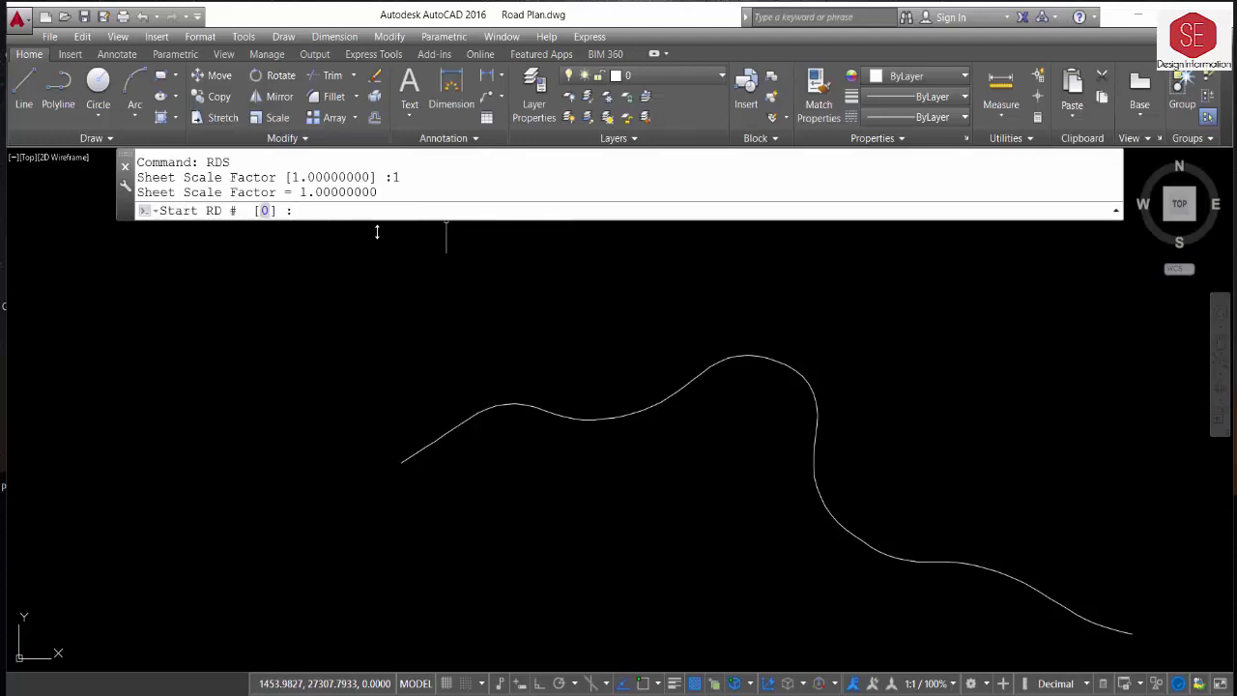
key("alt+Tab")
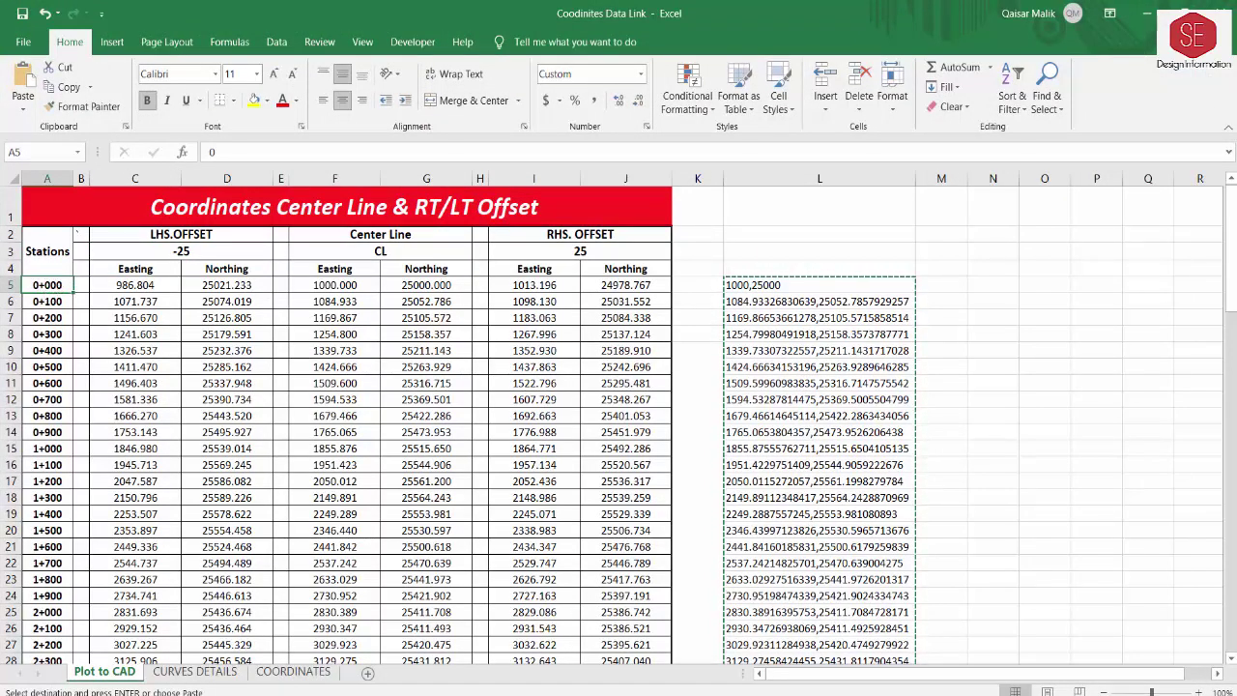
key("alt+Tab")
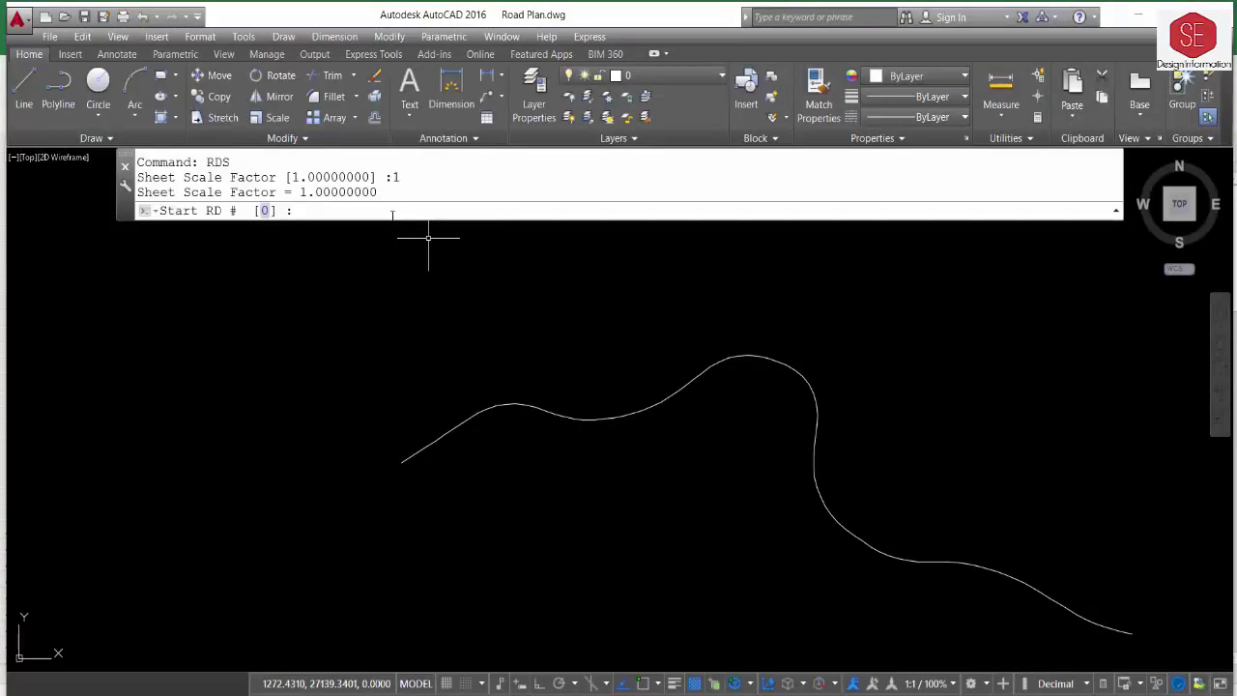
key("Return")
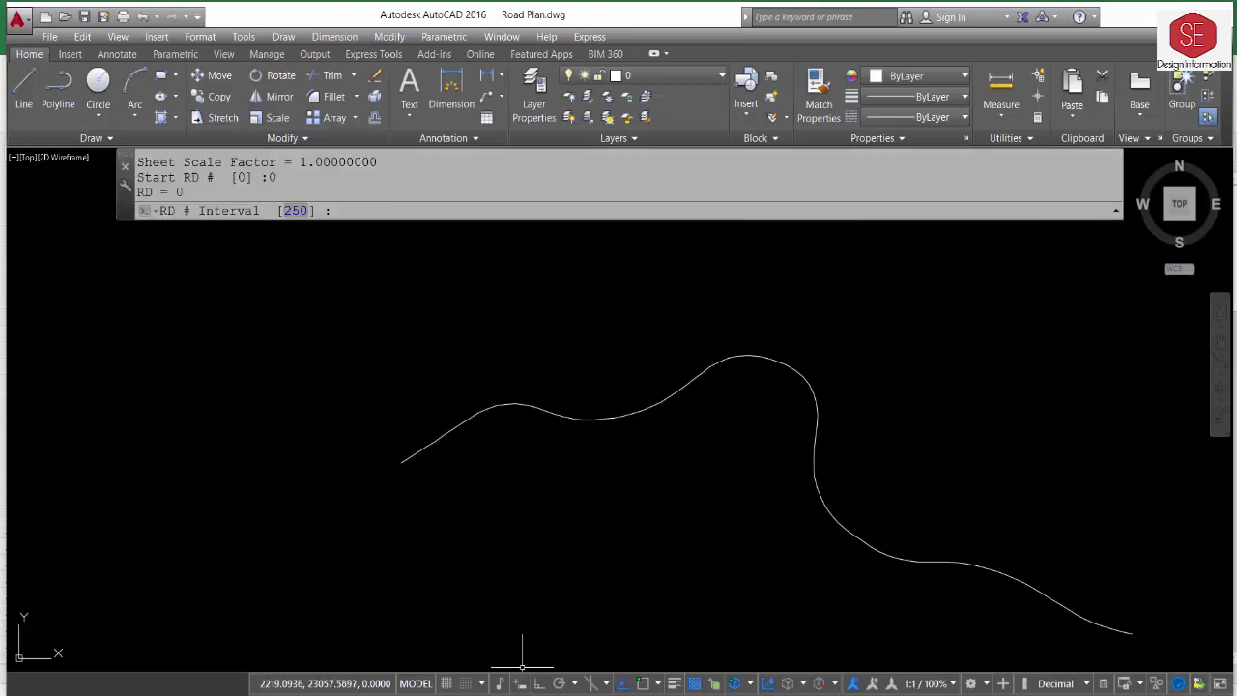
Check the station values from 0+100 down column A in the Excel workbook.
key("alt+Tab")
left_click(53, 301)
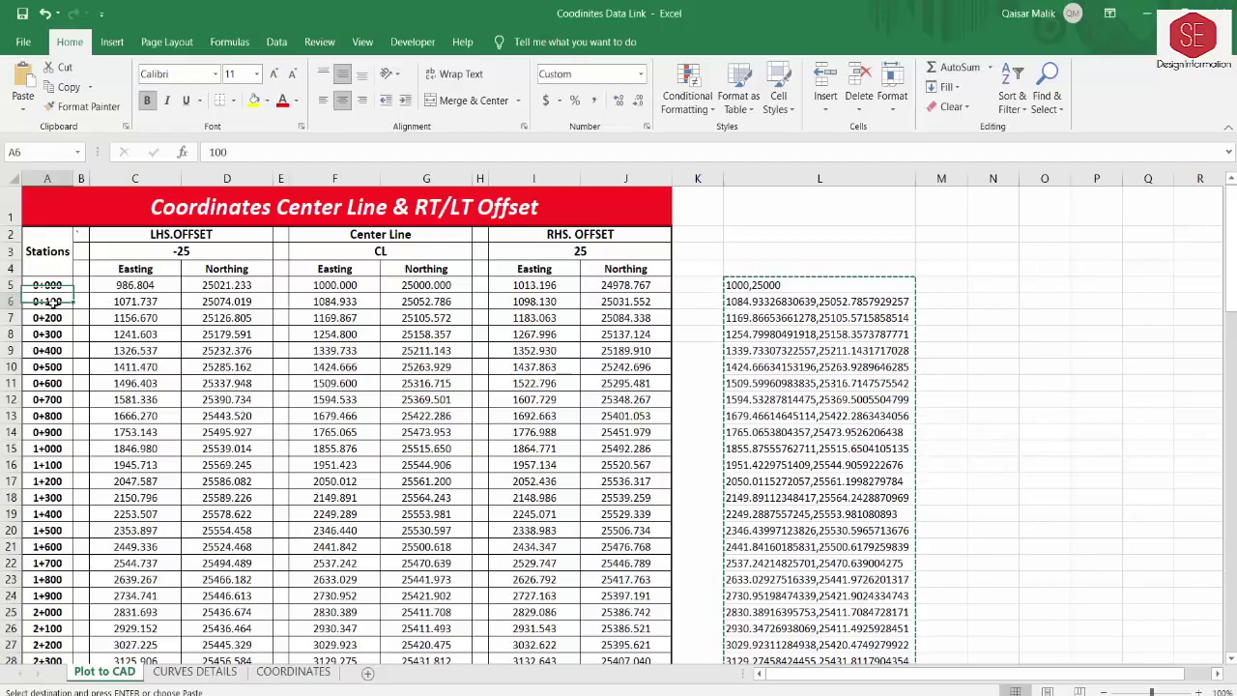
key("Down")
key("Down")
key("Down")
type("400")
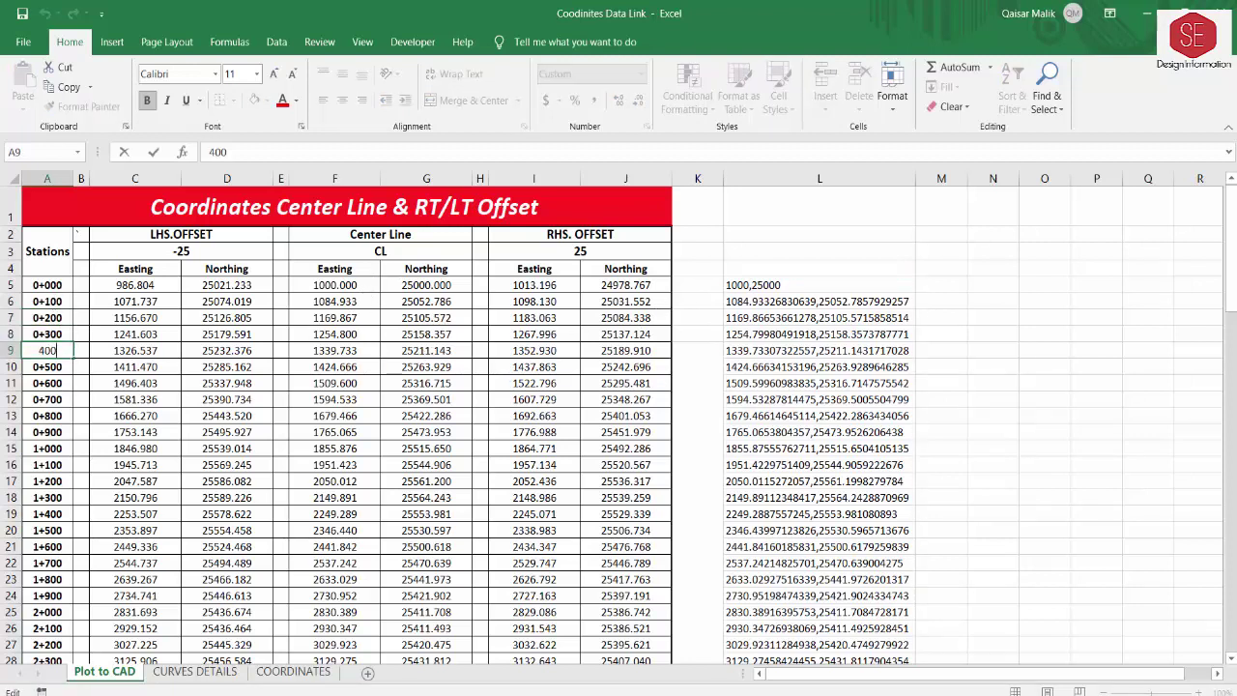
key("alt+Tab")
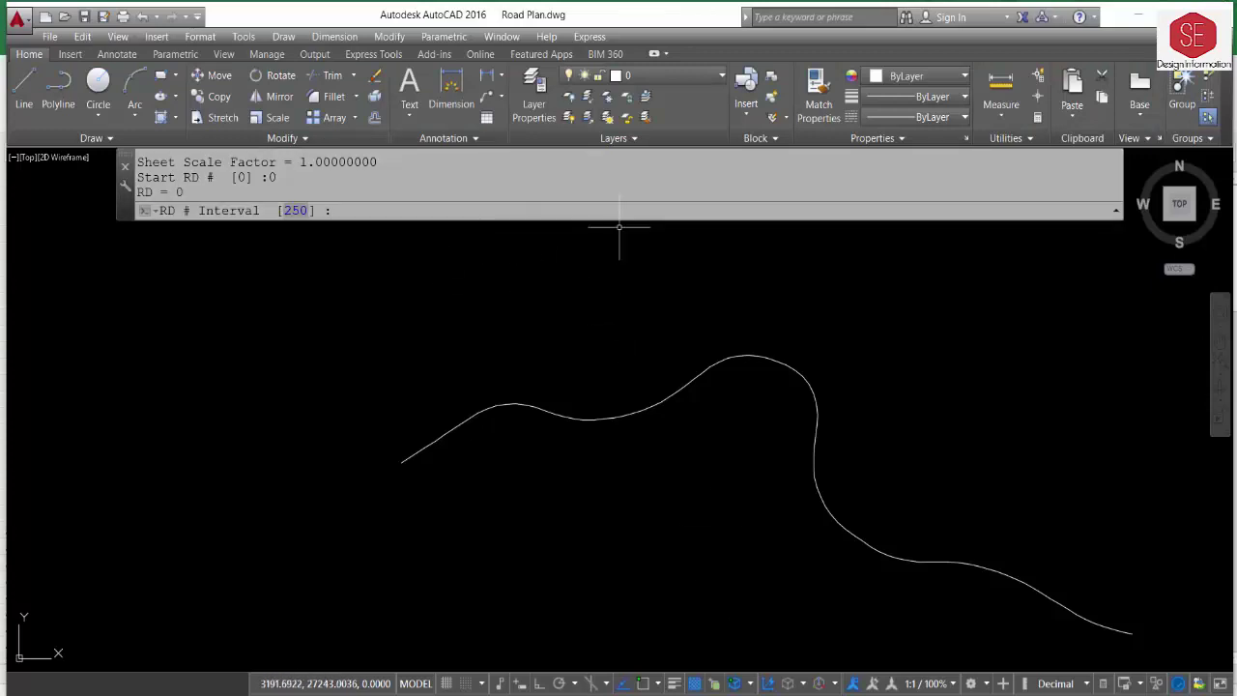
Enter chainage interval 100, marker distance 25 and branch name a at the RDS prompts.
type("100")
key("Return")
type("25")
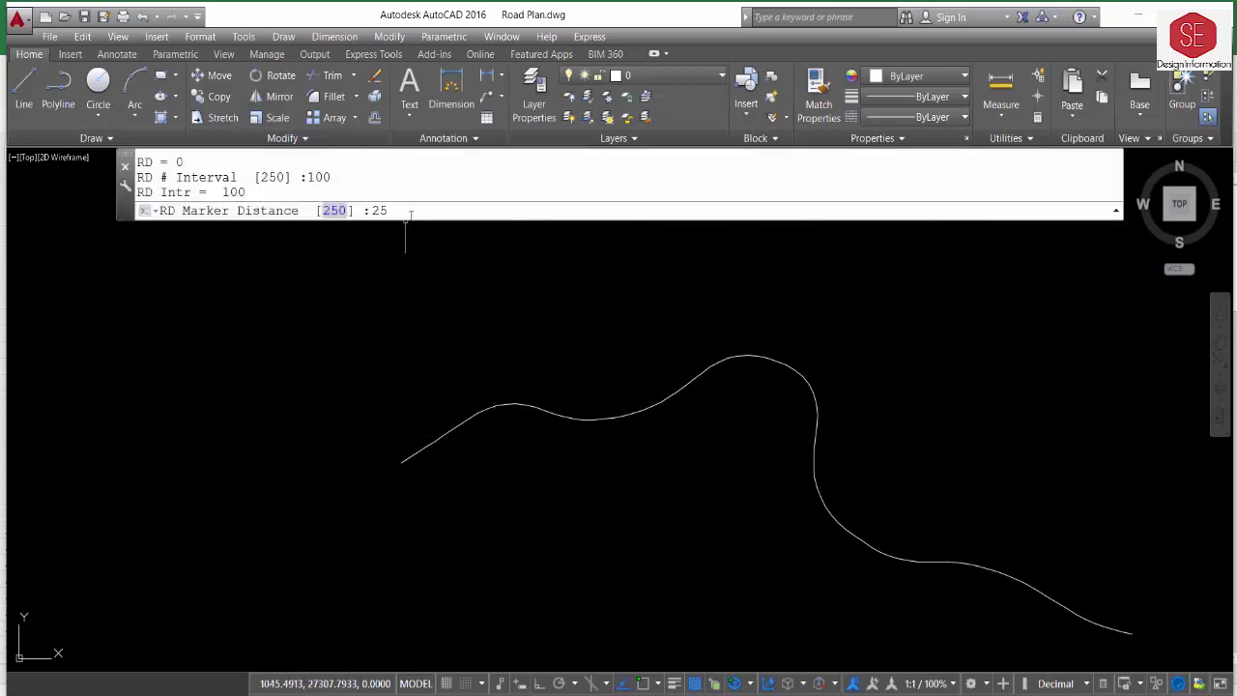
key("Return")
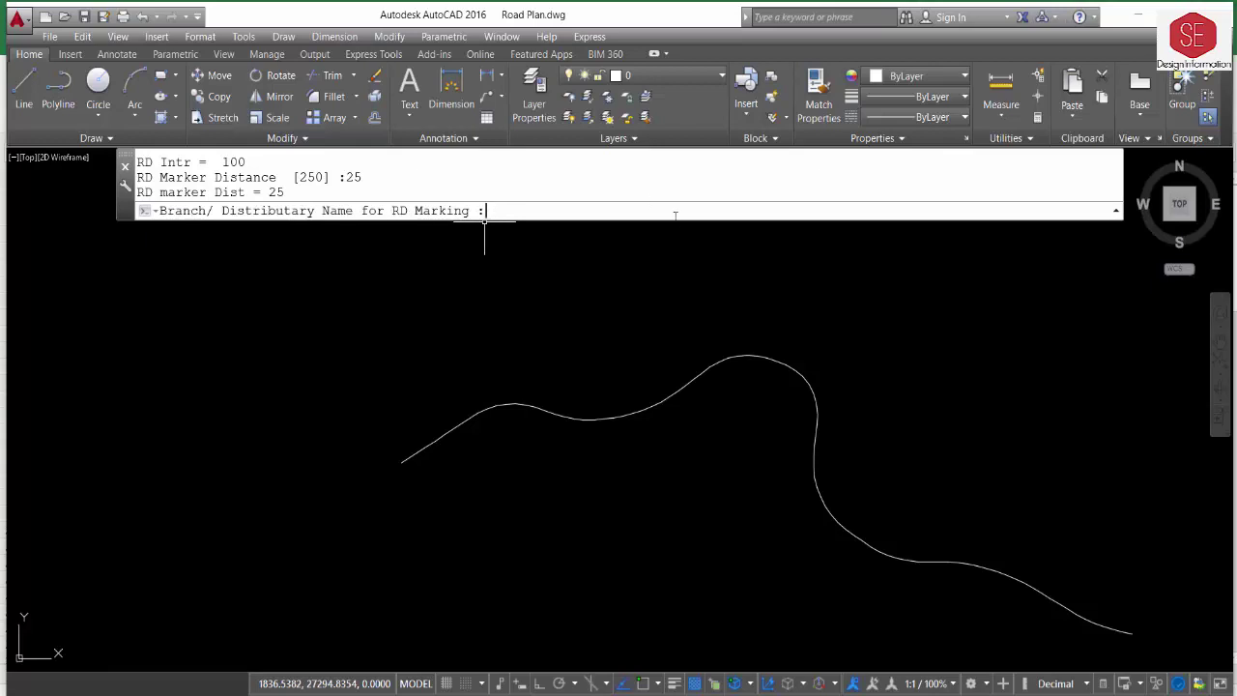
type("a")
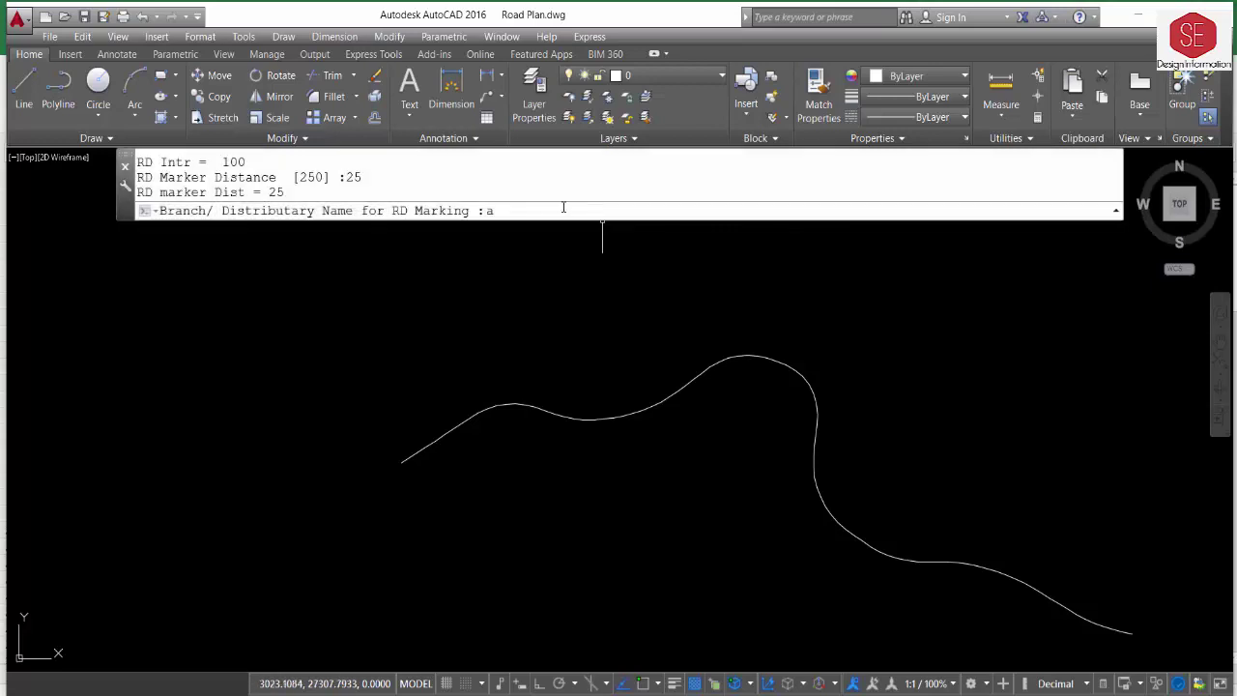
key("Return")
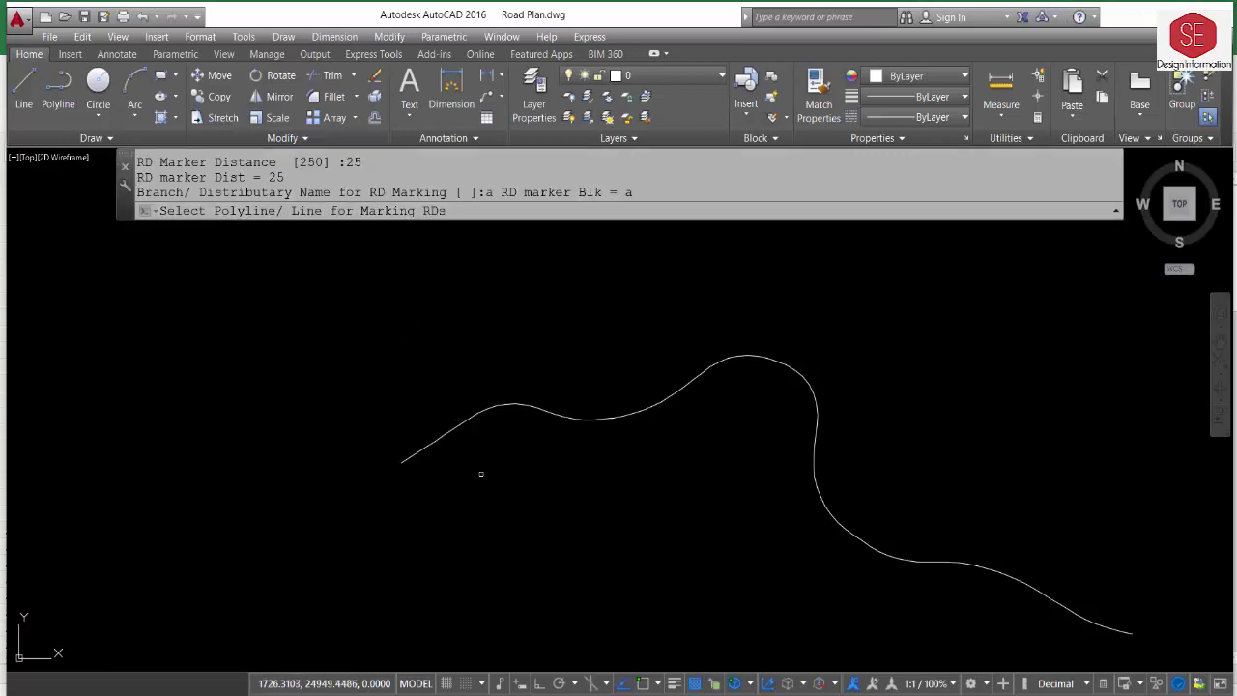
scroll(606, 438, "down", 2)
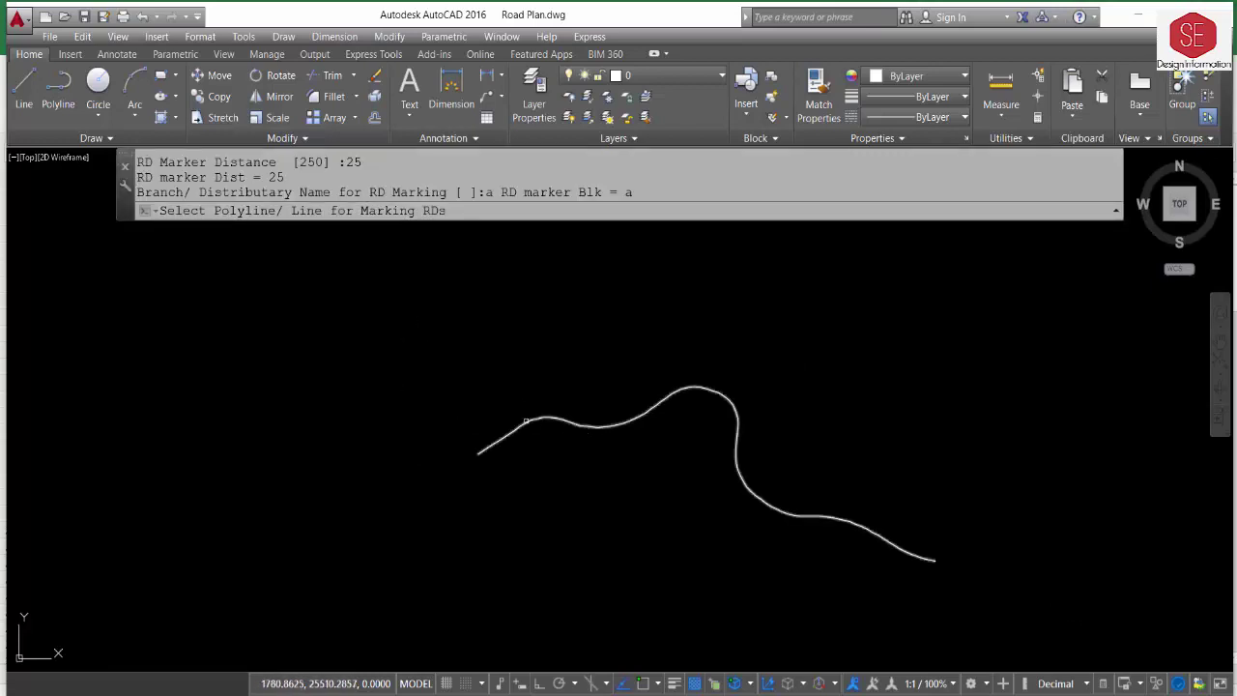
Pick the centreline so RDS marks chainages along it, then check the 0+400 and 0+500 labels.
left_click(522, 423)
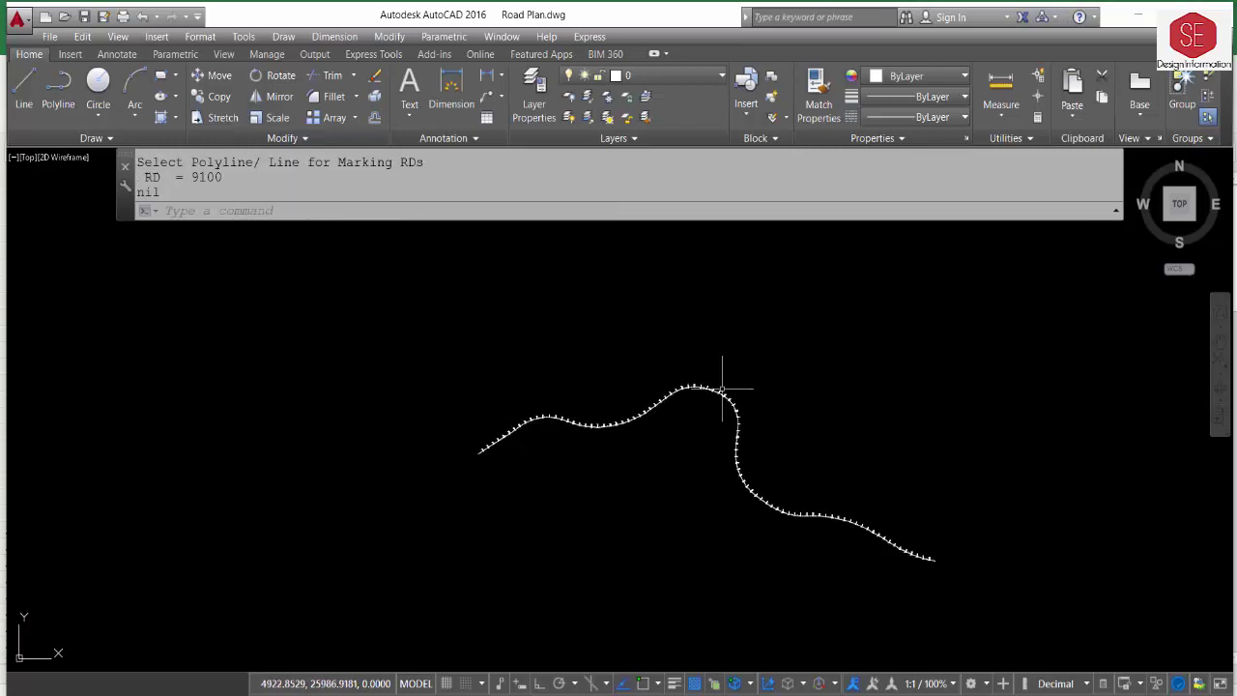
scroll(514, 429, "up", 5)
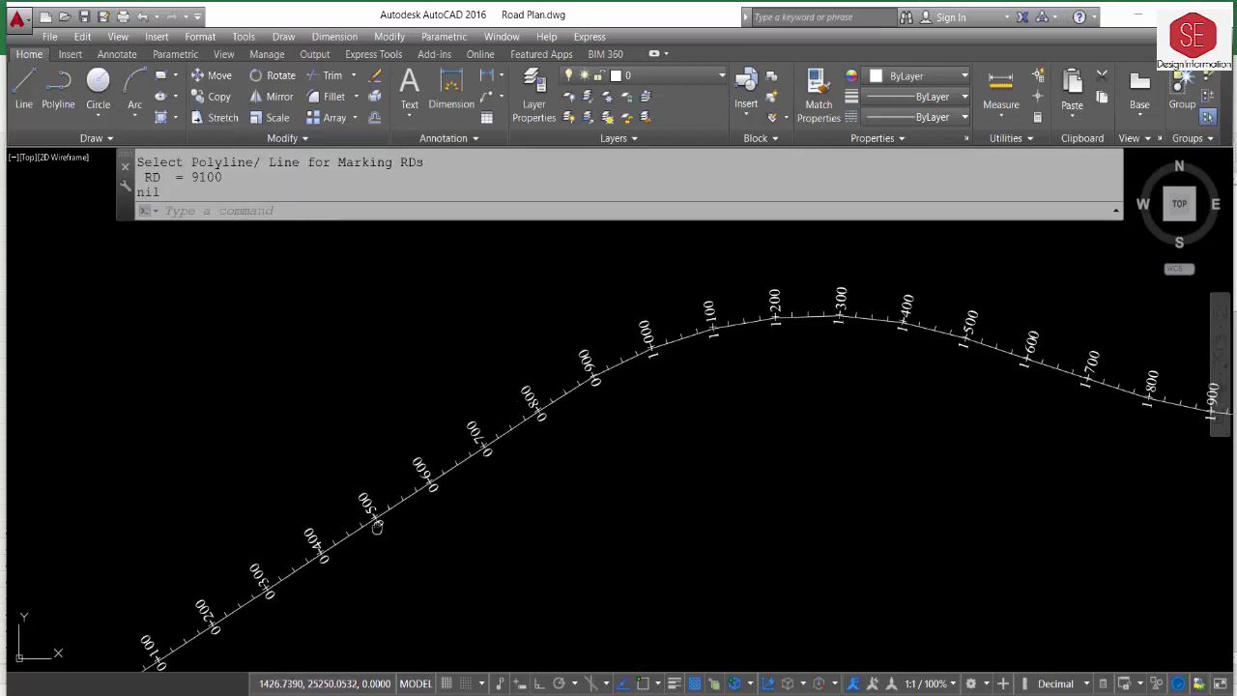
scroll(377, 526, "up", 2)
scroll(498, 471, "up", 4)
scroll(512, 494, "down", 3)
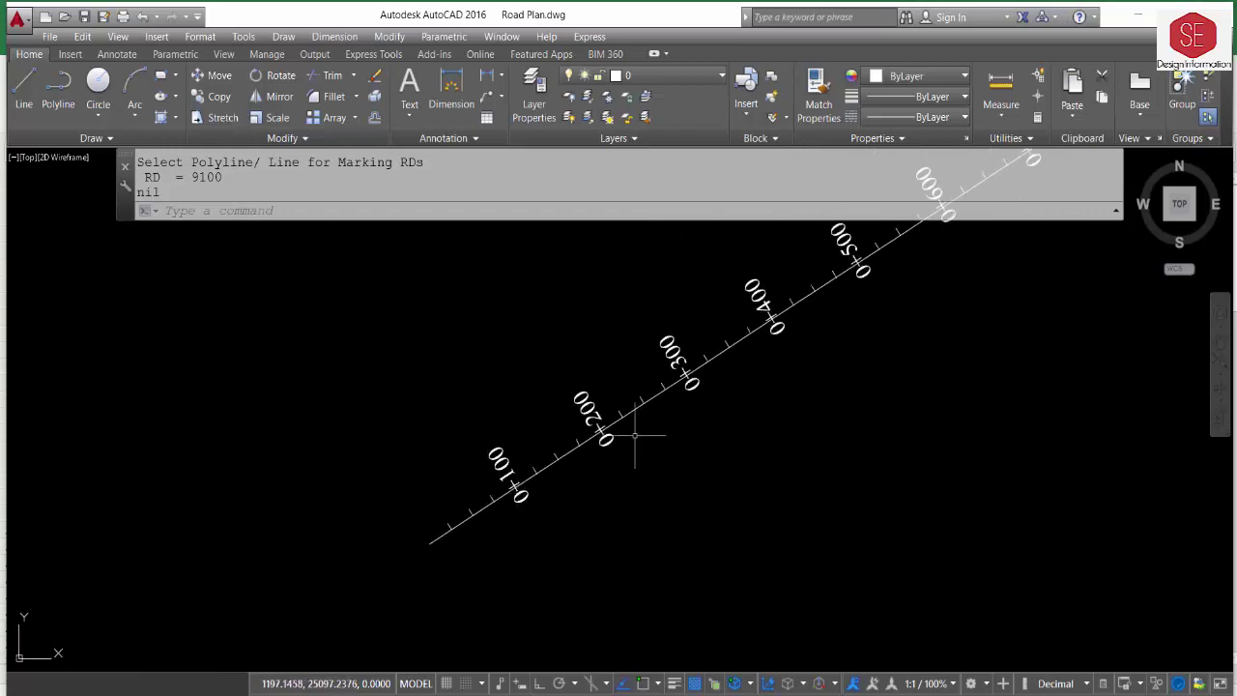
left_click(647, 407)
scroll(689, 383, "up", 4)
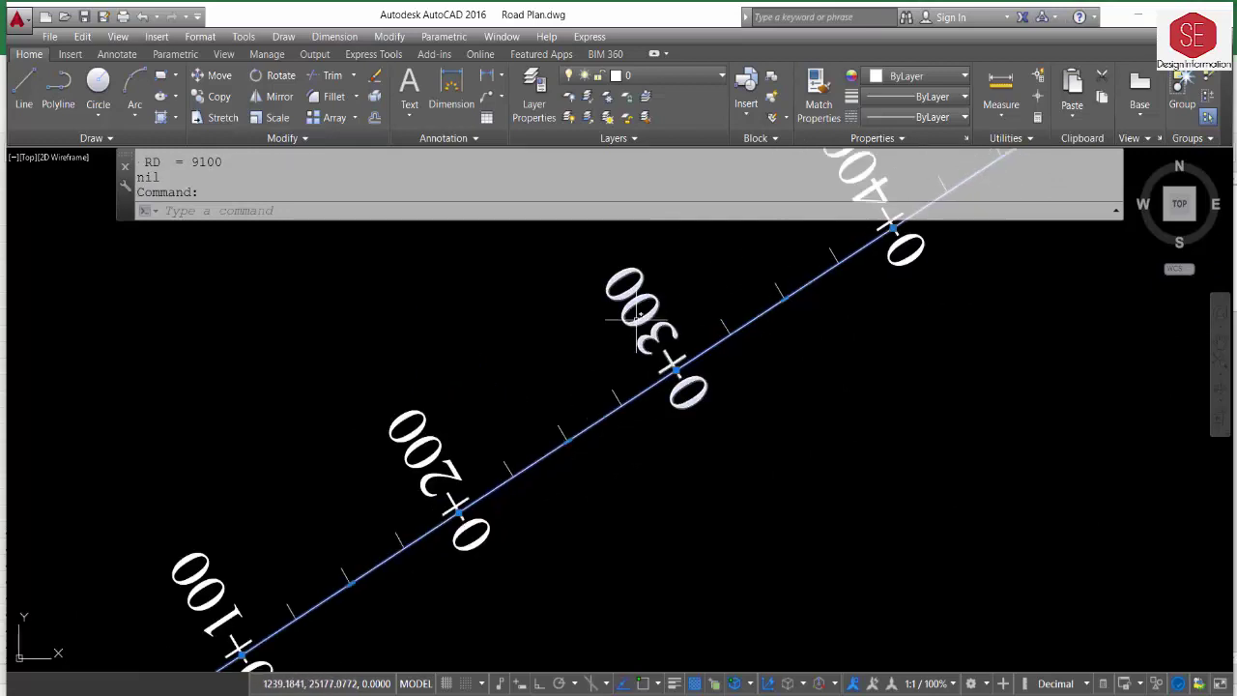
middle_click_drag(751, 401, 645, 554)
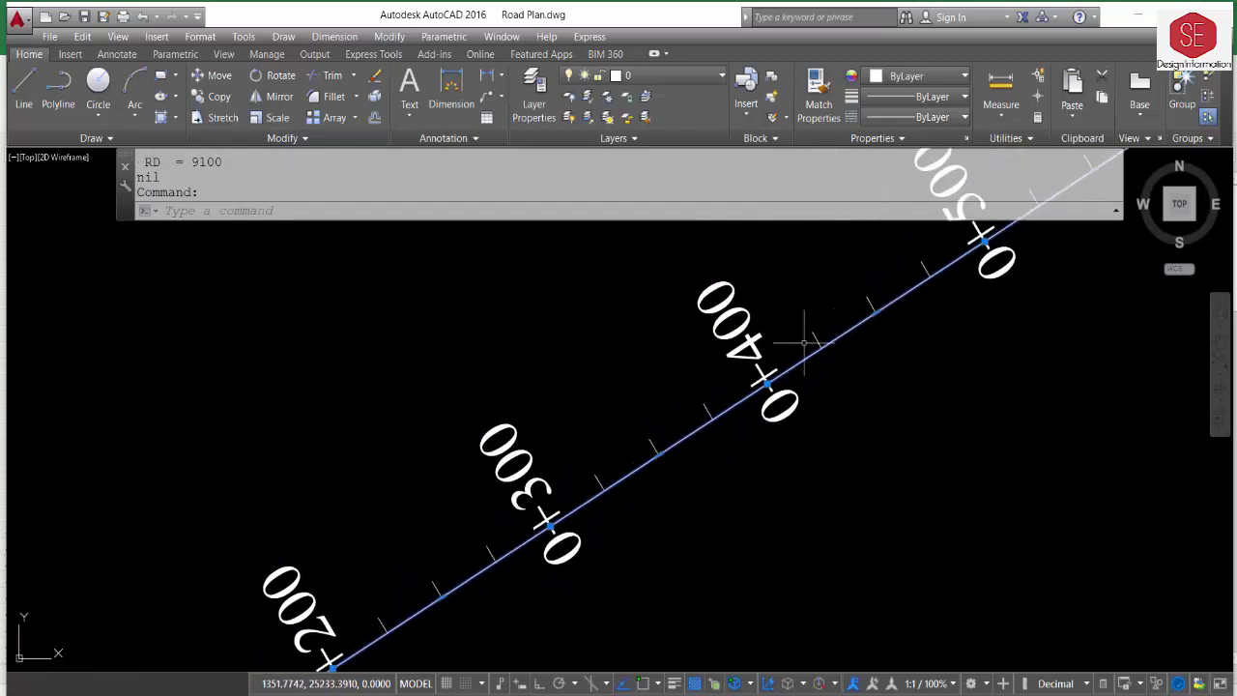
key("Escape")
key("Escape")
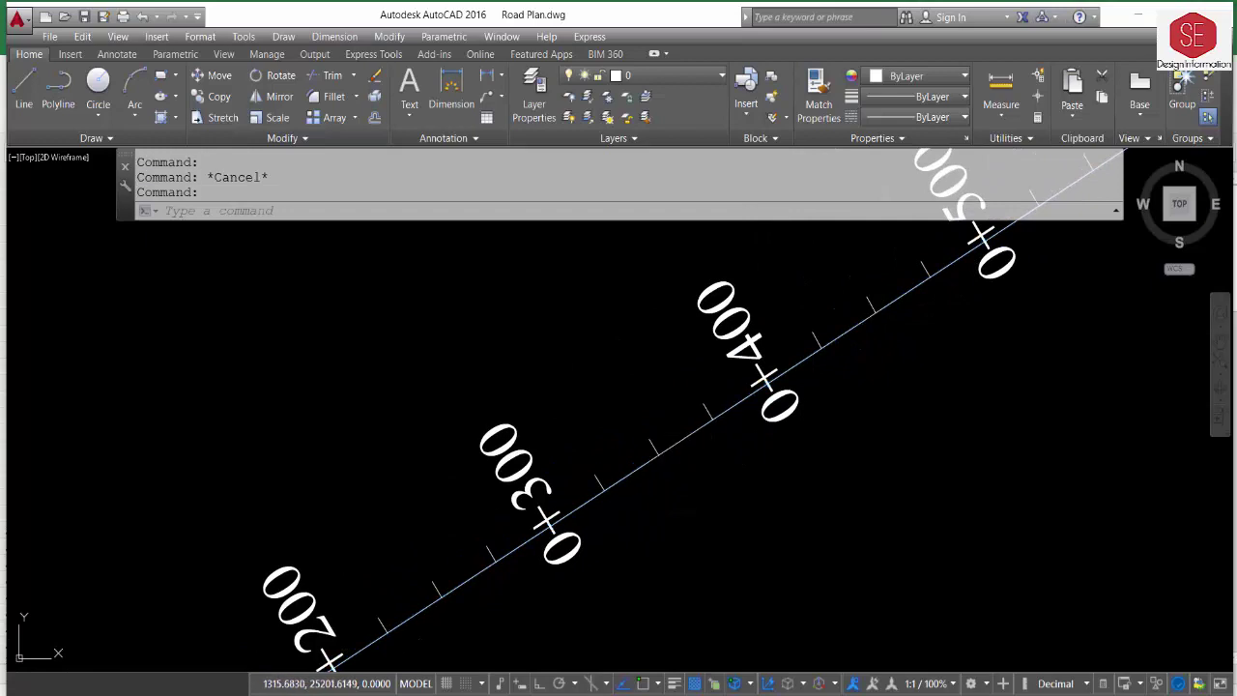
key("Escape")
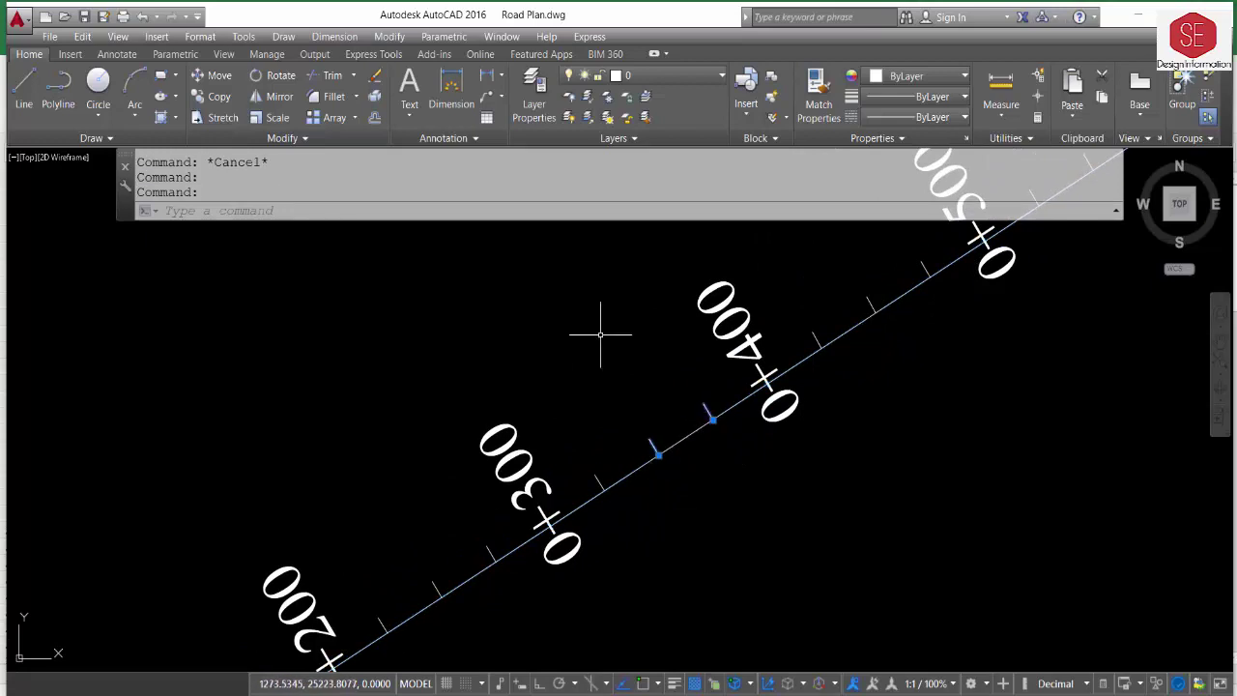
key("Escape")
Place an aligned dimension between two adjacent tick marks, measuring 25.
left_click(500, 76)
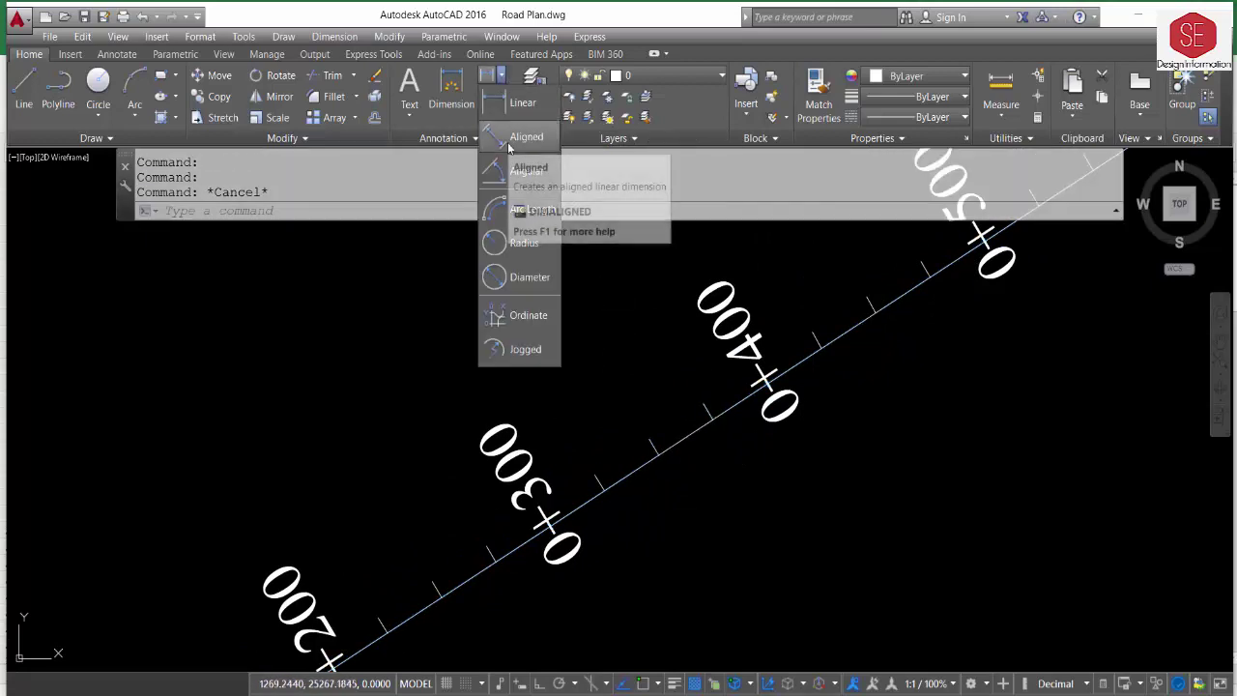
left_click(522, 137)
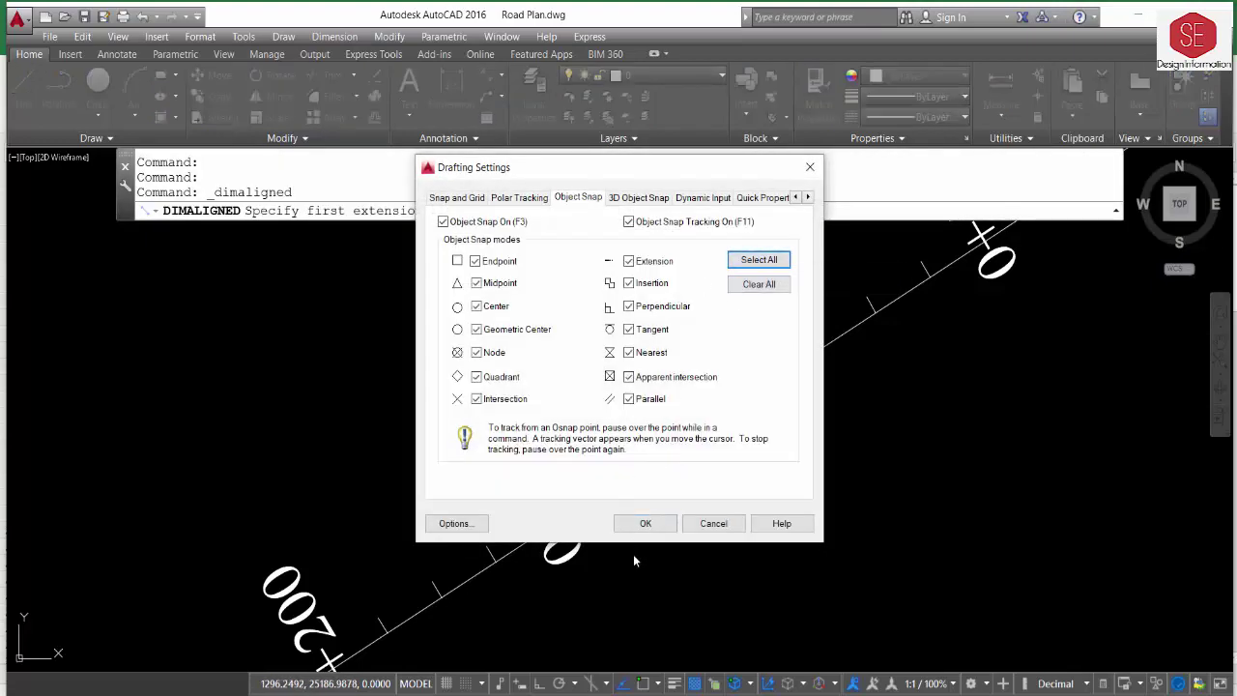
left_click(645, 523)
left_click(636, 467)
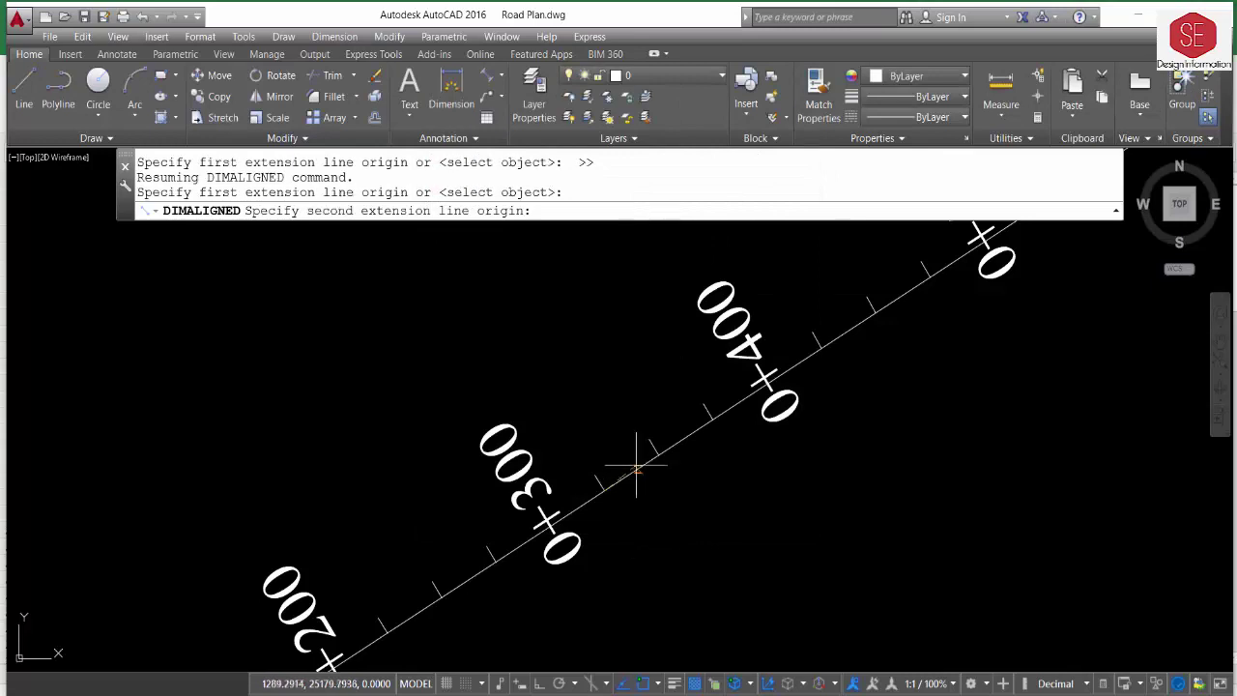
left_click(654, 454)
left_click(649, 497)
Window-select the 25.0000 dimension and erase it.
scroll(637, 504, "up", 5)
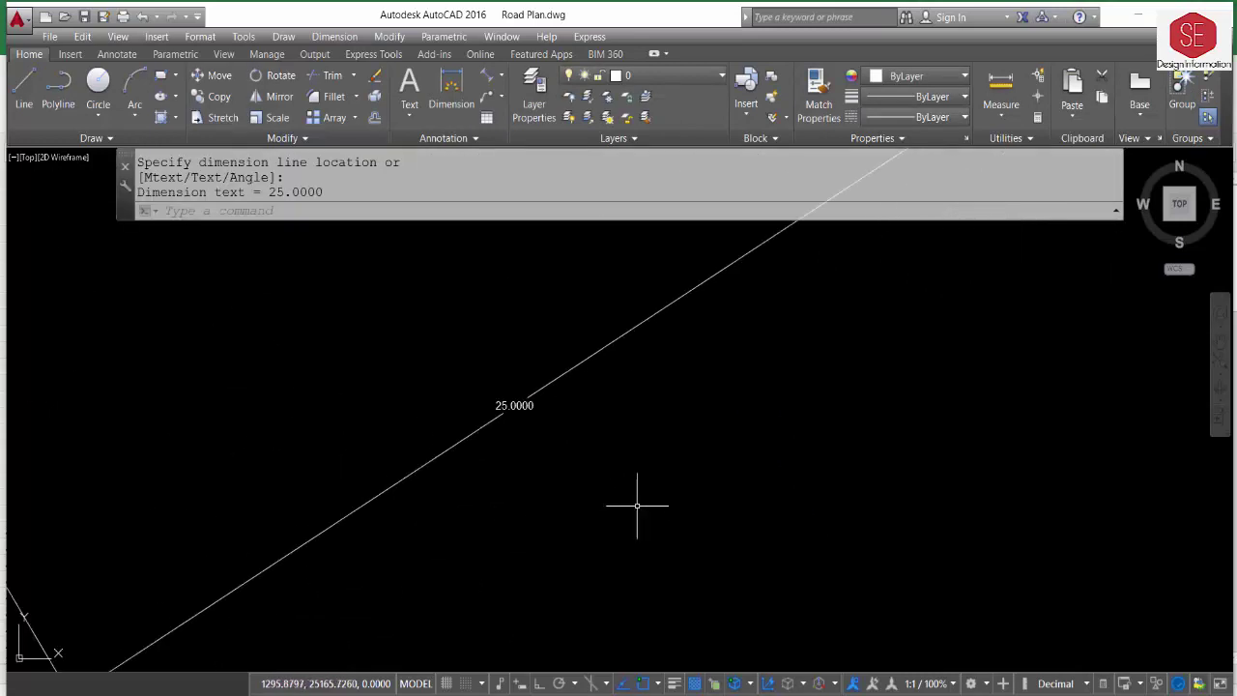
scroll(513, 409, "up", 3)
left_click(515, 397)
scroll(522, 367, "up", 5)
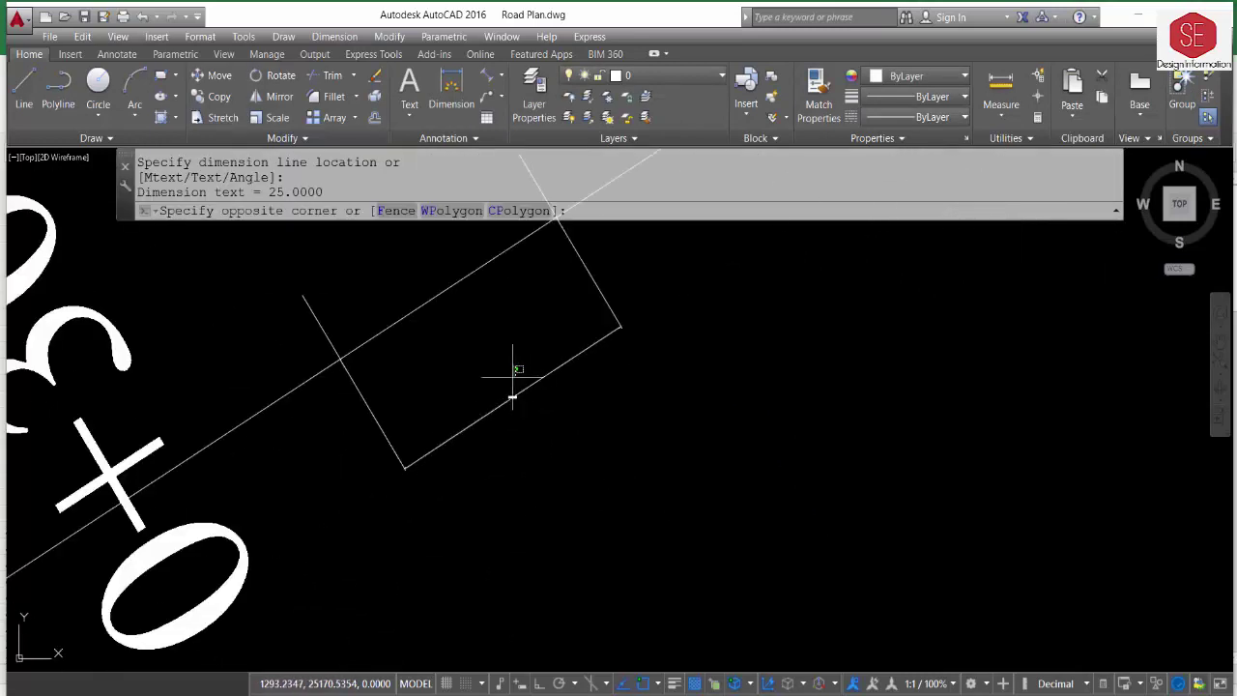
left_click(483, 435)
type("e")
key("Return")
Pan along the alignment to review the chainage labels up to 9+000.
scroll(561, 426, "down", 5)
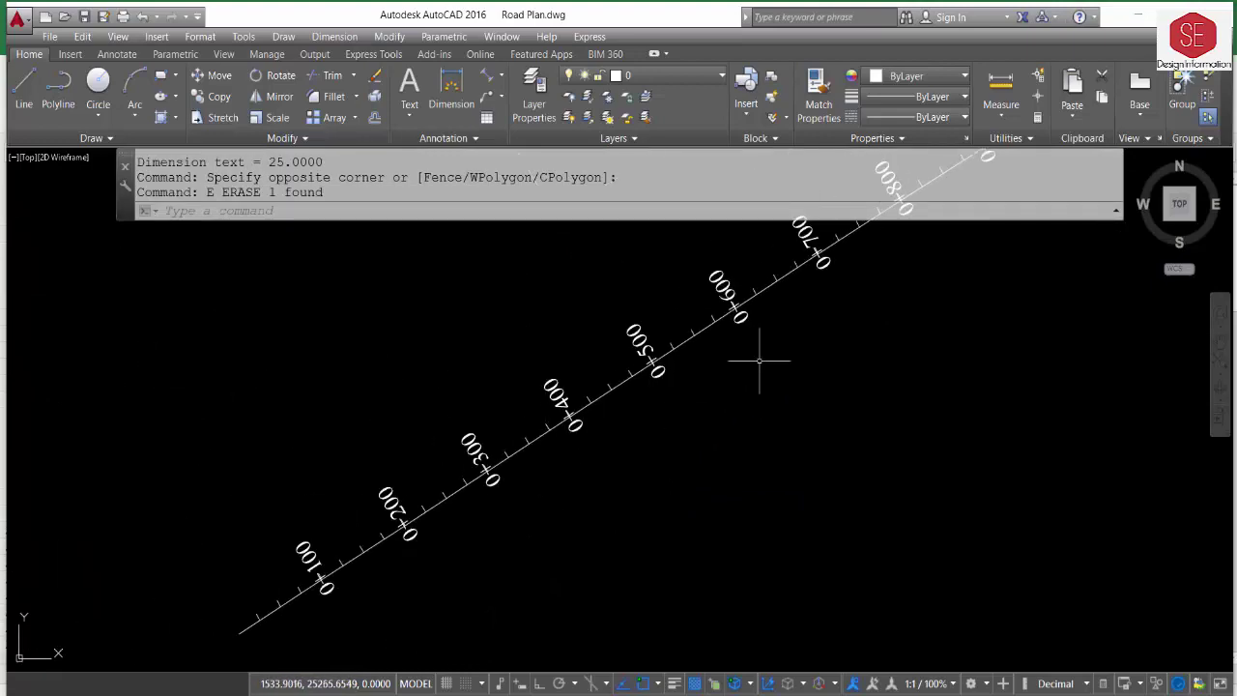
middle_click_drag(759, 360, 470, 571)
middle_click_drag(934, 359, 417, 539)
middle_click_drag(925, 428, 592, 411)
mouse_move(1028, 475)
middle_mouse_down()
mouse_move(605, 446)
mouse_move(618, 367)
middle_mouse_up()
middle_click_drag(1022, 387, 655, 527)
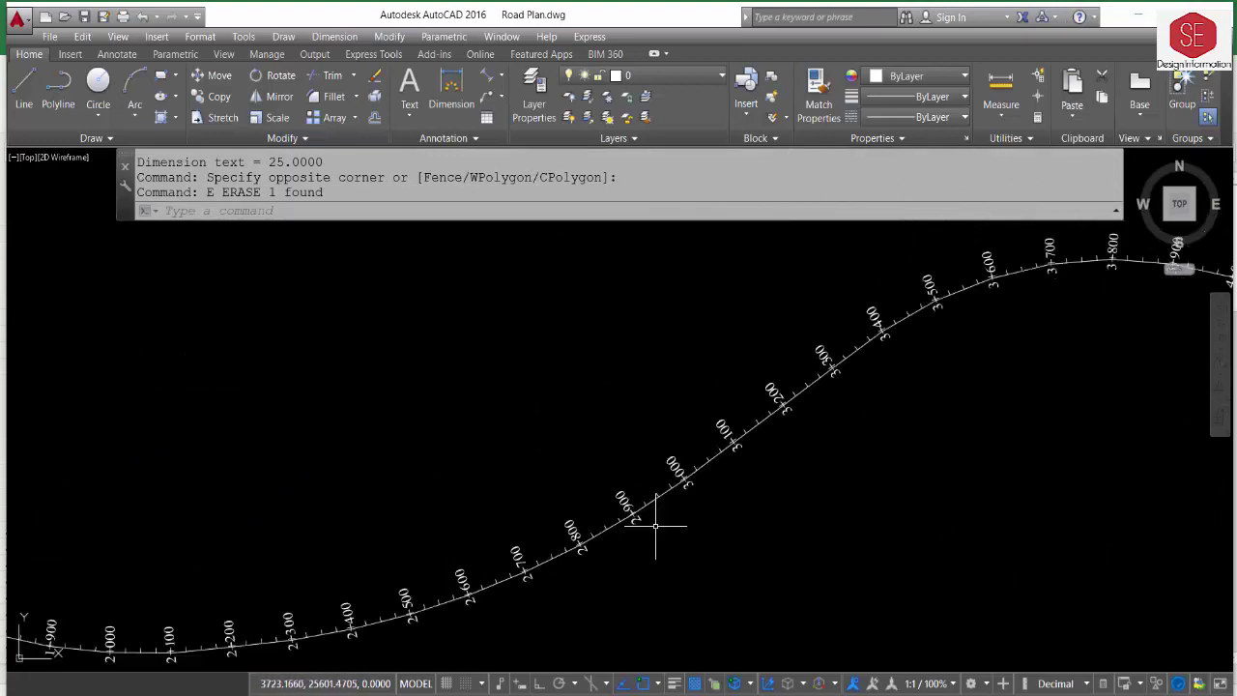
scroll(651, 370, "down", 2)
scroll(803, 420, "down", 2)
scroll(879, 536, "down", 1)
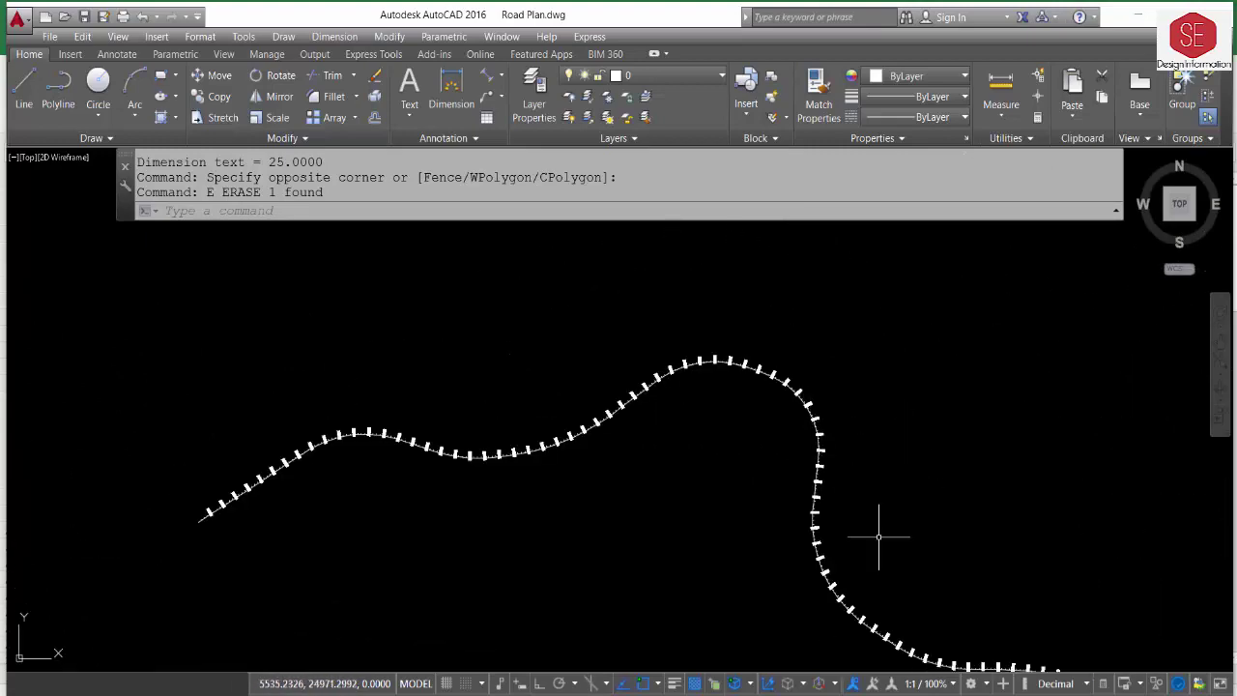
mouse_move(878, 536)
middle_mouse_down()
mouse_move(1022, 437)
mouse_move(701, 338)
middle_mouse_up()
scroll(925, 629, "up", 3)
scroll(925, 629, "up", 2)
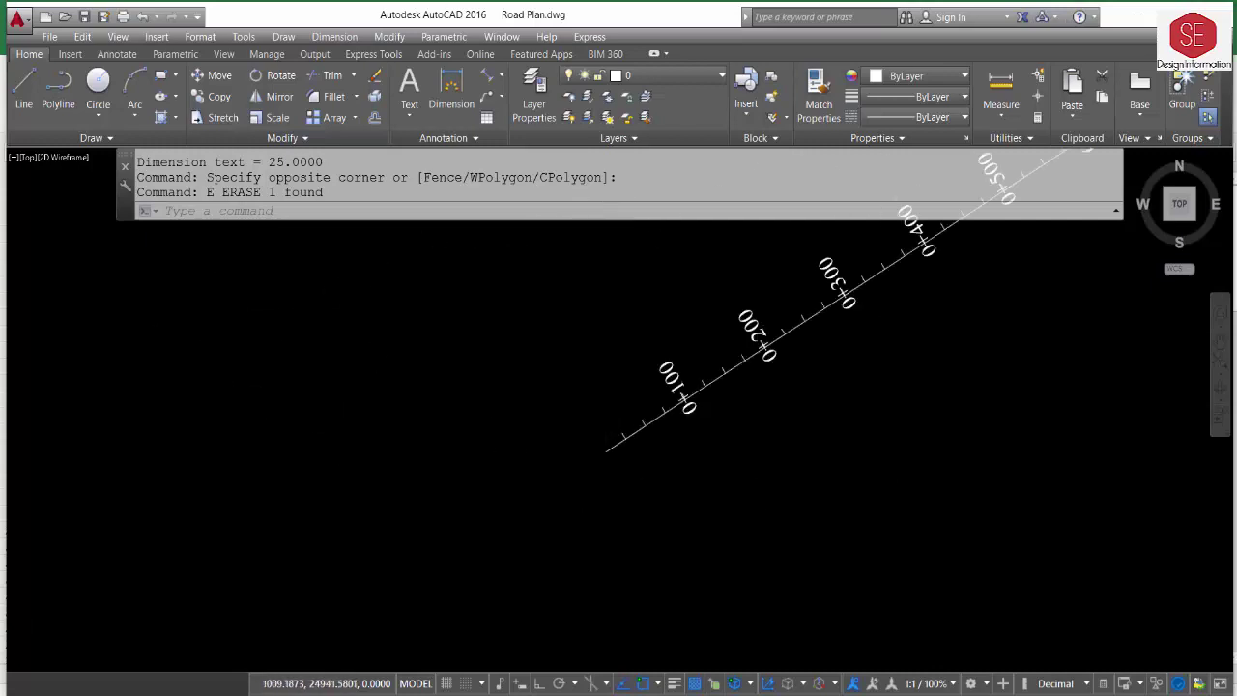
Draw a short marker line across the road at its starting point.
scroll(612, 503, "up", 4)
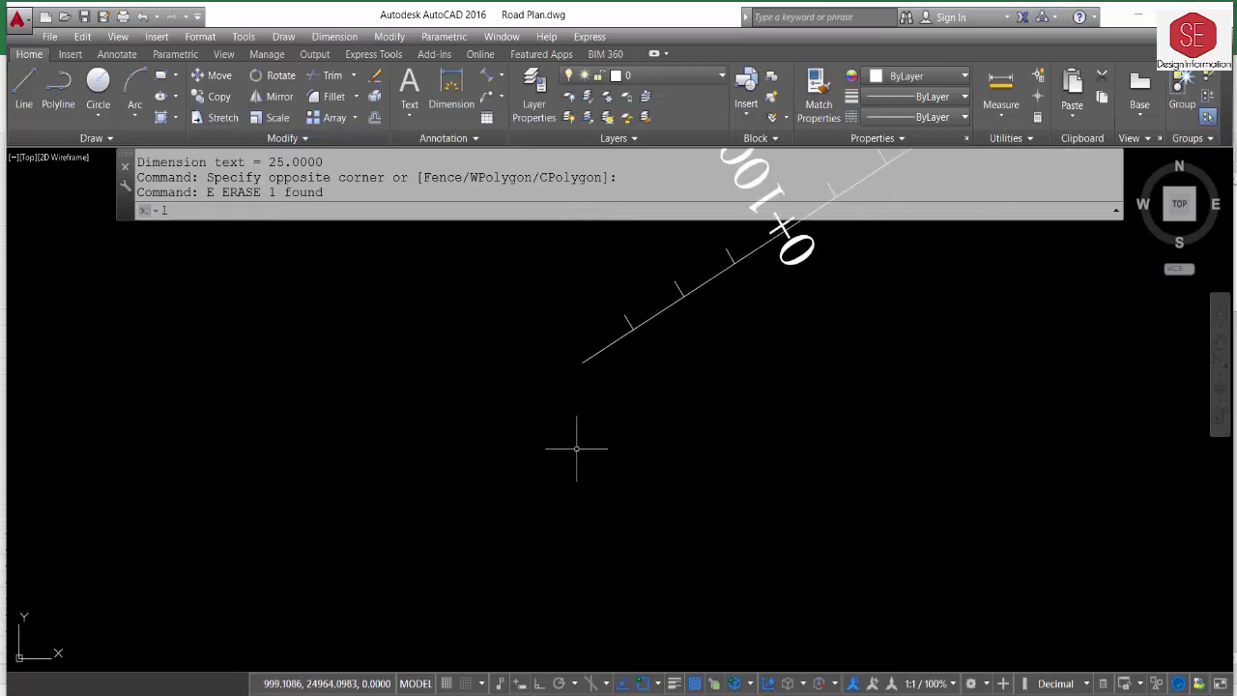
type("l")
key("Return")
left_click(583, 363)
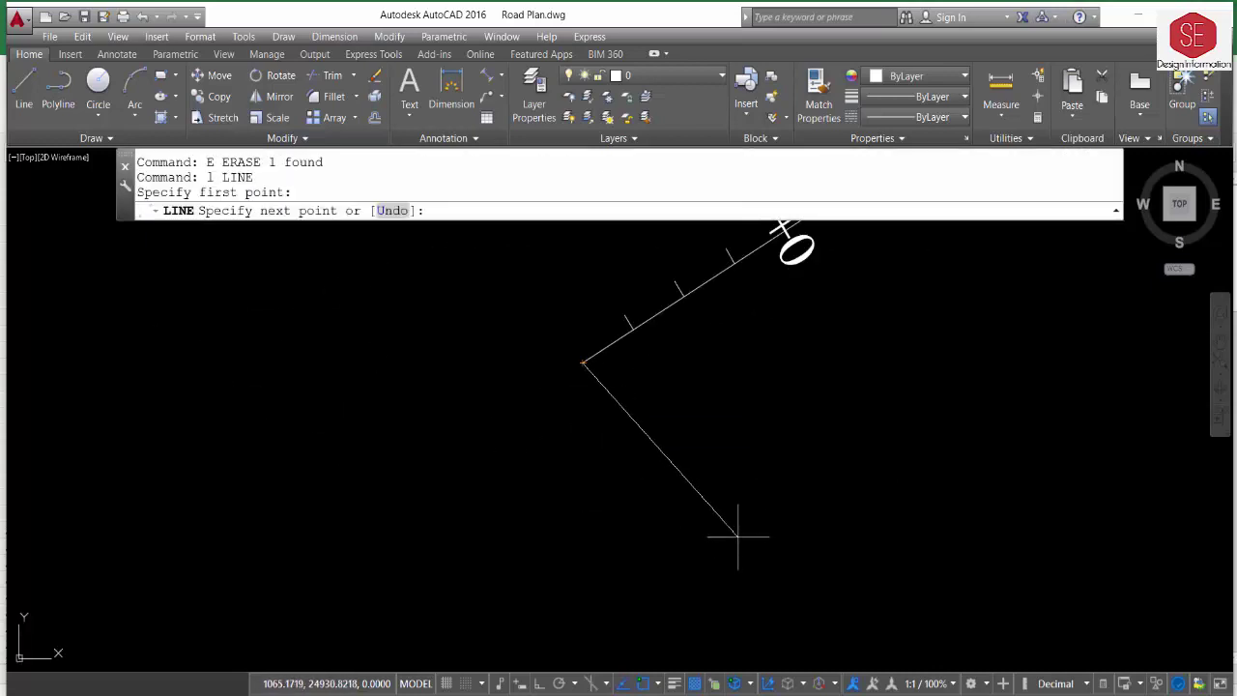
left_click(740, 538)
key("Escape")
Copy the 0+100 label twice beside the marker line.
scroll(786, 470, "down", 3)
type("co")
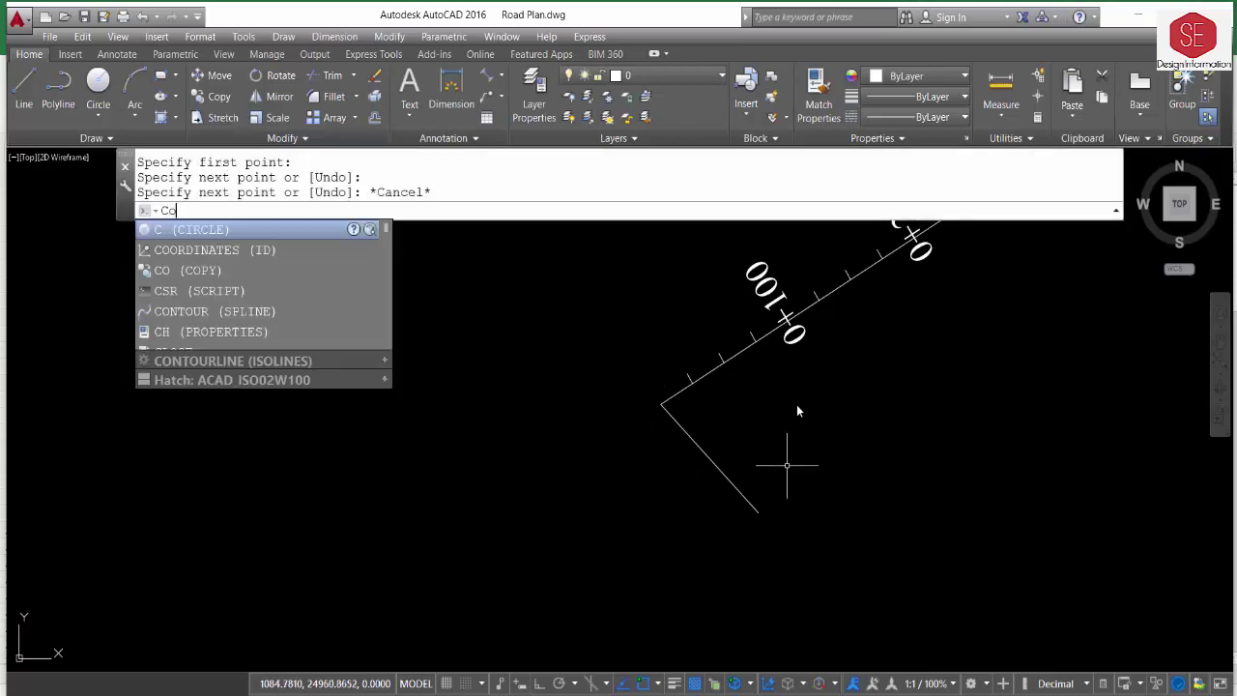
key("Return")
left_click(808, 347)
key("Return")
left_click(851, 371)
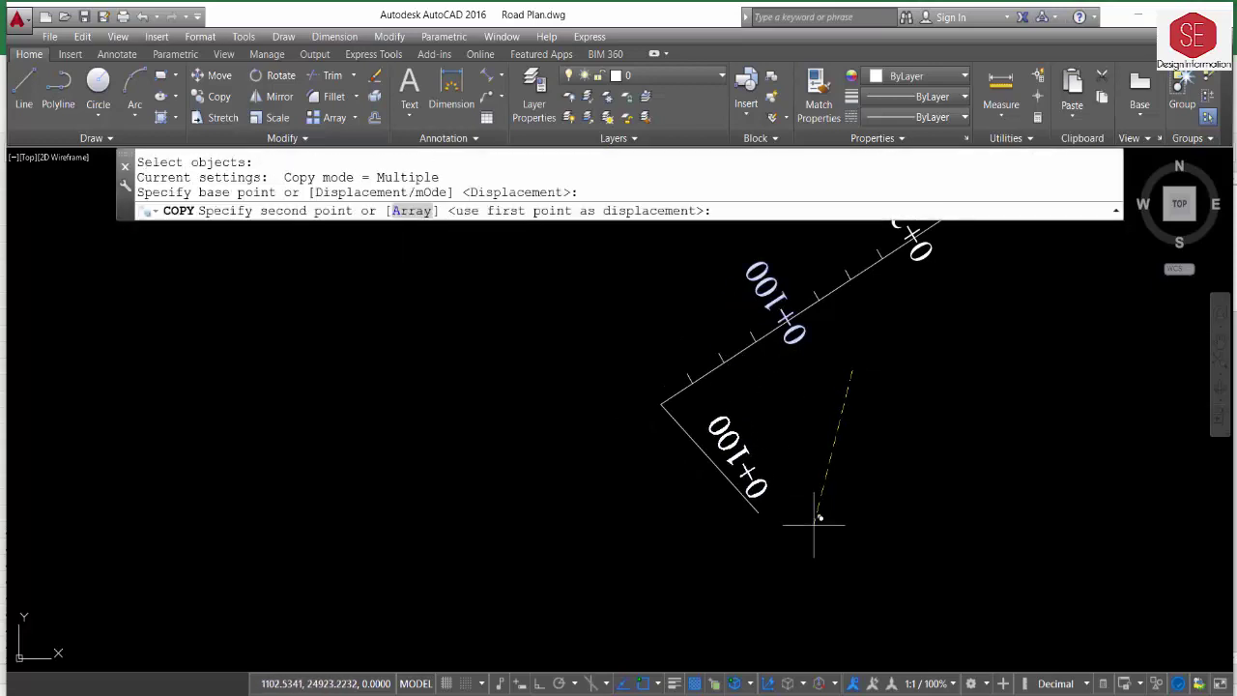
left_click(815, 513)
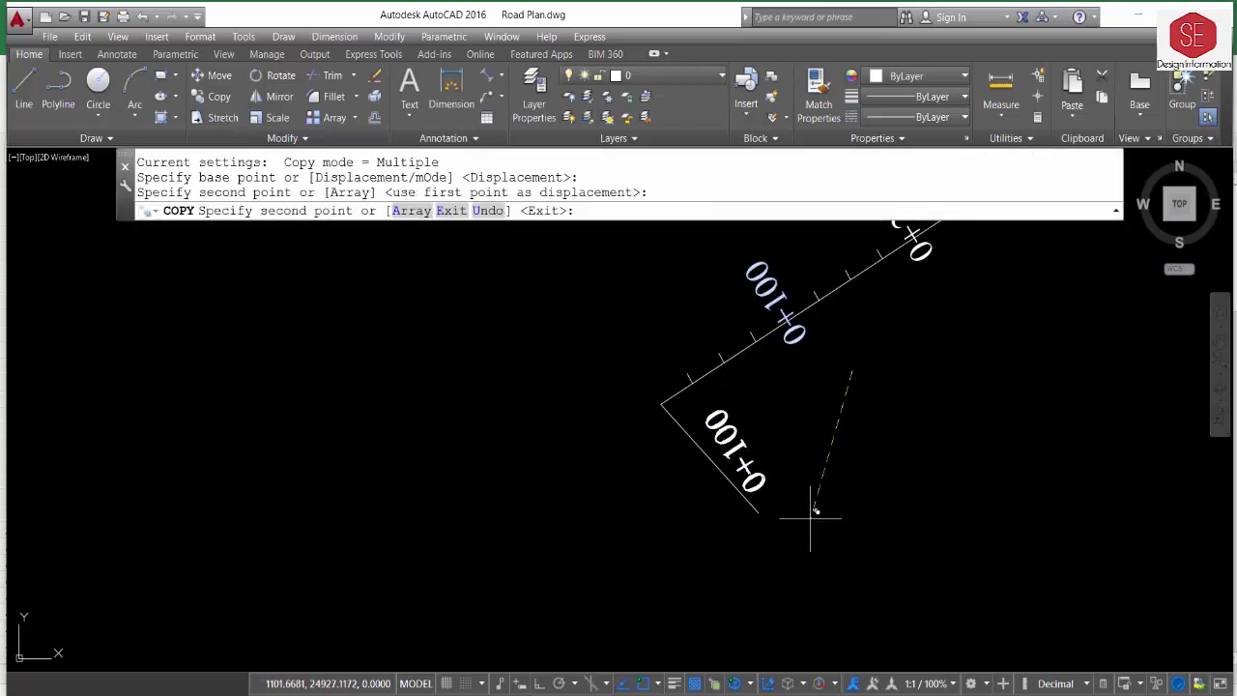
left_click(763, 537)
key("Escape")
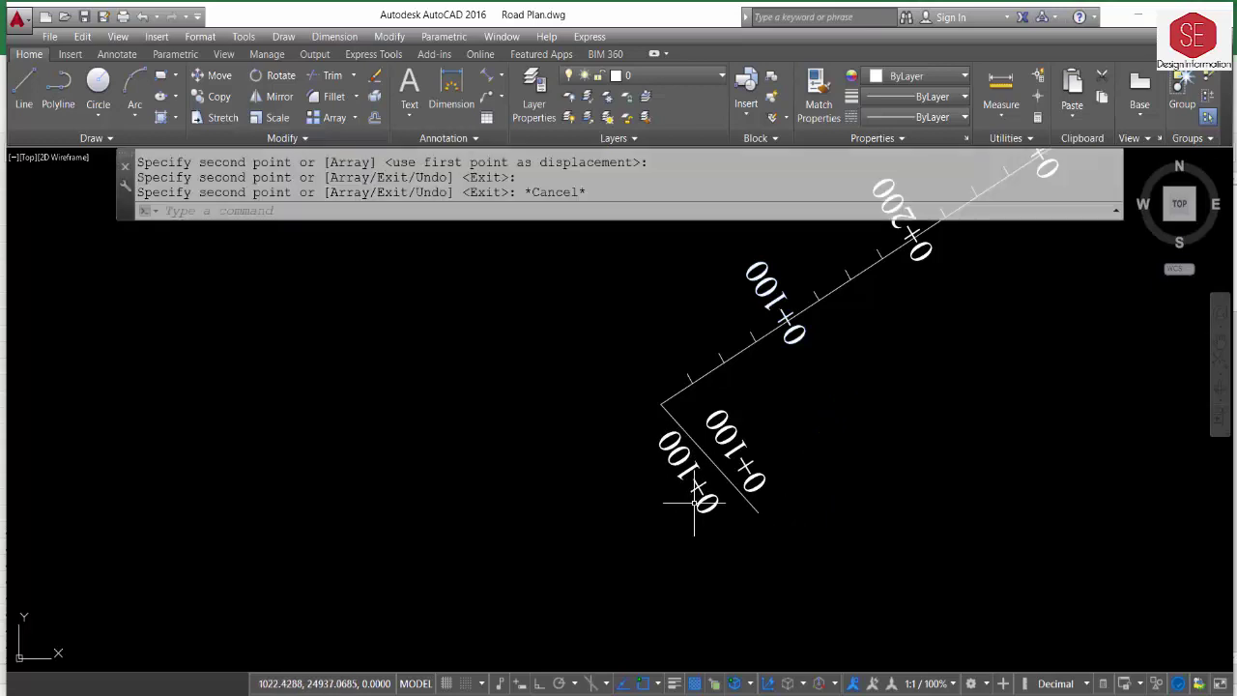
Edit the copied labels to read BOP Station and 0+000.
left_click(702, 511)
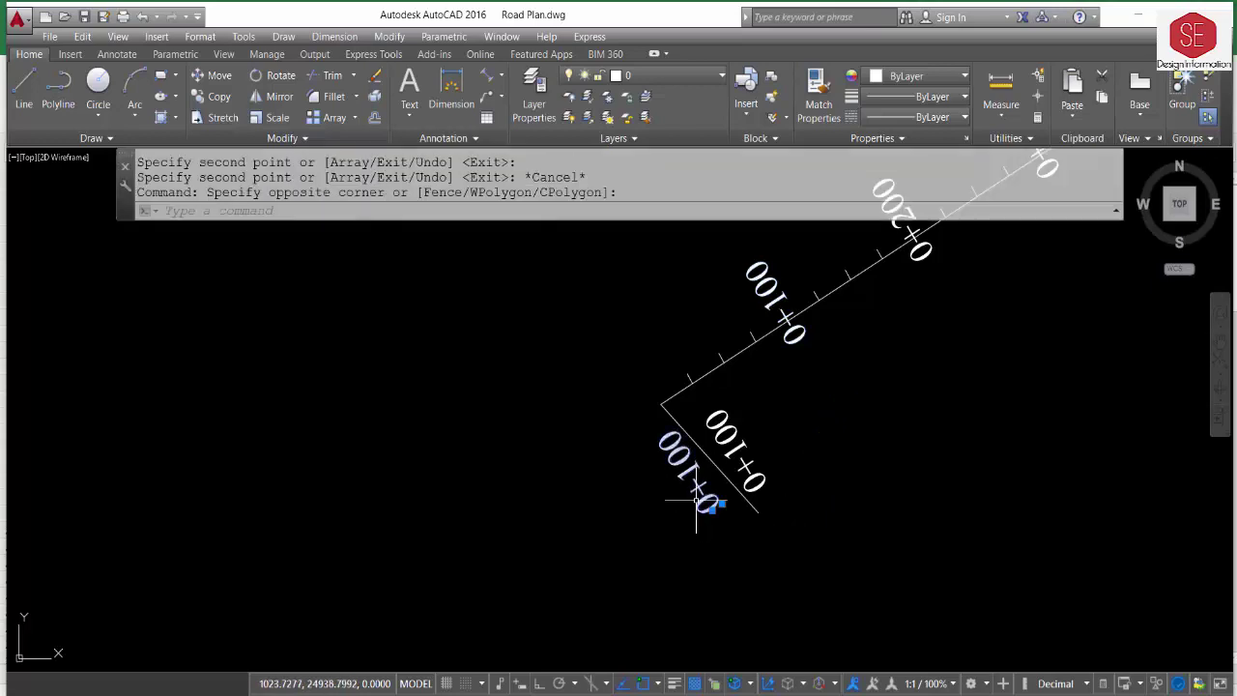
left_click(709, 503)
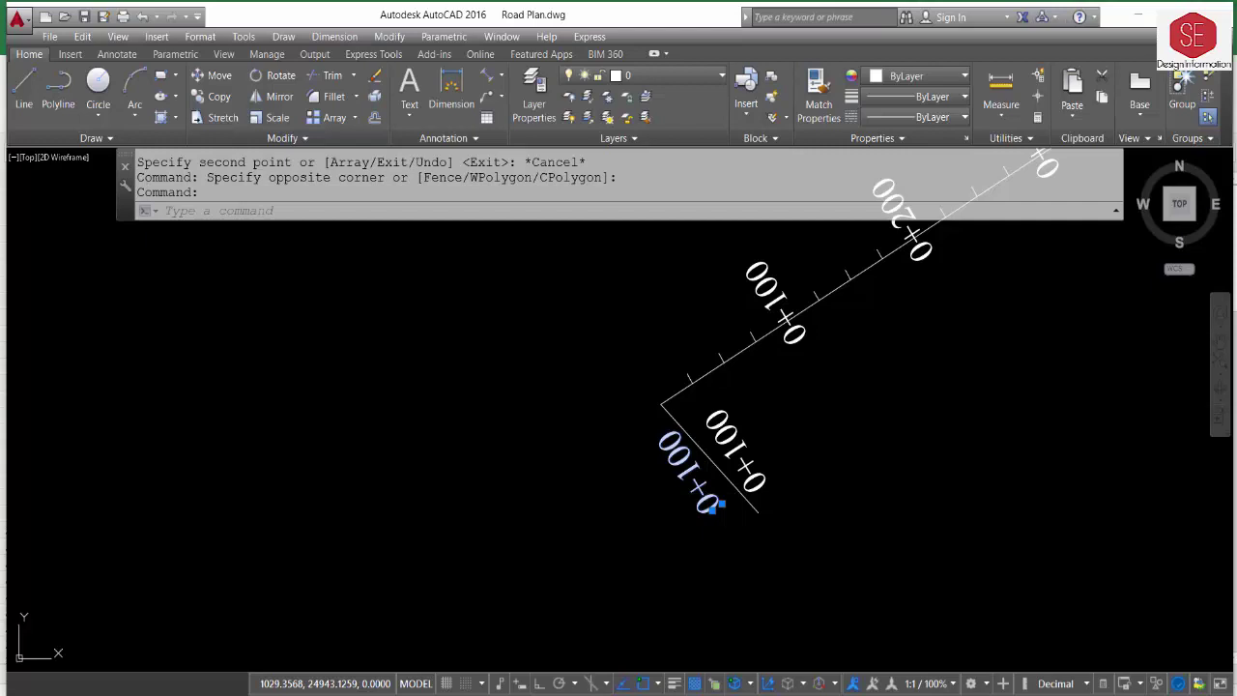
double_click(709, 504)
type("BO")
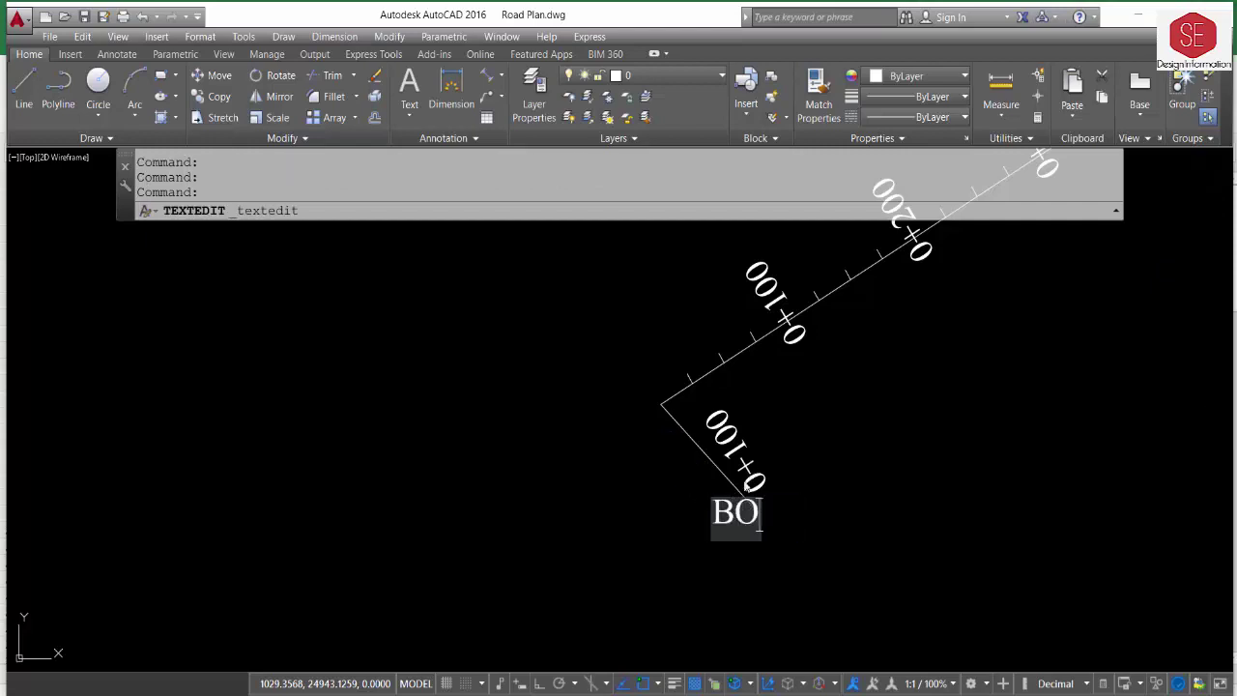
type("P Station")
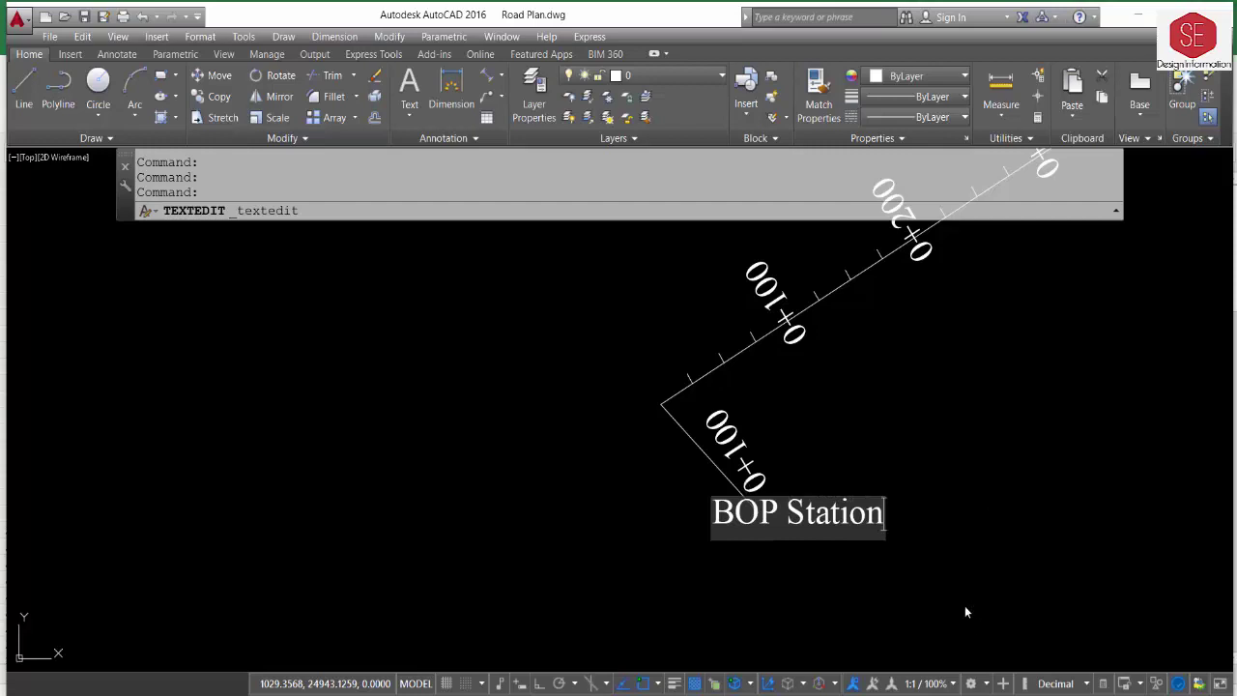
key("Return")
left_click(735, 449)
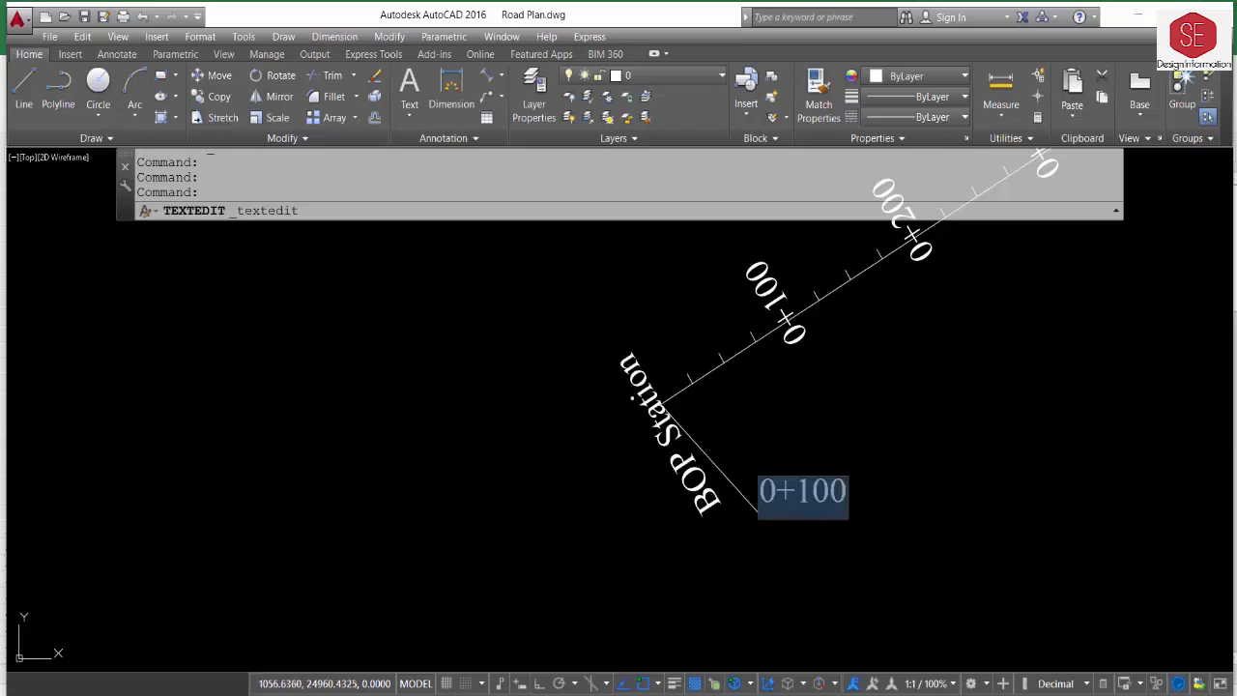
type("0")
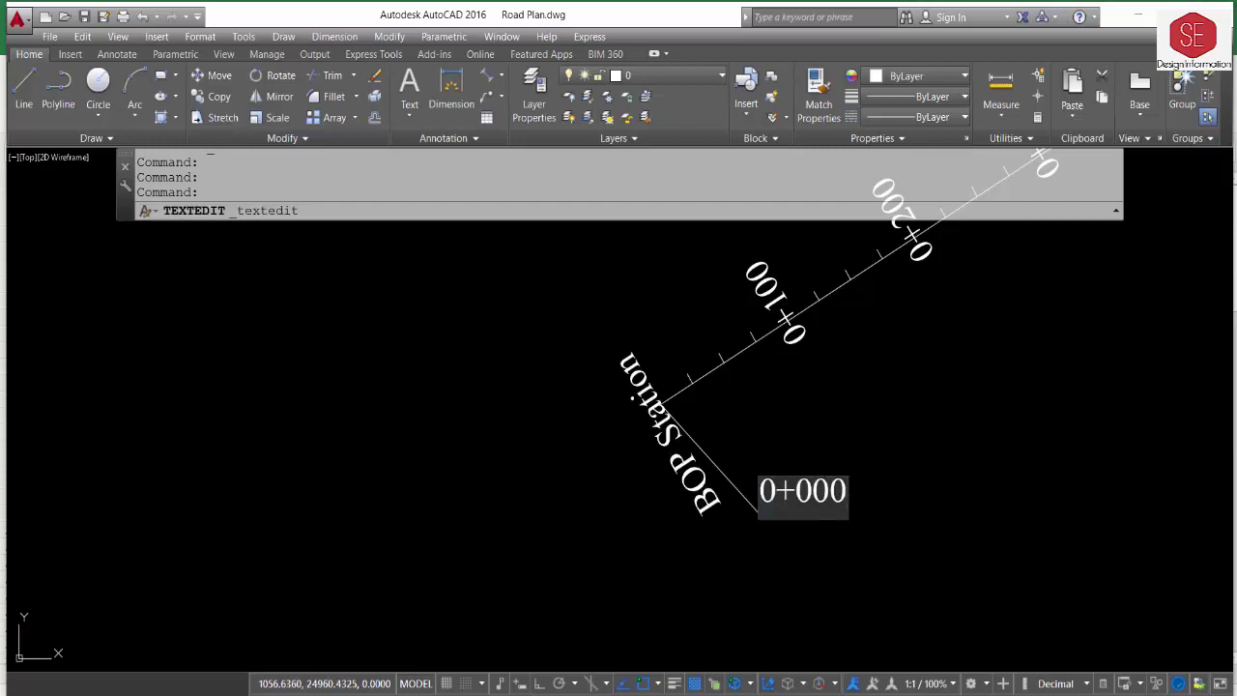
type(".00")
Finish the 0+000.00 label and rotate both labels to match the marker line.
key("Return")
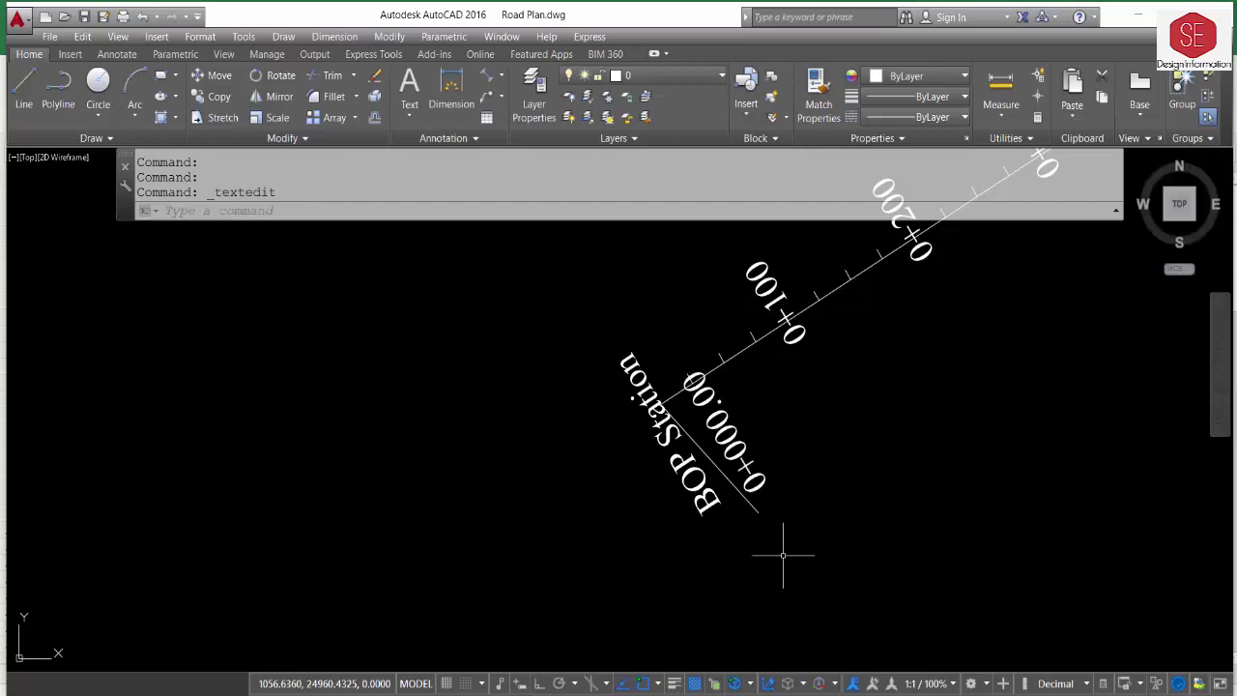
type("ro")
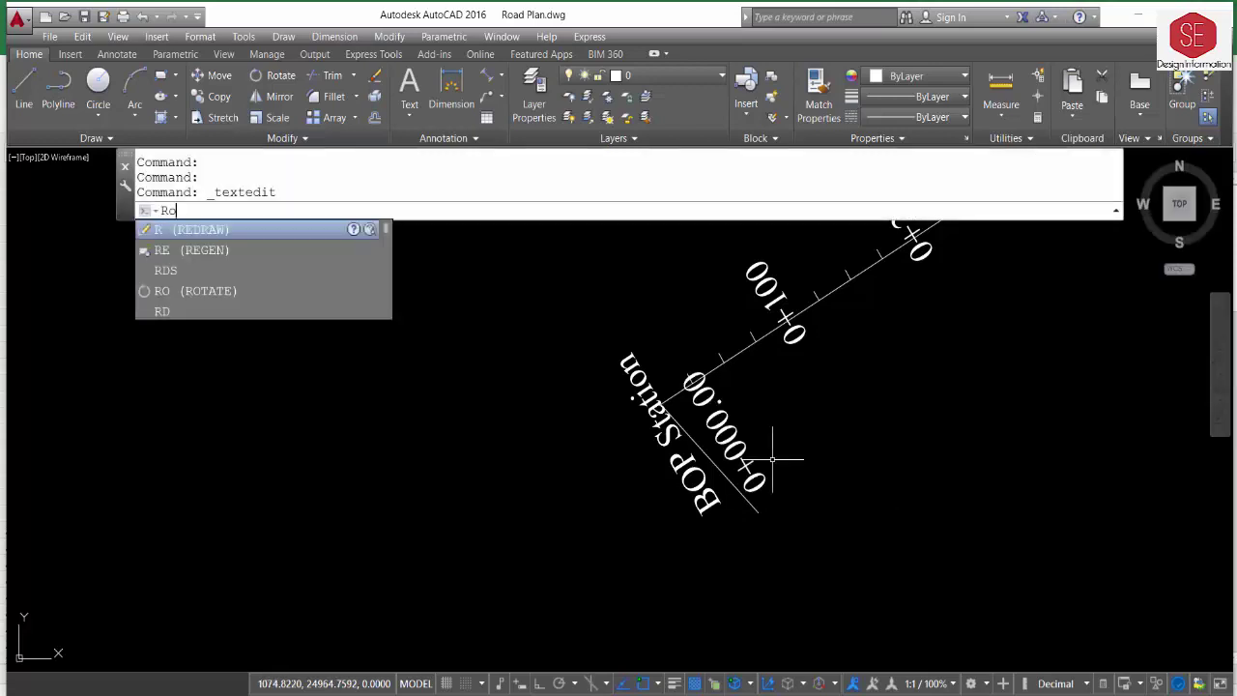
key("Return")
left_click(749, 455)
left_click(714, 493)
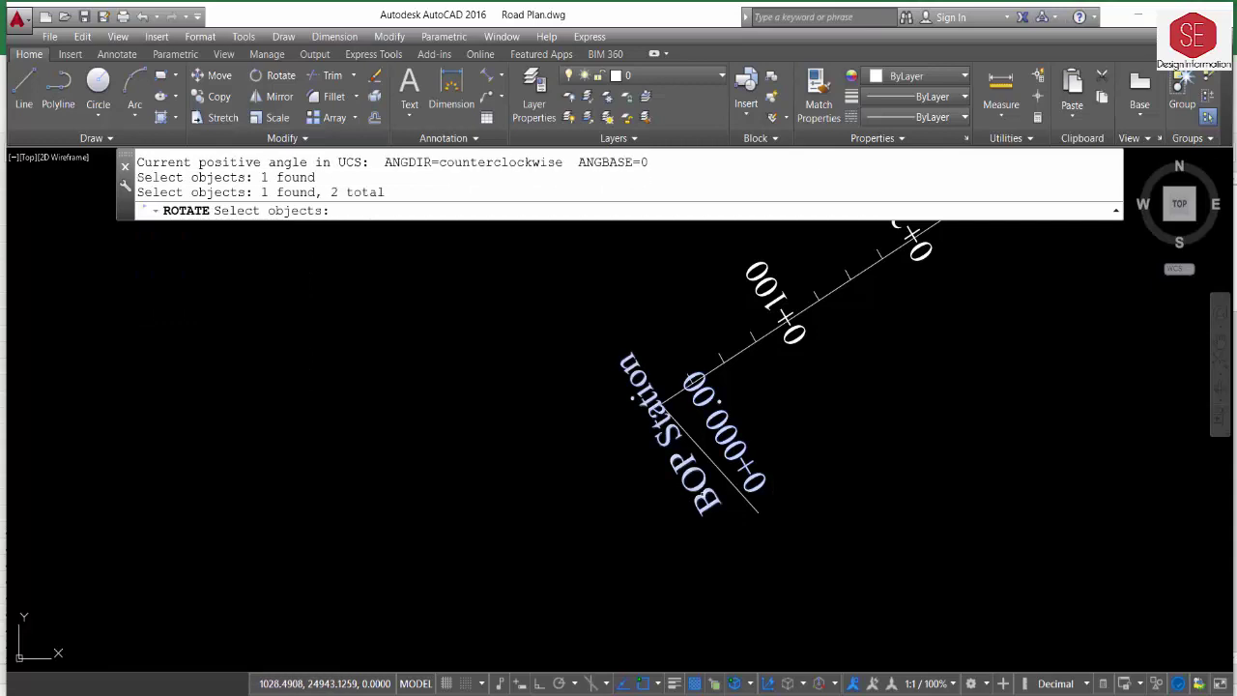
key("Return")
left_click(759, 511)
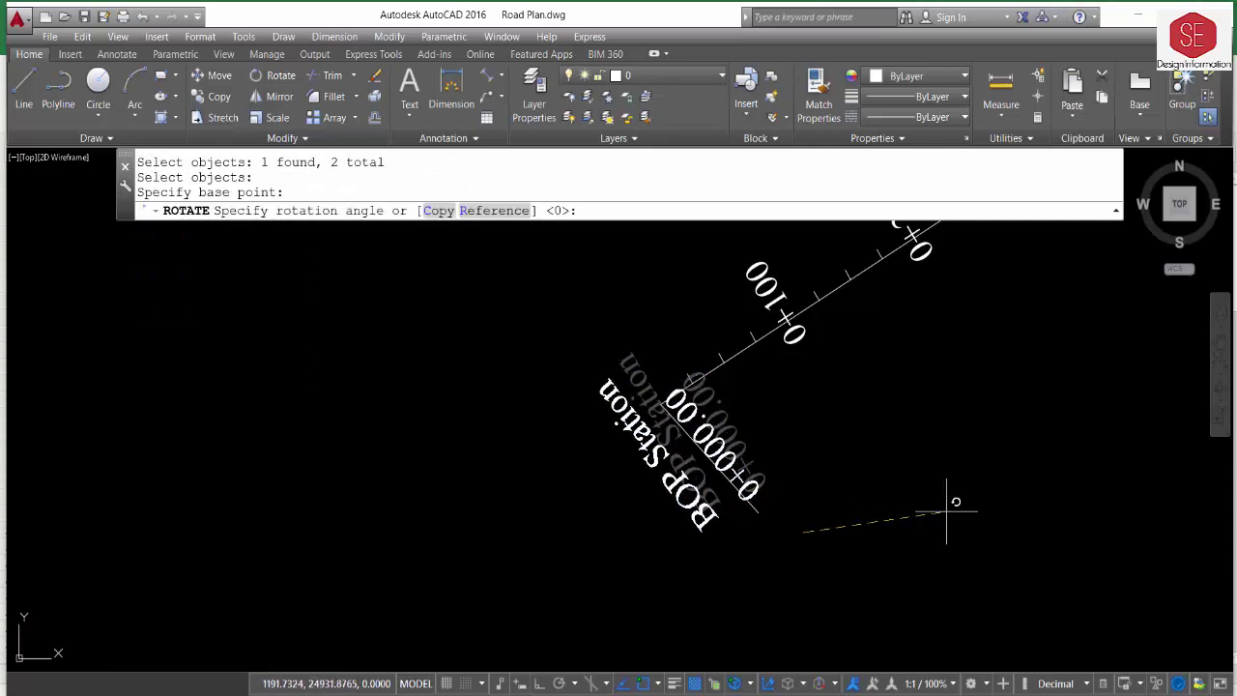
left_click(946, 511)
Move both labels to the start of the chainage line.
type("m")
key("Return")
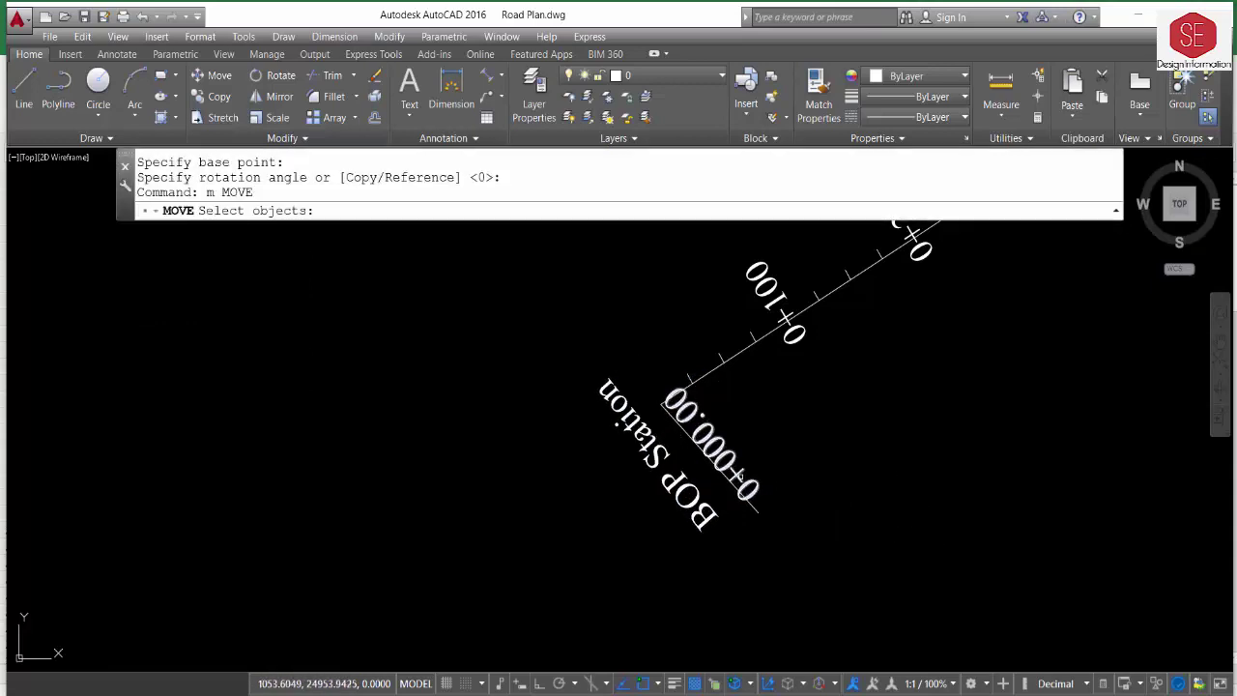
left_click(725, 464)
left_click(682, 493)
key("Return")
left_click(760, 511)
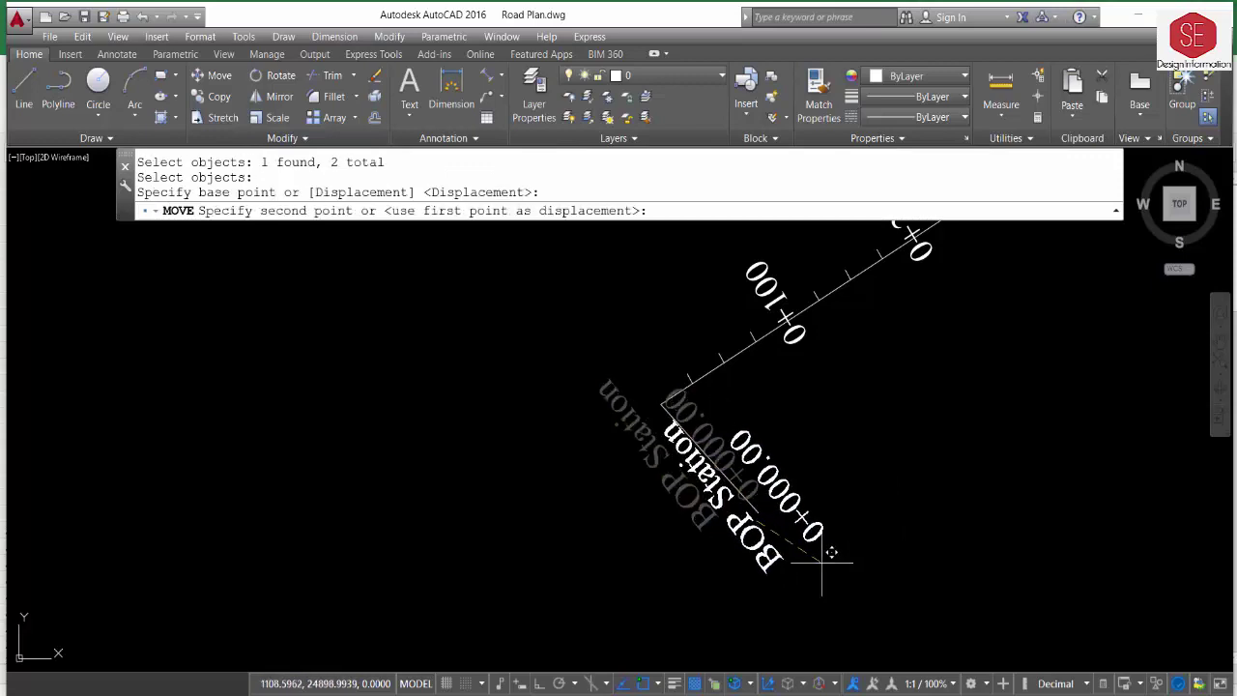
left_click(665, 397)
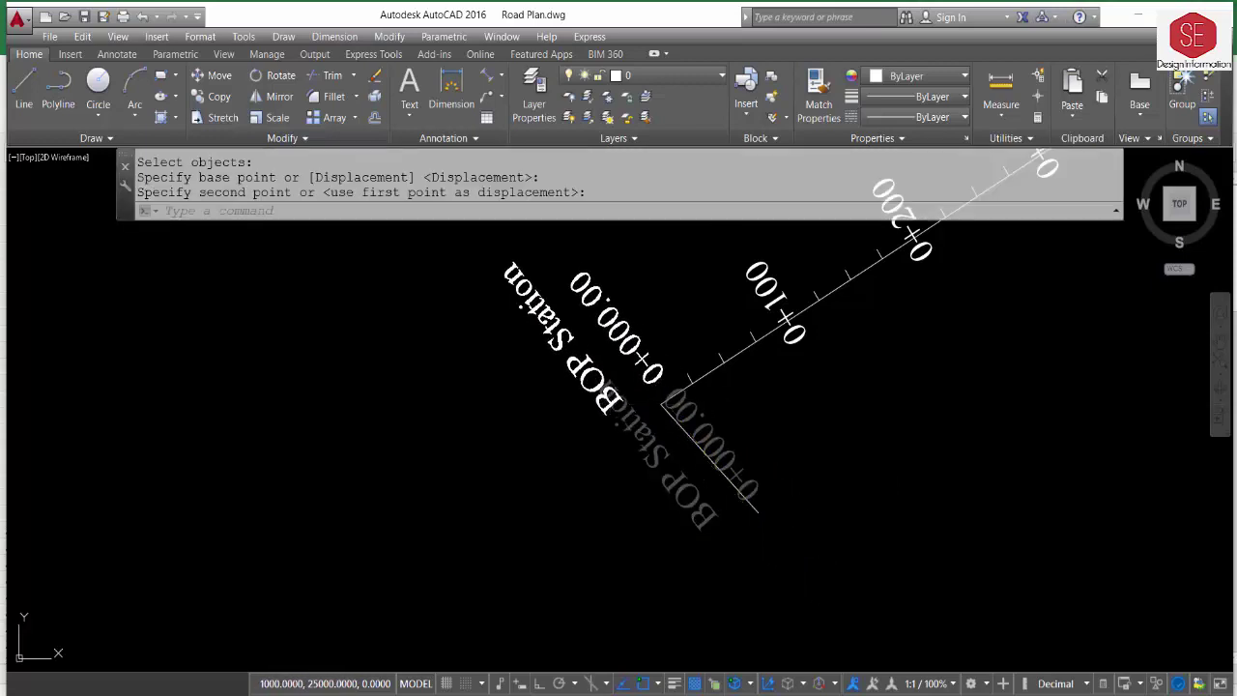
Move the marker line so its end sits on the chainage start point.
type("m")
key("Return")
left_click(705, 452)
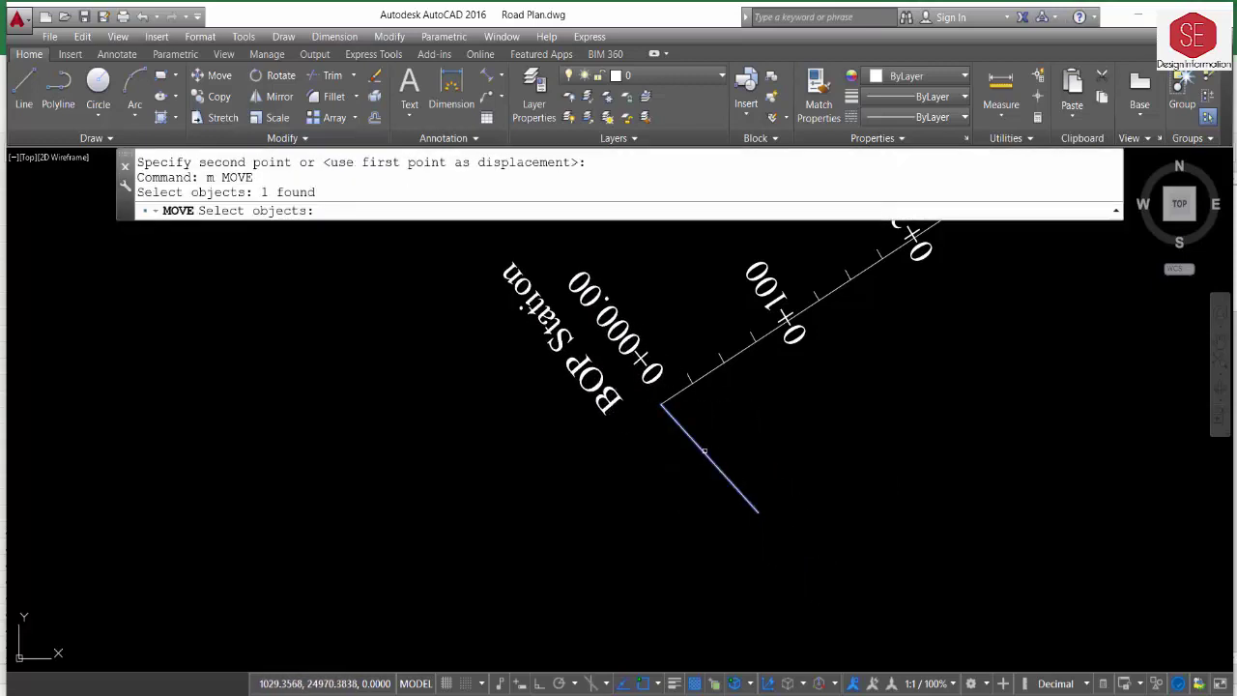
key("Return")
left_click(758, 513)
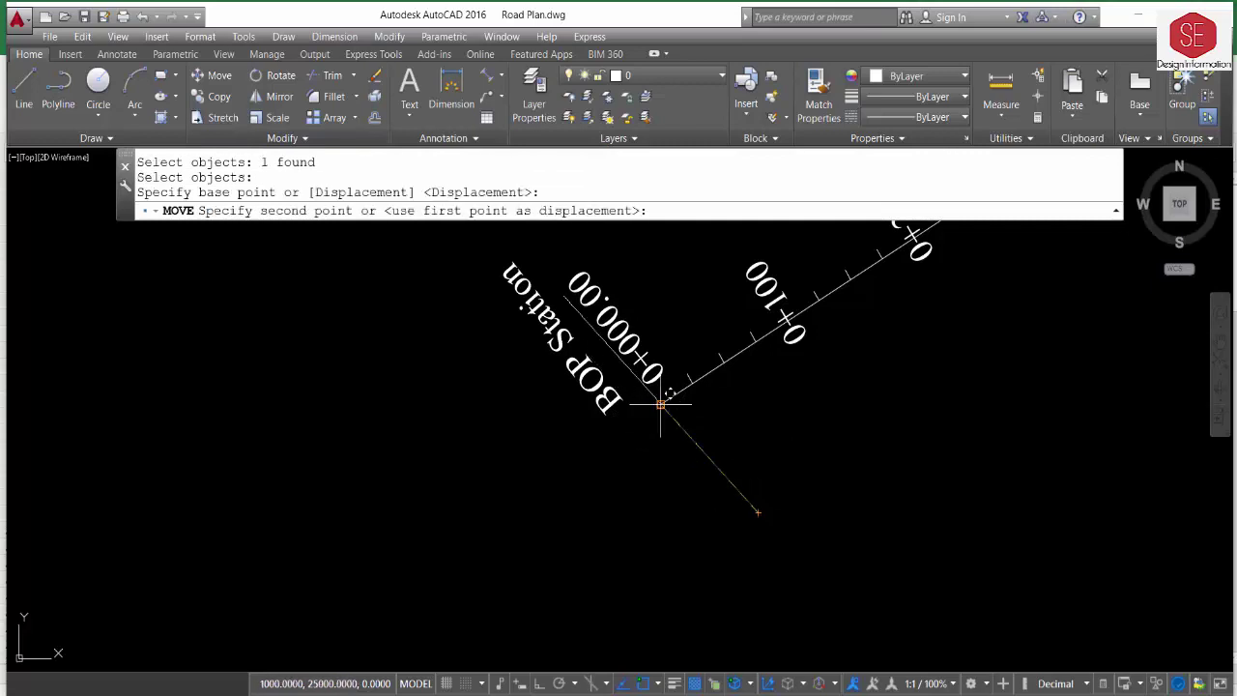
left_click(661, 404)
key("Escape")
Shift the BOP Station label to sit alongside the marker line.
type("m")
key("Return")
left_click(600, 406)
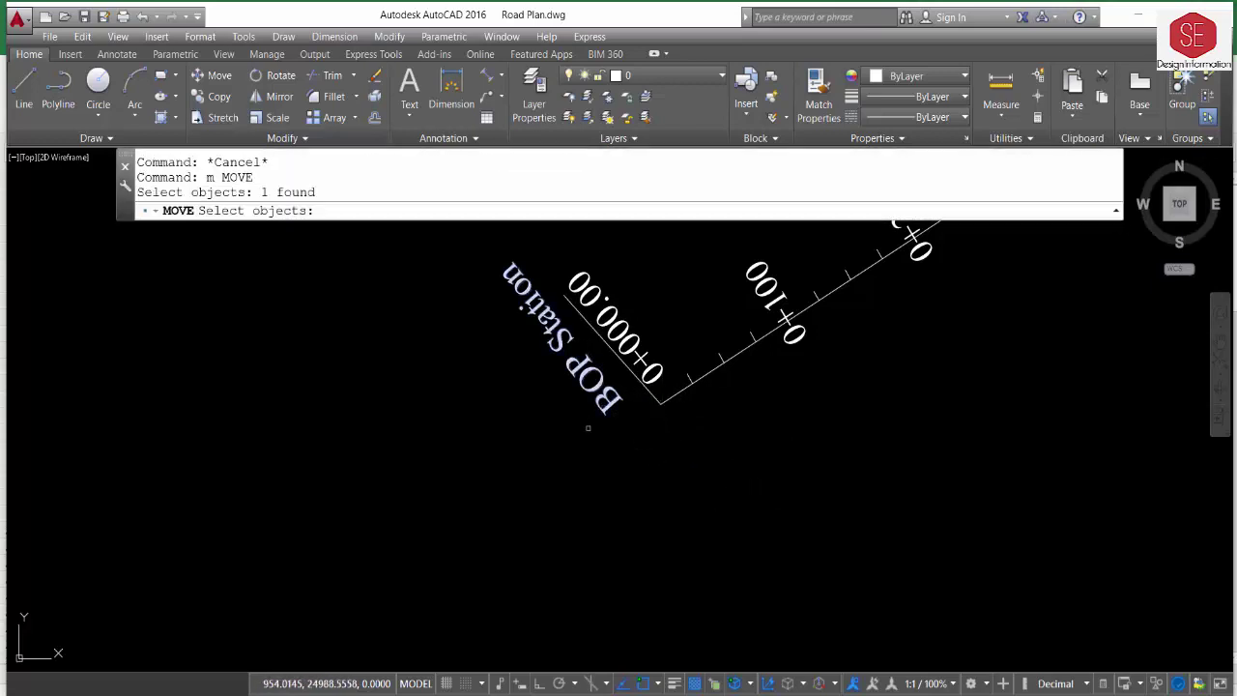
key("Return")
left_click(566, 458)
left_click(578, 475)
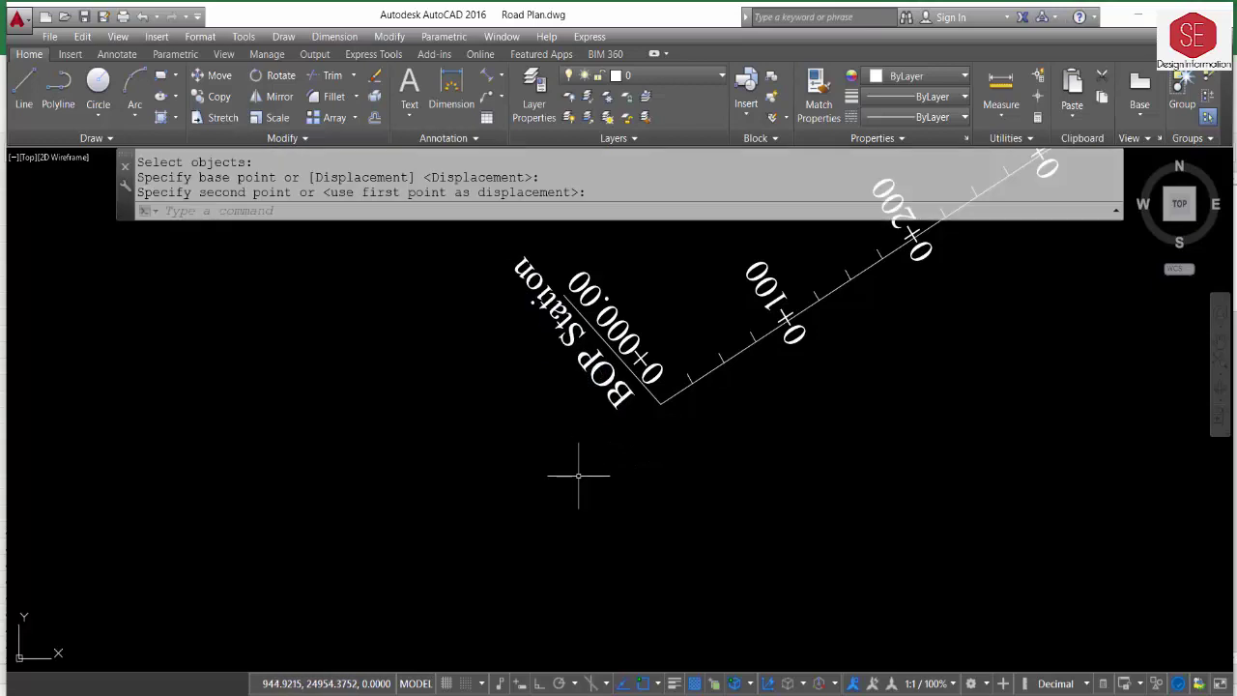
type("co")
key("Return")
Copy the start labels and marker line to the far end of the road alignment.
left_click(665, 409)
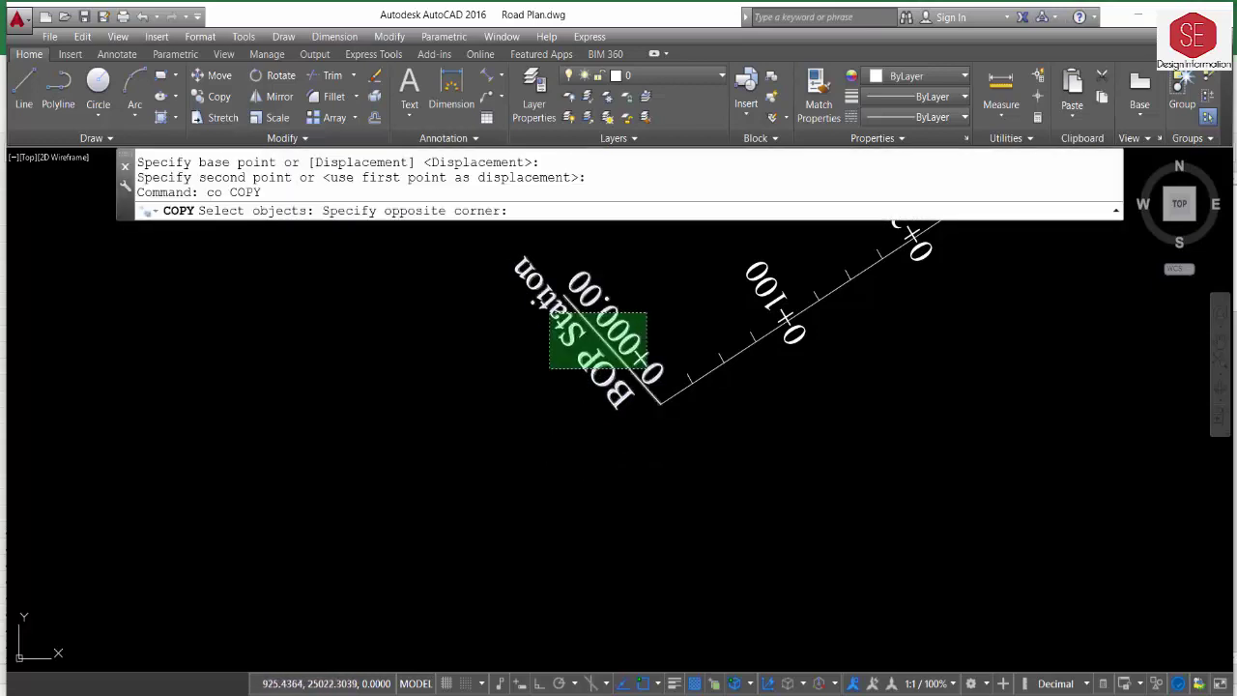
left_click(517, 257)
key("Return")
left_click(661, 406)
scroll(410, 482, "down", 5)
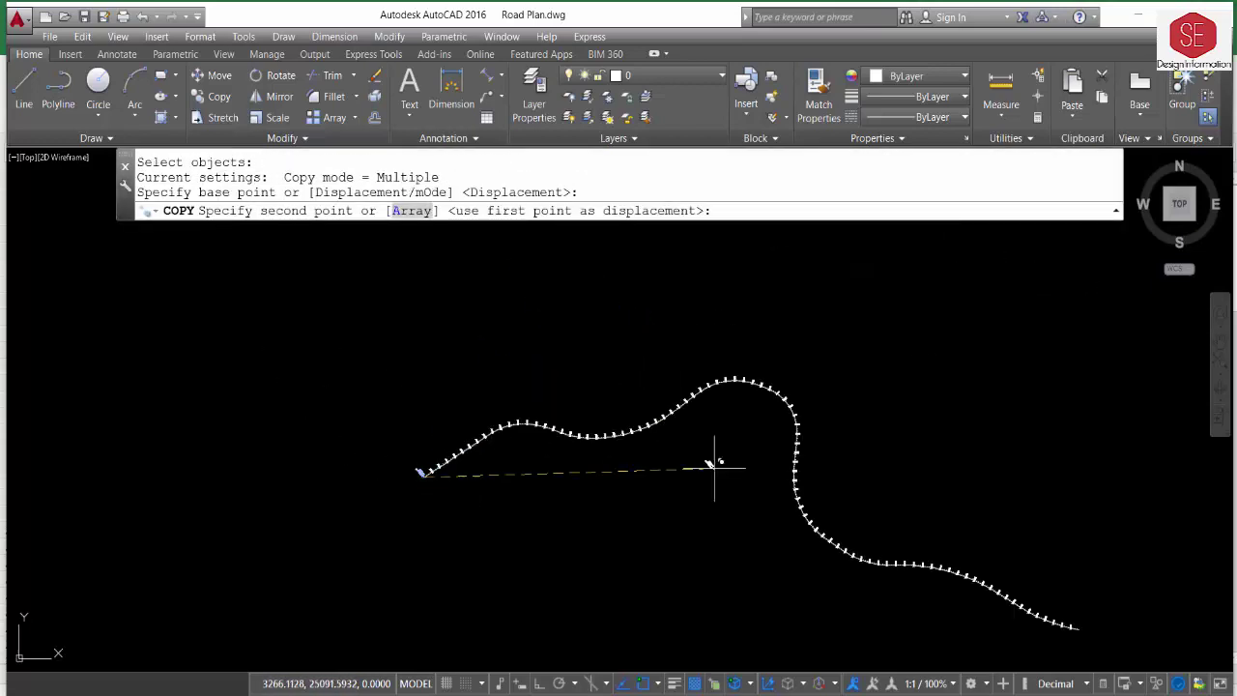
middle_click_drag(942, 438, 675, 356)
scroll(828, 544, "up", 5)
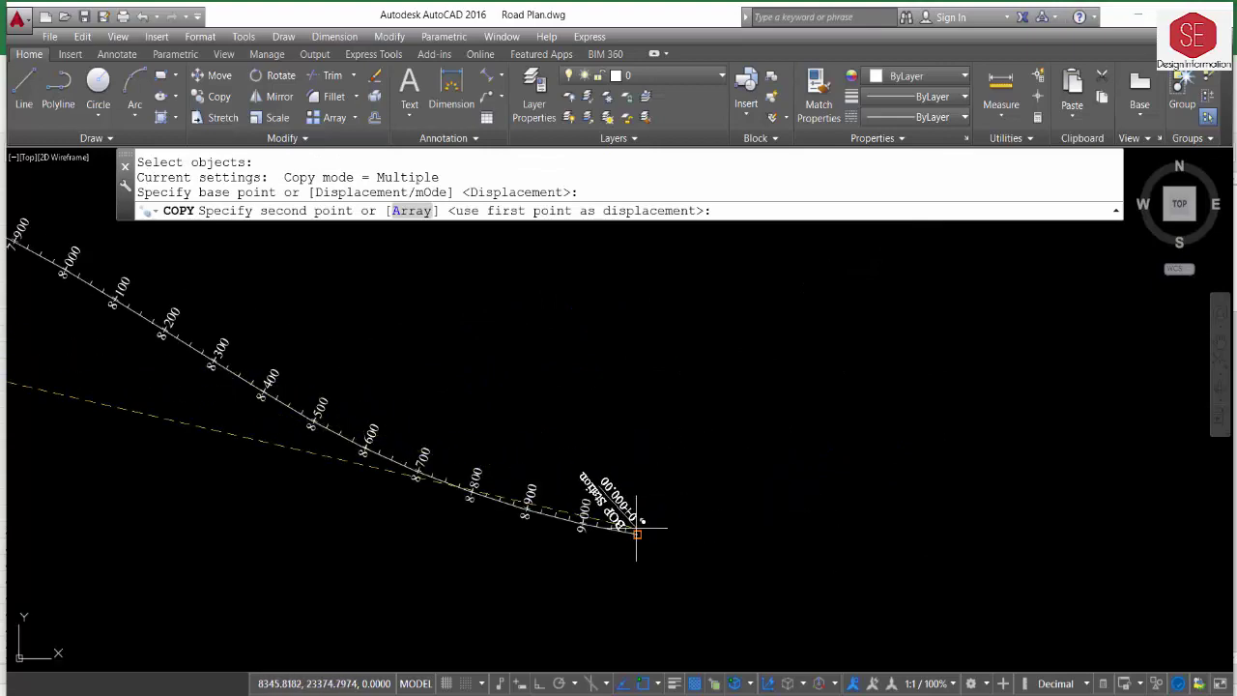
left_click(637, 533)
scroll(640, 530, "up", 4)
key("Escape")
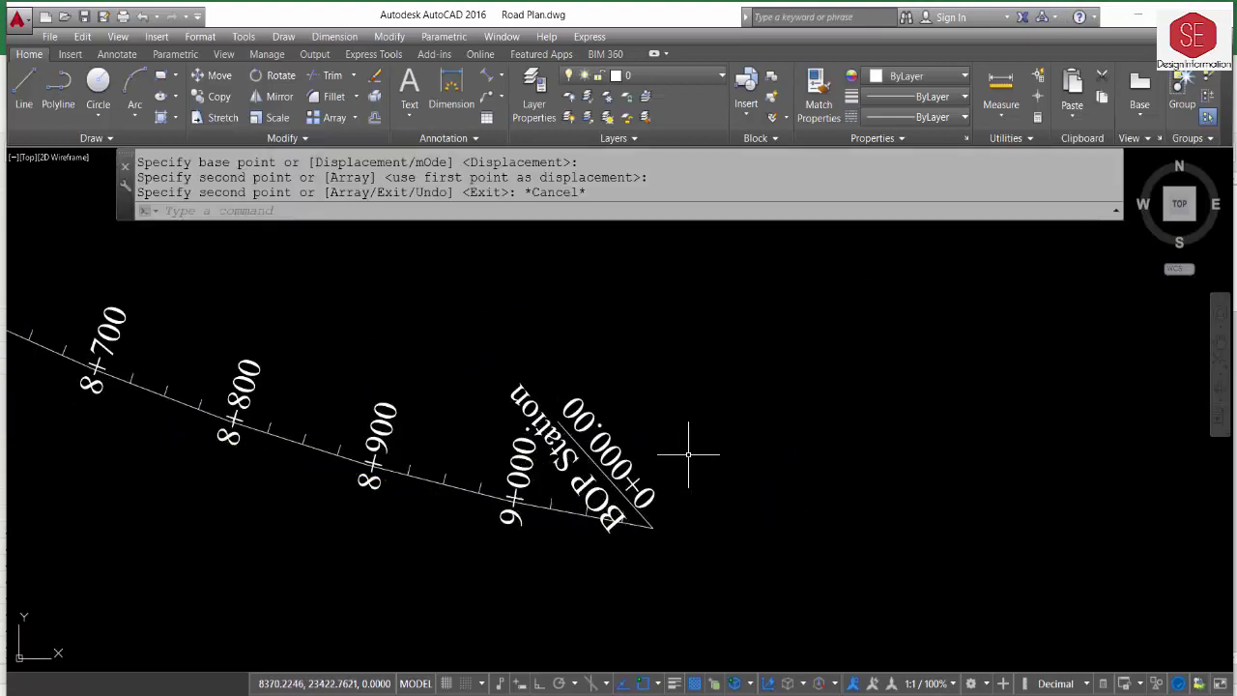
Match BOP Station's text properties and rotation to the 9+000 label using MATCHPROP.
type("m")
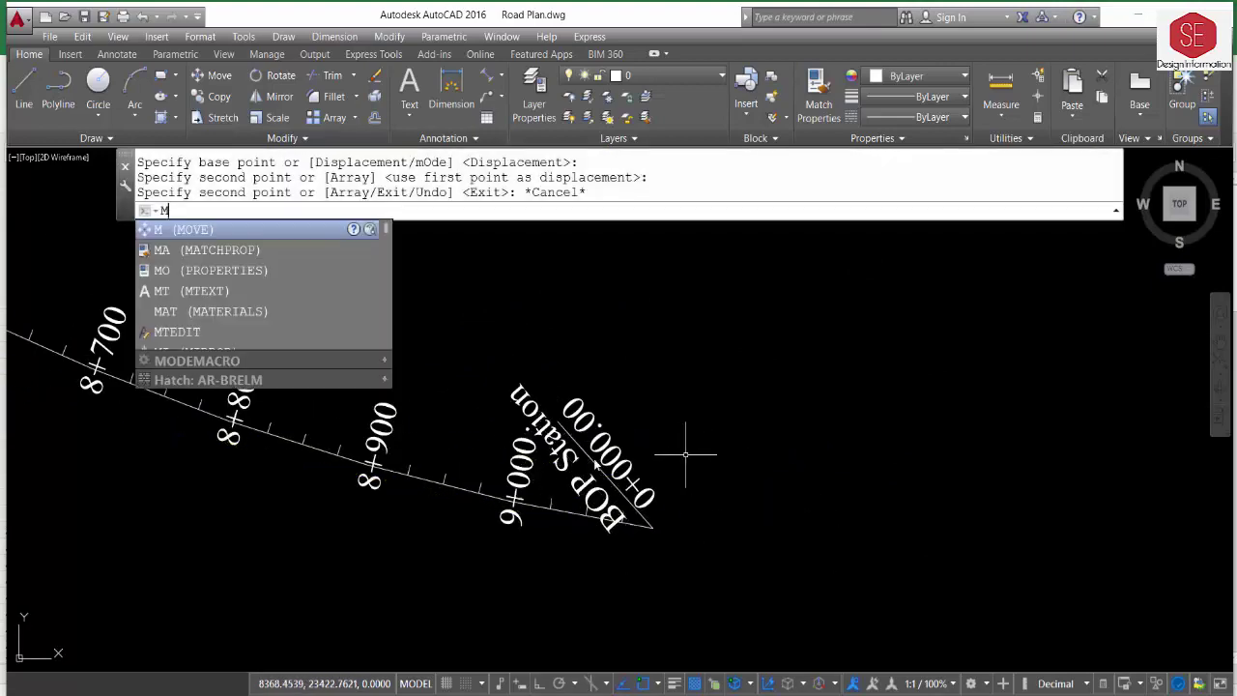
type("a")
key("Return")
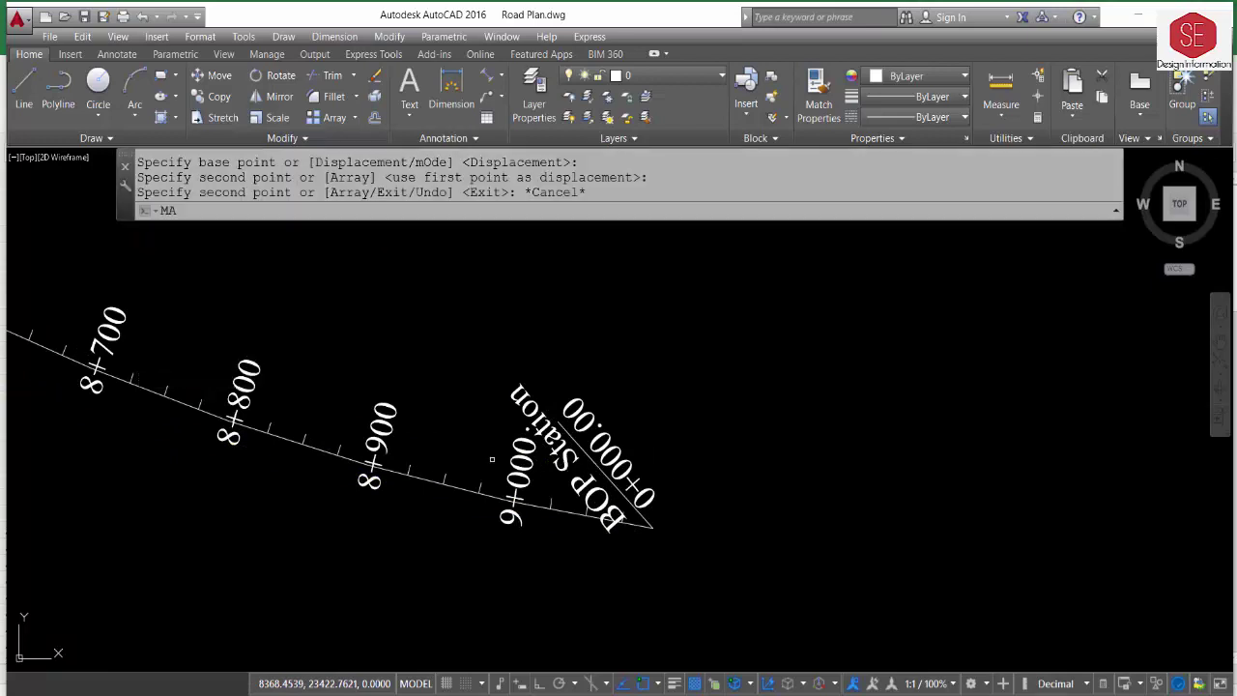
left_click(519, 478)
left_click(651, 419)
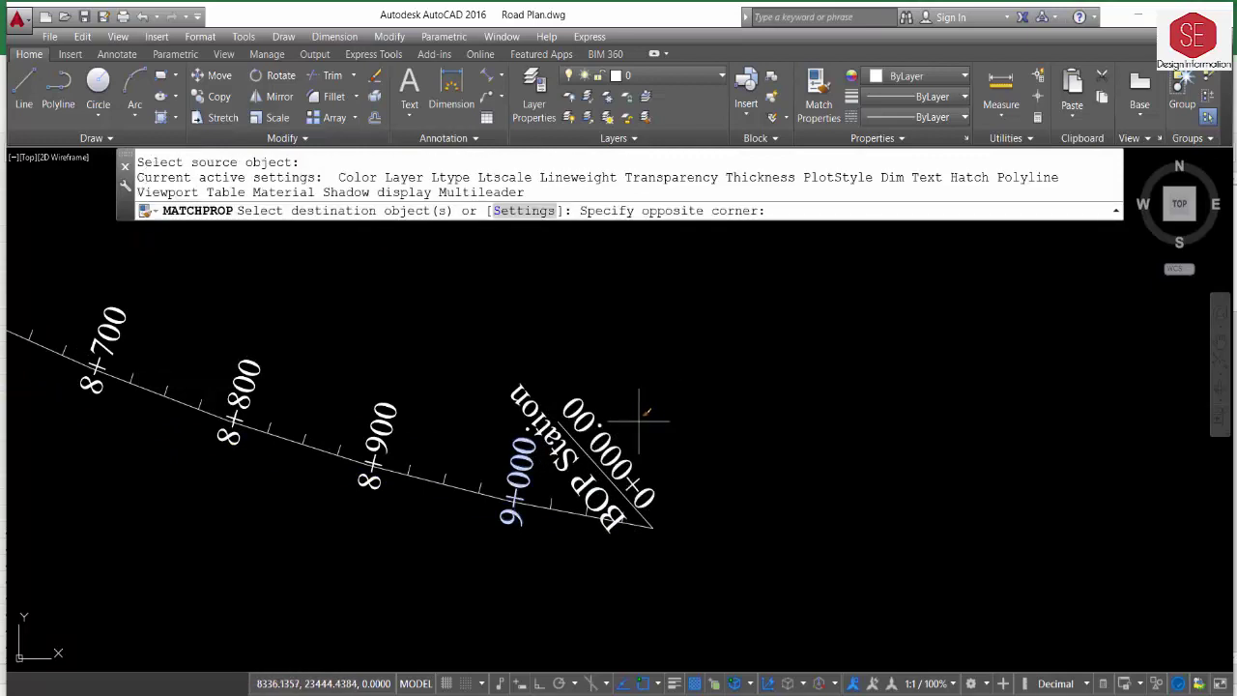
left_click(530, 507)
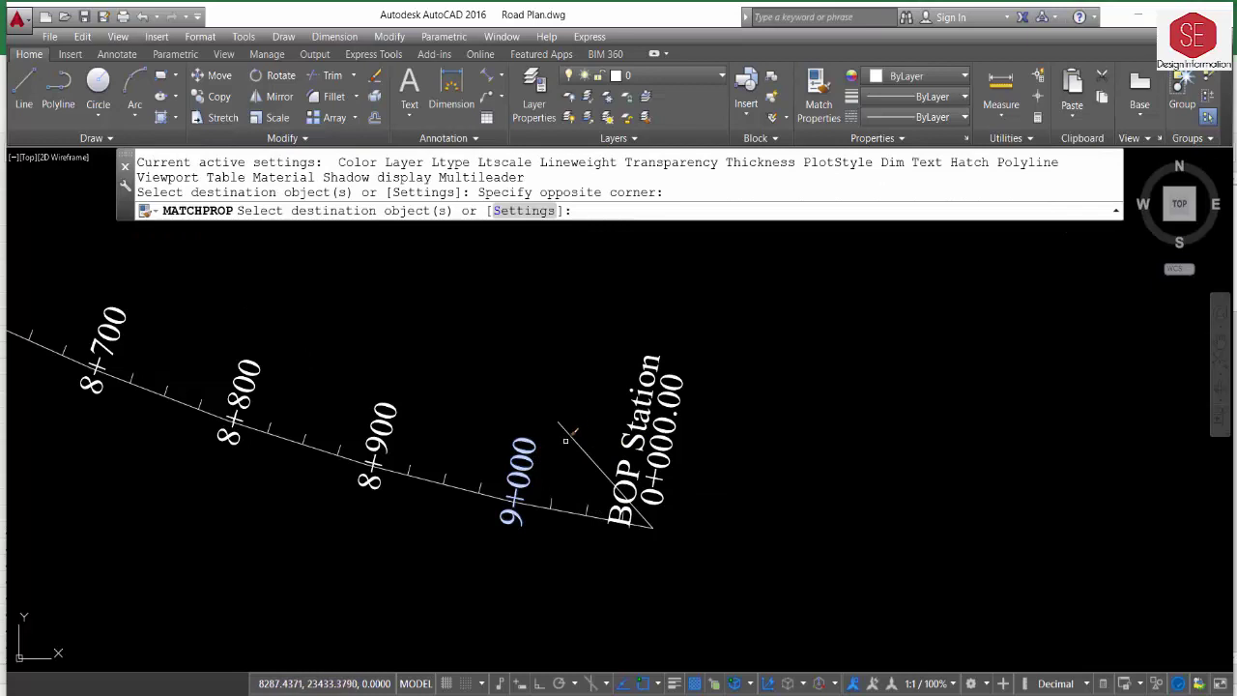
key("Escape")
Grip-stretch the end tick line so it extends farther out.
left_click(609, 483)
left_click(565, 437)
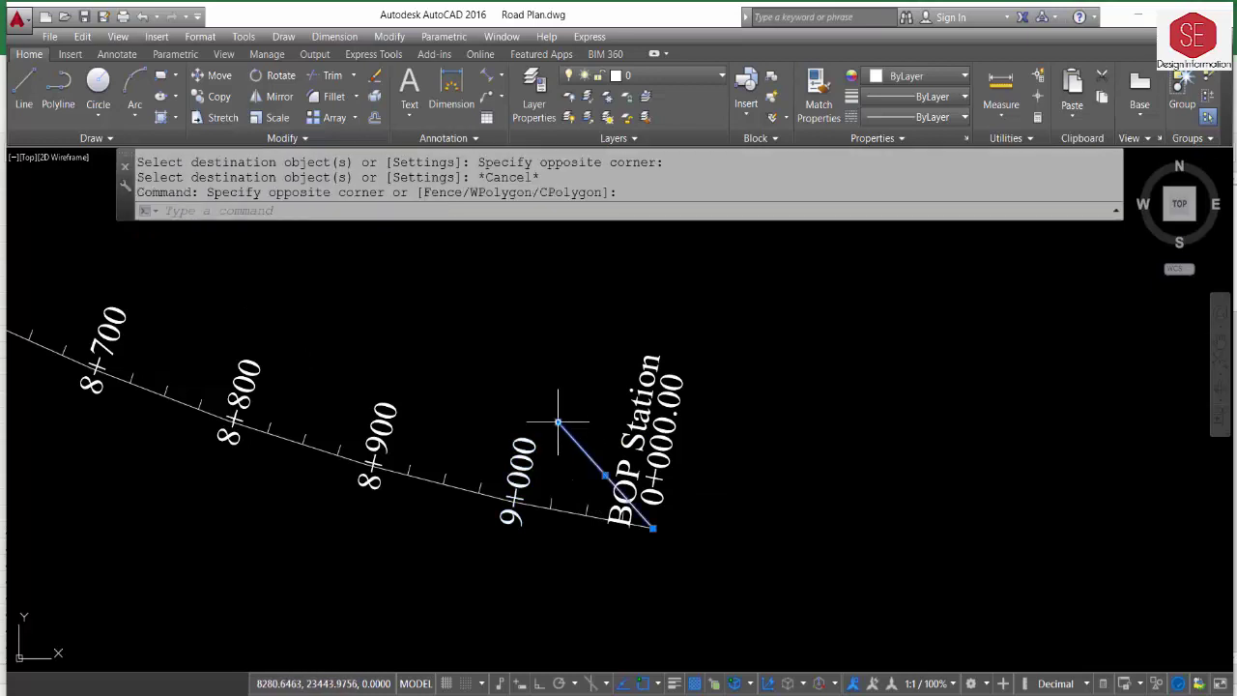
left_click(558, 422)
left_click(693, 343)
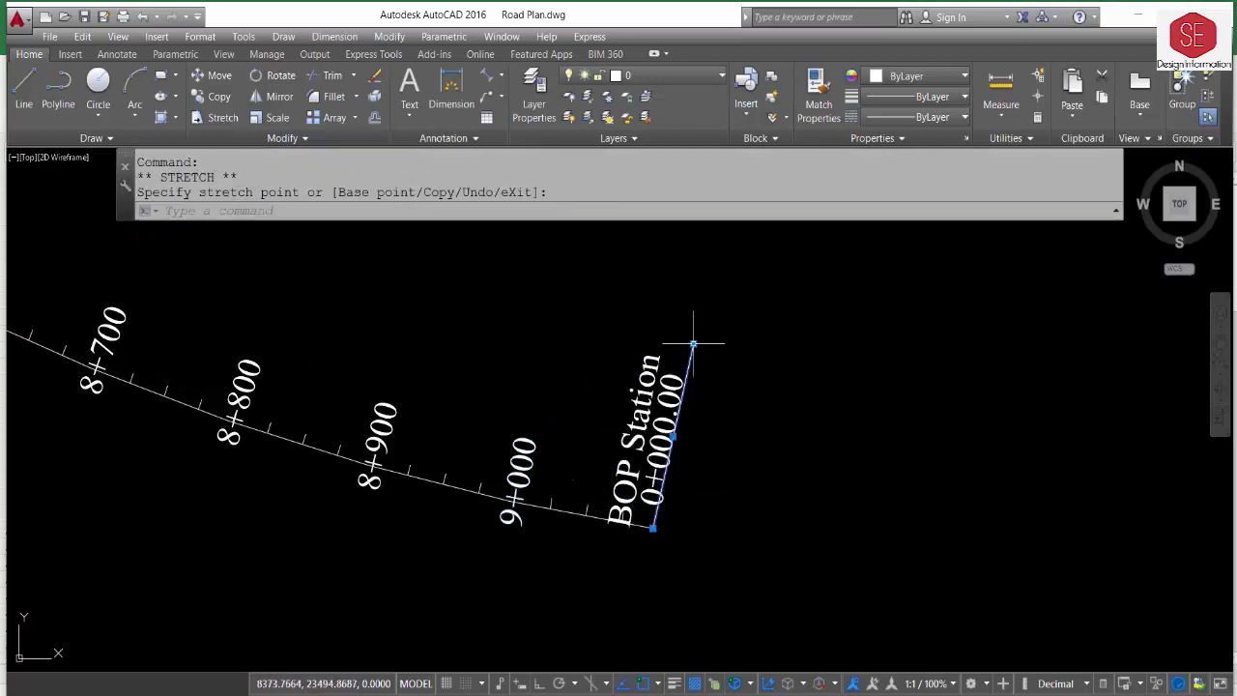
key("Escape")
Move the 0+000.00 and BOP Station labels beside the end tick line.
type("m")
key("Return")
left_click(665, 454)
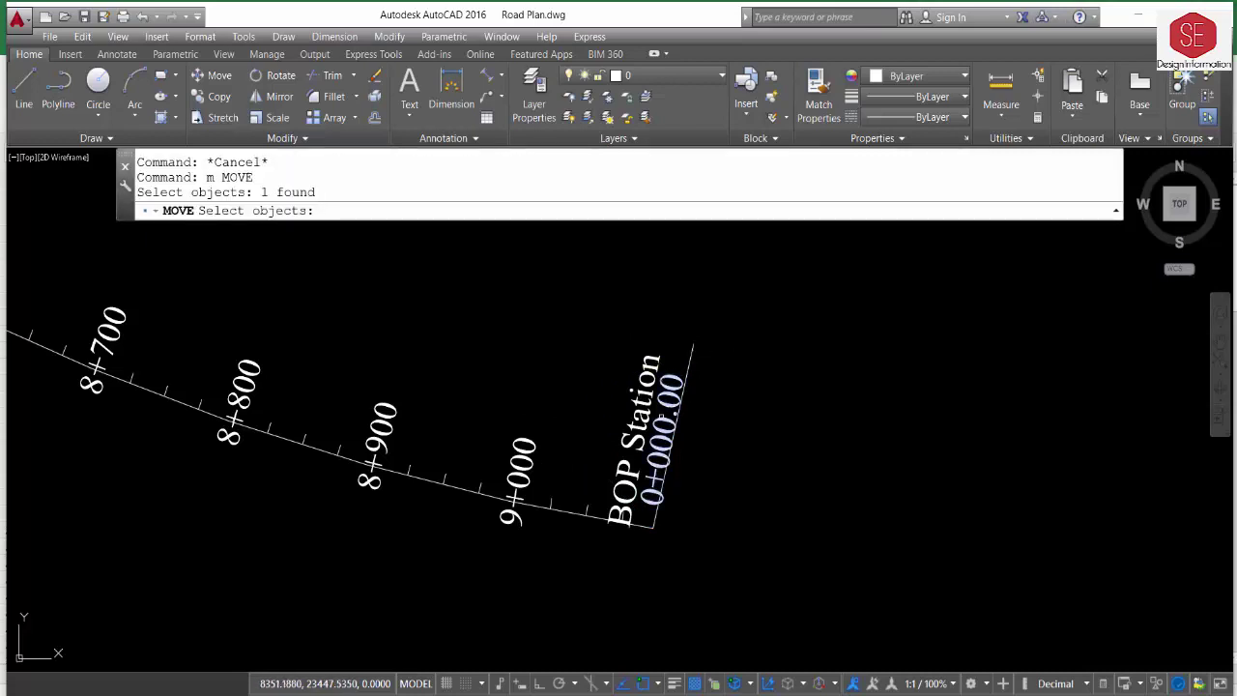
key("Return")
left_click(709, 433)
left_click(744, 430)
type("m")
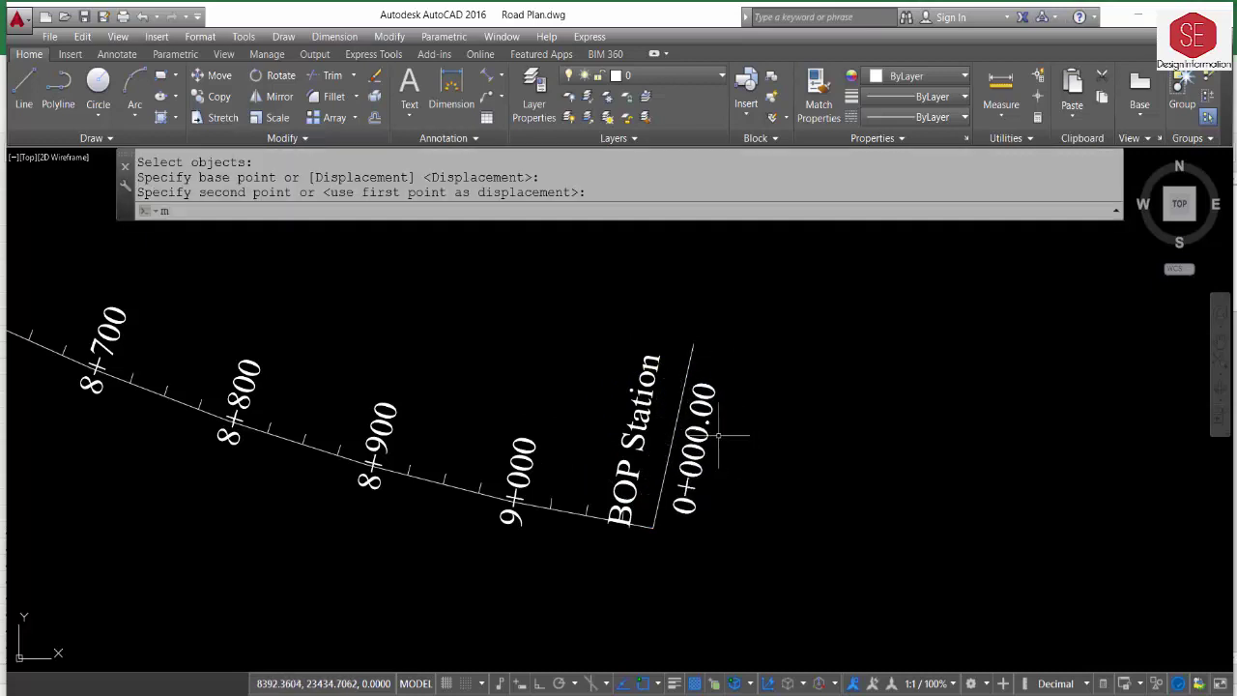
key("Return")
left_click(638, 440)
key("Return")
left_click(939, 516)
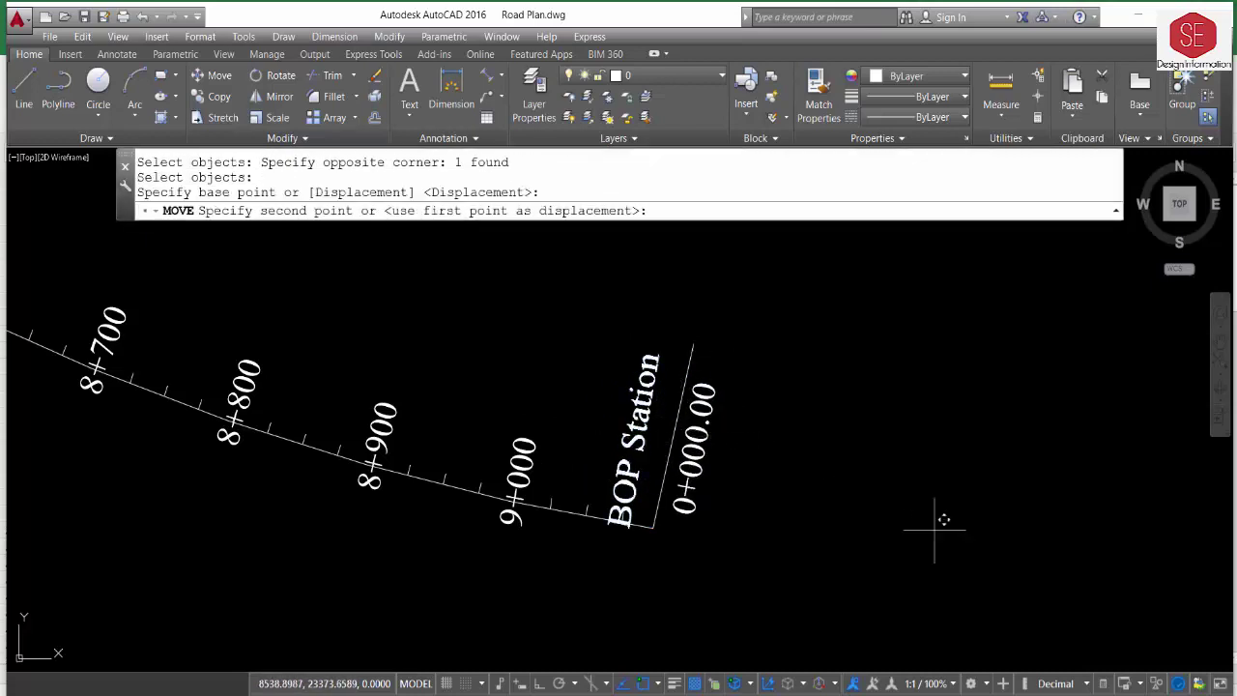
left_click(951, 521)
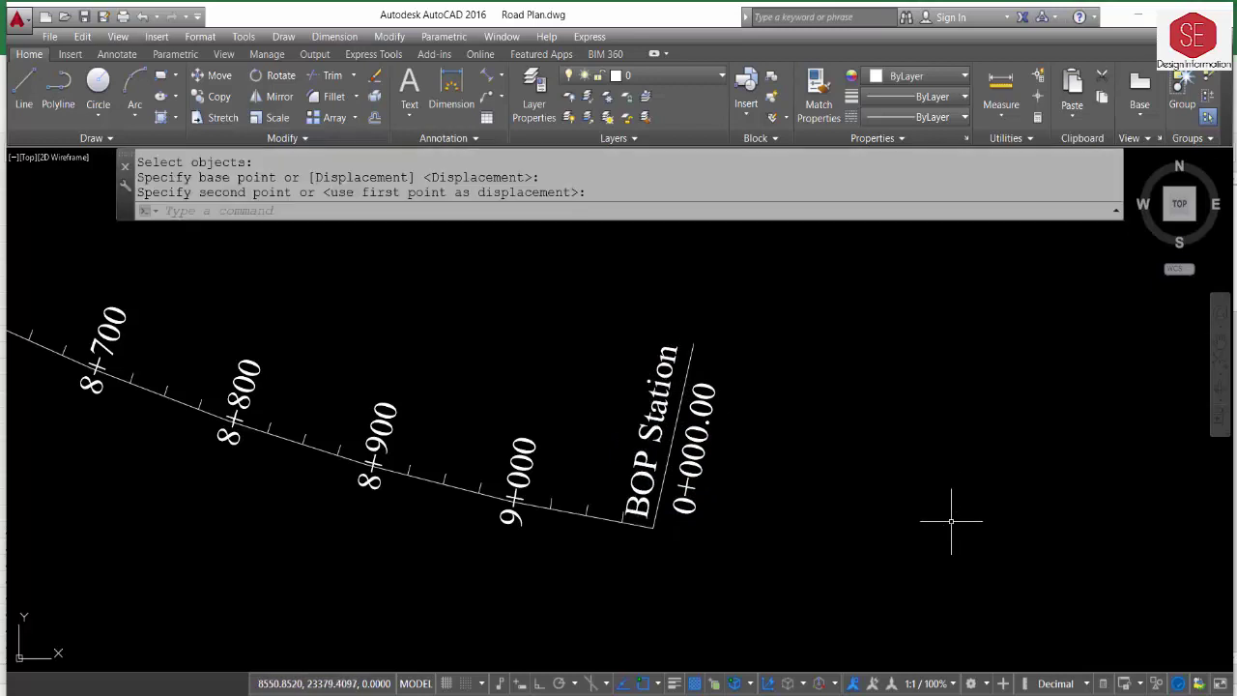
Change the label text from BOP Station to EOP Station, then look up chainage 9100 in A96.
double_click(653, 450)
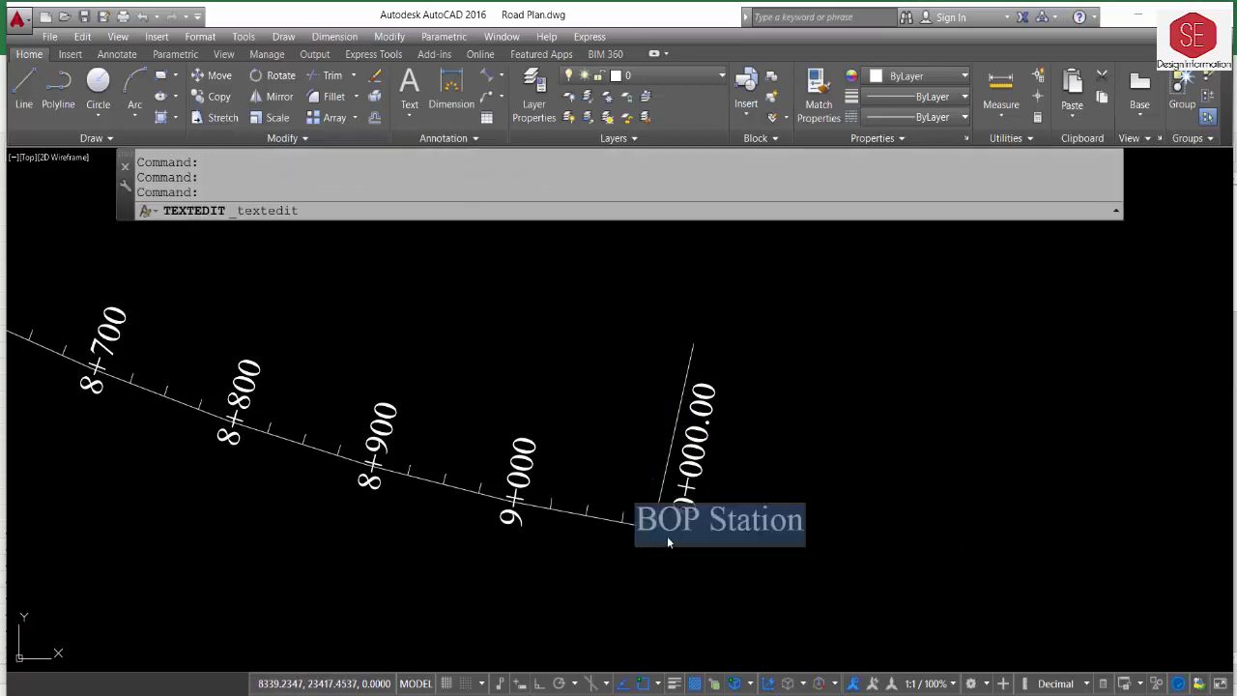
key("Home")
key("Delete")
type("E")
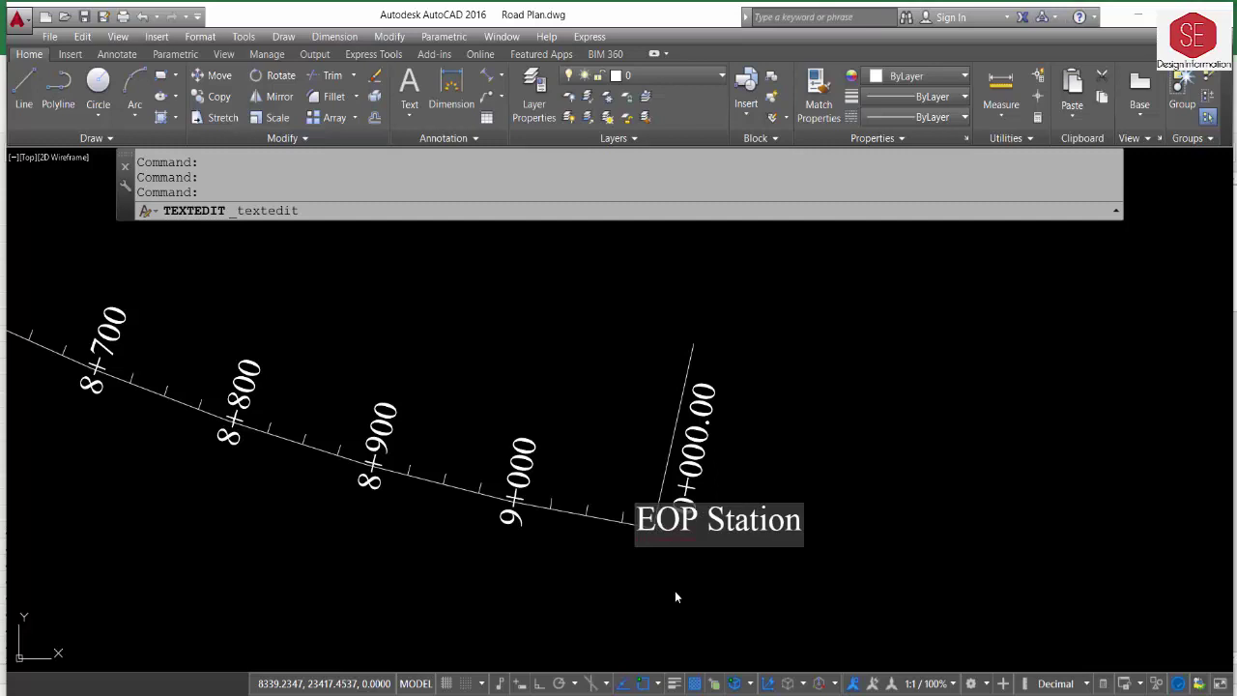
key("Return")
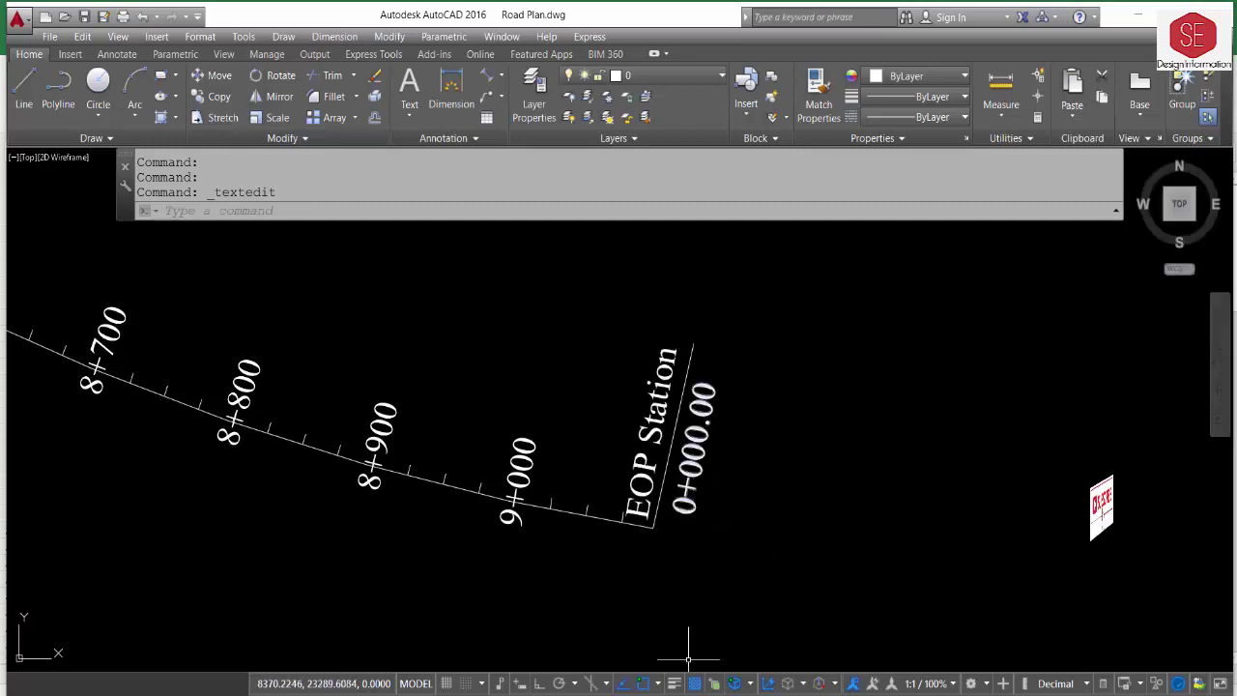
scroll(333, 519, "down", 7)
scroll(328, 513, "down", 8)
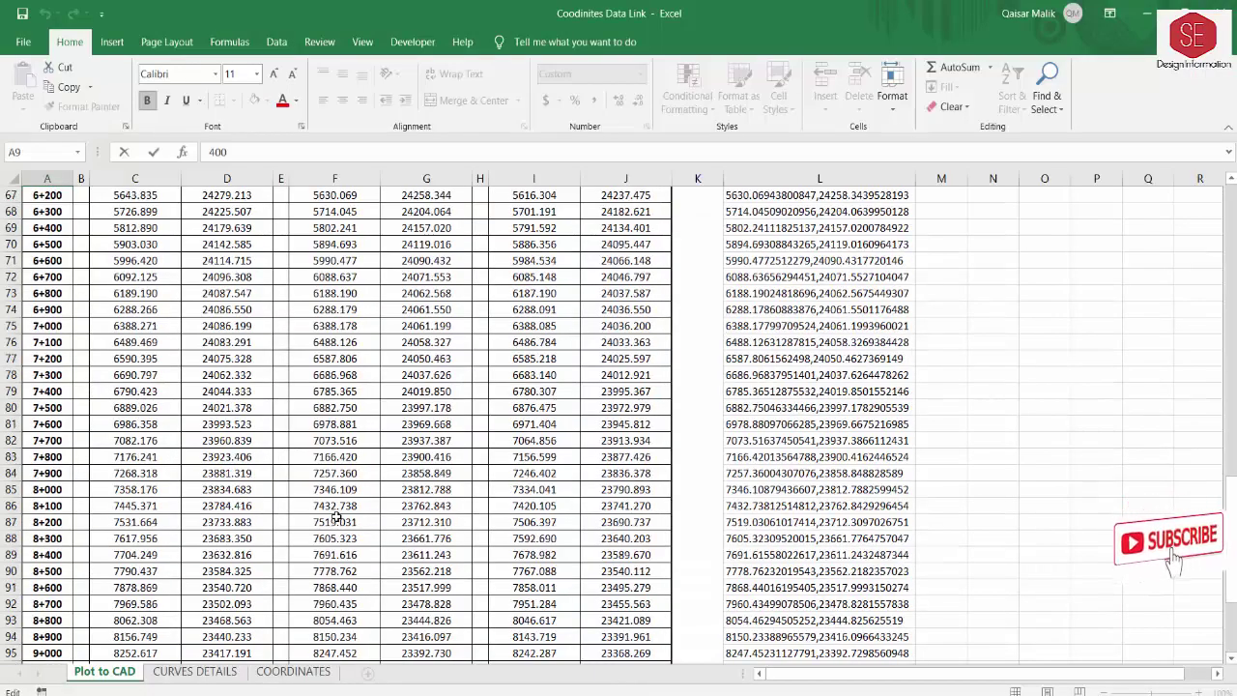
scroll(310, 497, "down", 7)
left_click(31, 279)
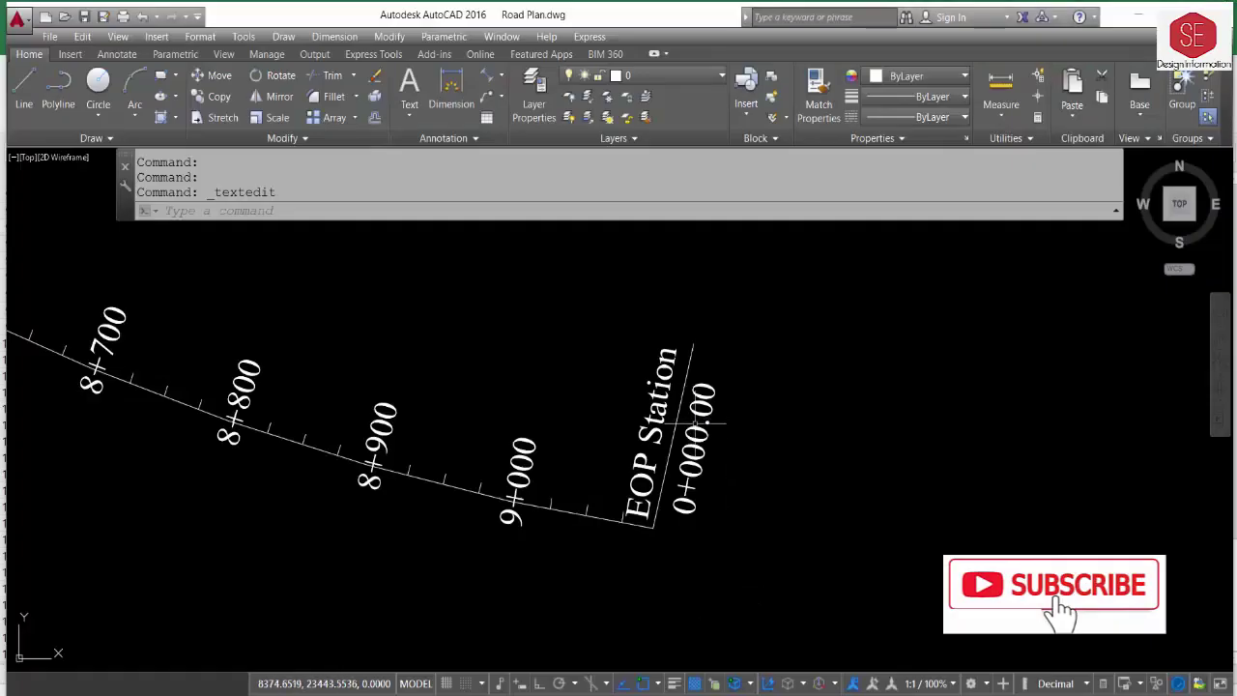
Change the end chainage label to 9+100.00.
type("9")
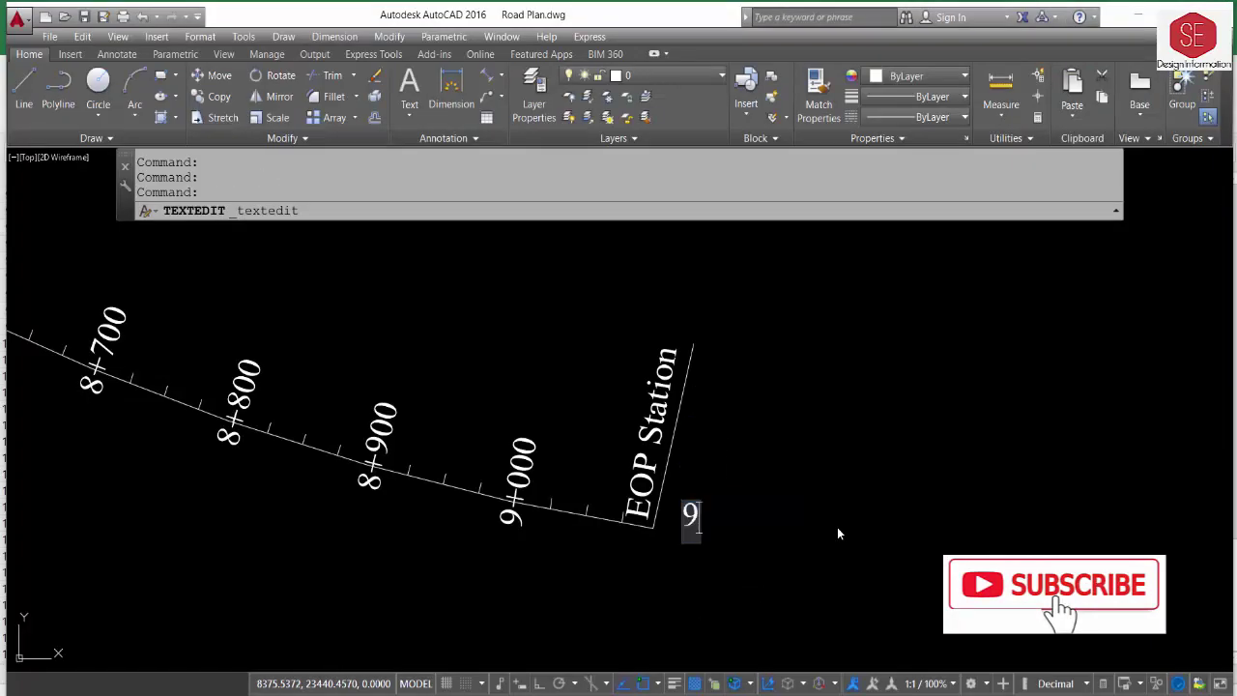
type("+100.0")
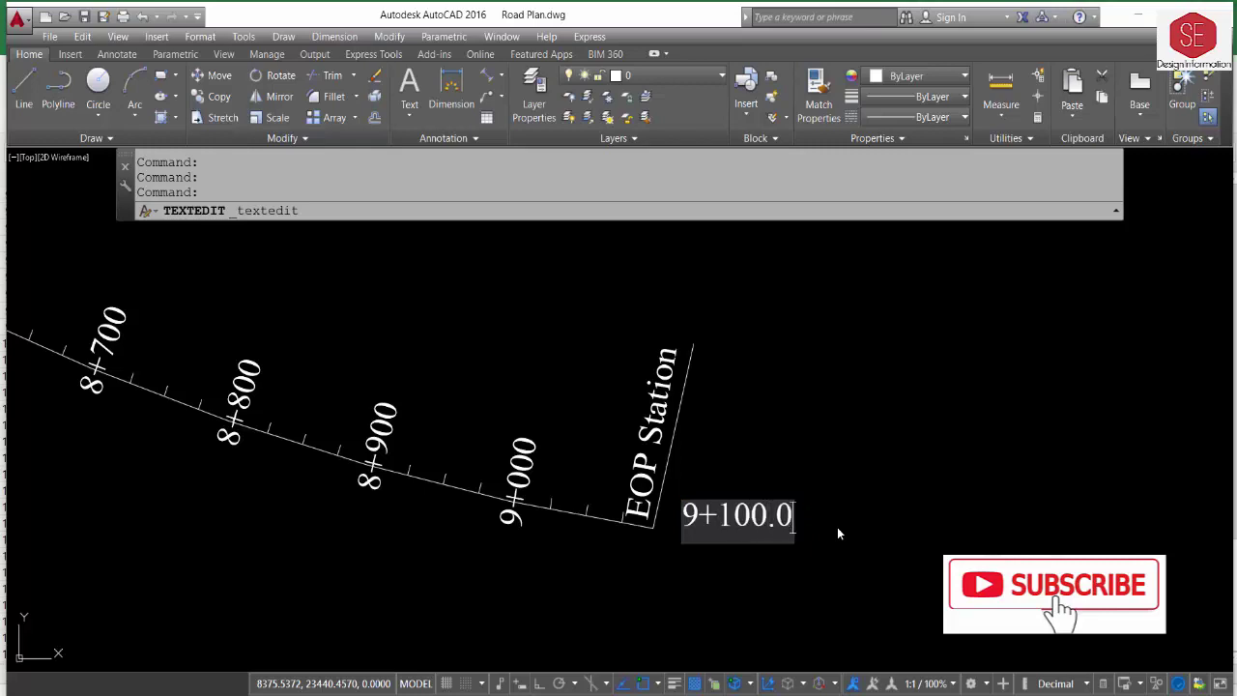
type("0")
left_click(838, 527)
key("Escape")
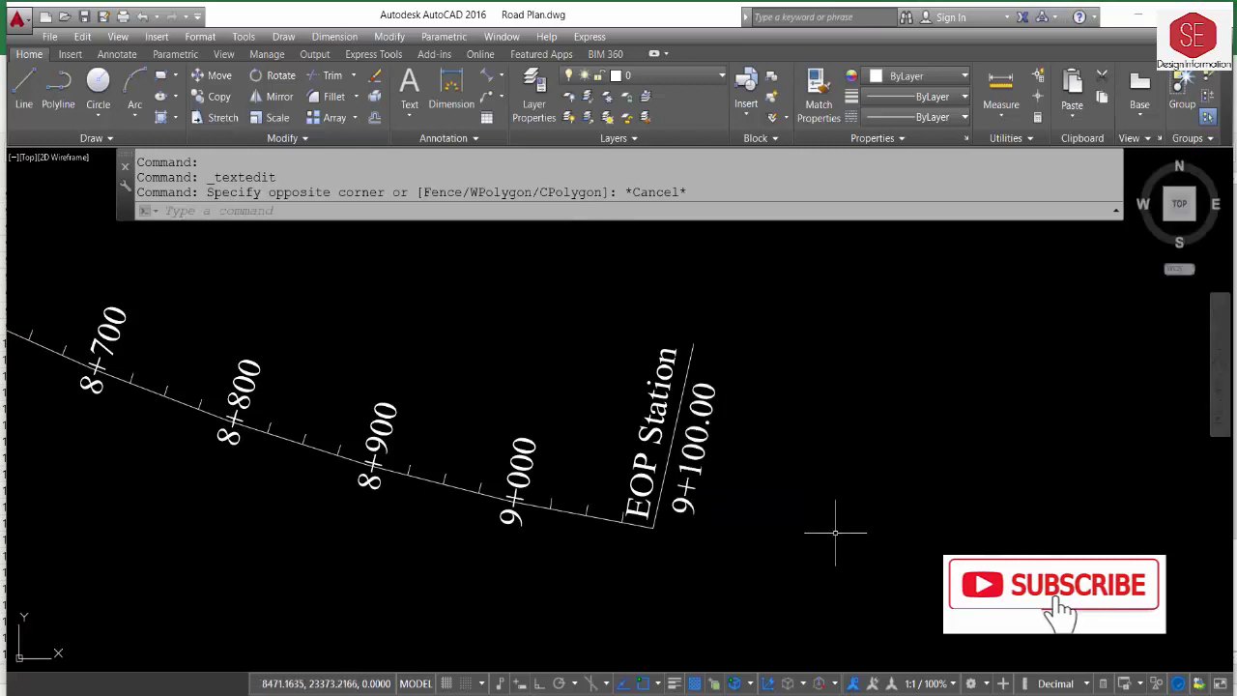
key("Tab")
type("m")
Move EOP Station closer to the end tick line and rotate it parallel to the line.
key("Return")
left_click(672, 472)
key("Return")
left_click(882, 508)
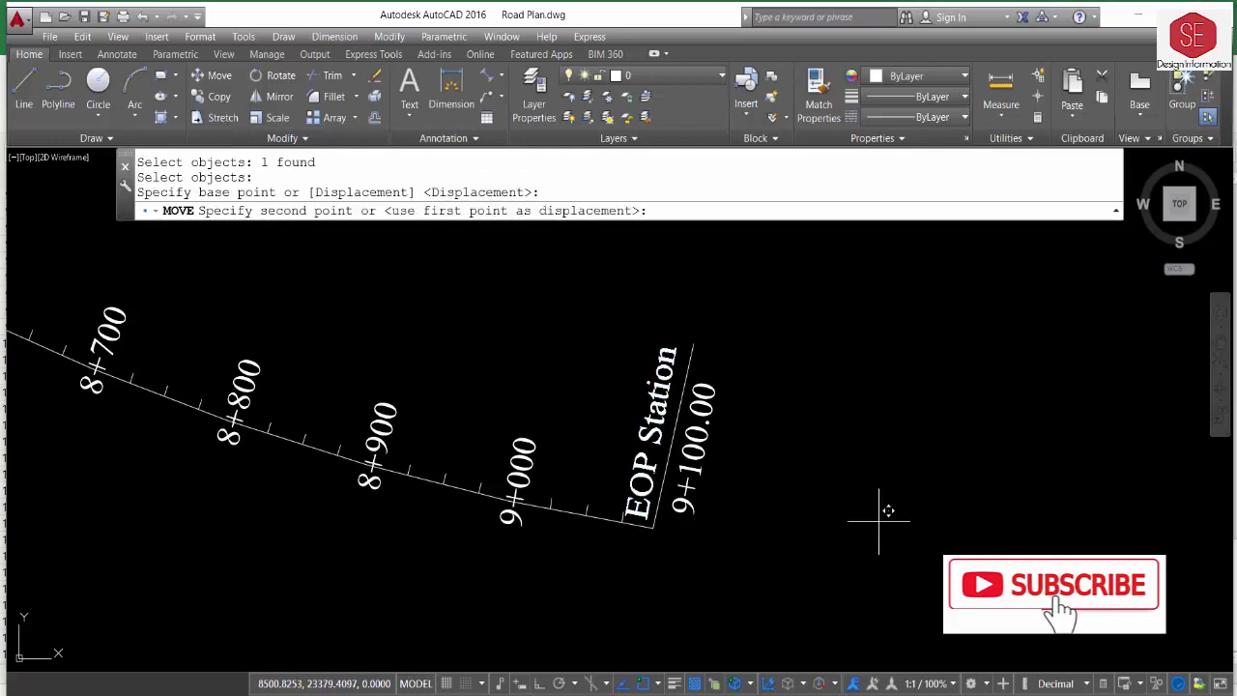
left_click(886, 502)
type("RO")
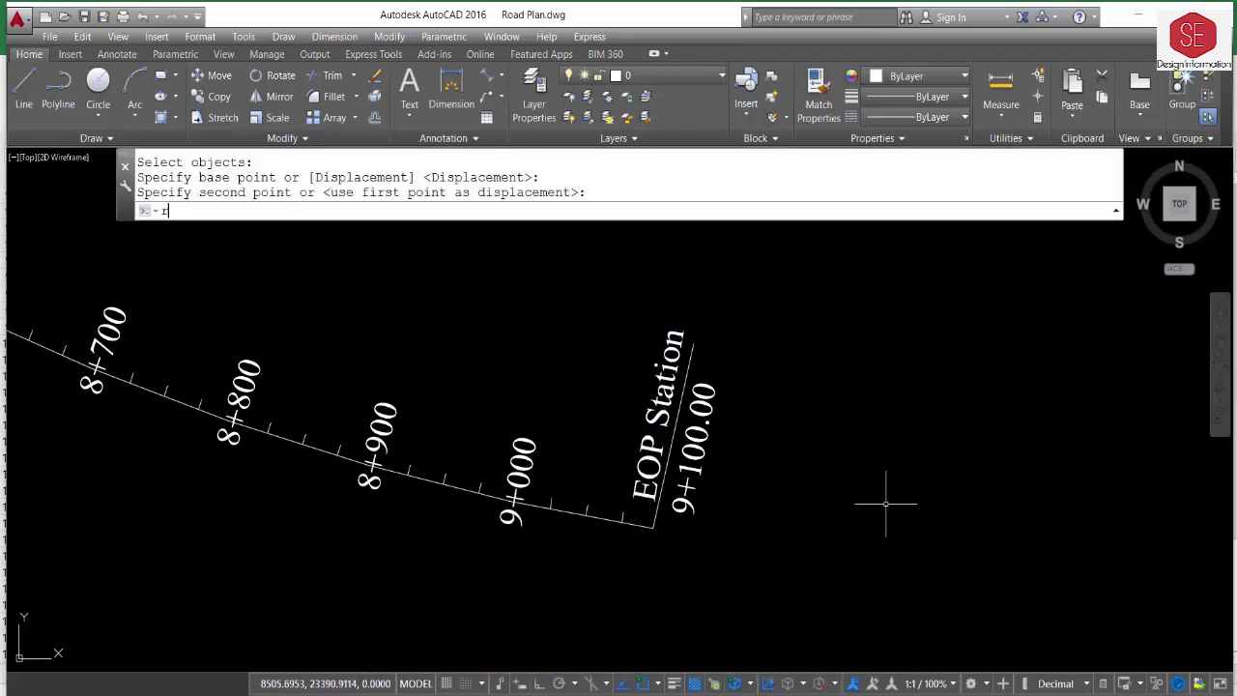
key("Return")
left_click(656, 494)
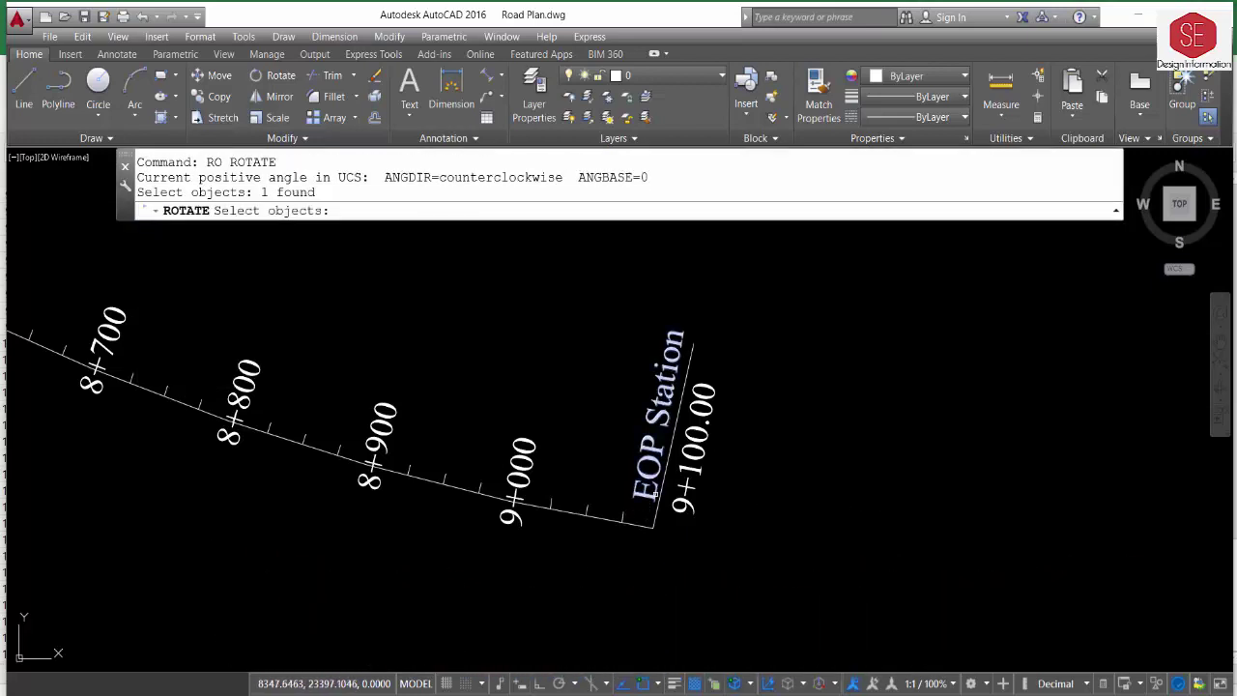
key("Return")
left_click(841, 521)
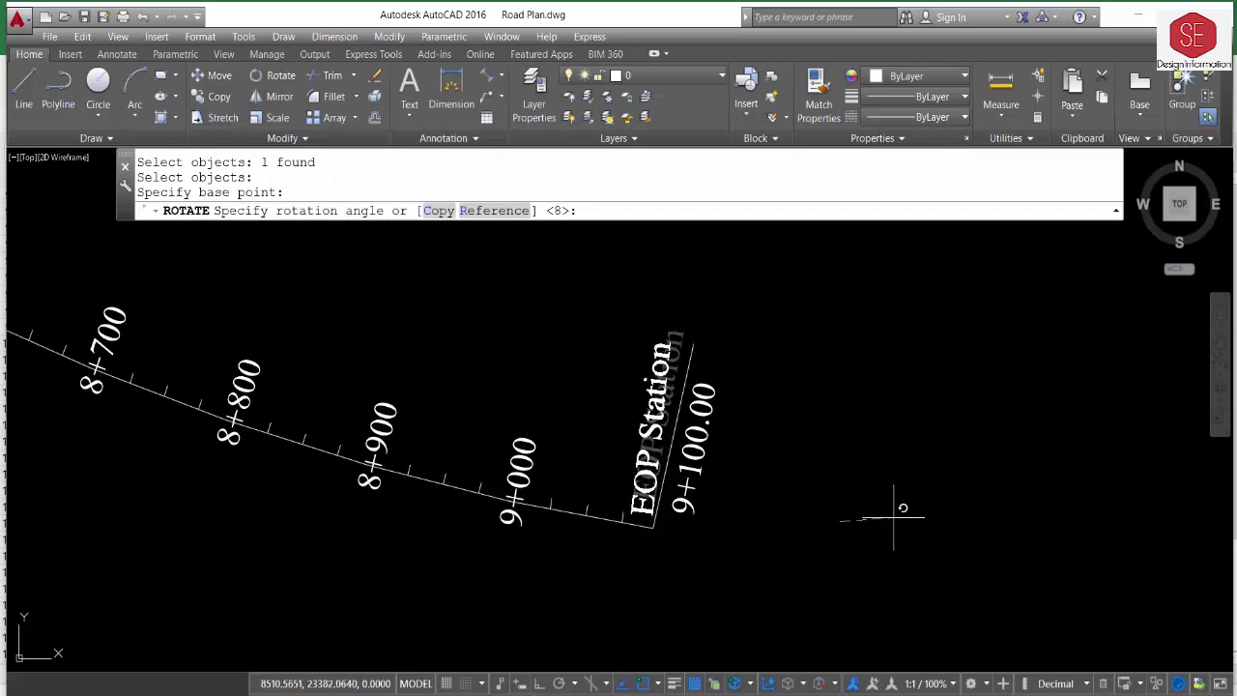
left_click(897, 522)
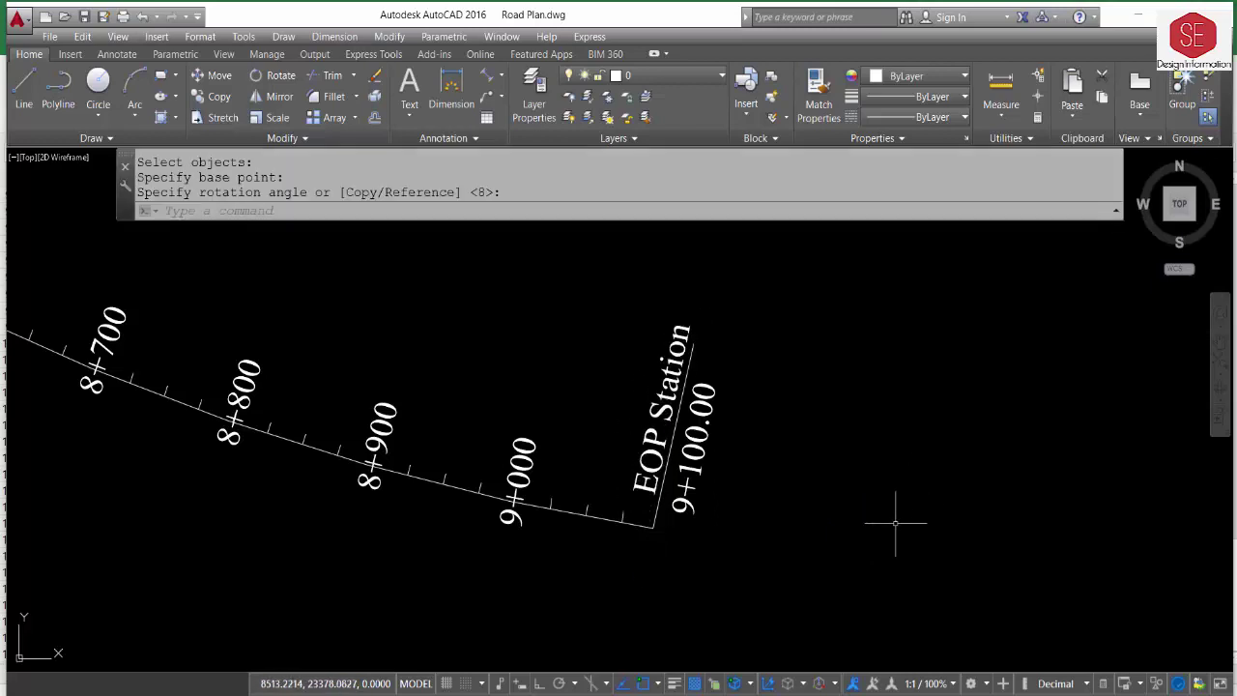
Zoom out and pan along the alignment toward its curve.
scroll(935, 493, "down", 8)
key("Escape")
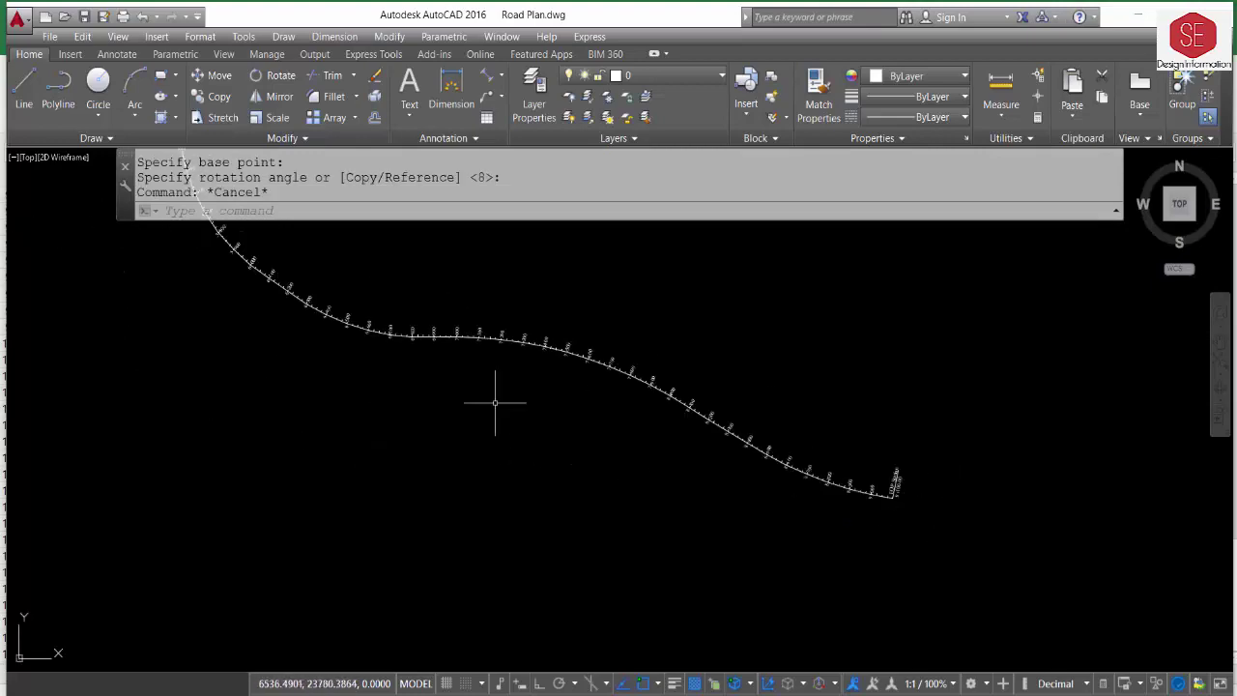
scroll(600, 363, "up", 5)
scroll(580, 464, "down", 6)
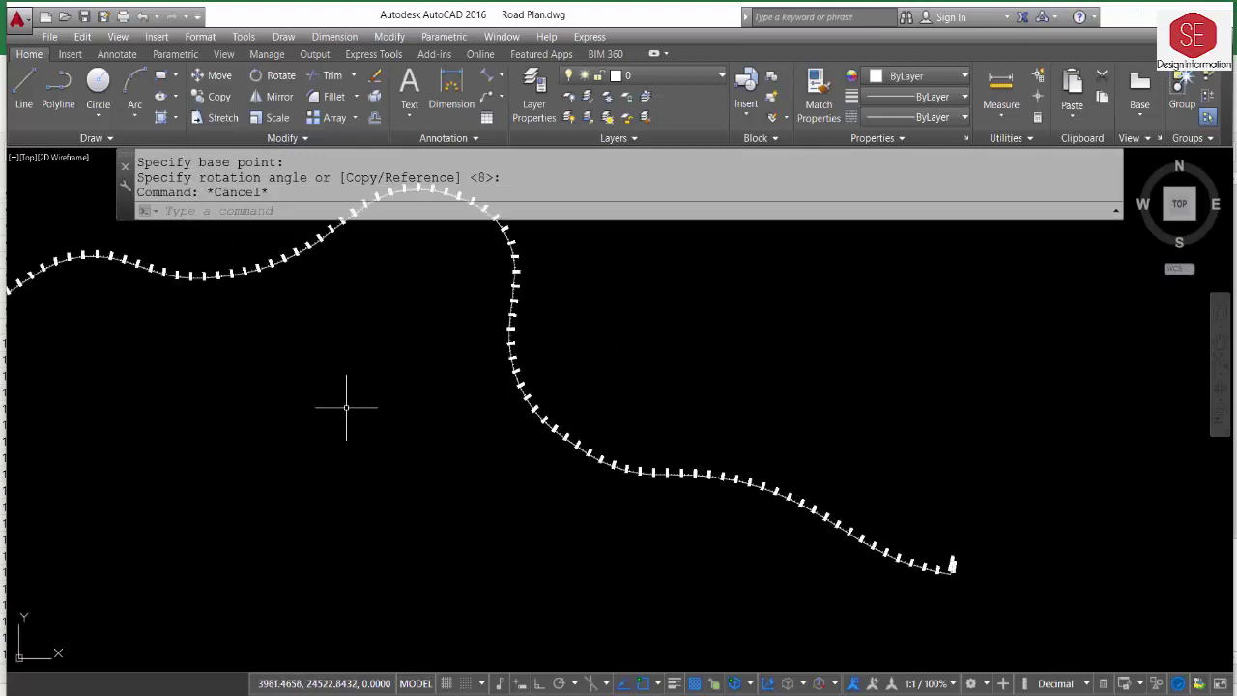
middle_click_drag(345, 409, 932, 501)
scroll(508, 440, "up", 2)
scroll(541, 425, "up", 3)
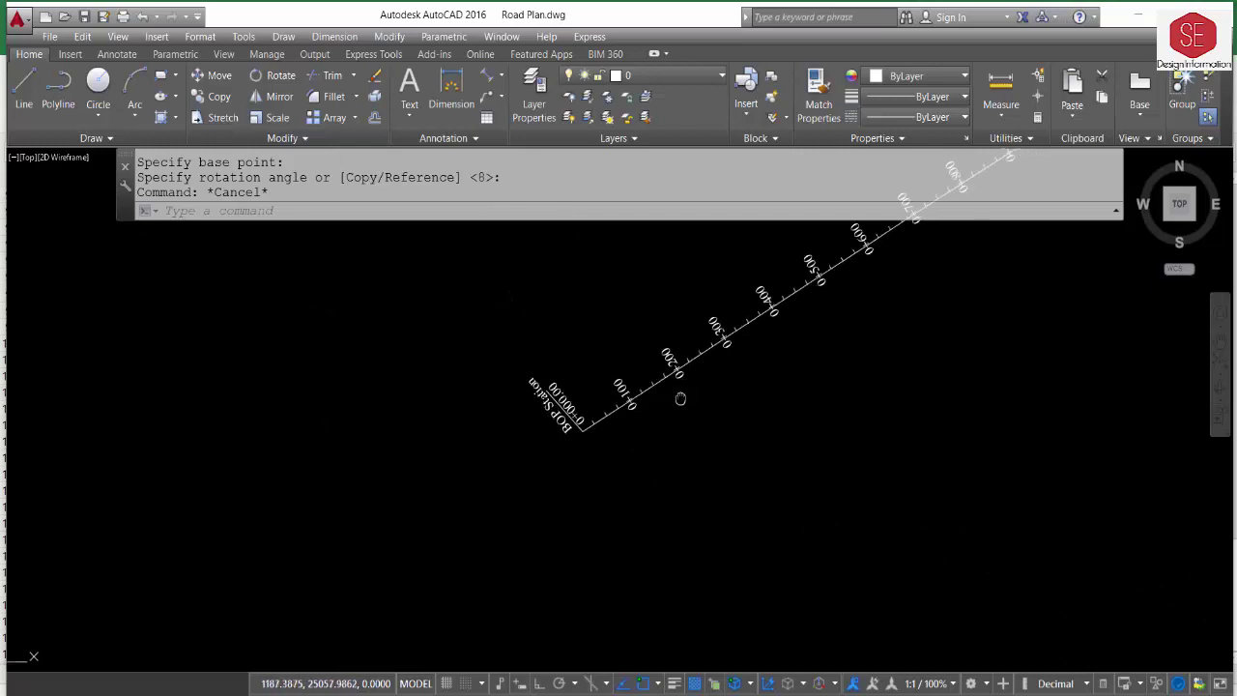
middle_click_drag(677, 395, 129, 629)
scroll(454, 474, "down", 2)
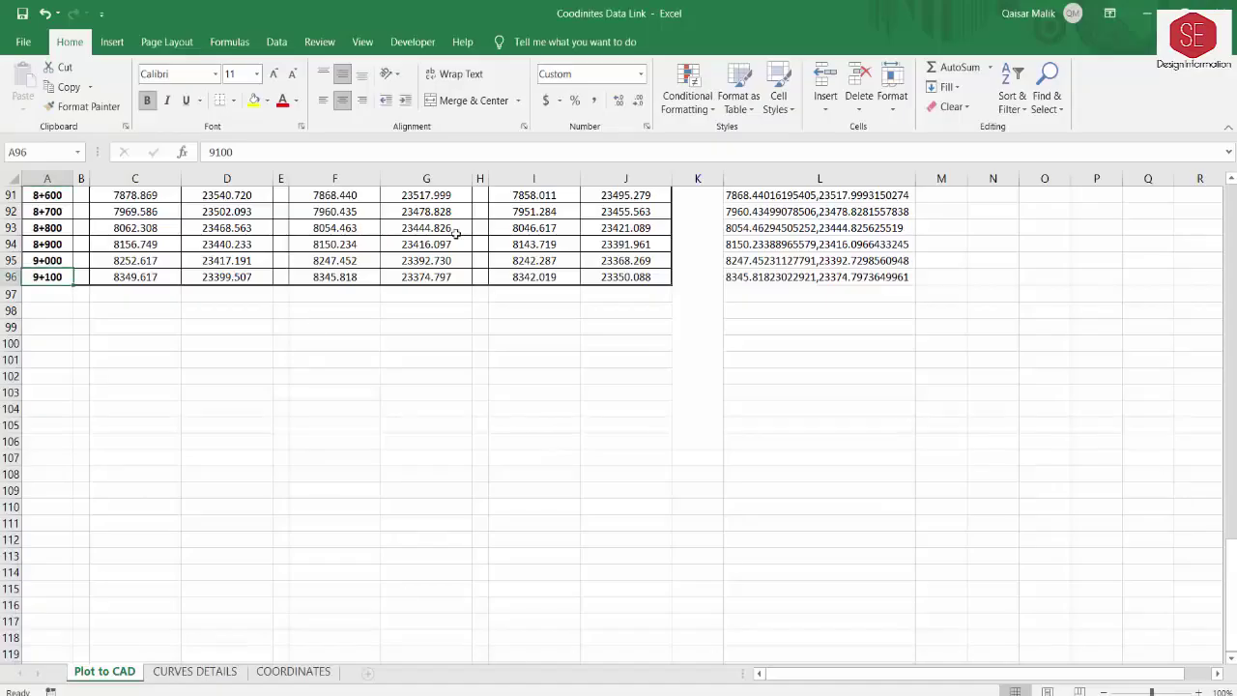
scroll(557, 342, "up", 4)
Check the right (25) and left (-25) offset values, then start OFFSET with O.
scroll(558, 342, "up", 10)
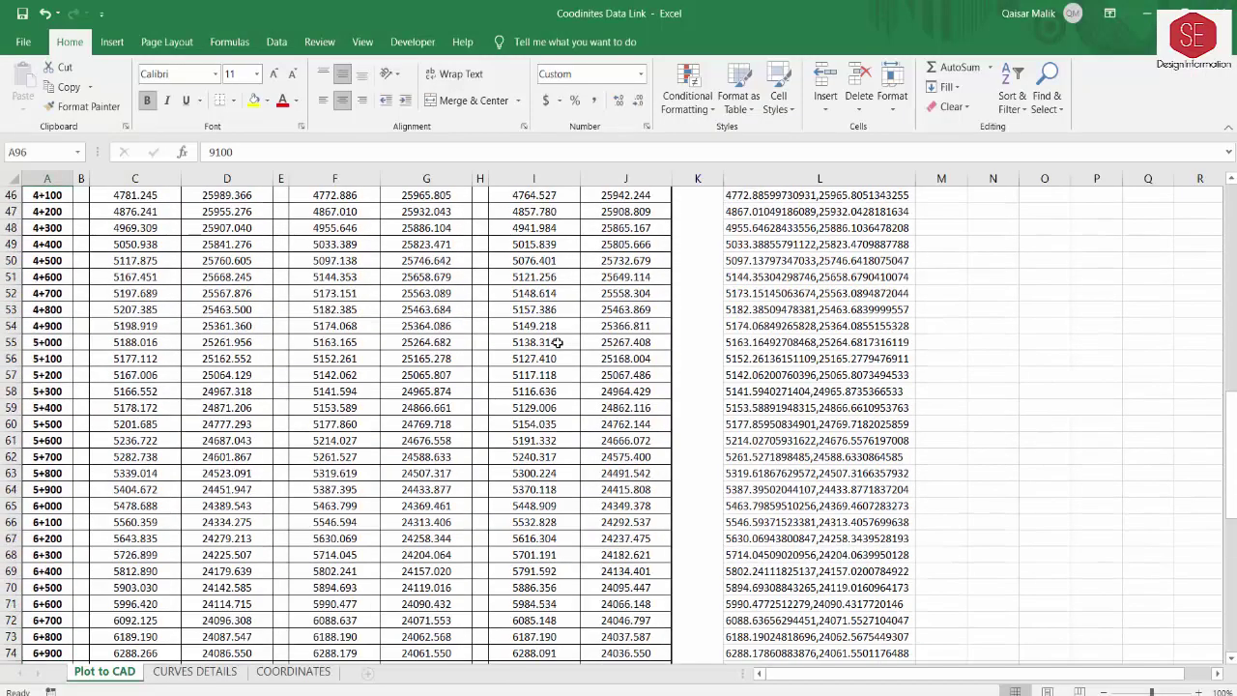
scroll(557, 342, "up", 10)
scroll(558, 342, "up", 6)
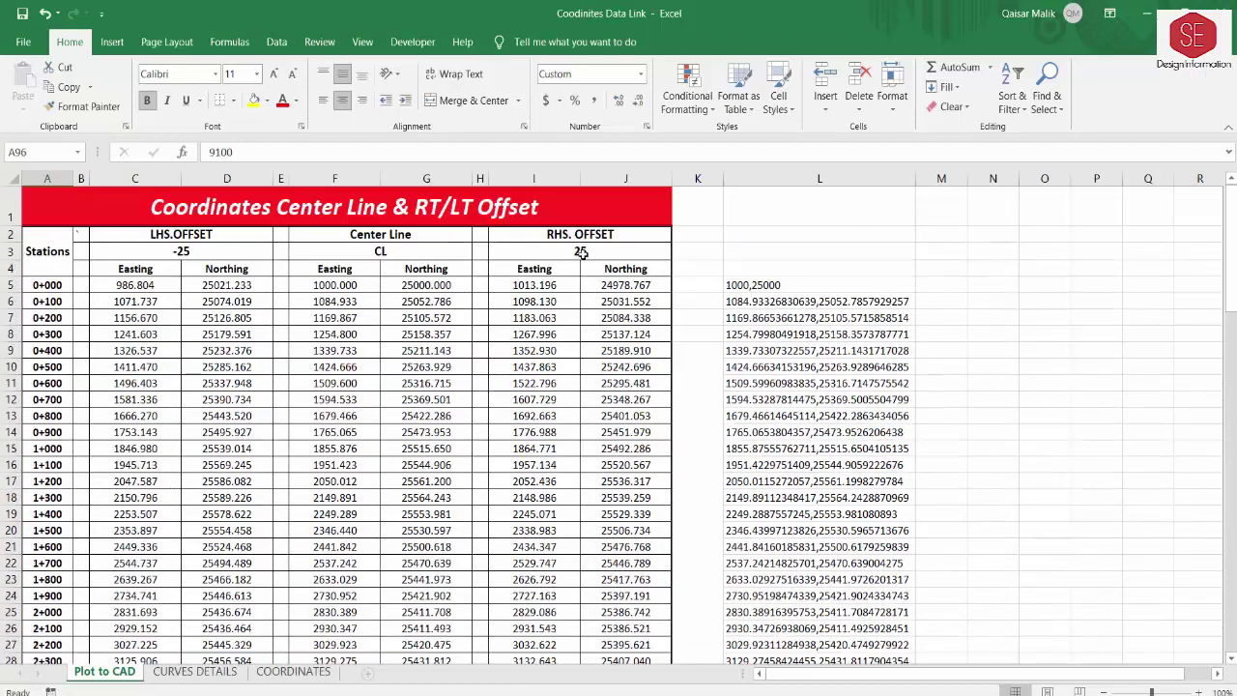
left_click(580, 251)
left_click(222, 254)
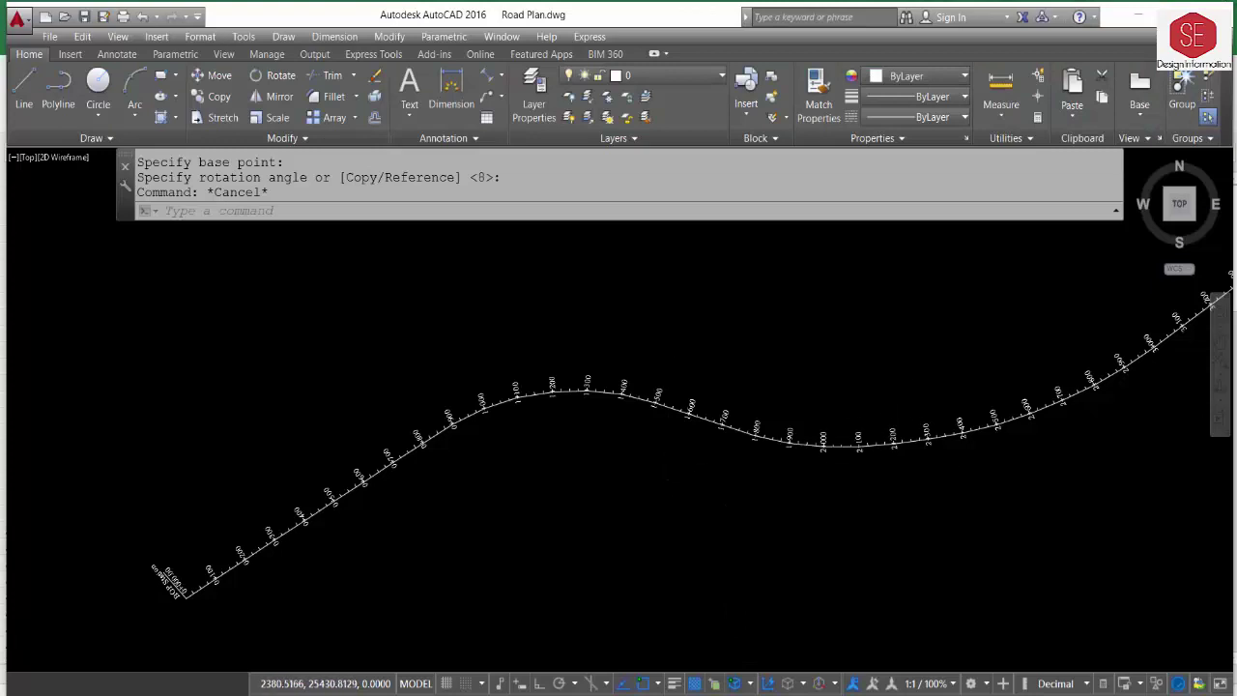
scroll(428, 475, "up", 1)
scroll(457, 478, "up", 3)
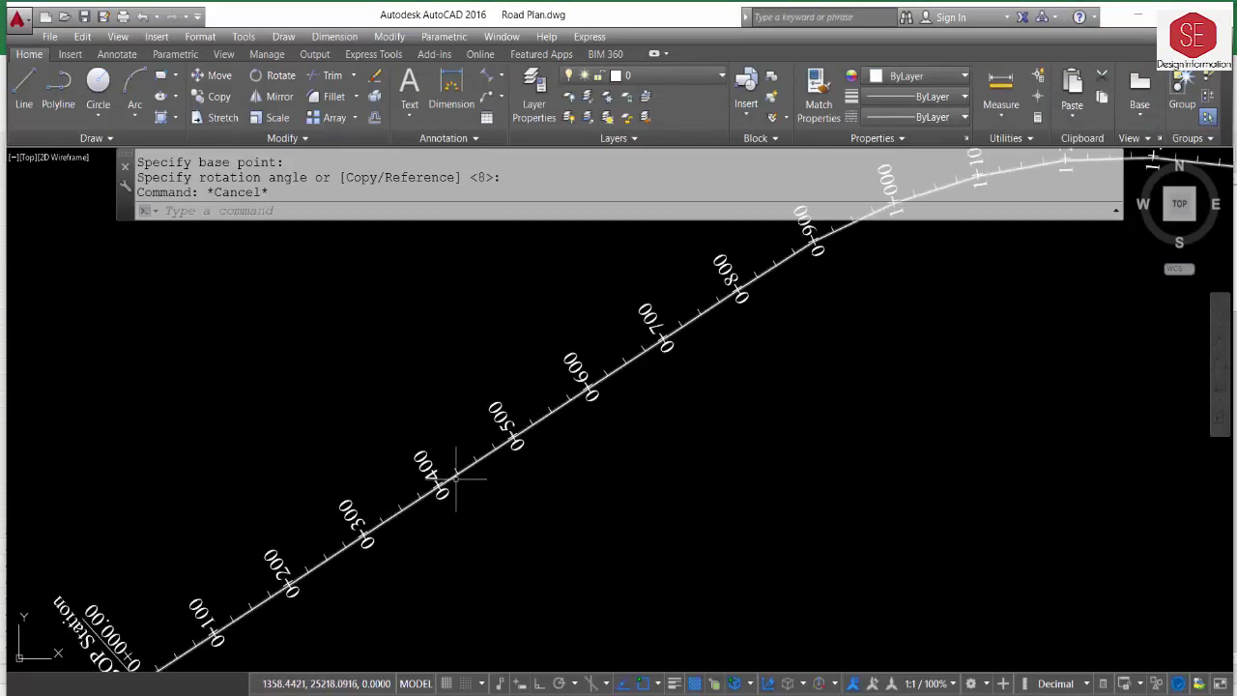
scroll(483, 485, "up", 2)
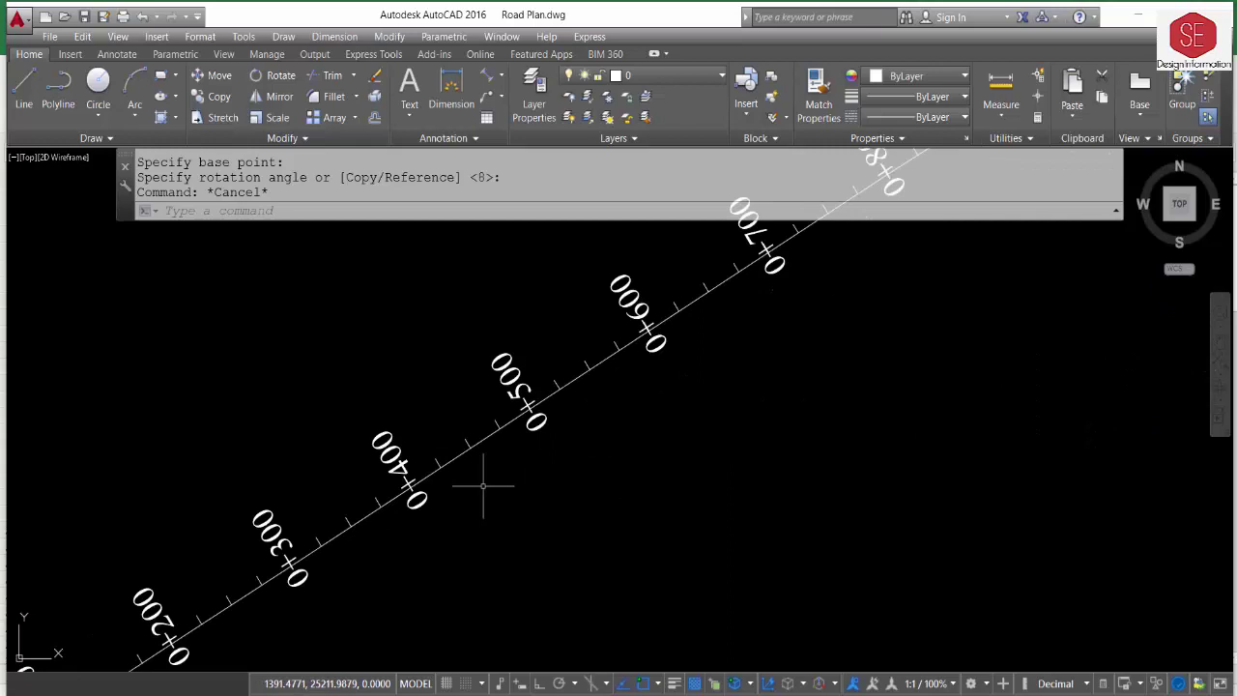
type("O")
key("Return")
Offset the centerline 3 units to each side.
type("3")
key("Return")
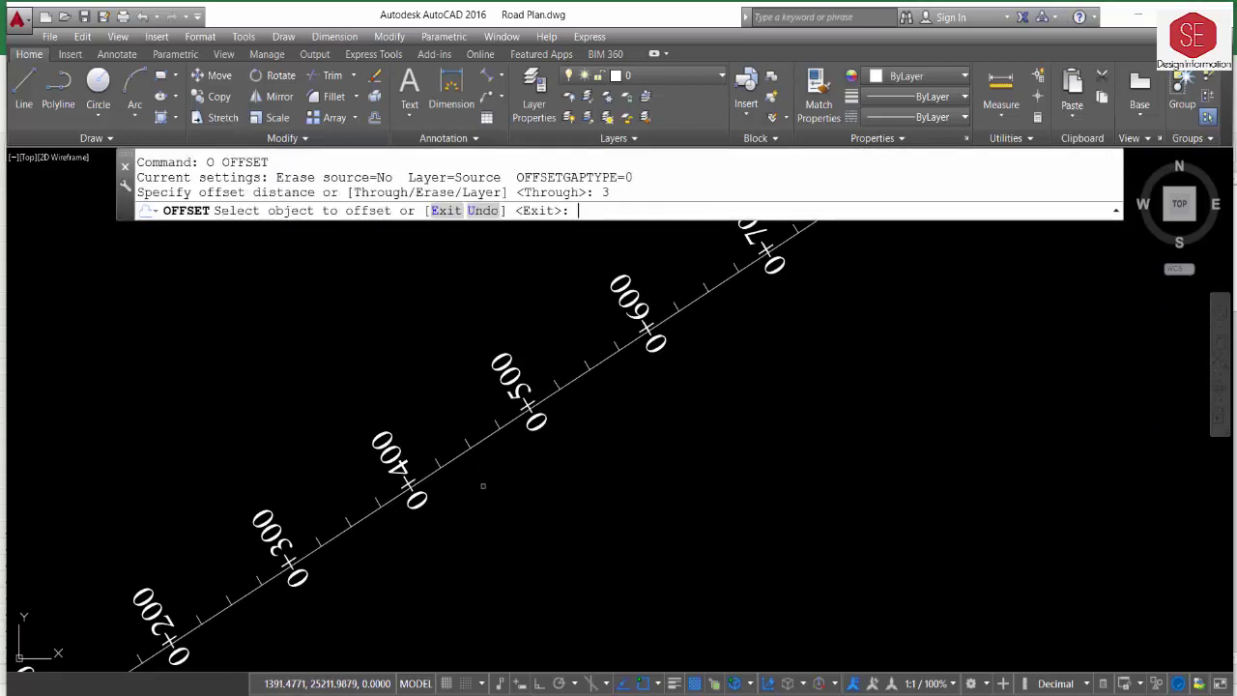
left_click(459, 453)
left_click(447, 430)
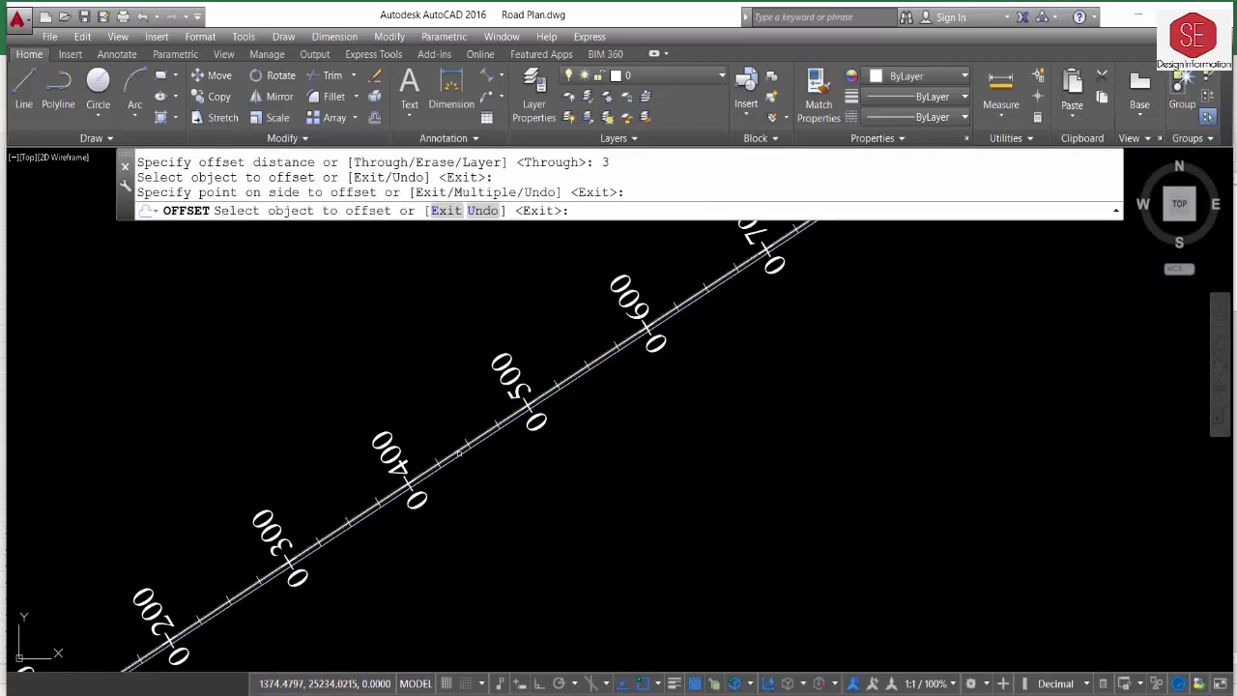
left_click(455, 453)
left_click(503, 502)
key("Return")
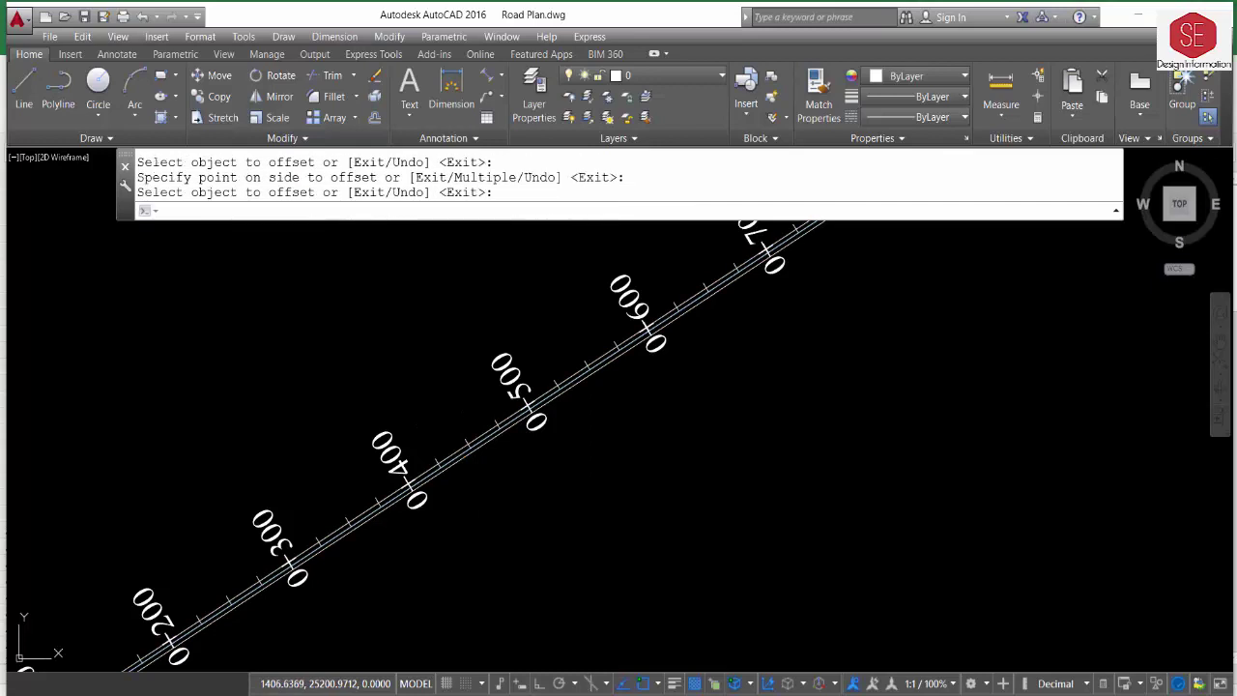
type("36.5")
Create three successive parallel lines 36.5 units apart below the centerline.
key("Return")
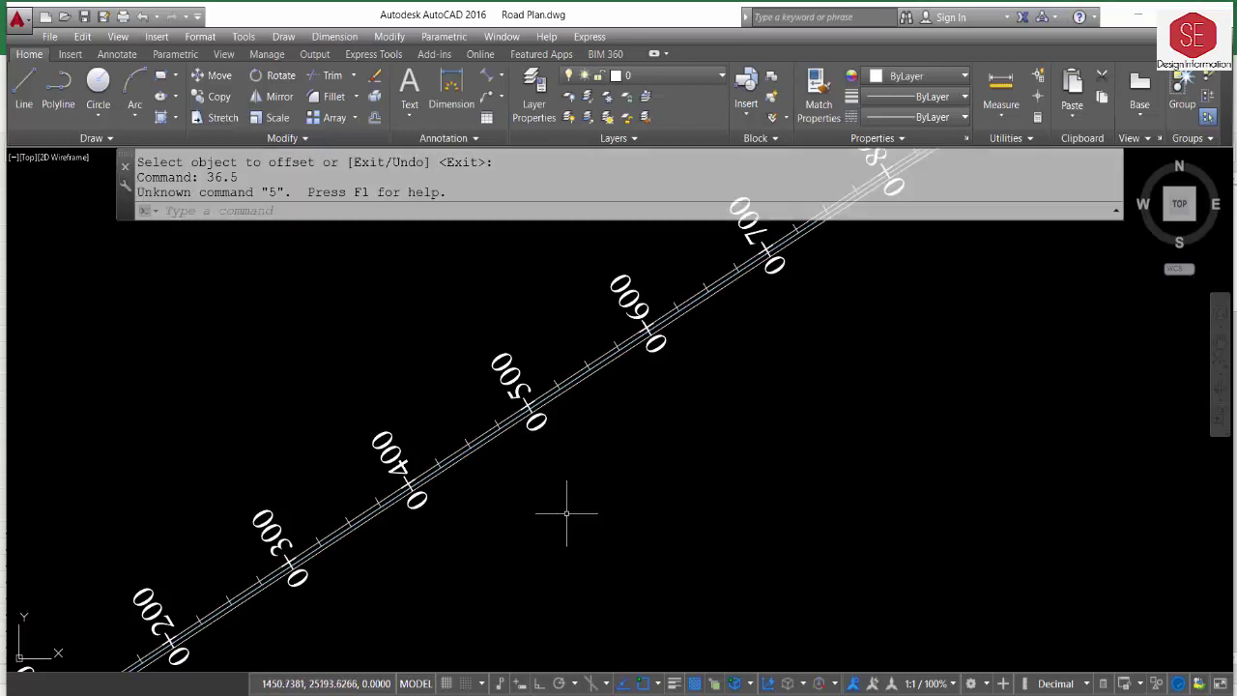
type("o")
key("Return")
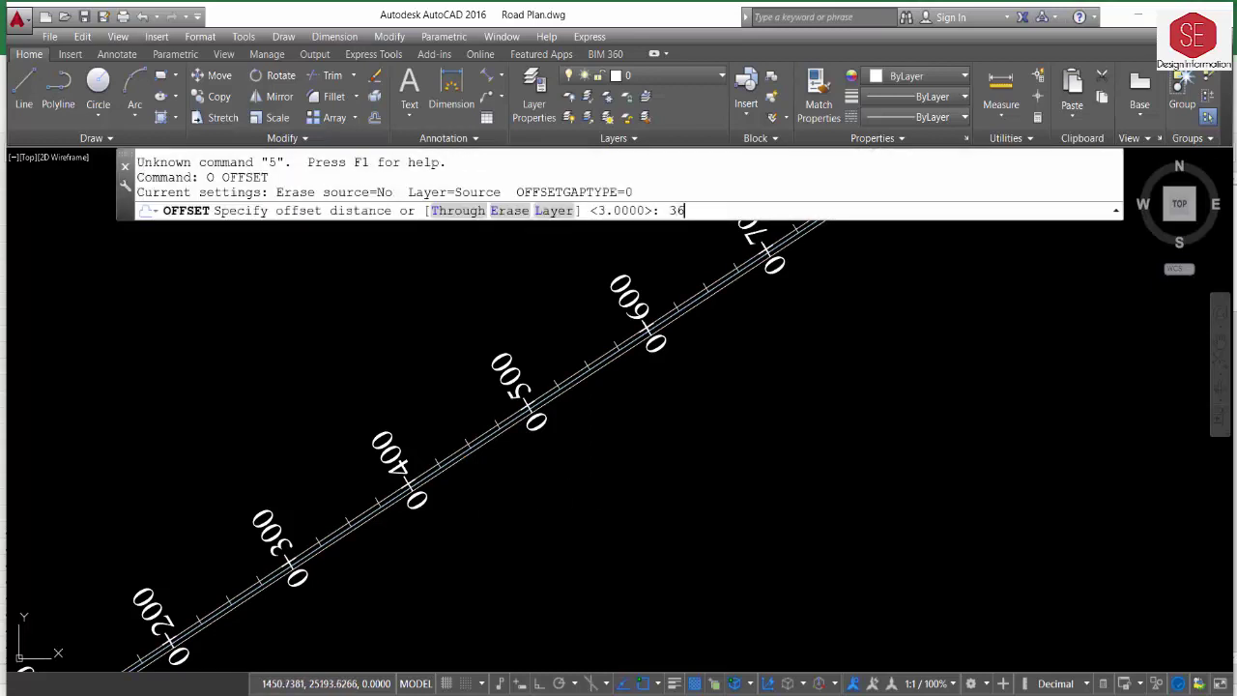
type(".5")
key("Return")
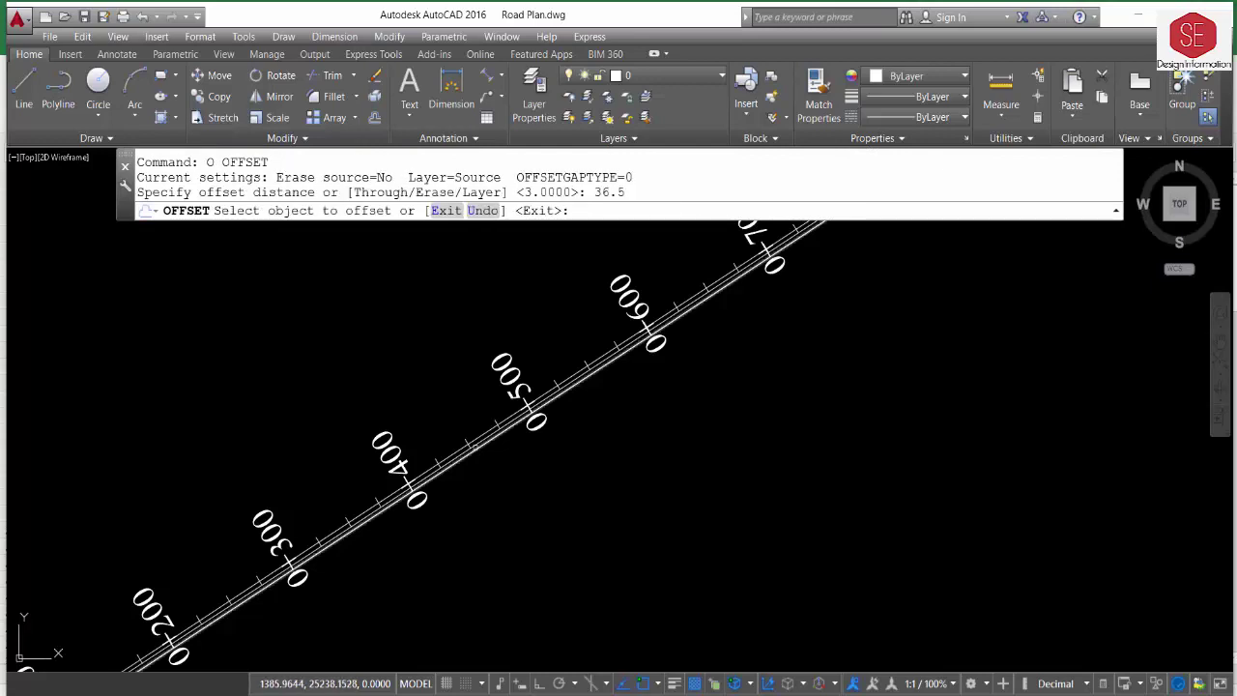
left_click(477, 450)
left_click(514, 492)
left_click(513, 489)
left_click(558, 534)
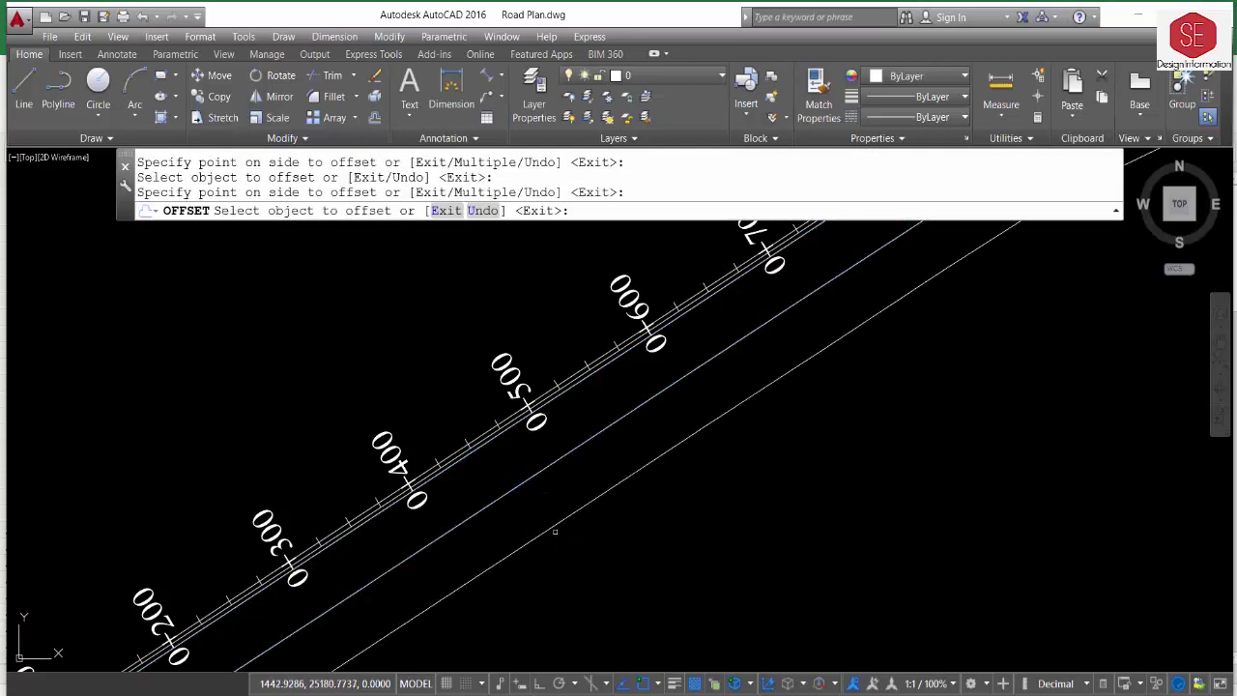
left_click(554, 528)
left_click(583, 552)
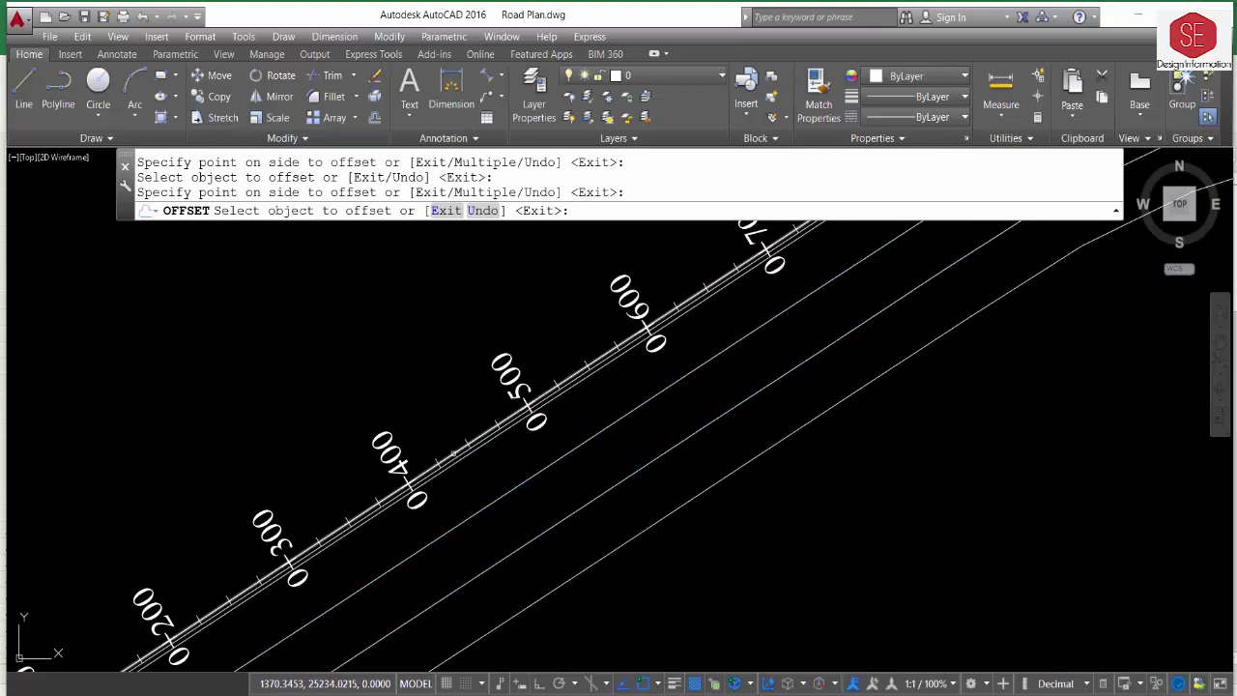
Add two successive 36.5-unit parallel lines above the centerline.
left_click(453, 452)
left_click(434, 428)
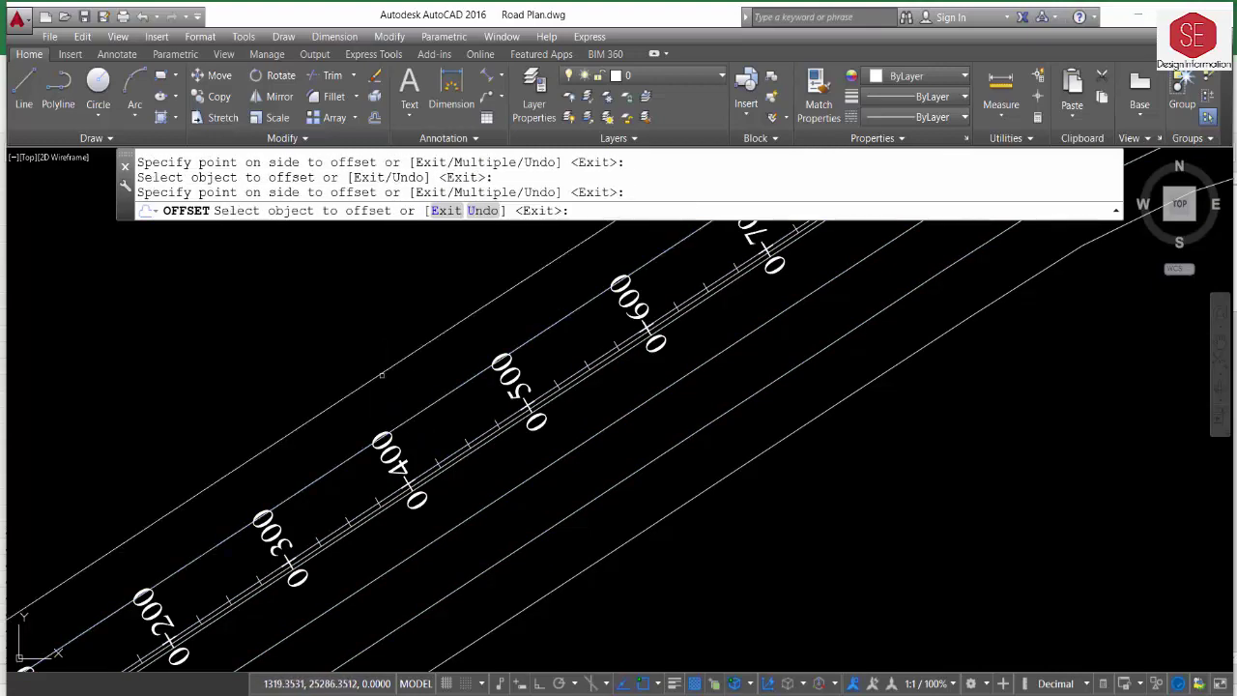
left_click(421, 408)
left_click(354, 346)
scroll(547, 400, "down", 5)
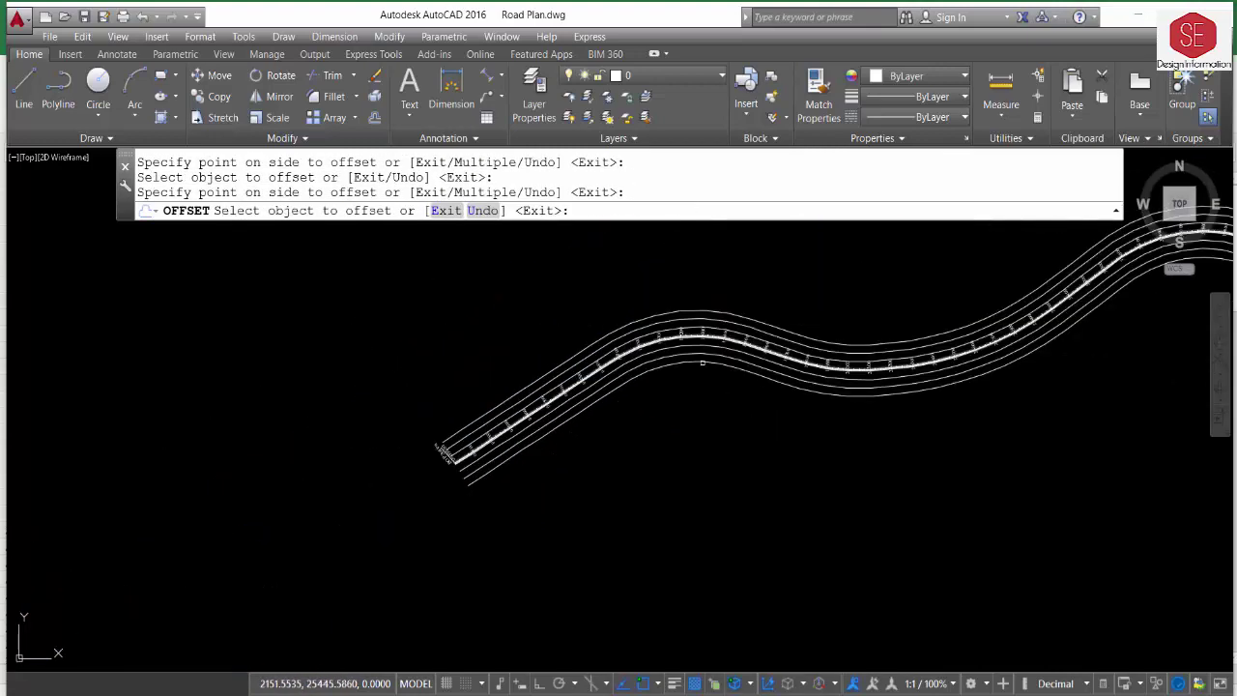
scroll(1115, 346, "up", 4)
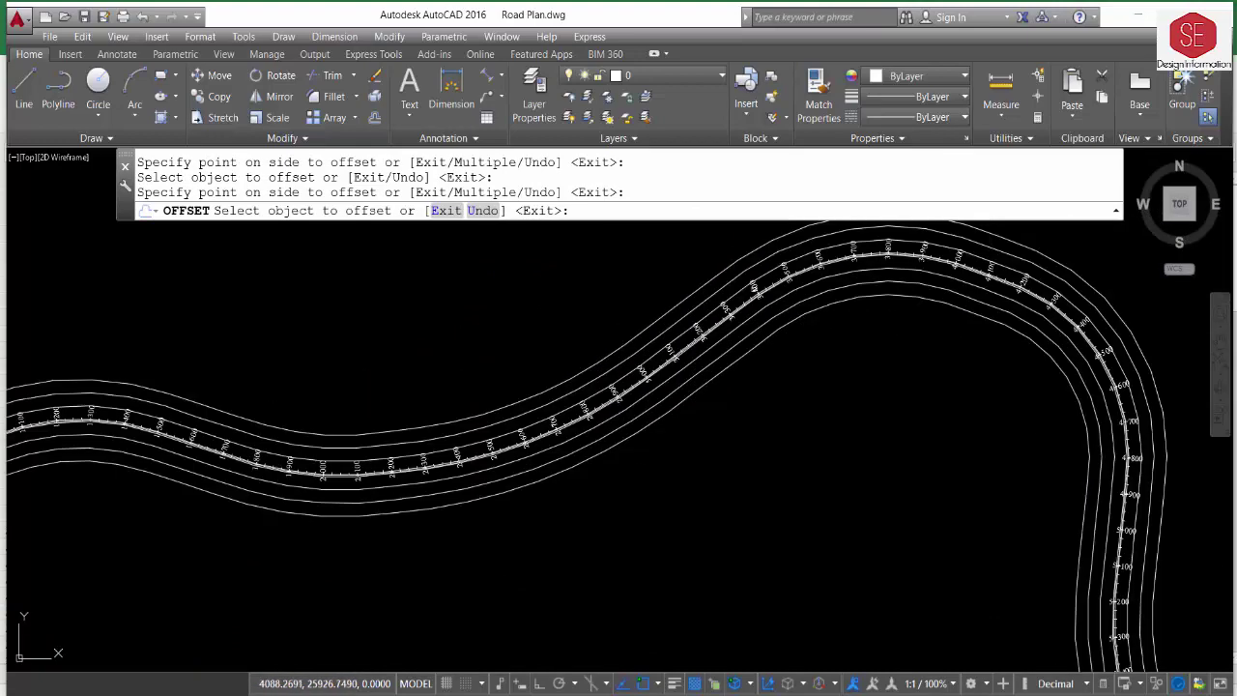
scroll(348, 396, "up", 3)
scroll(349, 397, "up", 3)
key("Escape")
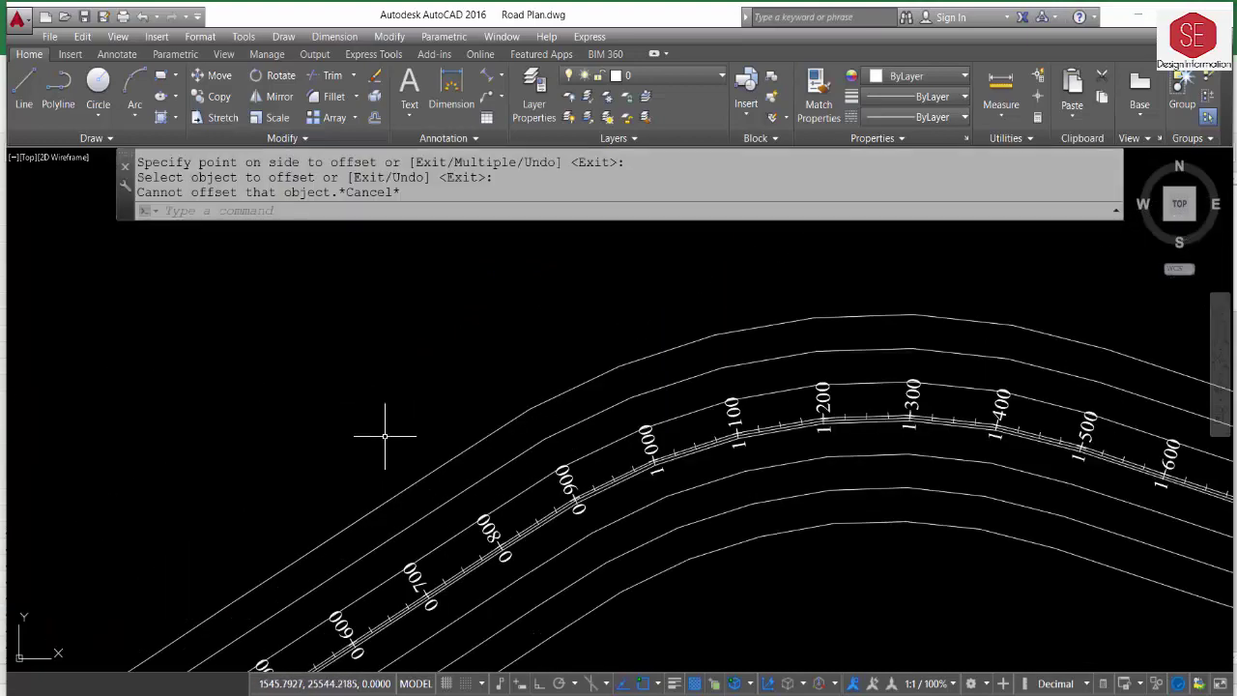
Offset both outer road lines another 24 units outward.
type("o")
key("Return")
key("Return")
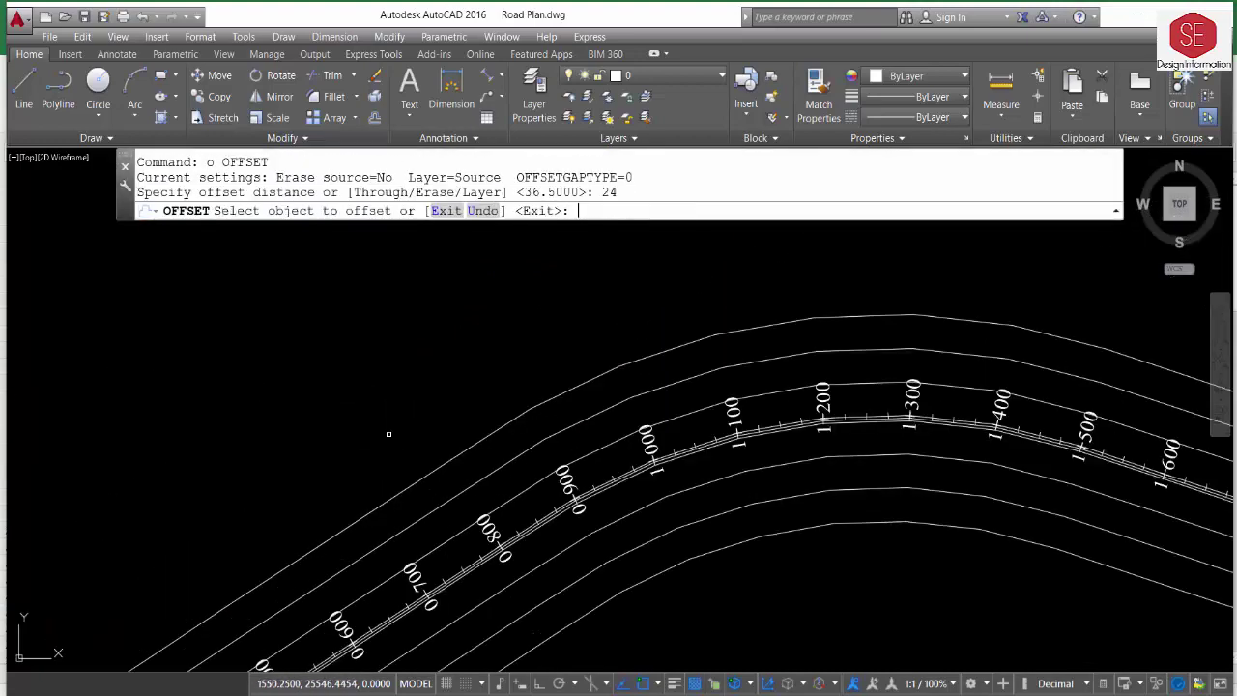
left_click(401, 493)
left_click(384, 441)
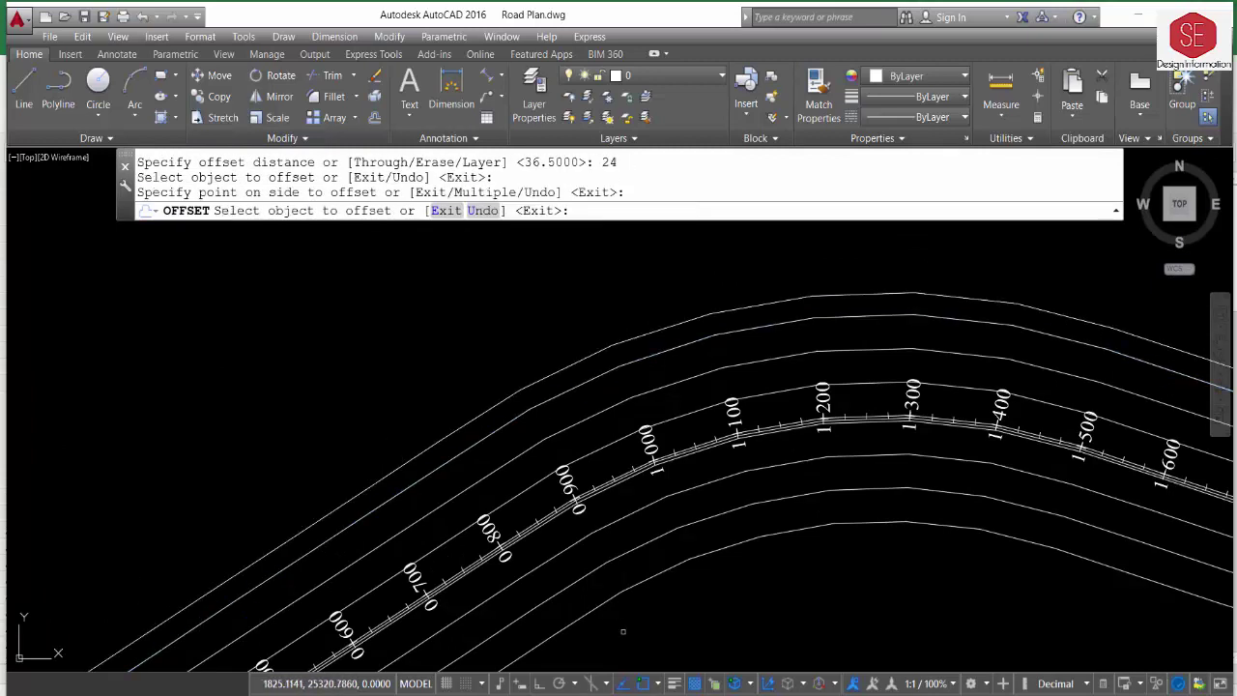
left_click(610, 598)
left_click(742, 578)
key("Escape")
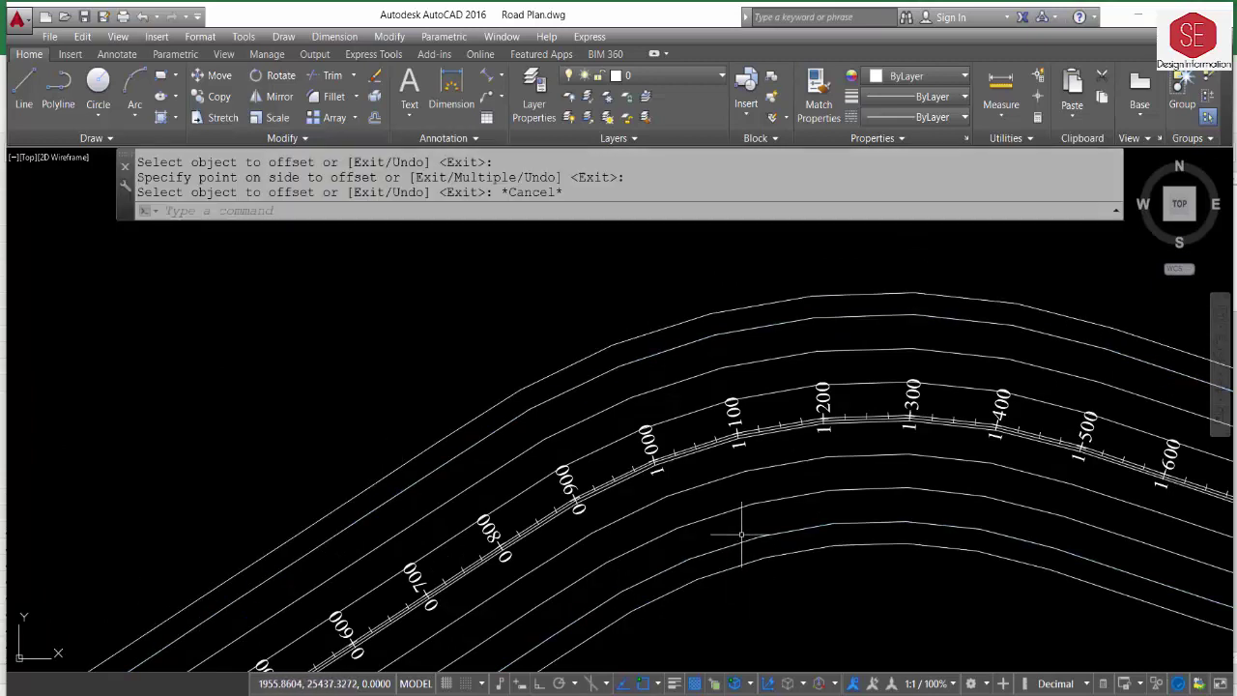
Set the outermost road lines on both sides to Yellow.
left_click_drag(741, 535, 721, 582)
left_click(575, 332)
left_click(552, 387)
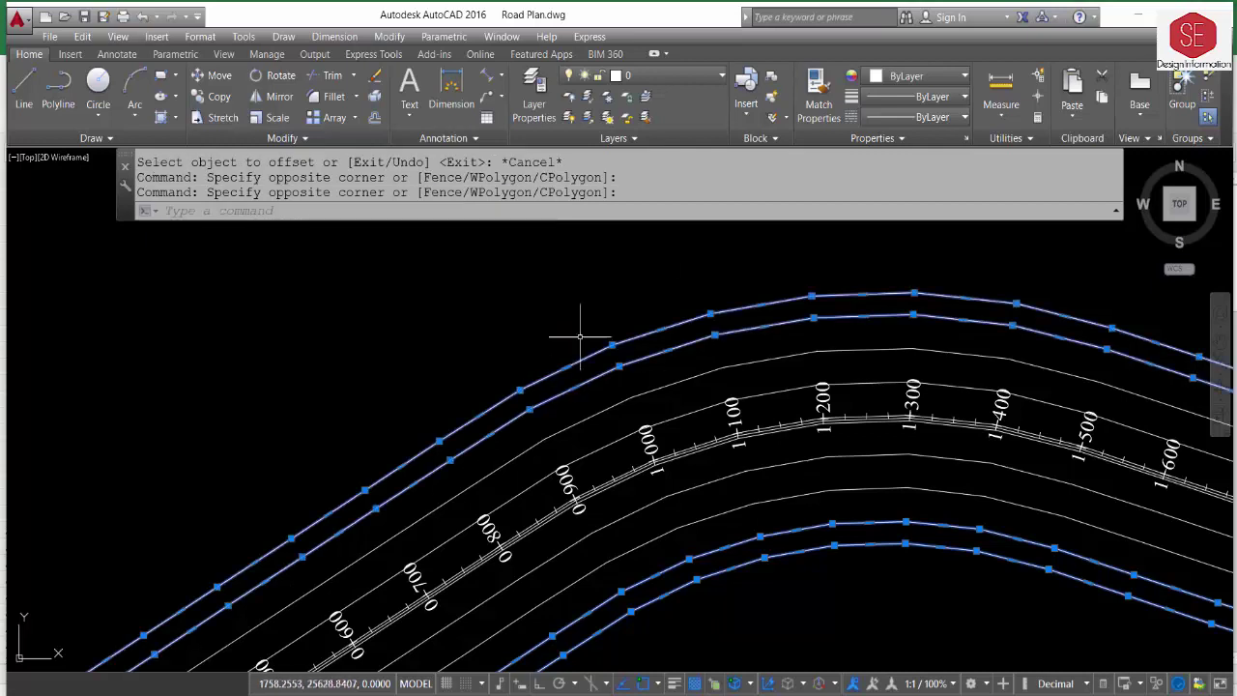
left_click(907, 76)
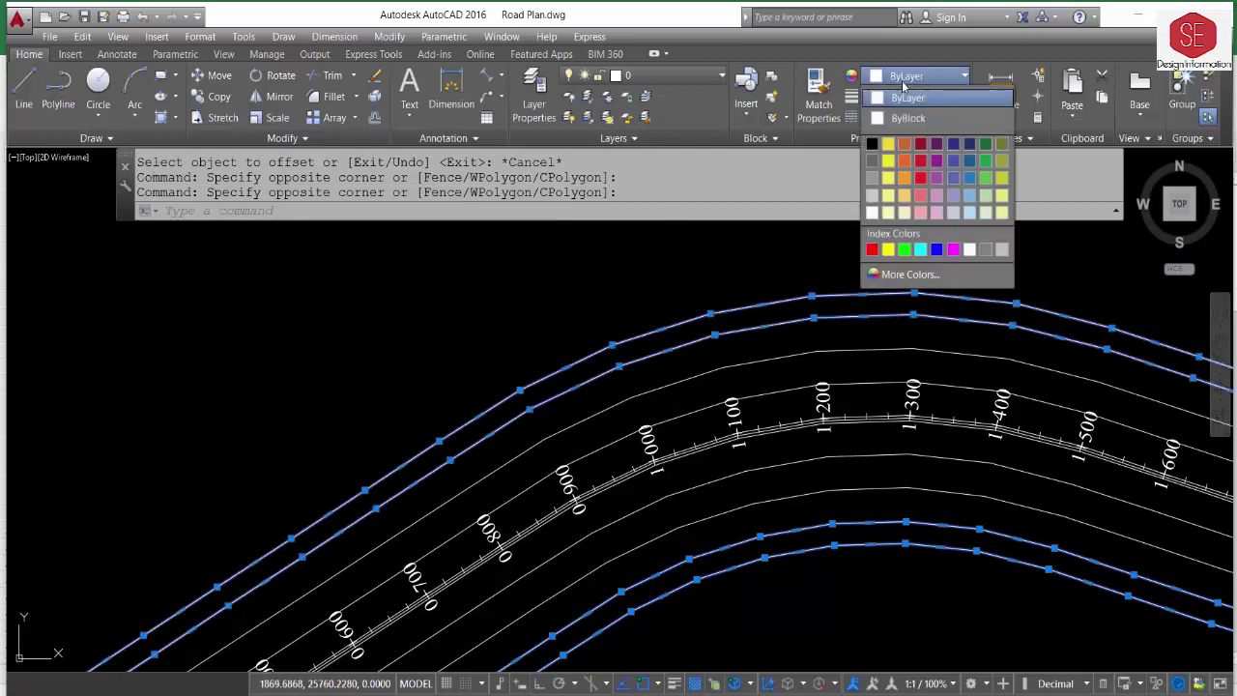
left_click(889, 249)
key("Escape")
left_click(670, 387)
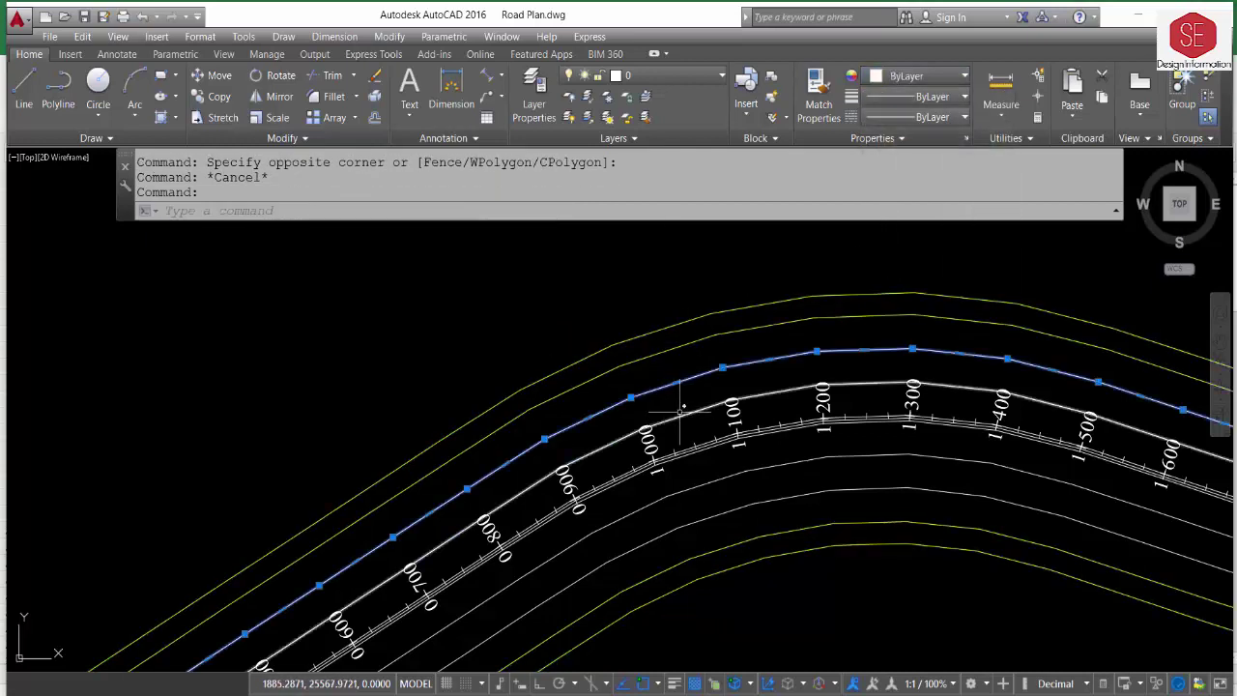
key("Escape")
left_click(922, 121)
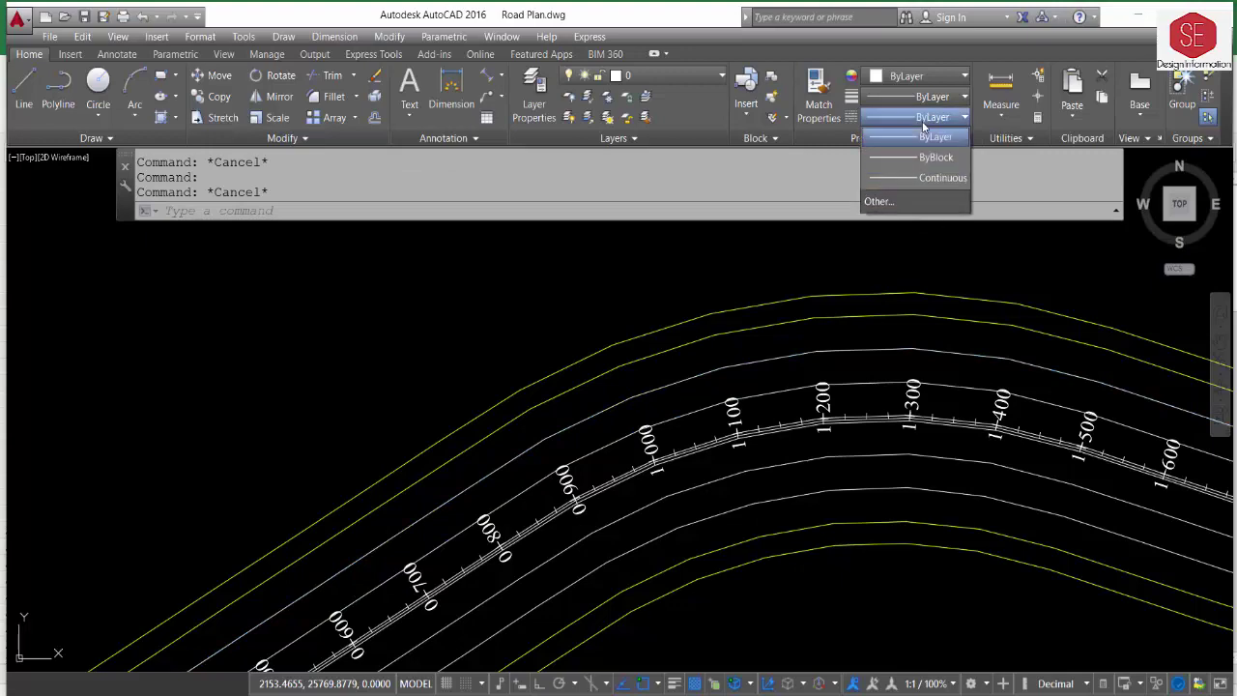
Load the ACAD_ISO03W100 (ISO dash space) linetype in the Linetype Manager.
left_click(884, 199)
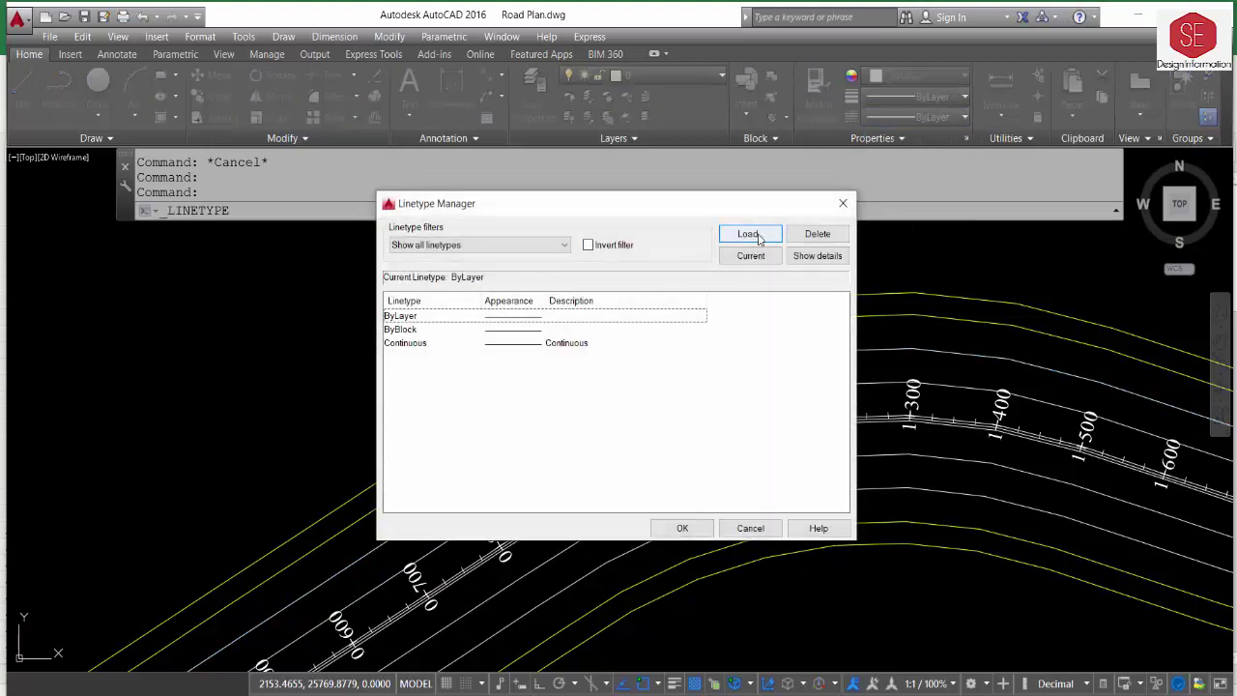
left_click(750, 235)
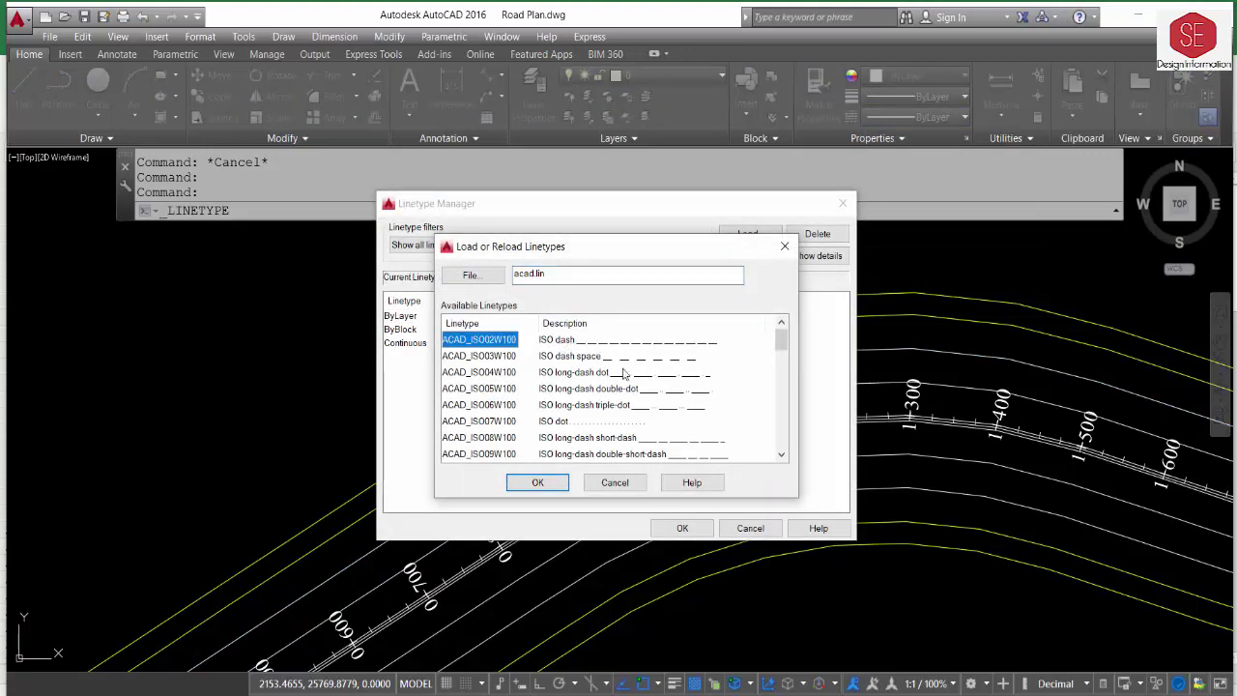
left_click(603, 358)
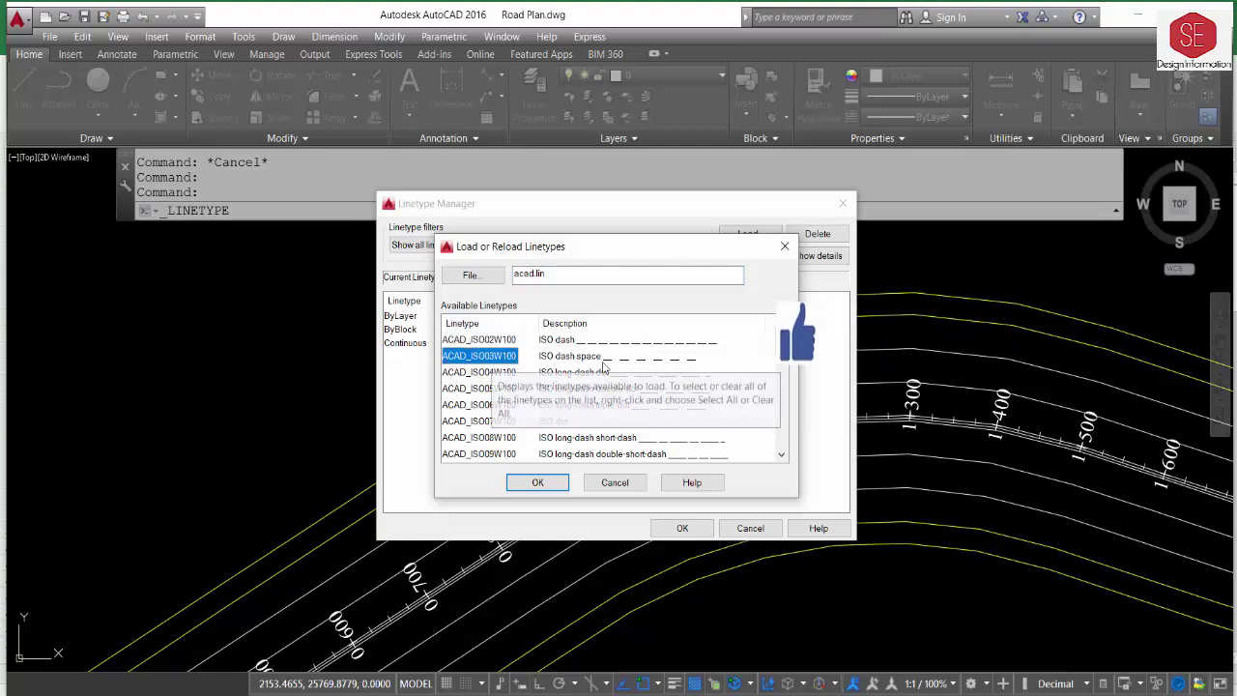
left_click(537, 482)
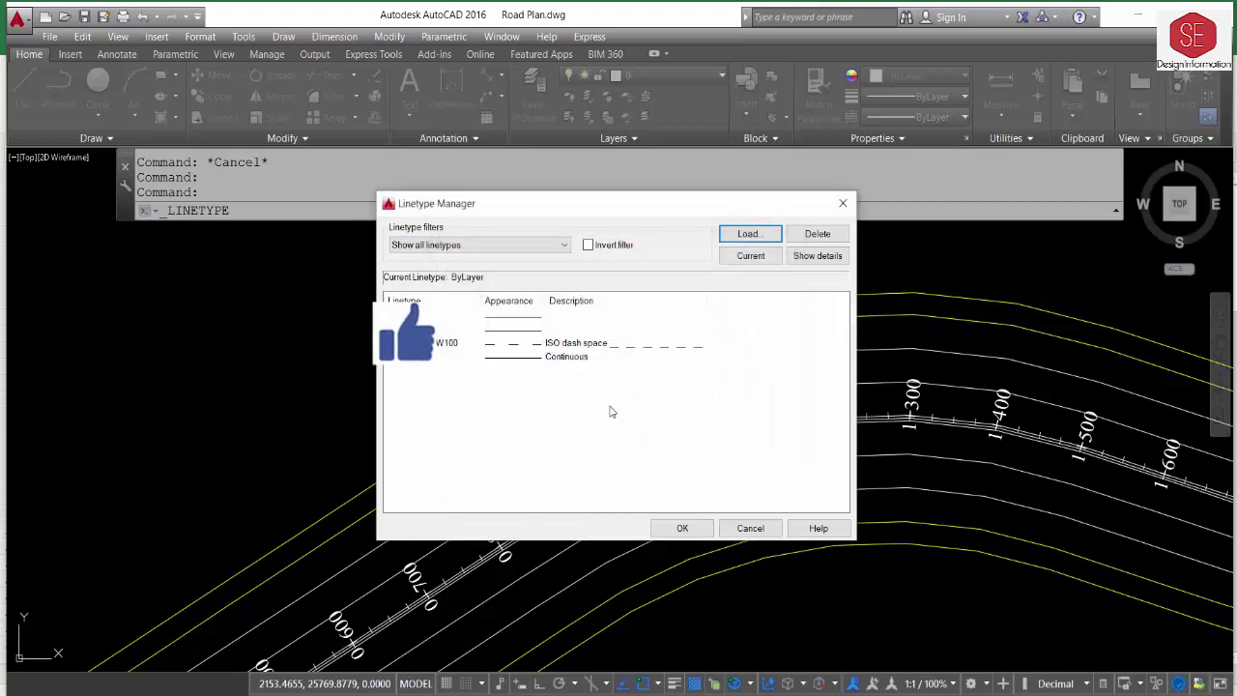
left_click(683, 528)
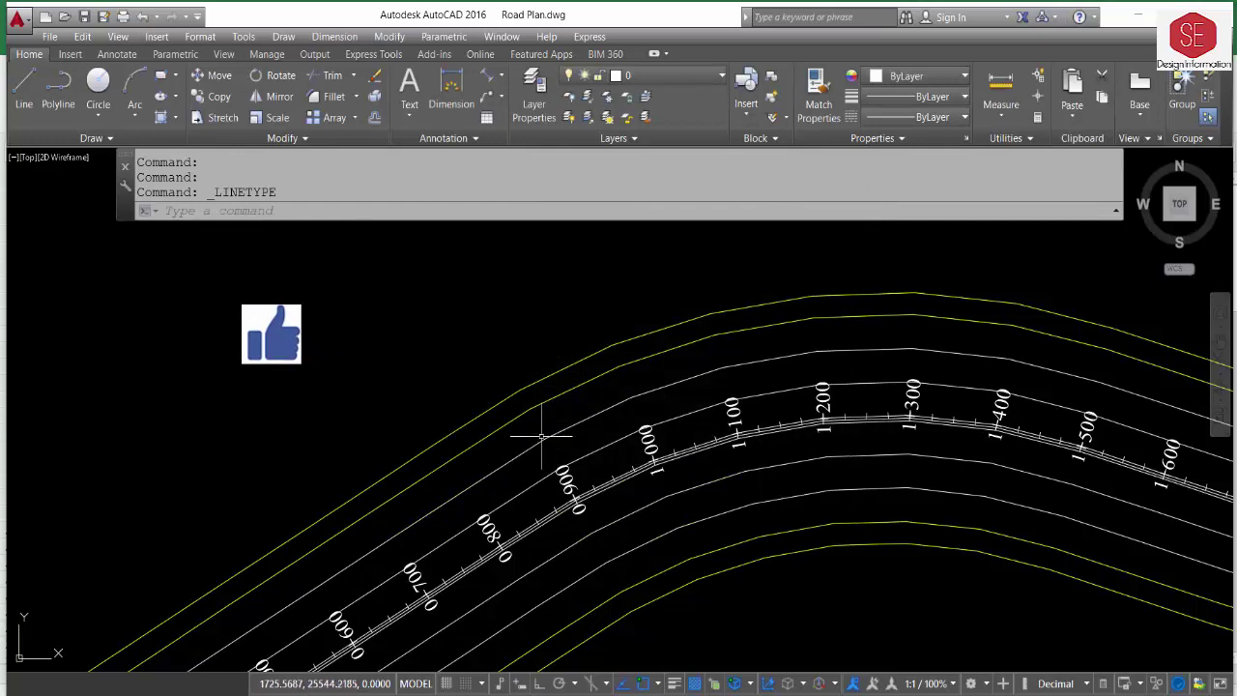
Give the road line above the centerline the ACAD_ISO03W100 dashed linetype.
double_click(541, 439)
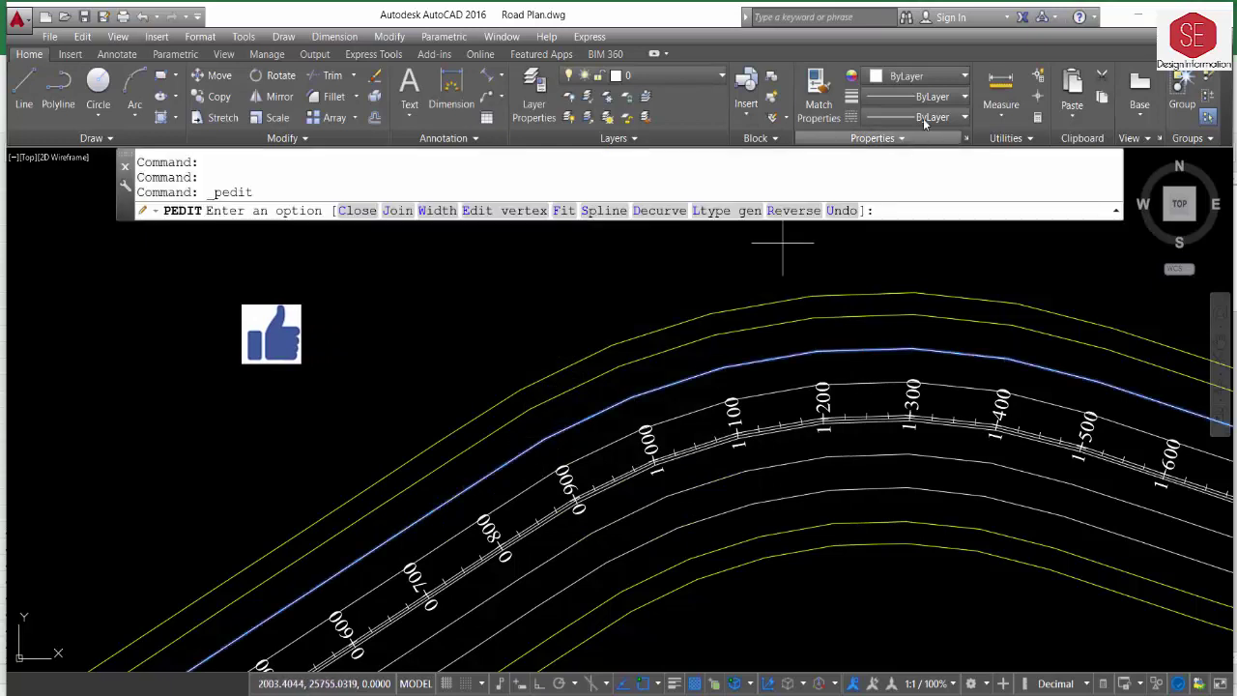
left_click(935, 117)
left_click(935, 181)
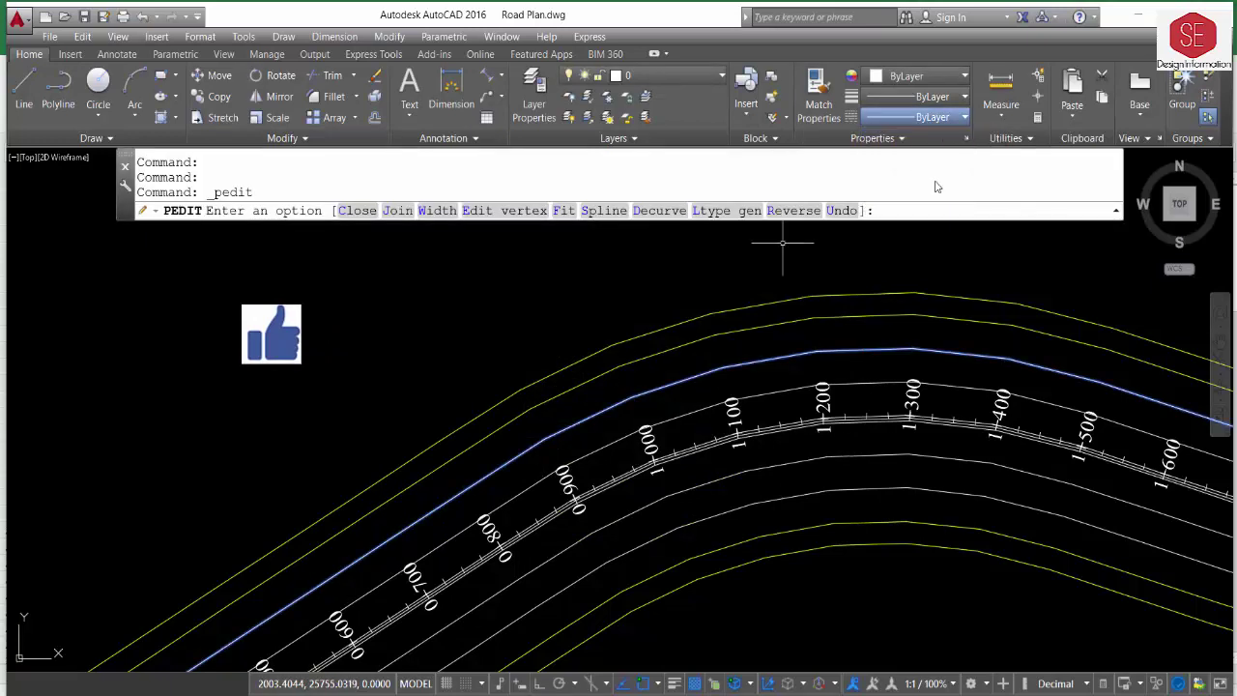
key("Escape")
left_click(723, 367)
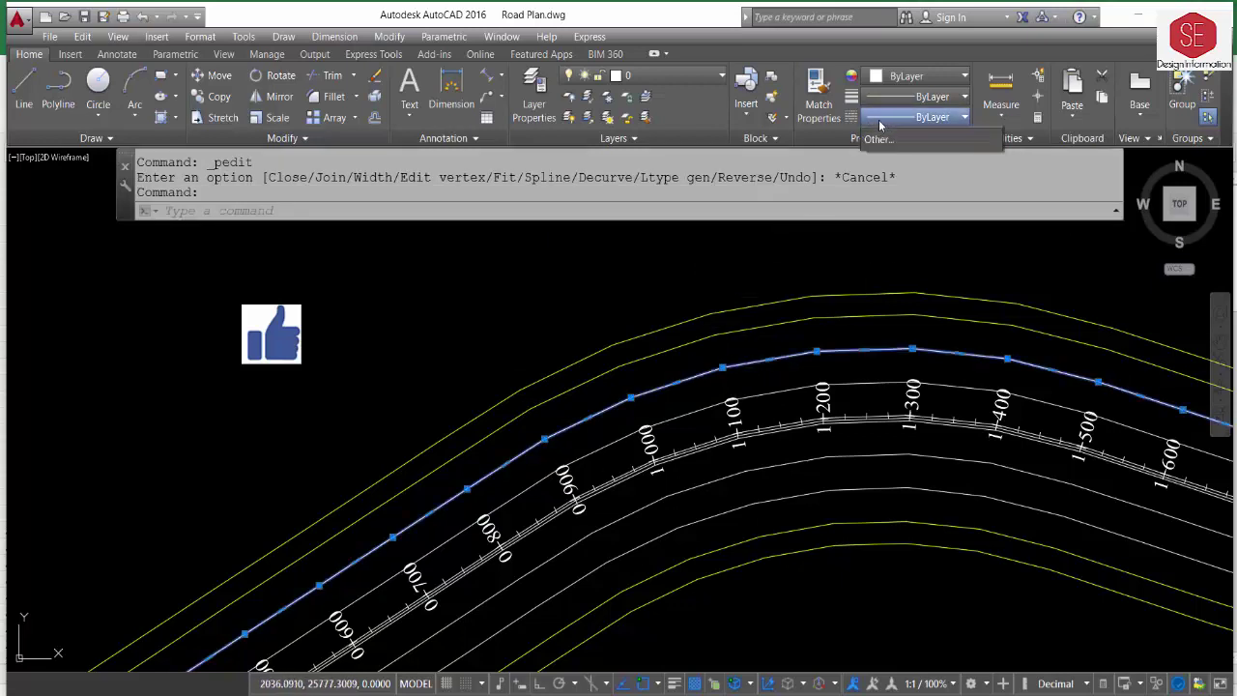
left_click(879, 120)
left_click(894, 180)
key("Escape")
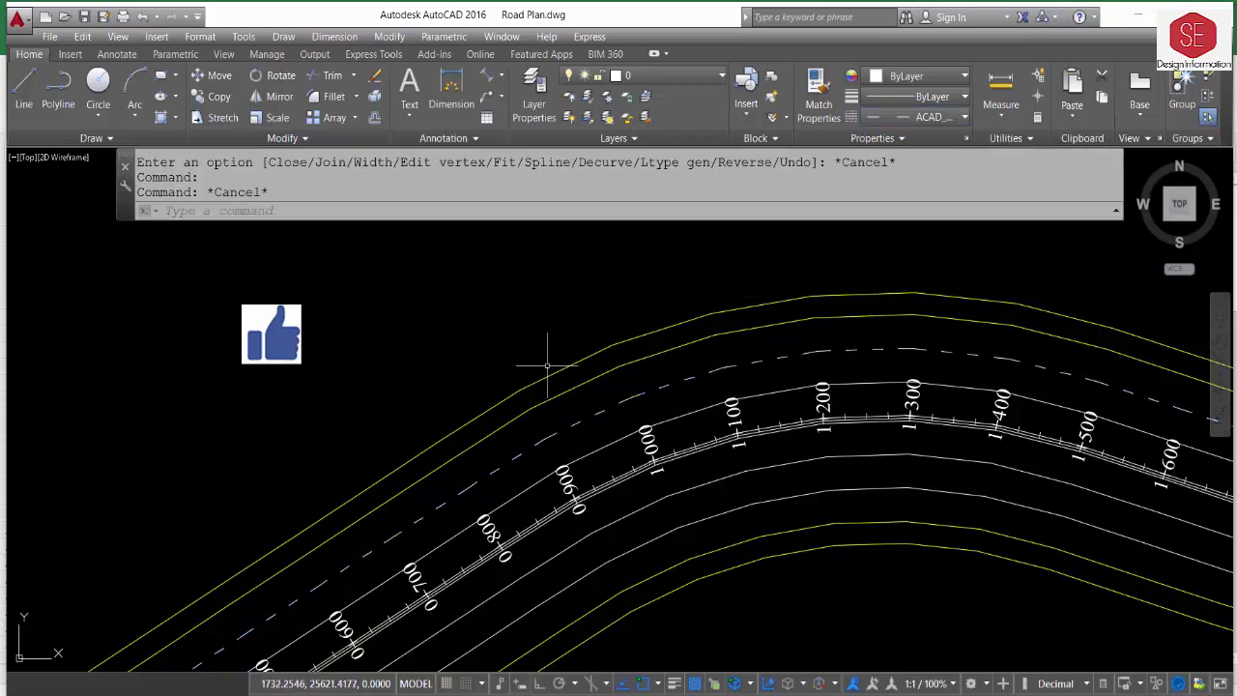
type("ma")
key("Return")
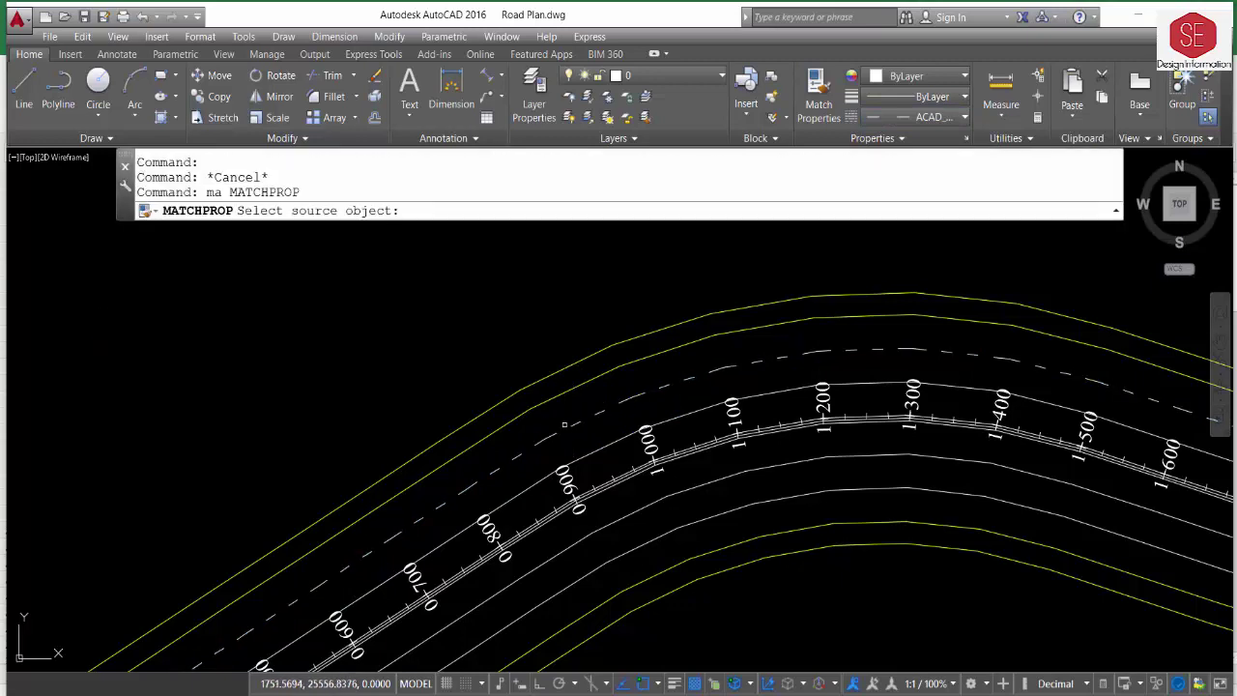
Match the dashed lane line's style onto the lower lane line, then regenerate with RE.
left_click(565, 423)
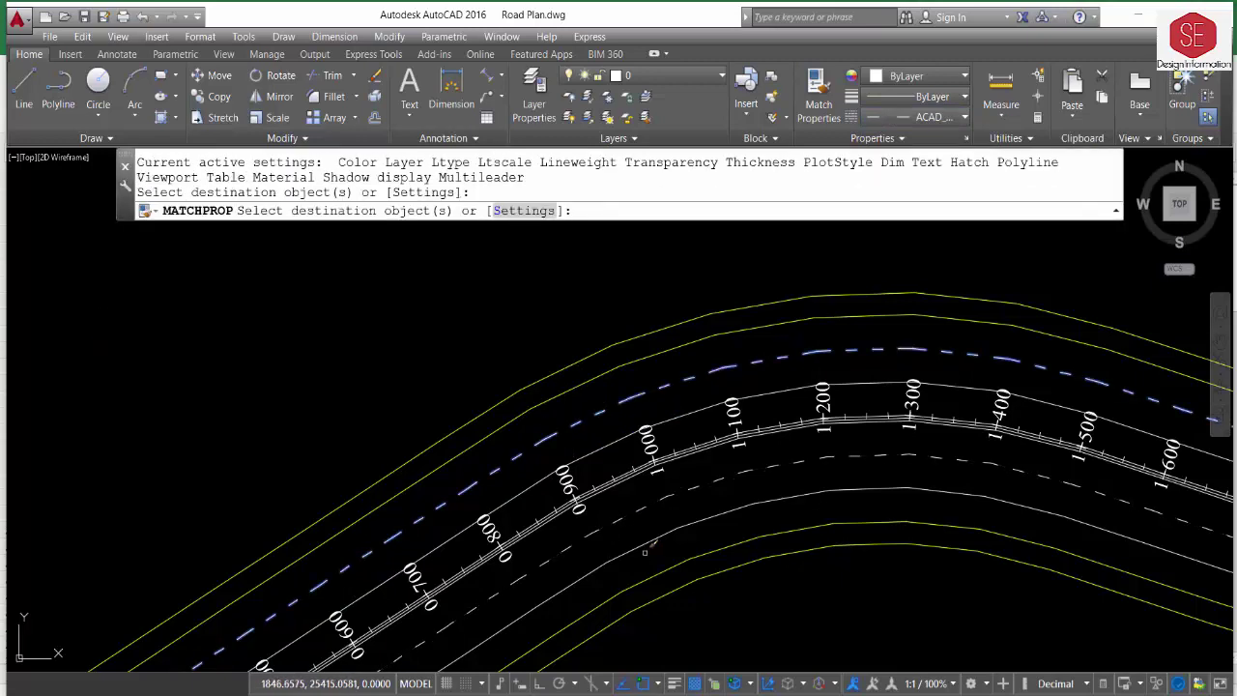
left_click(654, 534)
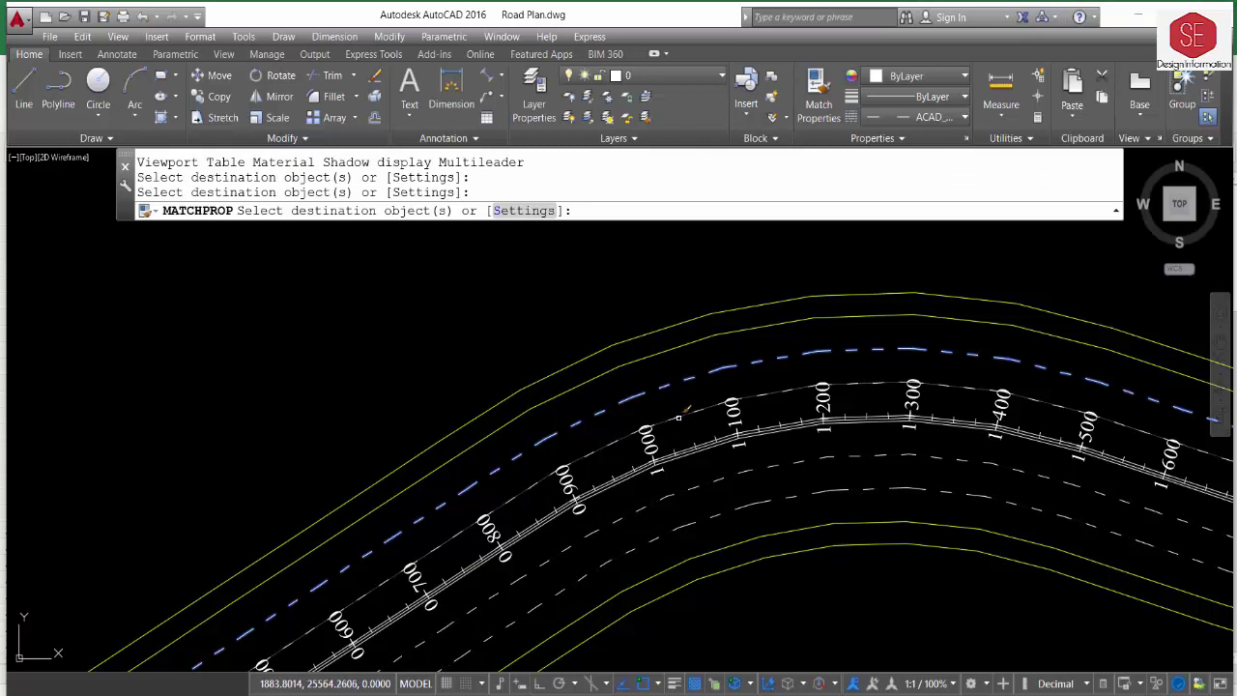
key("Escape")
type("re")
key("Return")
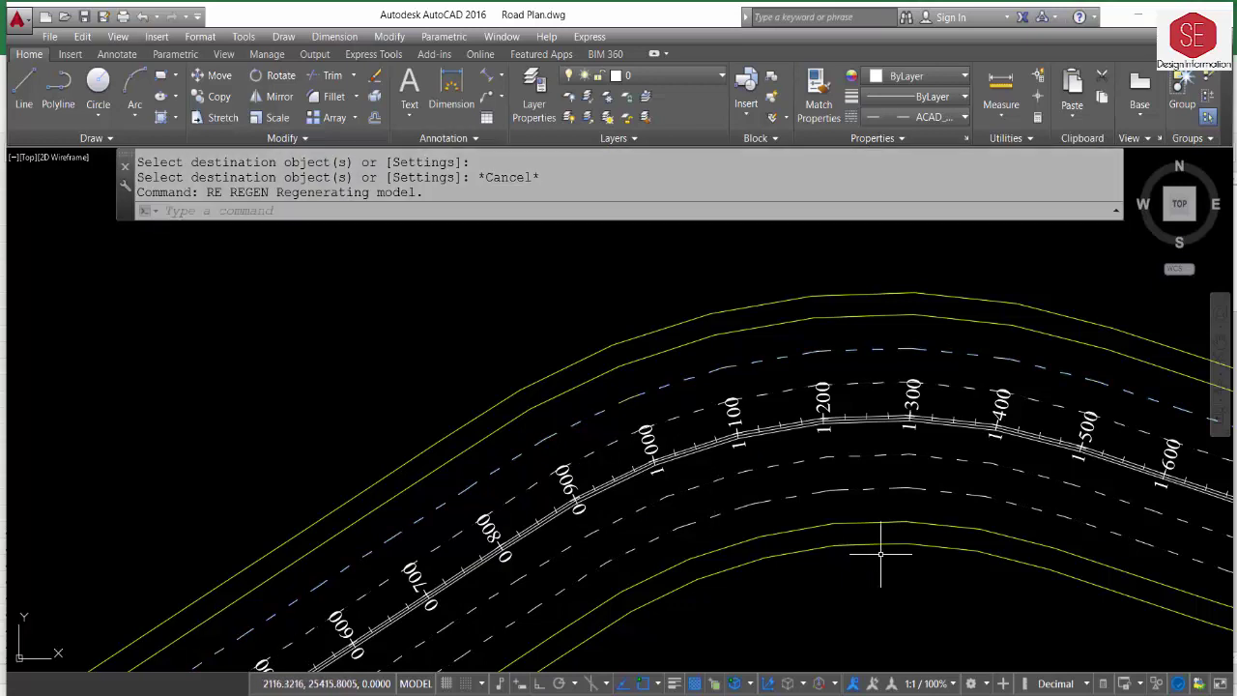
Run MATCHPROP with the lower road line as source, then cancel and regenerate the display.
type("ma")
key("Return")
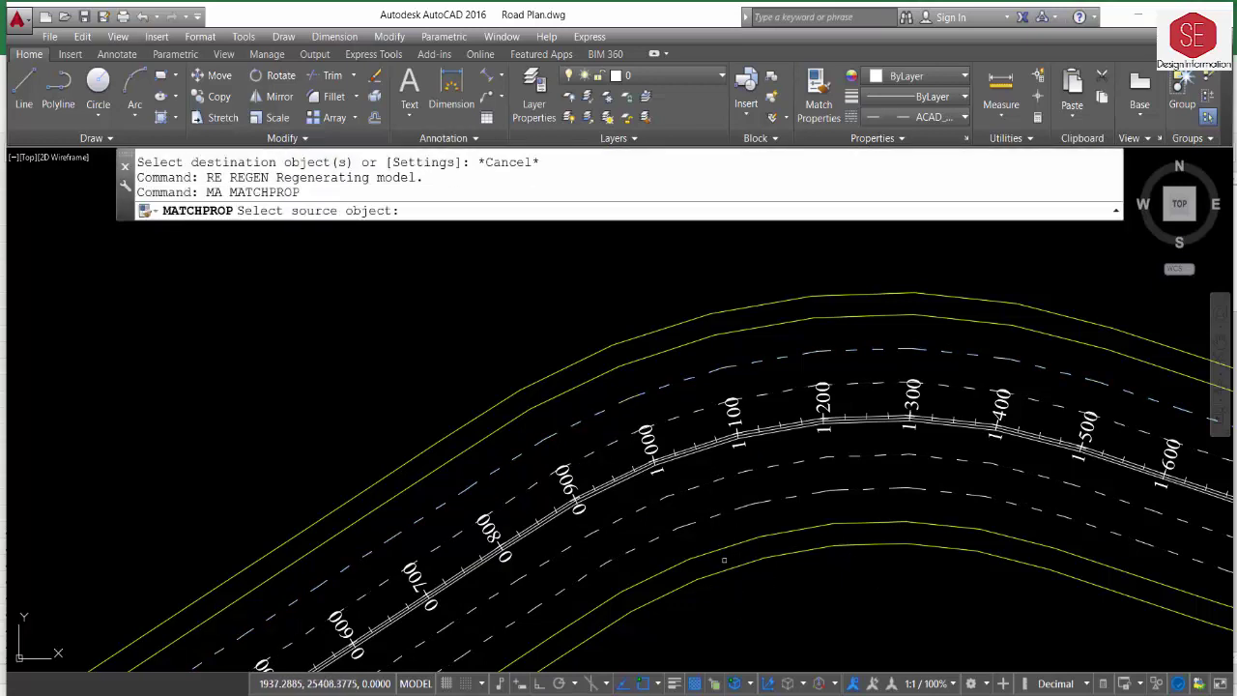
left_click(719, 553)
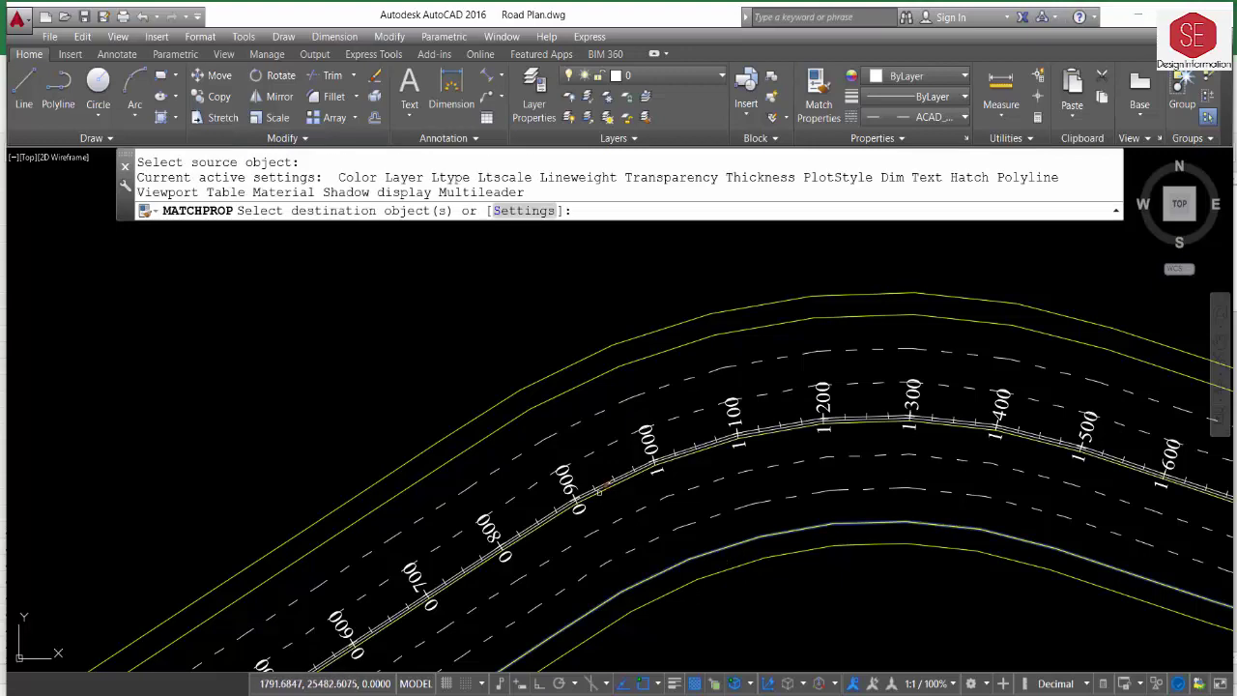
scroll(600, 491, "up", 4)
scroll(597, 473, "down", 2)
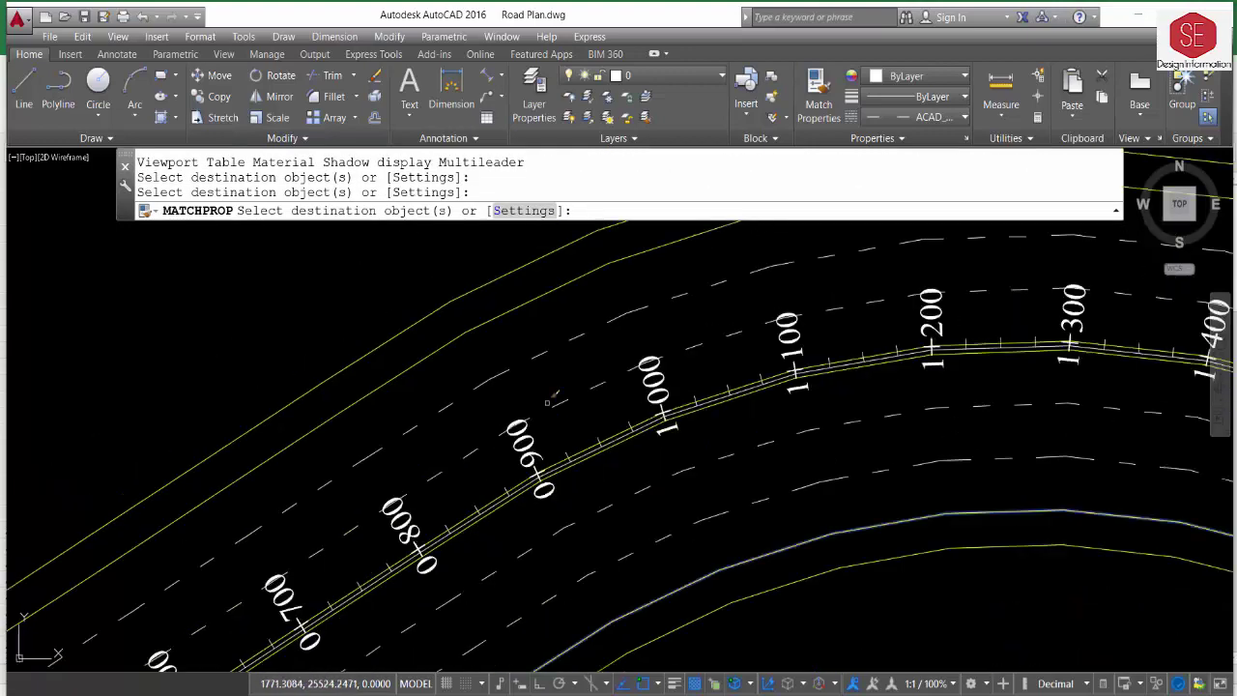
scroll(570, 435, "down", 2)
key("Escape")
type("re")
key("Return")
Zoom and pan along the road to inspect chainage labels, then select the 0+800 label.
scroll(548, 402, "down", 6)
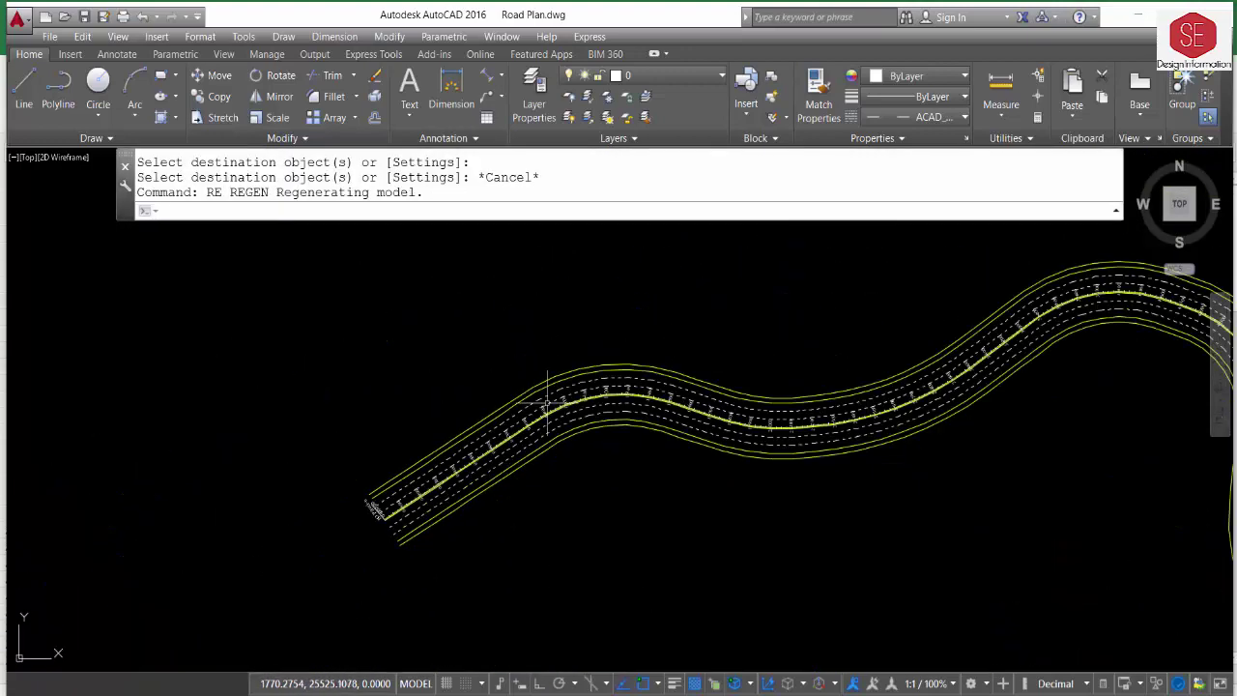
scroll(860, 407, "up", 2)
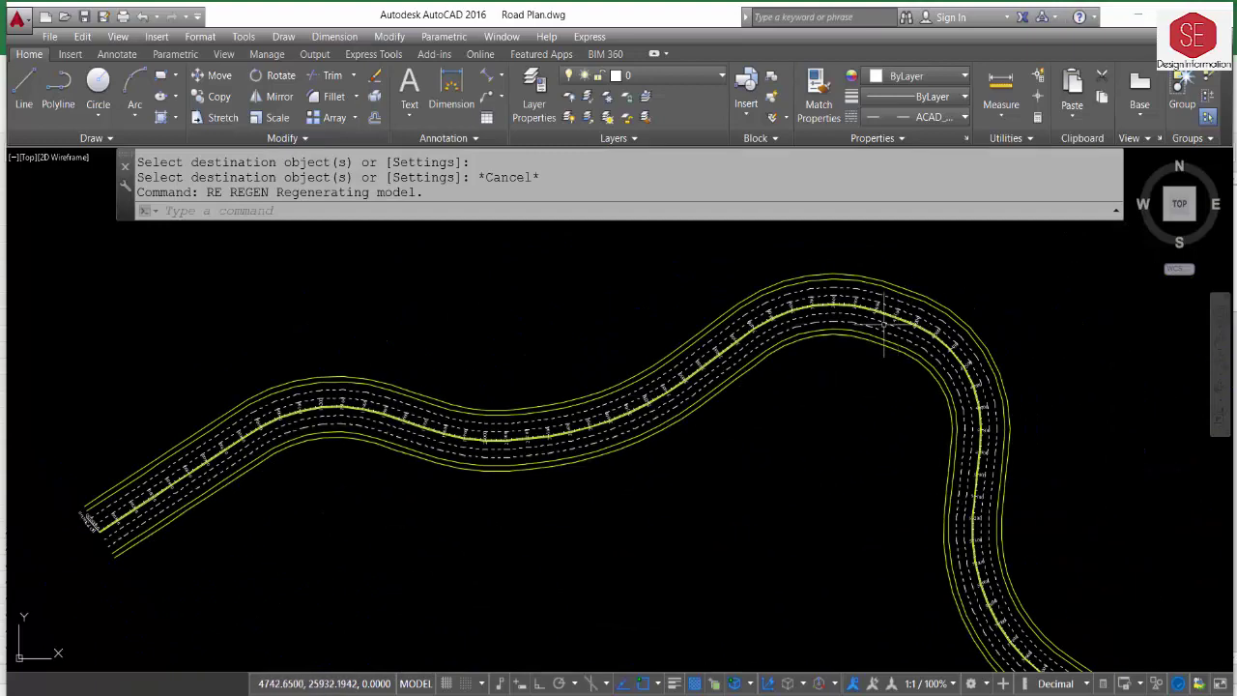
scroll(515, 398, "down", 2)
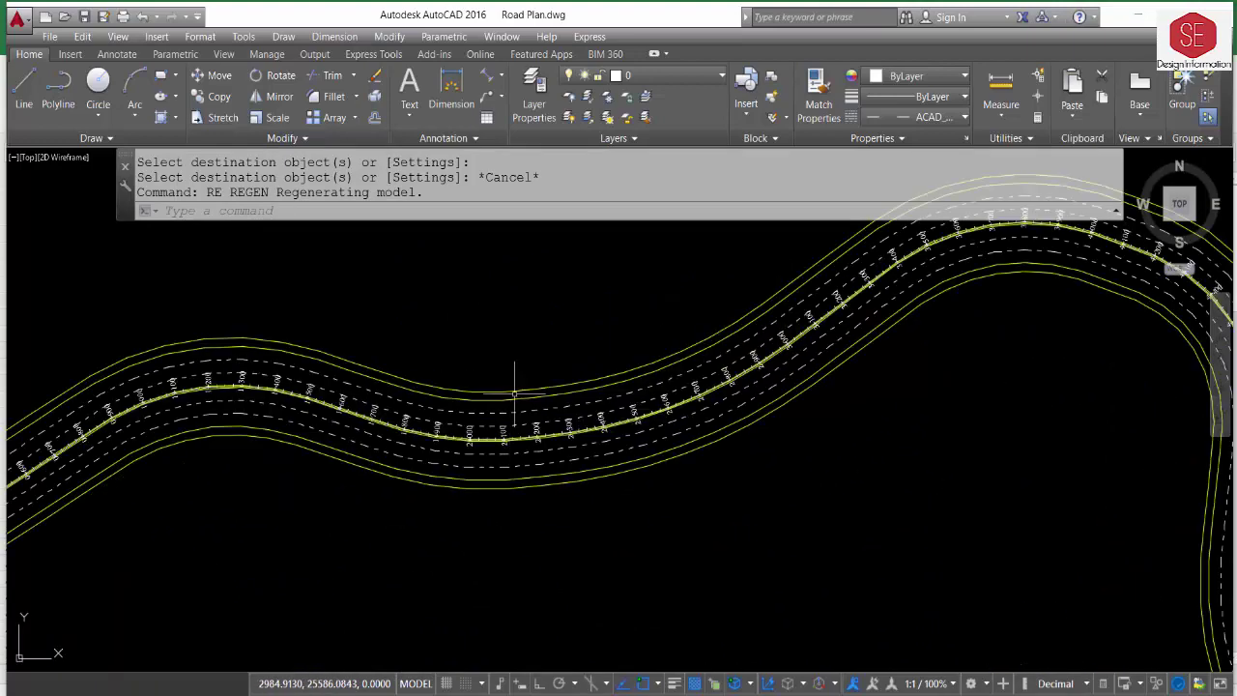
scroll(484, 400, "down", 3)
scroll(967, 629, "up", 4)
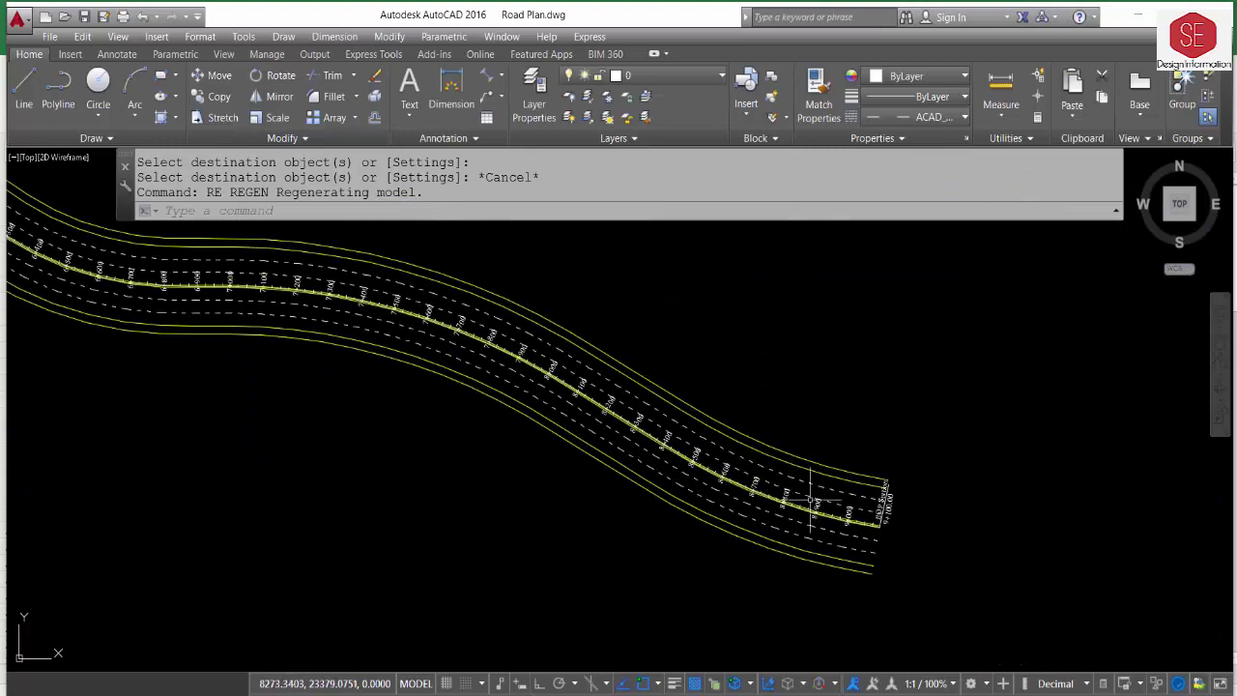
scroll(442, 332, "up", 2)
middle_click_drag(730, 472, 573, 410)
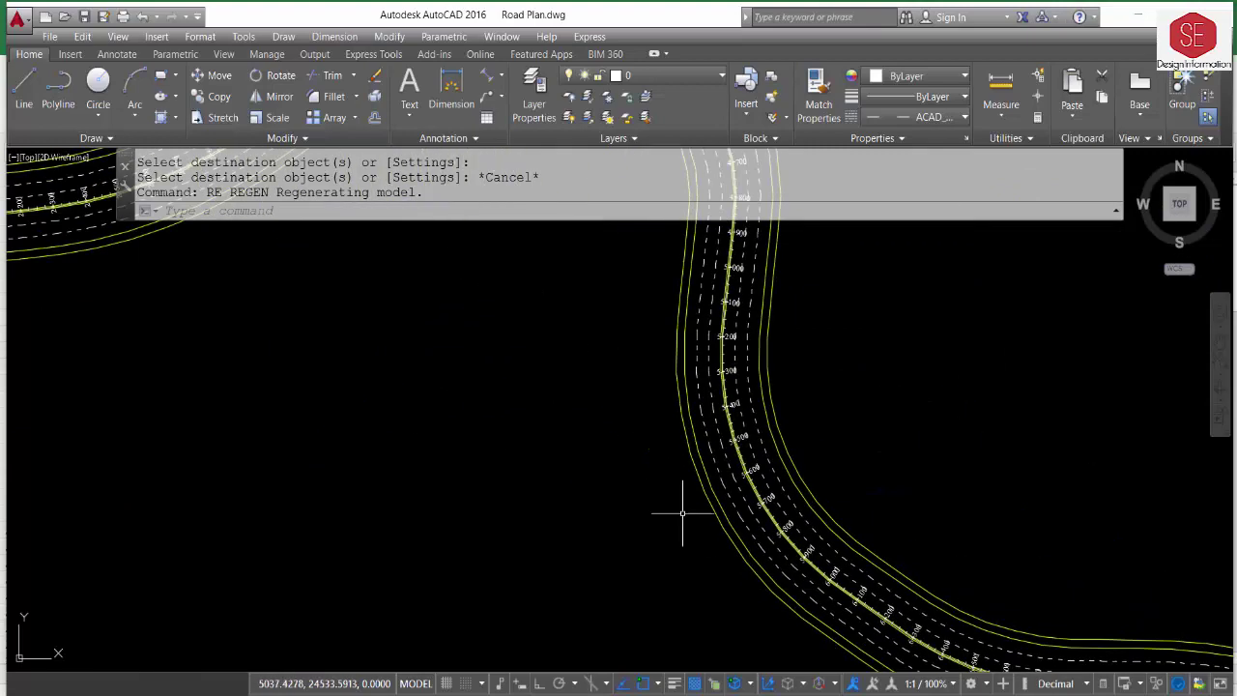
scroll(451, 420, "down", 3)
scroll(447, 354, "up", 3)
scroll(448, 354, "up", 2)
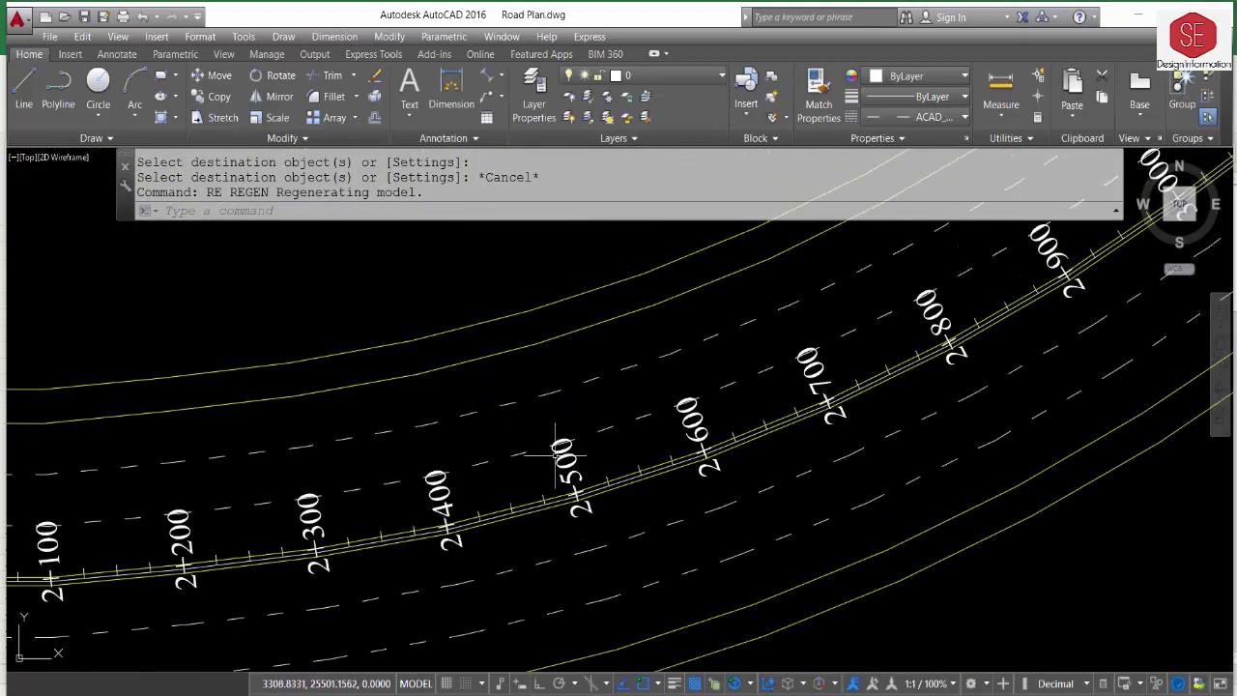
left_click(553, 449)
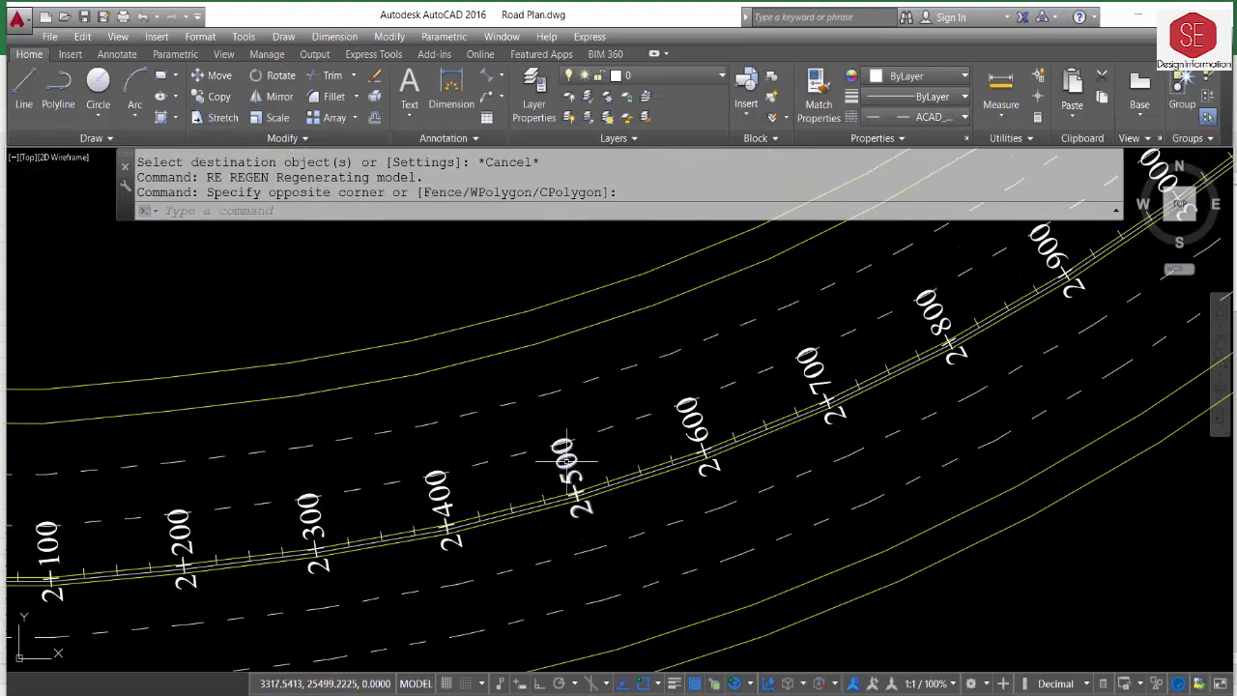
Zoom around the road plan to review the dashed lane lines along the alignment.
scroll(564, 452, "down", 2)
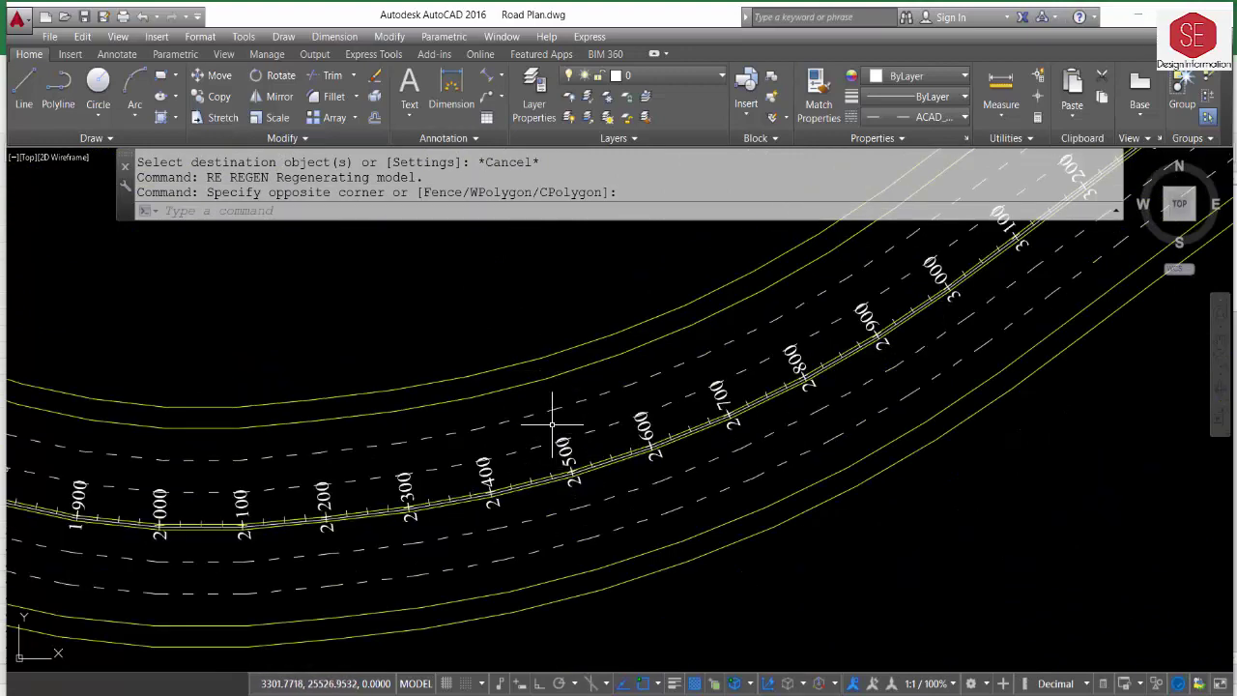
scroll(235, 479, "down", 2)
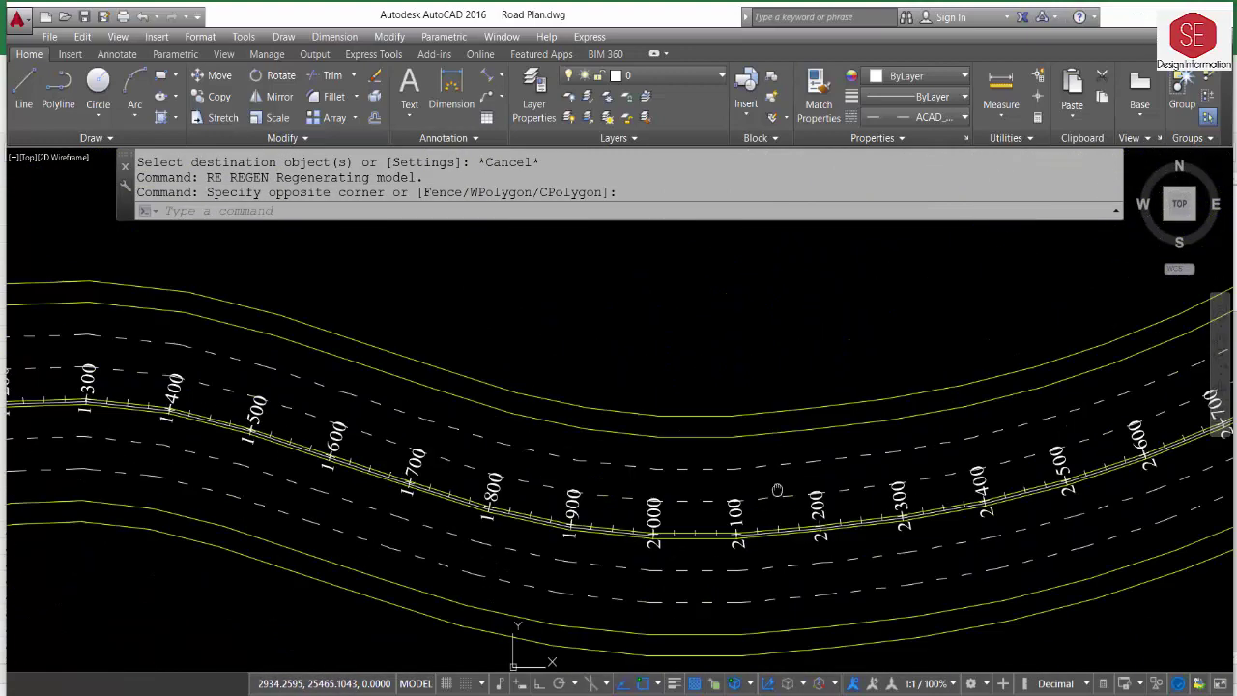
scroll(385, 479, "down", 2)
scroll(949, 488, "up", 4)
left_click(612, 522)
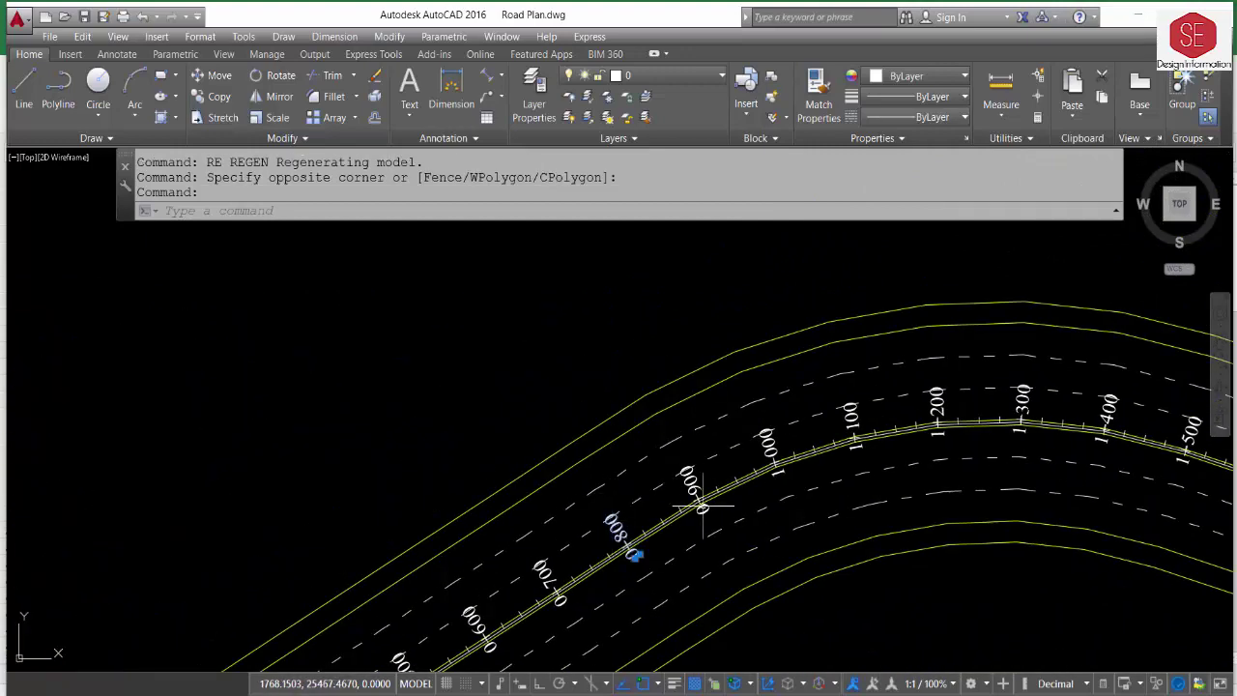
left_click(694, 488)
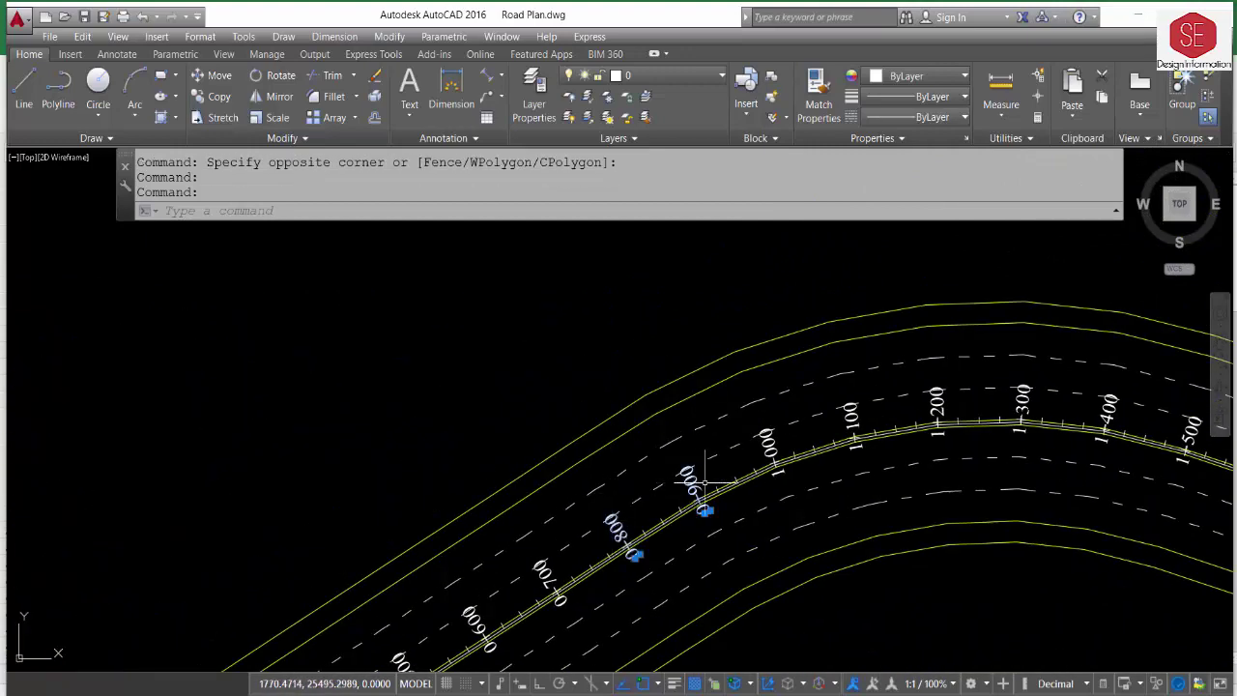
left_click(767, 448)
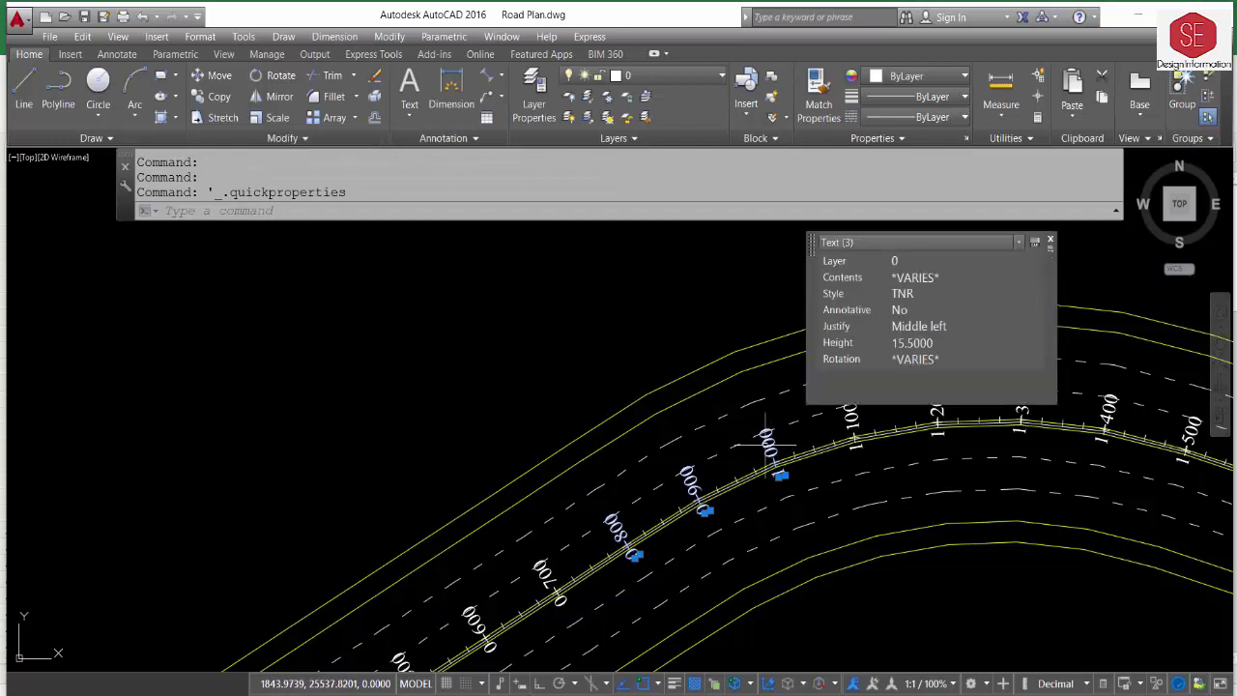
left_click(843, 349)
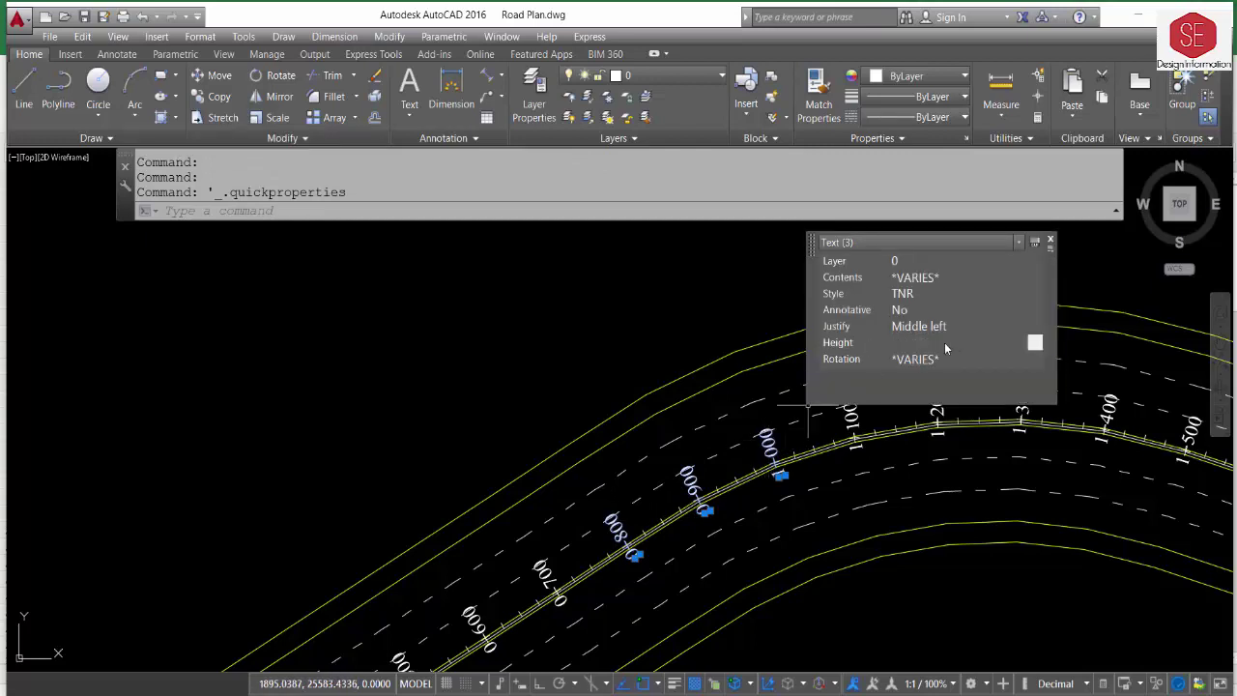
type("3DO")
type("15.5000")
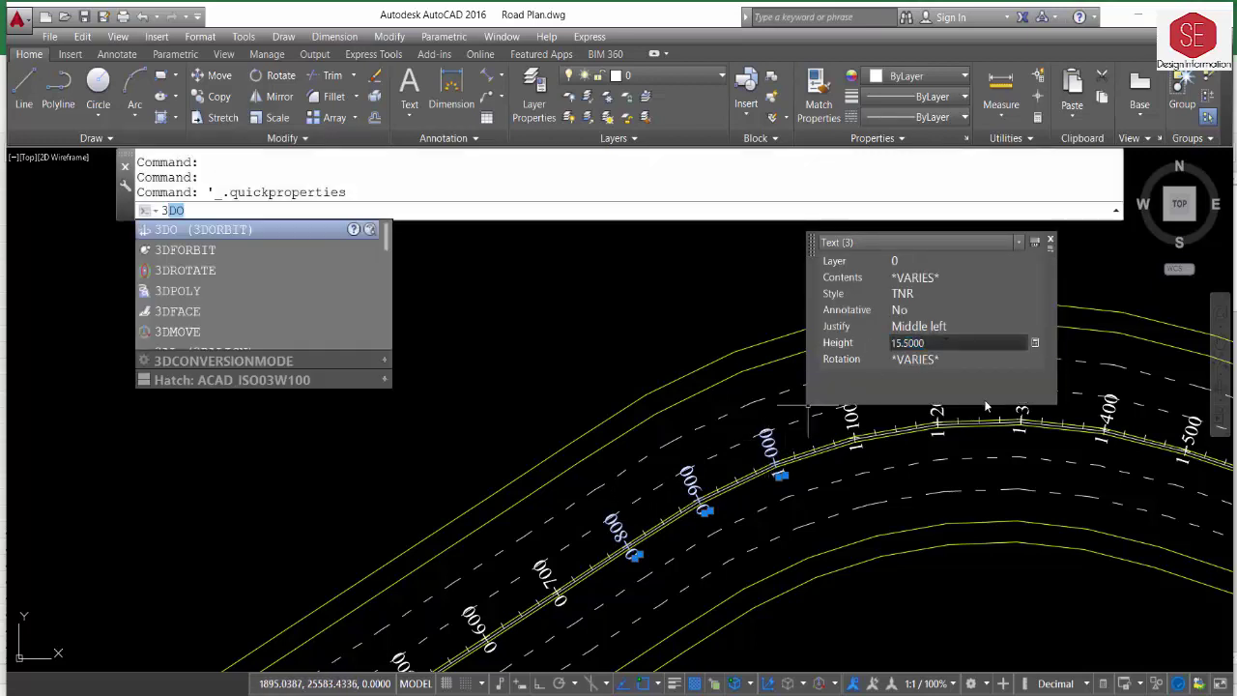
left_click(909, 343)
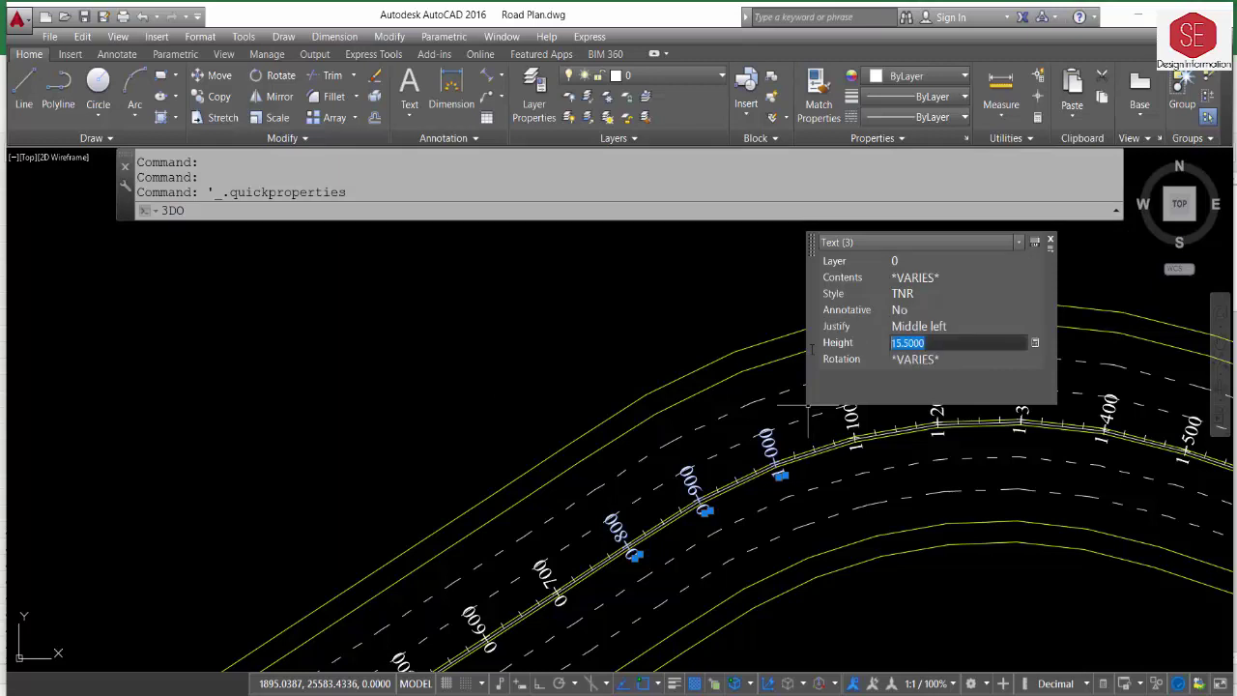
type("30")
key("Return")
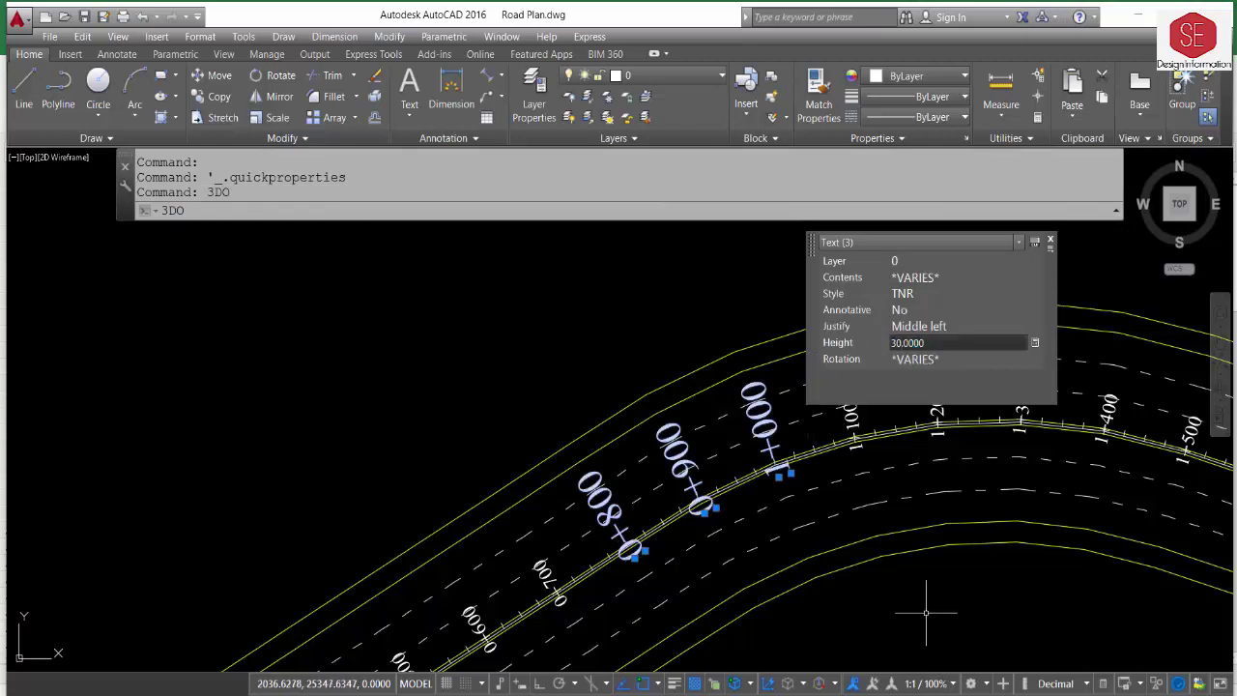
key("Escape")
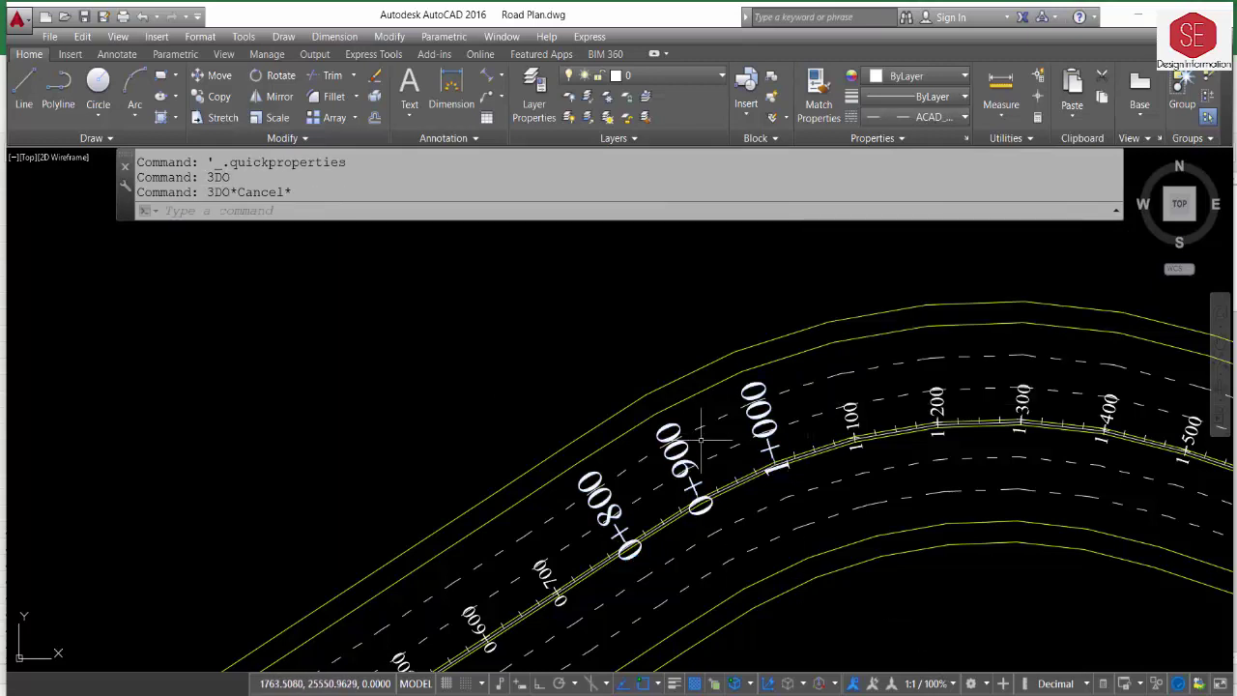
type("u")
key("Return")
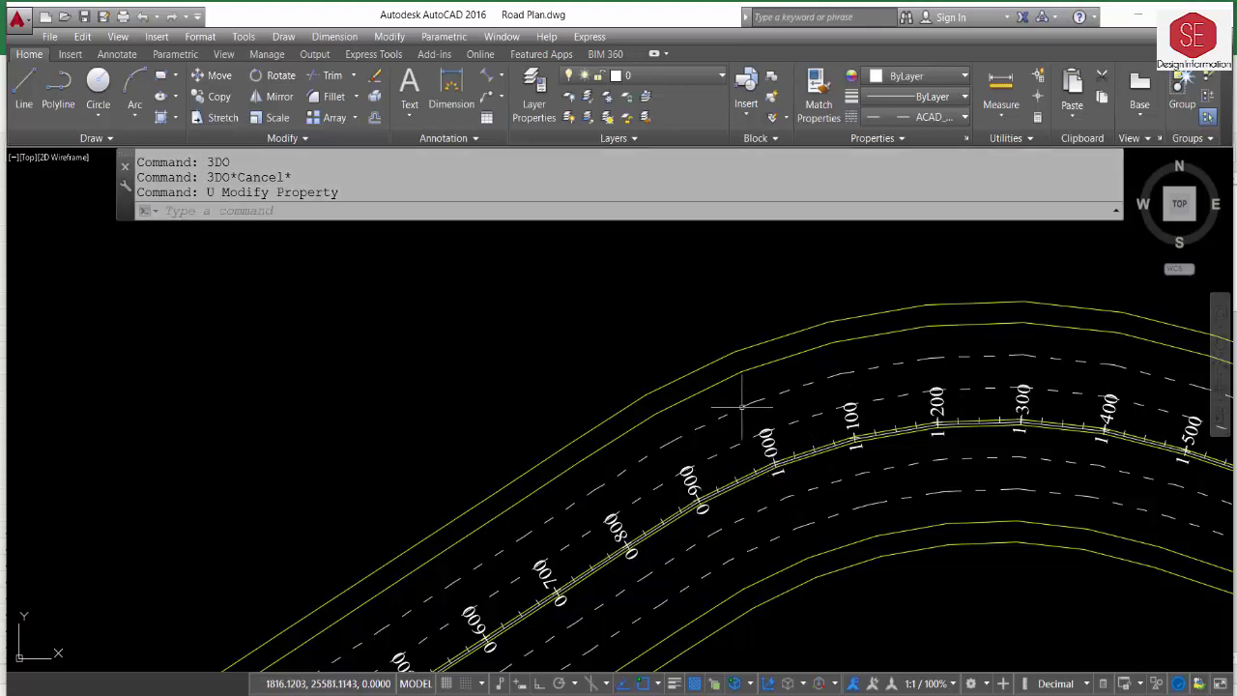
scroll(726, 422, "down", 2)
scroll(1057, 413, "down", 2)
middle_click_drag(1058, 414, 793, 367)
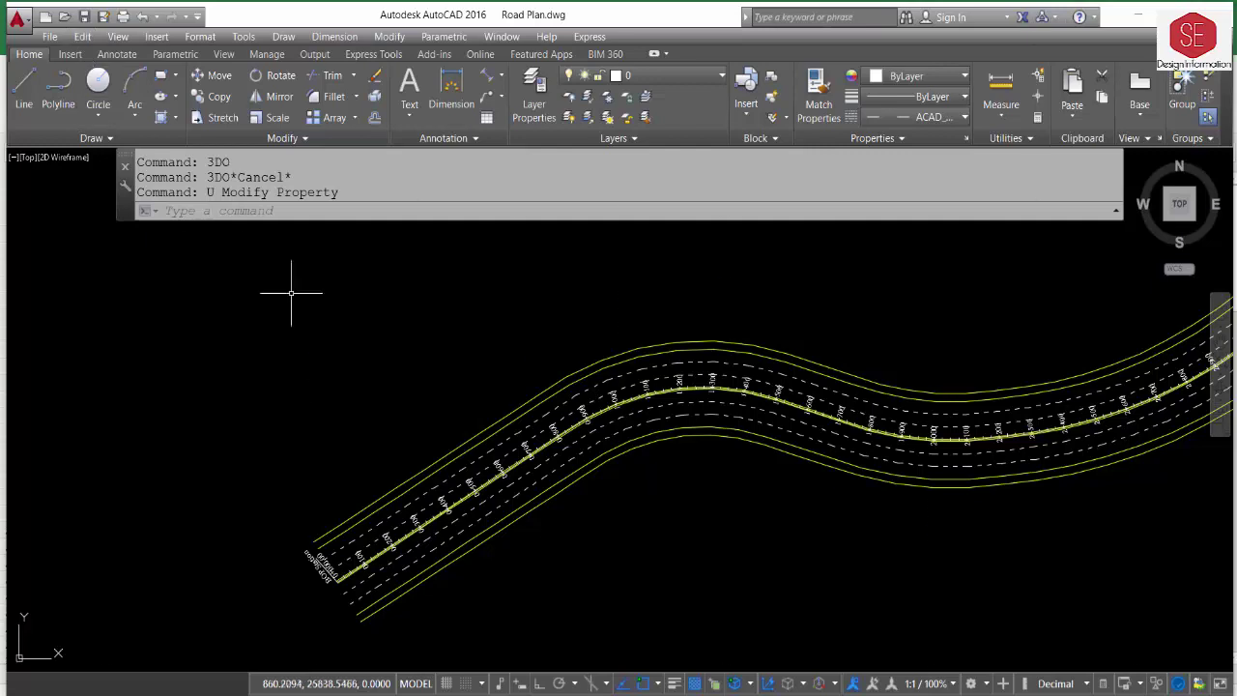
Open the Insert Table dialog from the Annotation panel's Table button.
scroll(824, 333, "up", 2)
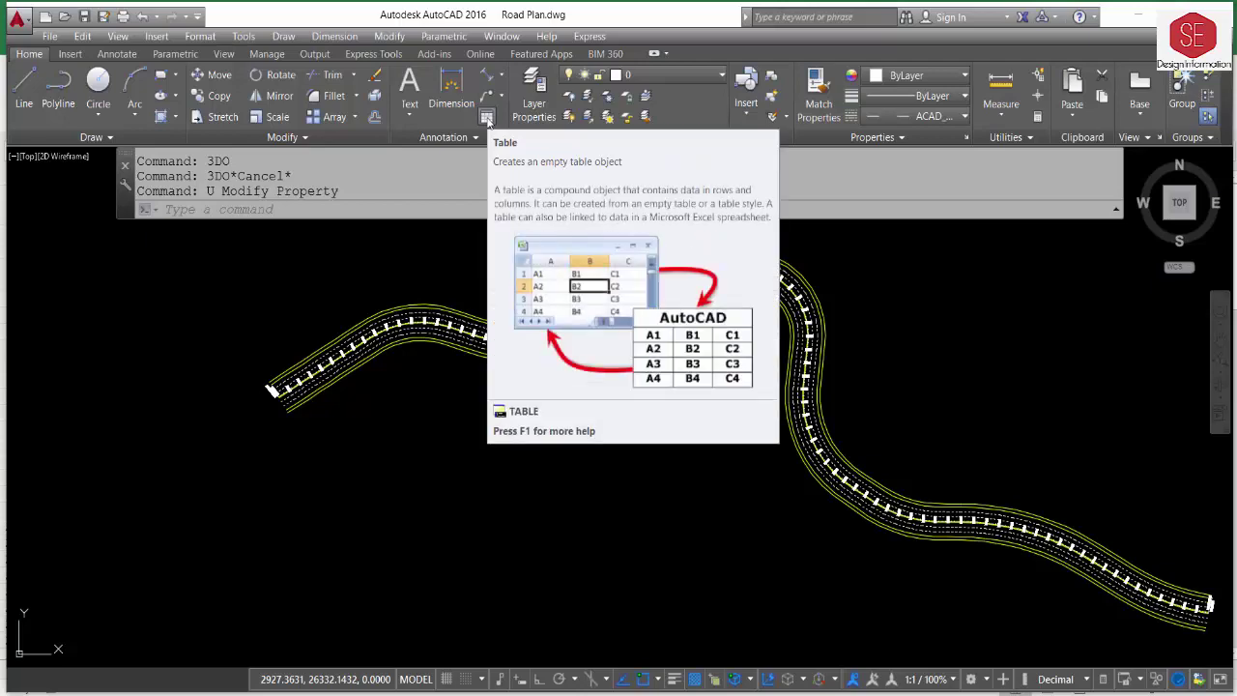
left_click(488, 118)
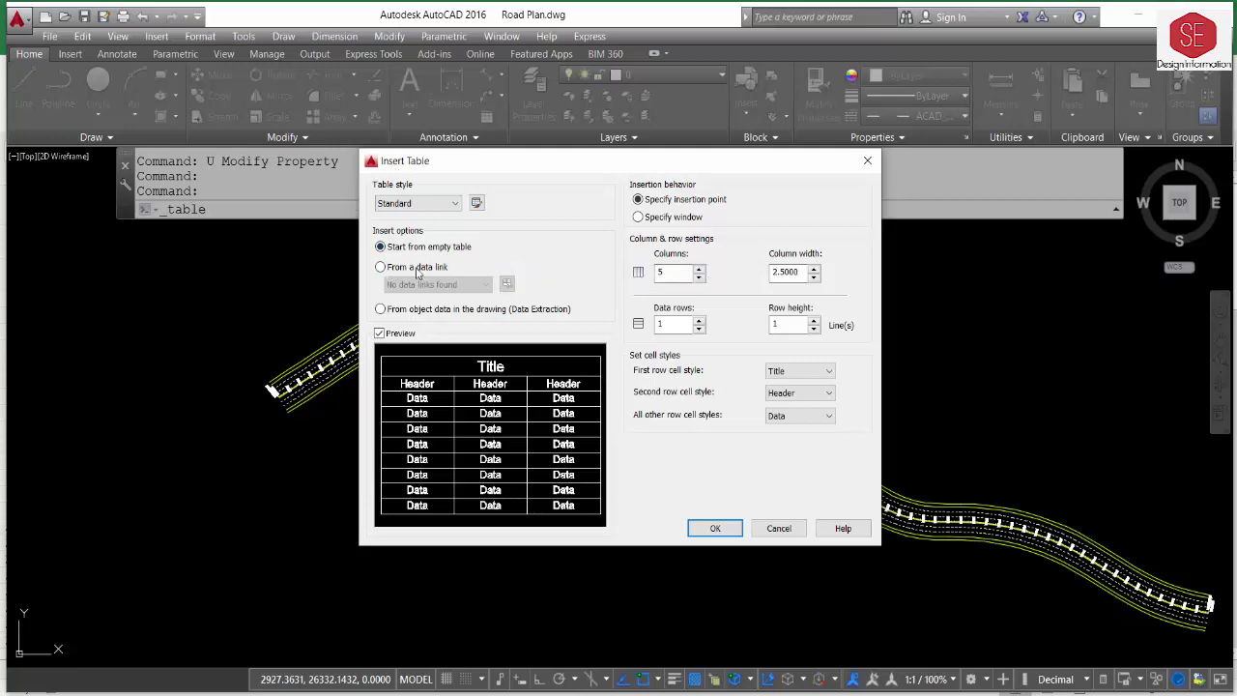
Set the table source to From a data link and launch the Data Link Manager.
left_click(382, 268)
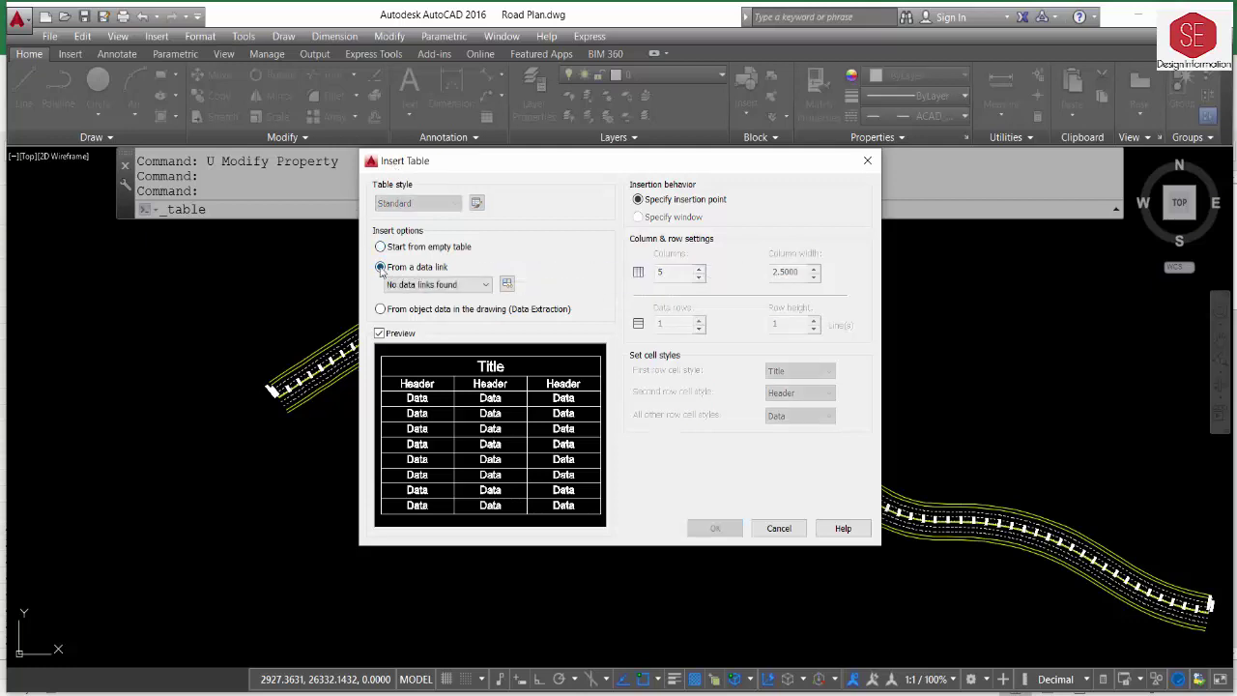
left_click(438, 286)
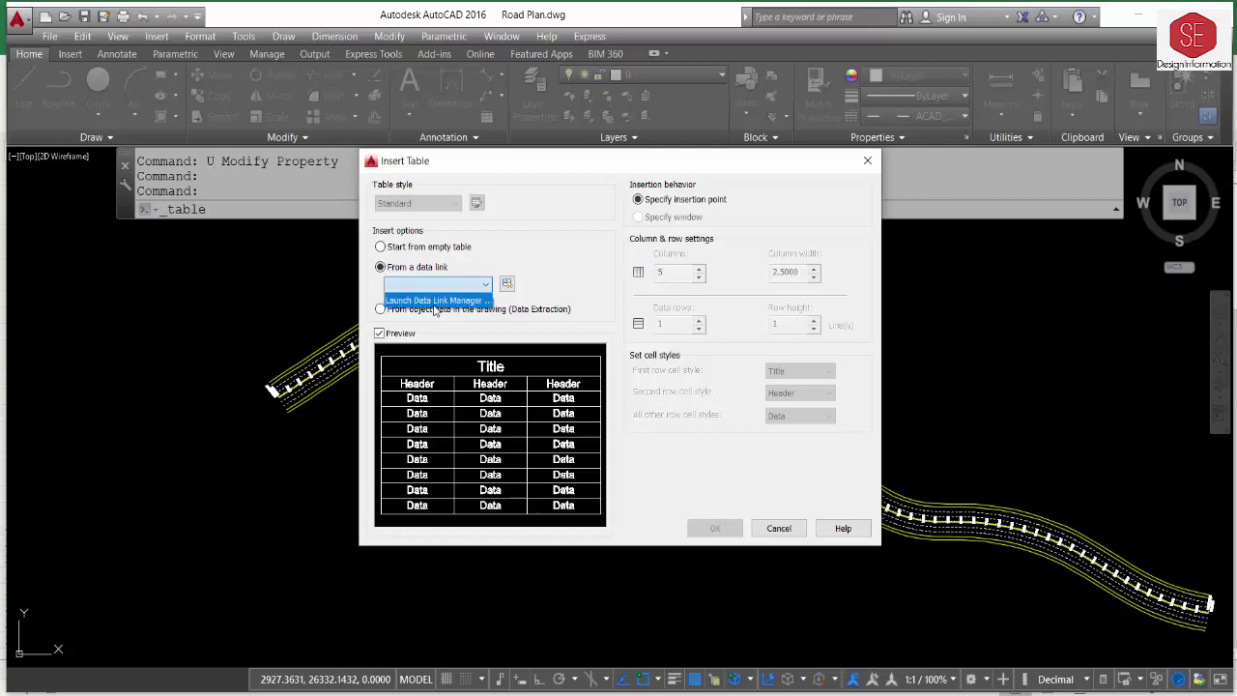
left_click(419, 297)
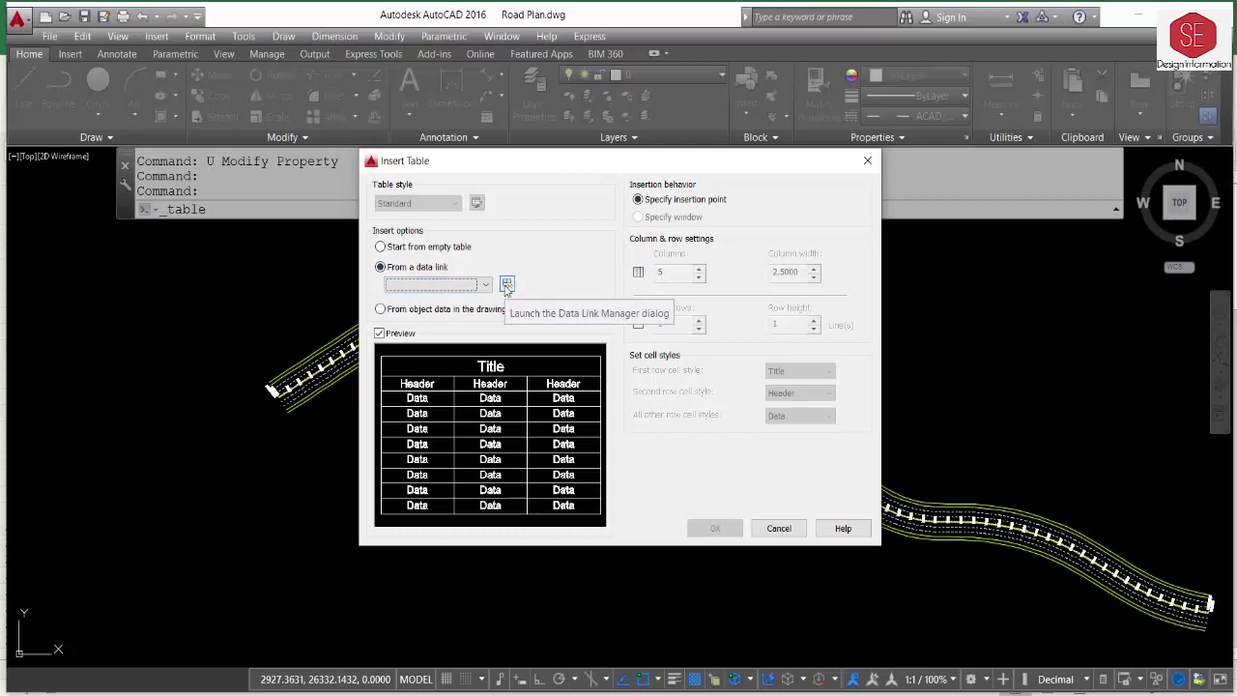
left_click(506, 285)
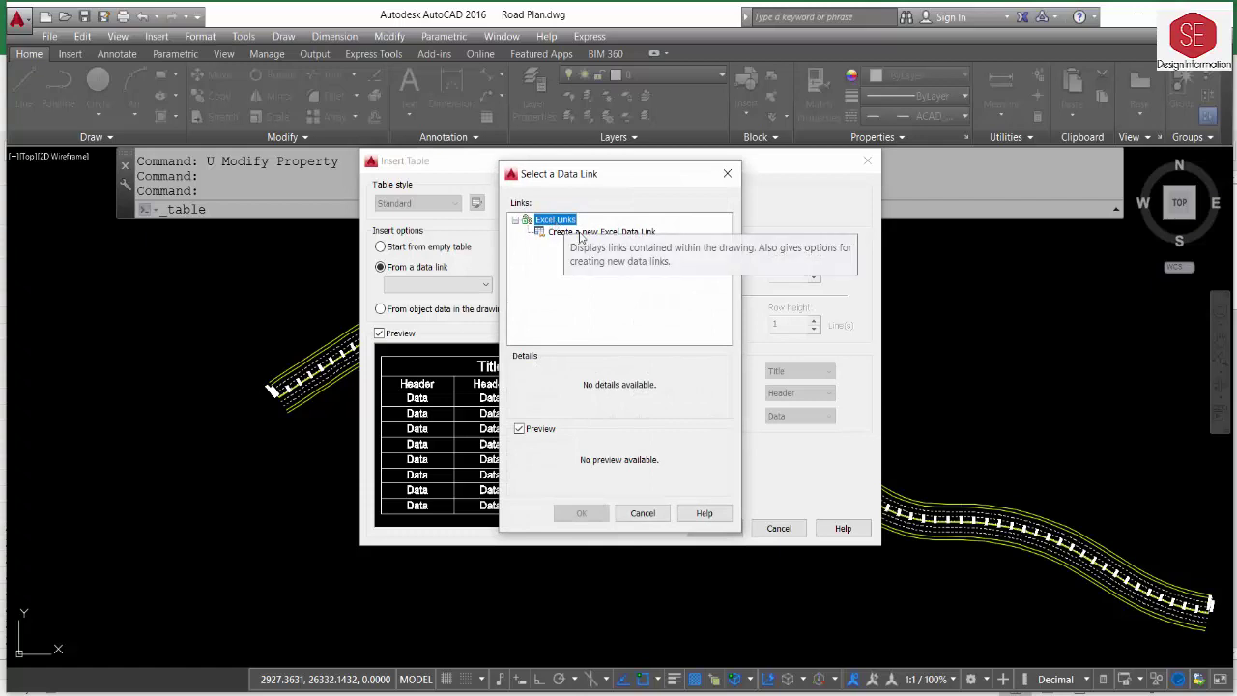
Create a new Excel data link named Curve Data and browse for its workbook.
double_click(623, 233)
type("Curve Data")
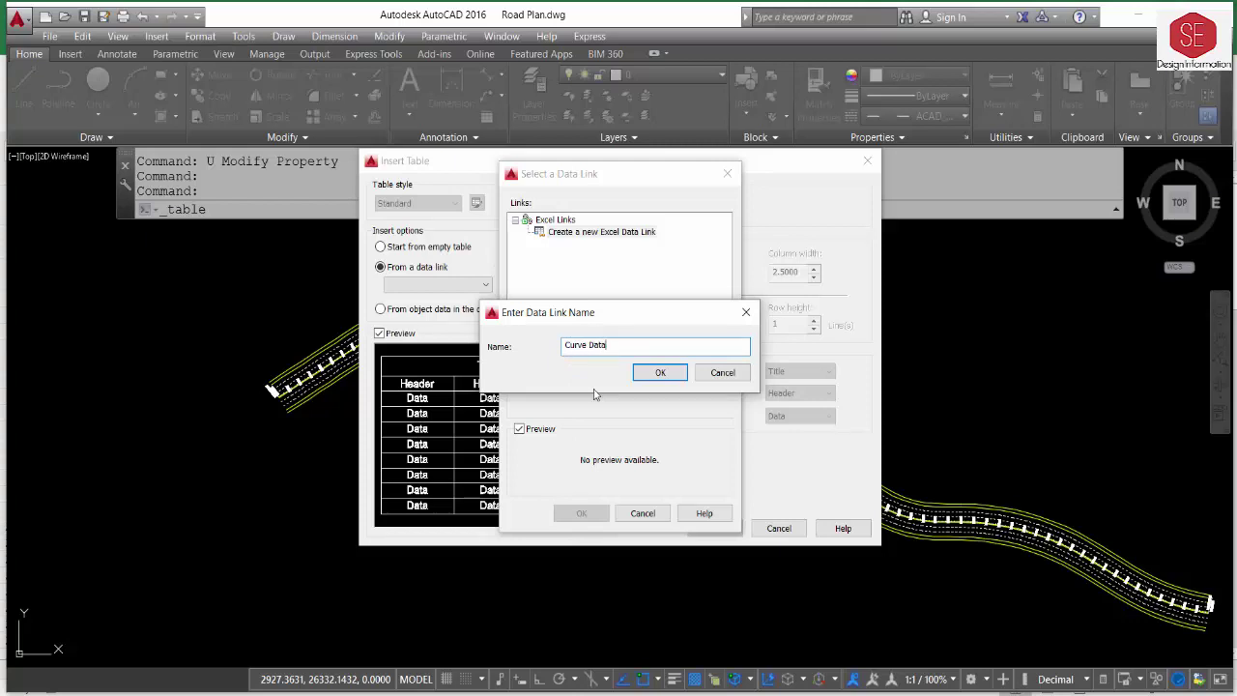
left_click(651, 375)
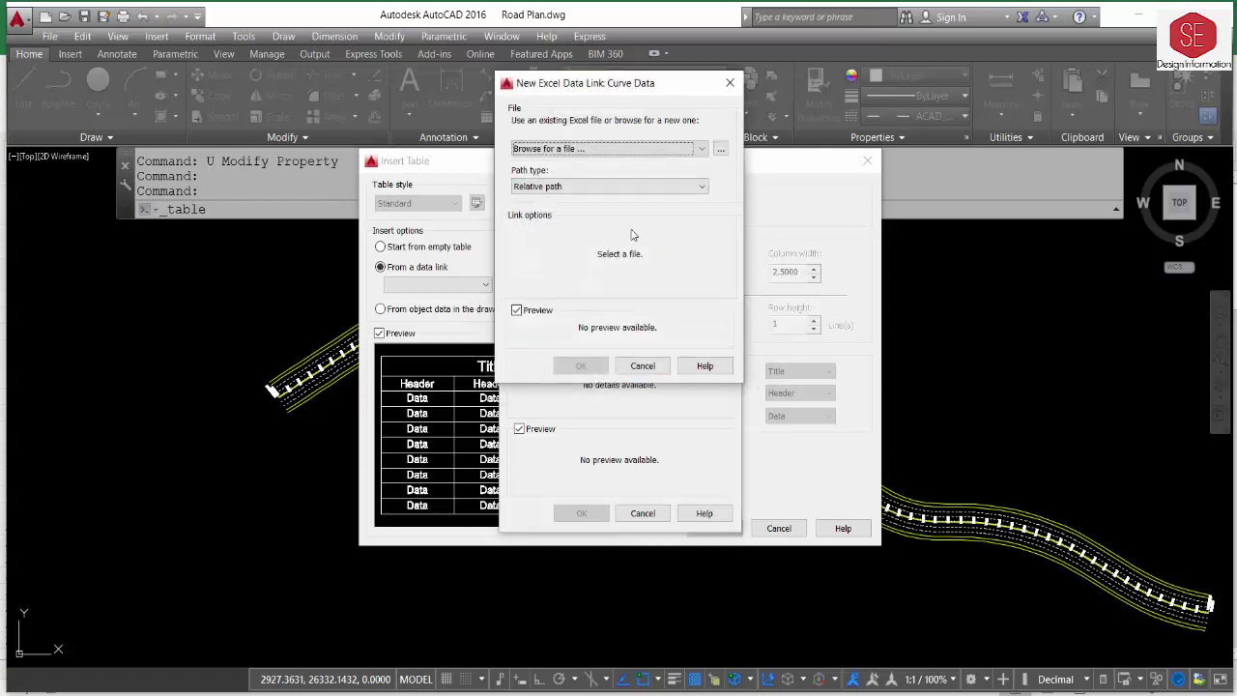
left_click_drag(554, 89, 546, 182)
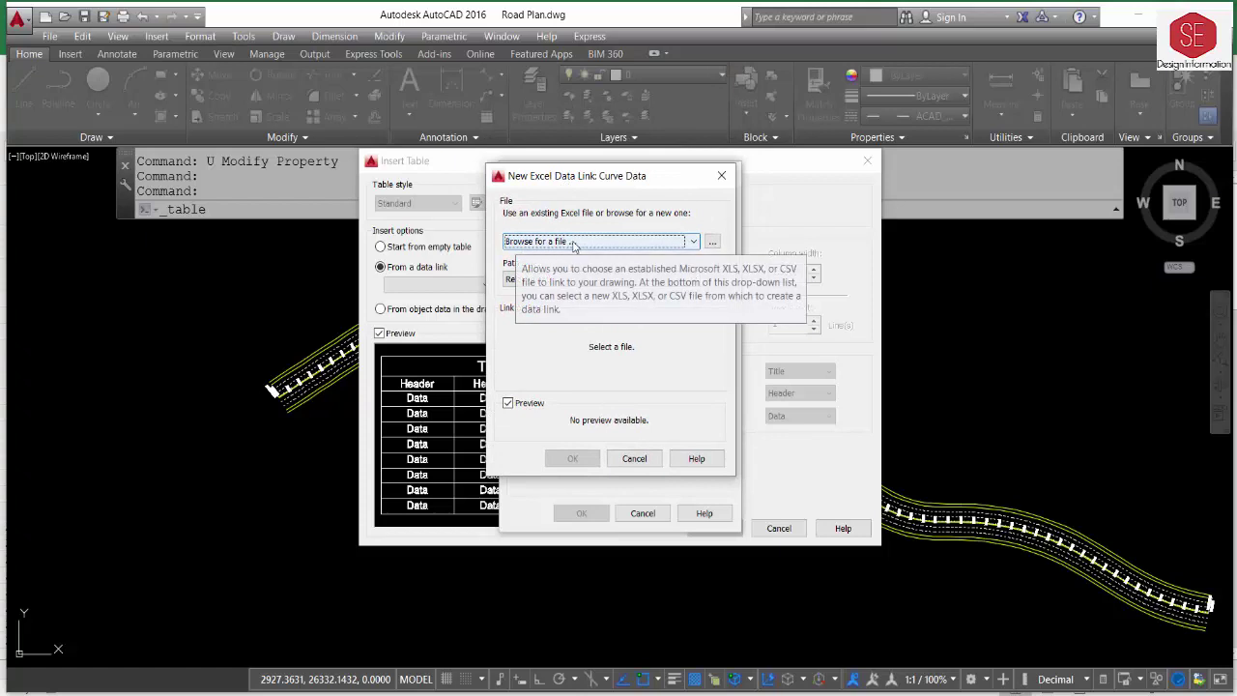
left_click(712, 243)
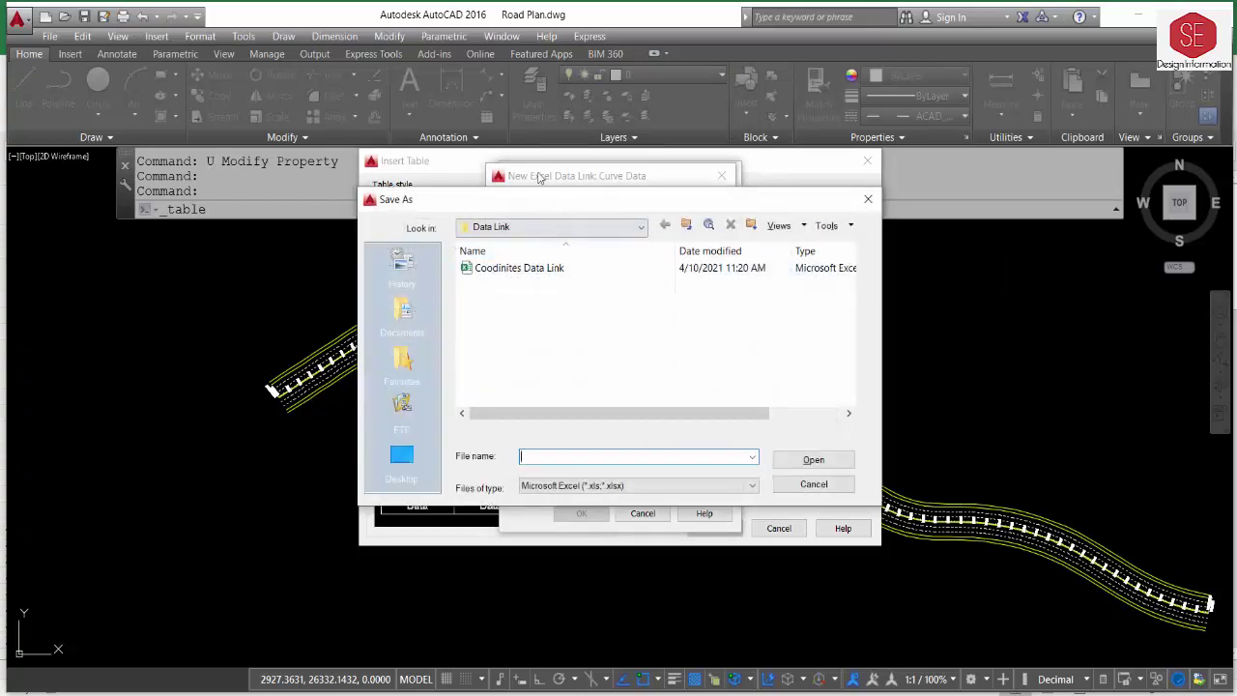
Select and open the Coodinites Data Link workbook as the link's source file.
left_click(520, 268)
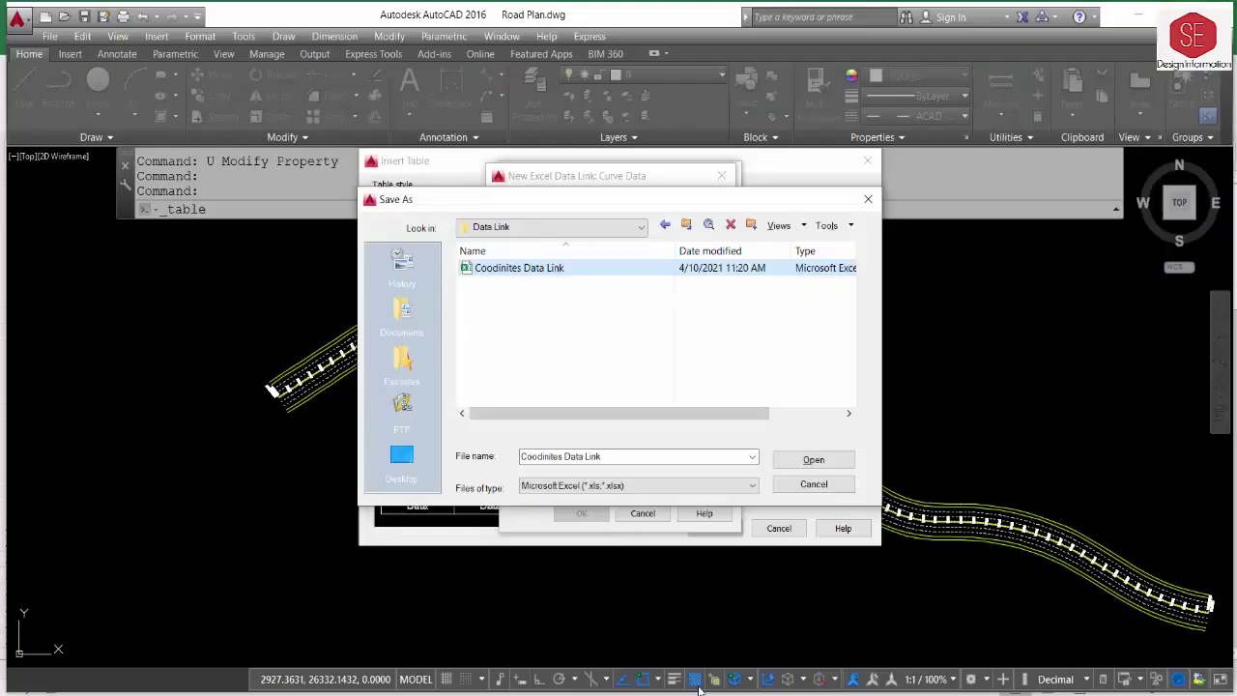
left_click(813, 460)
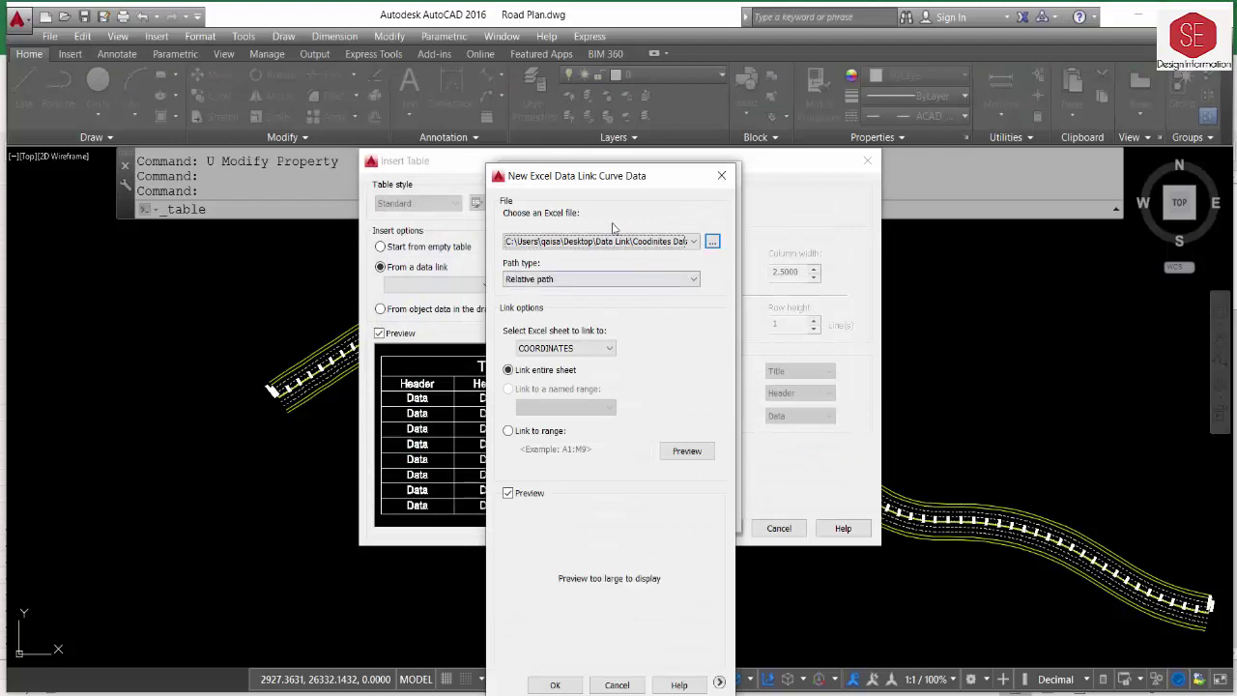
Set the link's path type to Full path and choose the CURVES DETAILS sheet.
left_click(531, 280)
left_click(527, 304)
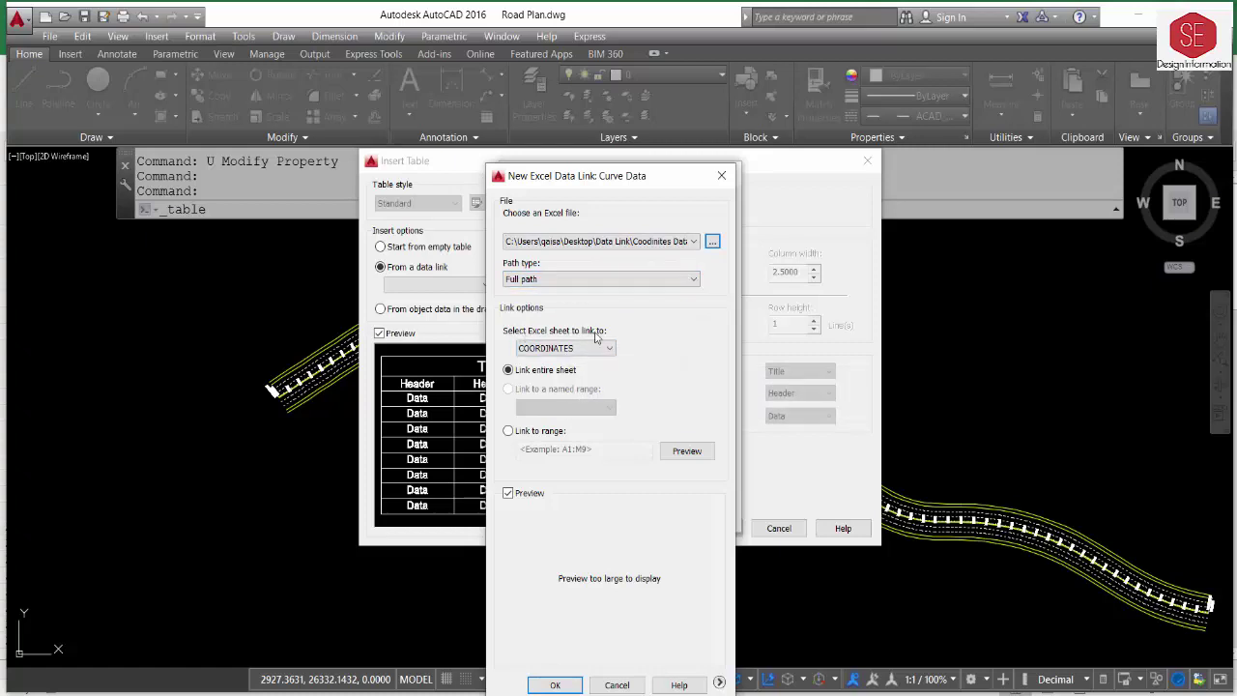
left_click(581, 349)
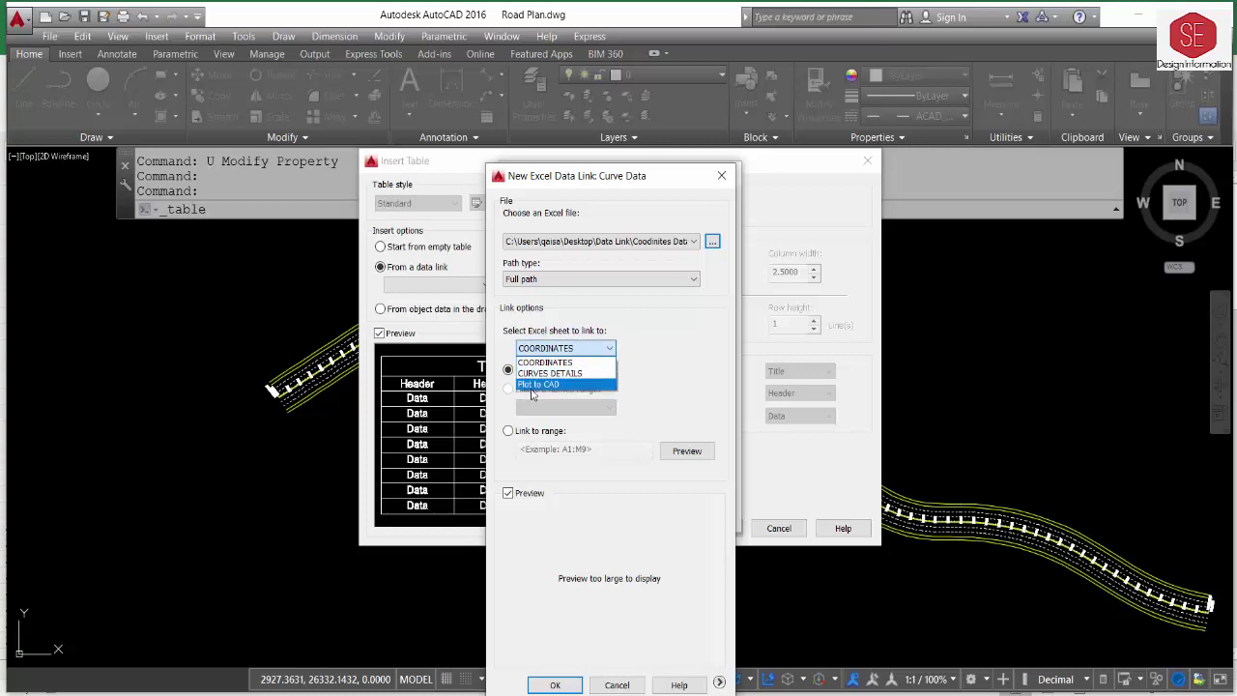
left_click(570, 373)
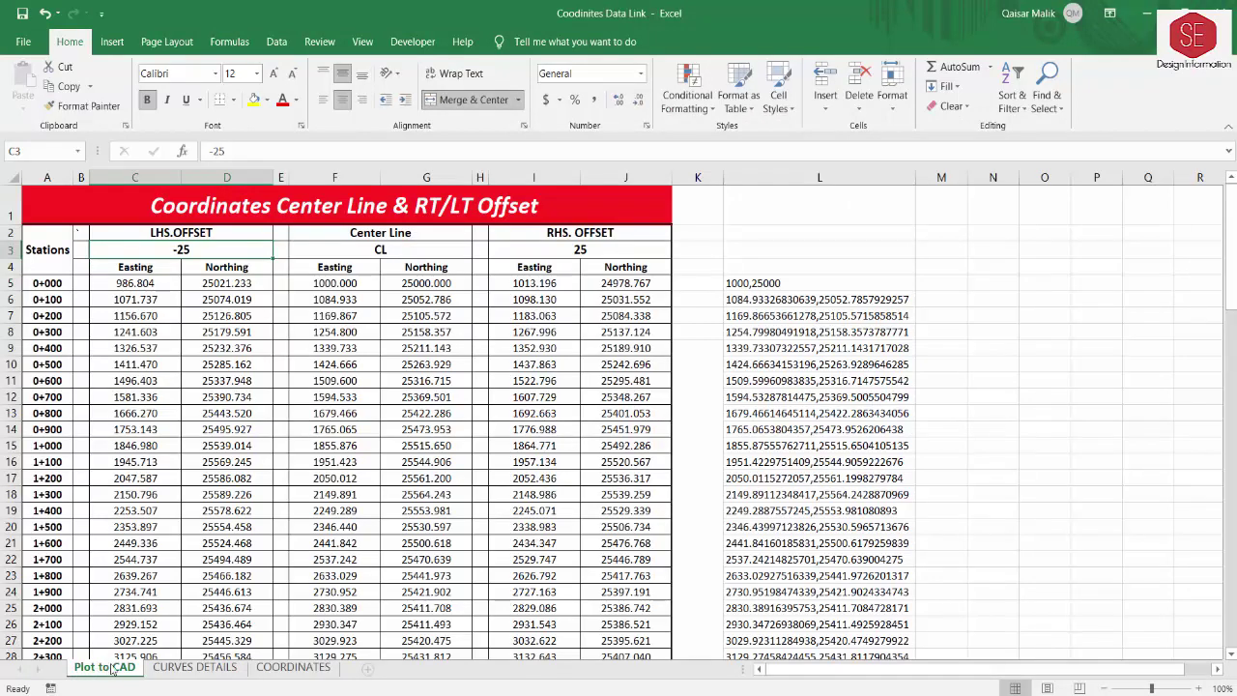
Open the CURVES DETAILS sheet and inspect the PI data input and curve element values.
left_click(217, 668)
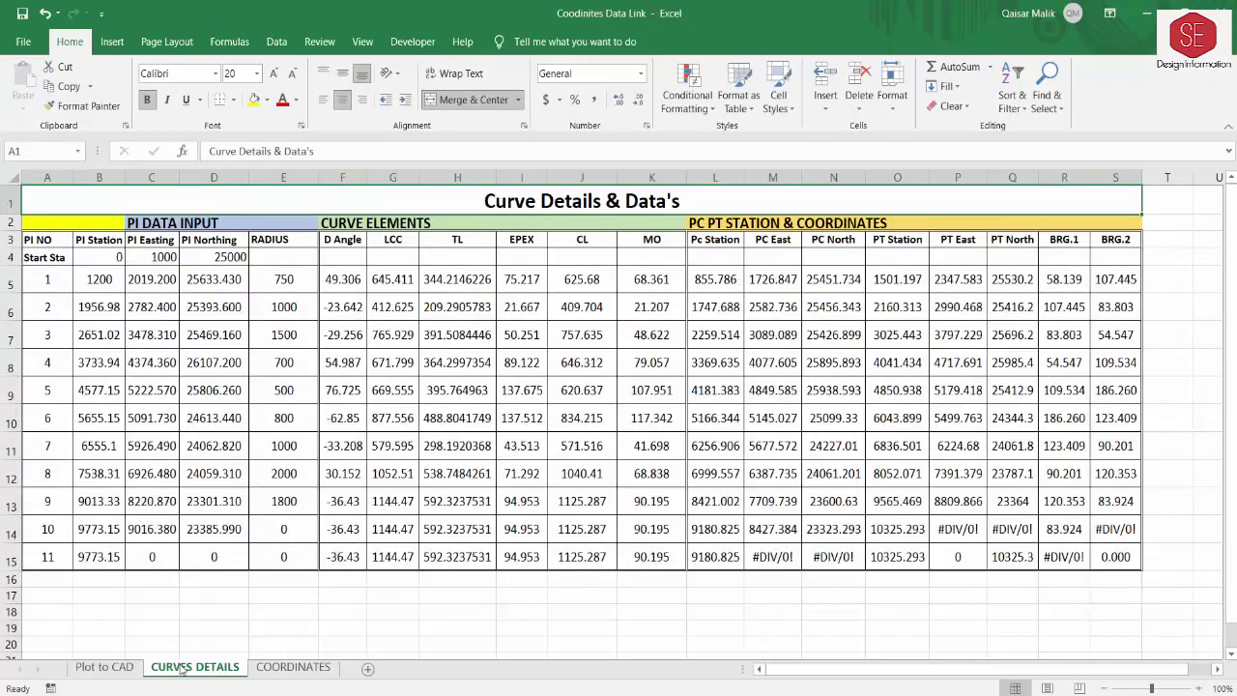
left_click(293, 667)
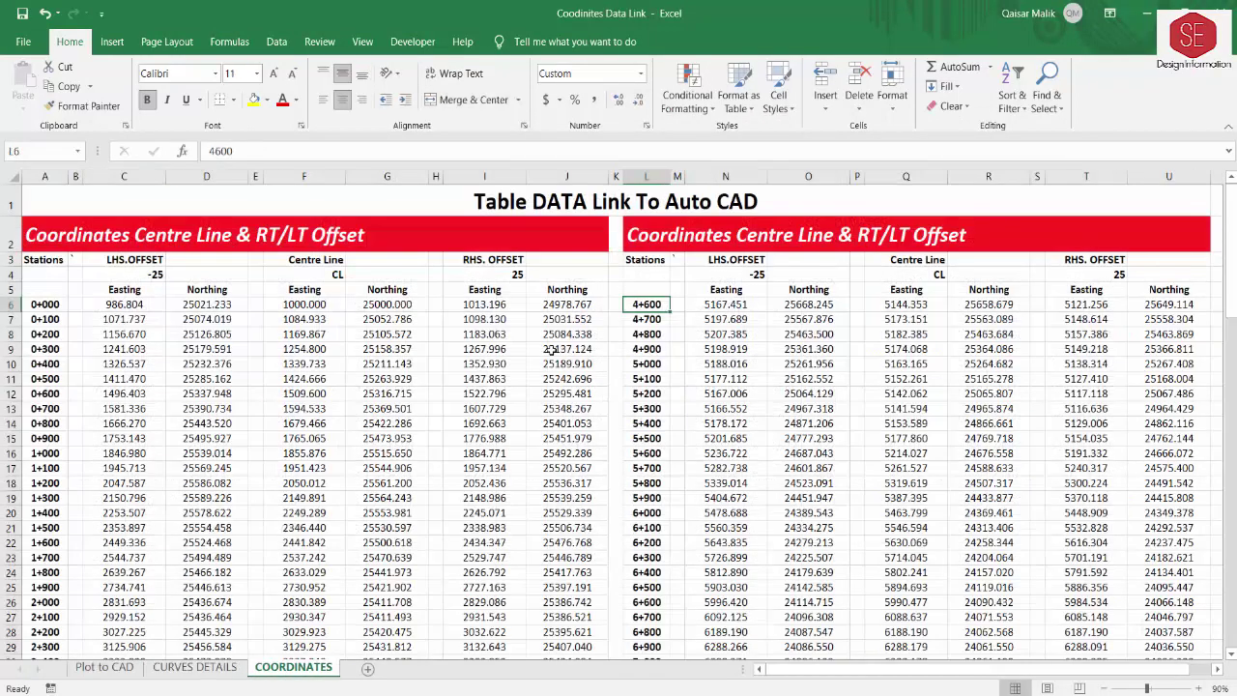
left_click(204, 669)
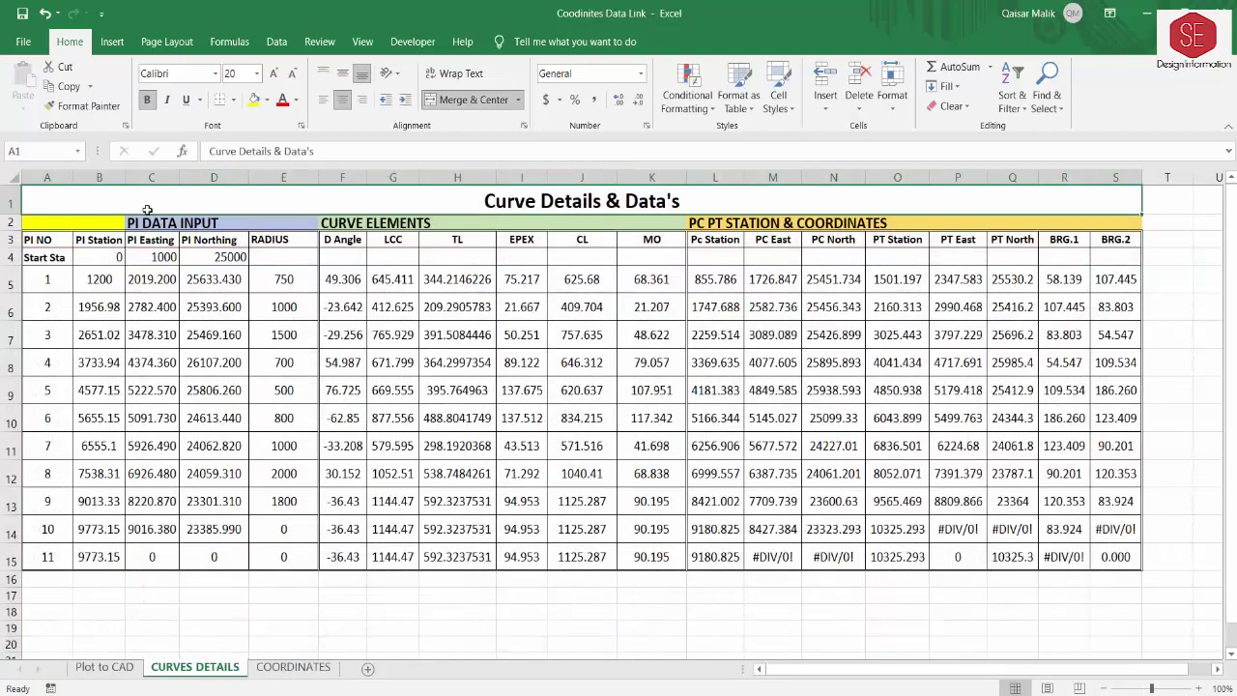
left_click(44, 223)
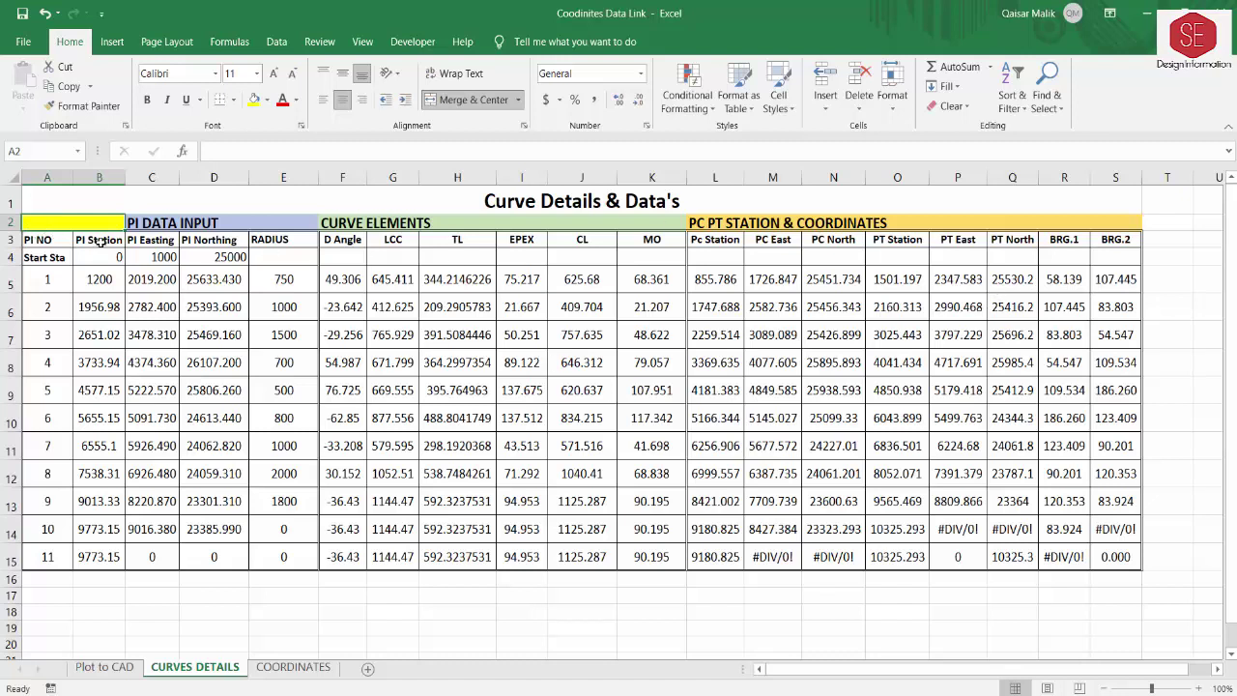
left_click(99, 239)
left_click(151, 240)
left_click(151, 257)
left_click(151, 280)
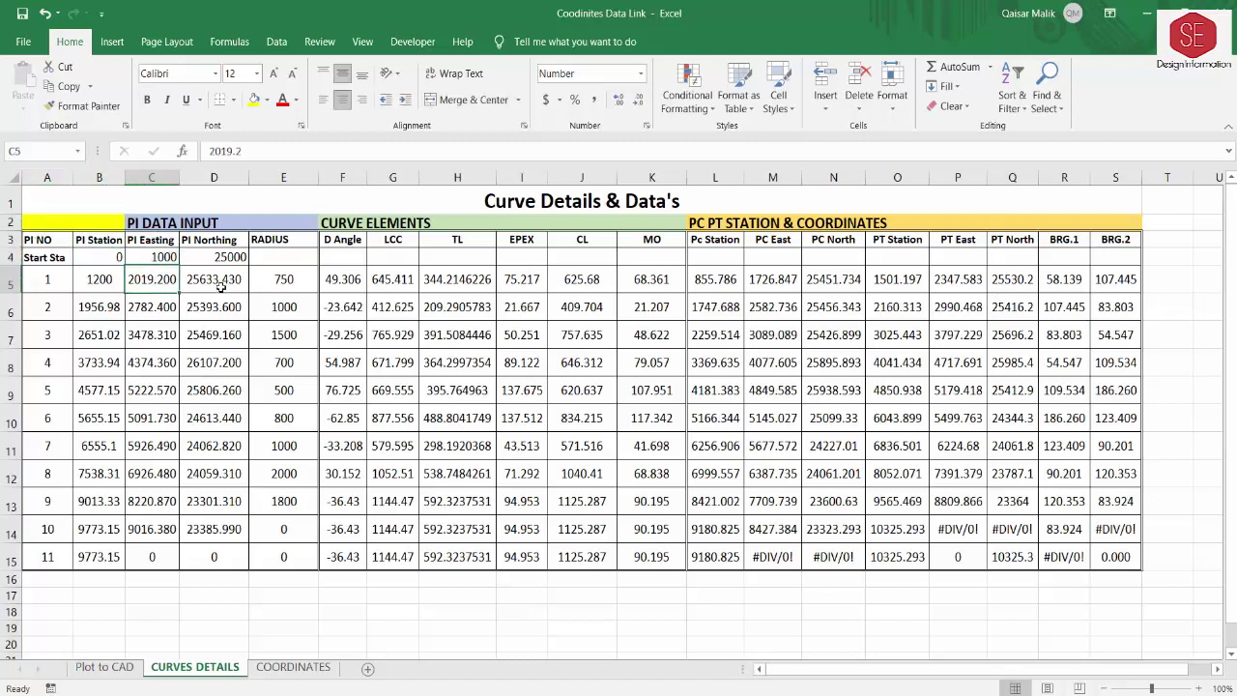
left_click(214, 279)
left_click(214, 257)
left_click(283, 257)
left_click(376, 253)
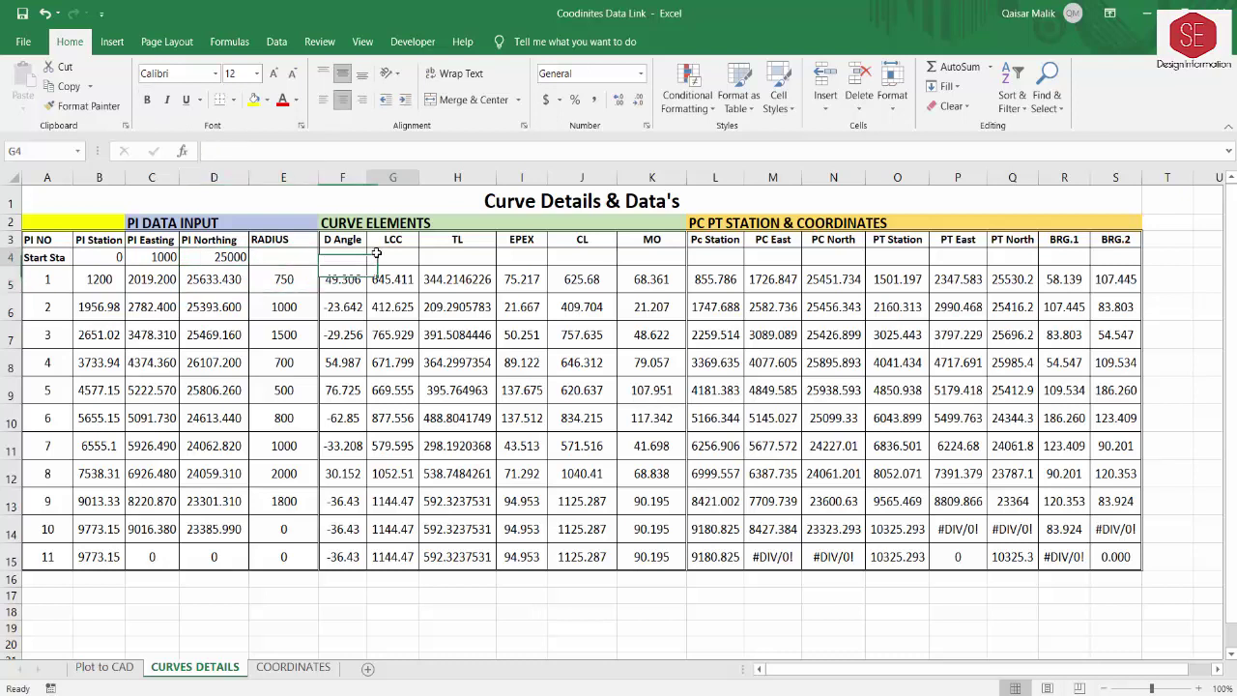
Inspect the EPEX, PC/PT station and PT North columns, plus cells D5 and E5.
left_click(457, 257)
left_click(522, 258)
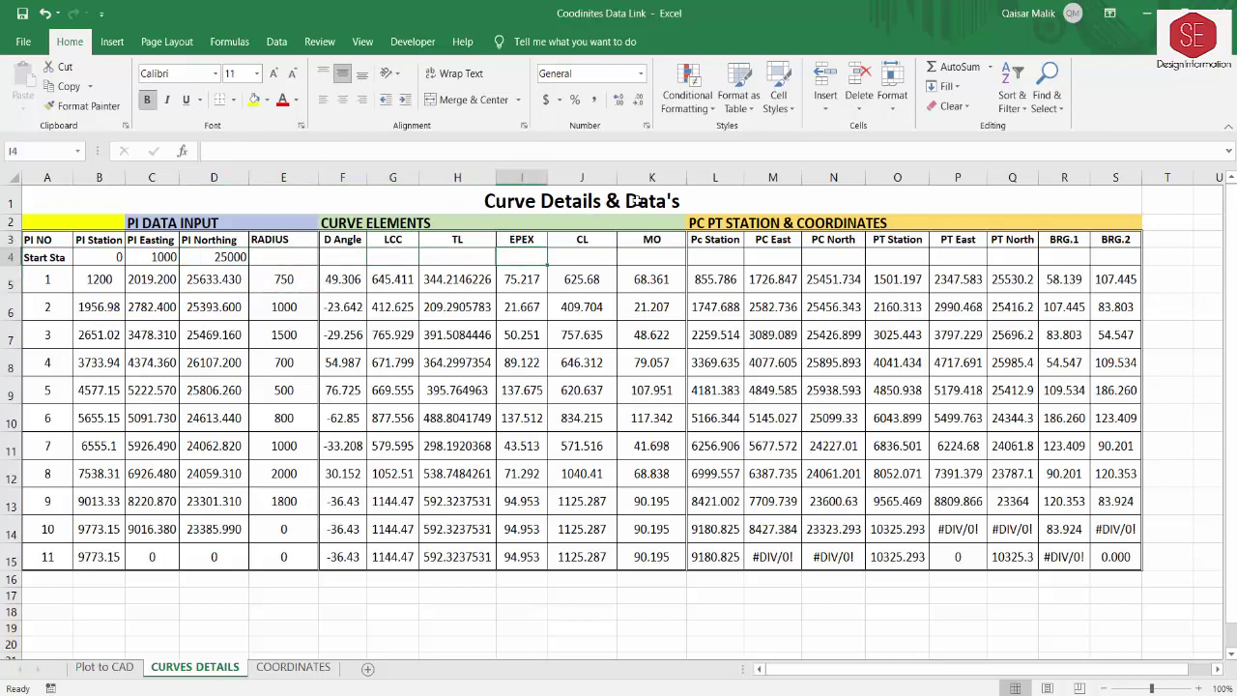
left_click(761, 244)
left_click(774, 257)
left_click(833, 257)
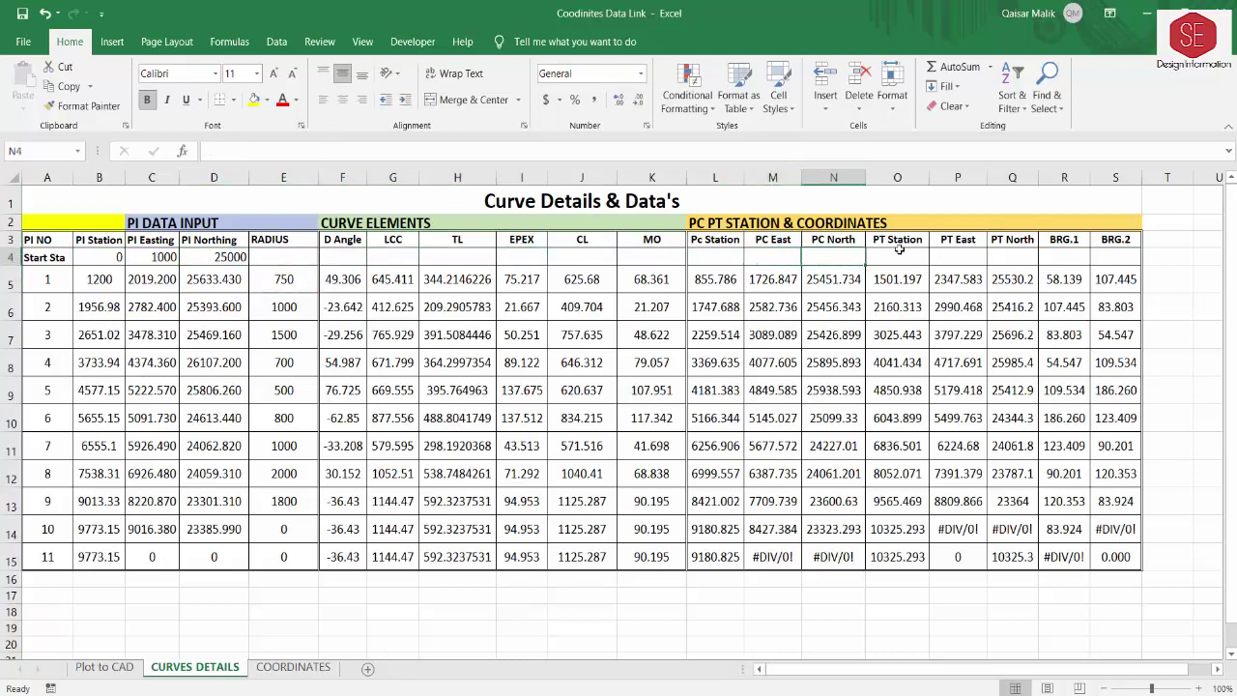
left_click(899, 258)
left_click(1013, 258)
left_click(1012, 240)
left_click(1012, 257)
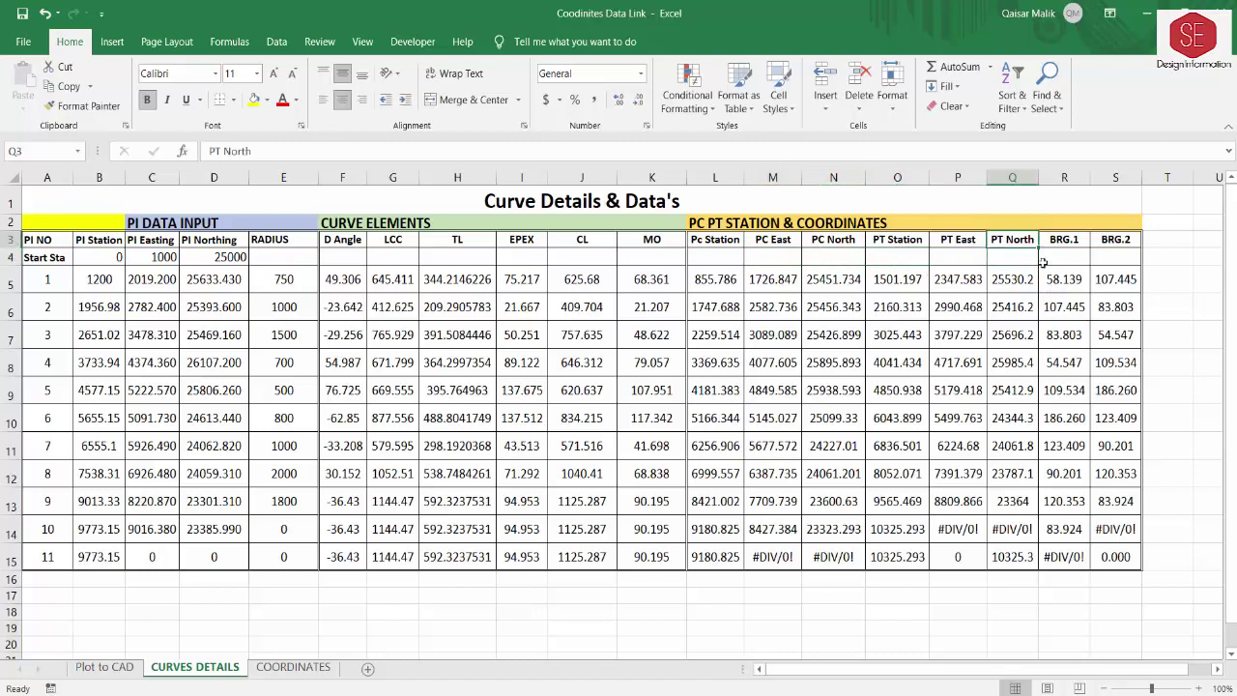
left_click(1020, 329)
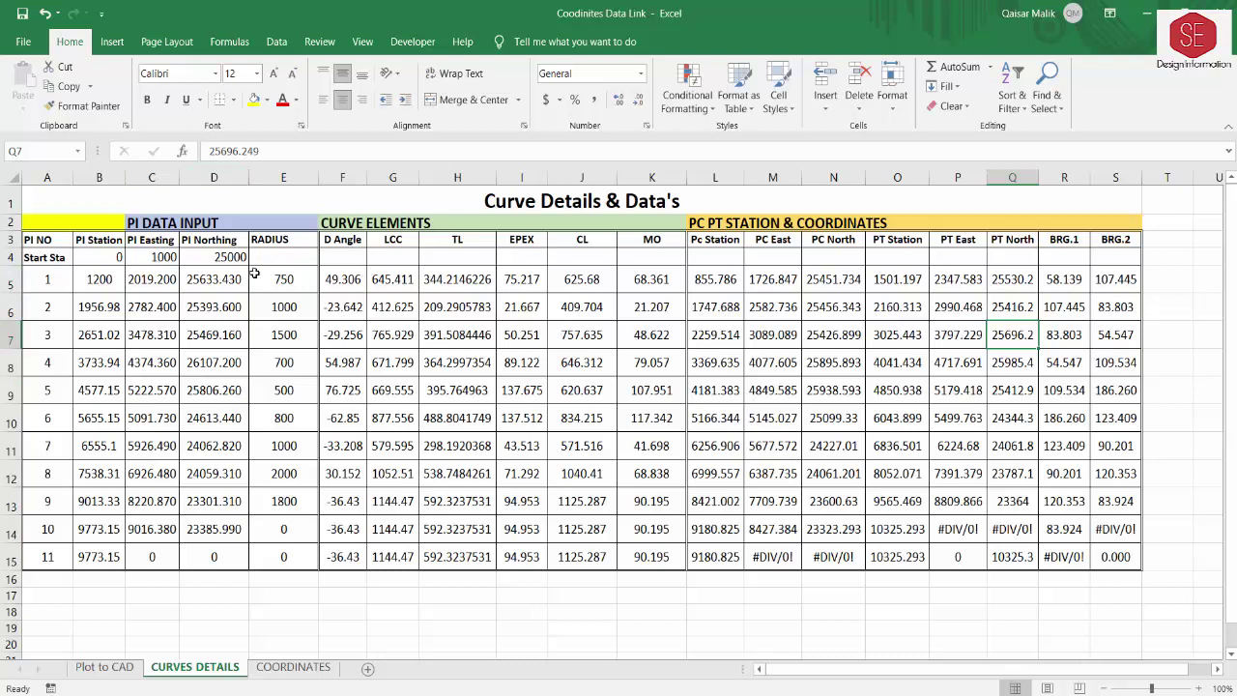
left_click_drag(206, 277, 235, 280)
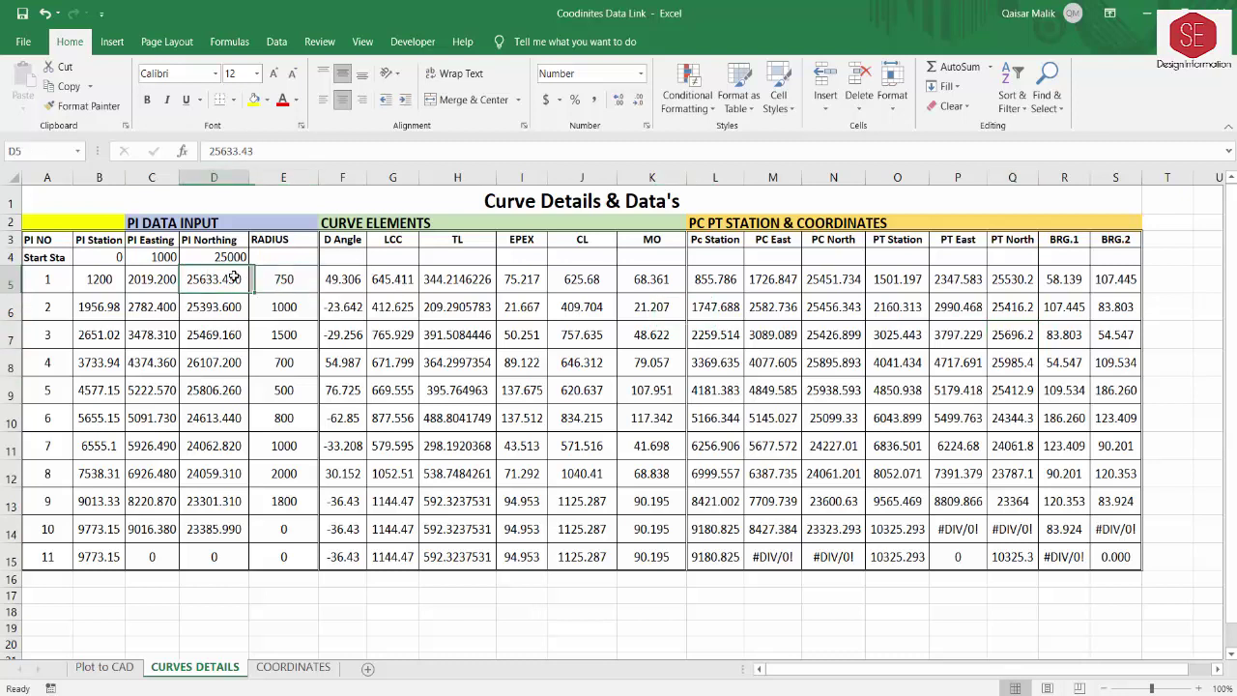
left_click(300, 278)
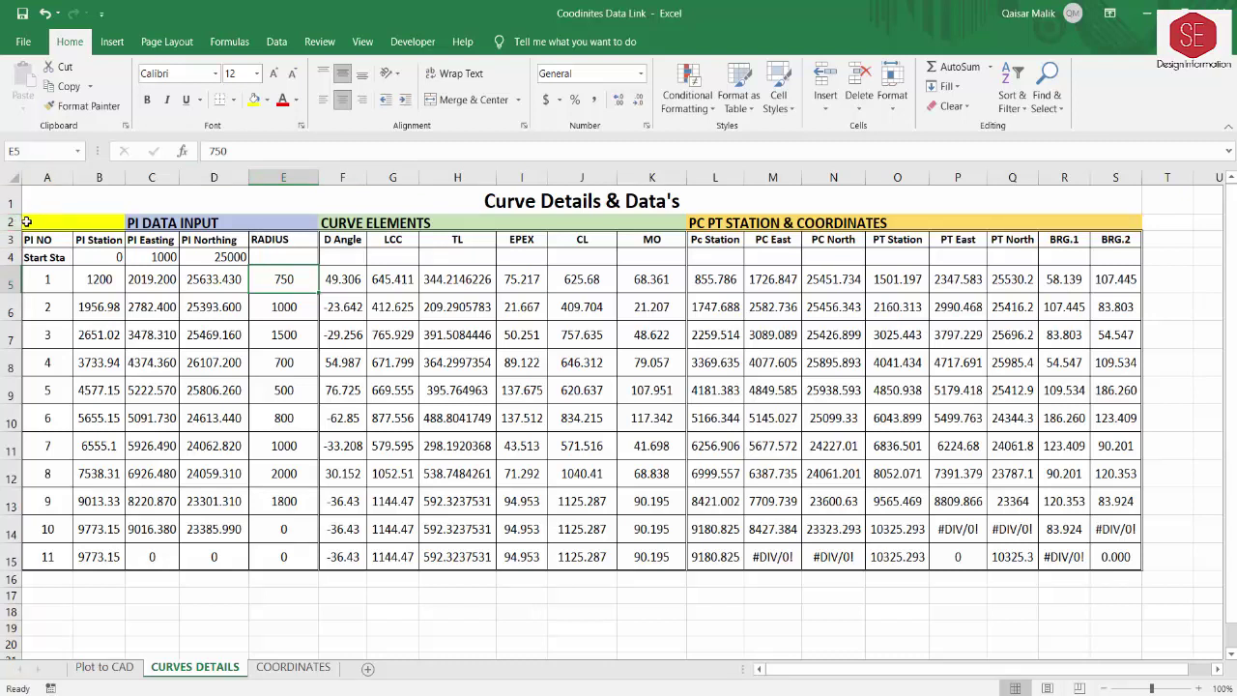
Select A2:S15 to confirm the curve table's extent, then clear the selection.
left_click_drag(27, 221, 1071, 537)
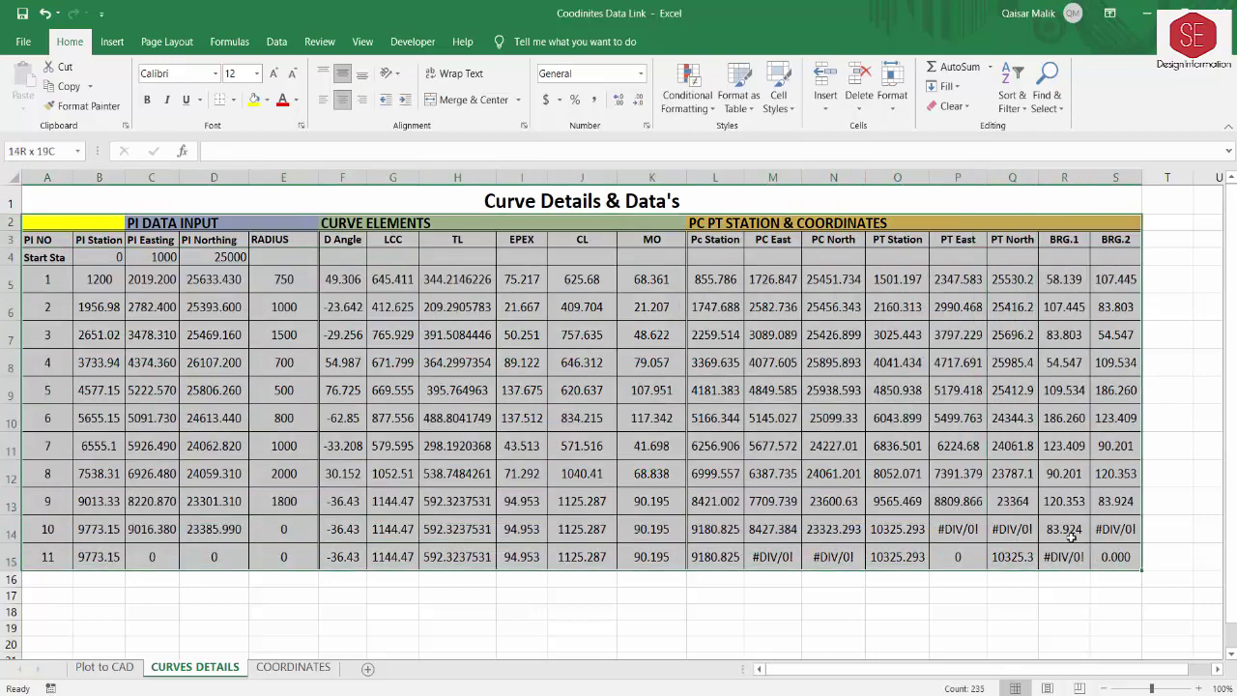
left_click(55, 201)
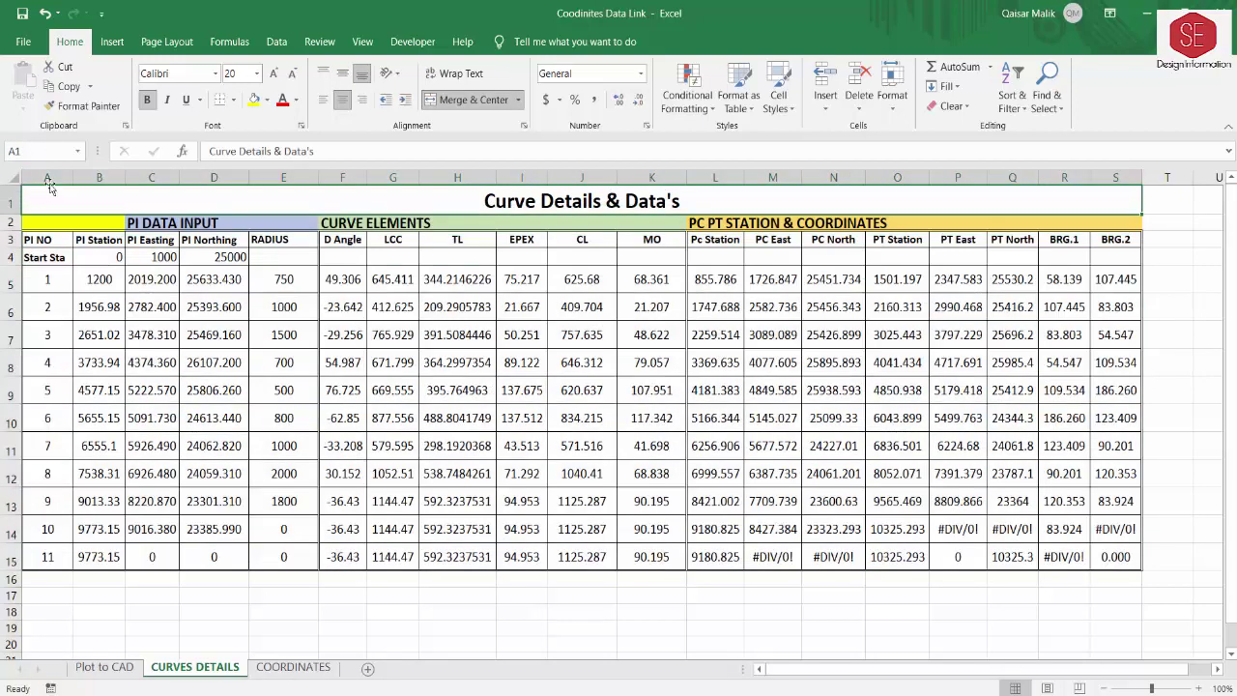
left_click(12, 224)
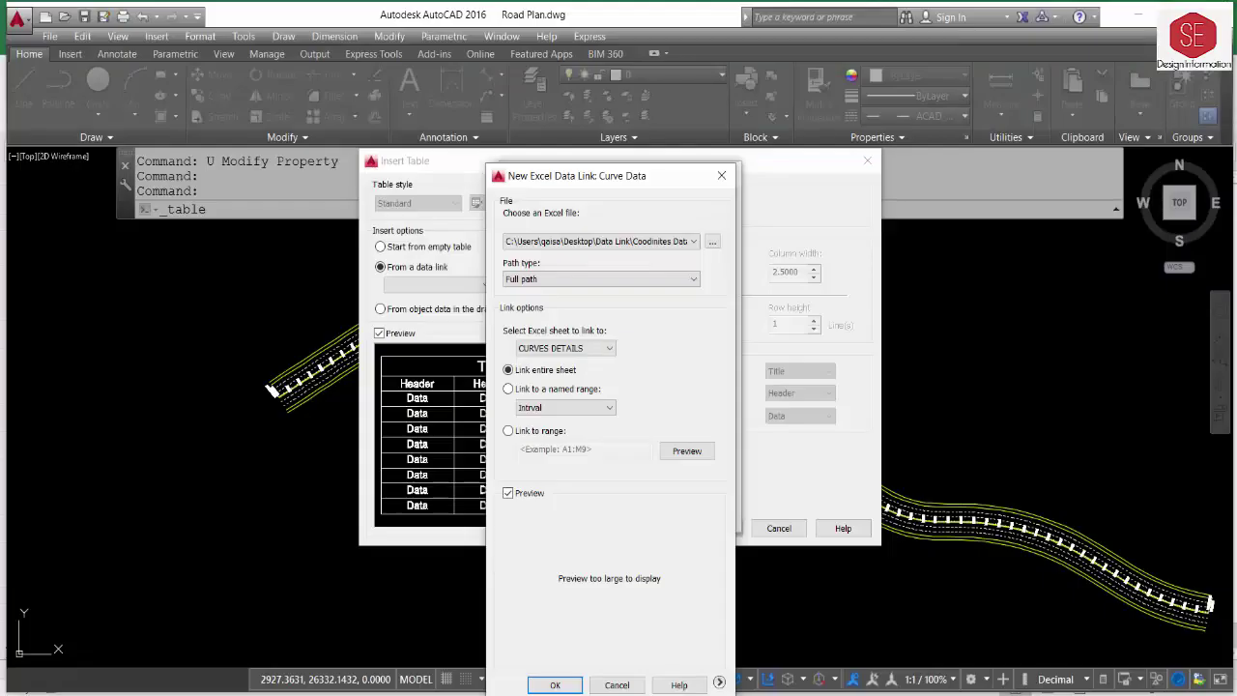
Switch the link to Link to range, begin the range at A2, and return to Excel.
left_click(510, 431)
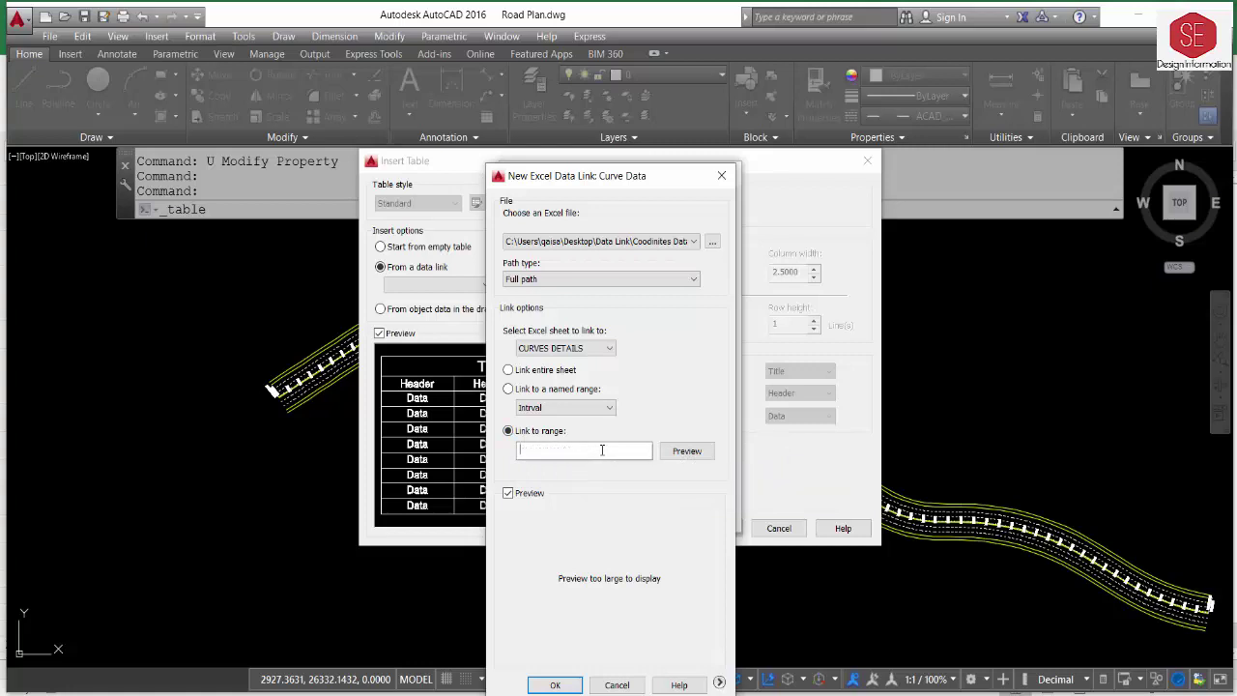
left_click(600, 451)
type("A2:")
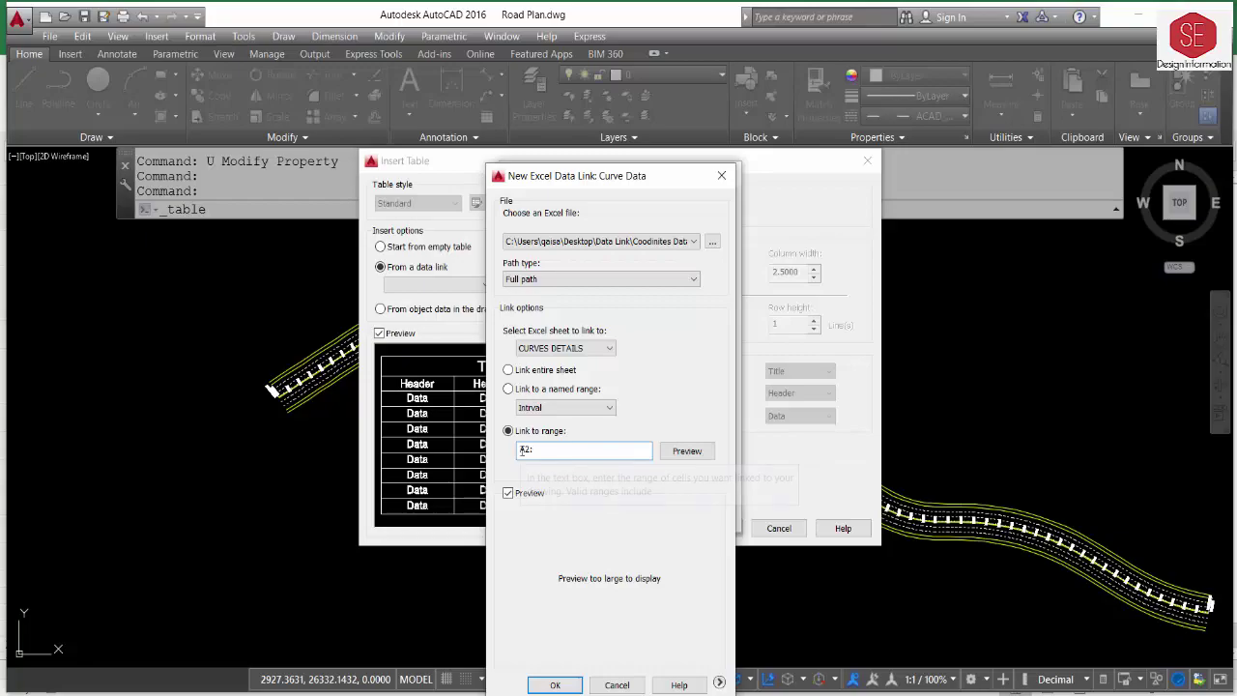
key("alt+Tab")
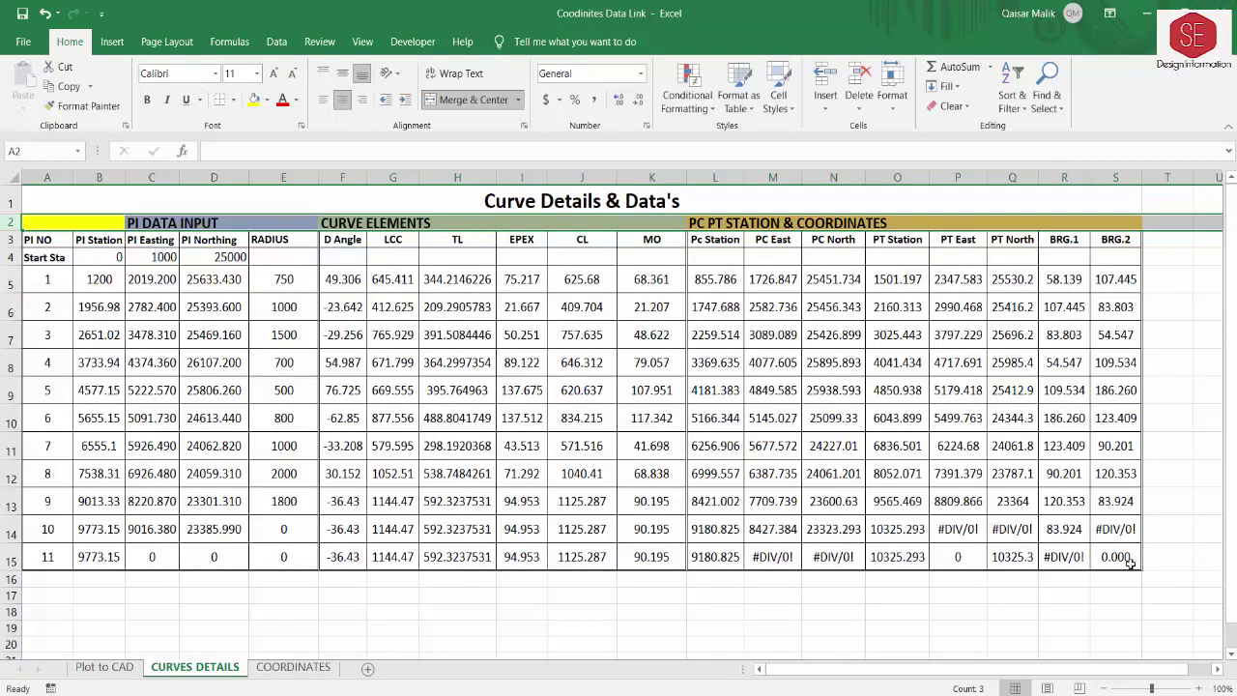
Confirm the table ends at column S, cell S15, then preview the A2:S15 range.
left_click(1122, 176)
left_click(1119, 559)
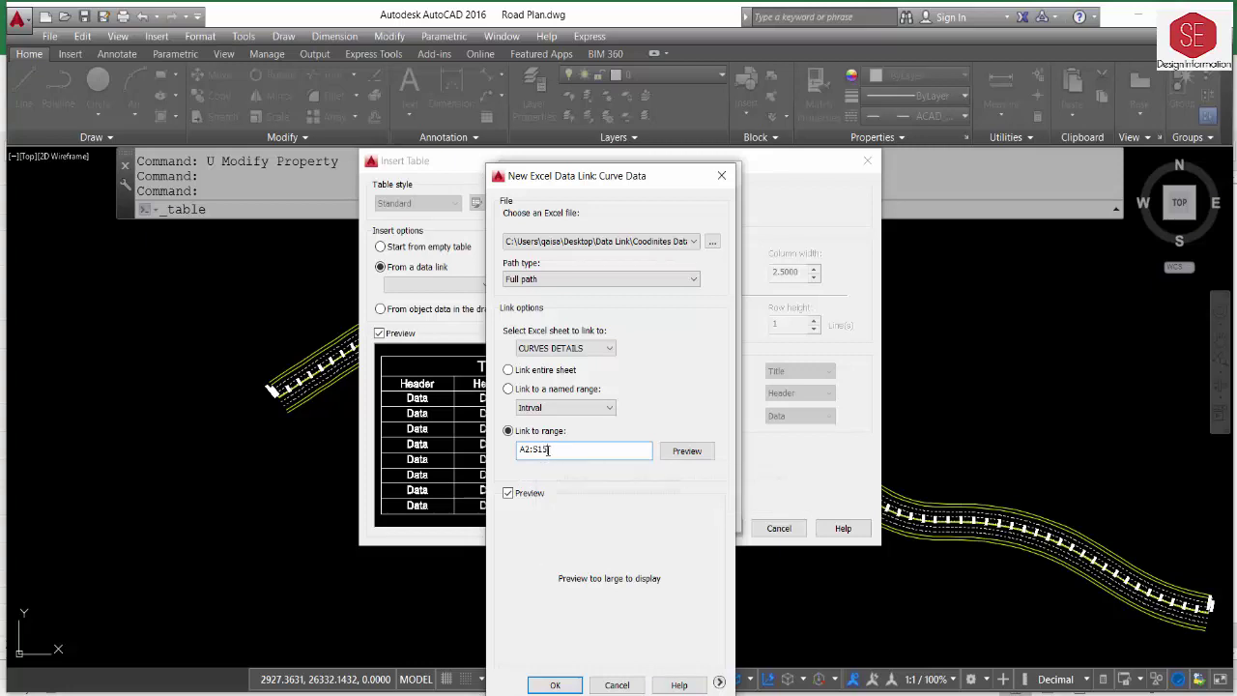
left_click(683, 452)
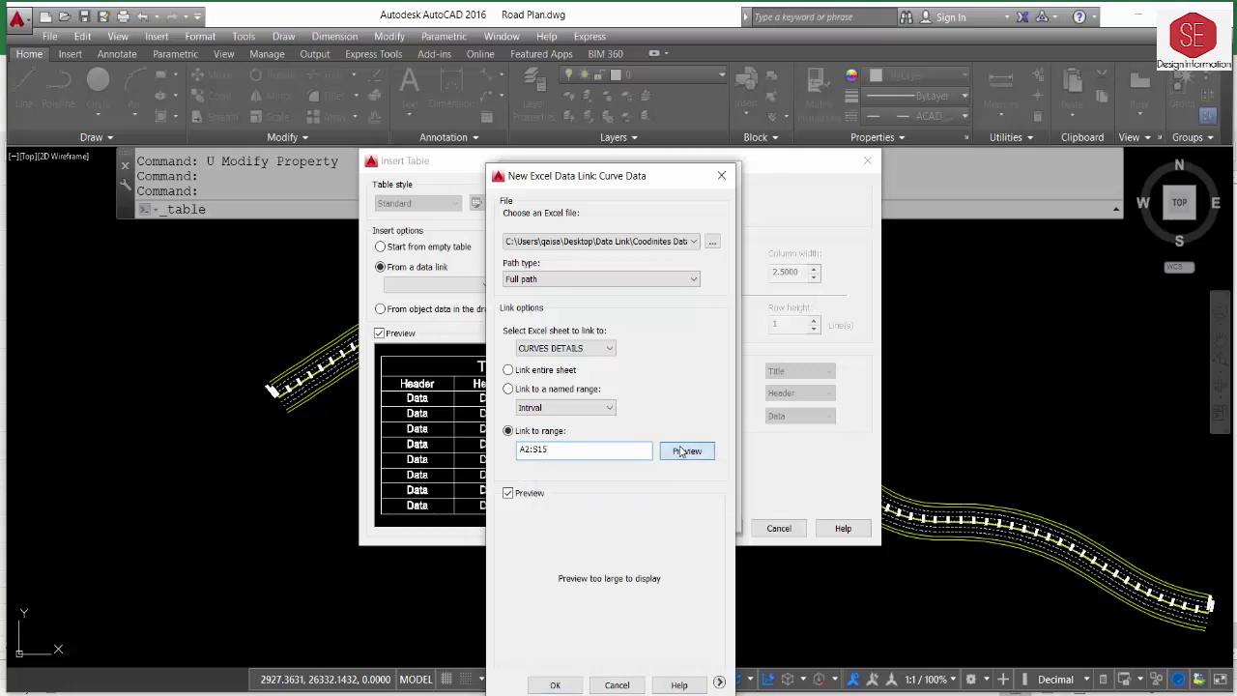
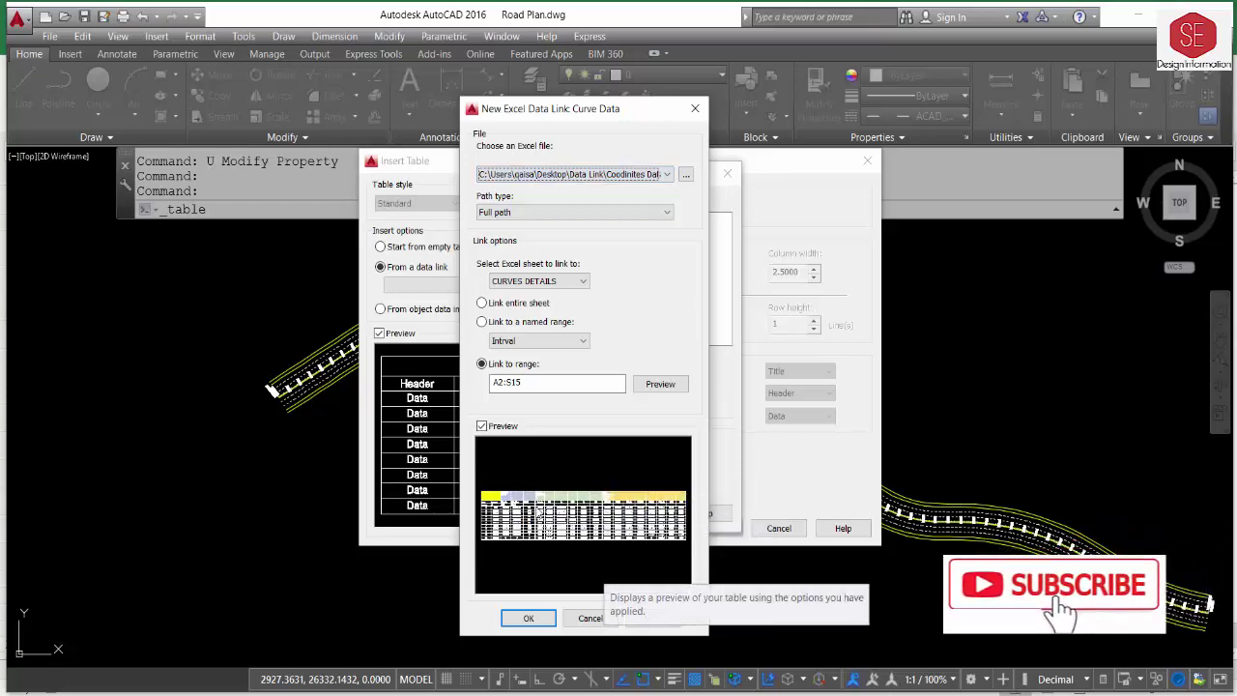
Confirm the Curve Data link and insert the linked table, panning to find room for it.
left_click(528, 618)
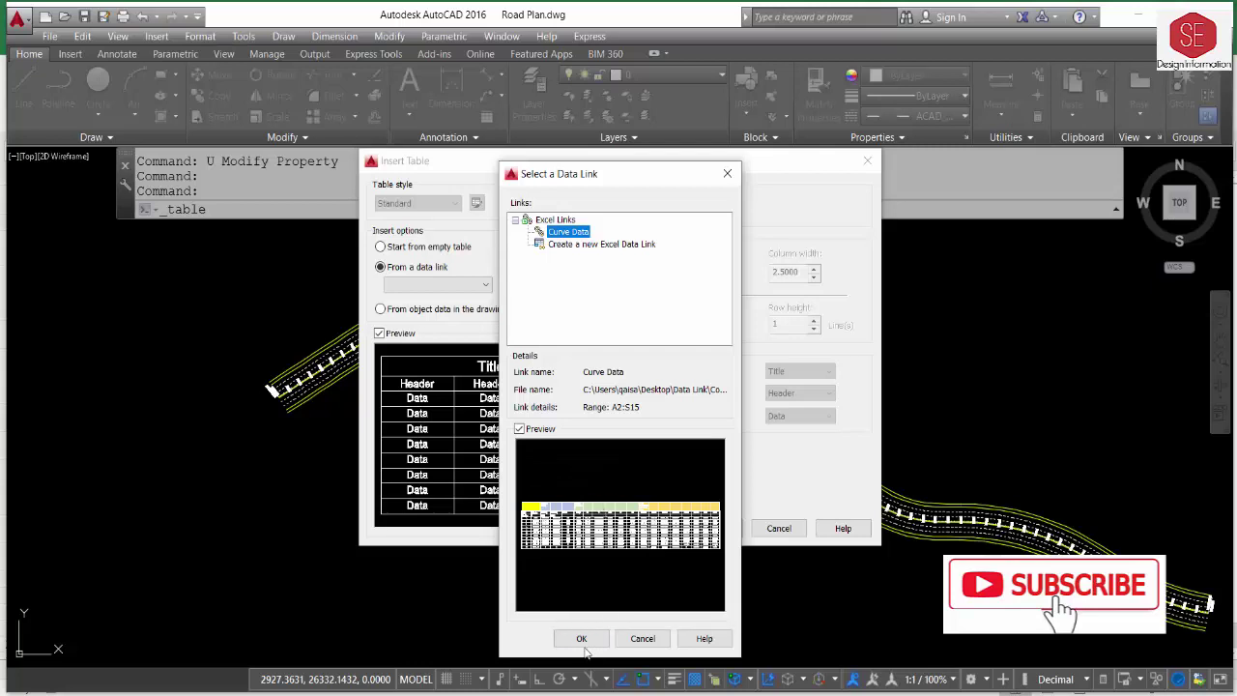
left_click(583, 640)
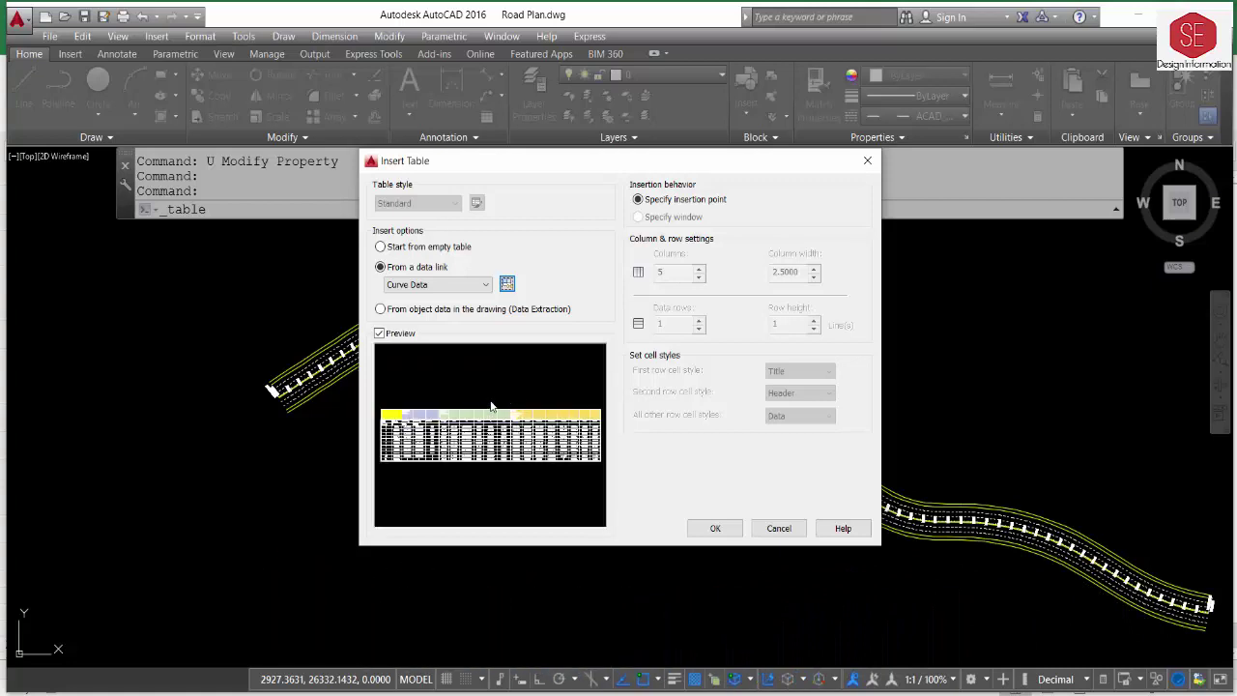
left_click(713, 528)
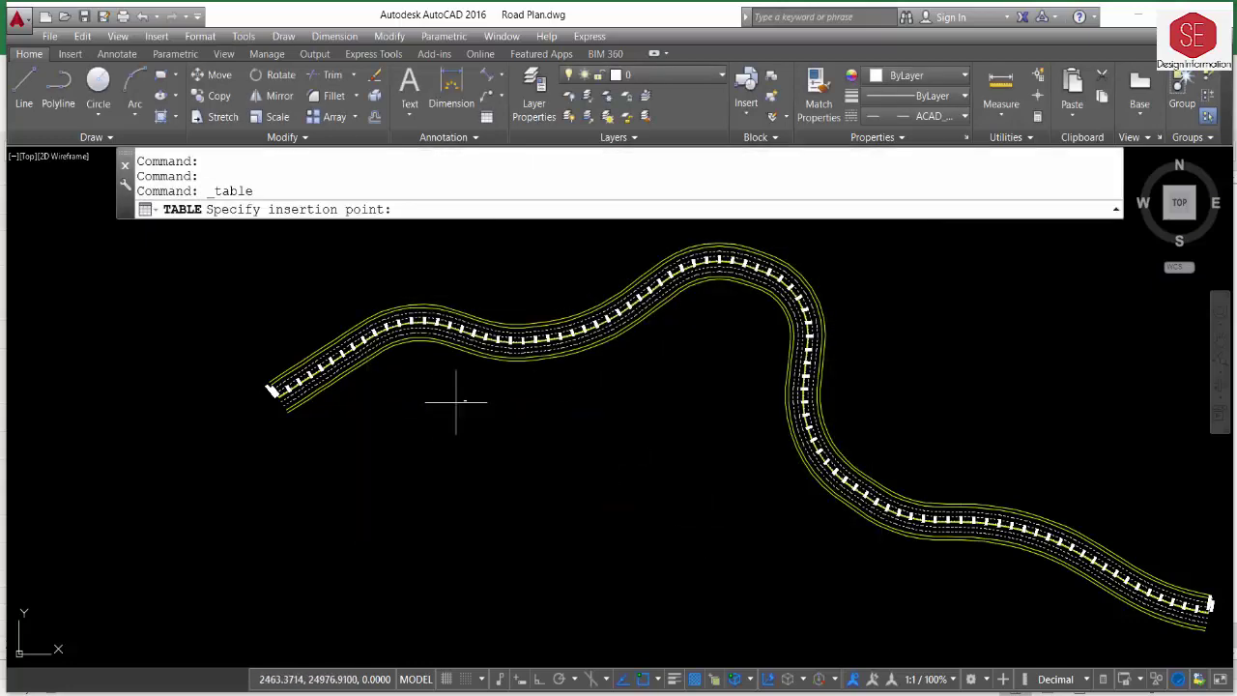
middle_click_drag(480, 414, 475, 464)
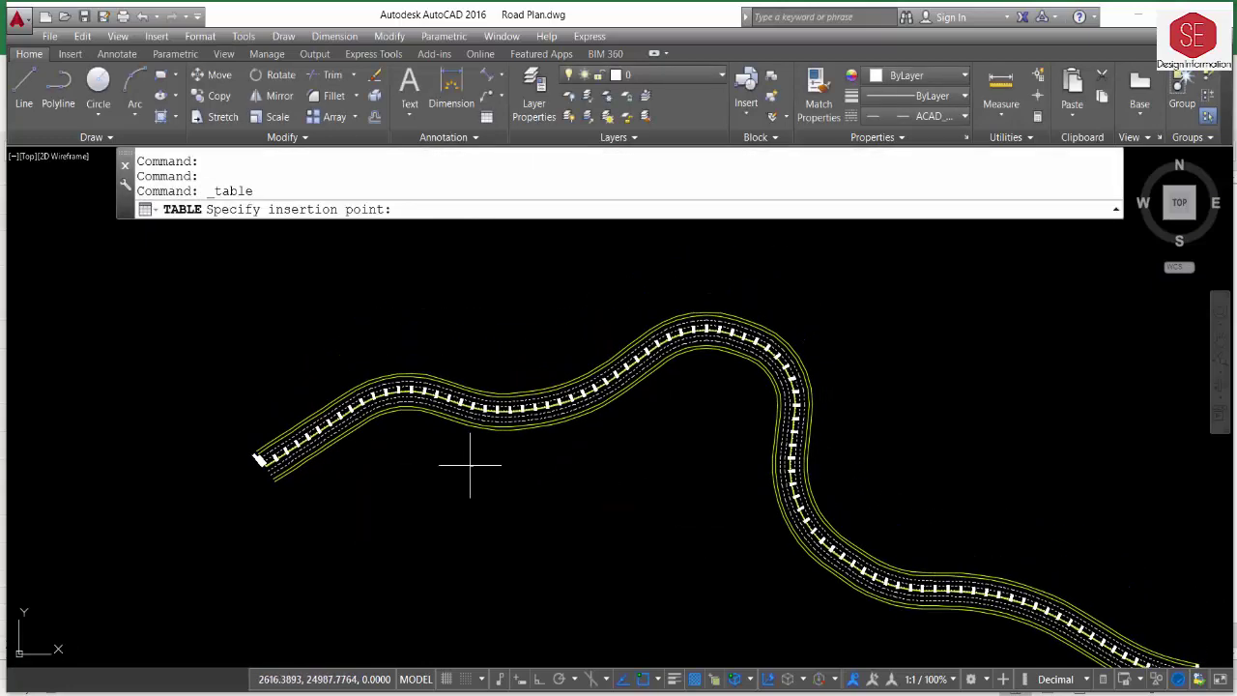
scroll(475, 464, "down", 2)
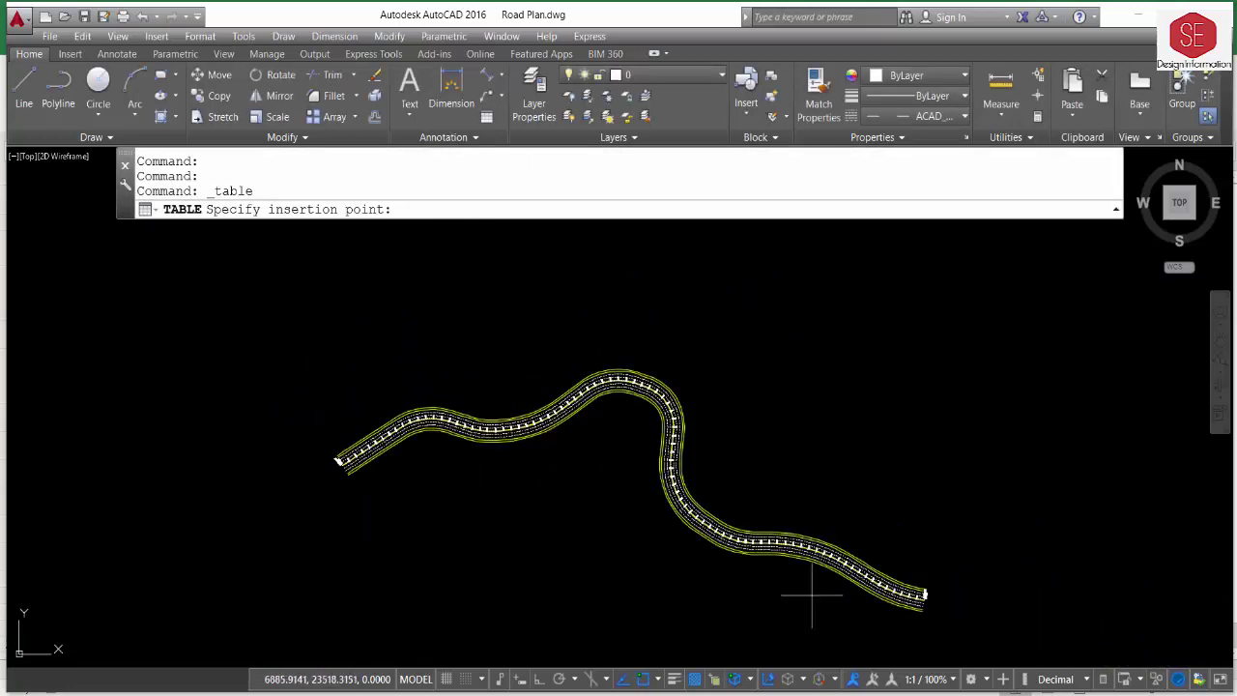
left_click(434, 303)
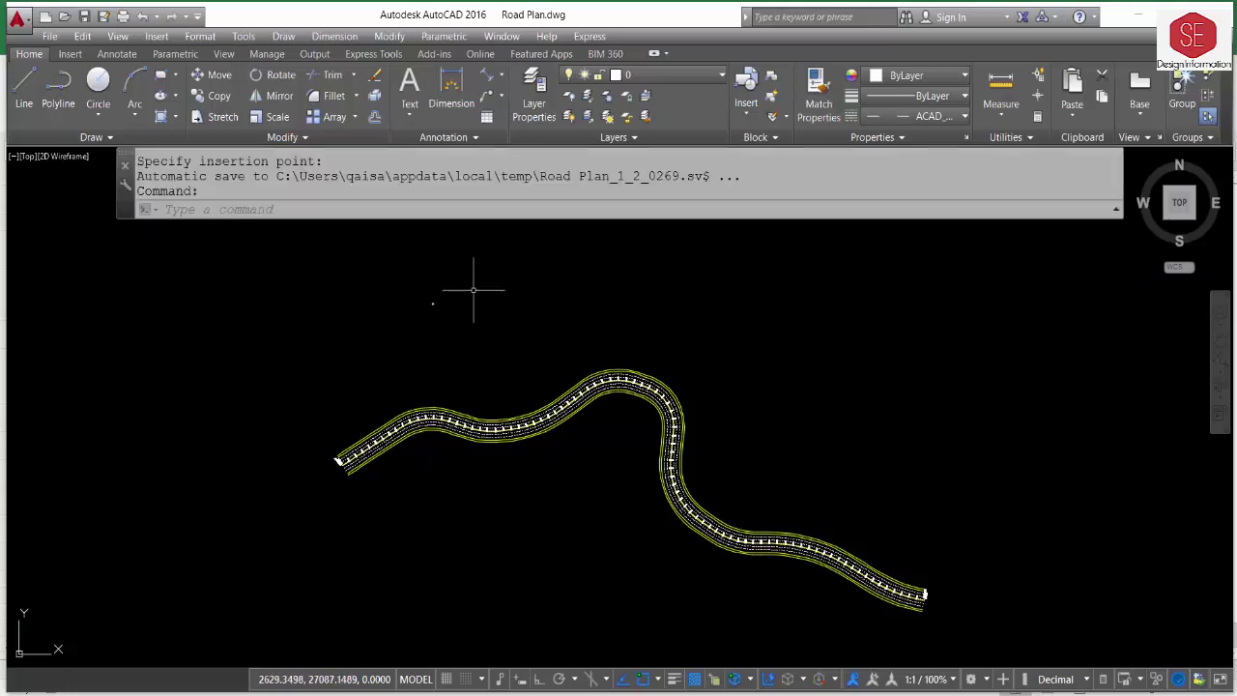
scroll(420, 290, "up", 1)
scroll(420, 292, "up", 3)
scroll(527, 407, "up", 2)
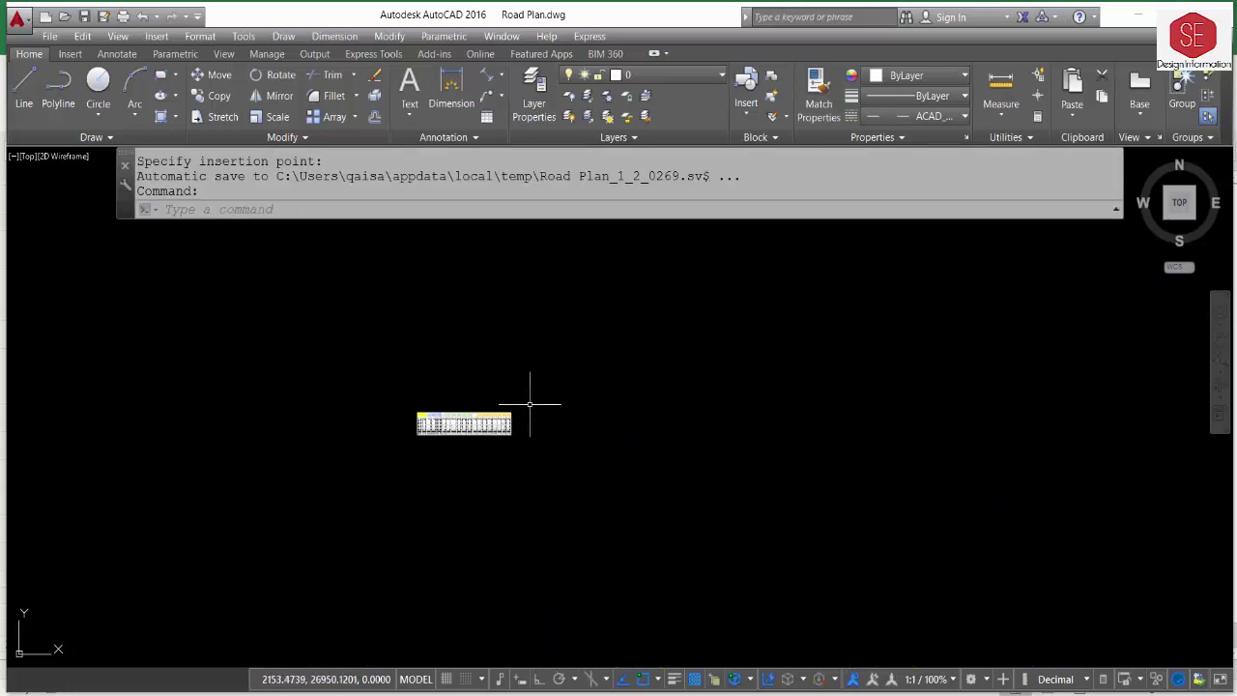
scroll(382, 413, "up", 2)
middle_click_drag(829, 415, 490, 343)
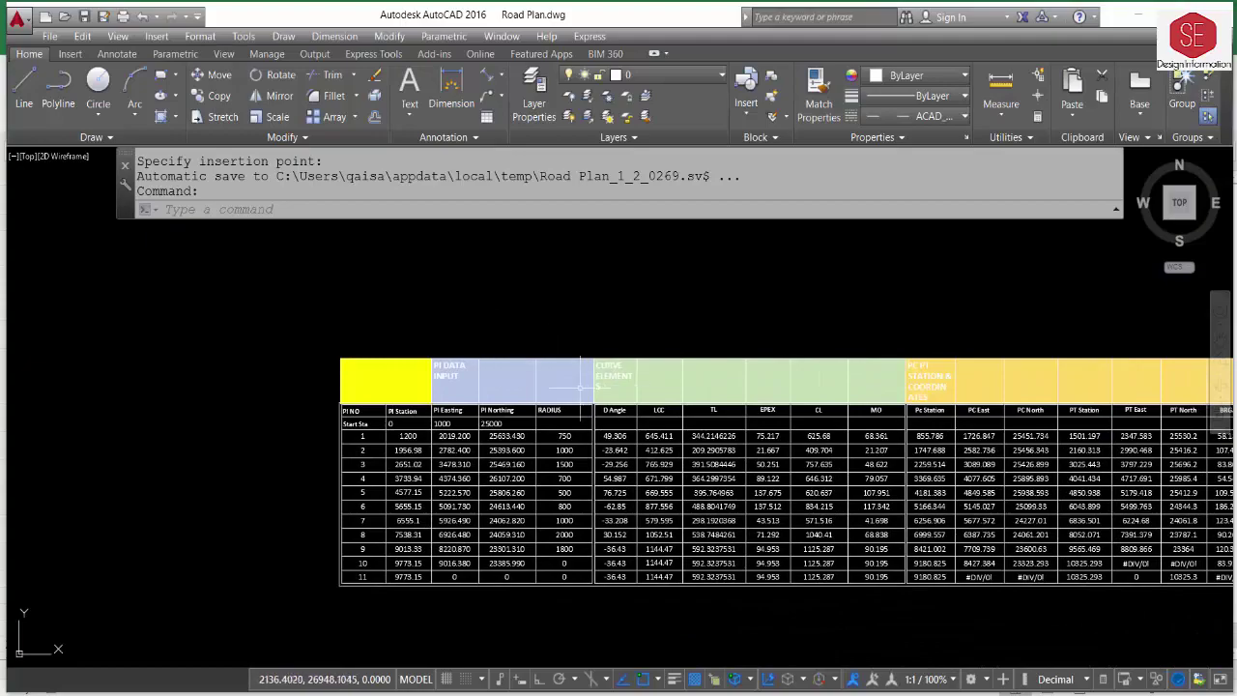
scroll(592, 385, "up", 2)
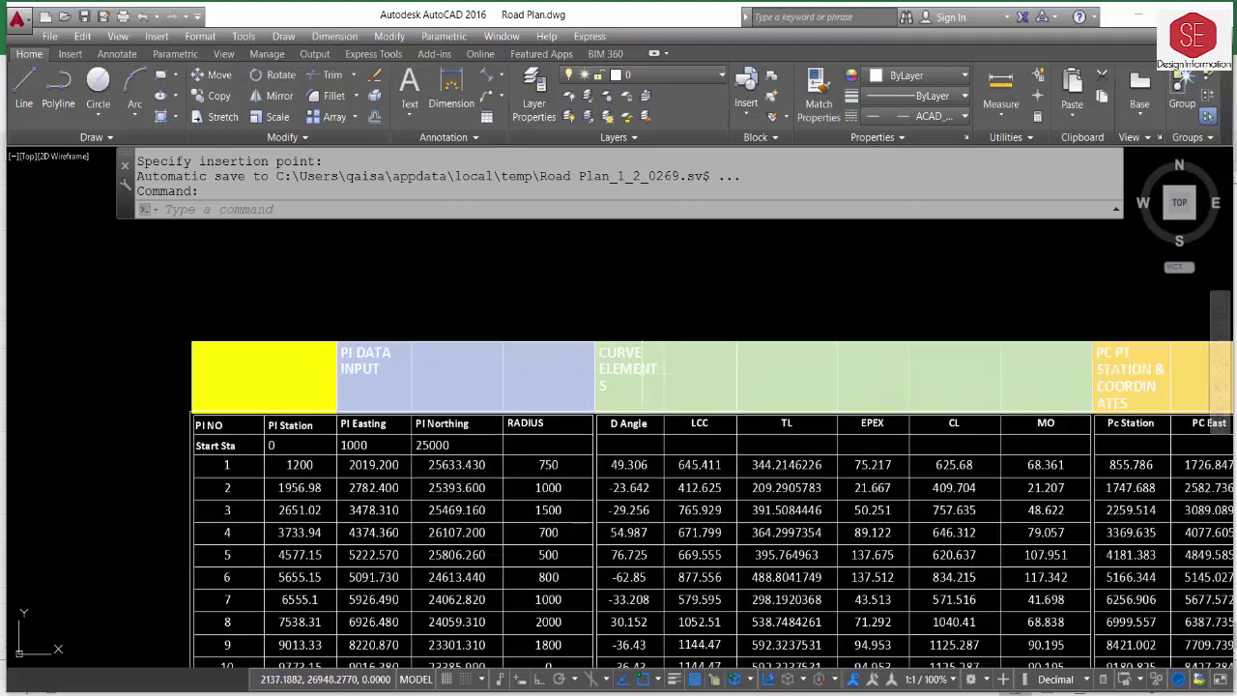
middle_click_drag(968, 384, 483, 381)
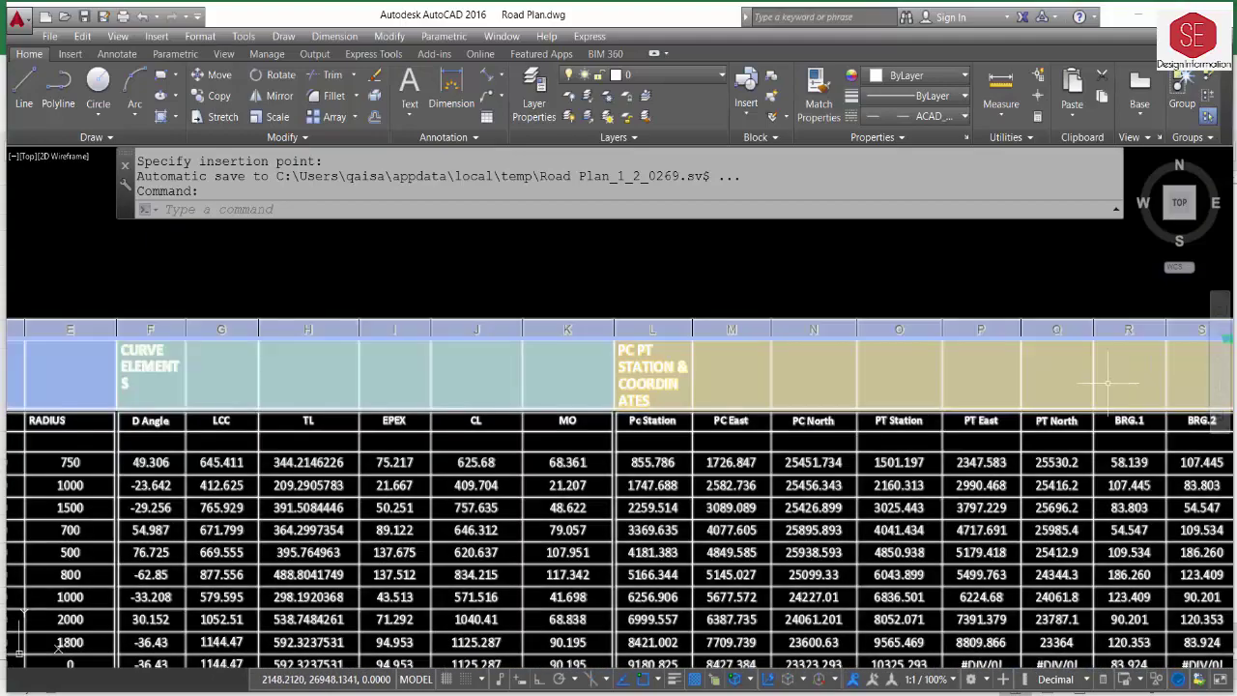
scroll(716, 372, "down", 3)
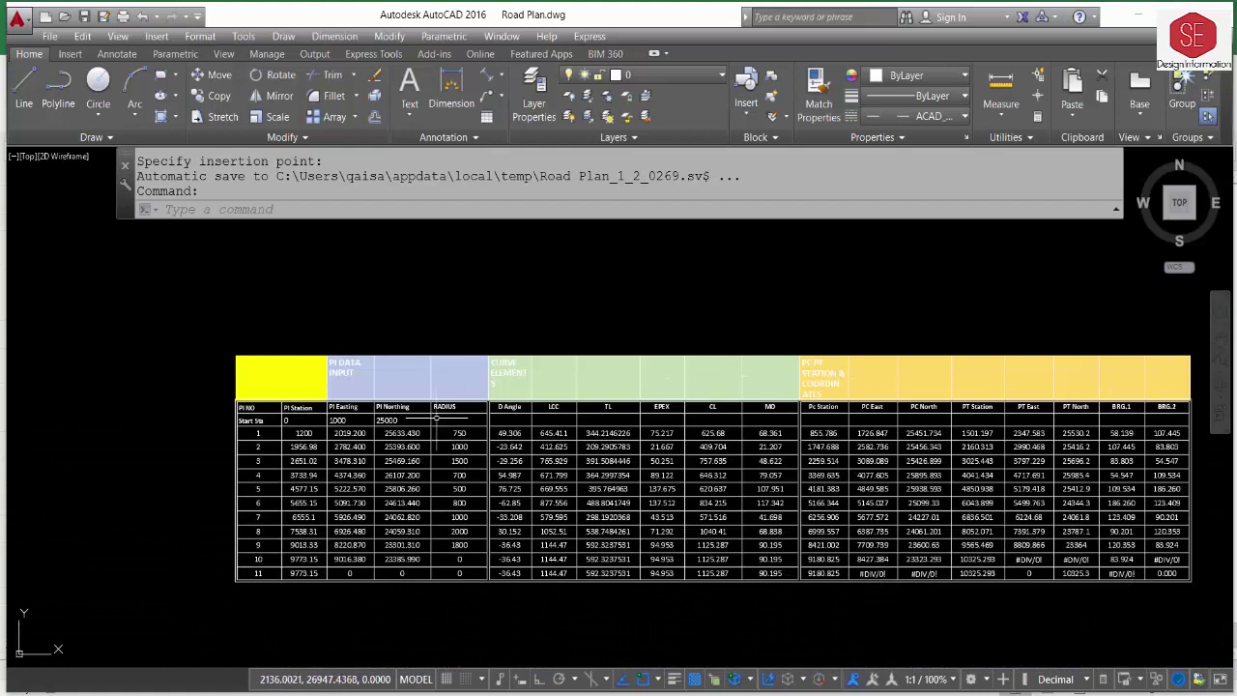
scroll(356, 462, "up", 2)
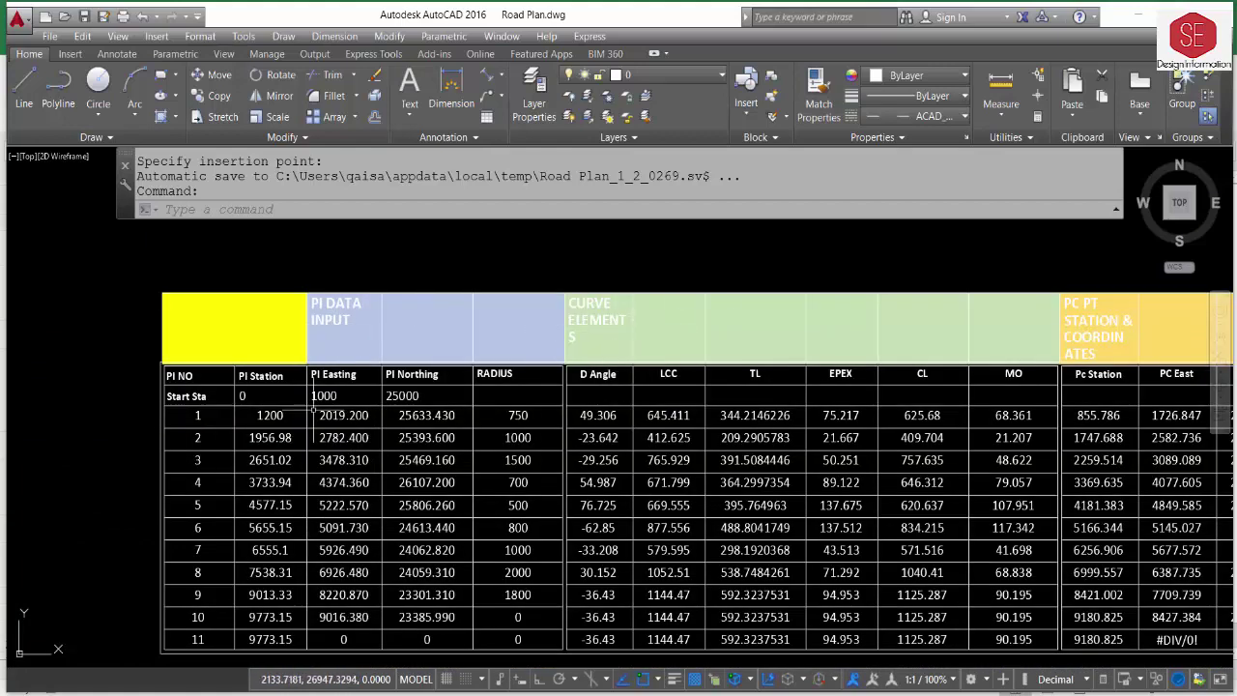
scroll(894, 426, "down", 1)
middle_click_drag(894, 425, 823, 422)
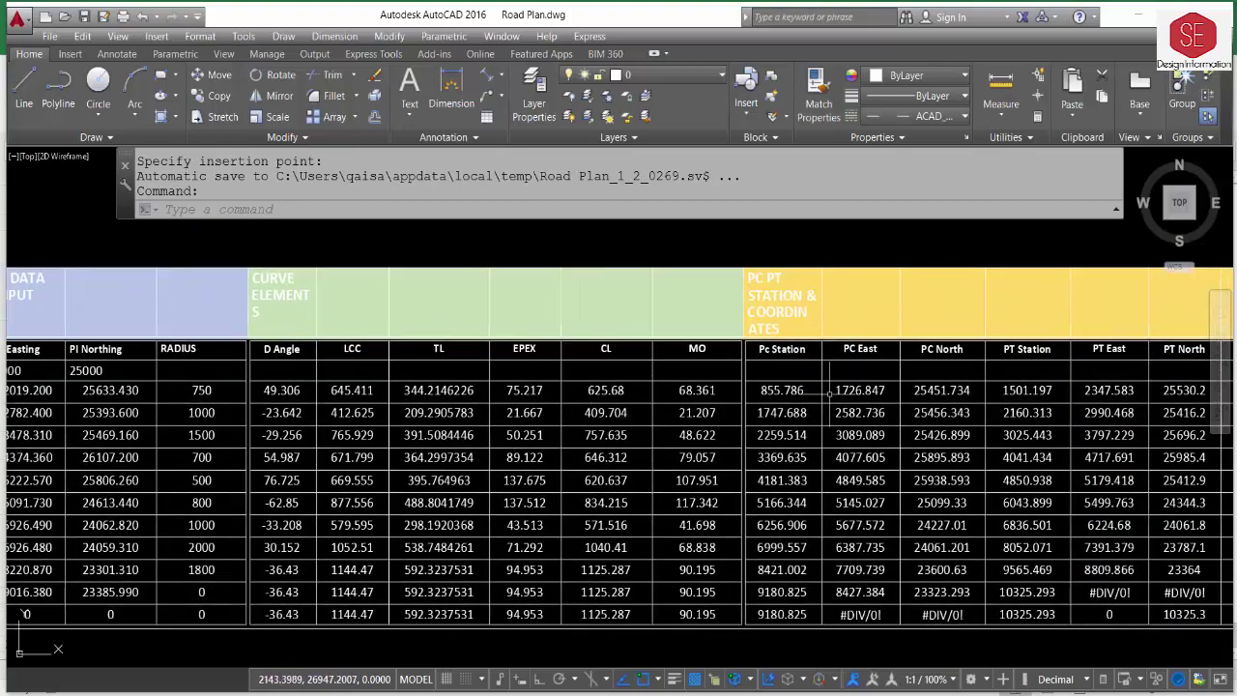
scroll(1059, 400, "down", 2)
middle_click_drag(900, 394, 527, 384)
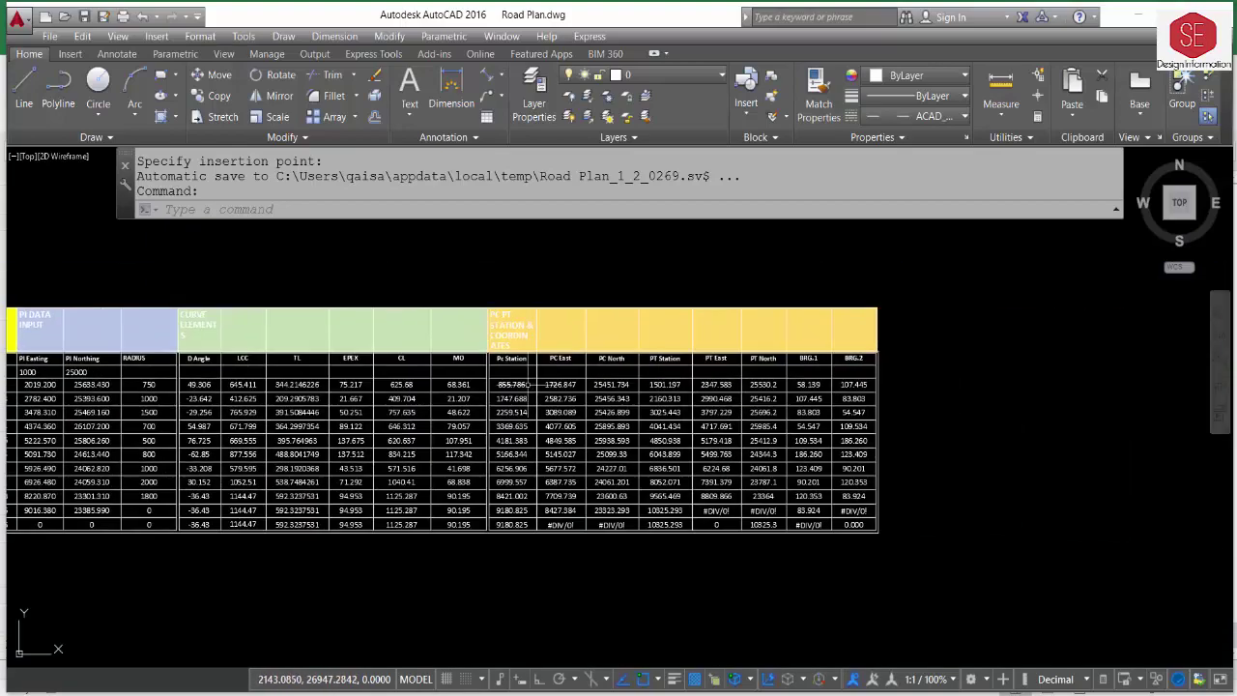
middle_click_drag(624, 348, 819, 352)
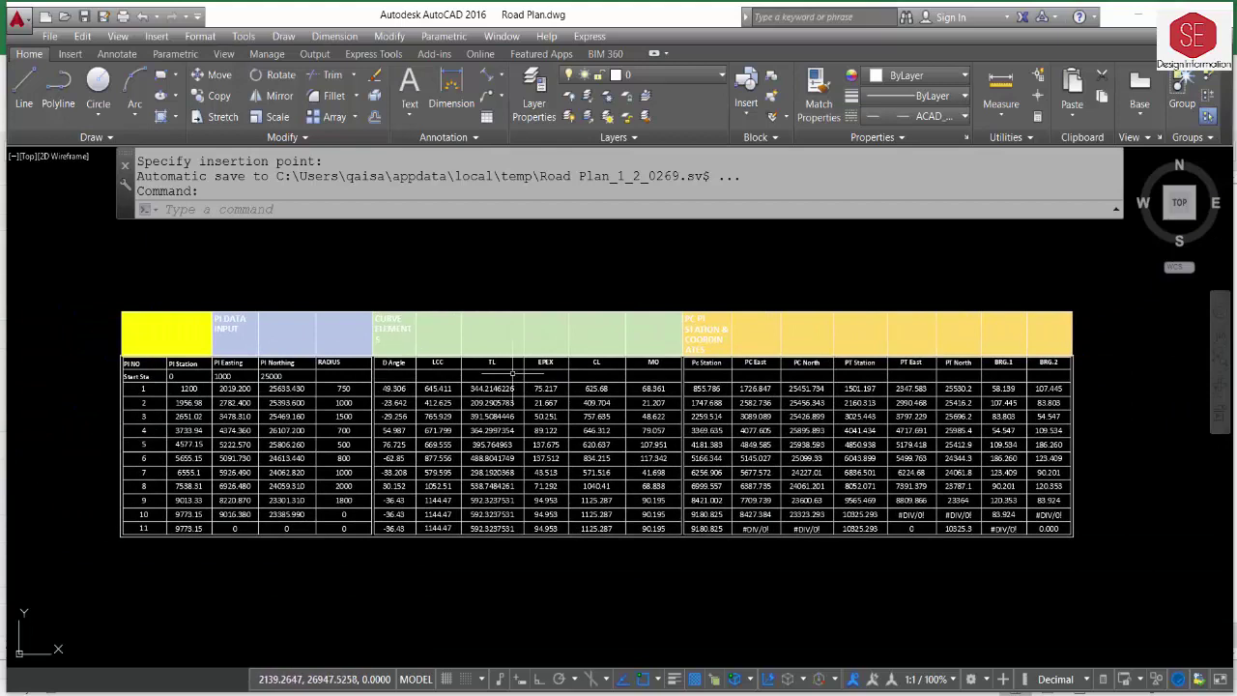
scroll(518, 370, "down", 10)
scroll(520, 369, "down", 4)
scroll(491, 358, "up", 5)
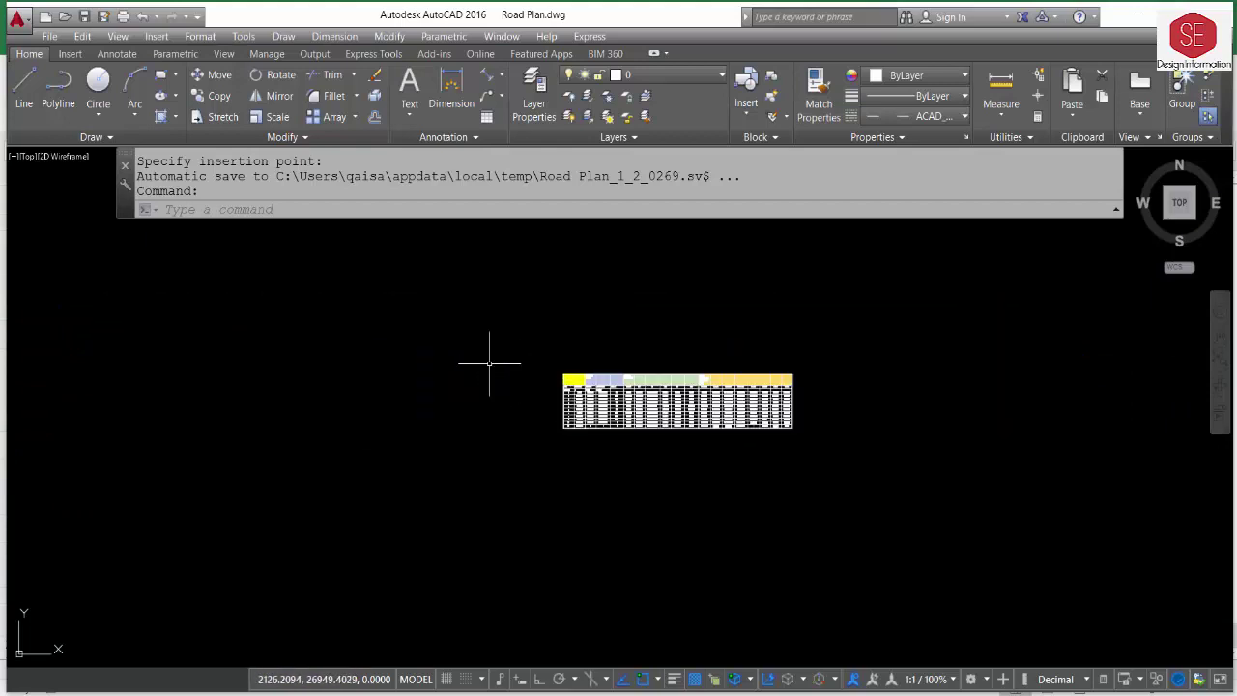
scroll(495, 359, "down", 5)
scroll(491, 358, "down", 3)
scroll(491, 358, "up", 2)
scroll(493, 367, "up", 2)
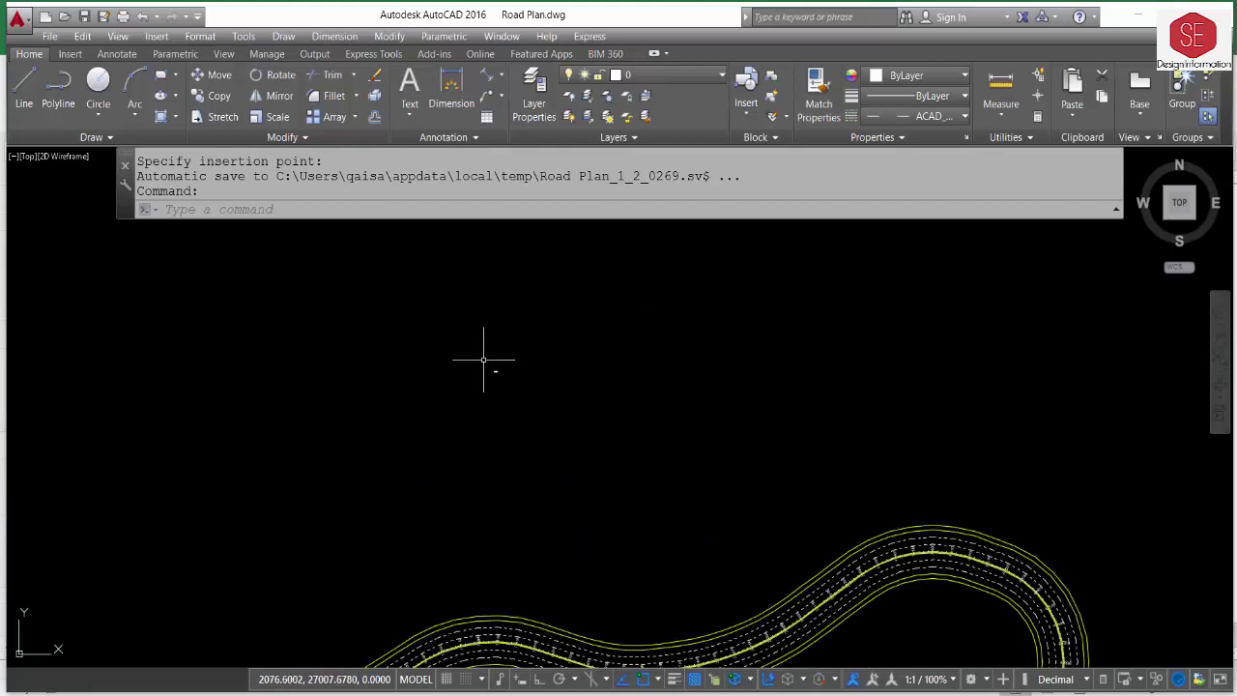
type("s")
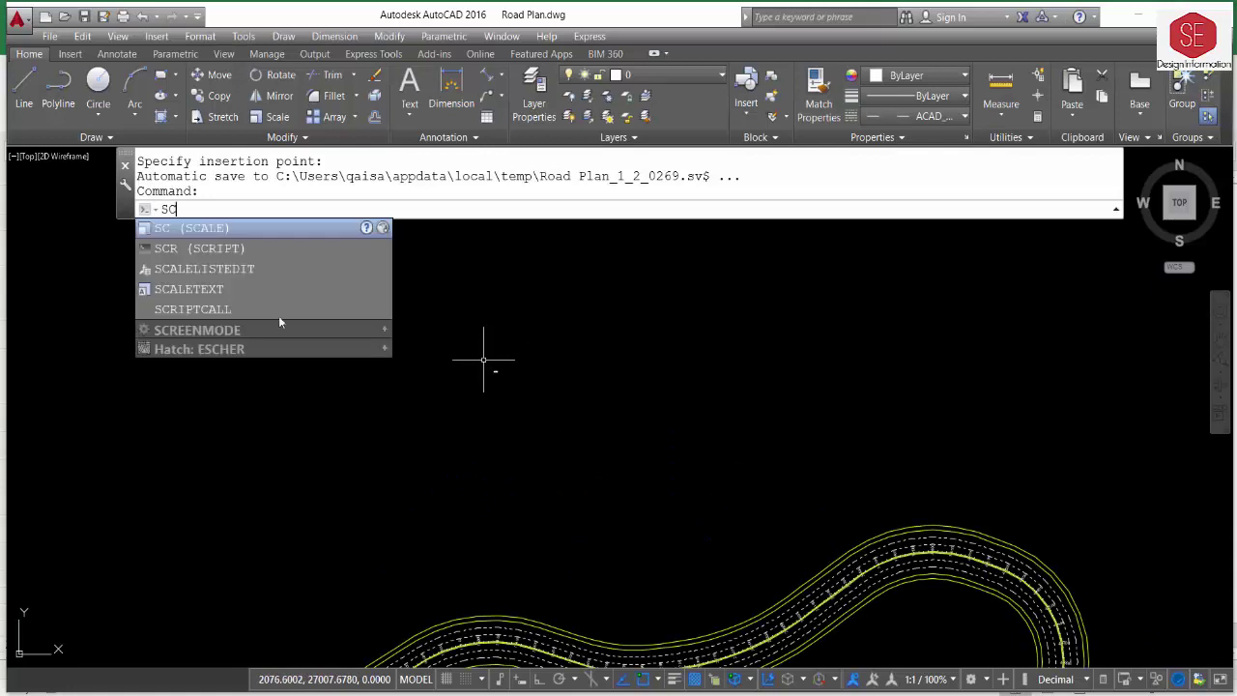
Scale up the Curve Data table from a base point at its corner to match the road's size.
left_click(205, 229)
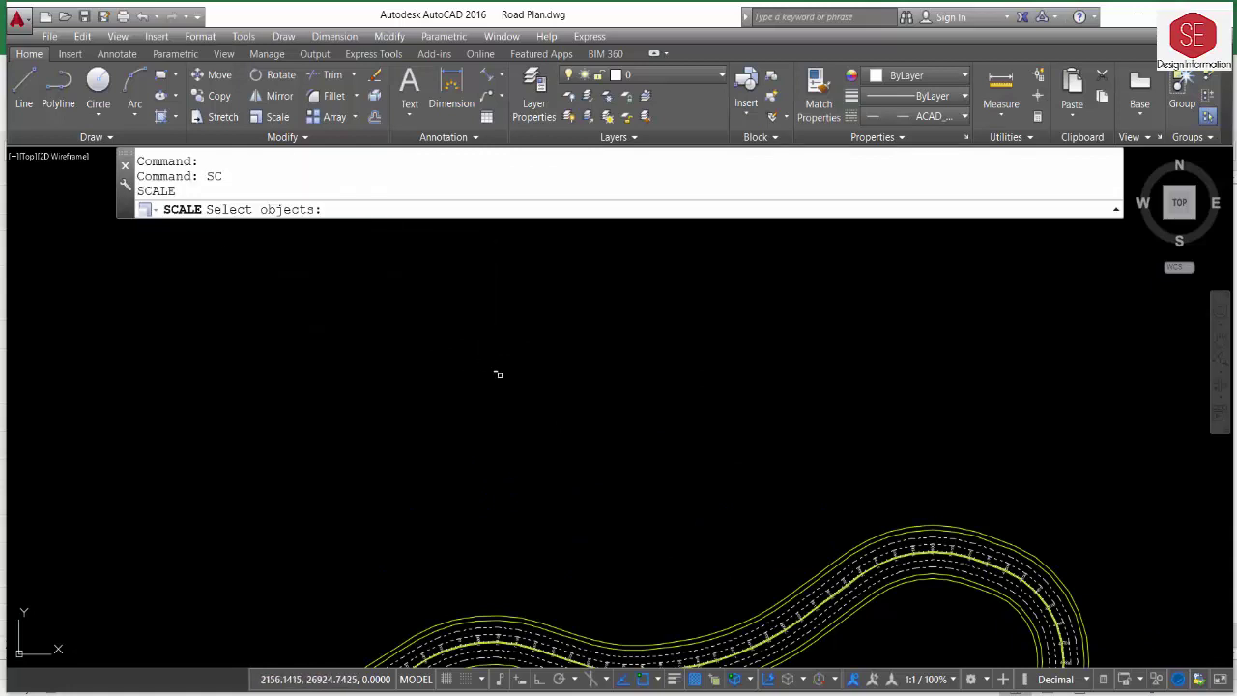
scroll(495, 371, "up", 5)
scroll(495, 372, "up", 10)
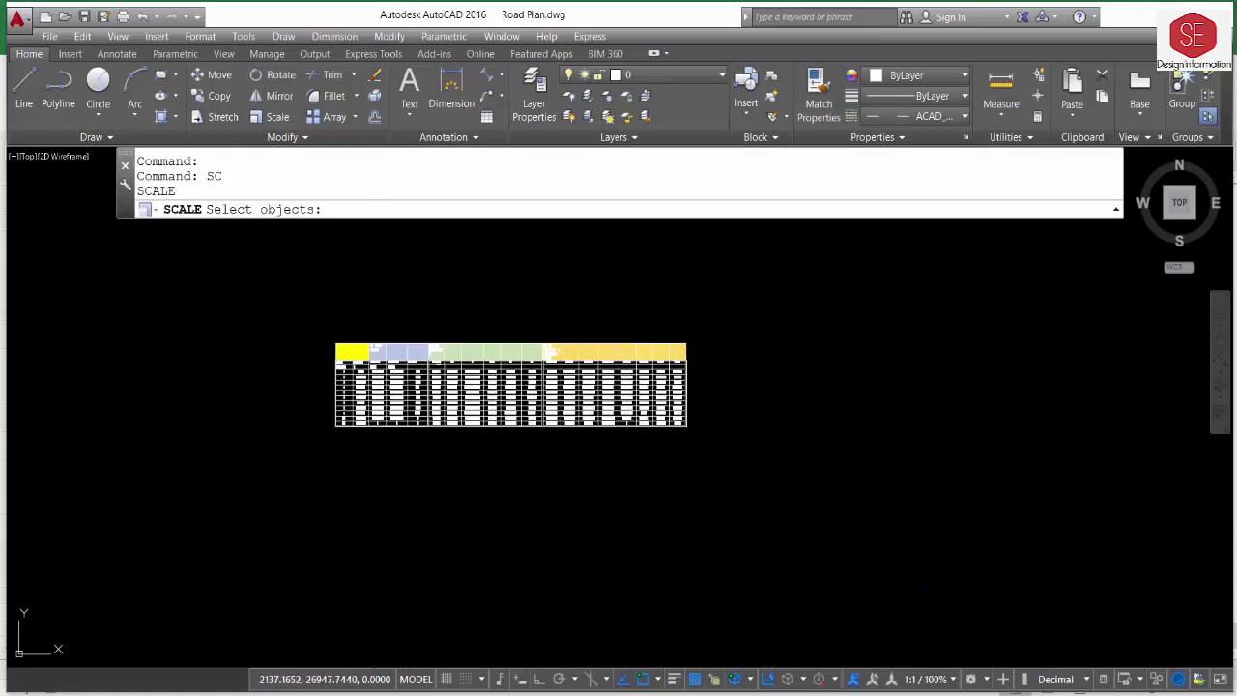
left_click(431, 377)
key("Return")
left_click(432, 379)
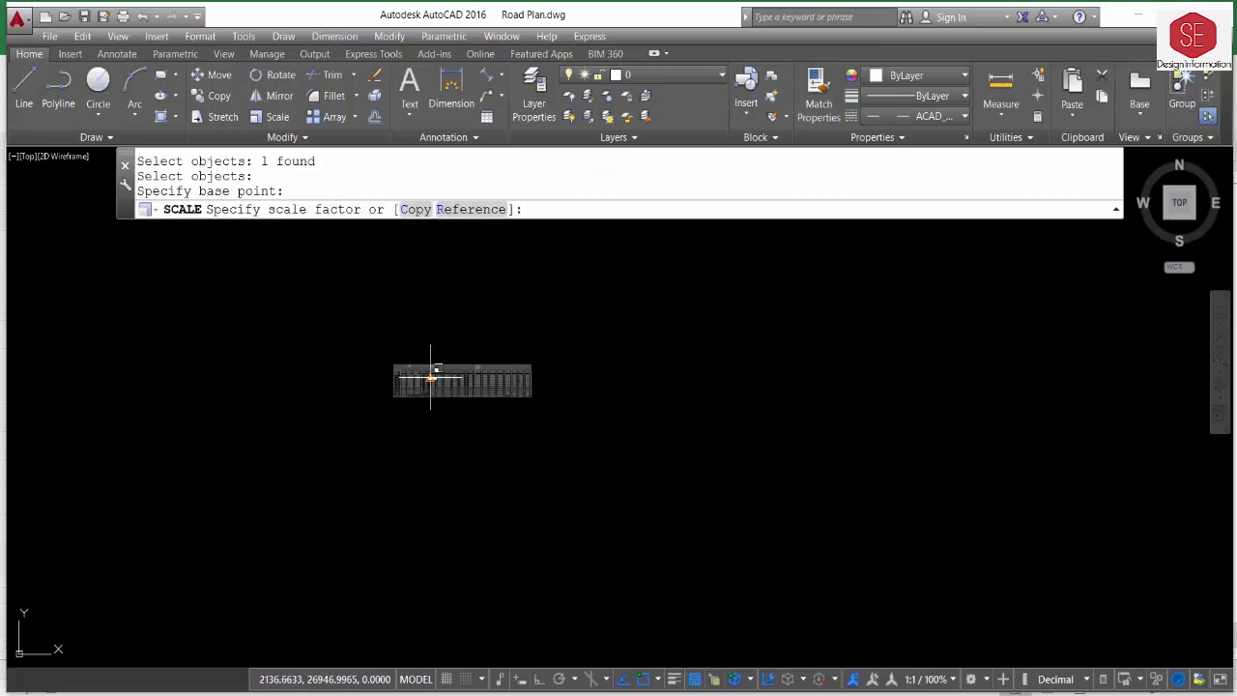
scroll(466, 325, "down", 3)
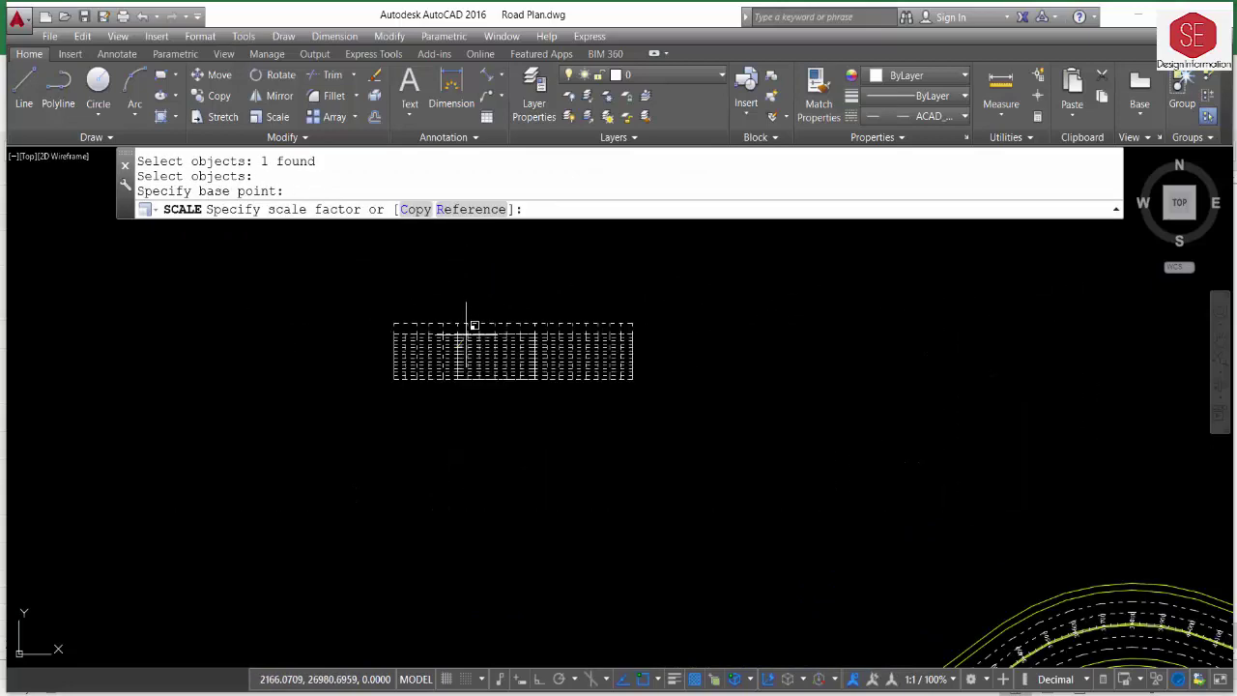
scroll(478, 314, "down", 4)
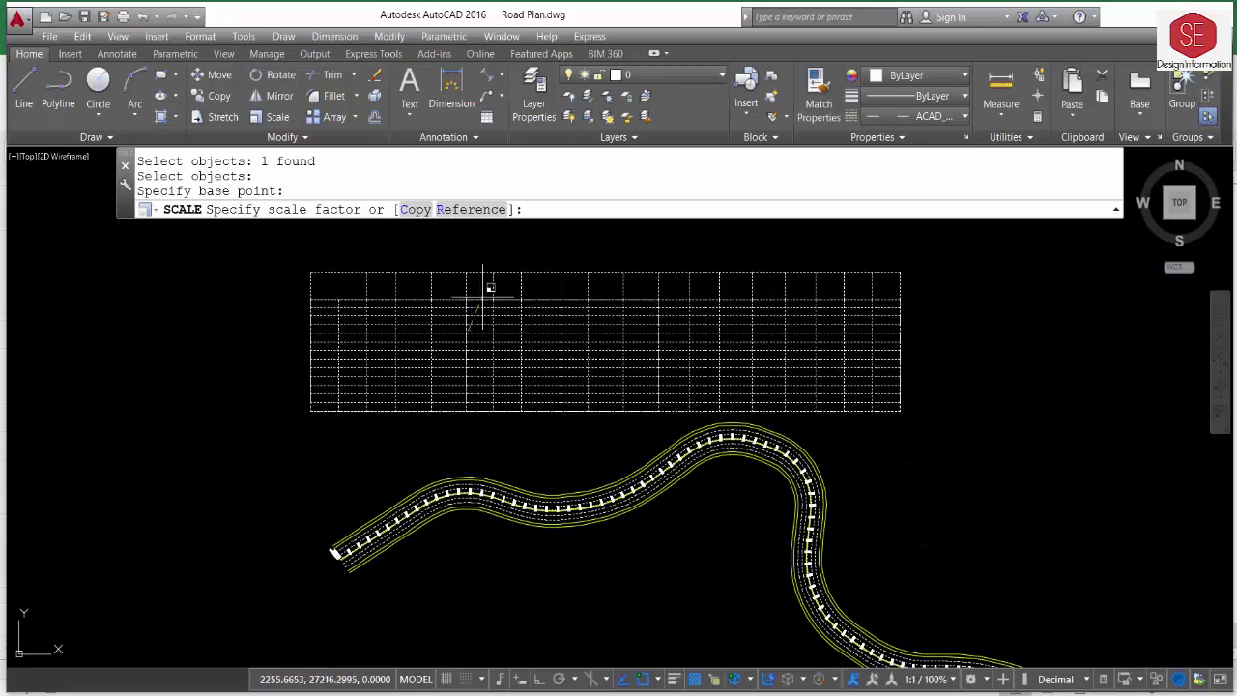
scroll(488, 281, "down", 2)
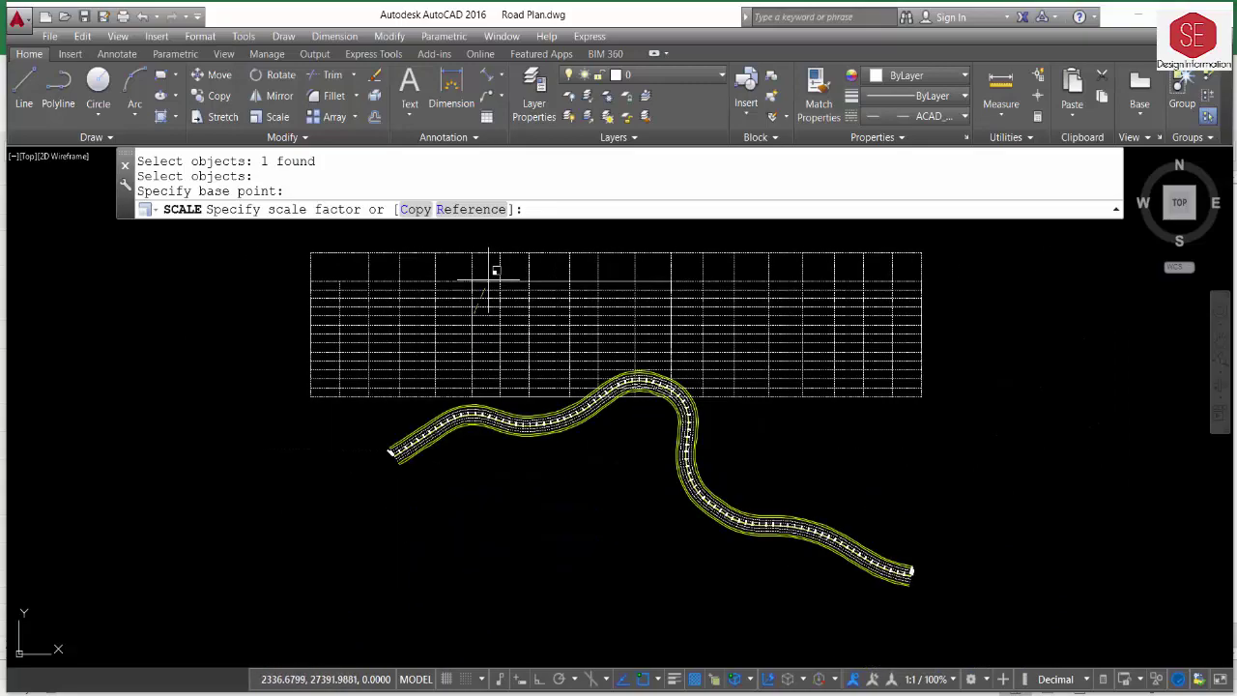
left_click(486, 279)
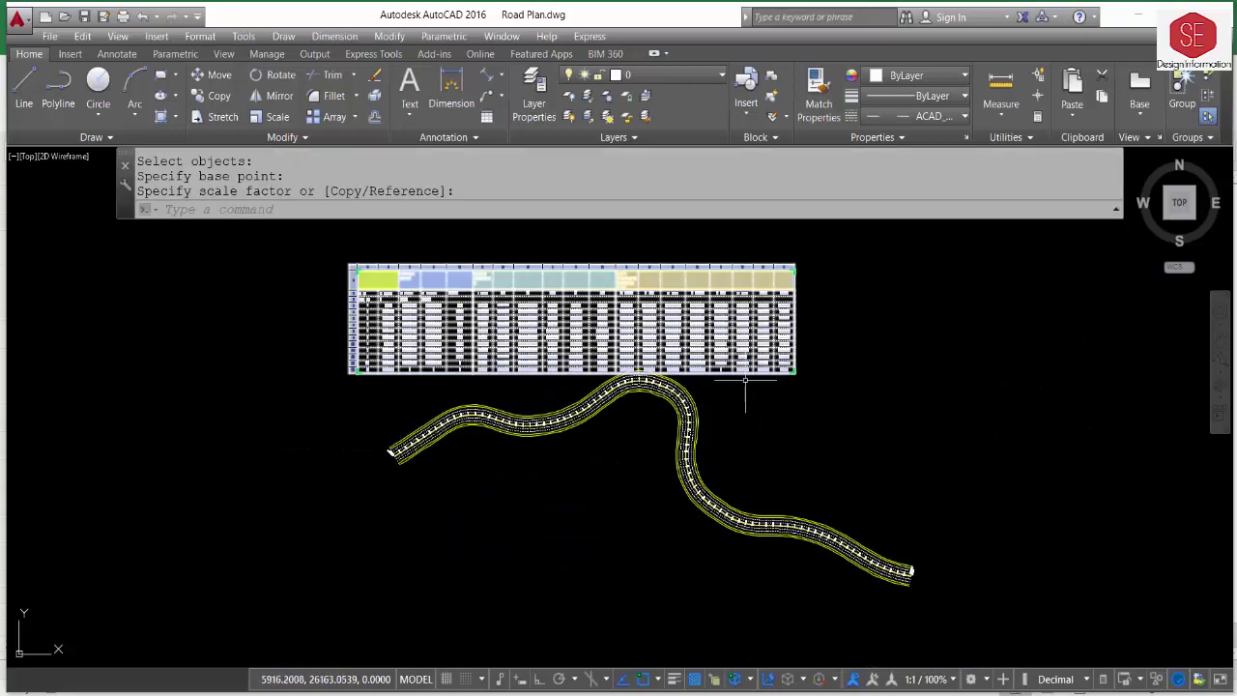
Move the curve table just above the winding road with M, then clear the command and zoom out.
type("m")
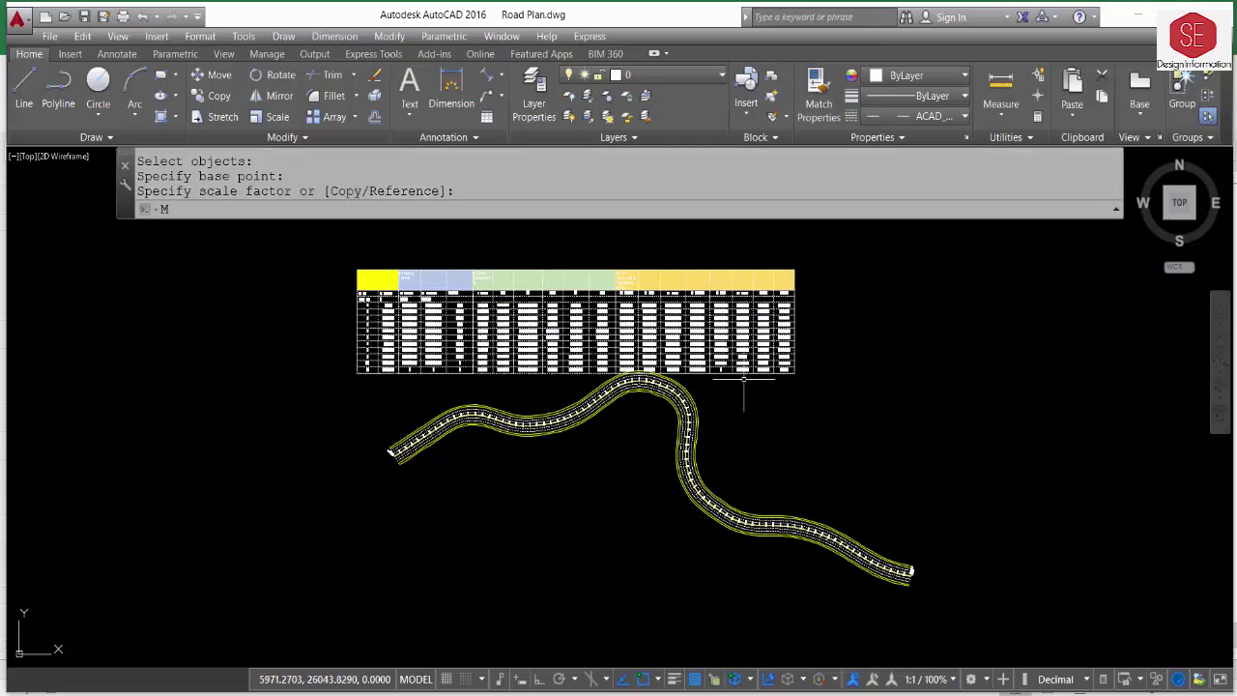
key("Return")
left_click(728, 373)
key("Return")
left_click(764, 422)
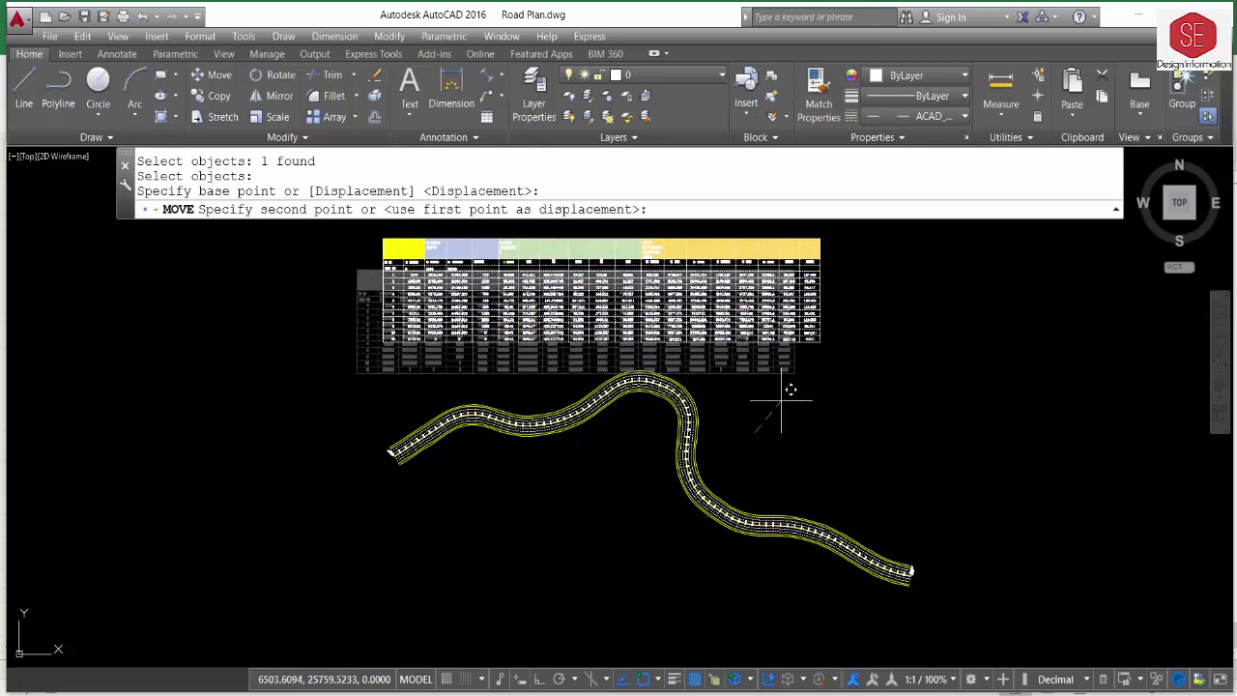
left_click(817, 409)
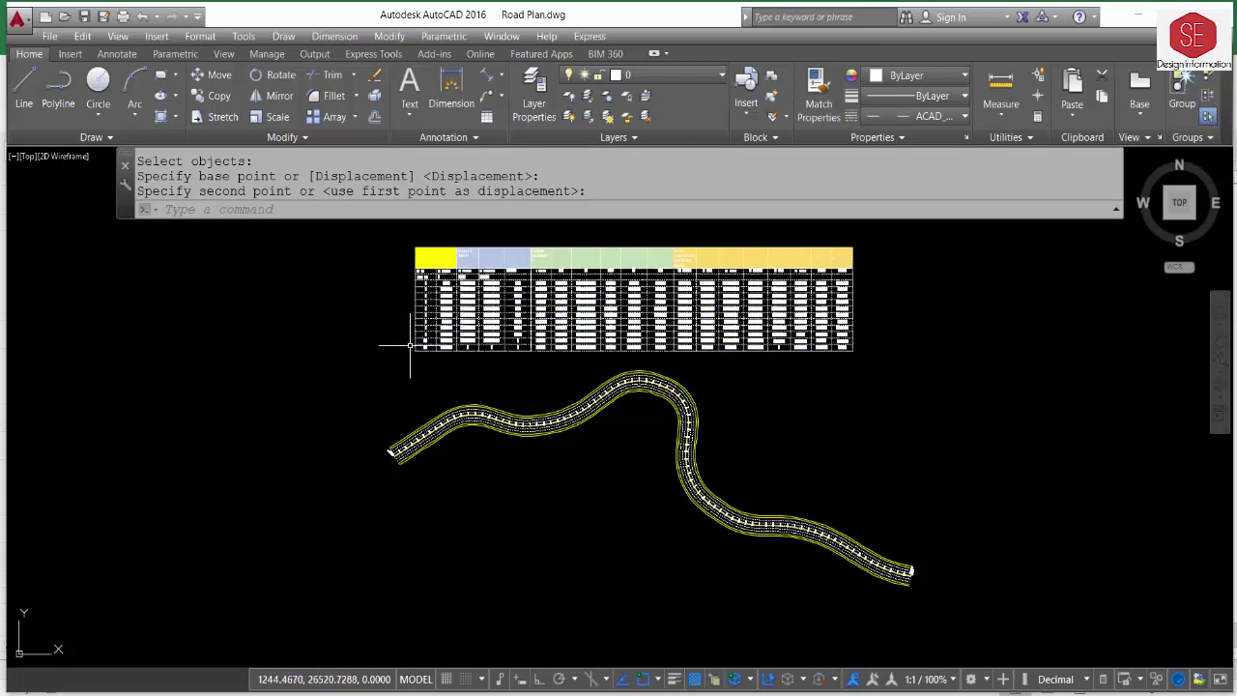
scroll(522, 295, "up", 3)
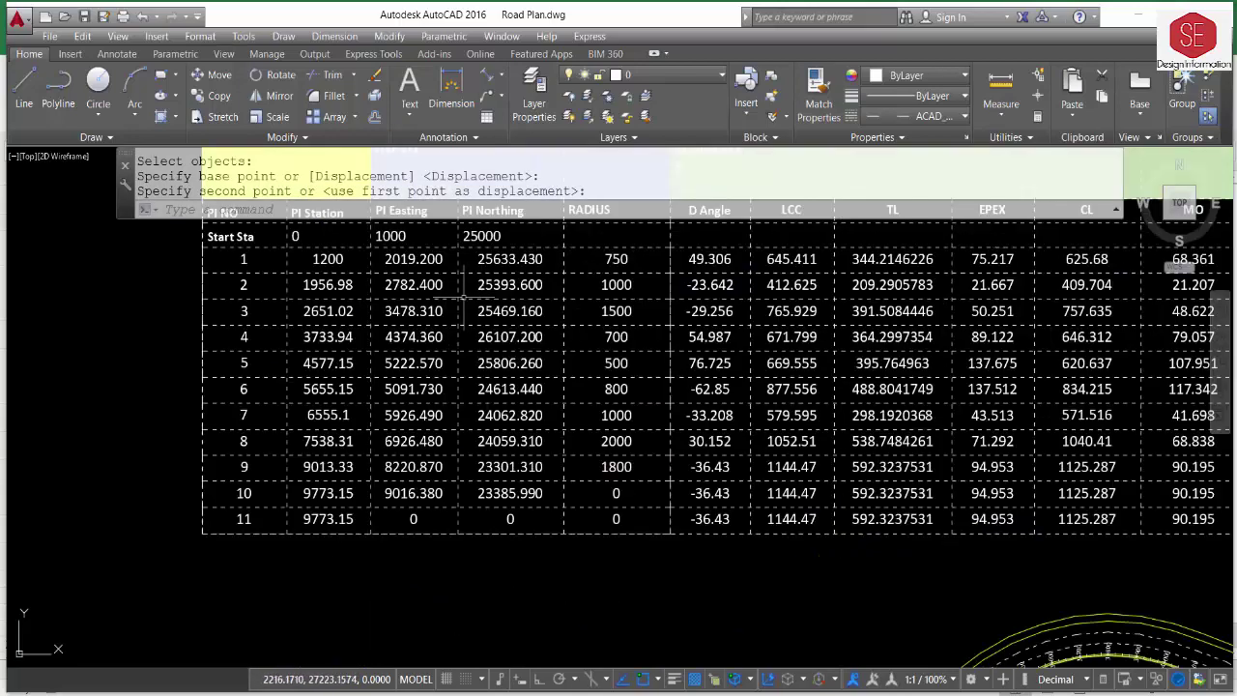
key("Escape")
scroll(546, 377, "down", 3)
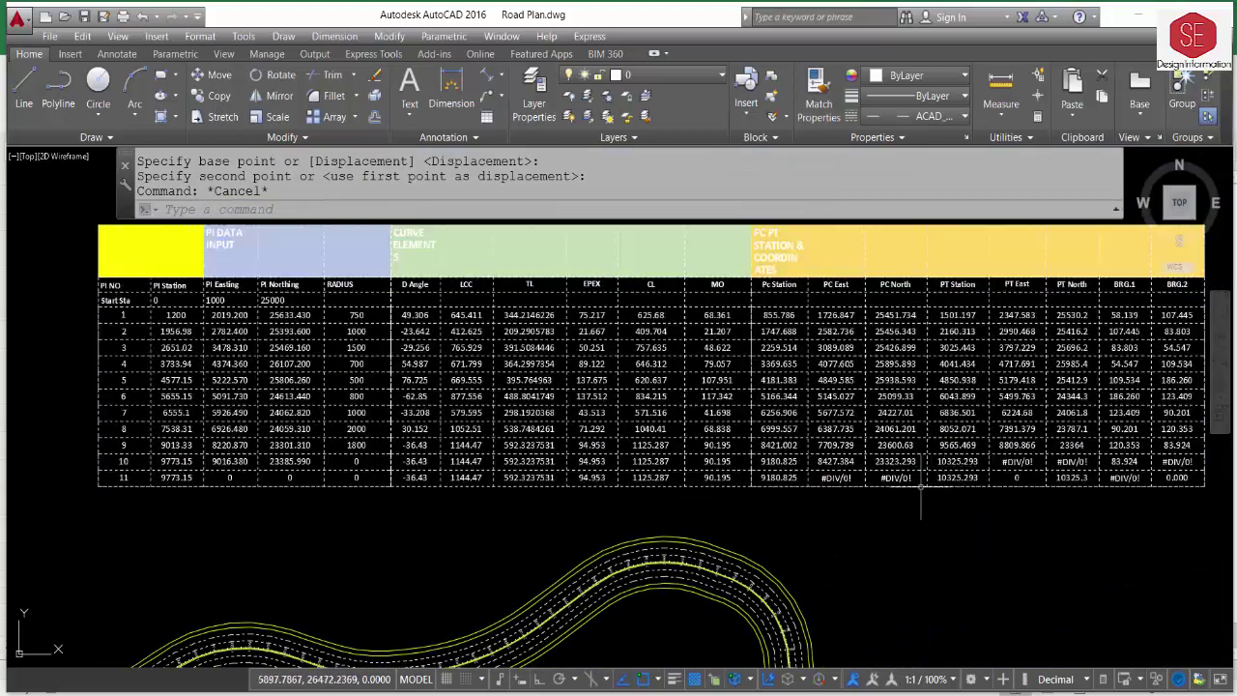
key("Escape")
scroll(670, 498, "down", 2)
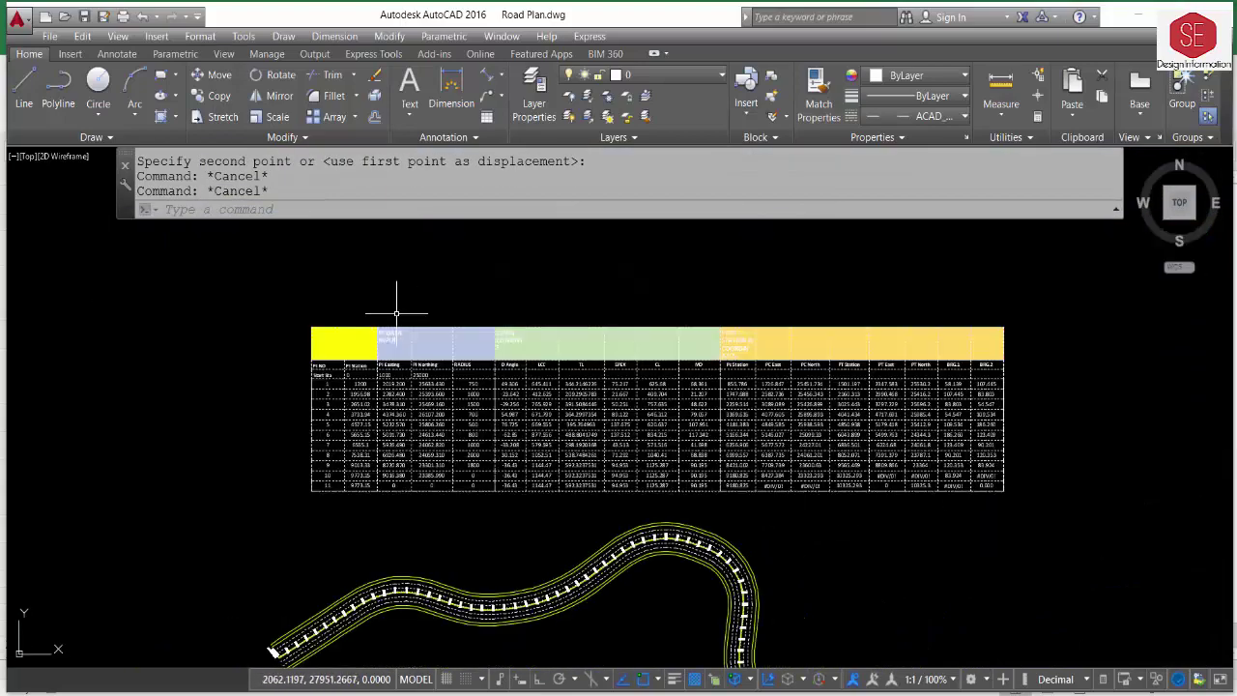
scroll(388, 319, "up", 3)
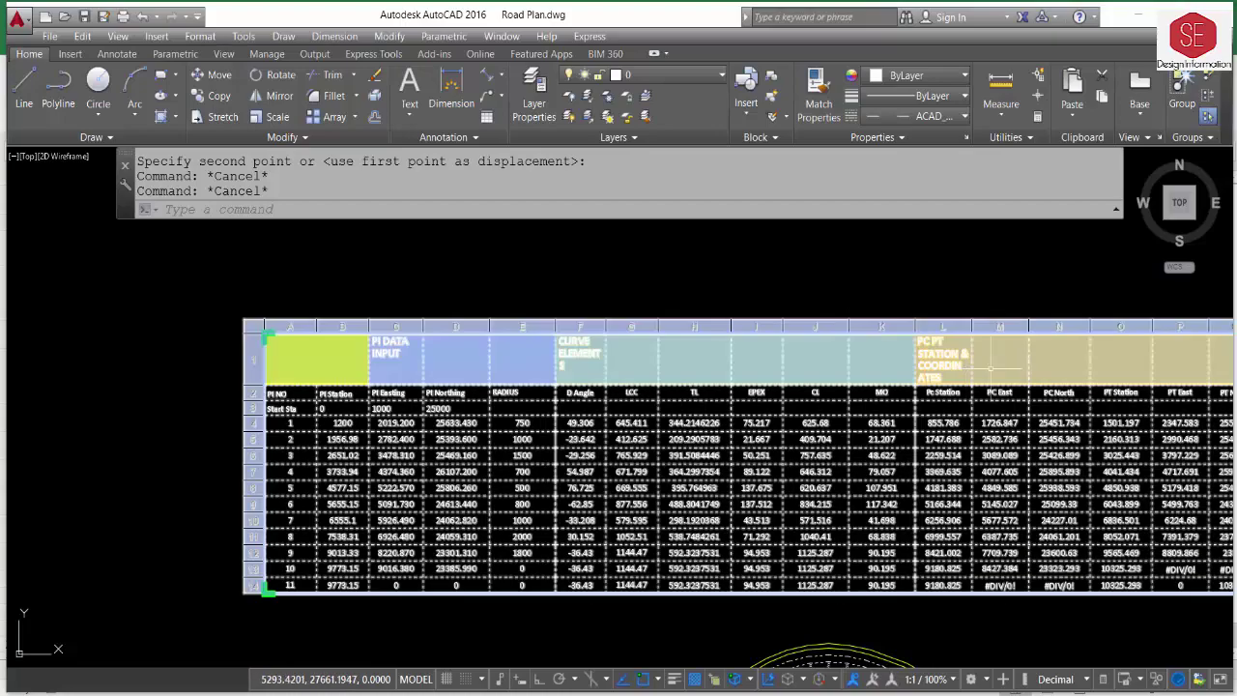
scroll(490, 346, "down", 1)
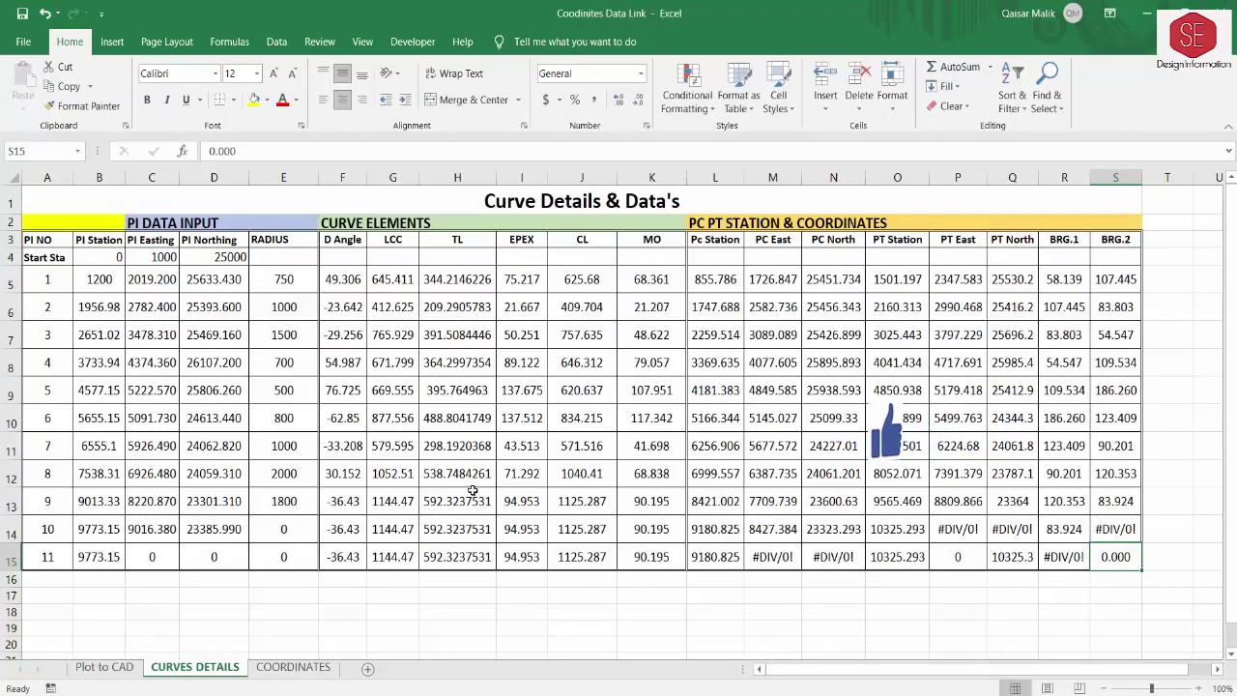
Set the row-2 section headings A2:S2 to No Fill and save the workbook.
left_click(428, 230)
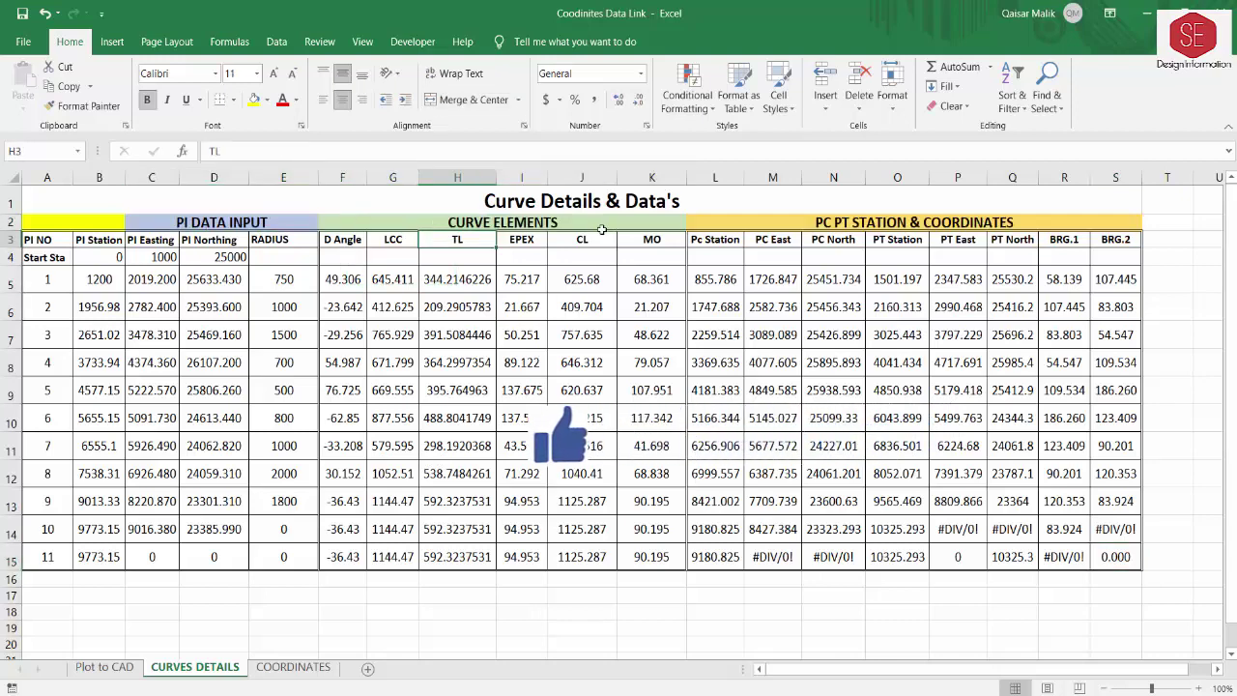
left_click(710, 223)
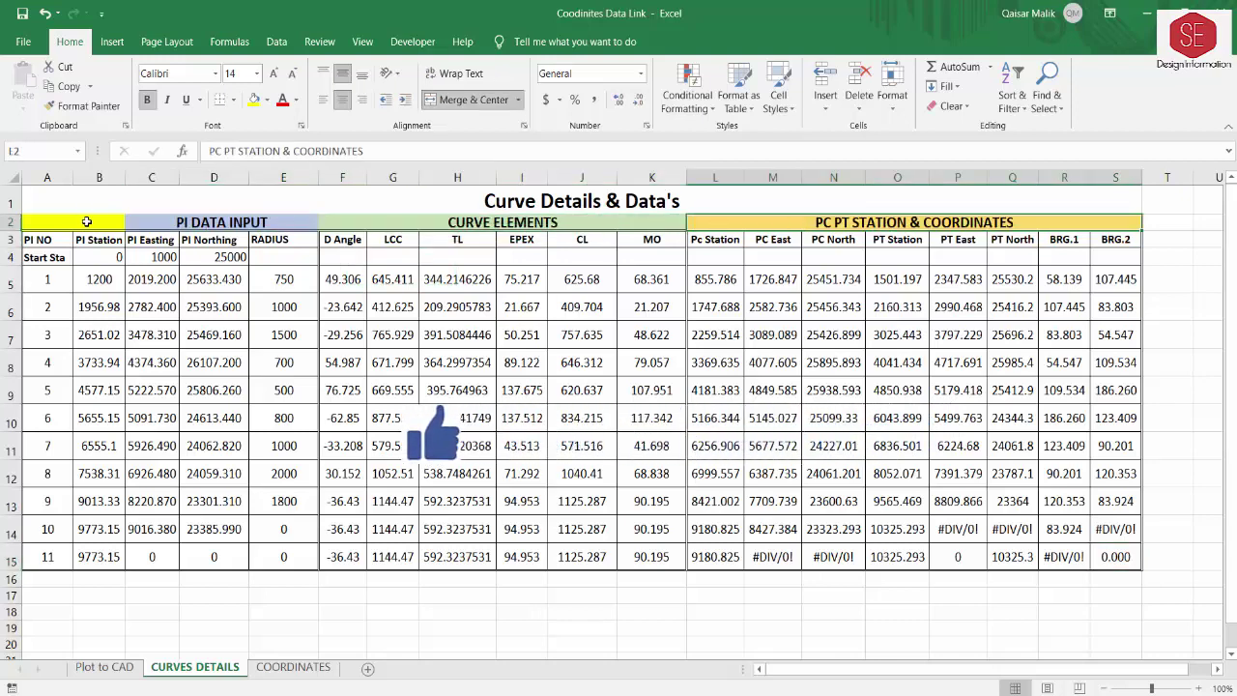
left_click_drag(87, 223, 872, 222)
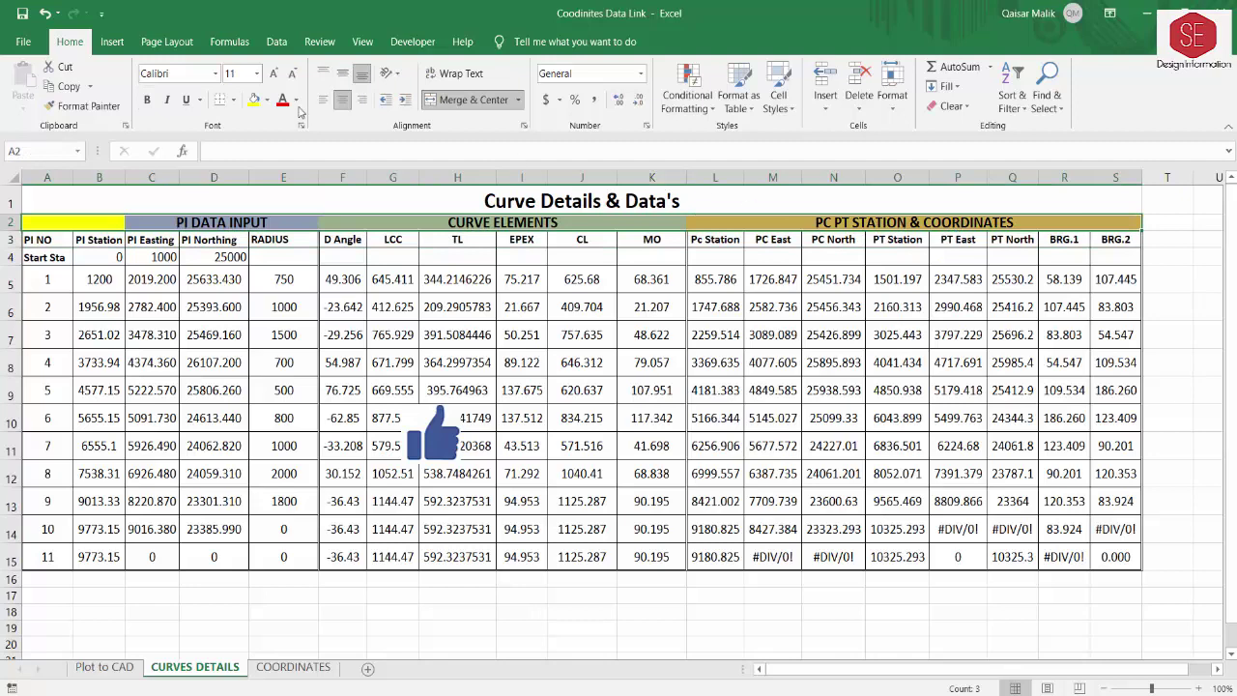
left_click(267, 104)
left_click(281, 248)
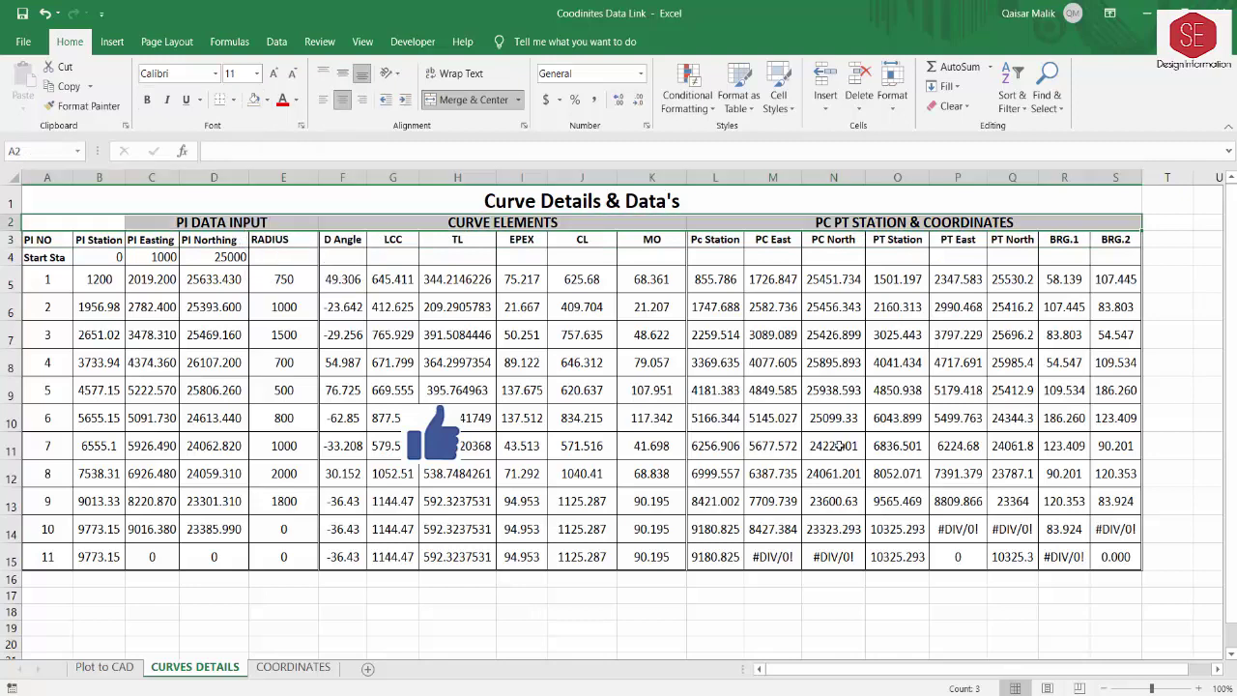
left_click(834, 446)
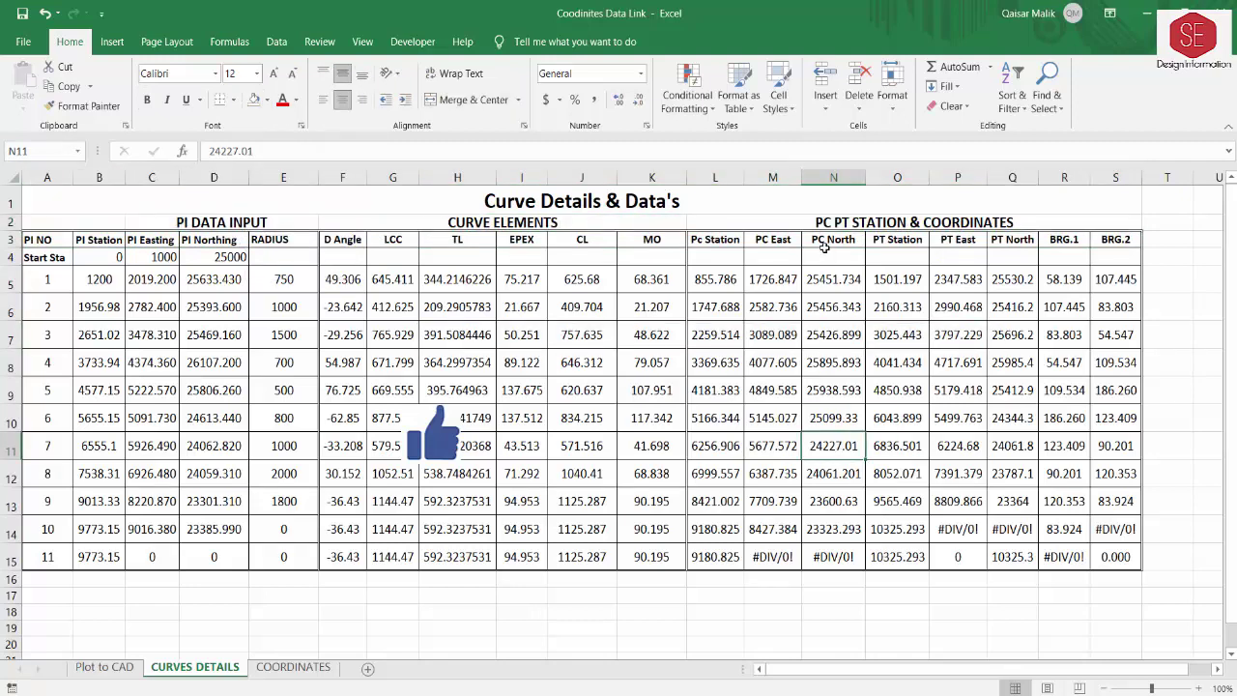
left_click(21, 14)
In AutoCAD, run Update Table Data Links on the curve table and reframe the view.
key("alt+Tab")
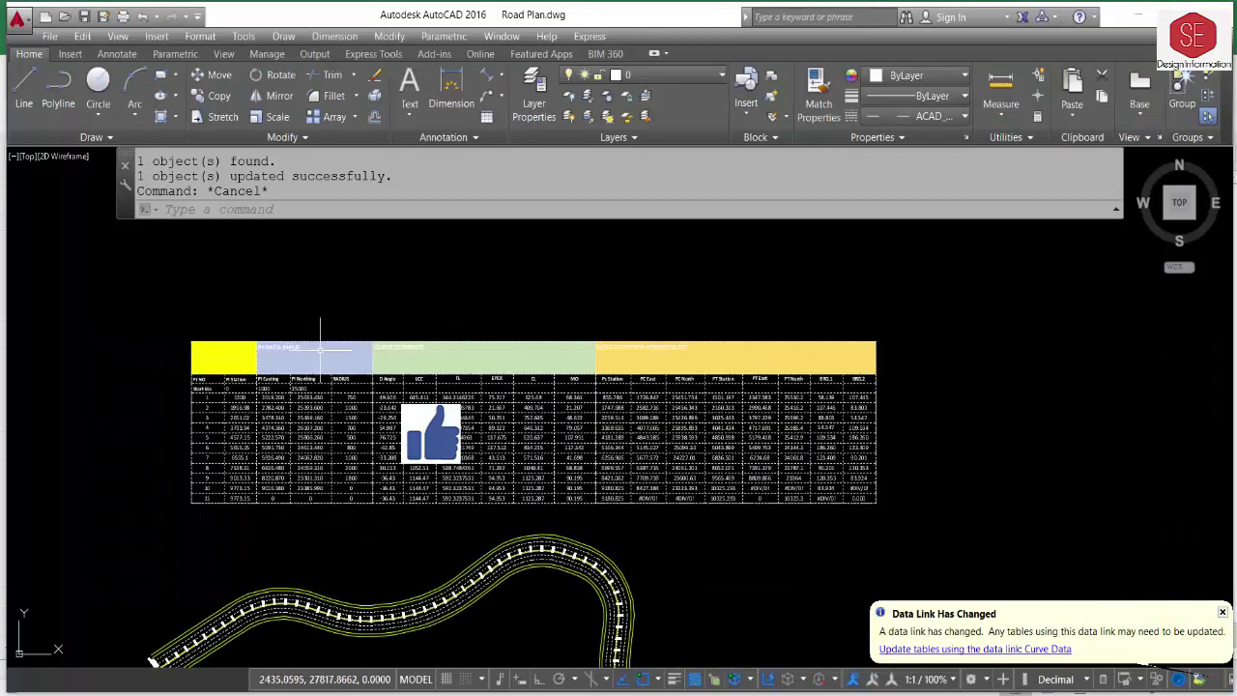
left_click(152, 330)
left_click(880, 537)
right_click(764, 387)
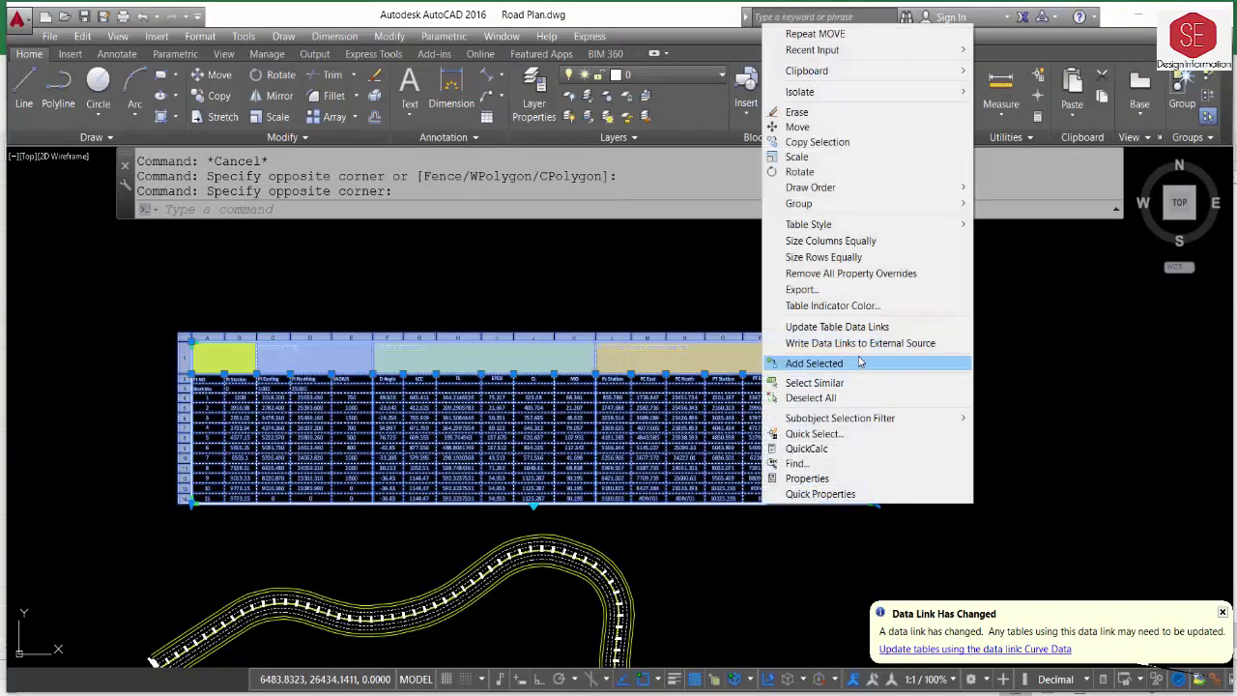
left_click(847, 328)
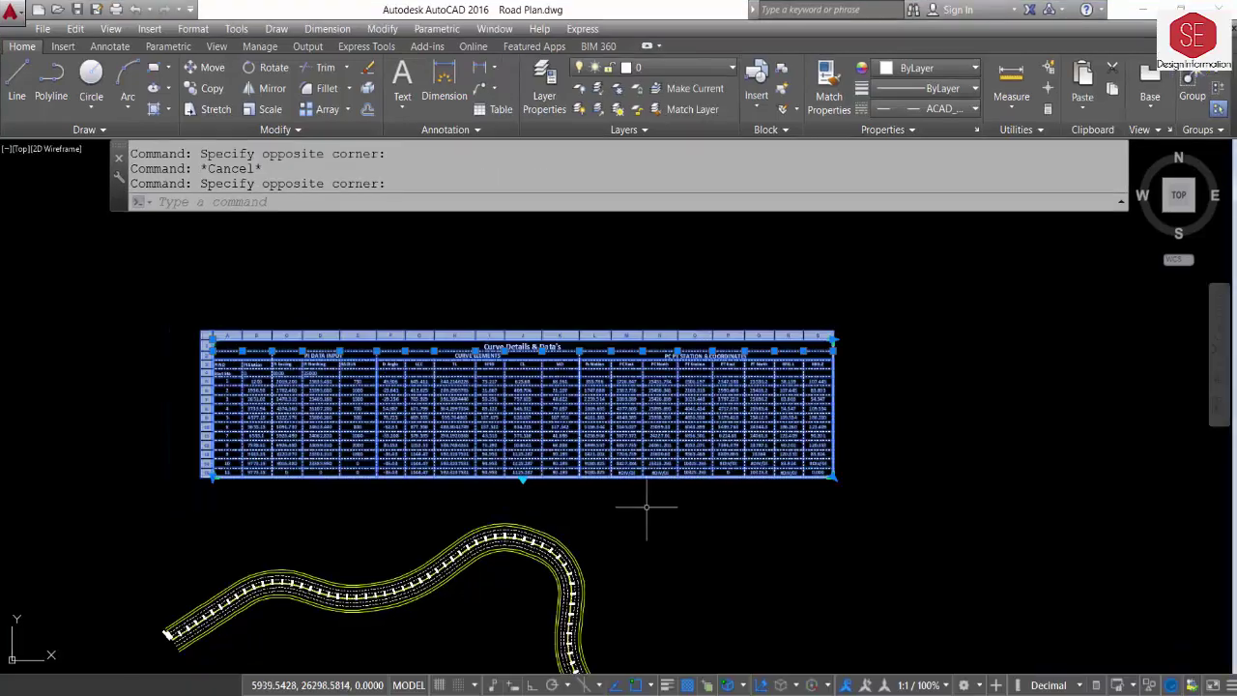
key("Escape")
scroll(451, 377, "up", 4)
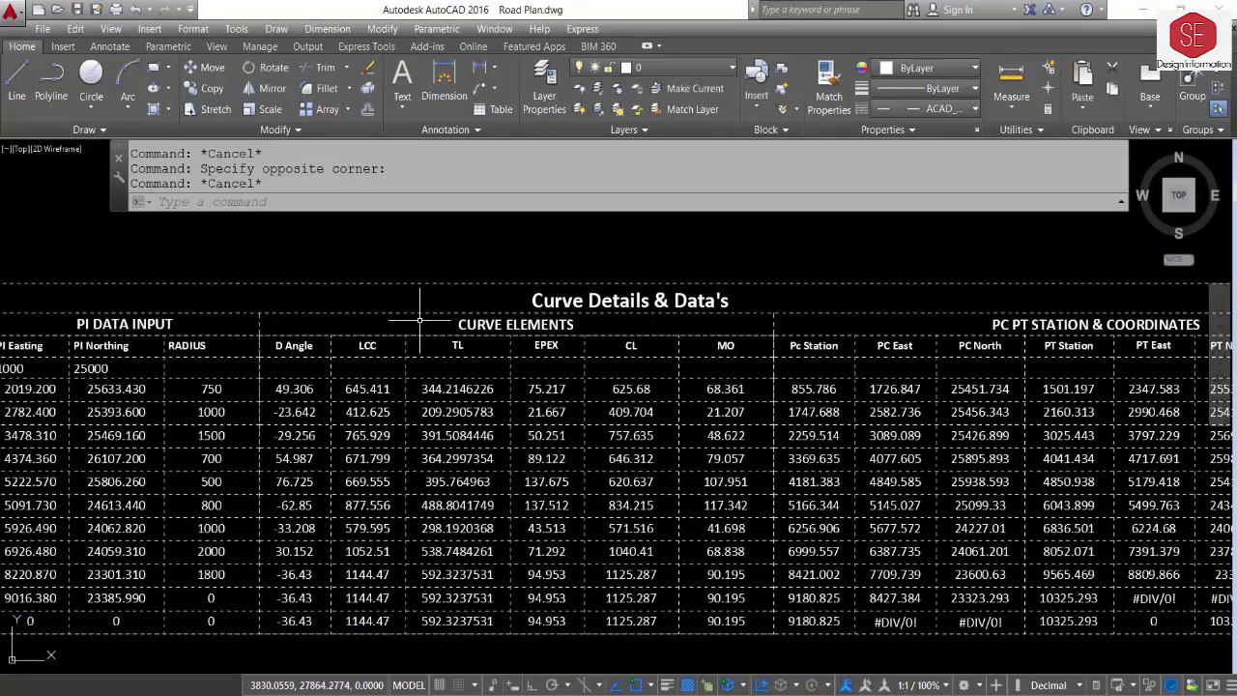
scroll(1054, 299, "down", 3)
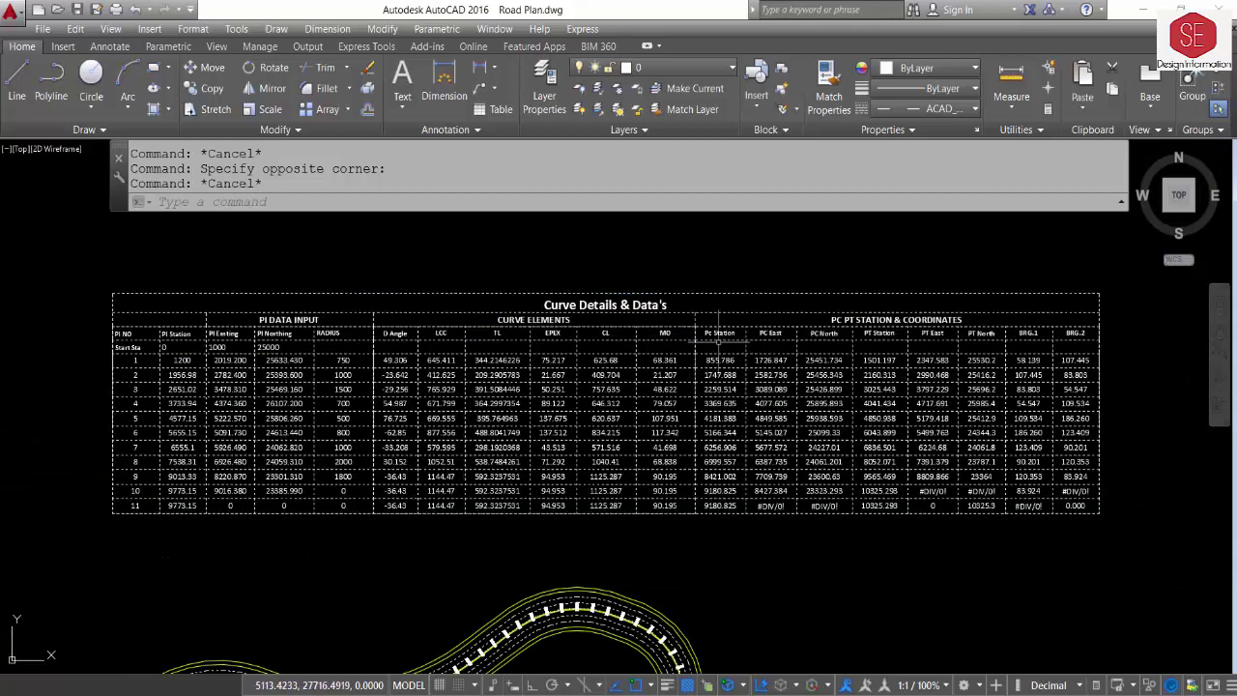
scroll(718, 343, "down", 1)
scroll(619, 436, "down", 2)
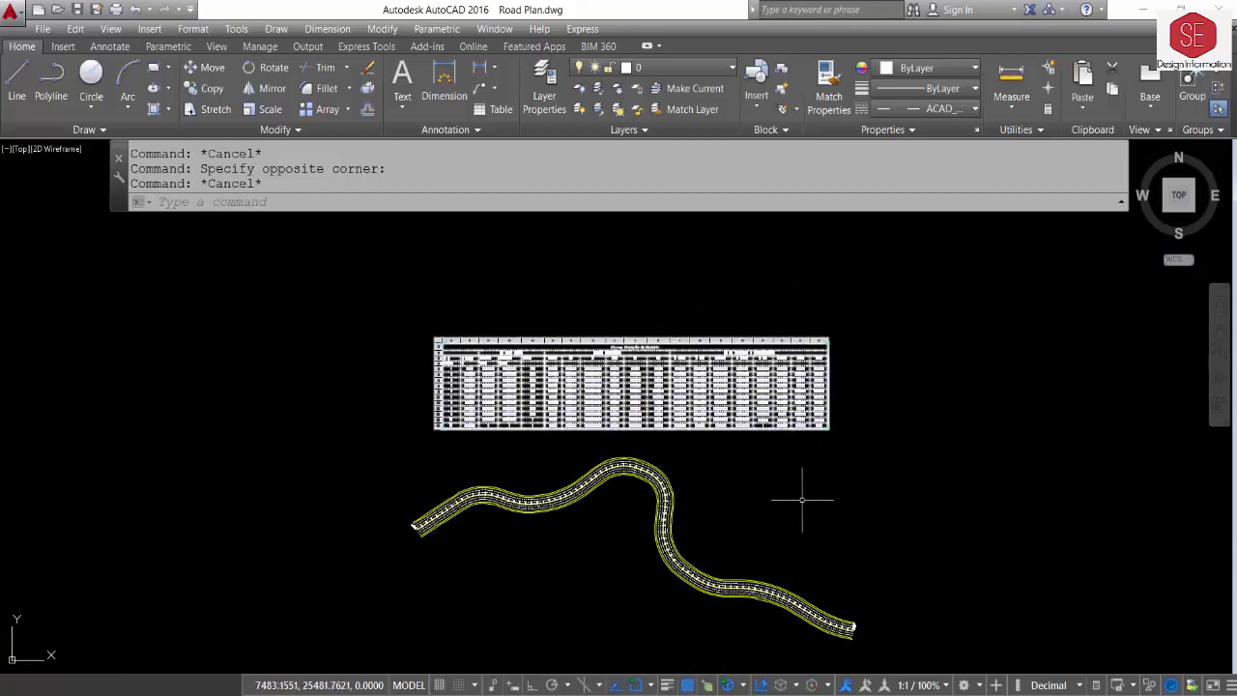
middle_click_drag(830, 571, 832, 500)
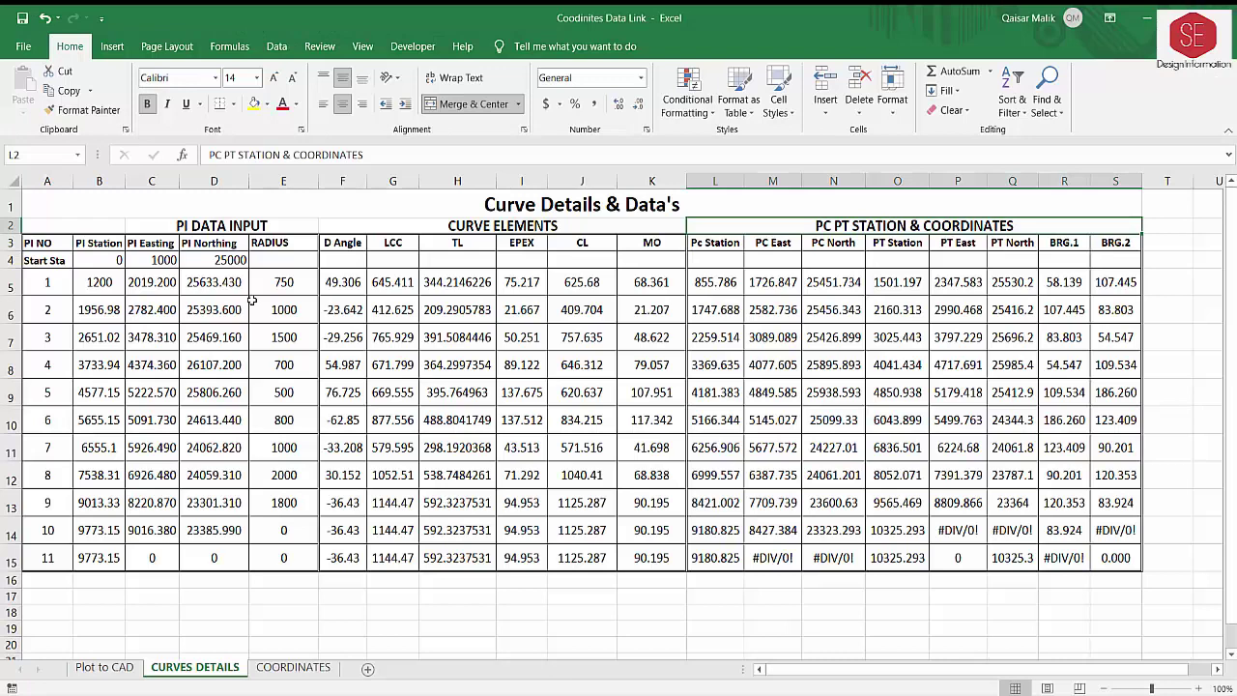
On the COORDINATES sheet, give the left A2 title No Fill and red text.
left_click(217, 228)
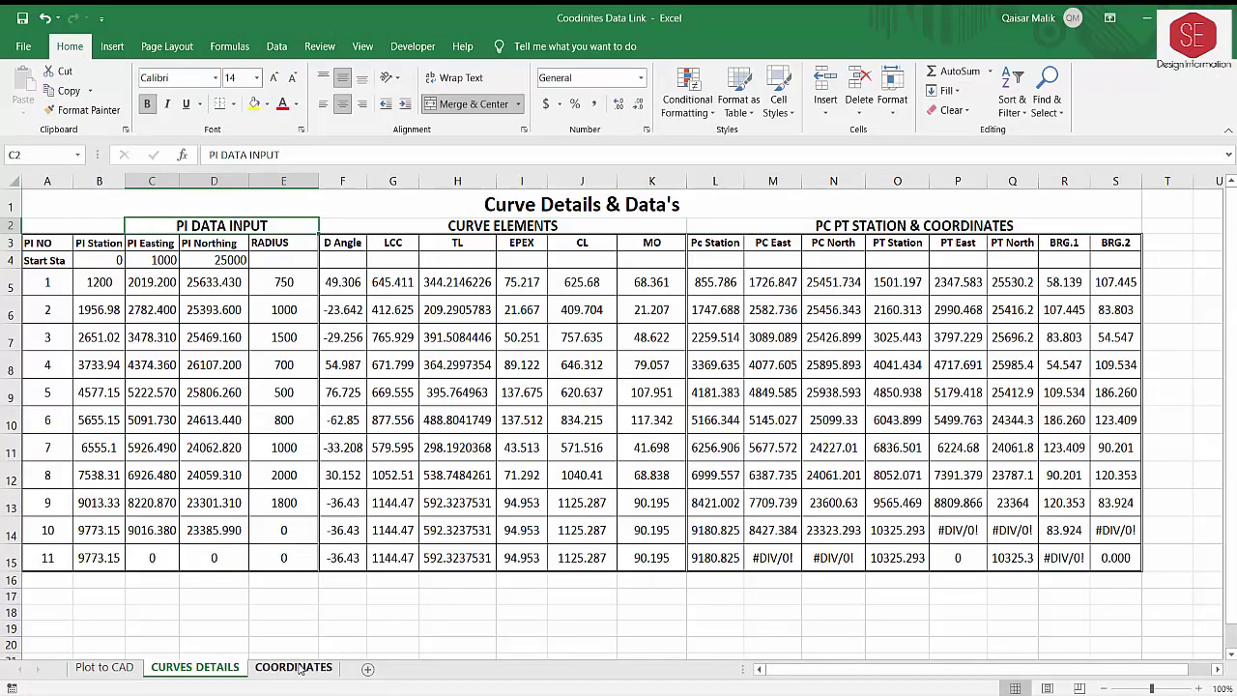
left_click(295, 668)
left_click(514, 223)
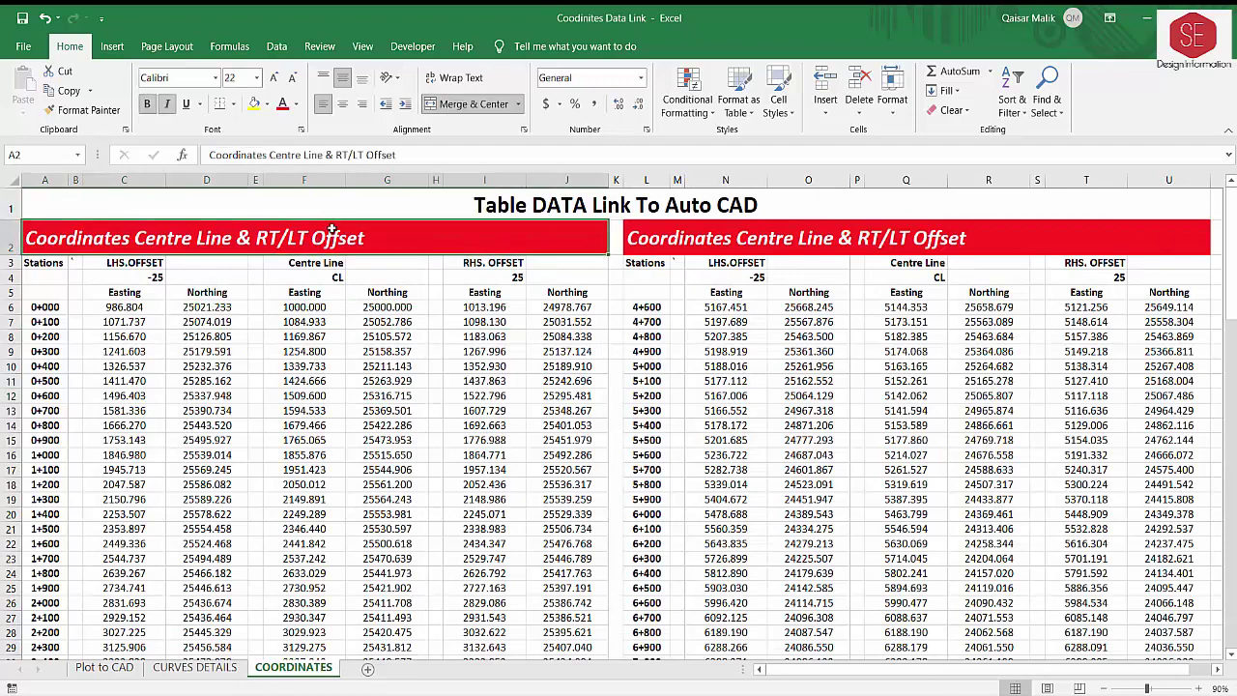
left_click(266, 105)
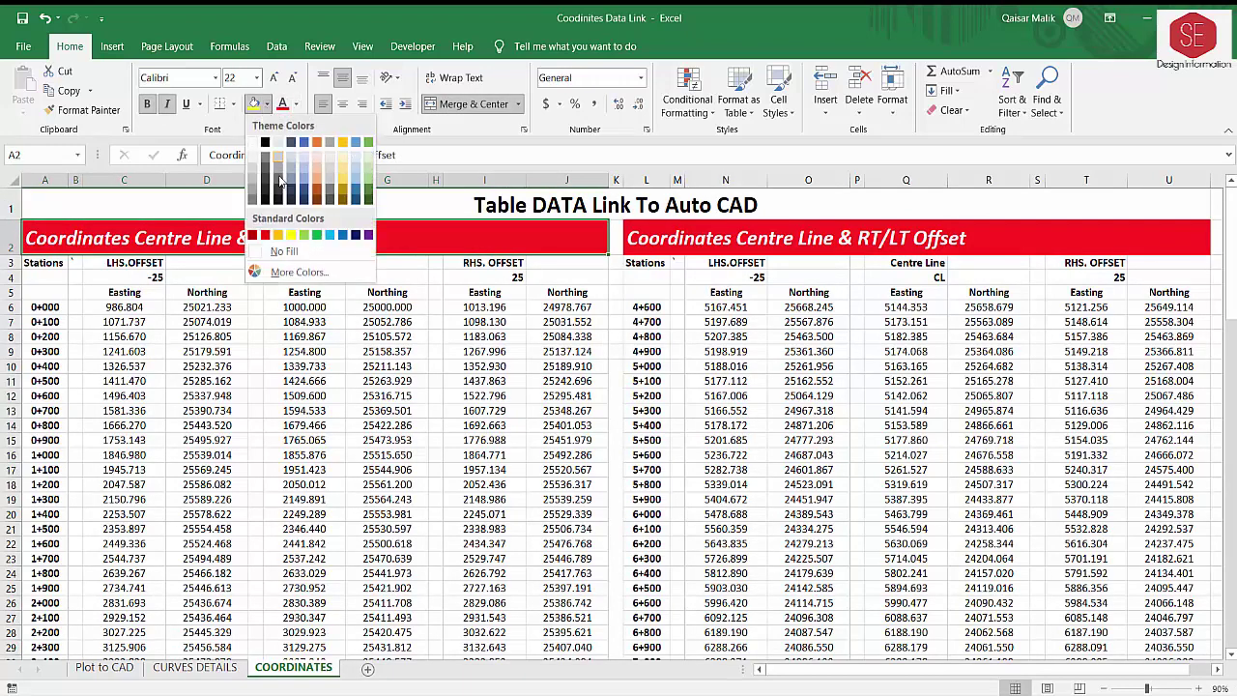
left_click(281, 253)
double_click(35, 225)
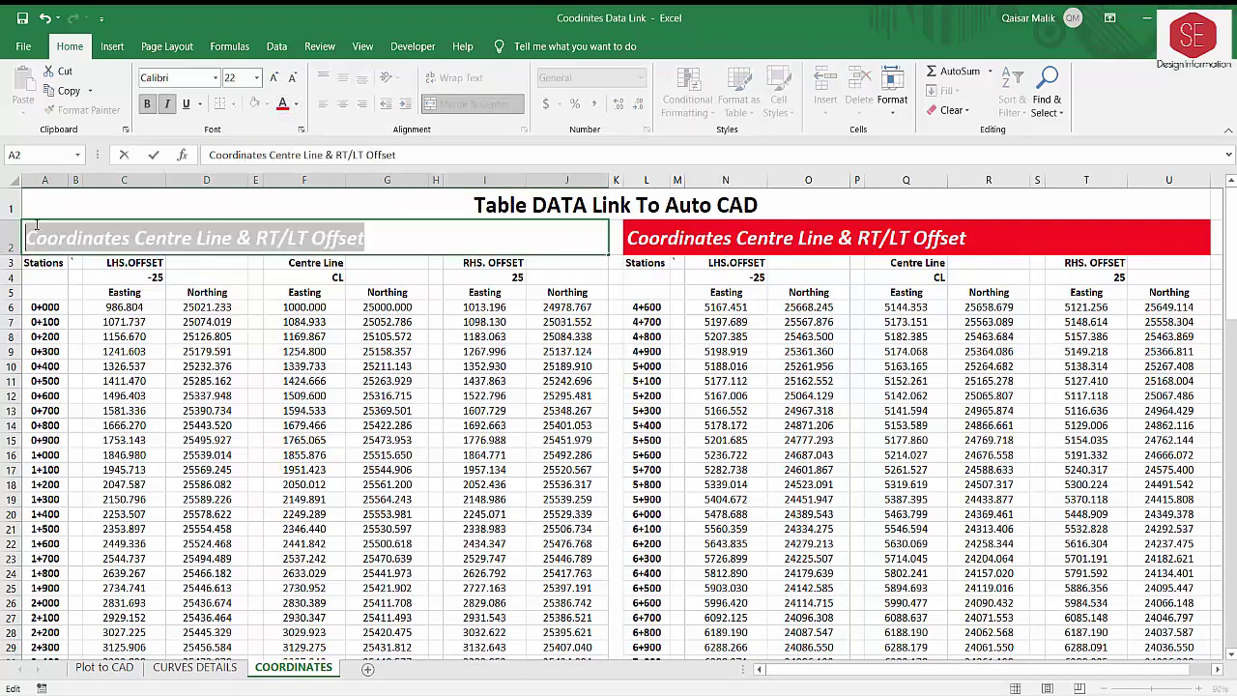
left_click(285, 104)
left_click(666, 298)
Give the right-hand L2 title No Fill and red text, then return to AutoCAD.
left_click(735, 232)
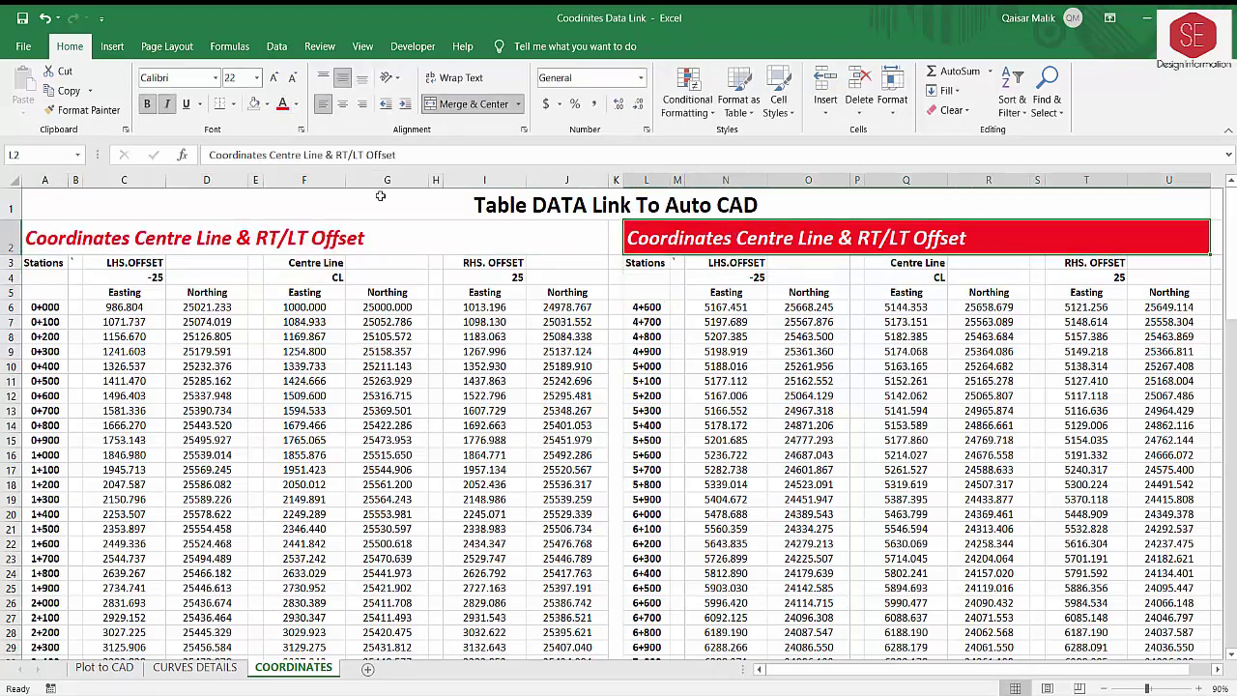
left_click(253, 104)
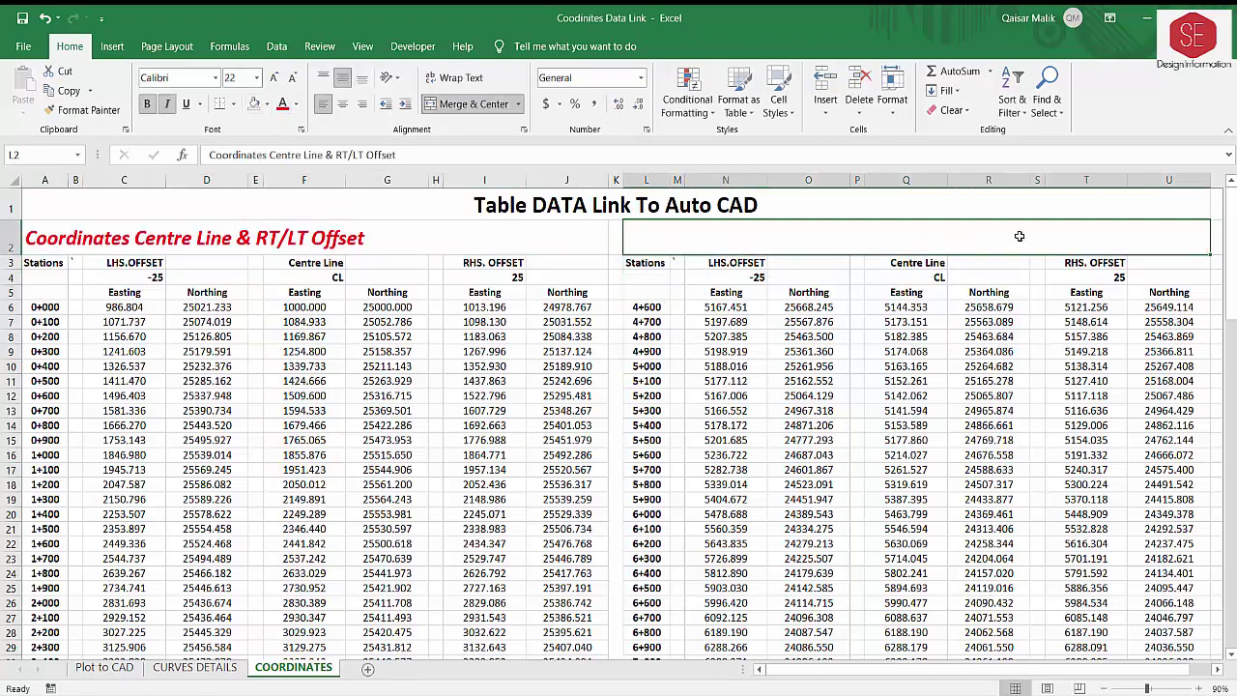
left_click_drag(1021, 236, 627, 237)
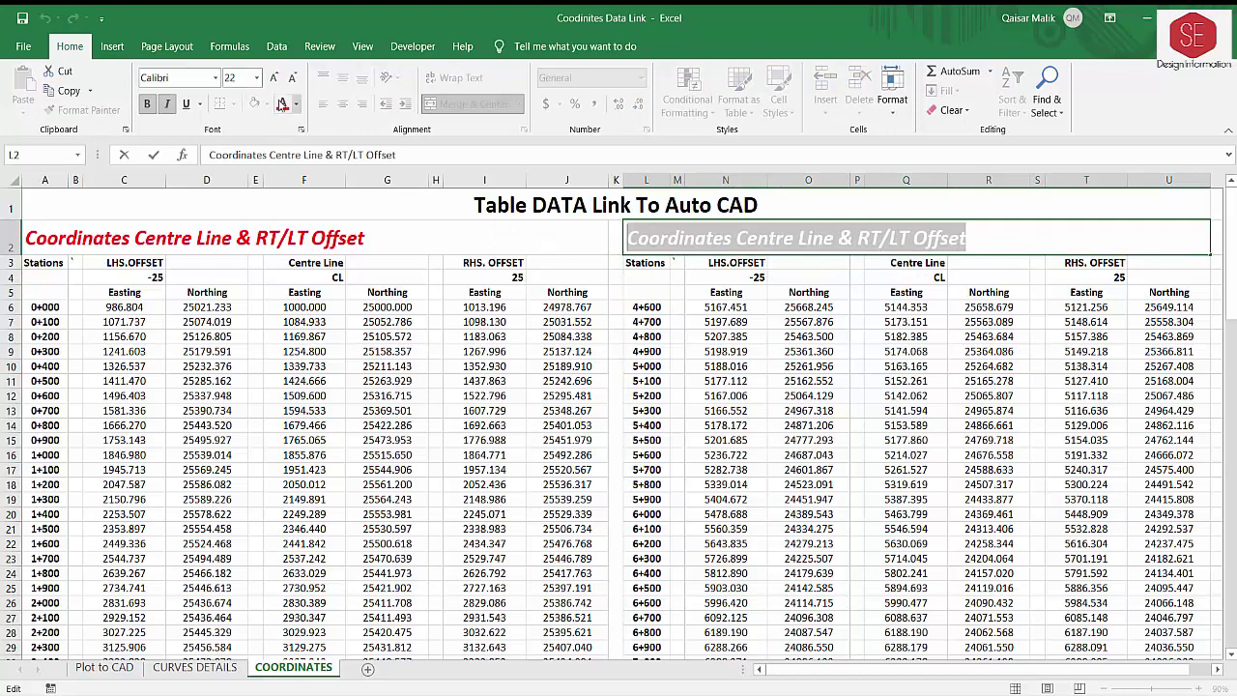
left_click(282, 105)
left_click(555, 349)
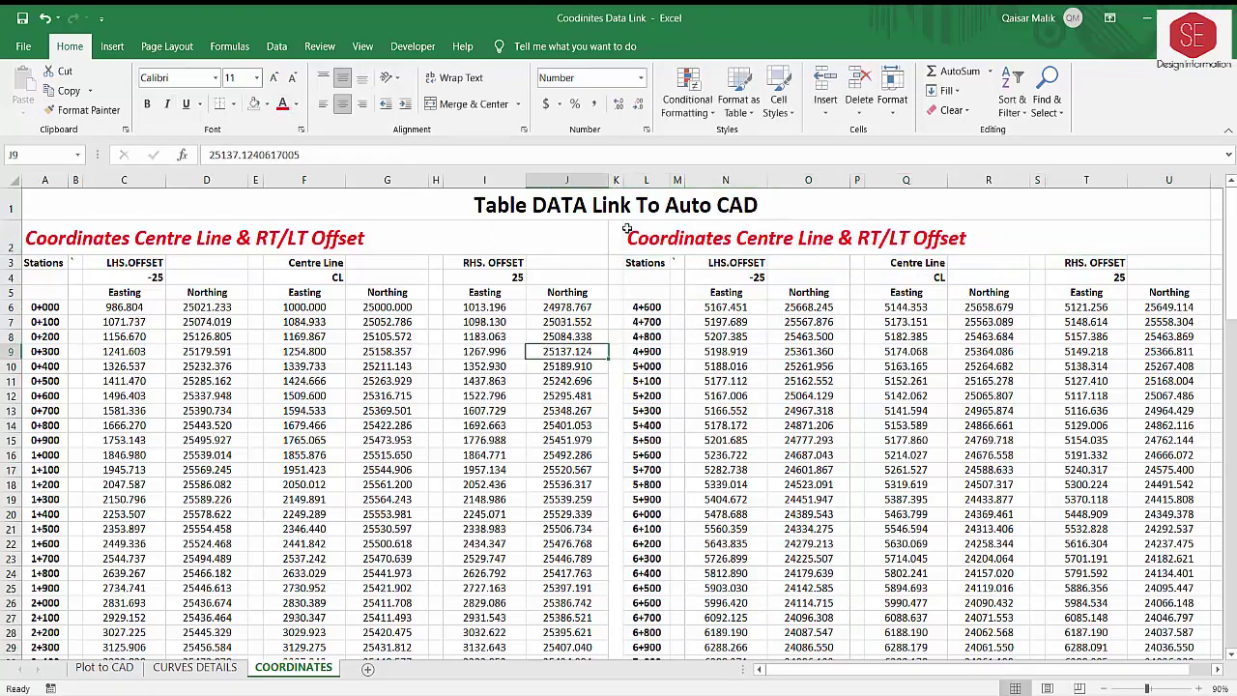
scroll(539, 316, "down", 2)
scroll(551, 358, "down", 1)
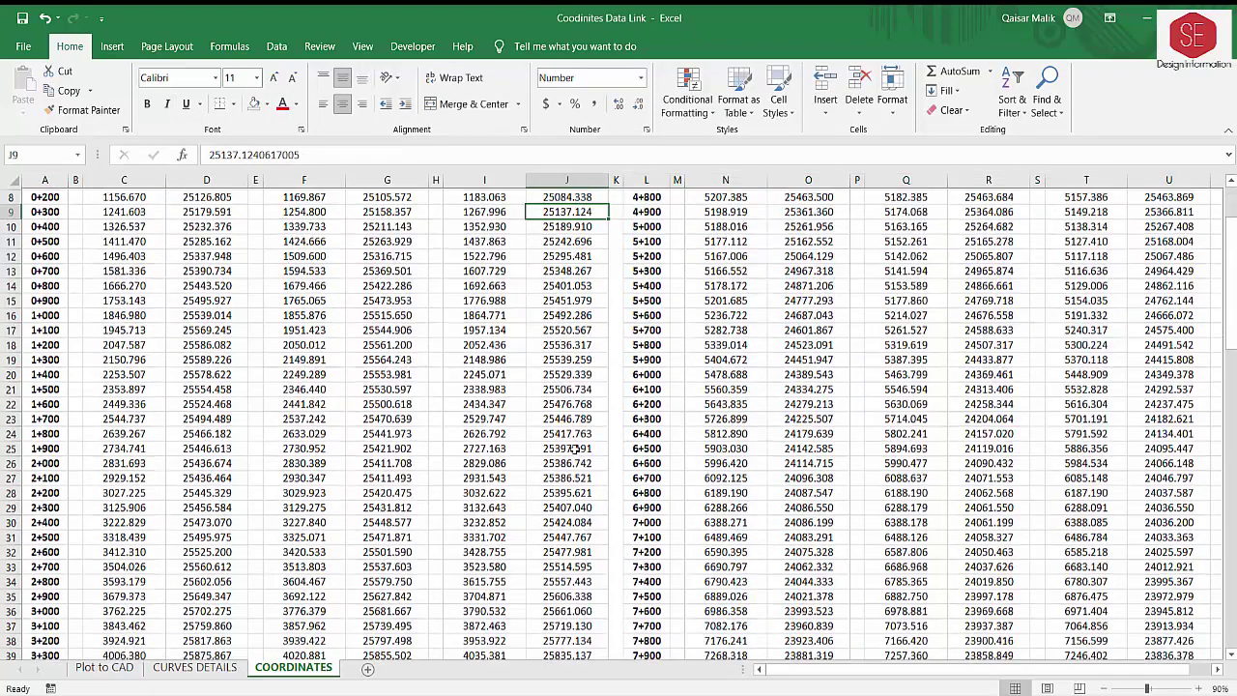
scroll(561, 396, "down", 3)
scroll(574, 446, "down", 5)
scroll(574, 447, "up", 2)
scroll(574, 446, "up", 9)
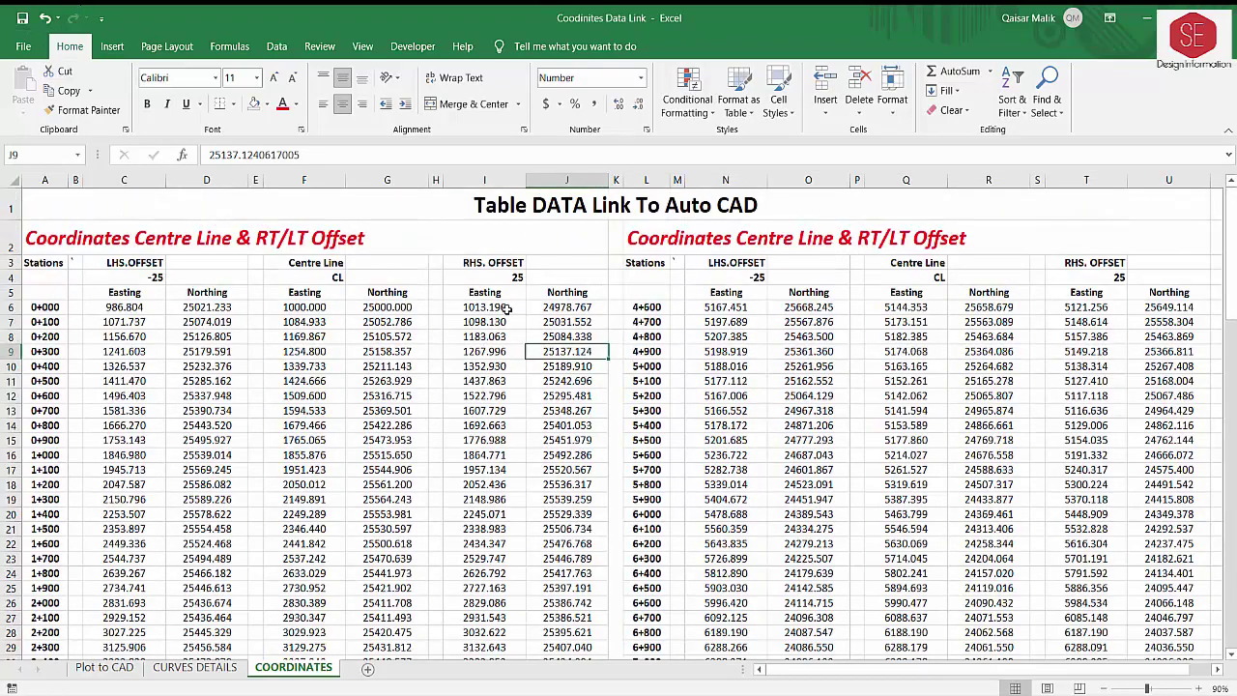
key("alt+Tab")
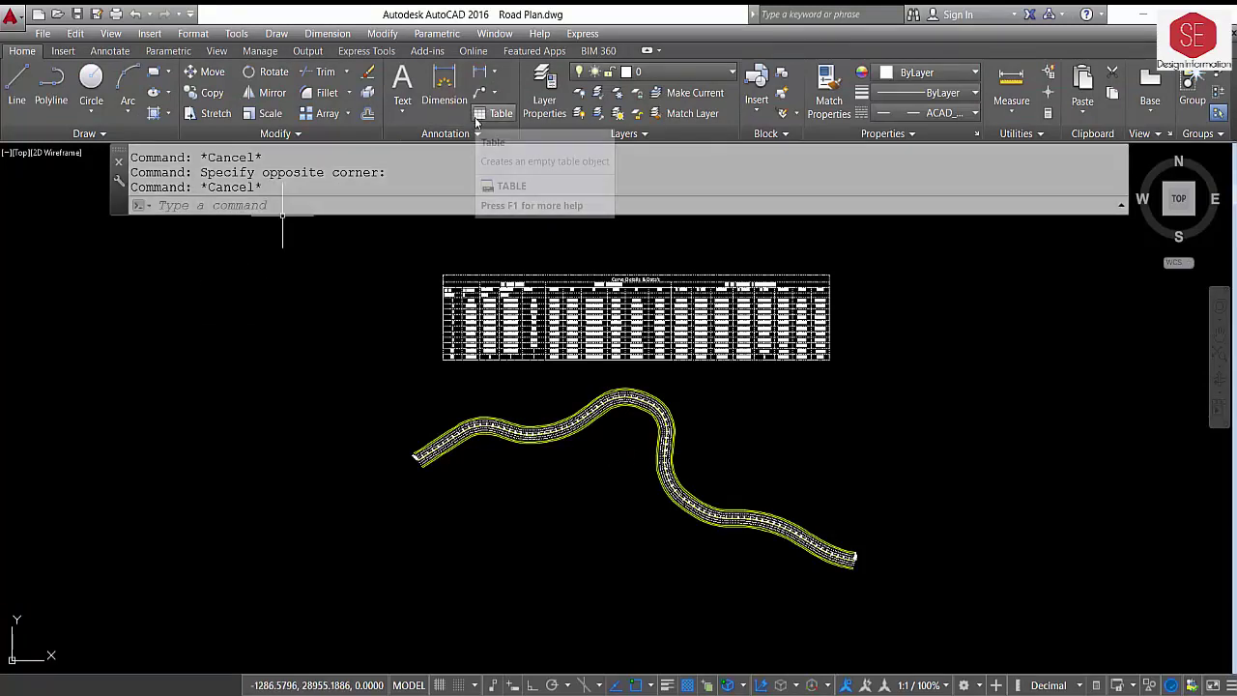
Start a new table from a data link and create a new Excel data link named Coordinates.
left_click(479, 116)
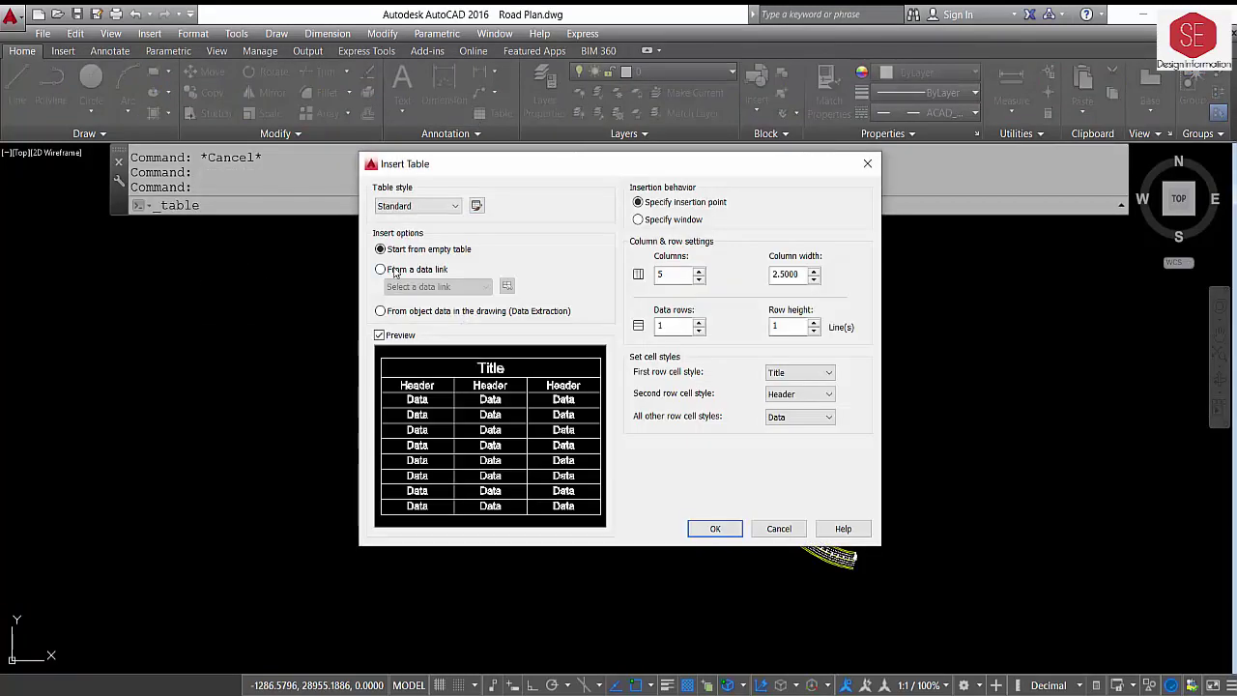
left_click(395, 273)
left_click(506, 286)
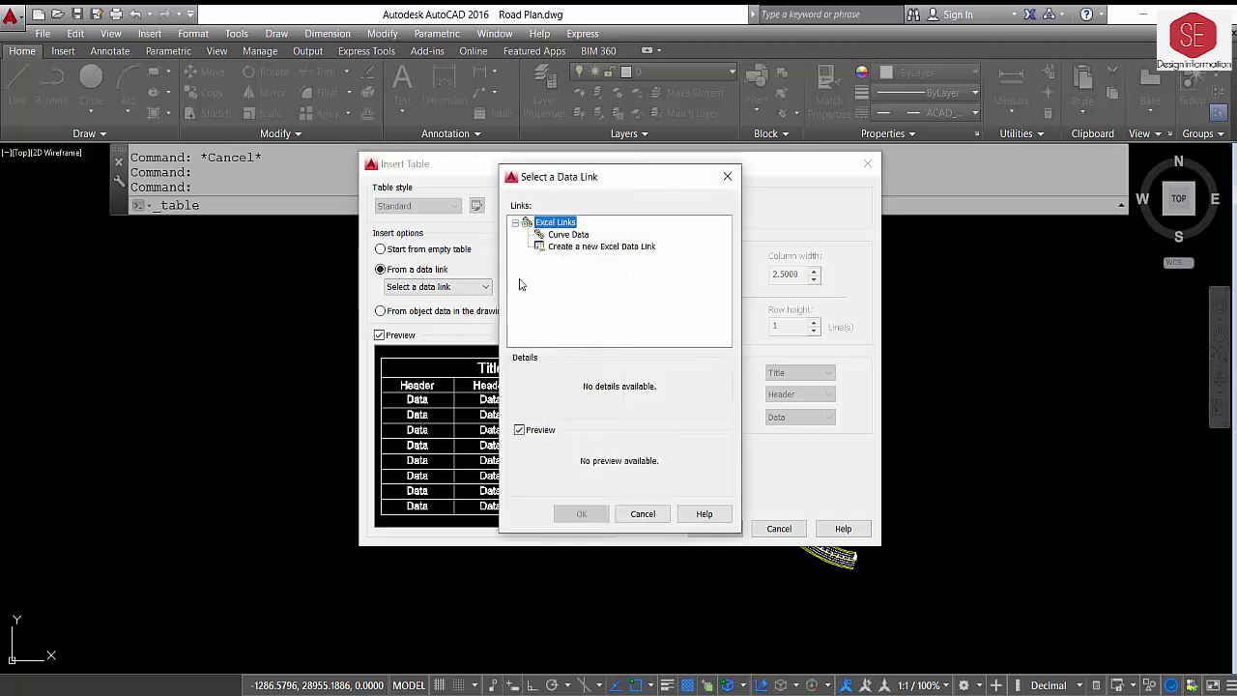
left_click(572, 248)
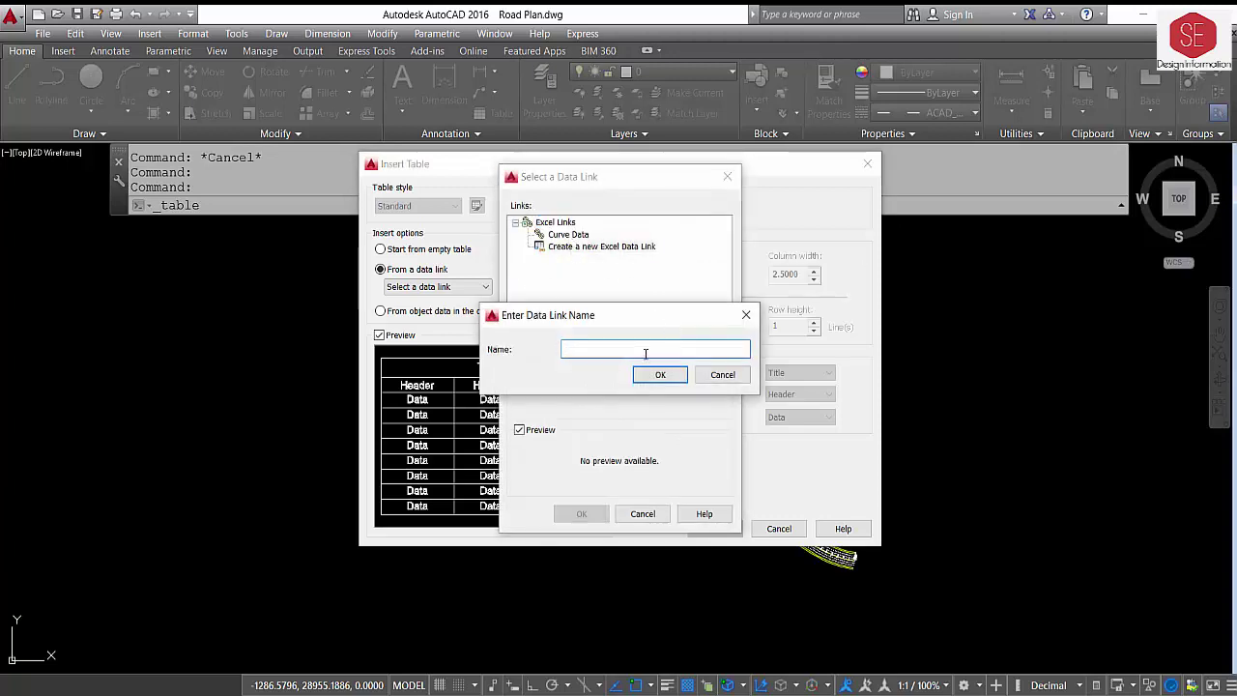
type("Coordinates")
left_click(660, 375)
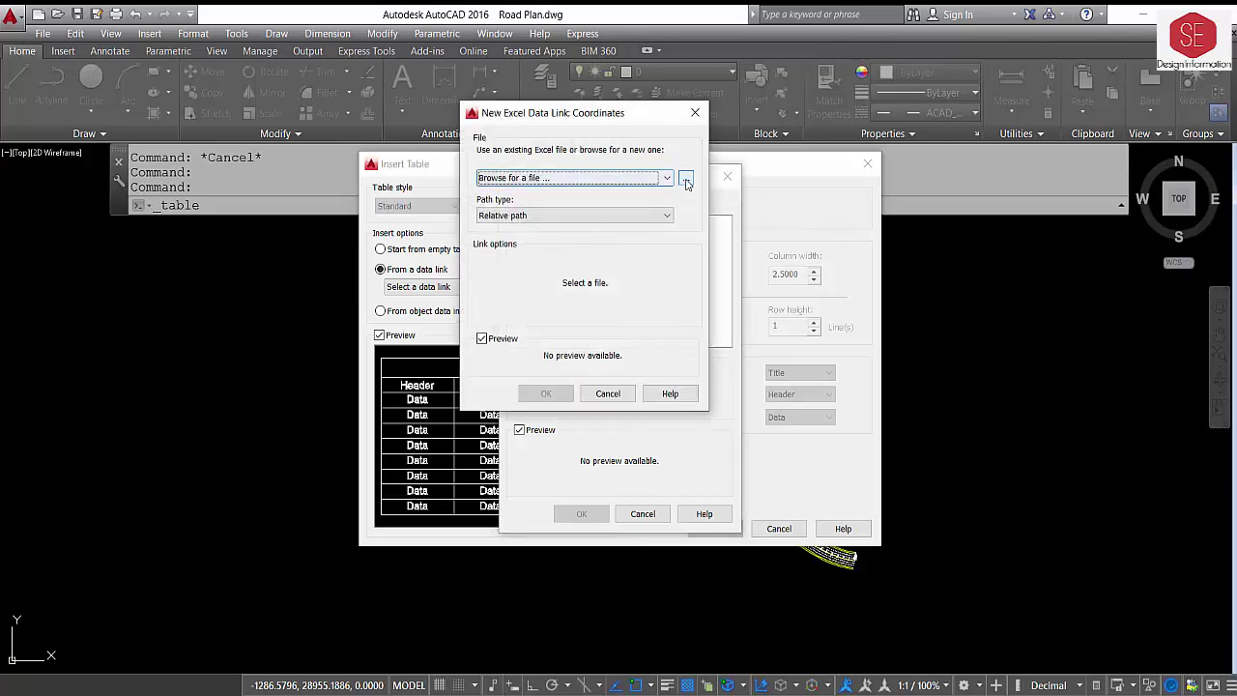
Link it to the Coodinites Data Link workbook with a full path, using the COORDINATES sheet.
left_click(687, 181)
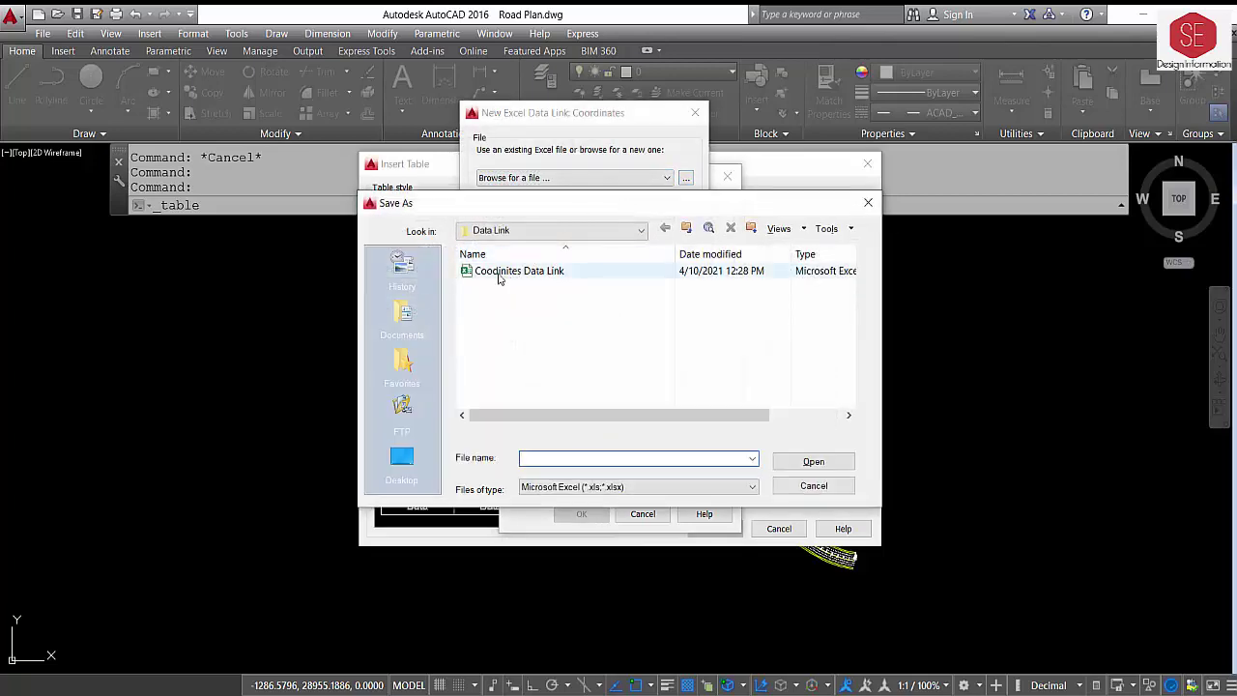
left_click(499, 274)
left_click(810, 466)
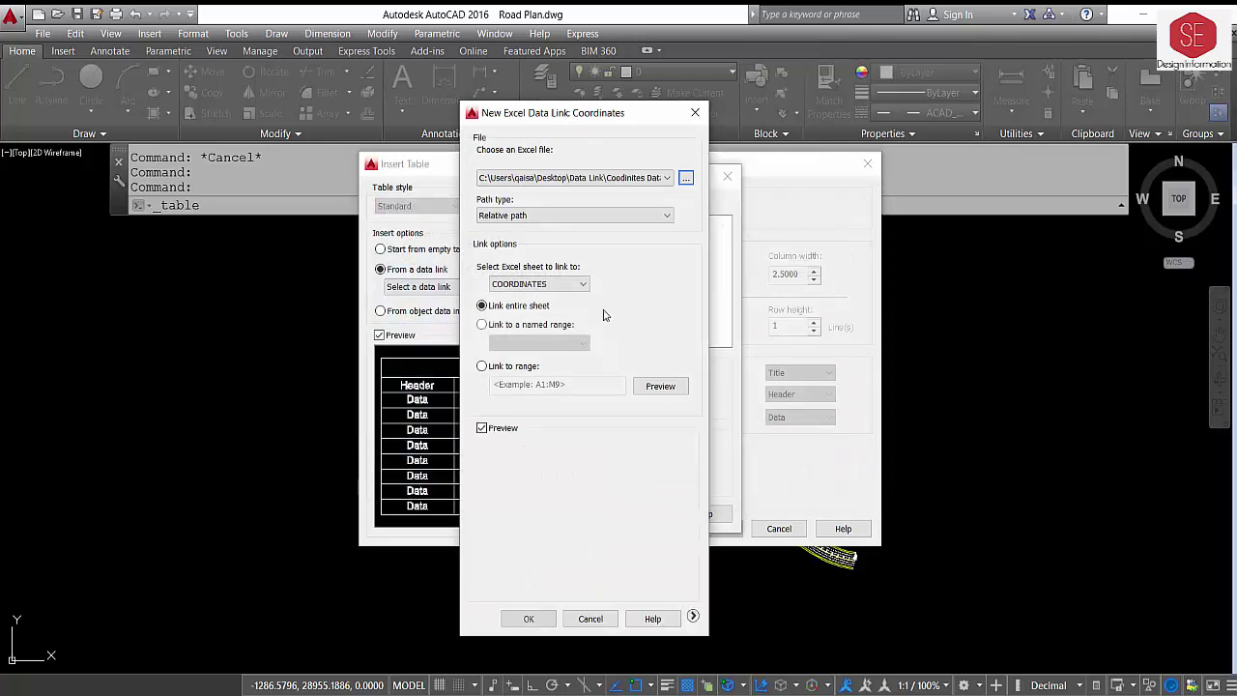
left_click(514, 215)
left_click(512, 233)
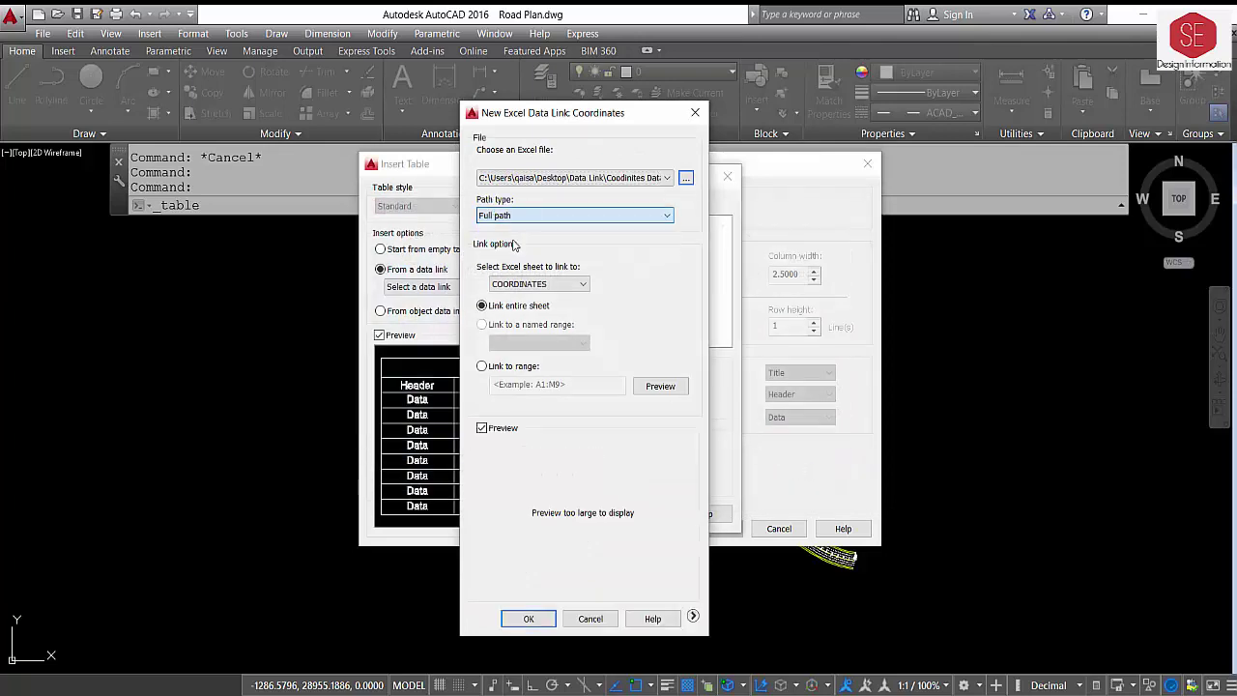
left_click(528, 285)
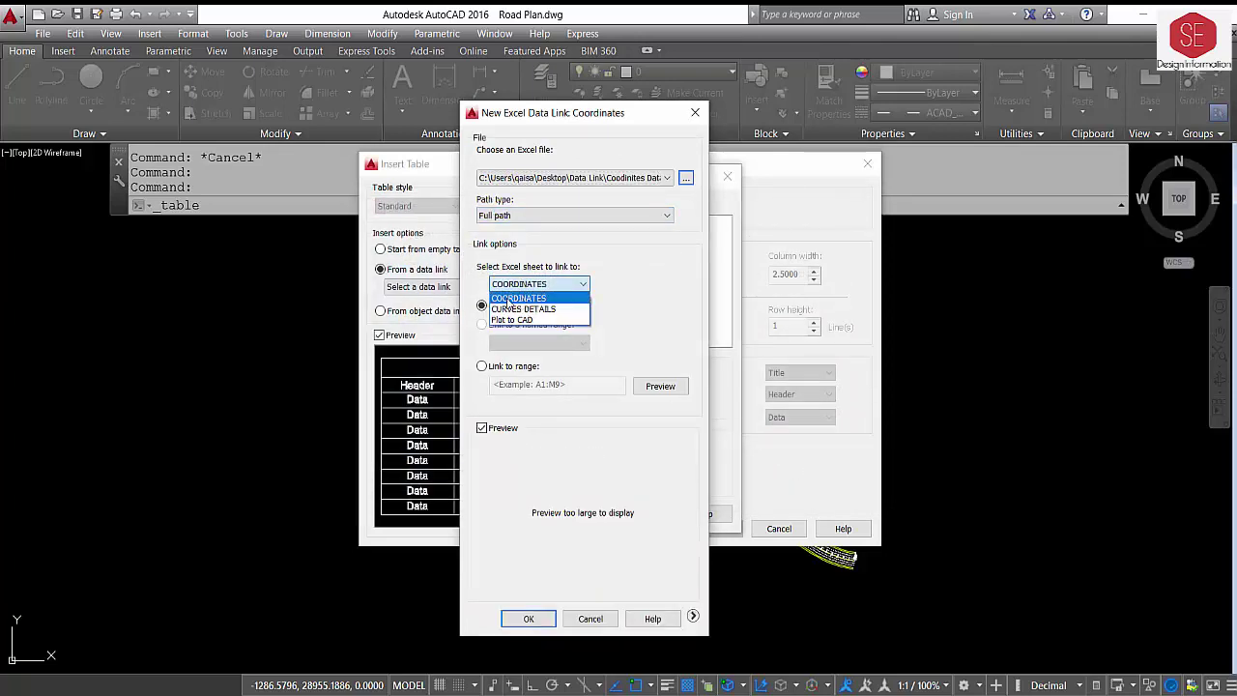
left_click(506, 299)
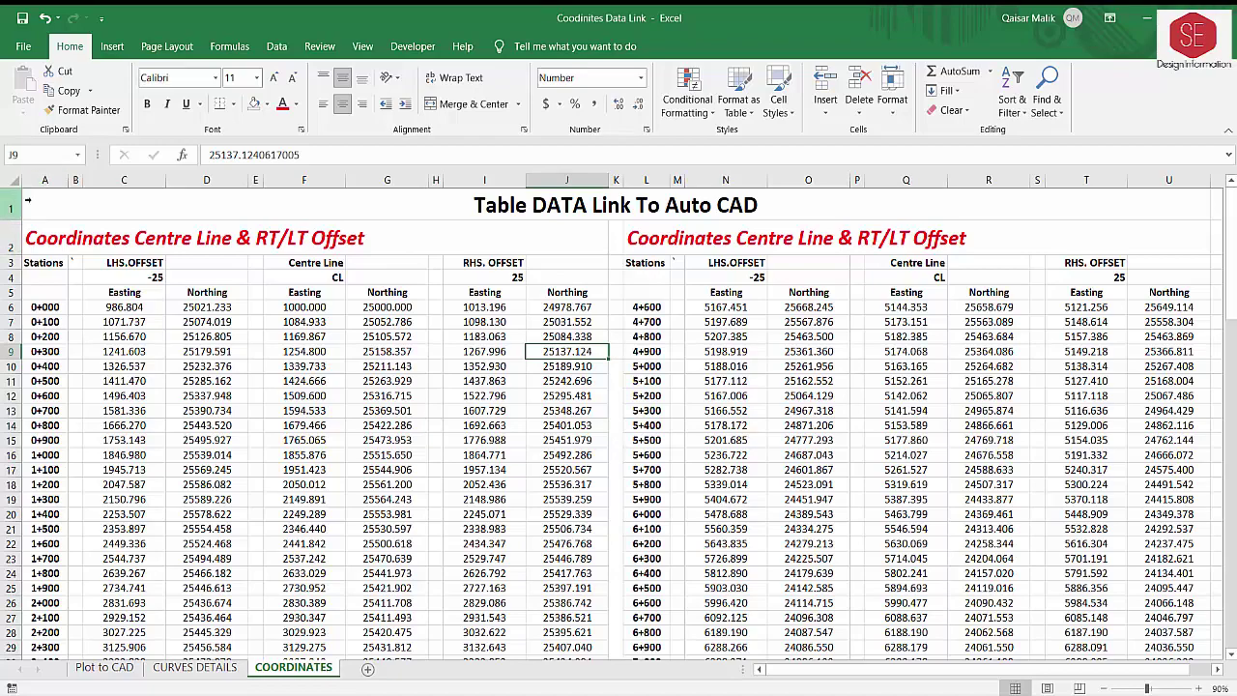
left_click_drag(1174, 239, 1174, 247)
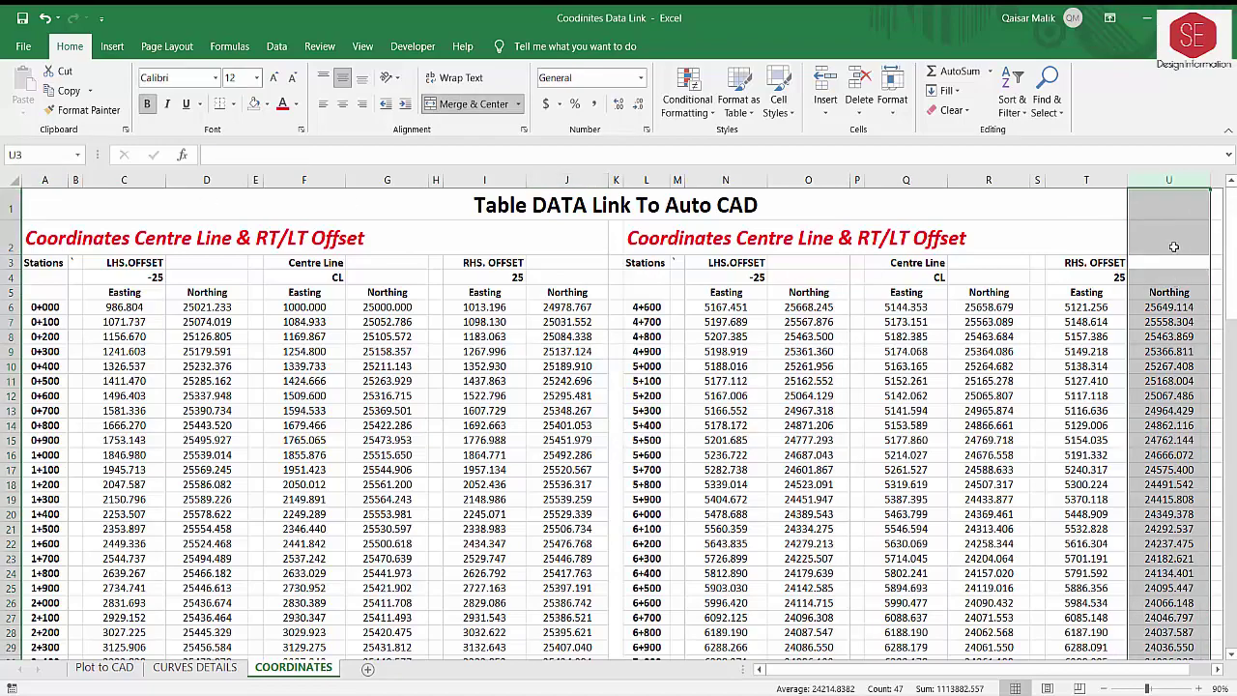
scroll(1181, 368, "down", 6)
scroll(1187, 396, "down", 5)
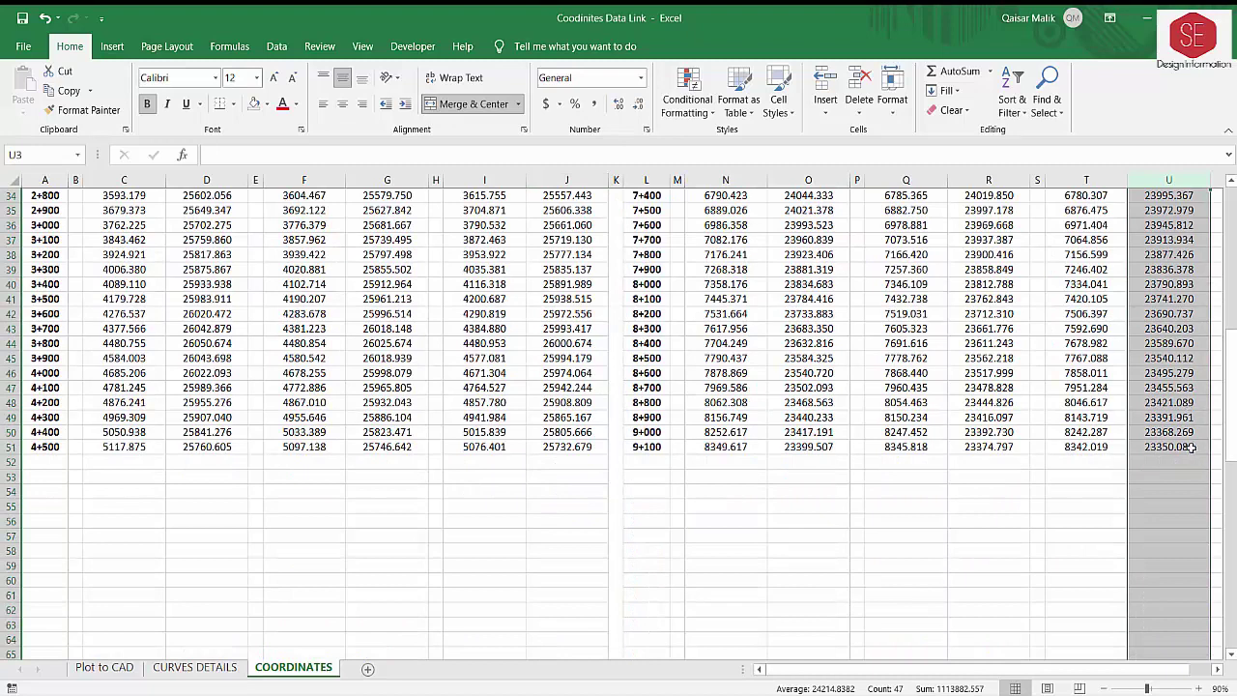
scroll(1090, 668, "right", 1)
left_click(1124, 447)
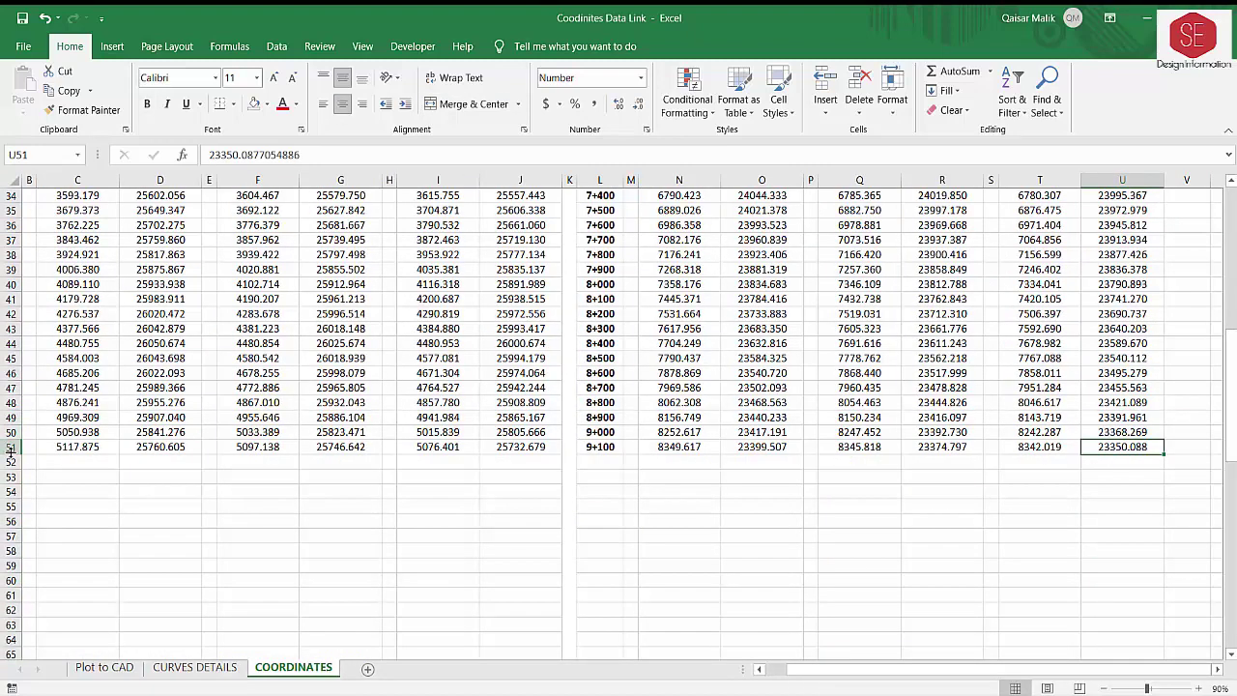
scroll(239, 369, "up", 5)
scroll(239, 369, "up", 6)
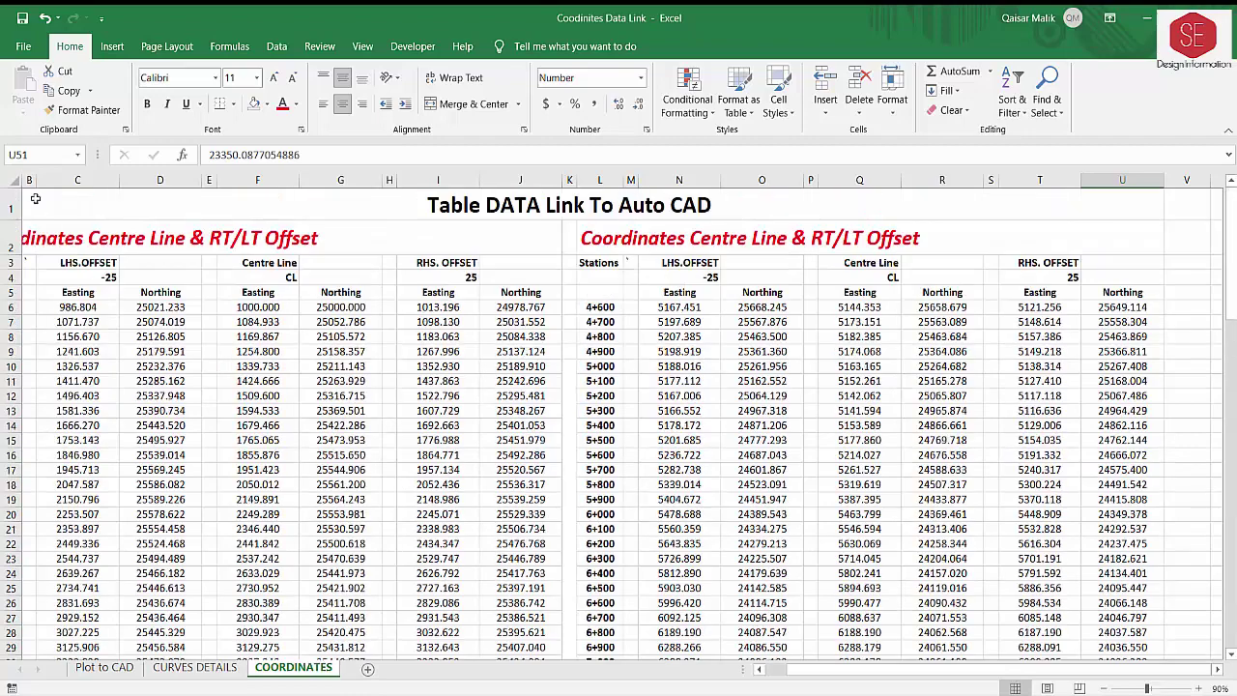
left_click_drag(815, 675, 769, 675)
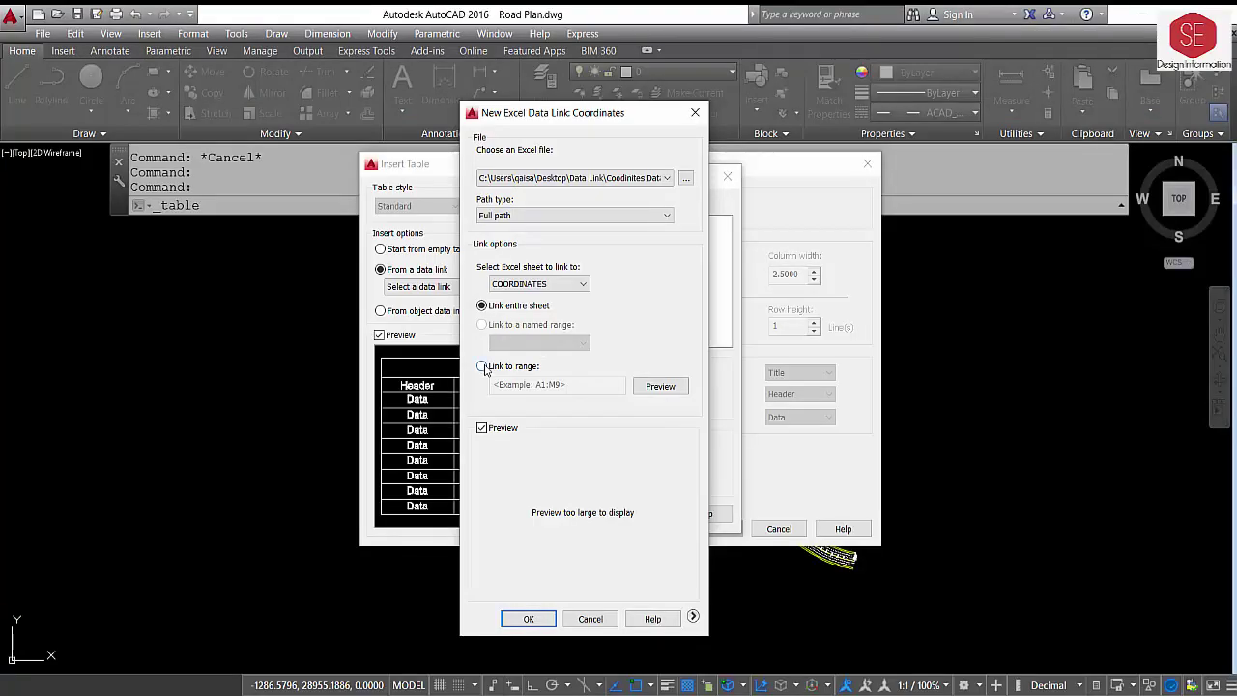
left_click(482, 366)
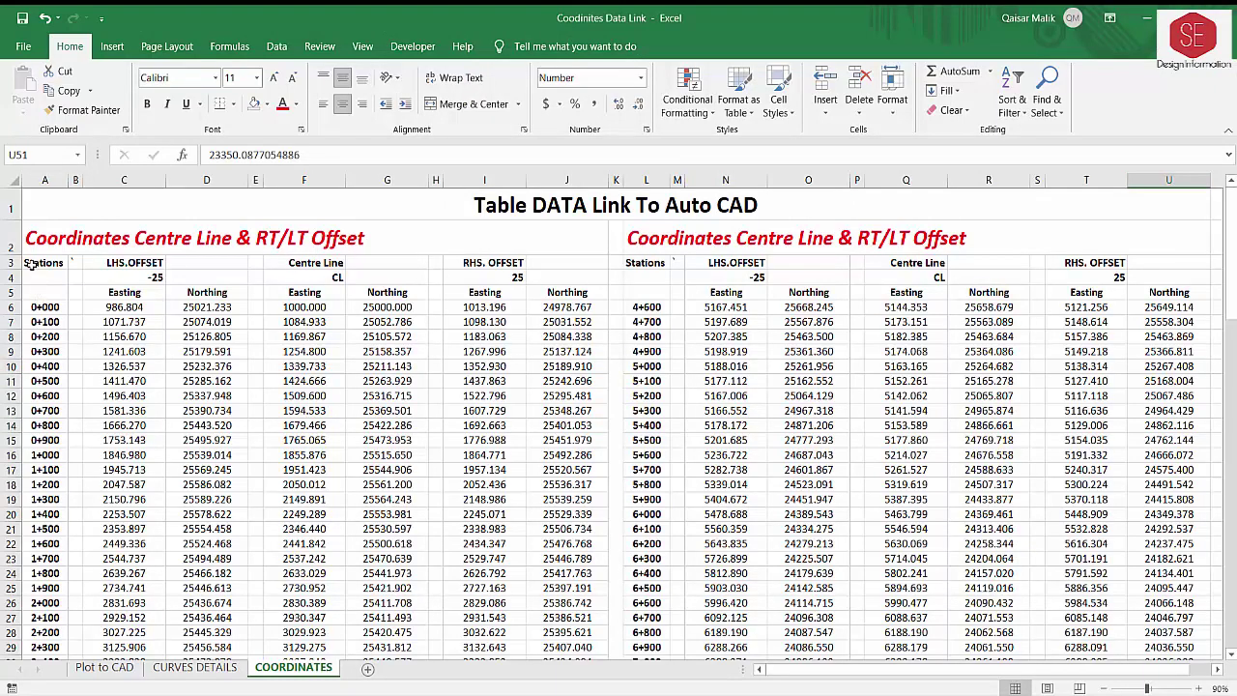
Set the Coordinates link range to A1:U51, preview it, and choose it as the table source.
left_click_drag(40, 208, 58, 365)
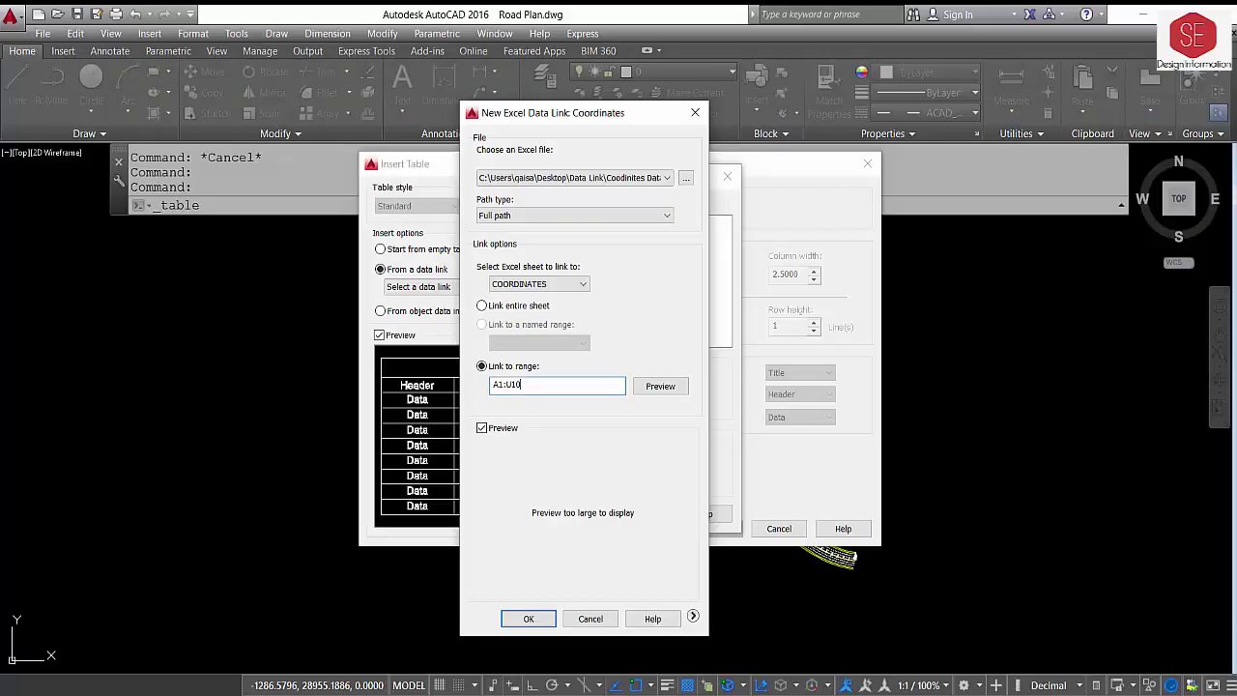
left_click(660, 385)
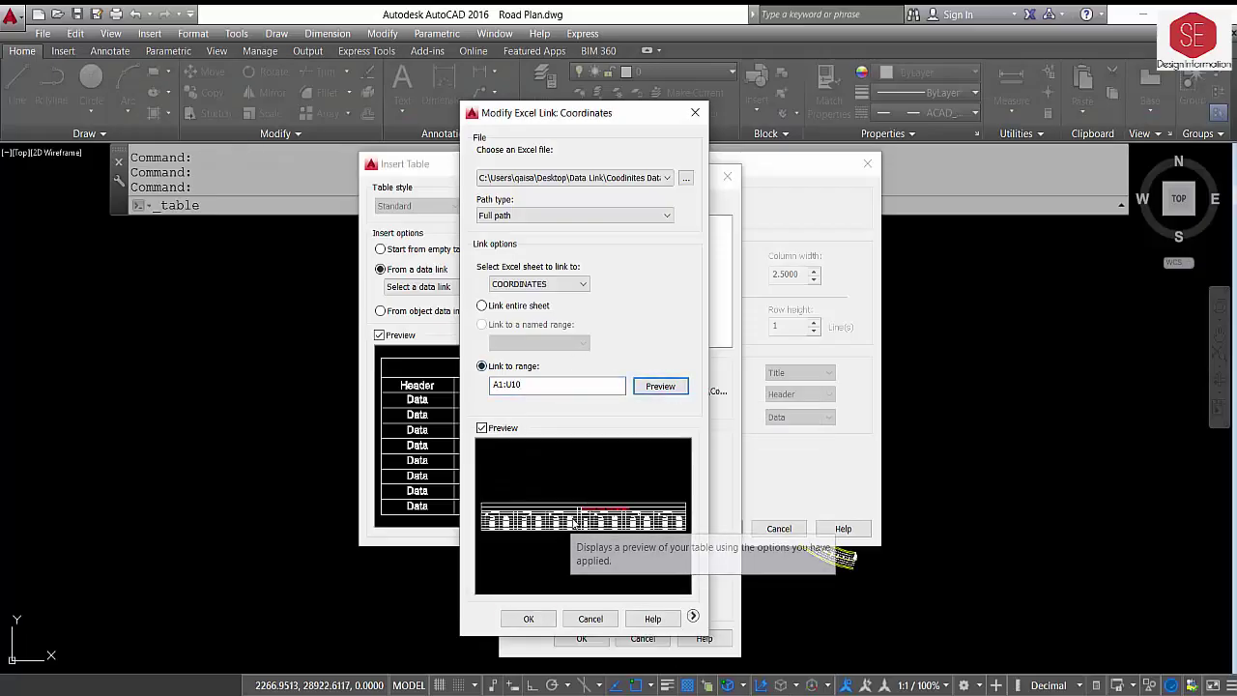
left_click(531, 388)
type("2")
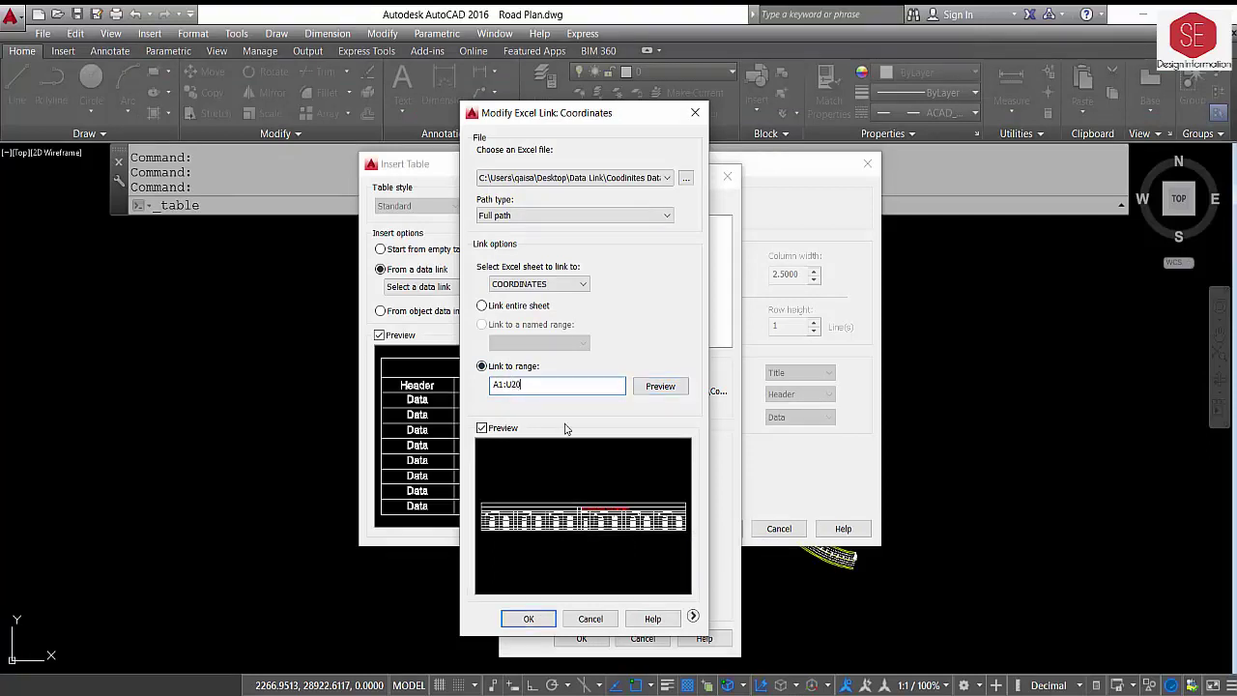
left_click(651, 387)
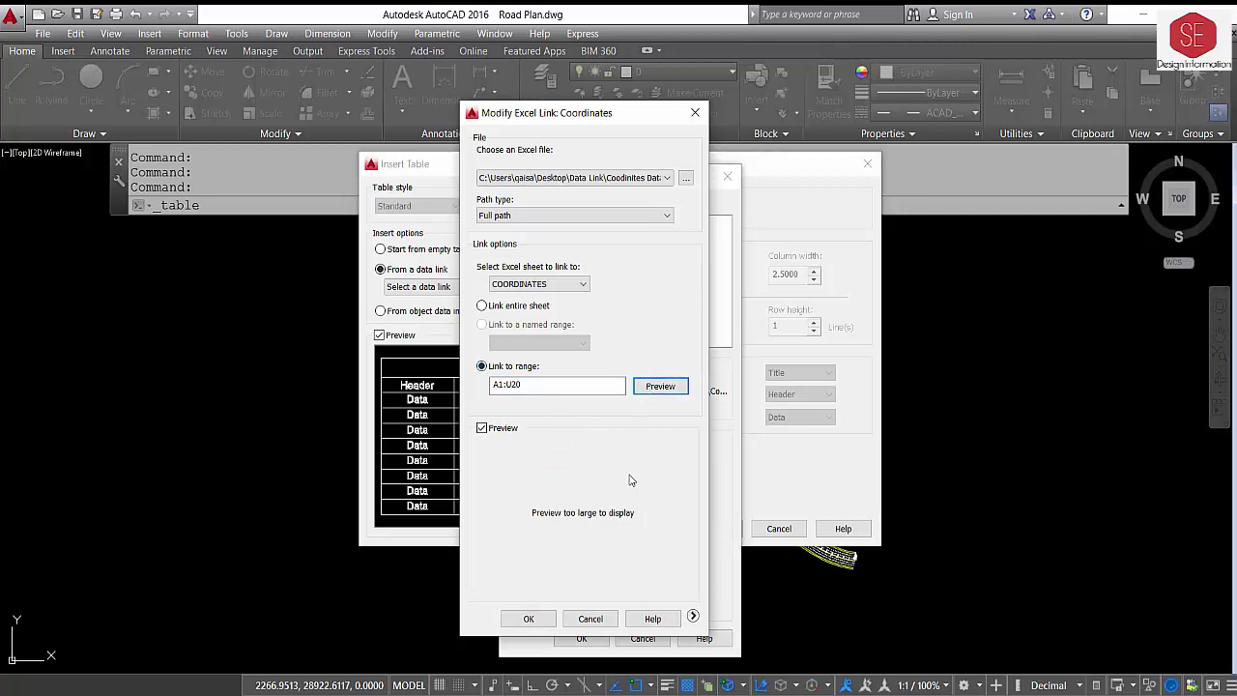
left_click(529, 619)
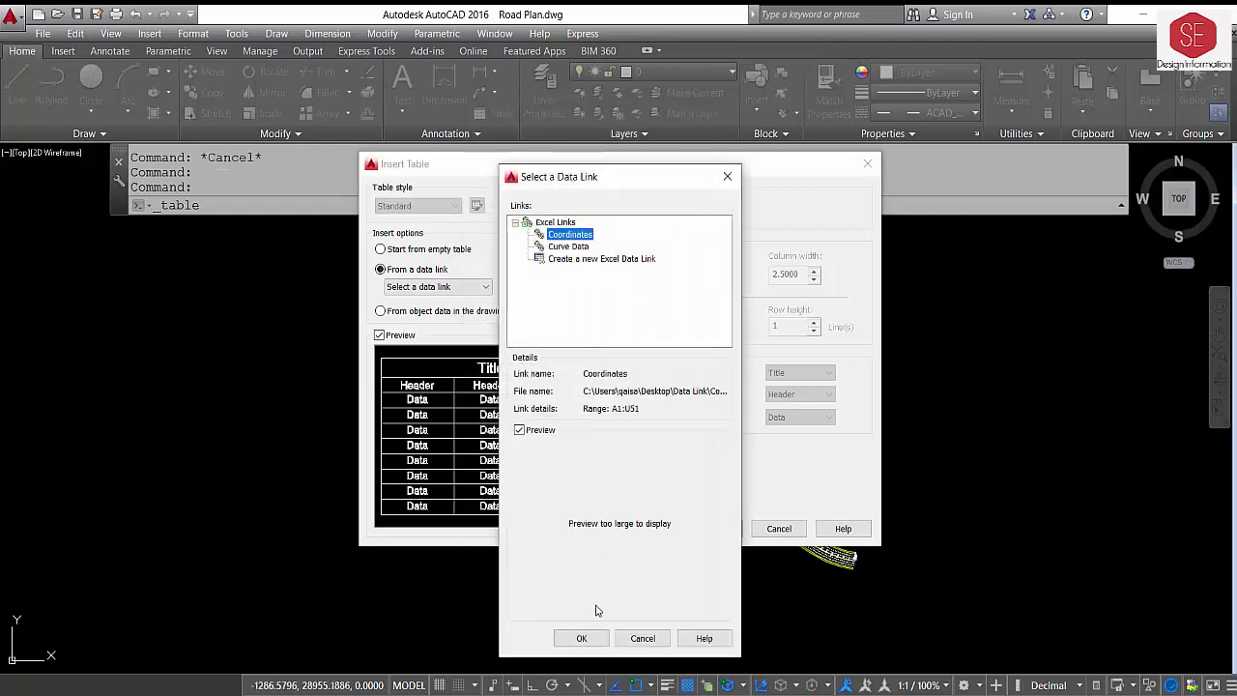
left_click(581, 639)
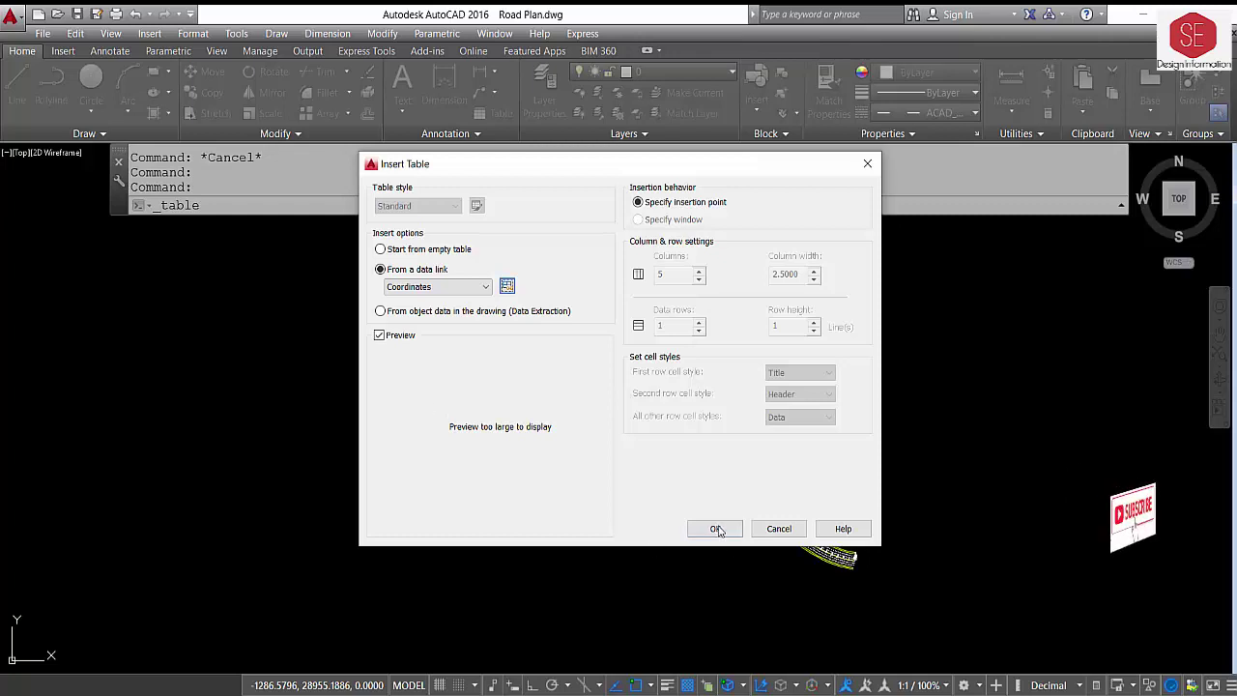
Insert the linked coordinates table below the road alignment and zoom in to inspect it.
left_click(717, 530)
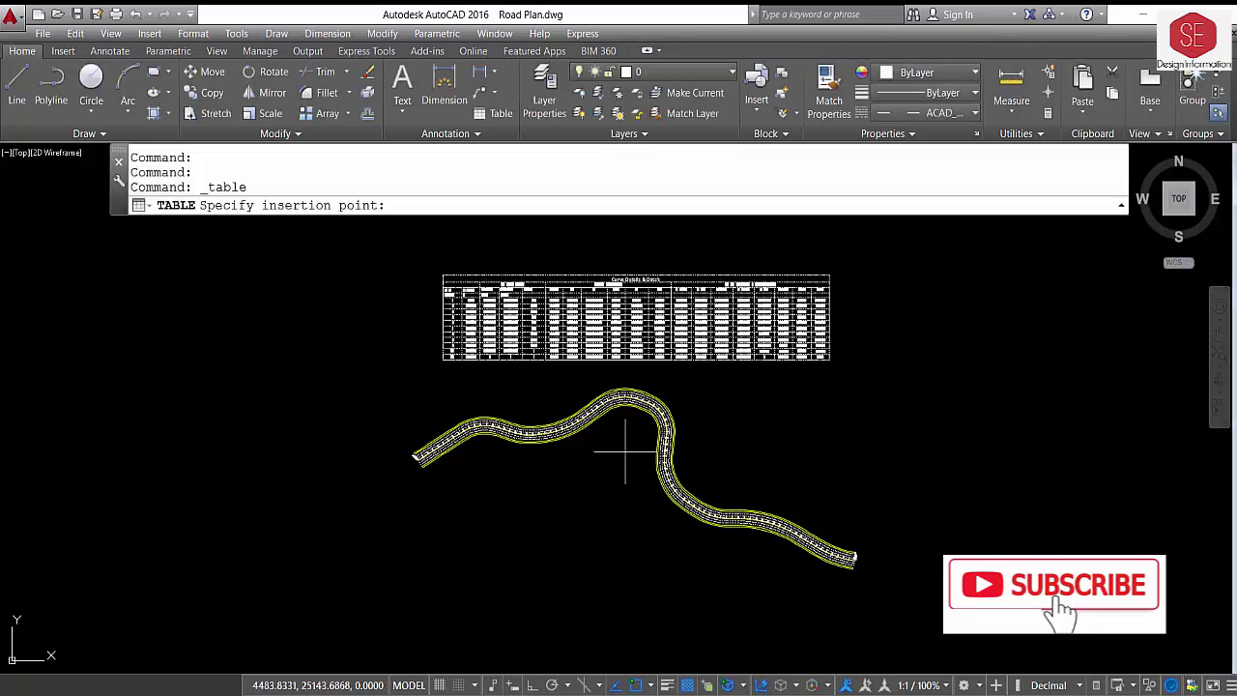
scroll(572, 475, "up", 2)
scroll(572, 461, "up", 3)
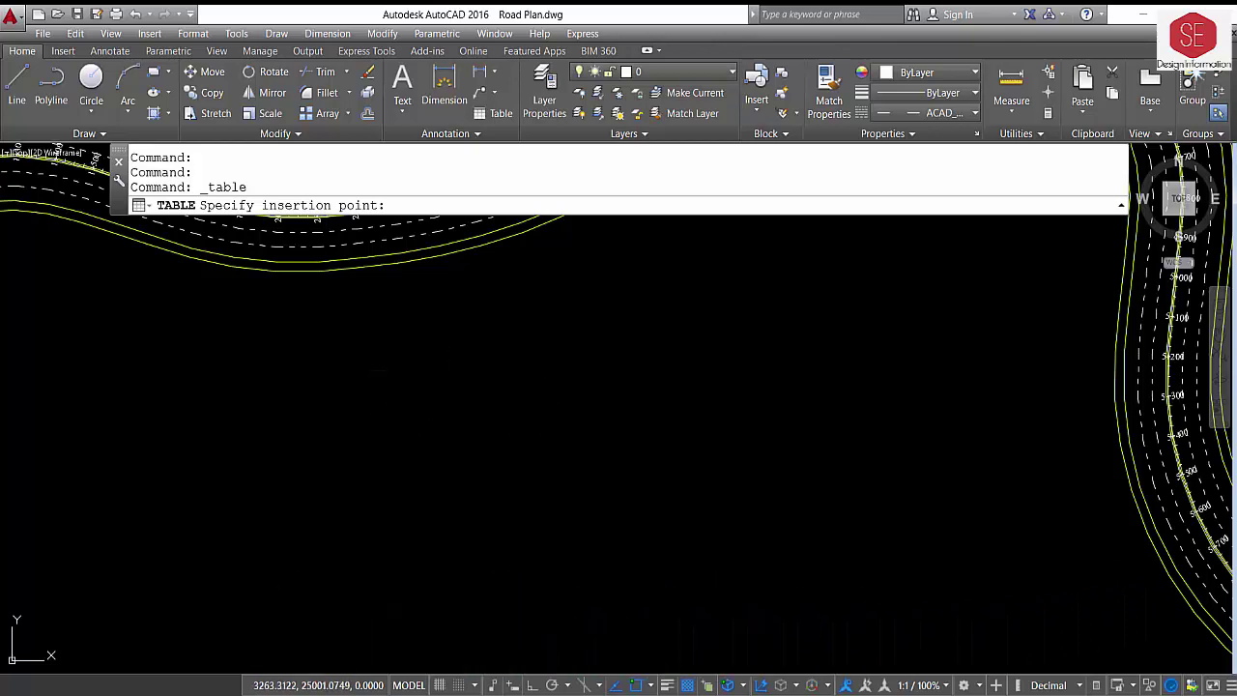
left_click(446, 381)
scroll(425, 387, "down", 10)
scroll(522, 297, "up", 8)
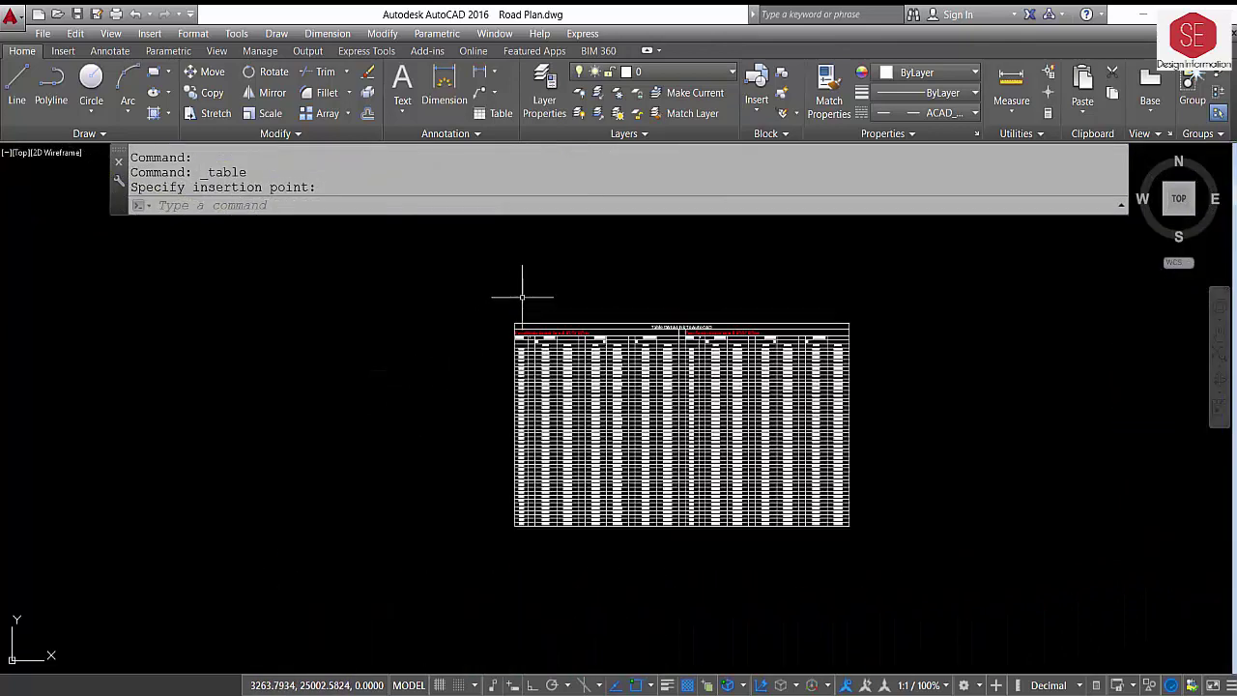
scroll(665, 355, "up", 4)
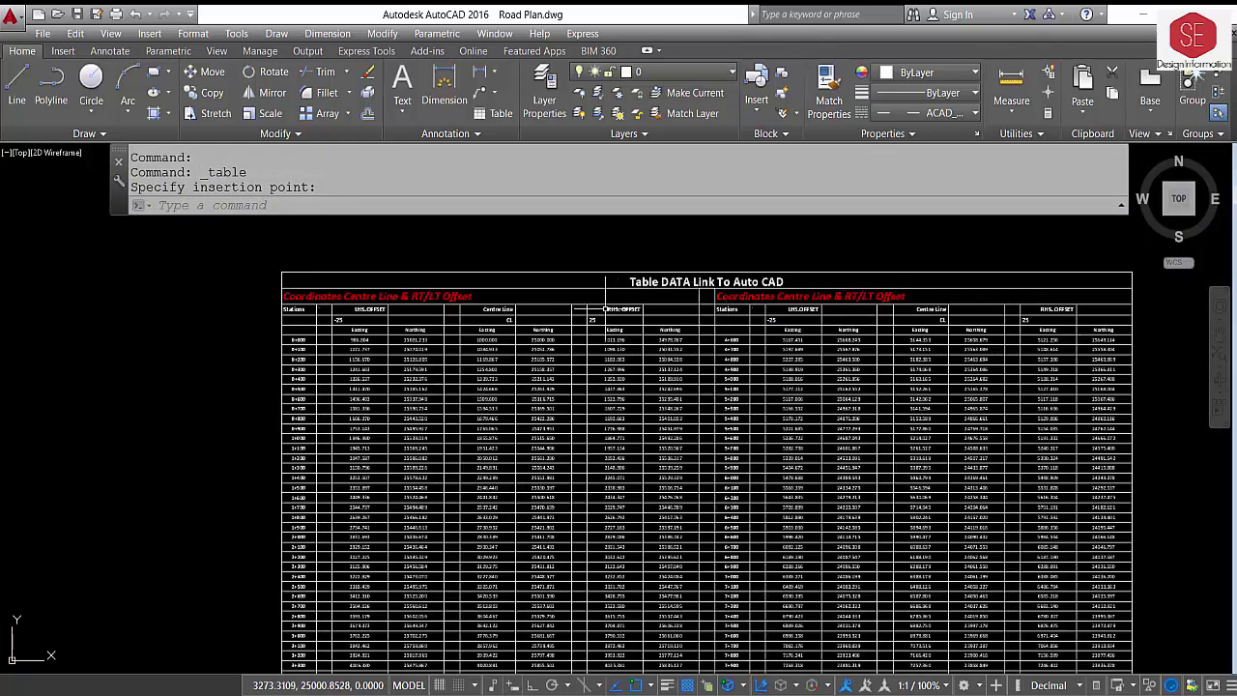
scroll(508, 356, "up", 4)
scroll(490, 338, "down", 3)
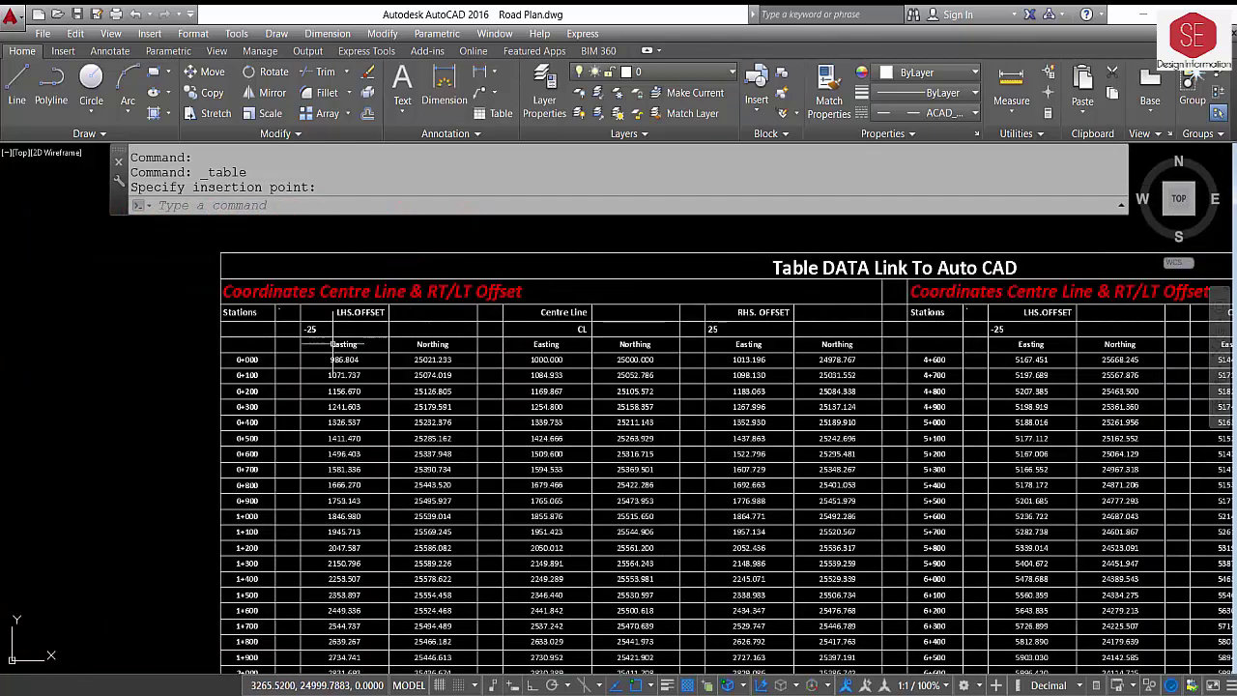
scroll(344, 345, "down", 1)
scroll(343, 341, "down", 1)
scroll(598, 350, "down", 2)
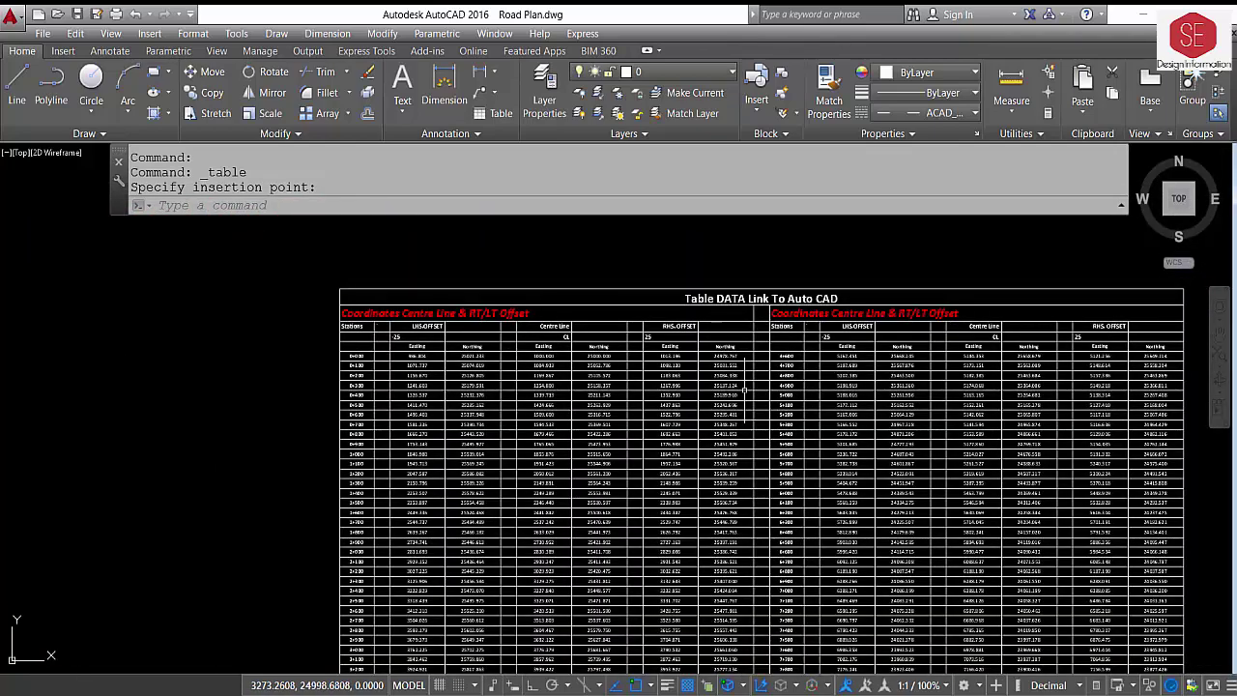
scroll(744, 387, "down", 2)
scroll(771, 348, "down", 4)
scroll(864, 354, "down", 3)
middle_click_drag(864, 354, 622, 494)
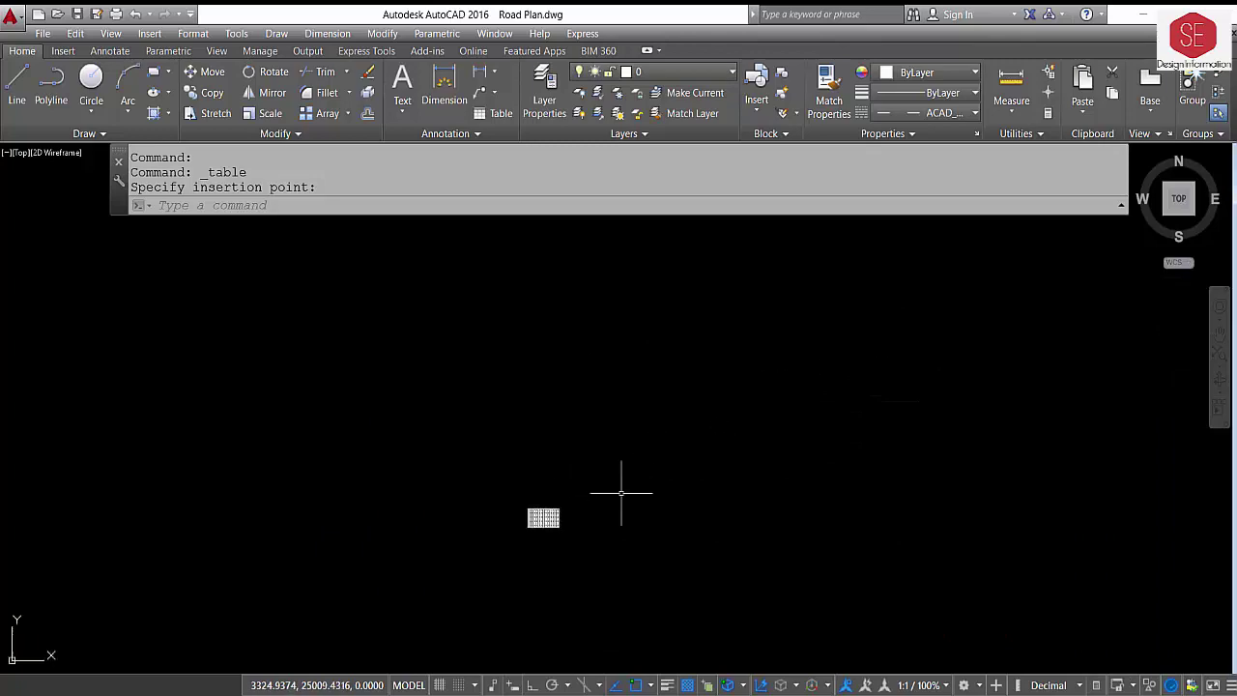
scroll(677, 426, "down", 2)
scroll(739, 350, "up", 3)
scroll(718, 401, "up", 2)
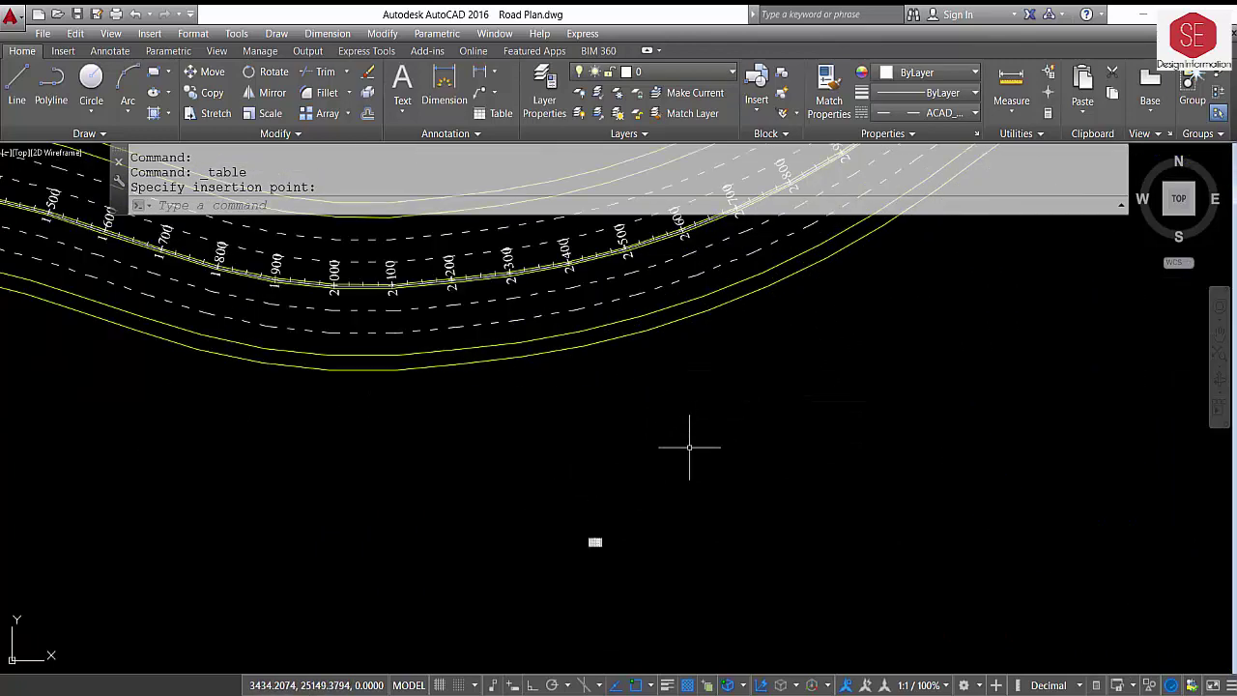
scroll(592, 542, "up", 3)
scroll(591, 542, "up", 1)
type("sc")
key("Return")
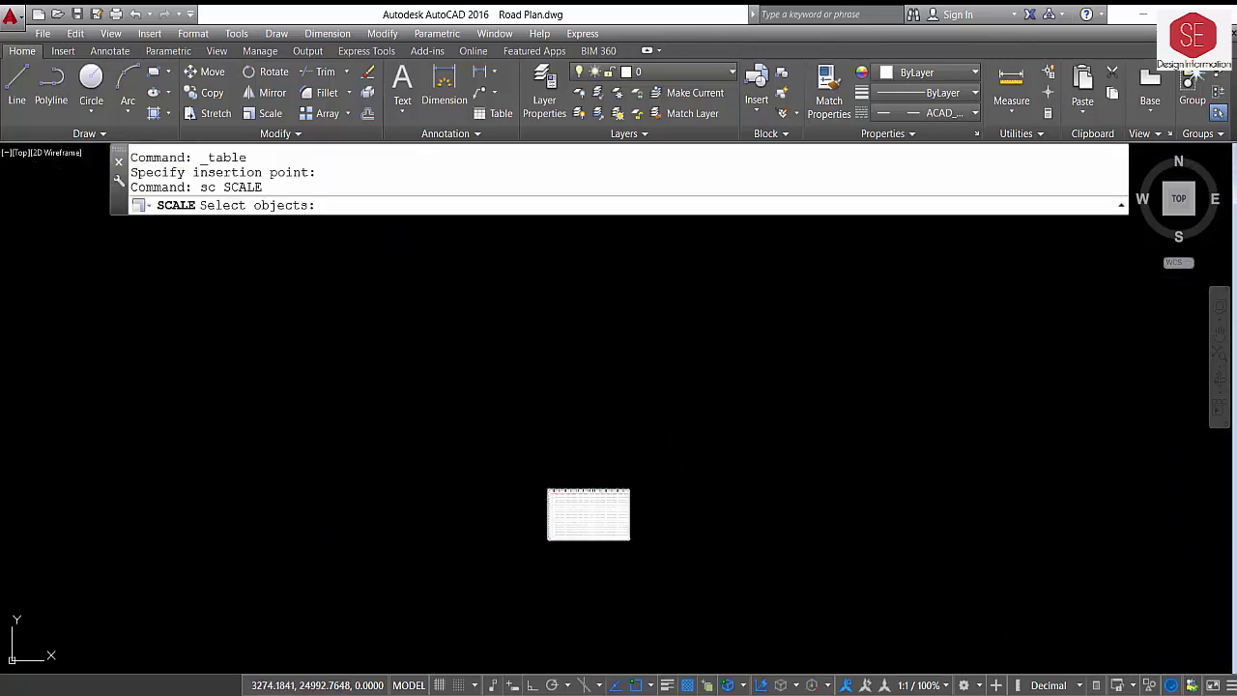
Scale the coordinates table down to a smaller size.
left_click(588, 514)
key("Return")
left_click(591, 519)
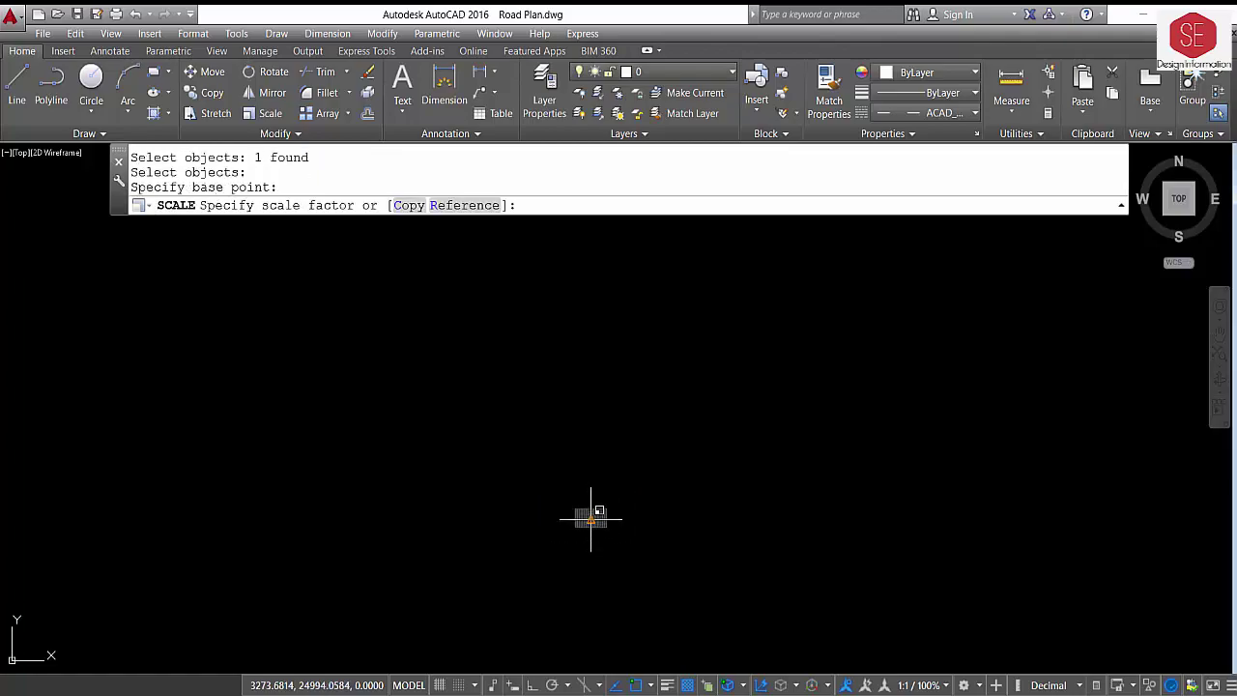
scroll(591, 519, "down", 2)
scroll(654, 483, "down", 2)
scroll(689, 471, "down", 2)
scroll(709, 457, "down", 1)
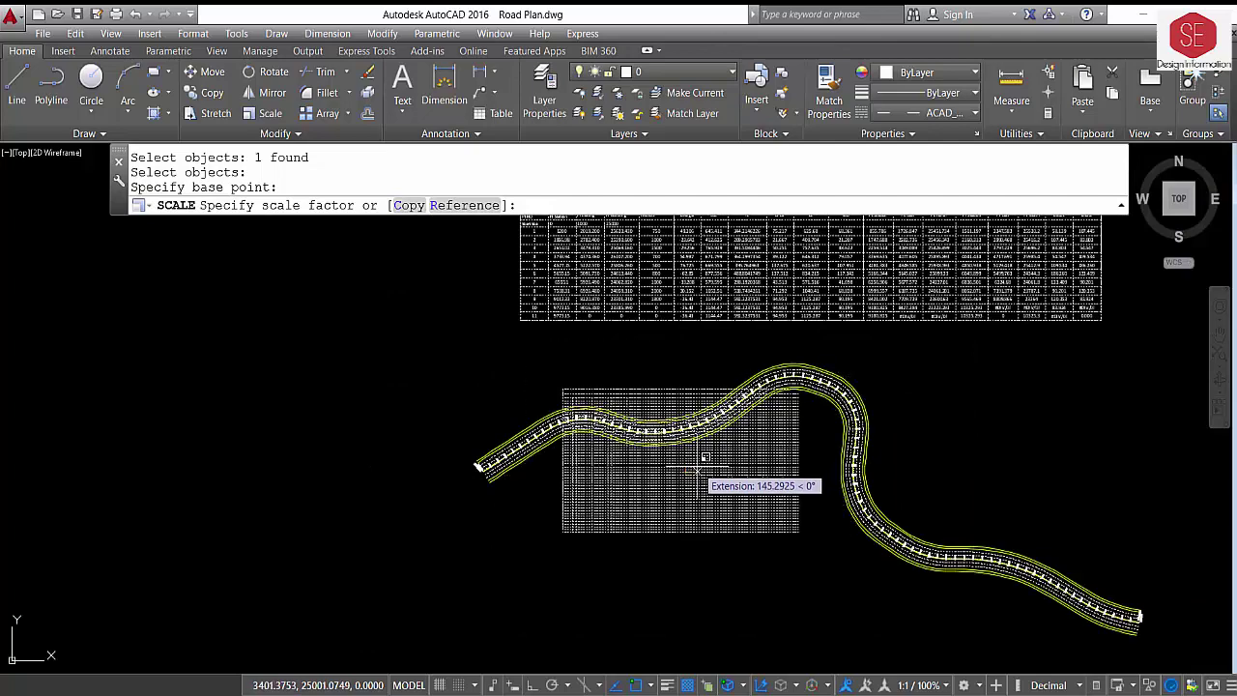
left_click(708, 447)
Move the coordinates table below the road's left end.
type("m")
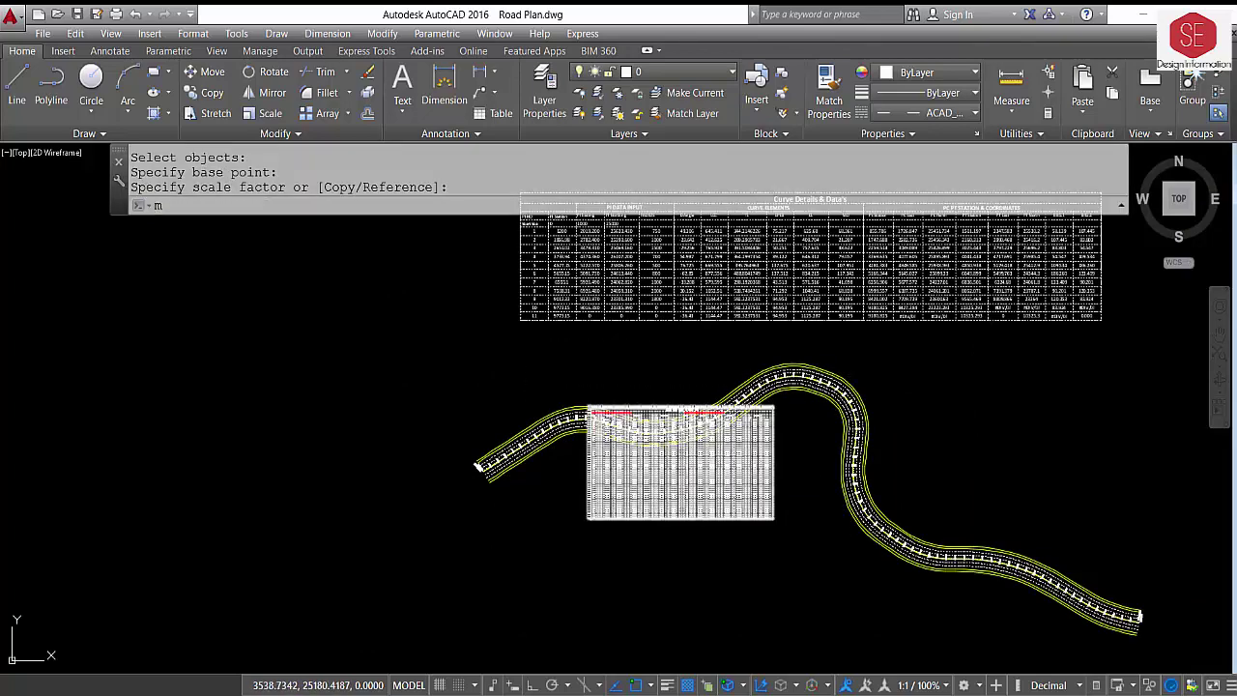
key("Return")
left_click(678, 518)
key("Return")
left_click(773, 536)
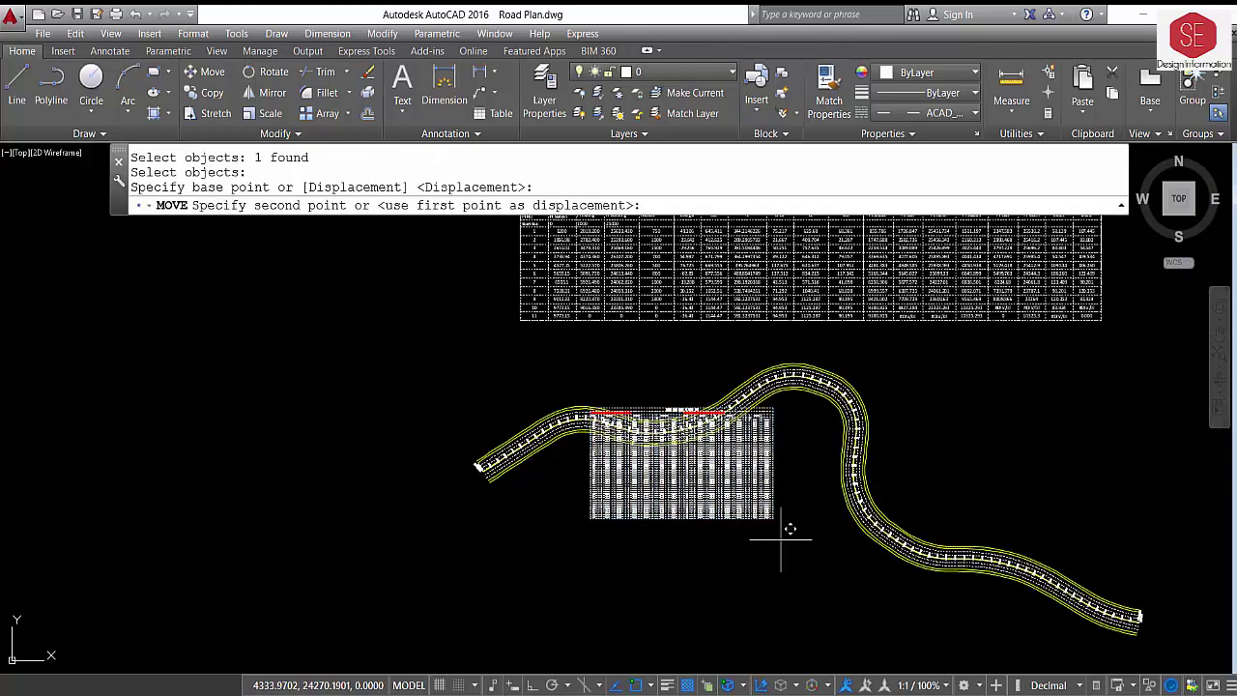
left_click(819, 615)
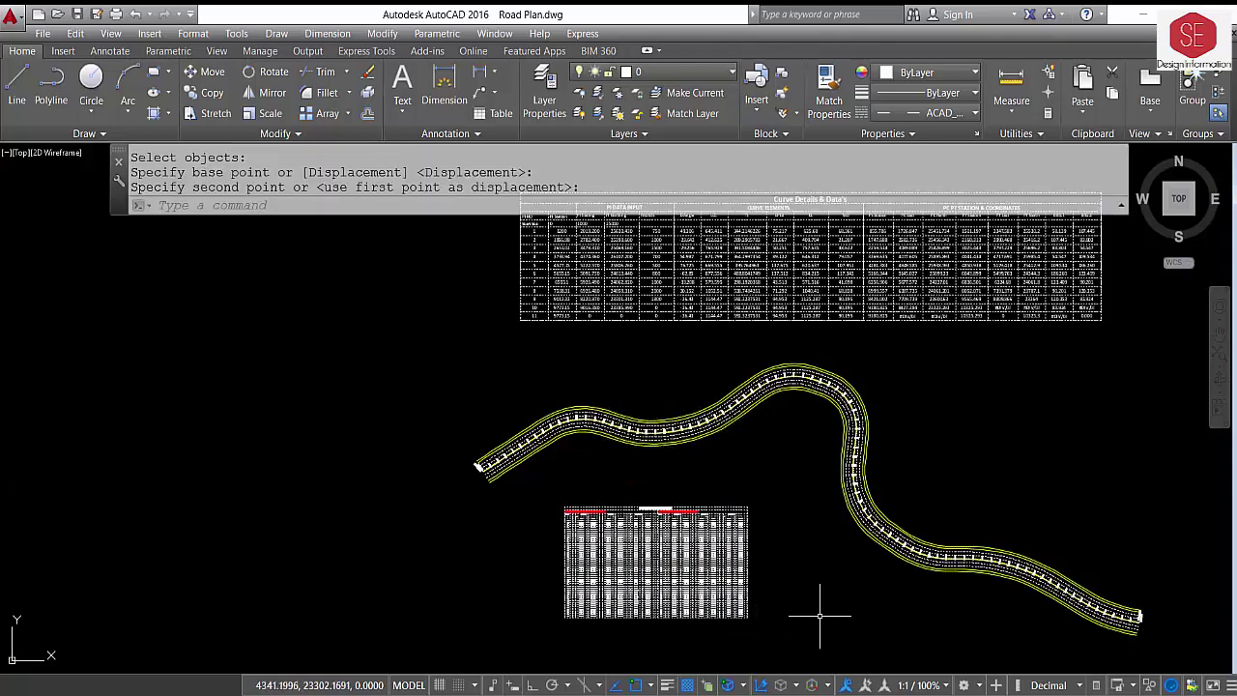
middle_click_drag(820, 615, 635, 500)
scroll(638, 489, "down", 4)
scroll(657, 473, "up", 2)
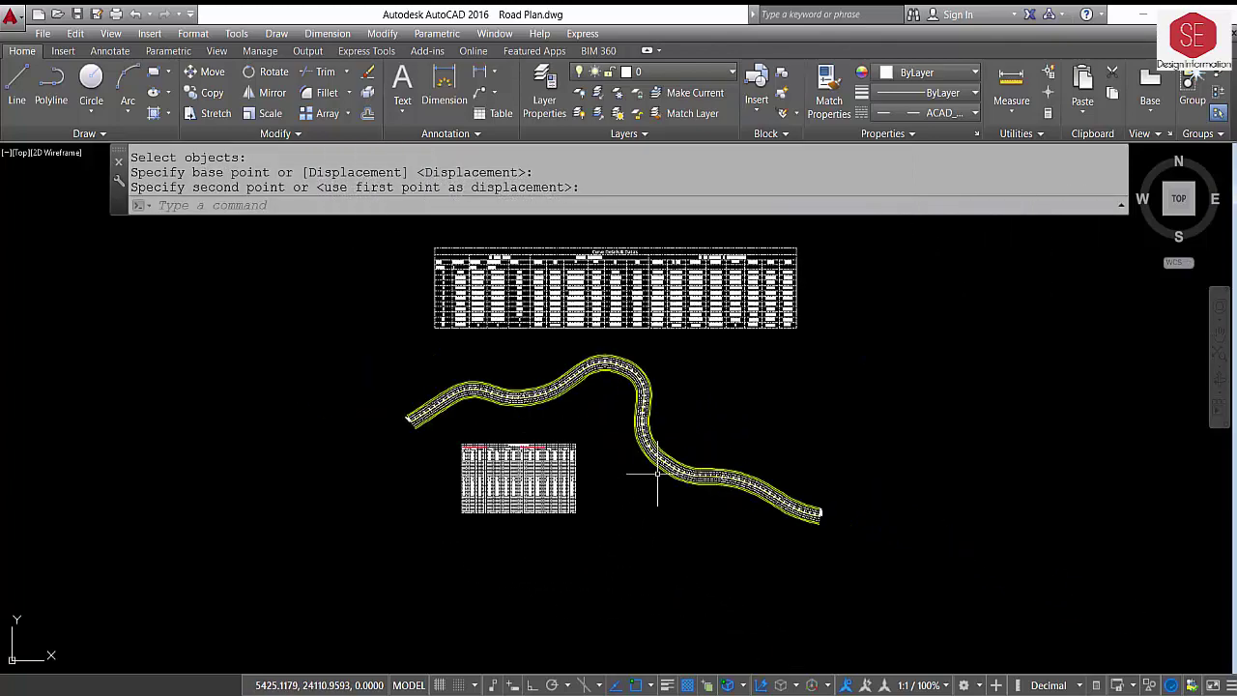
Enlarge the coordinates table by a factor of 1.5 with the SC command.
type("sc")
key("Return")
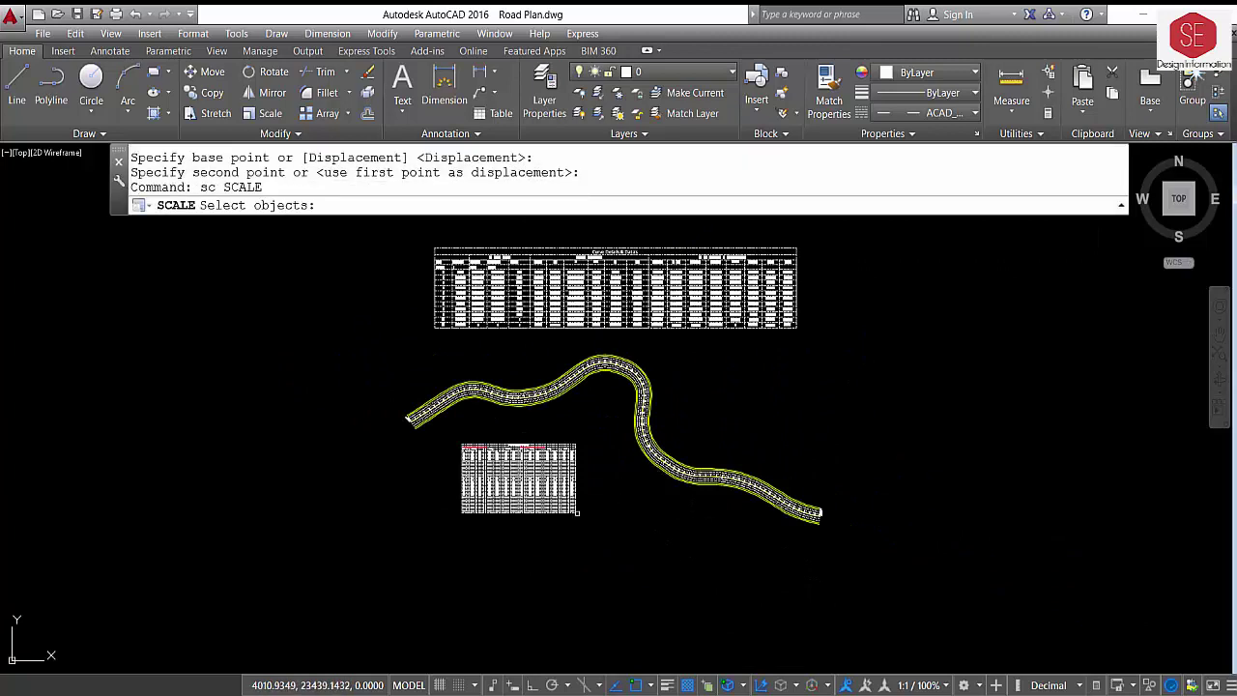
left_click(577, 512)
key("Return")
left_click(610, 569)
type("1.5")
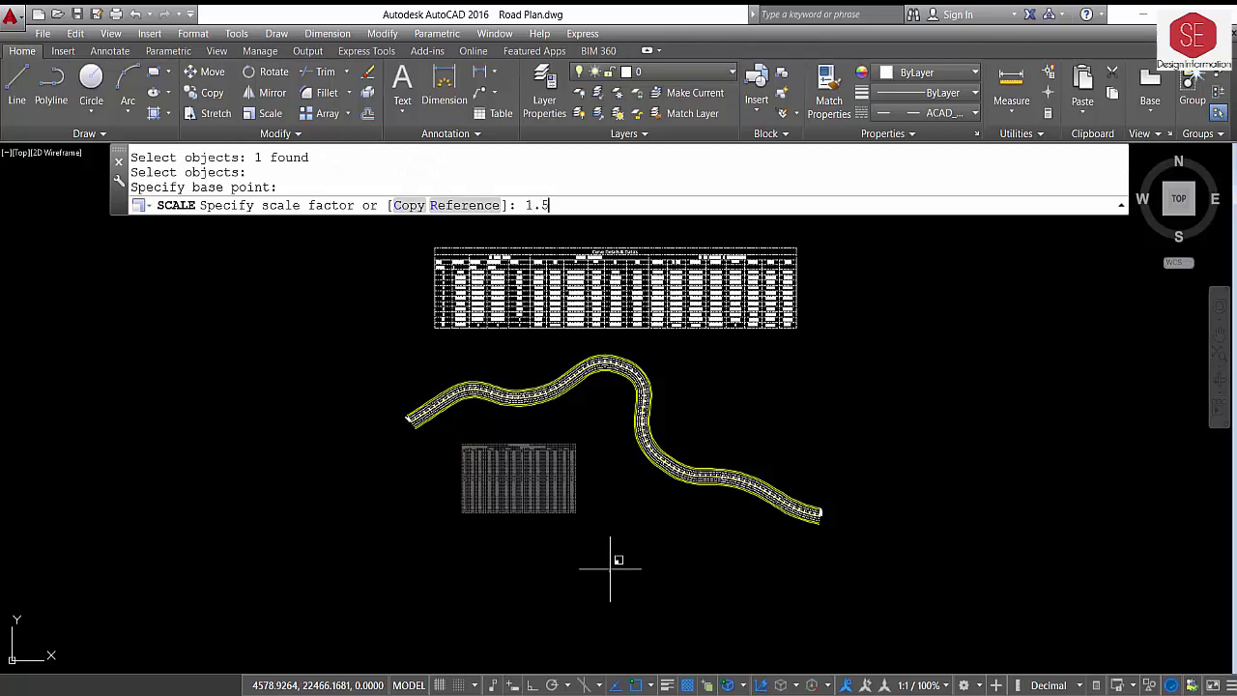
key("Return")
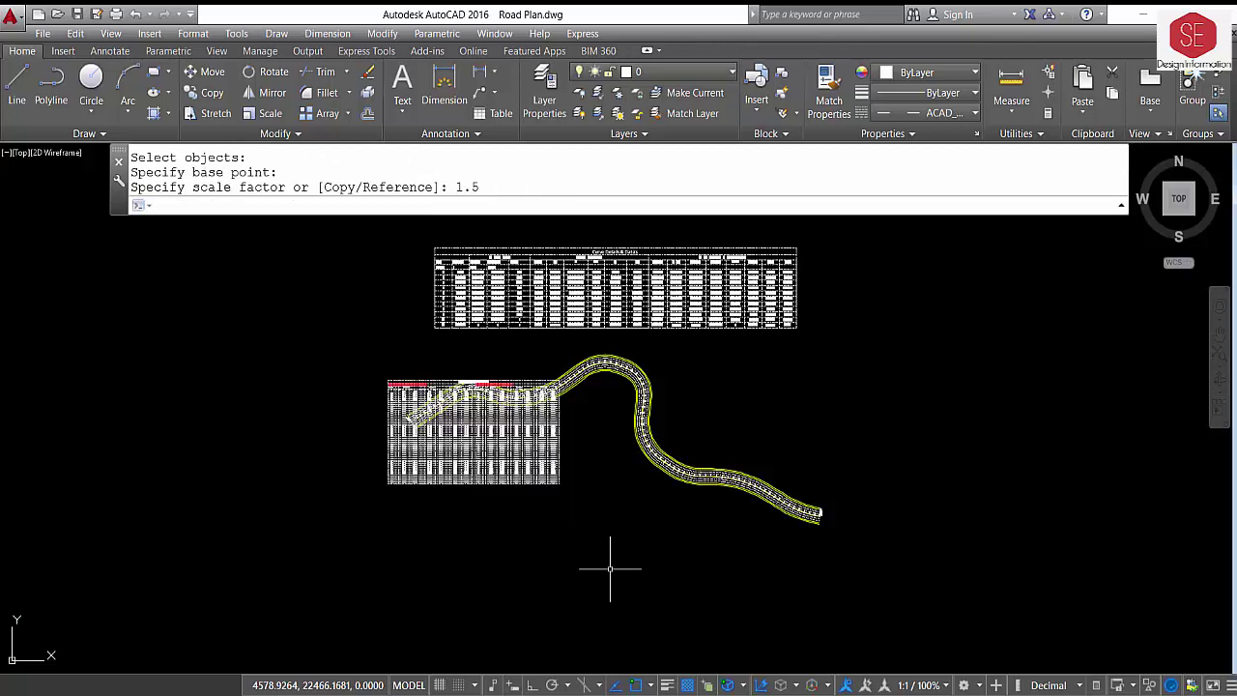
Reposition the enlarged coordinates table beneath the road's left end.
type("m")
key("Return")
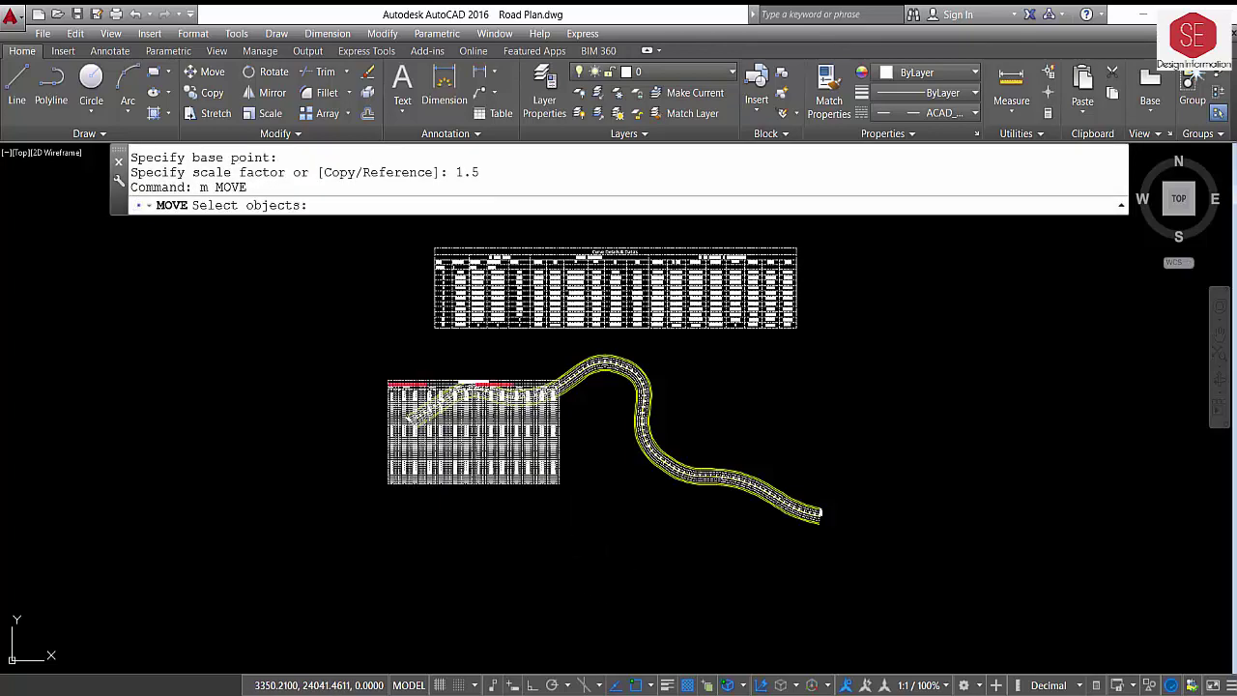
left_click(543, 480)
key("Return")
left_click(588, 499)
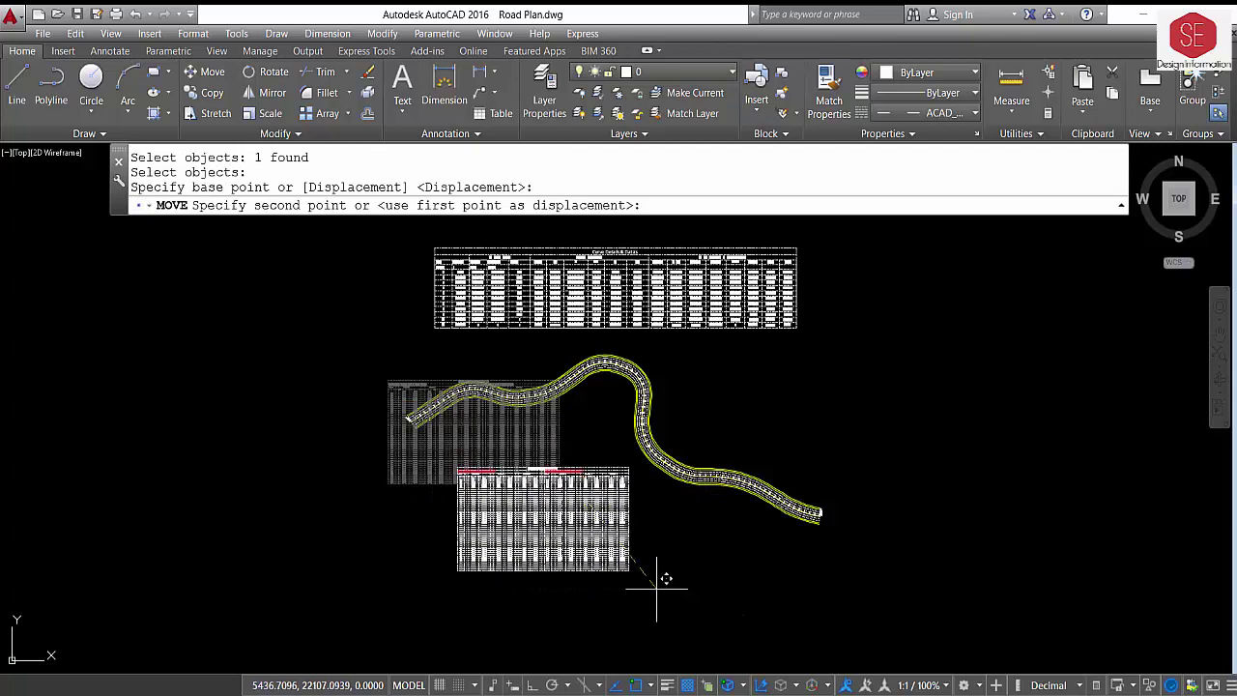
left_click(652, 561)
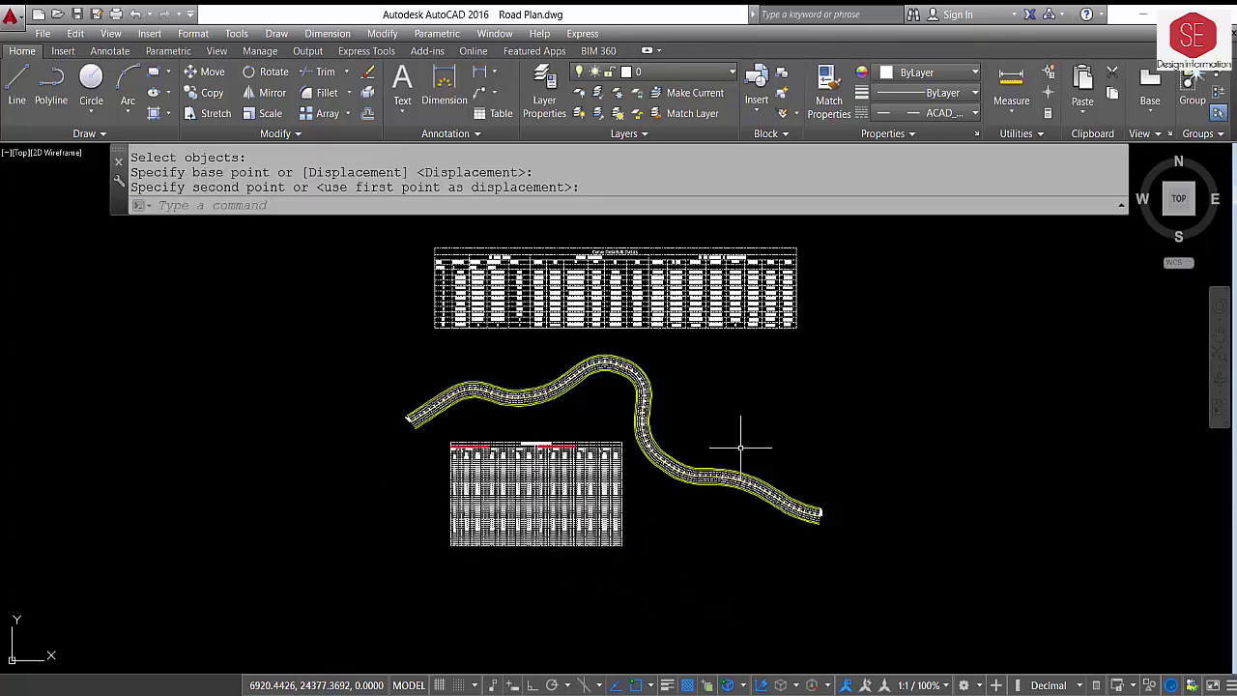
Scale the Curve Details table by 0.75.
type("s")
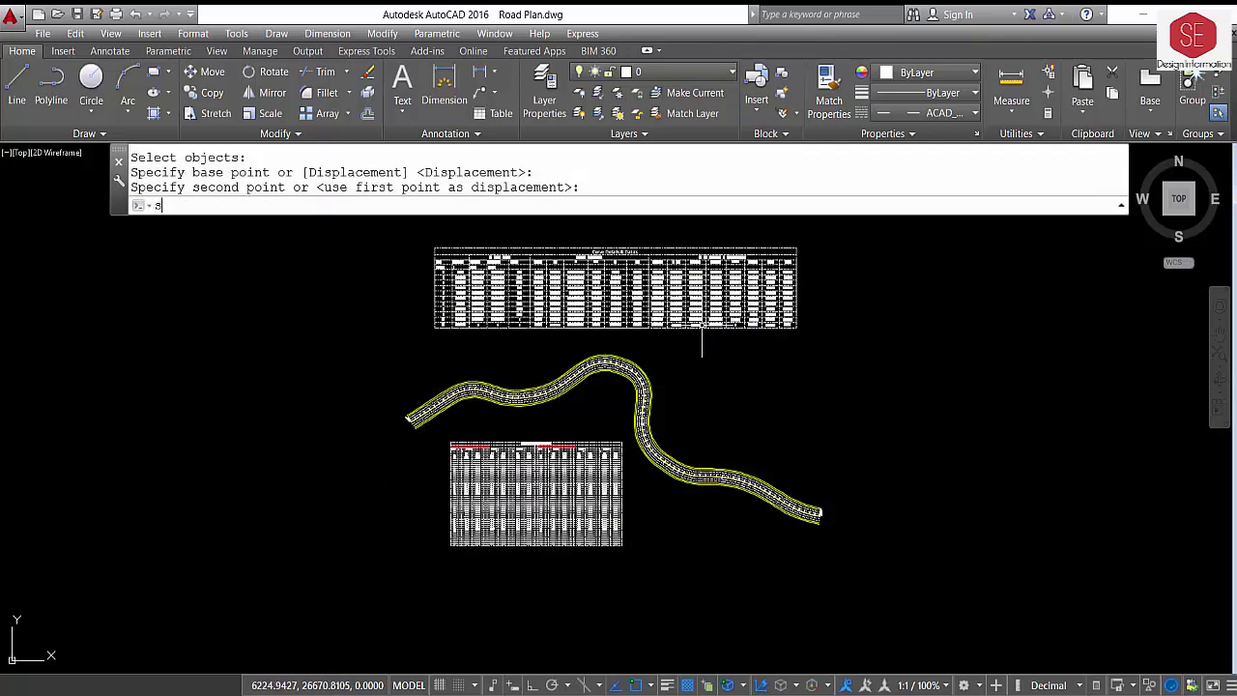
type("c")
key("Return")
left_click(695, 327)
key("Return")
left_click(719, 359)
type(".75")
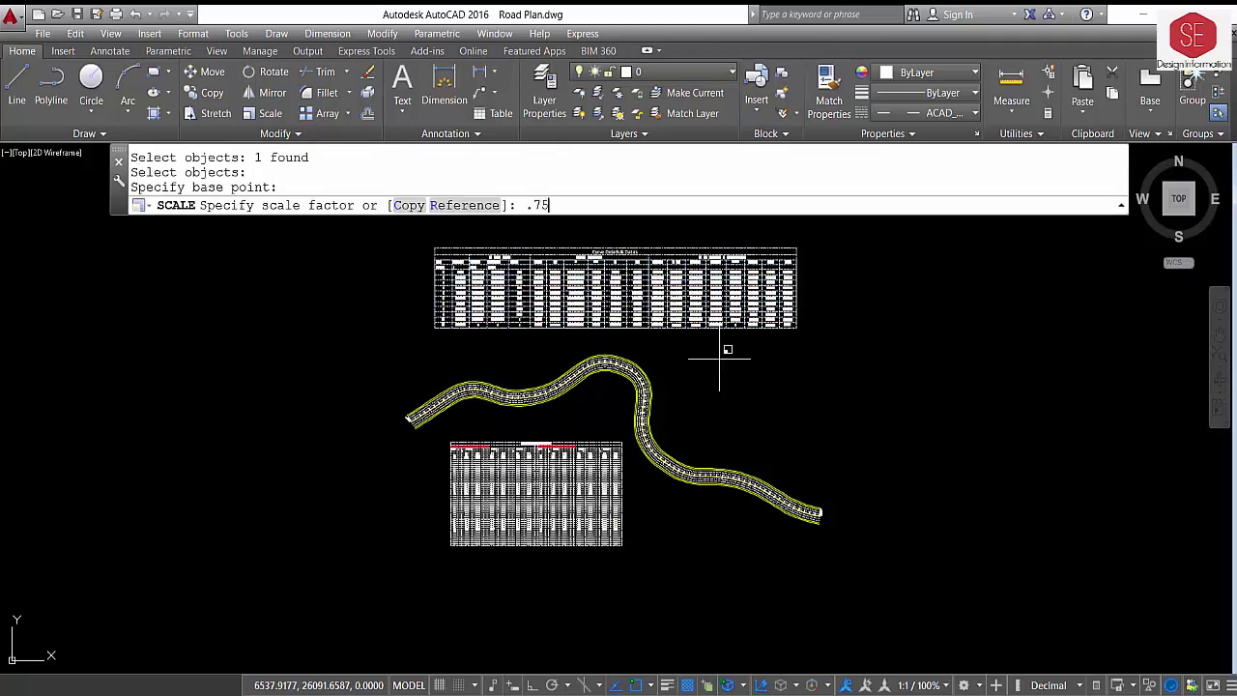
key("Return")
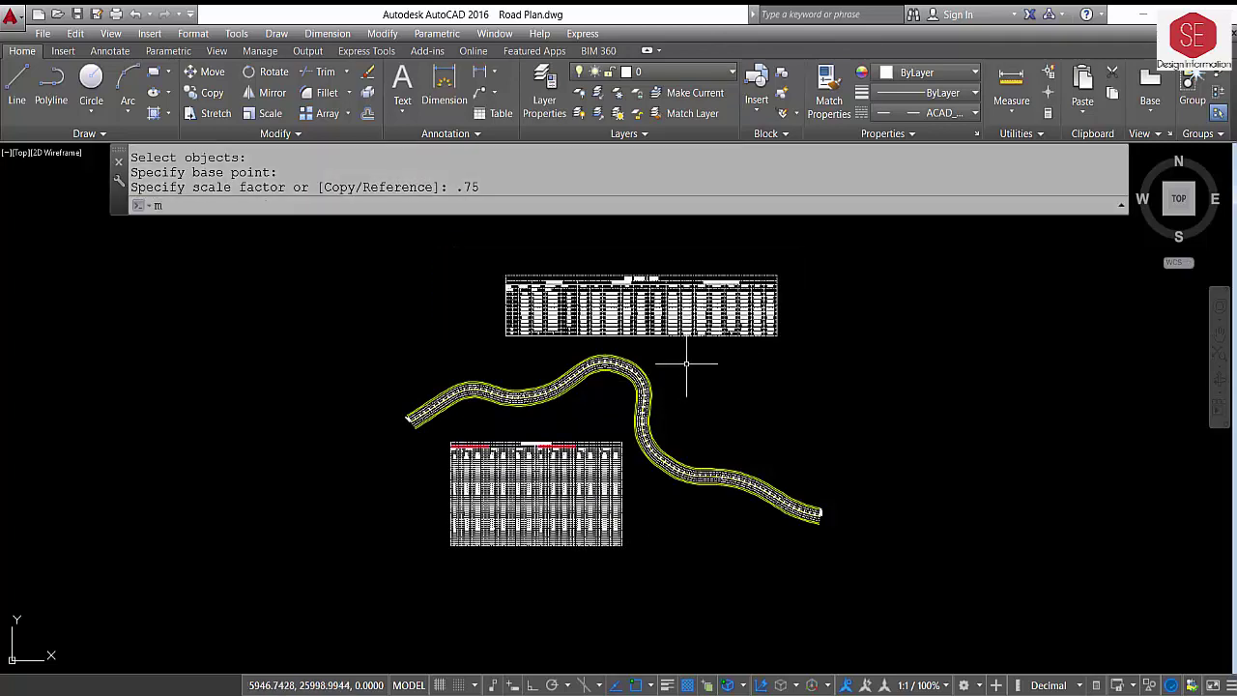
Move the Curve Details table further left, above the road.
type("m")
key("Return")
left_click(498, 271)
left_click(781, 367)
key("Return")
left_click(836, 381)
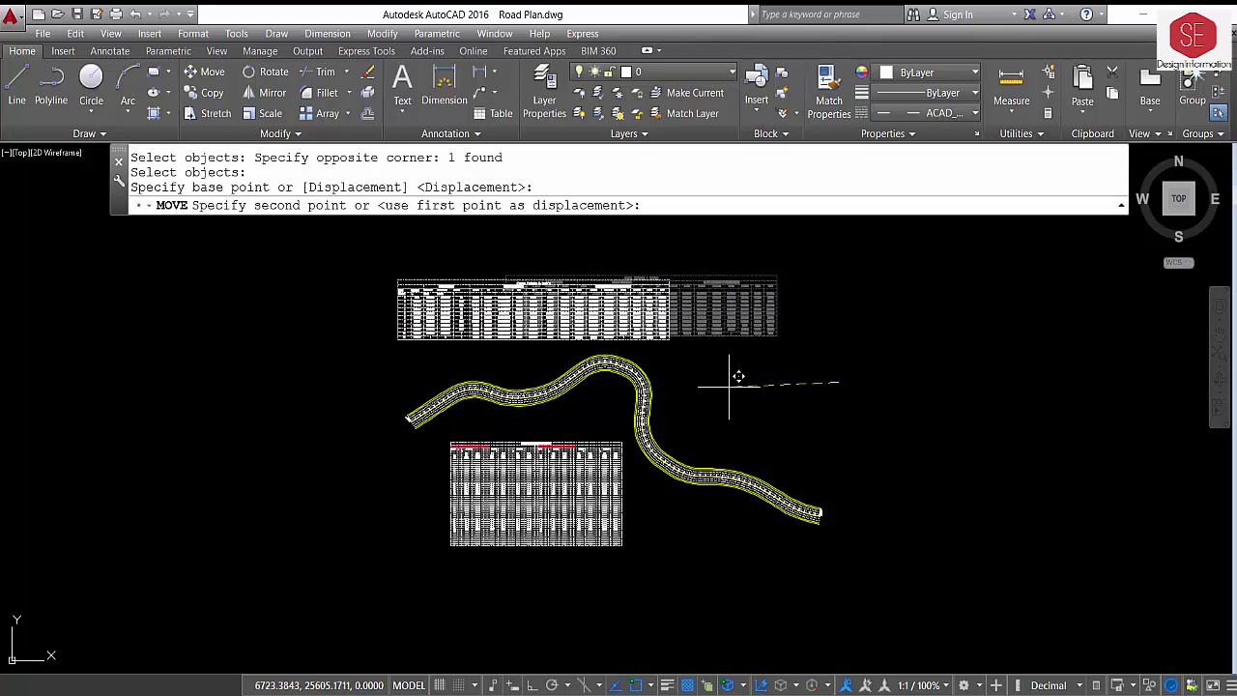
left_click(727, 389)
middle_click_drag(636, 452, 598, 495)
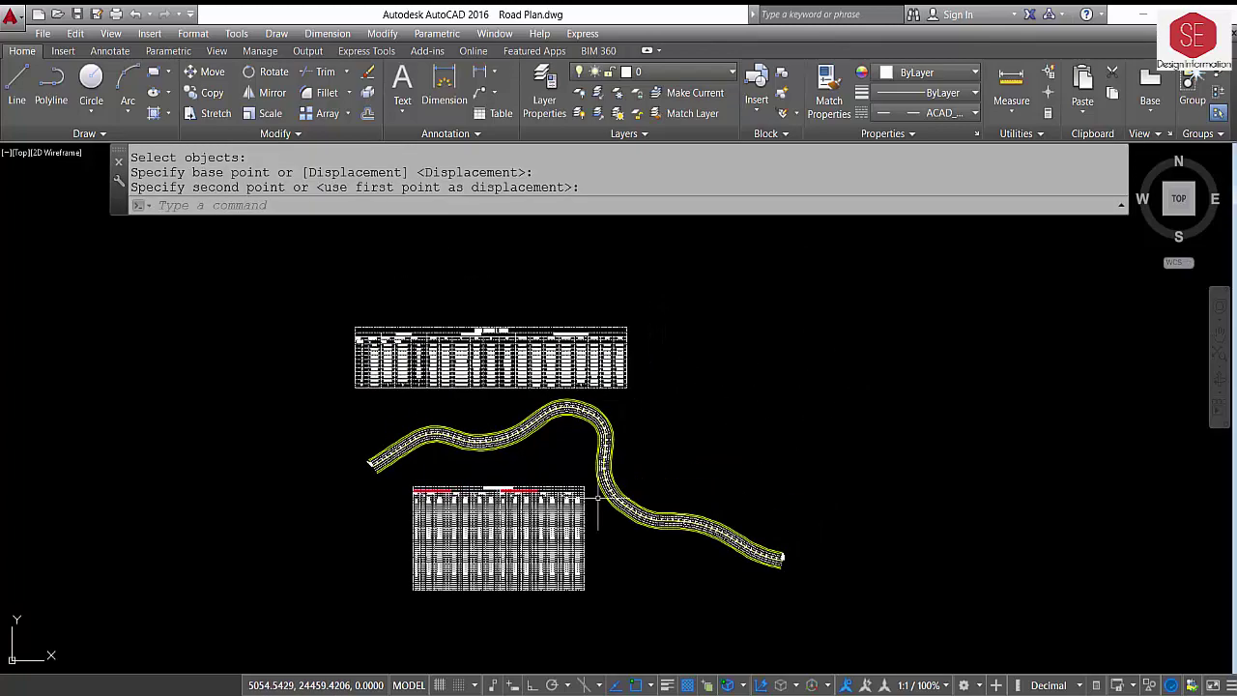
scroll(580, 329, "up", 3)
scroll(625, 295, "up", 2)
Clear the leftover selection and bring the coordinates table into view.
key("Escape")
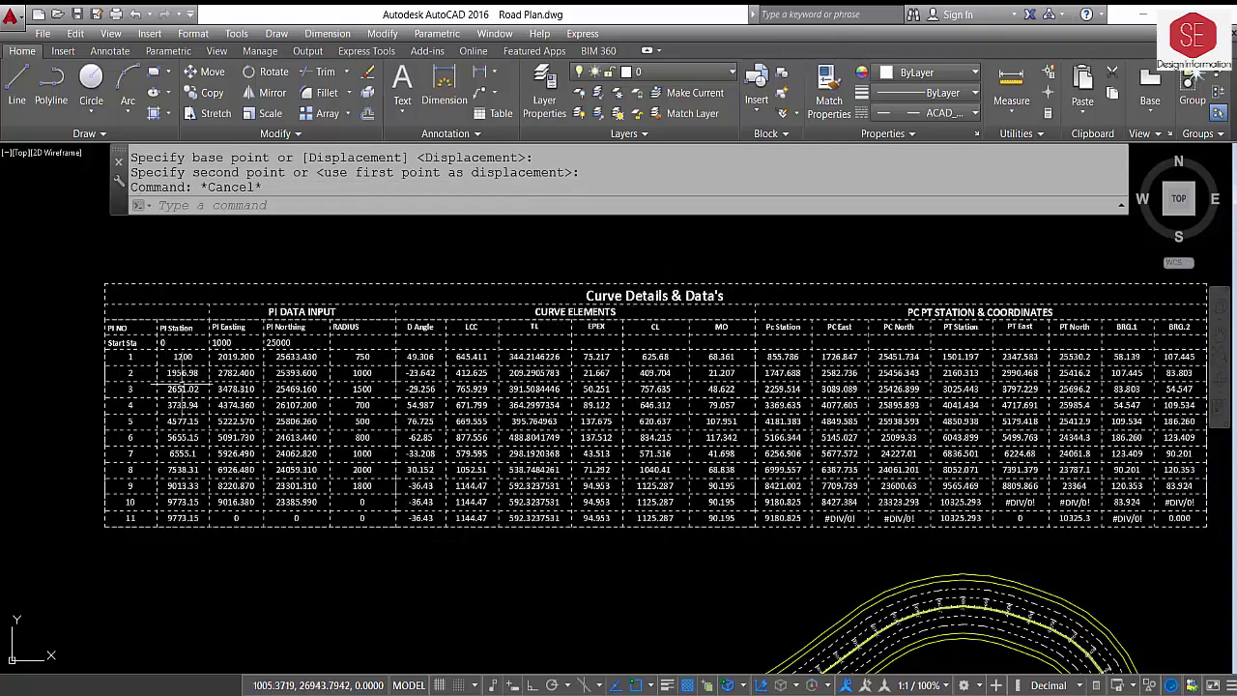
scroll(164, 406, "down", 2)
scroll(207, 508, "down", 3)
scroll(256, 553, "up", 6)
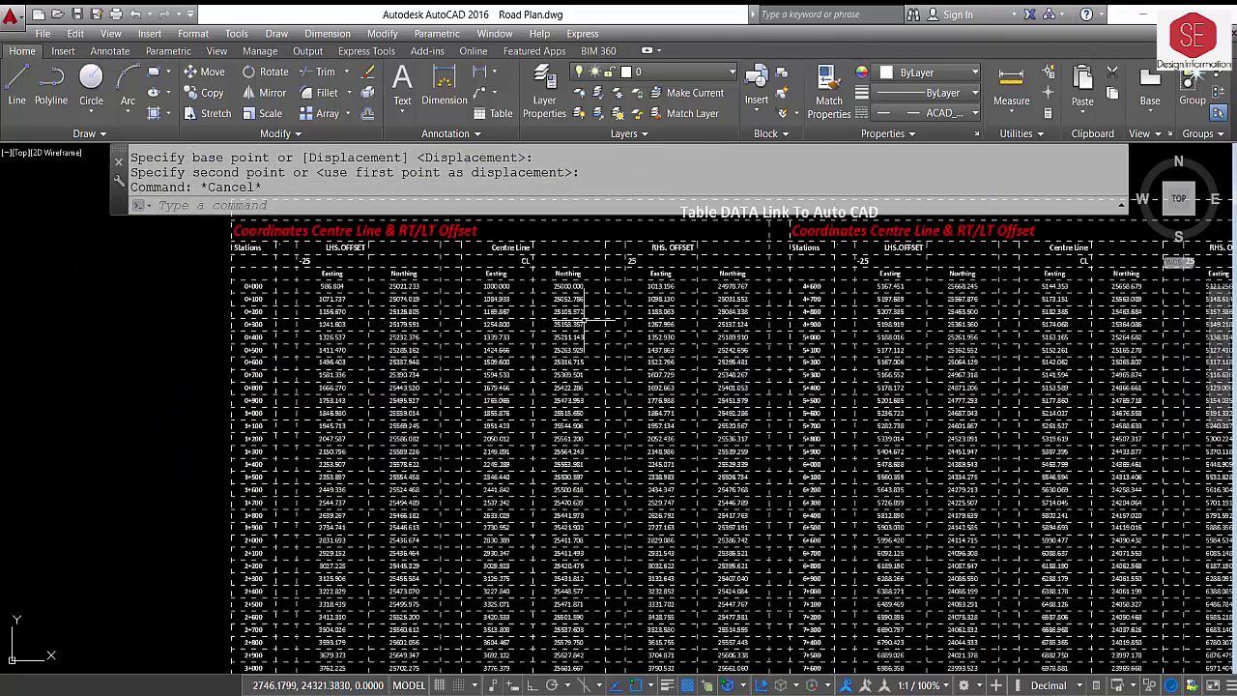
left_click(532, 370)
key("Escape")
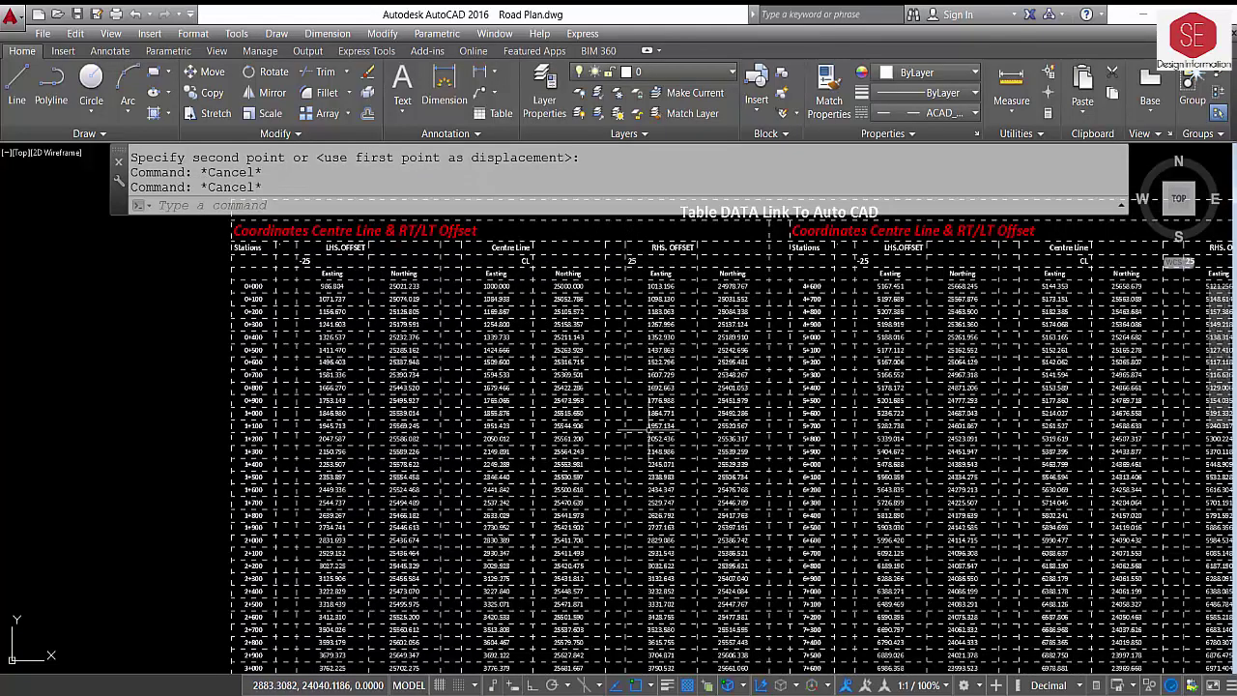
scroll(697, 354, "down", 1)
scroll(841, 322, "down", 1)
scroll(855, 305, "down", 3)
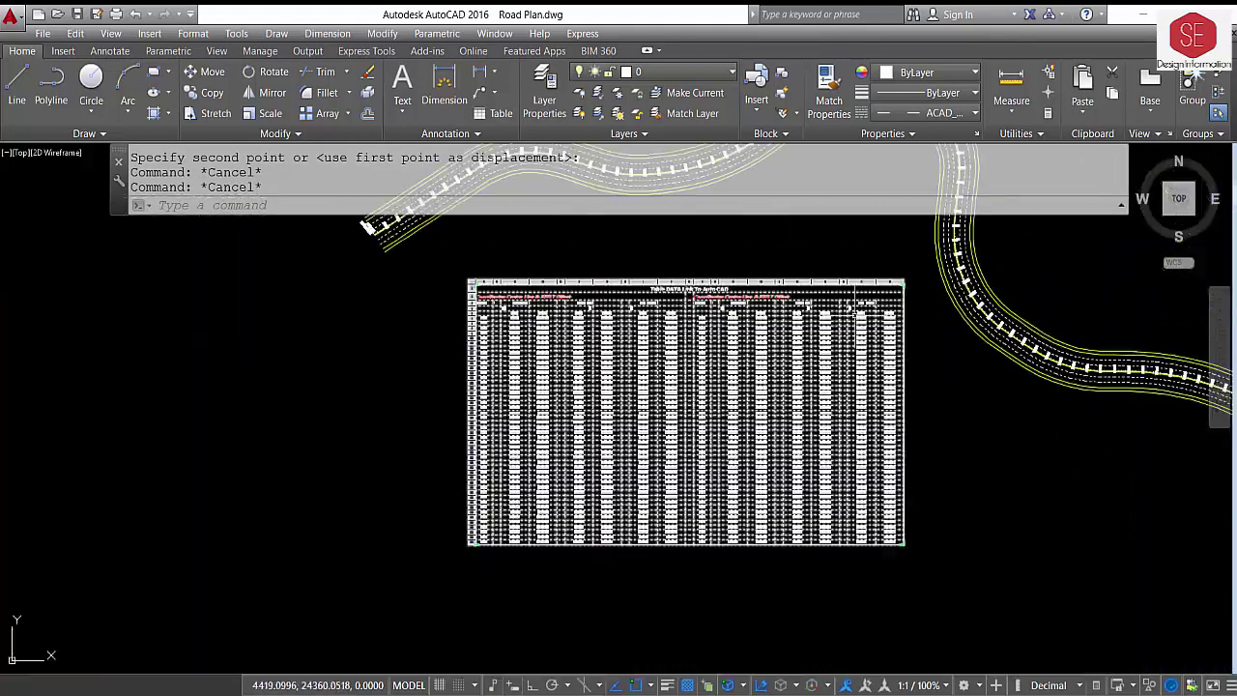
scroll(851, 309, "up", 5)
scroll(674, 291, "down", 3)
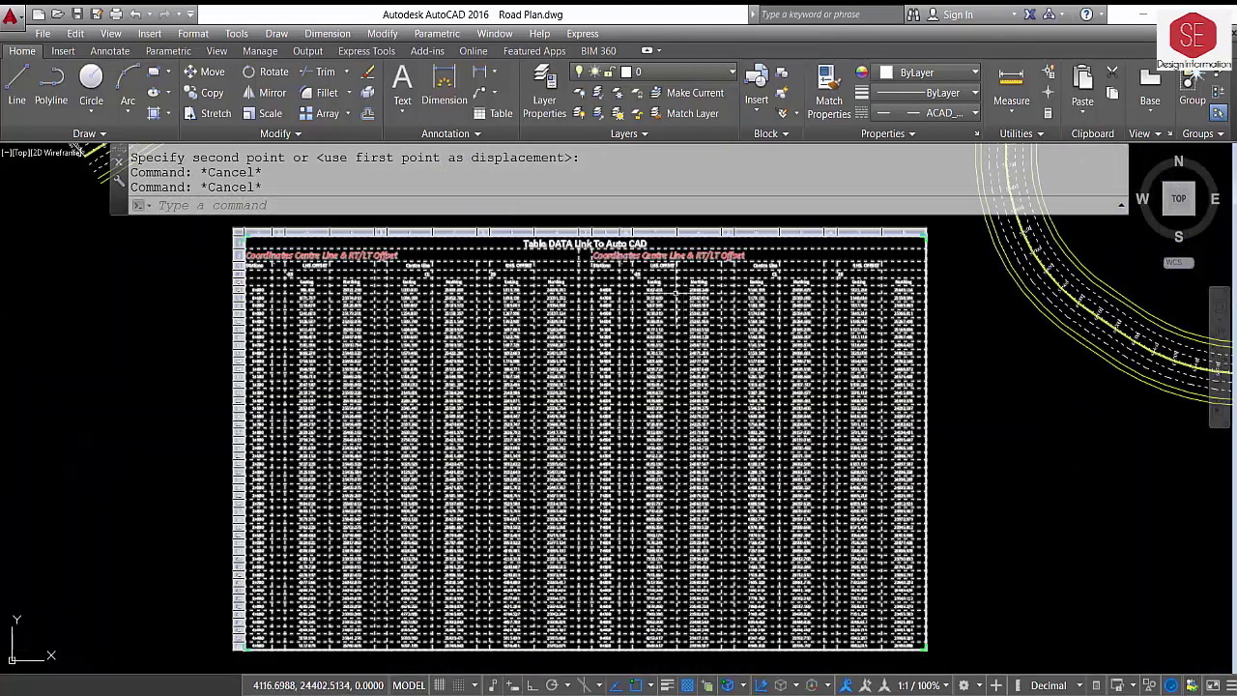
scroll(675, 288, "up", 3)
Refresh the coordinates table with Update Table Data Links from its Excel source.
key("Escape")
scroll(629, 288, "down", 3)
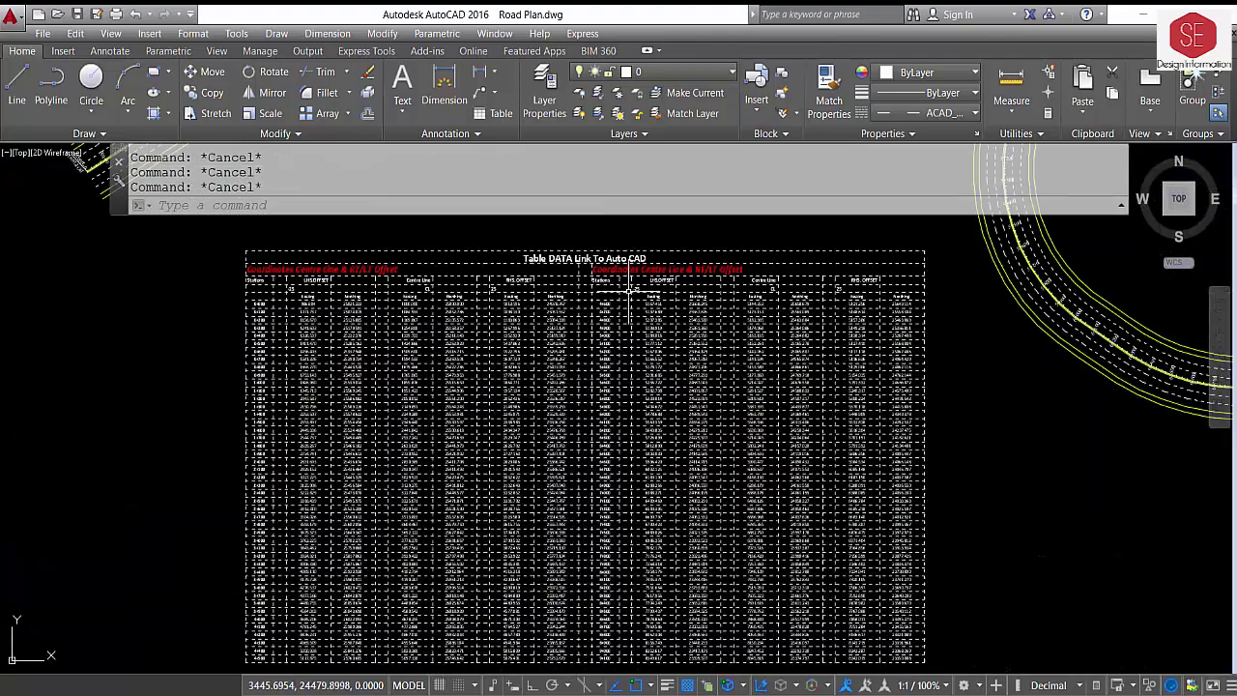
left_click(925, 394)
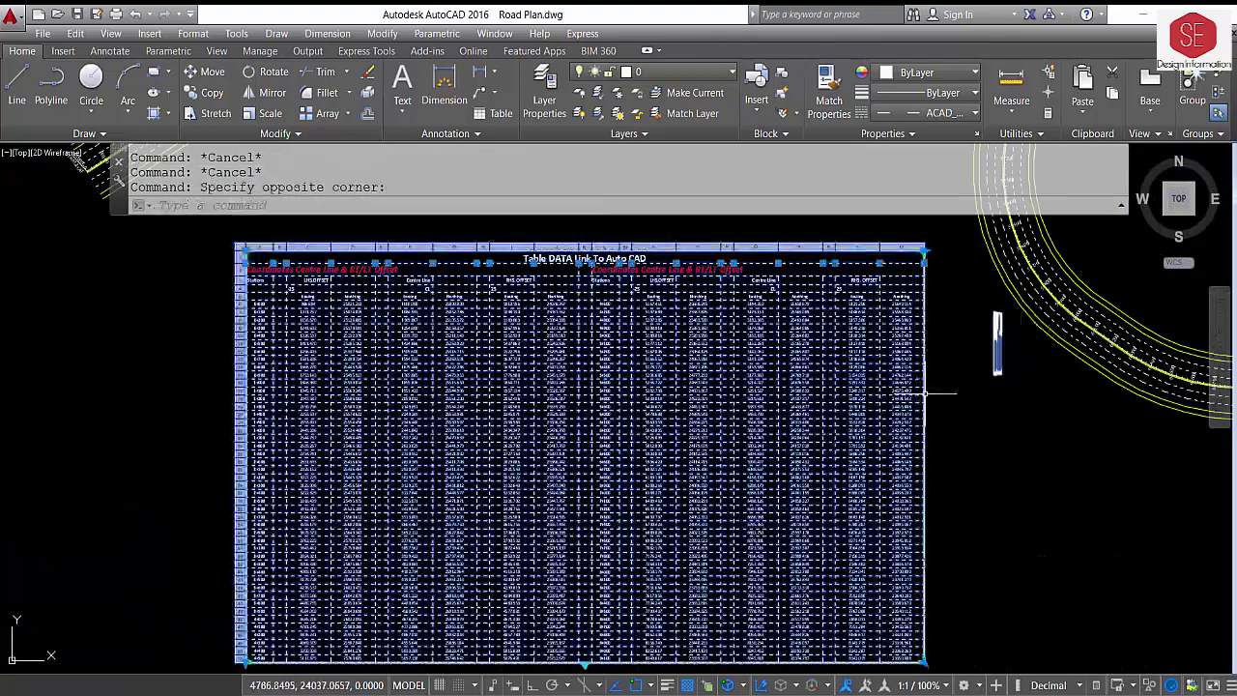
right_click(925, 393)
left_click(1010, 524)
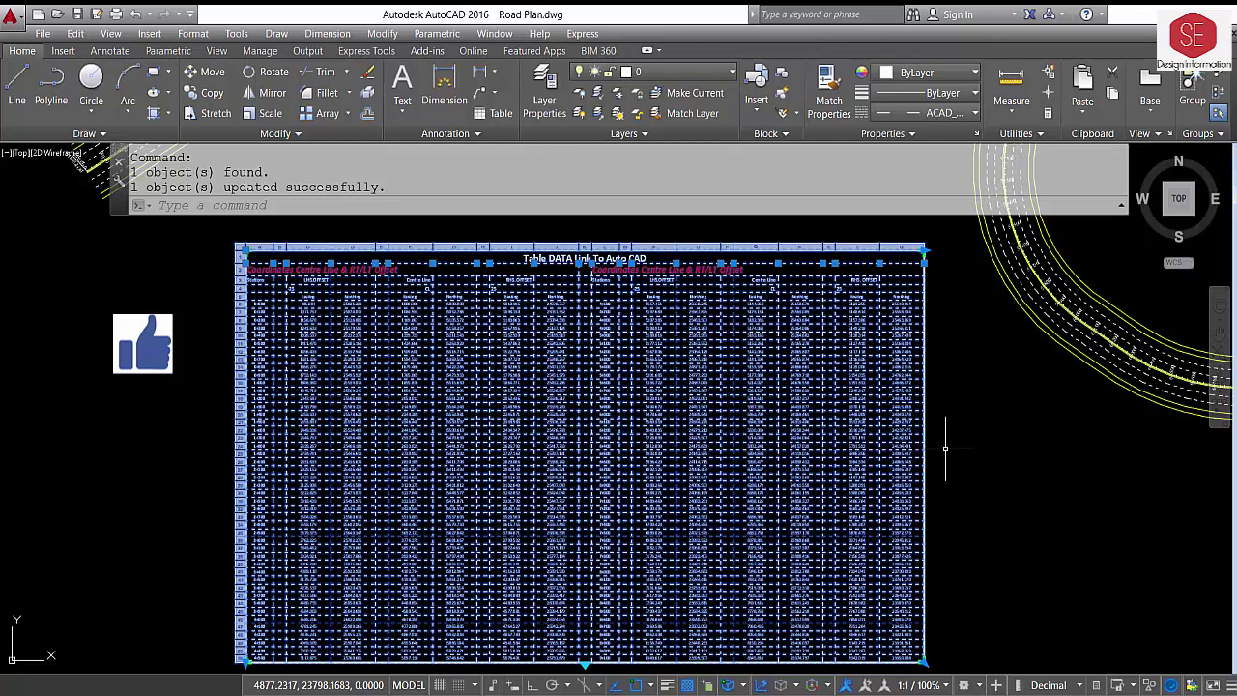
key("Escape")
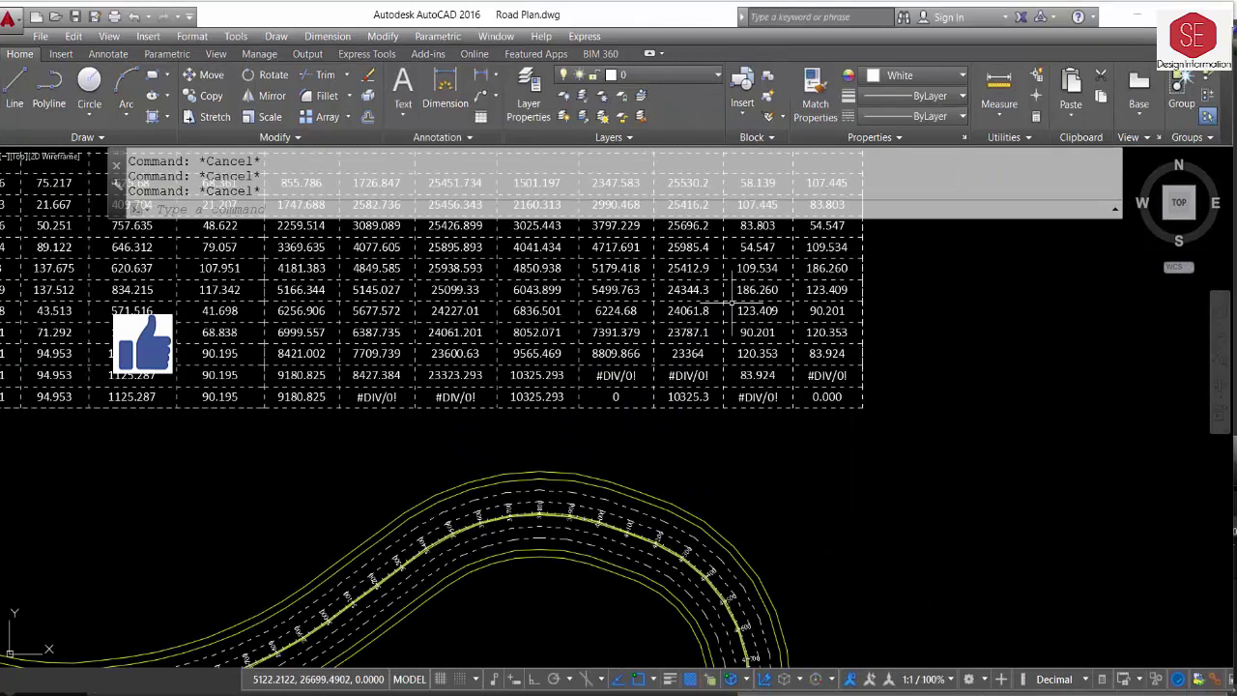
Set the Curve Details & Data table's linetype to Continuous and colour to Yellow.
left_click(727, 311)
scroll(751, 369, "down", 5)
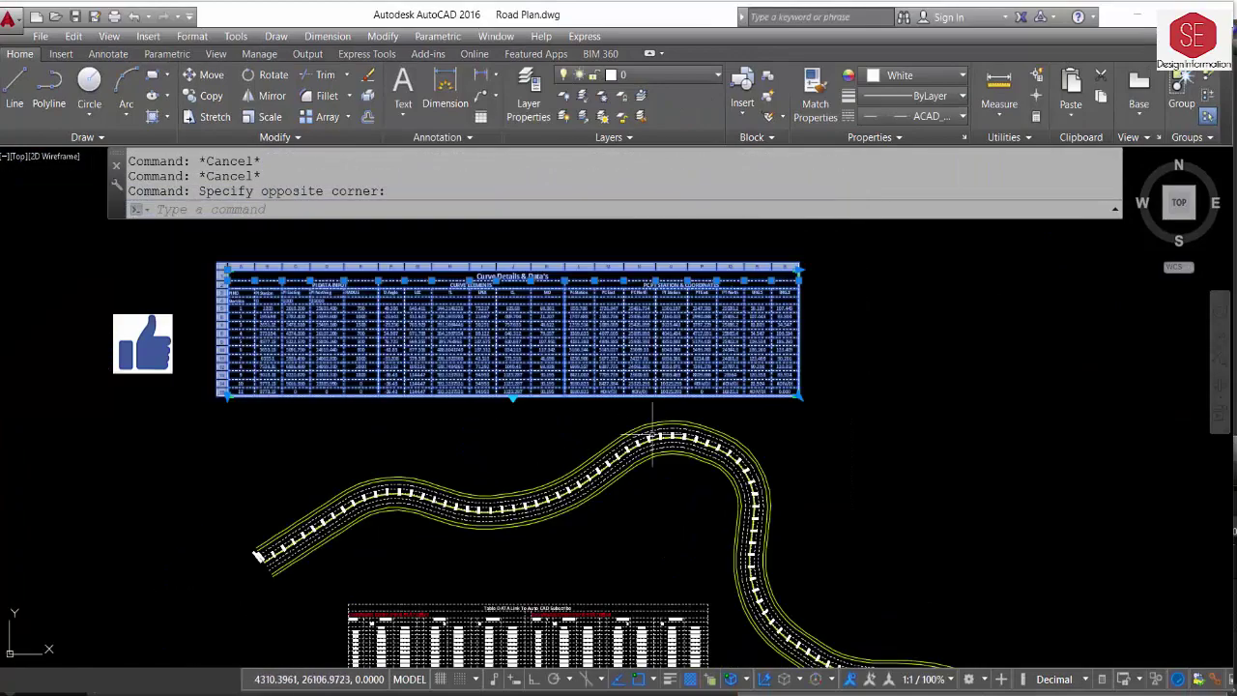
scroll(619, 426, "up", 3)
middle_click_drag(687, 343, 659, 470)
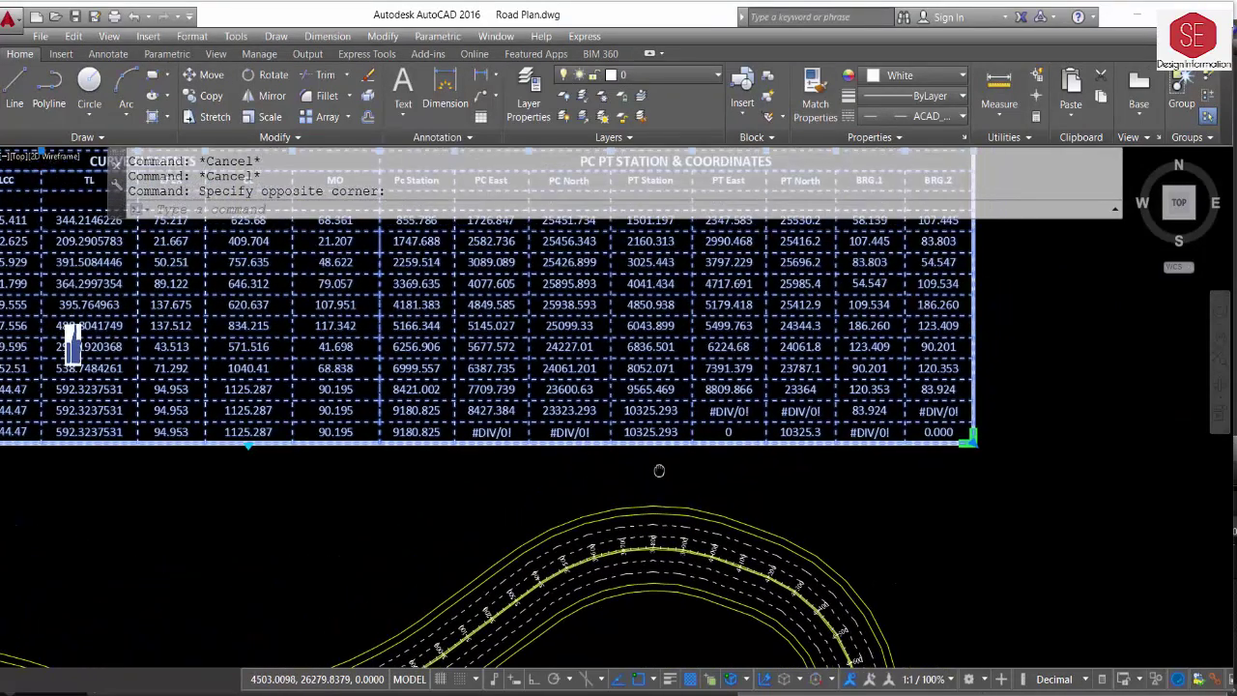
left_click(882, 117)
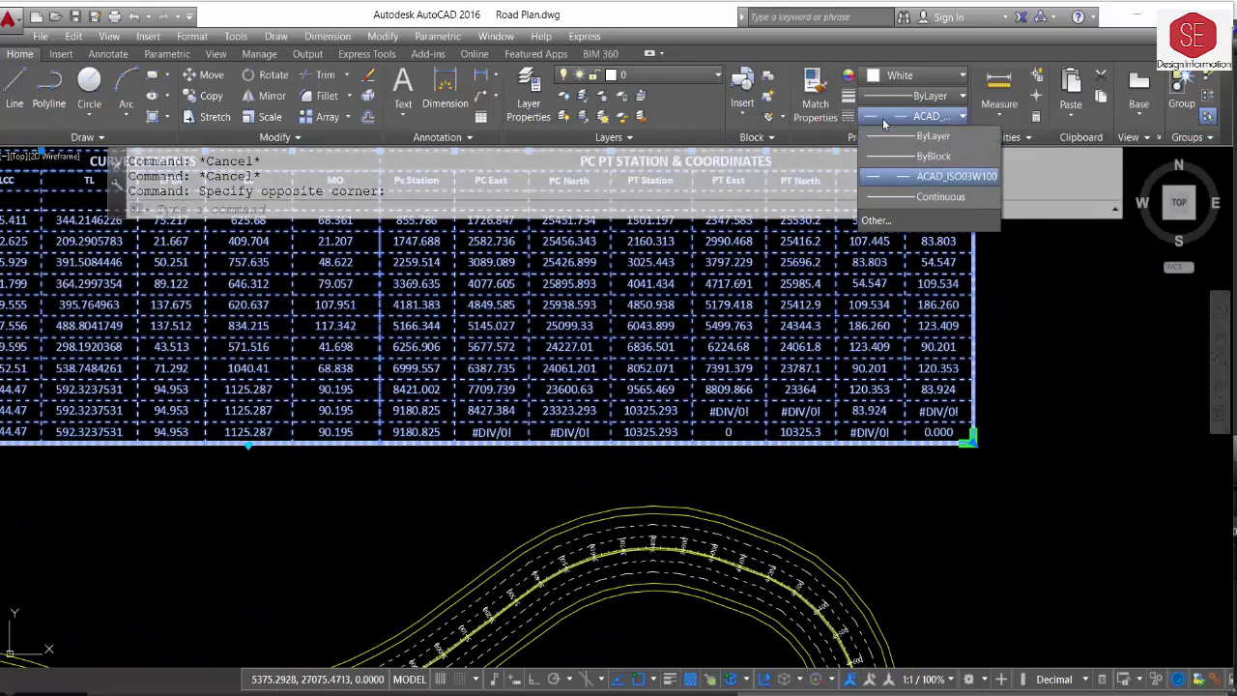
left_click(935, 197)
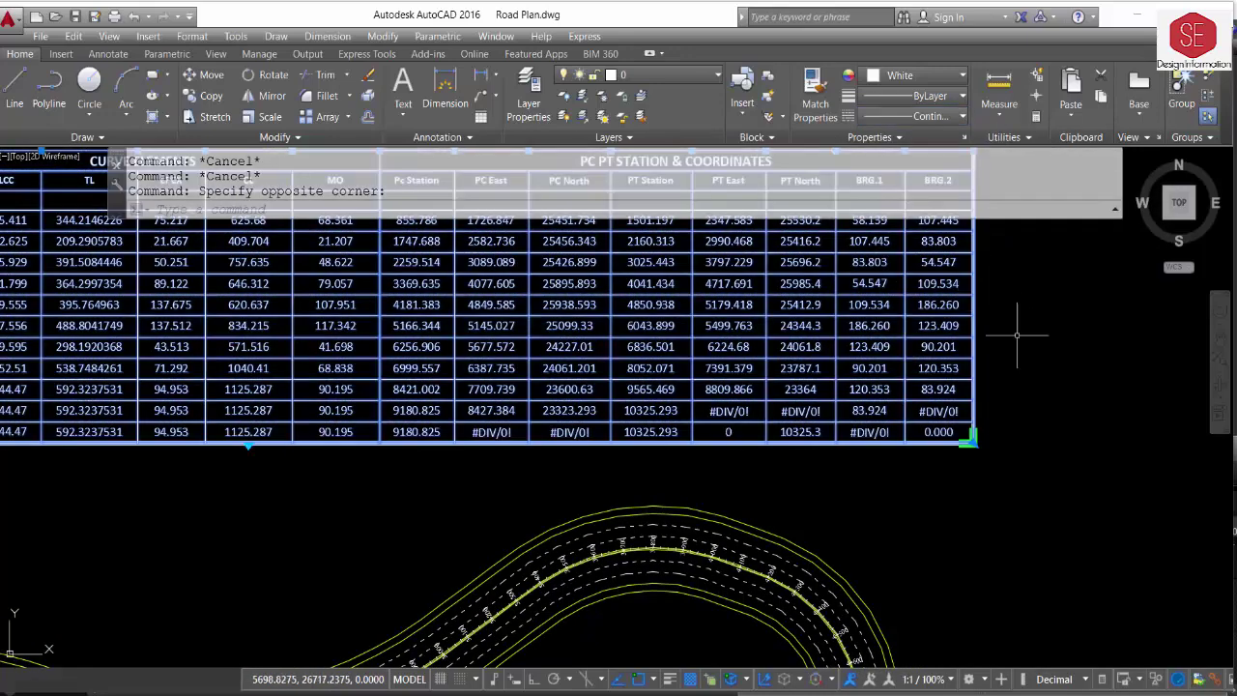
scroll(1027, 331, "down", 4)
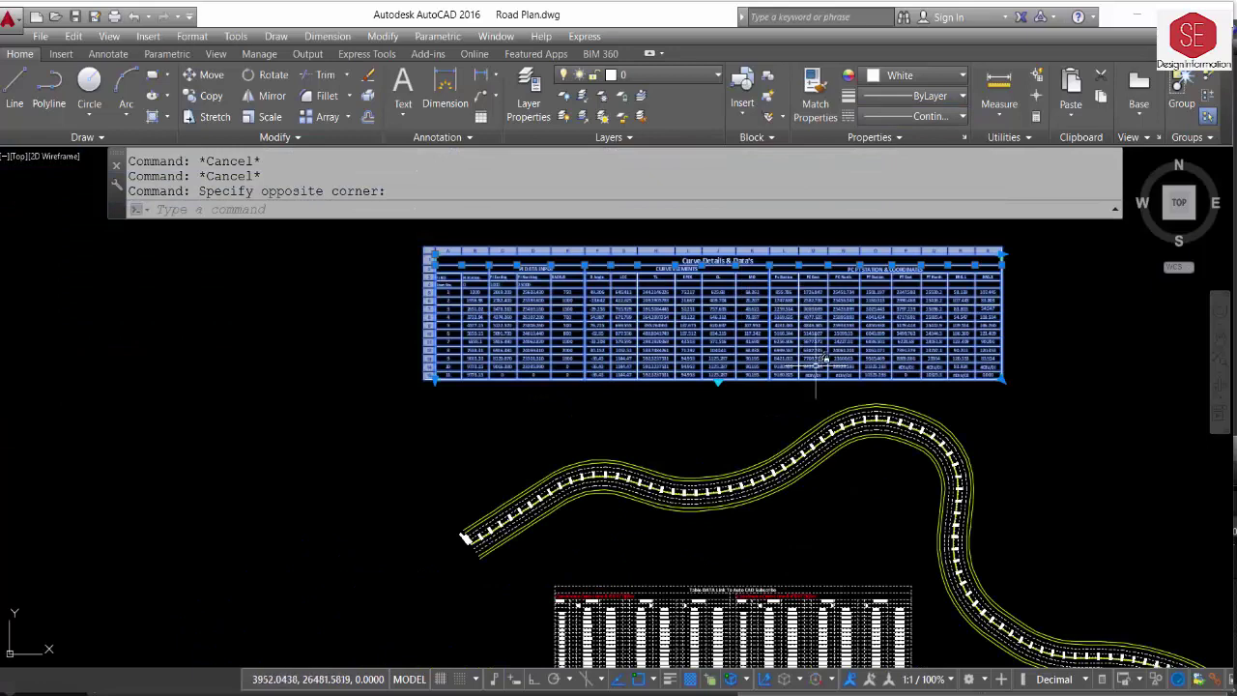
left_click(875, 78)
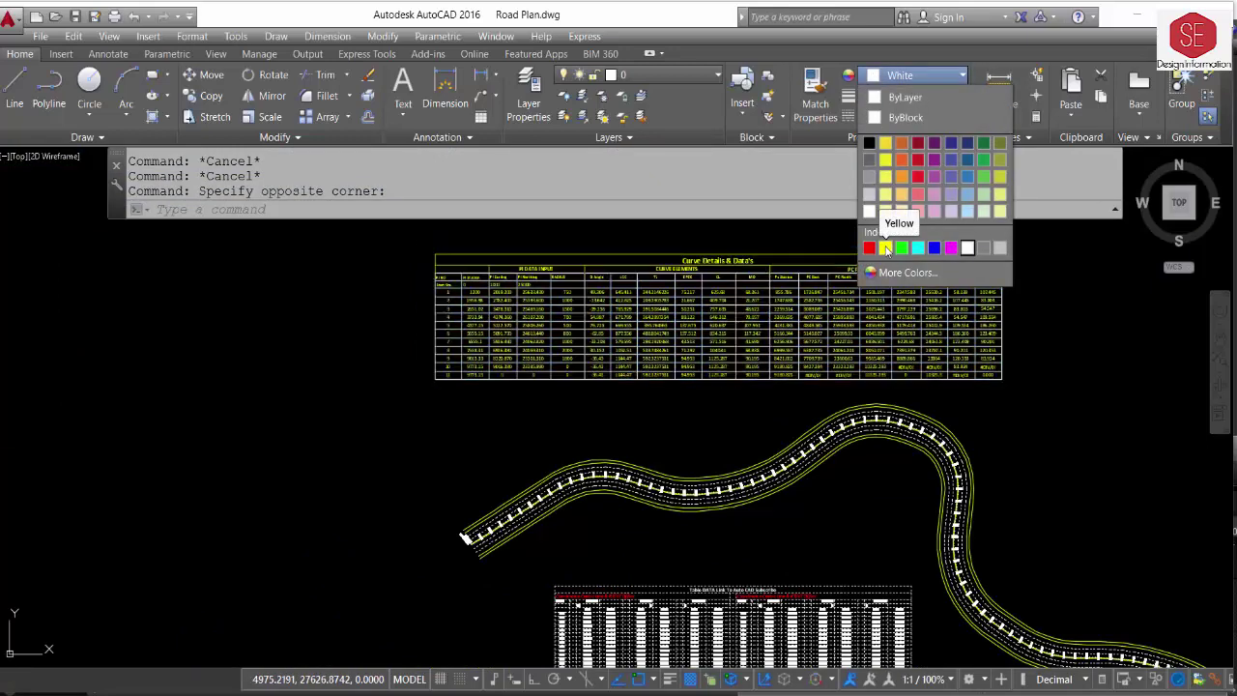
left_click(886, 249)
key("Escape")
scroll(1034, 326, "up", 5)
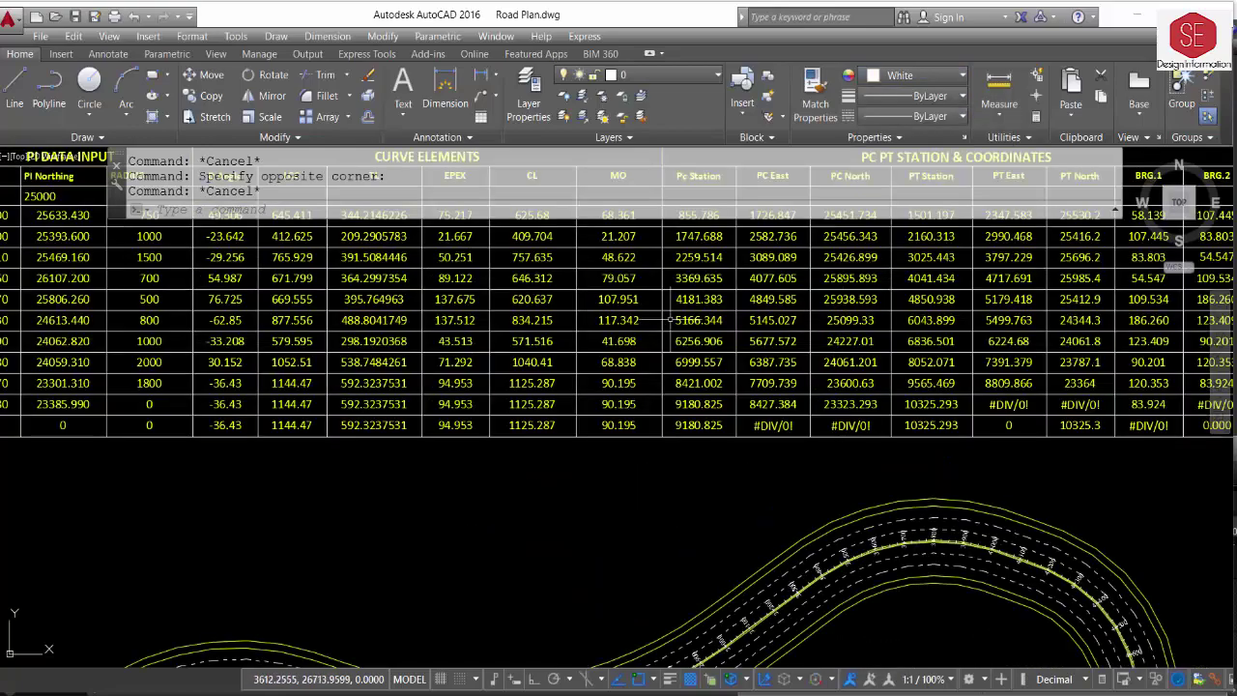
scroll(667, 319, "down", 3)
Give the coordinates table a Continuous linetype and a red colour.
scroll(641, 420, "up", 2)
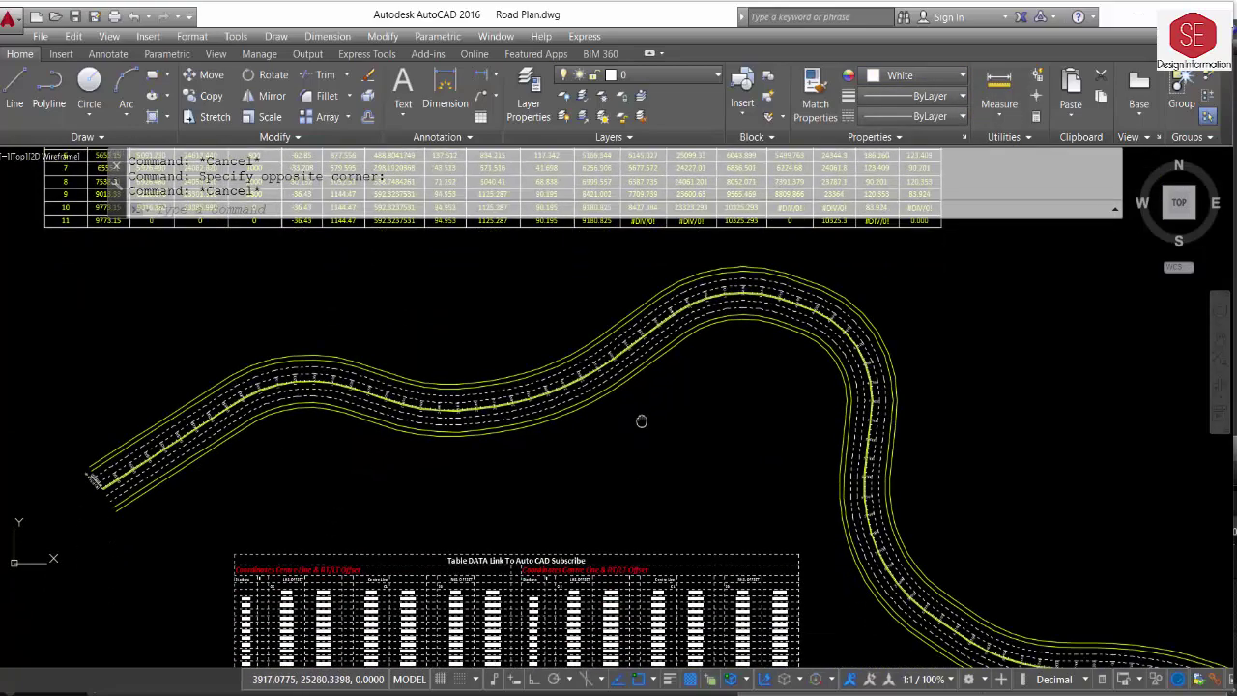
scroll(713, 447, "down", 3)
scroll(785, 446, "up", 3)
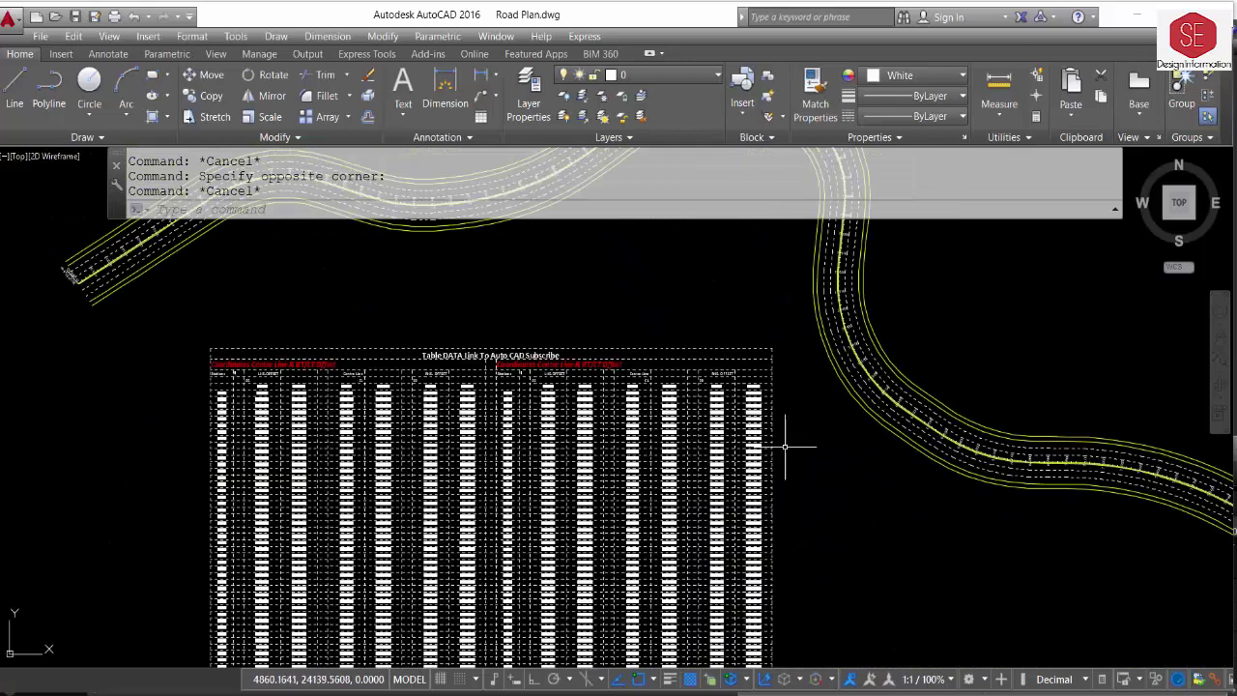
left_click_drag(785, 447, 764, 430)
left_click(929, 120)
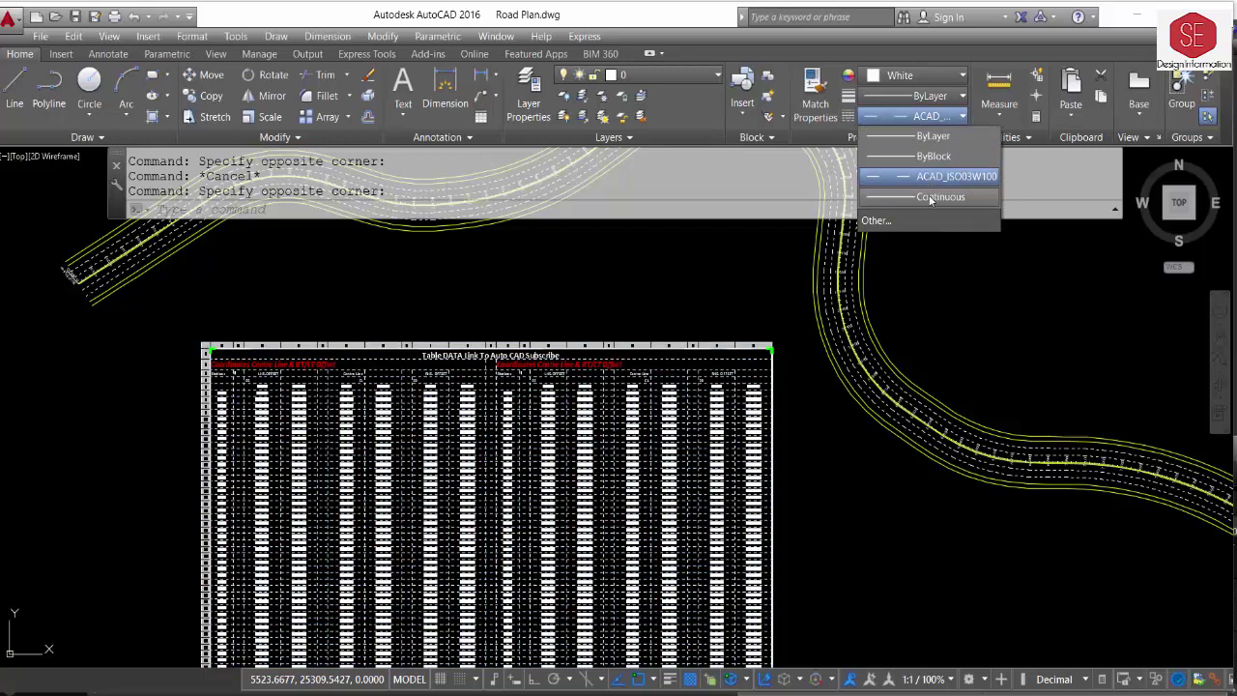
left_click(931, 197)
left_click(892, 77)
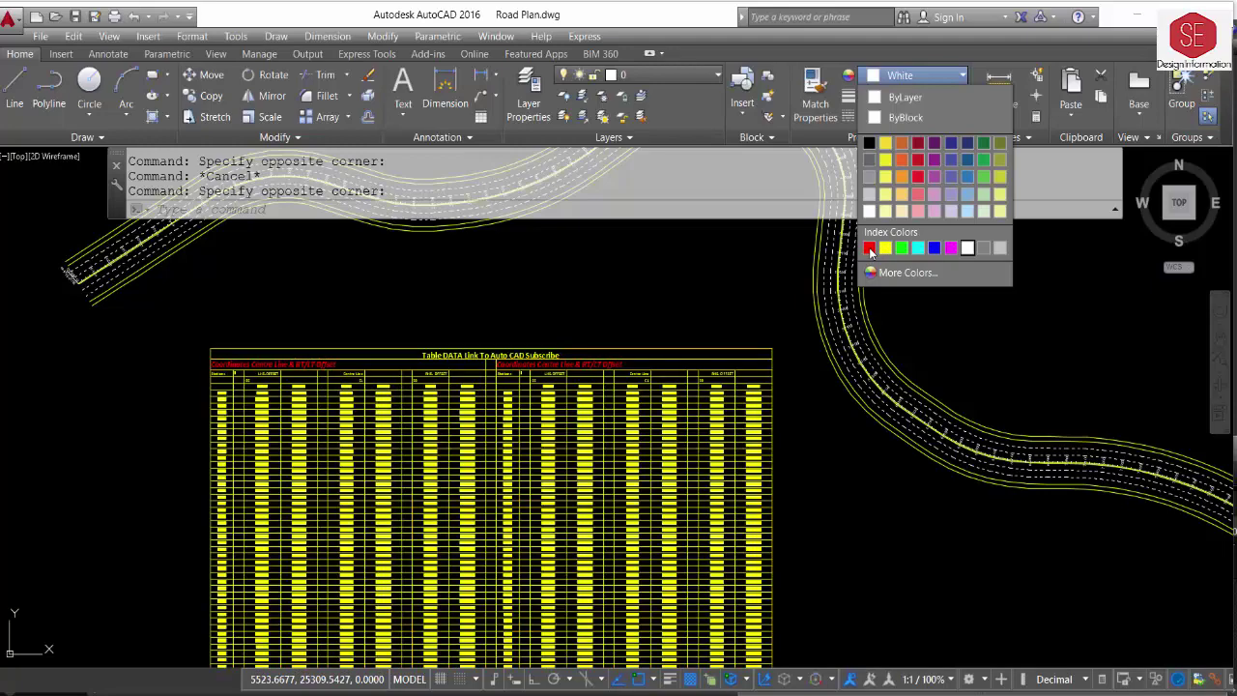
left_click(870, 251)
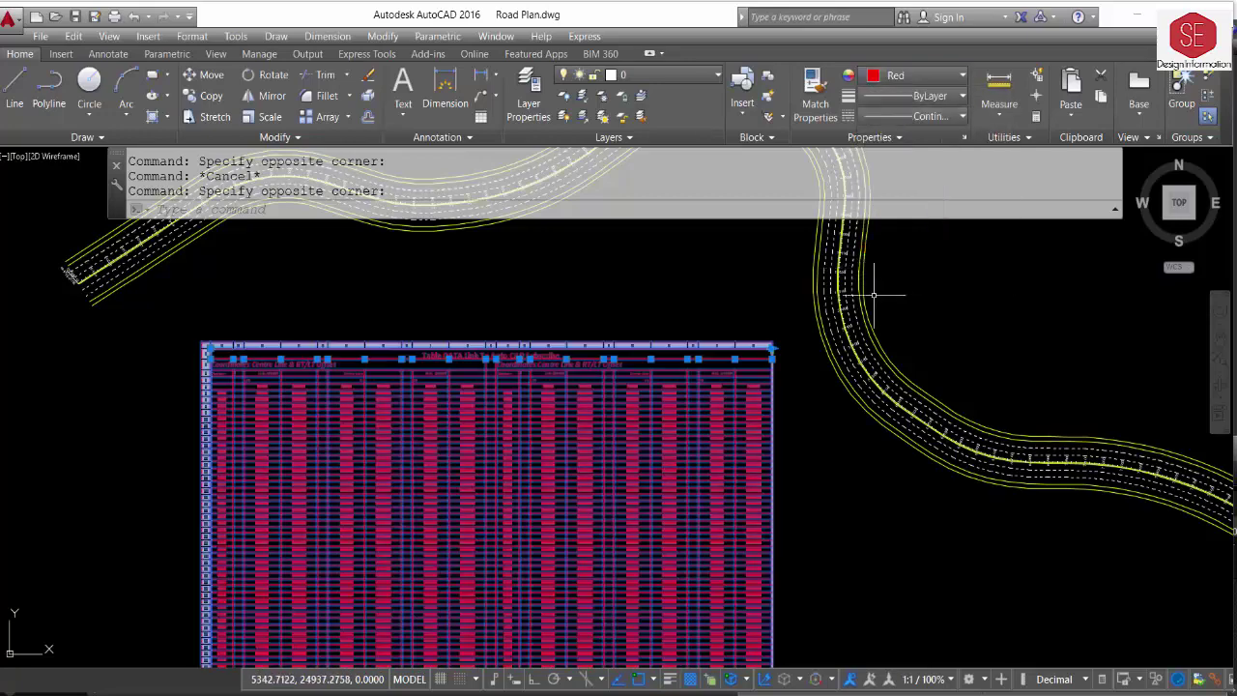
scroll(726, 257, "down", 3)
key("Escape")
scroll(739, 402, "down", 3)
Select the yellow Curve Details table and the red coordinates table and set both to White.
middle_click_drag(662, 219, 611, 359)
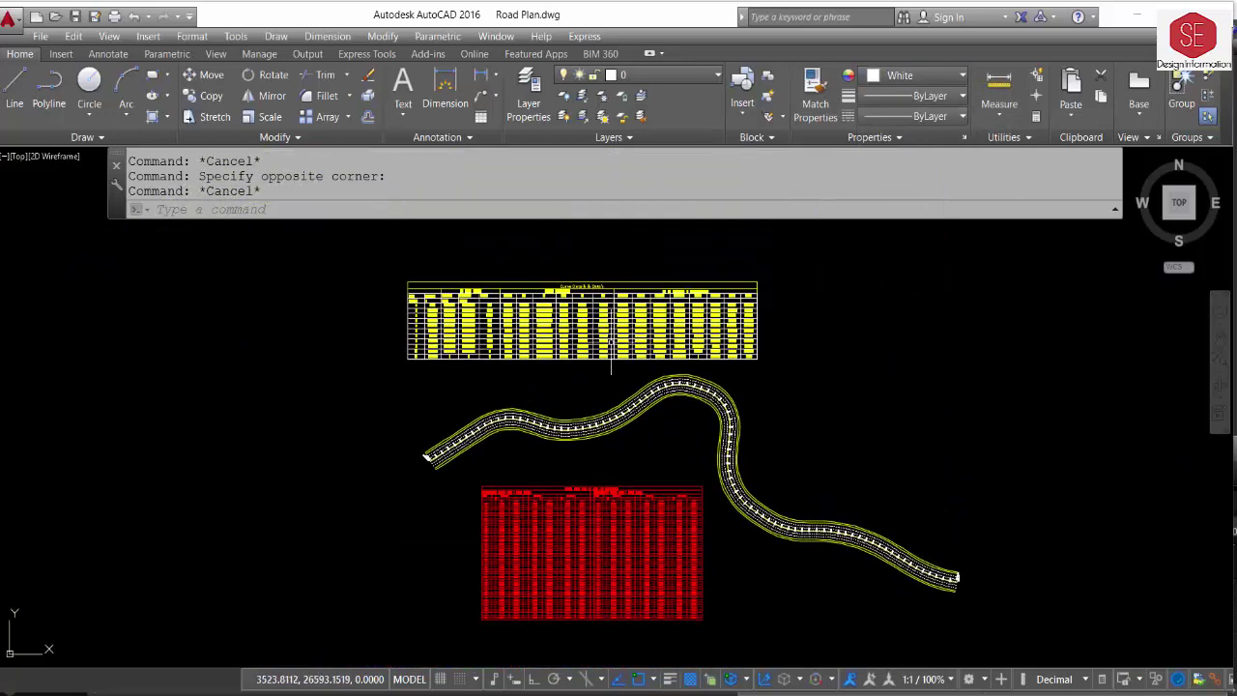
left_click(780, 256)
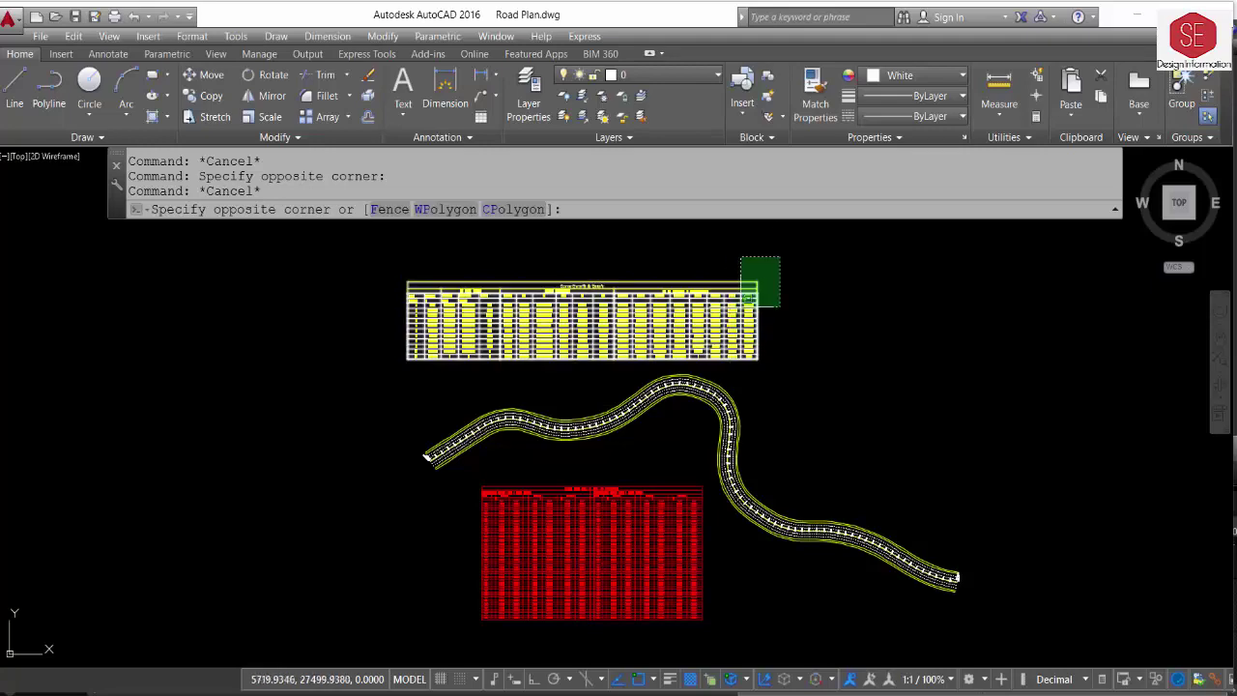
left_click(700, 350)
left_click(692, 473)
left_click(666, 496)
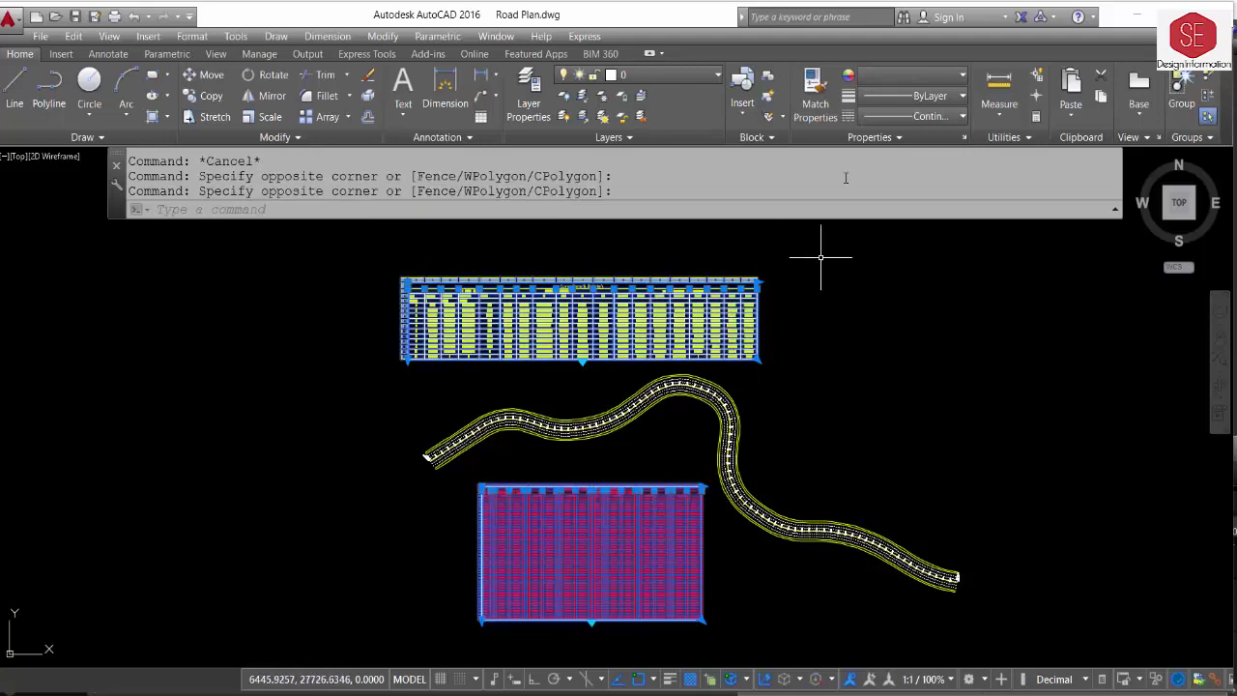
left_click(899, 75)
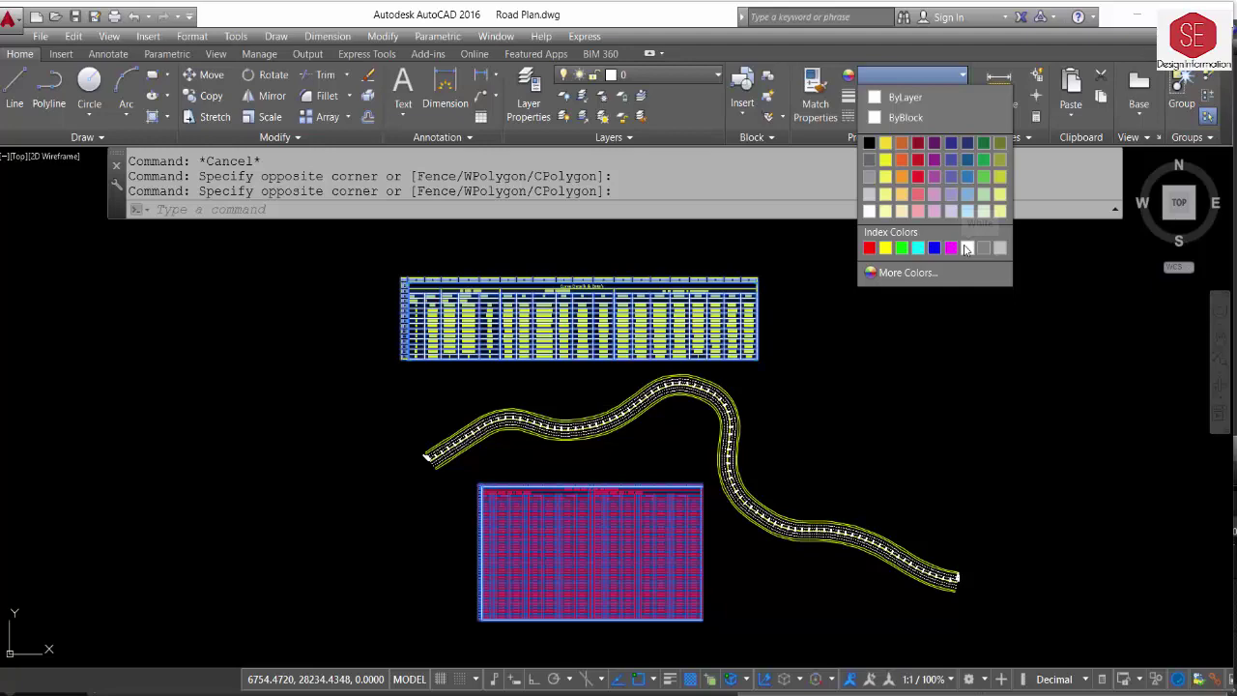
left_click(966, 249)
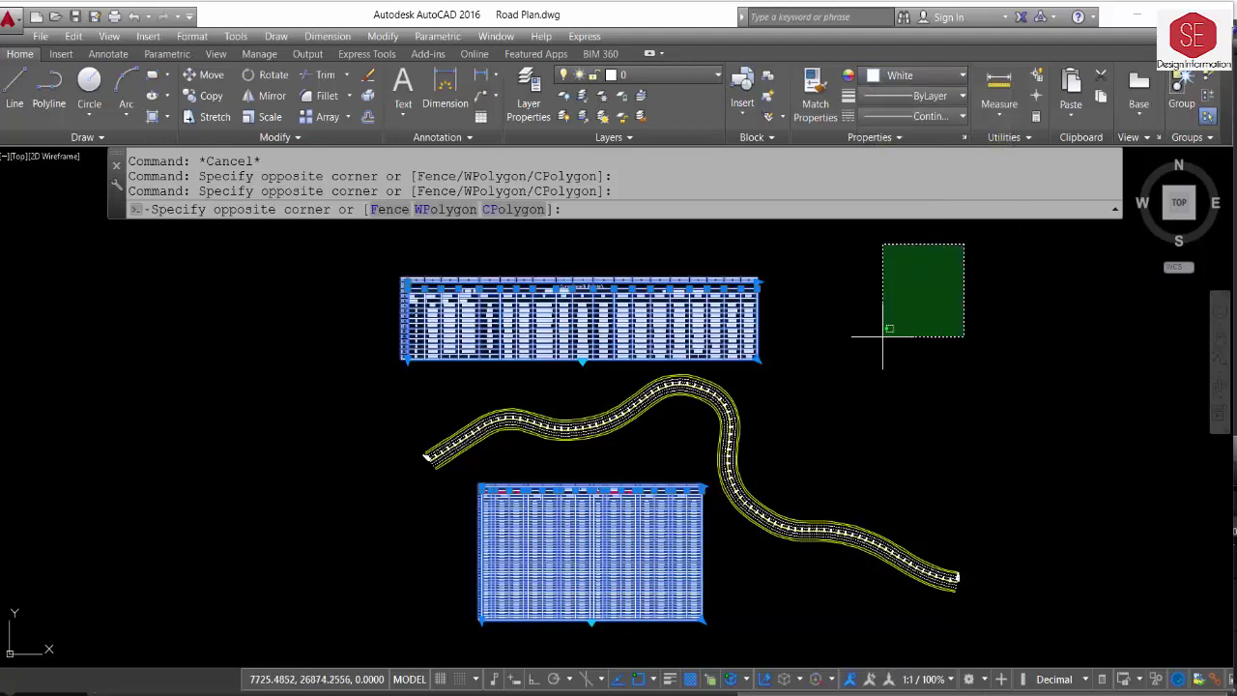
key("Escape")
key("Escape")
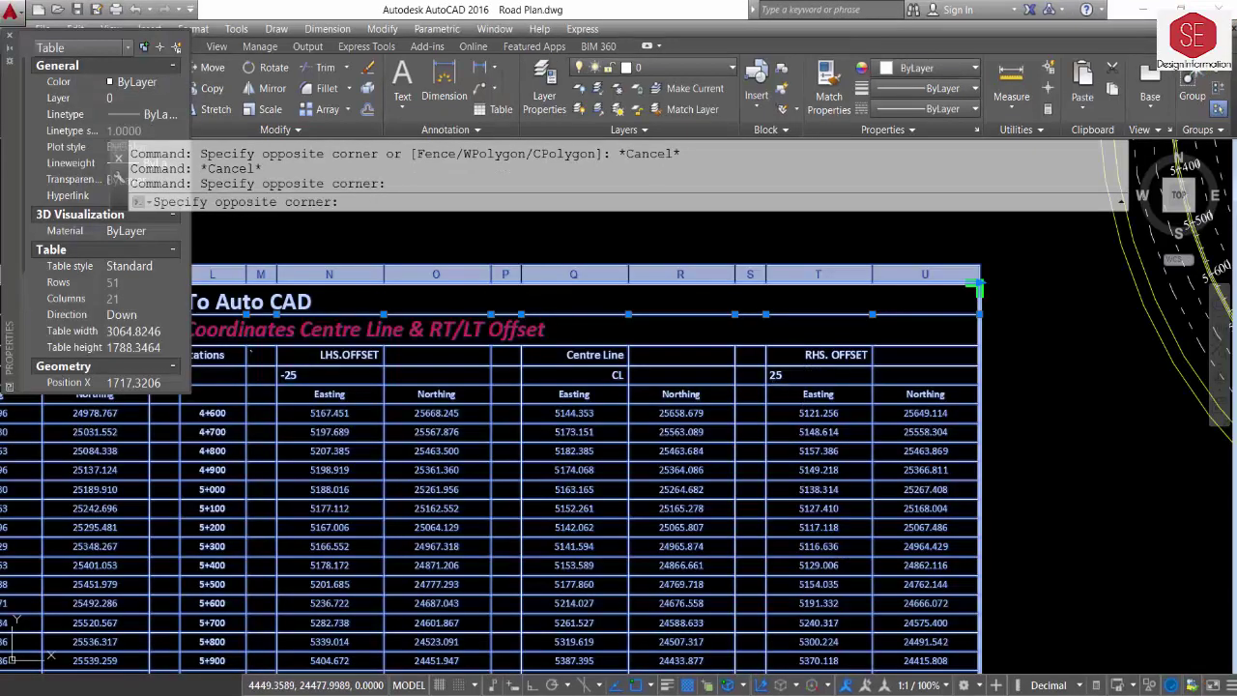
Unlock the right RHS. OFFSET cell (value 25) in the coordinates table.
double_click(810, 375)
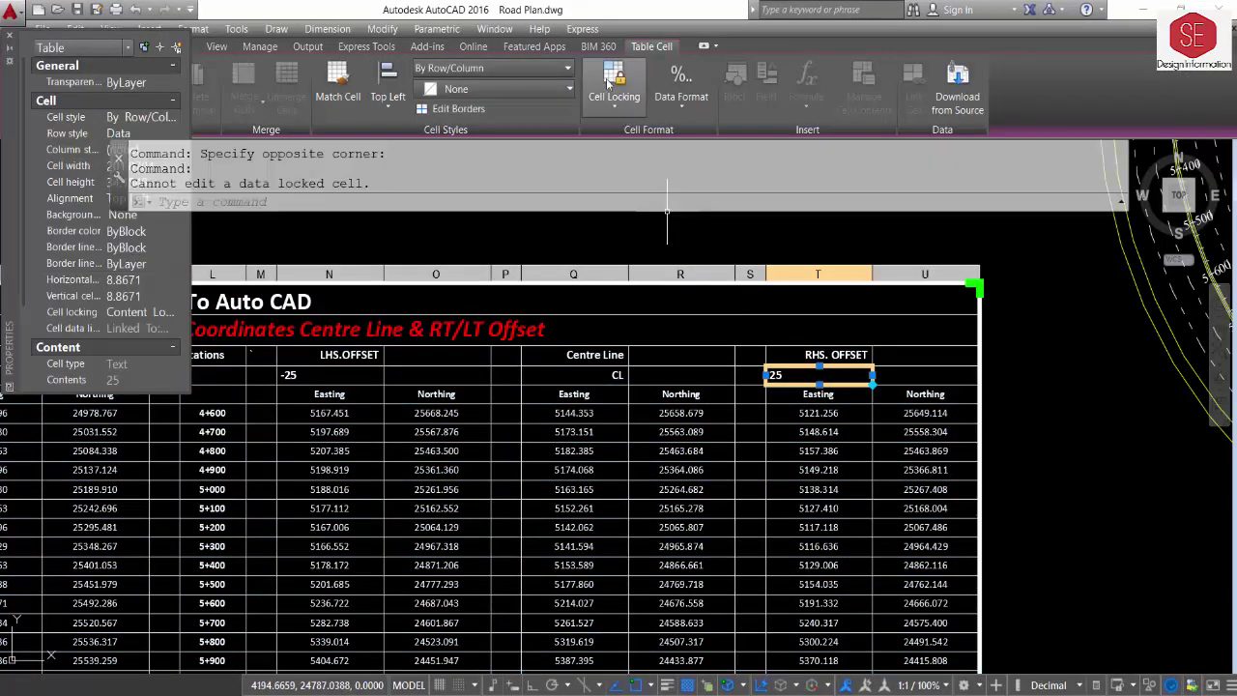
left_click(622, 114)
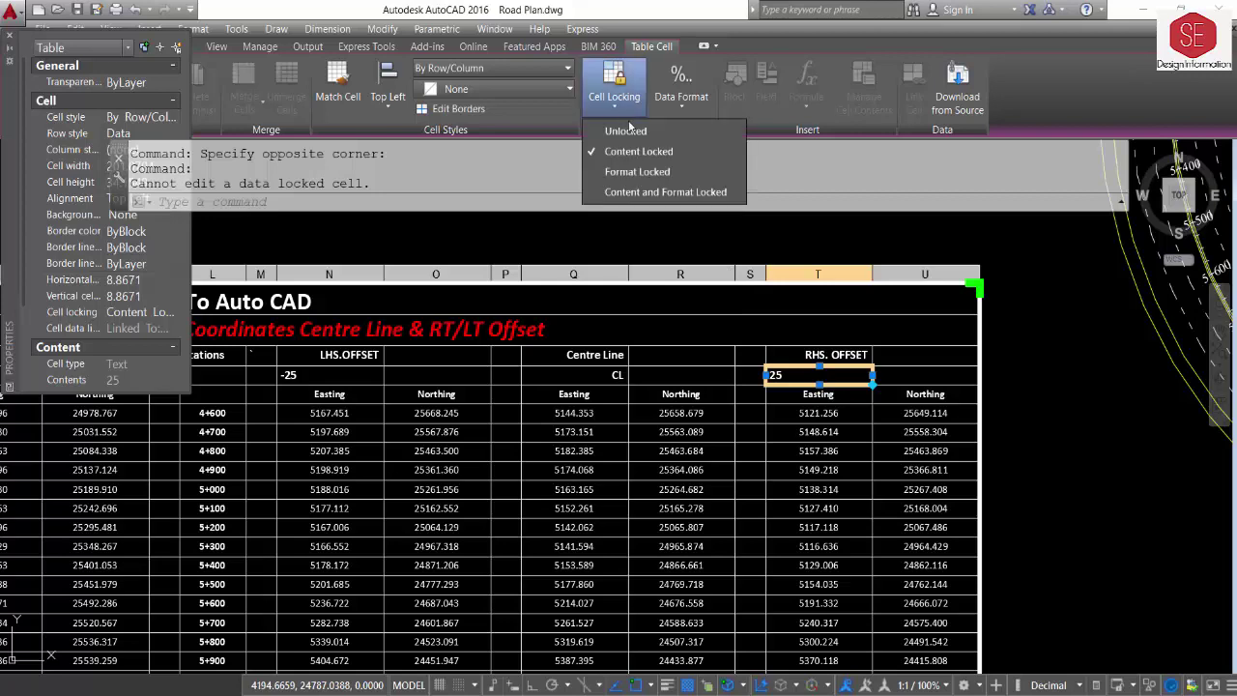
left_click(630, 127)
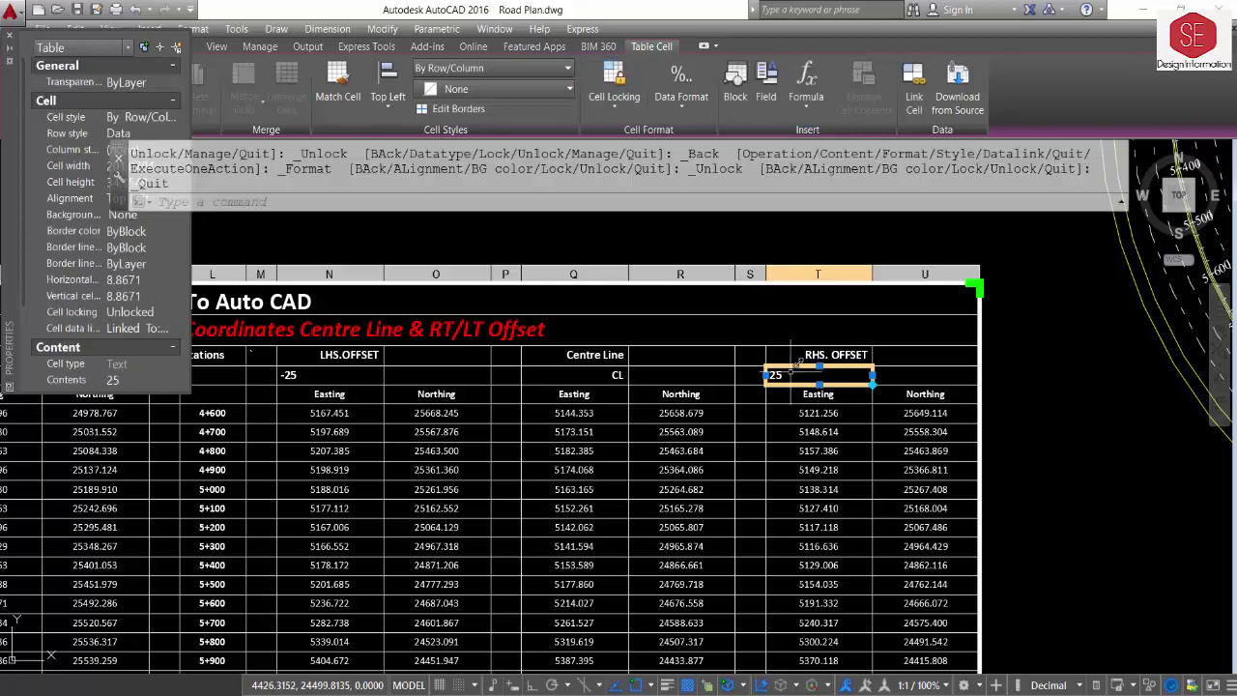
double_click(788, 379)
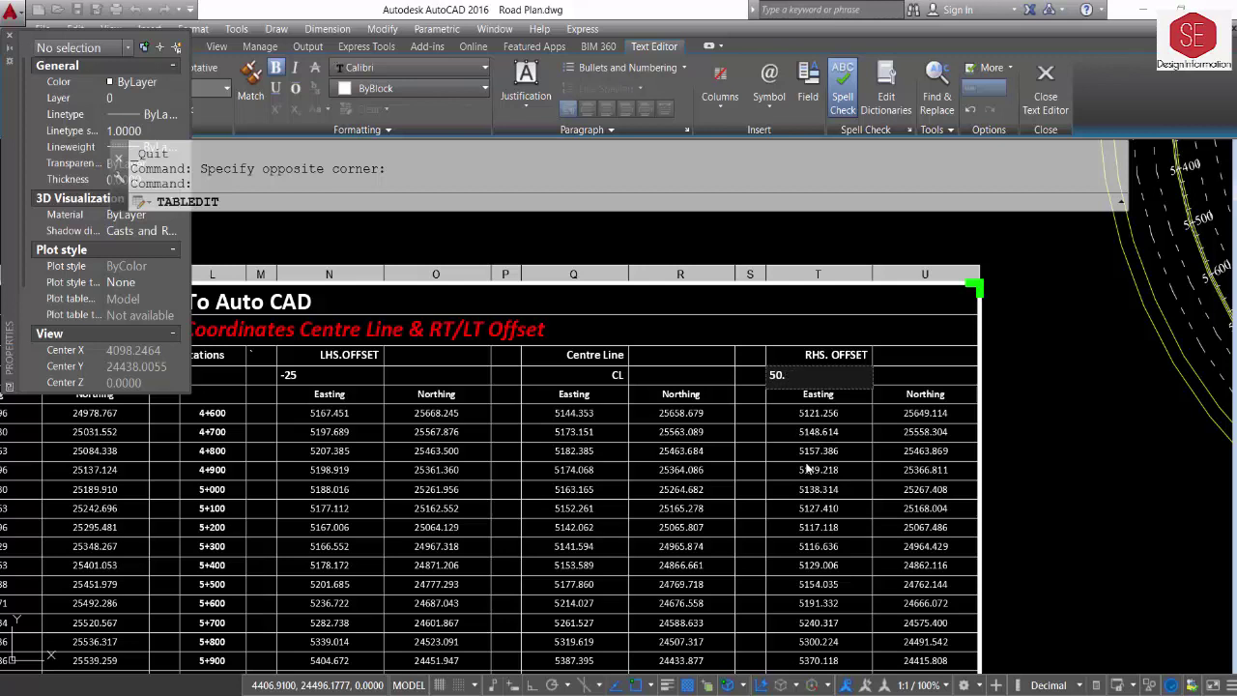
key("Escape")
scroll(907, 379, "down", 2)
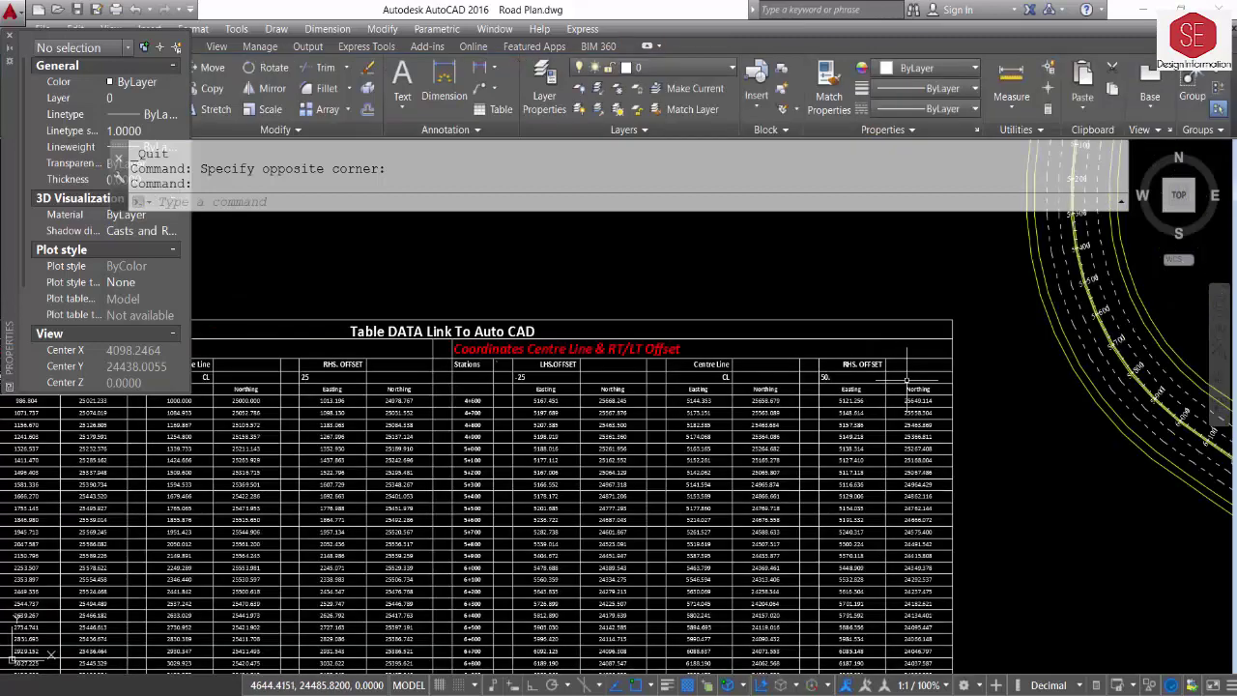
scroll(619, 378, "up", 1)
scroll(619, 379, "up", 1)
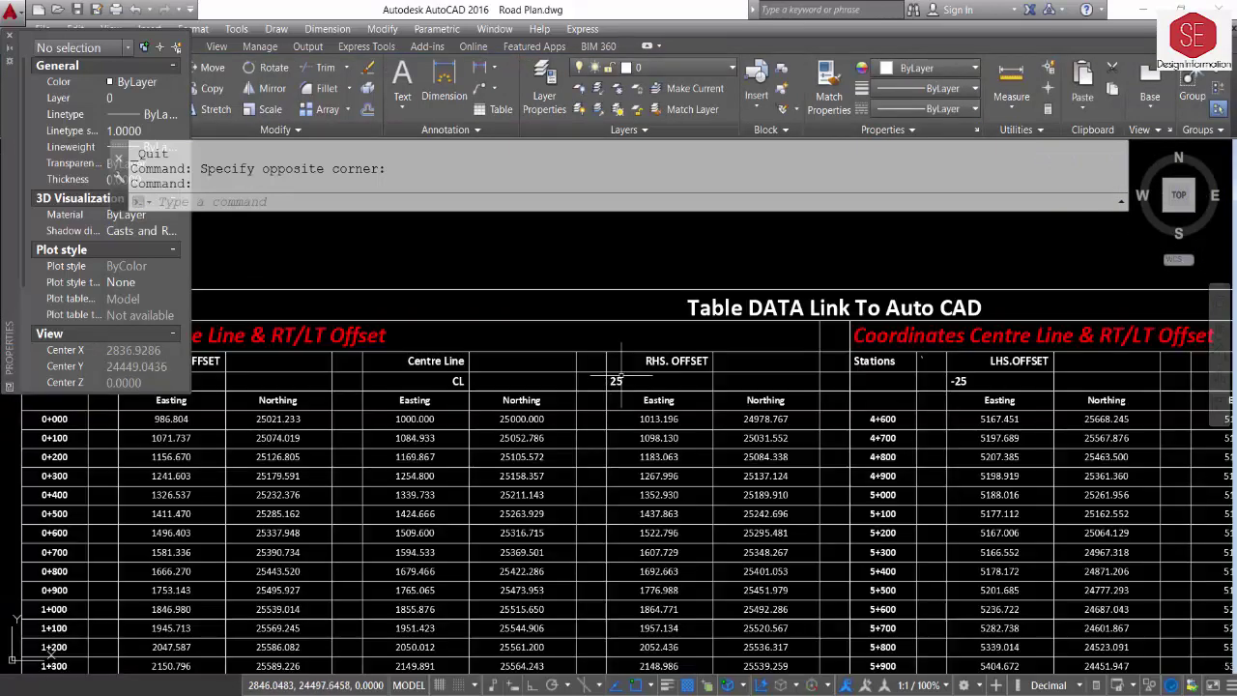
Unlock the left RHS. OFFSET cell and change its value from 25 to 50.
left_click(621, 379)
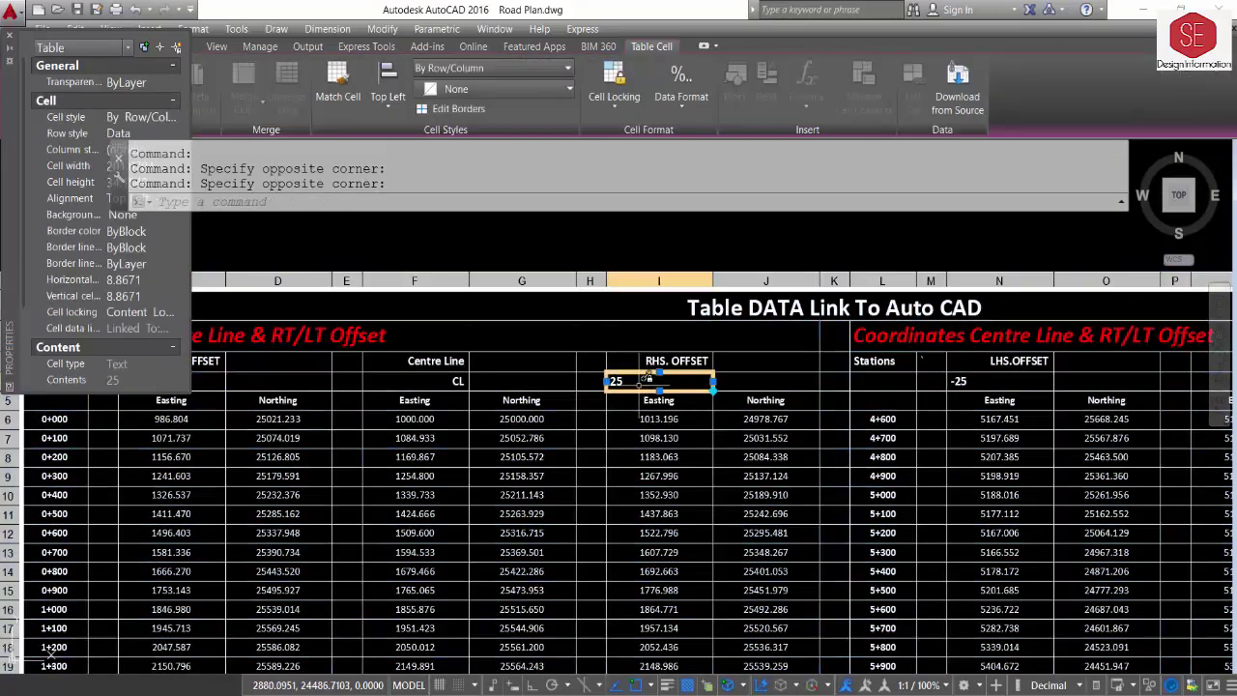
left_click(615, 85)
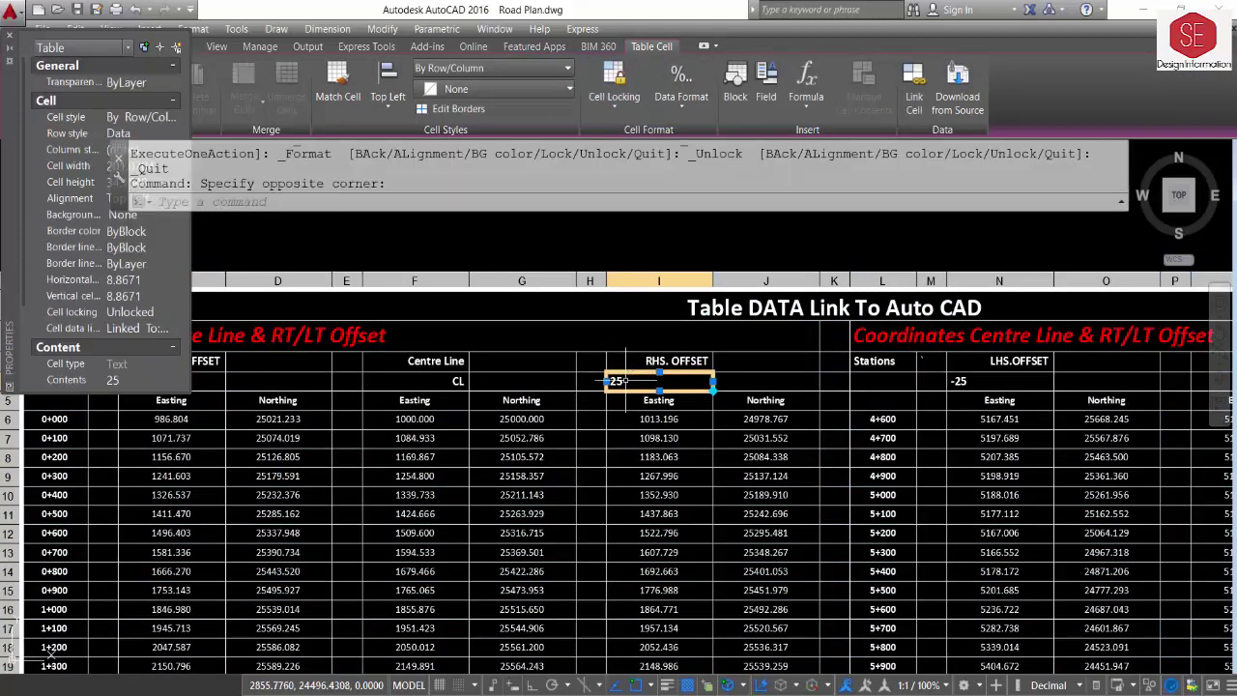
double_click(619, 381)
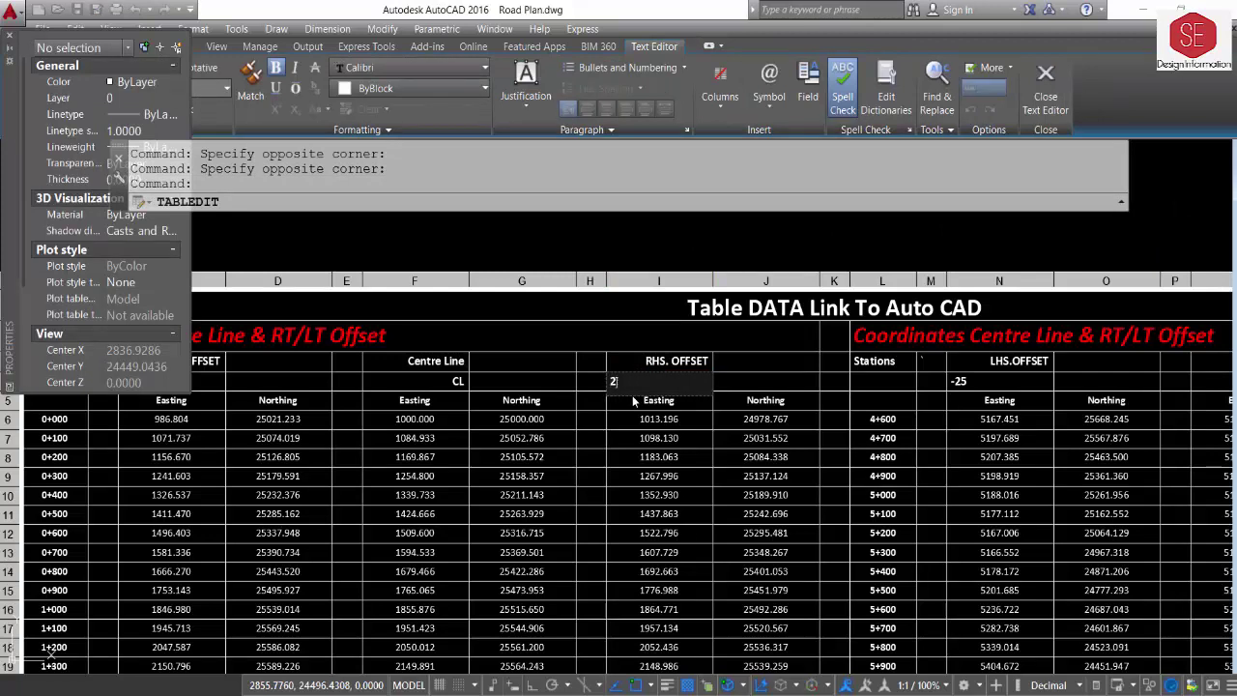
type("50")
left_click(595, 375)
scroll(594, 375, "down", 5)
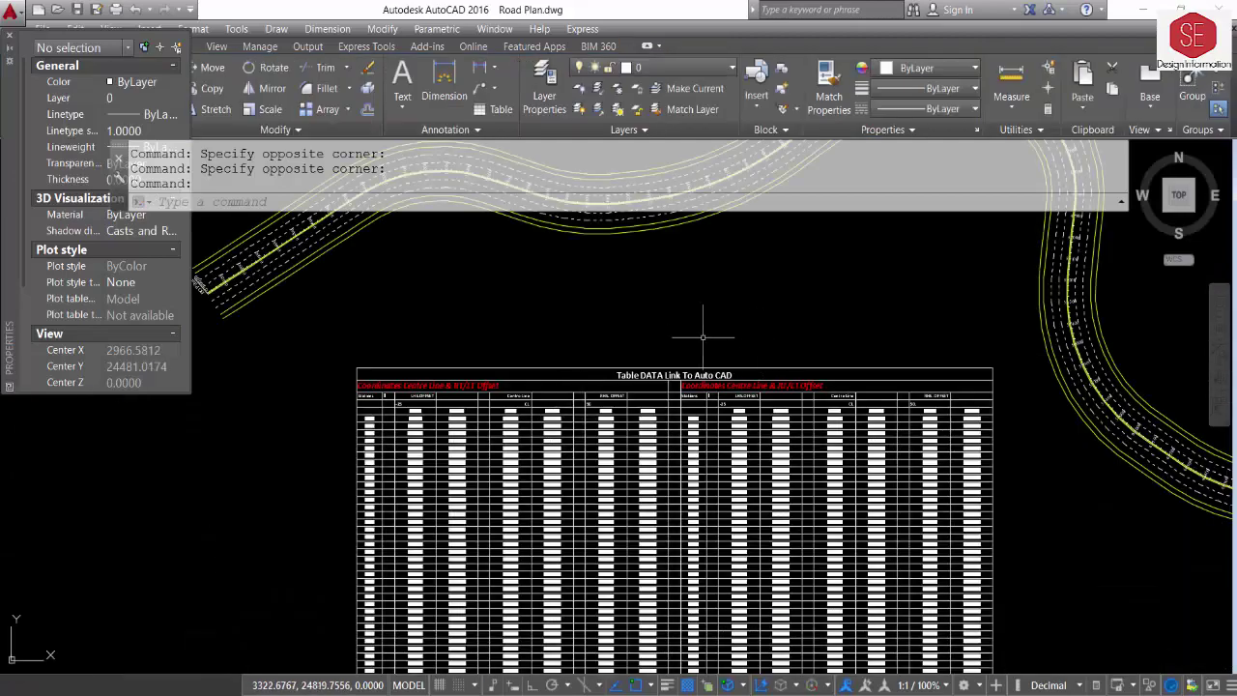
Attempt Write Data Links to External Source on the coordinates table.
scroll(623, 399, "up", 5)
middle_click_drag(623, 399, 245, 365)
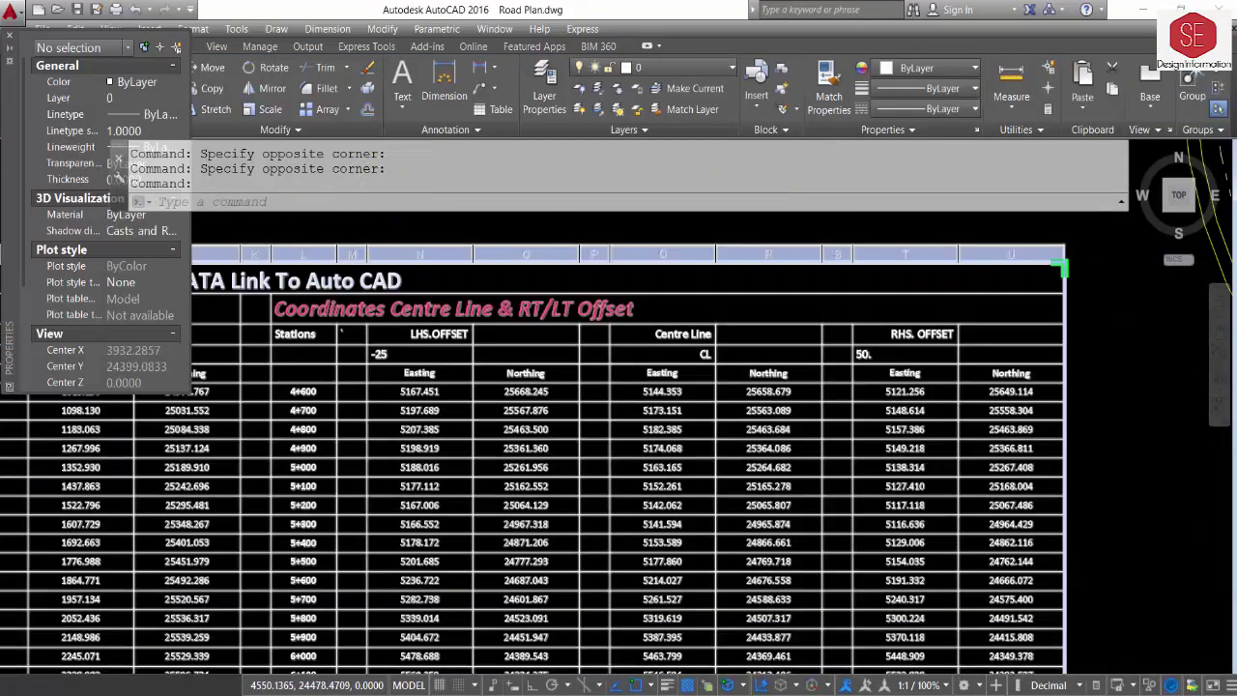
scroll(799, 333, "down", 2)
scroll(800, 333, "down", 2)
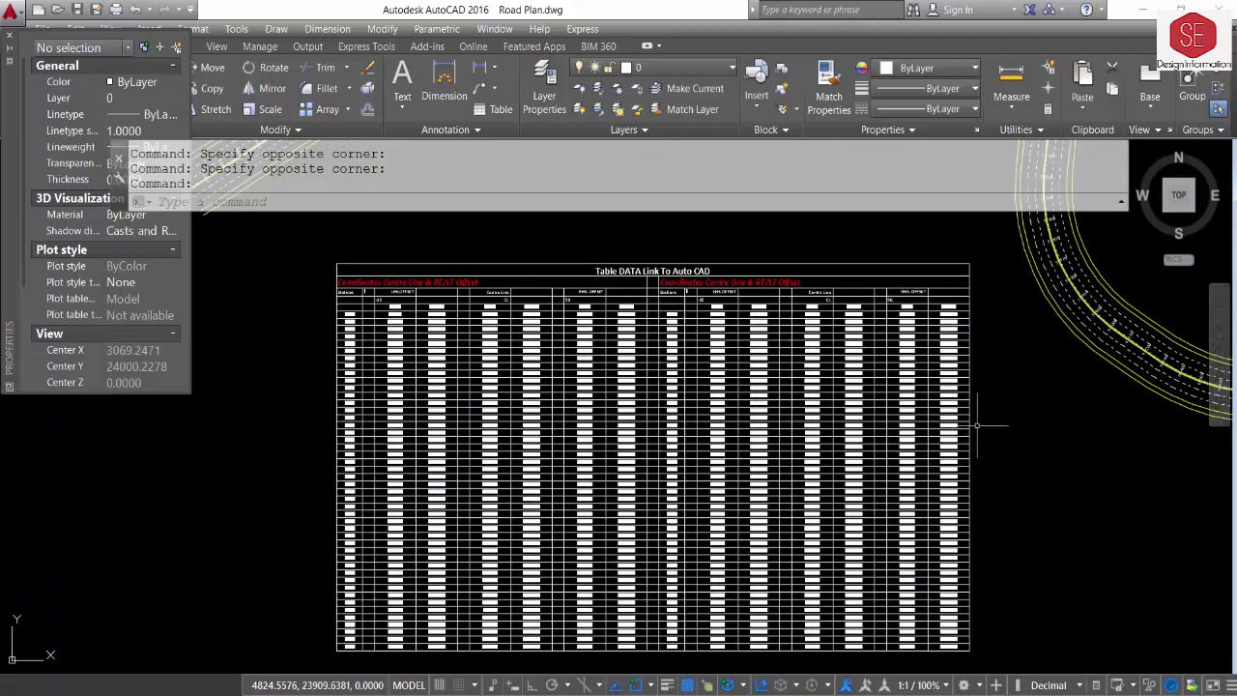
left_click(974, 414)
left_click(971, 422)
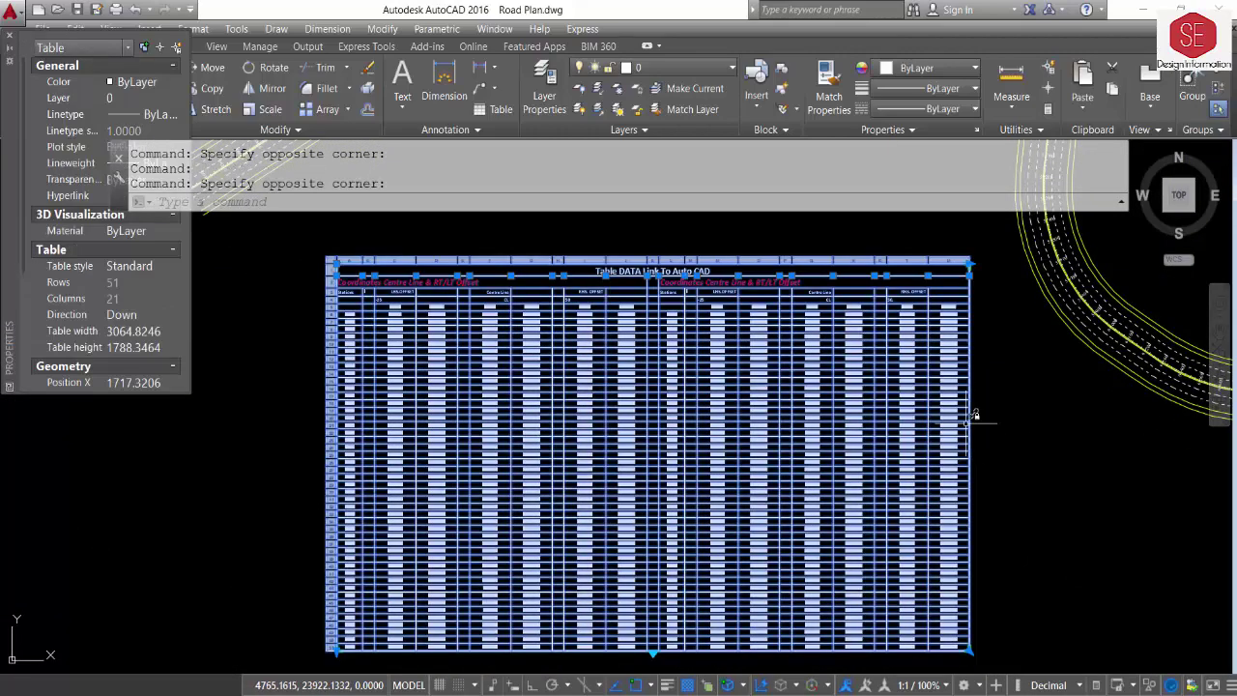
right_click(971, 414)
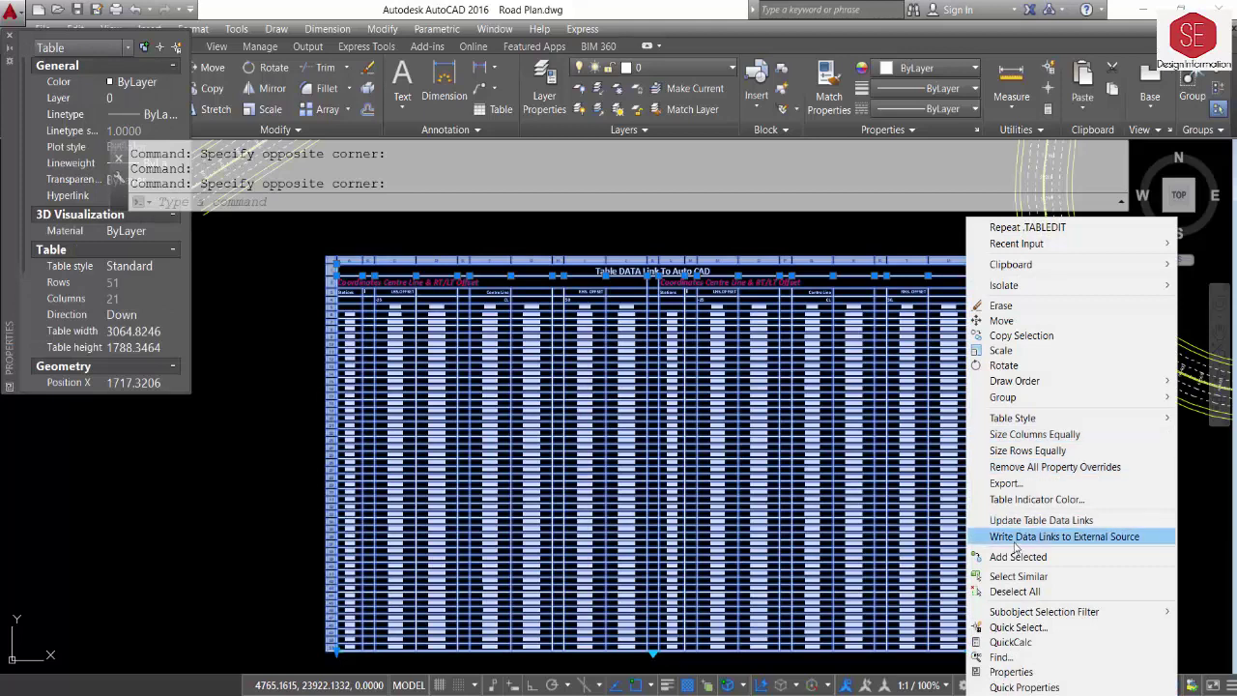
left_click(1071, 537)
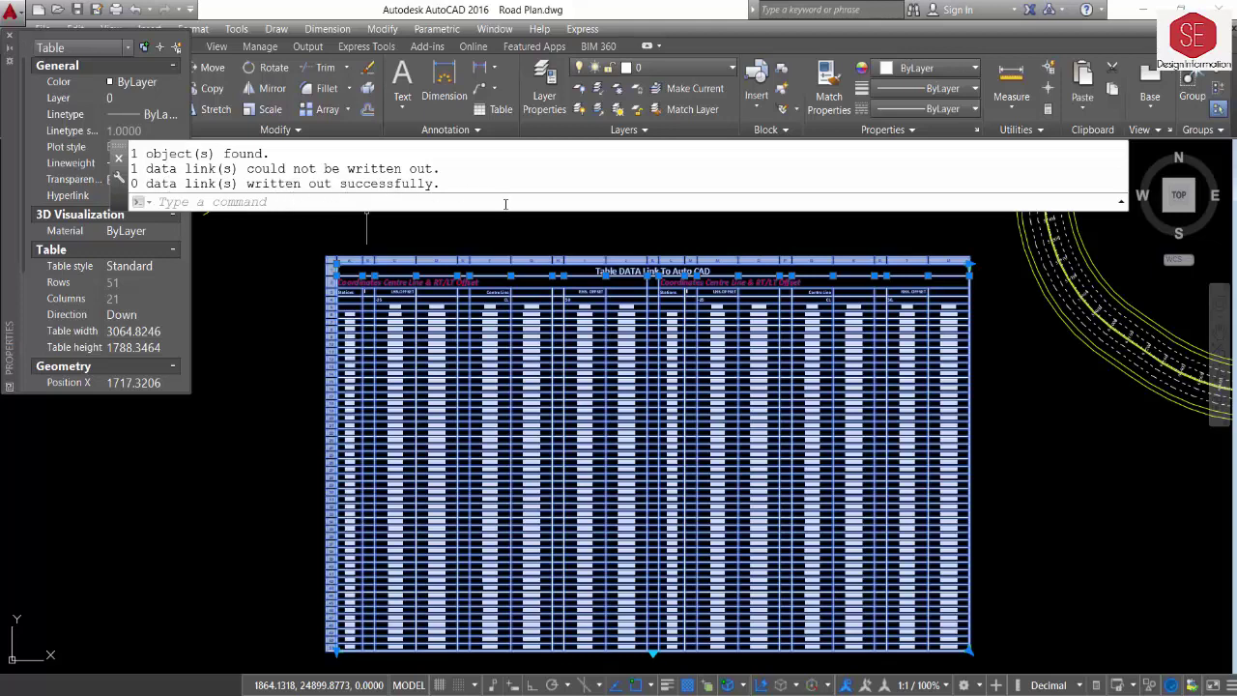
Open the Coodinites Data Link.xlsx workbook from the Data Link folder.
key("Escape")
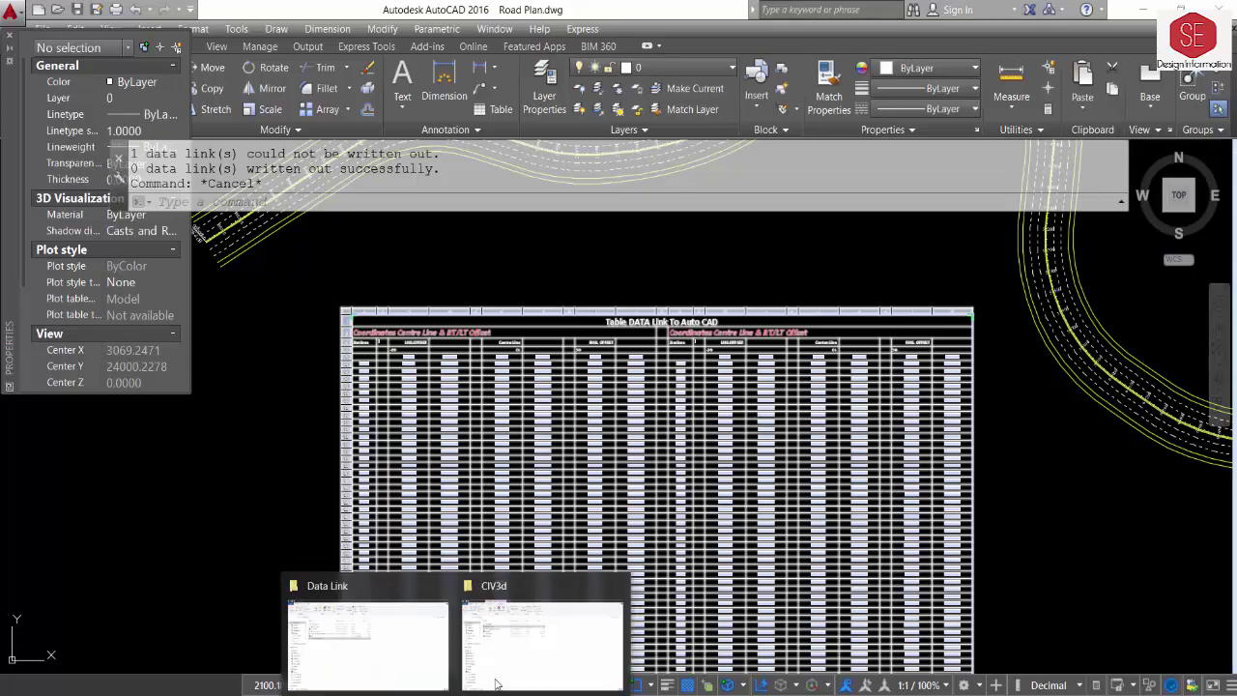
left_click(402, 633)
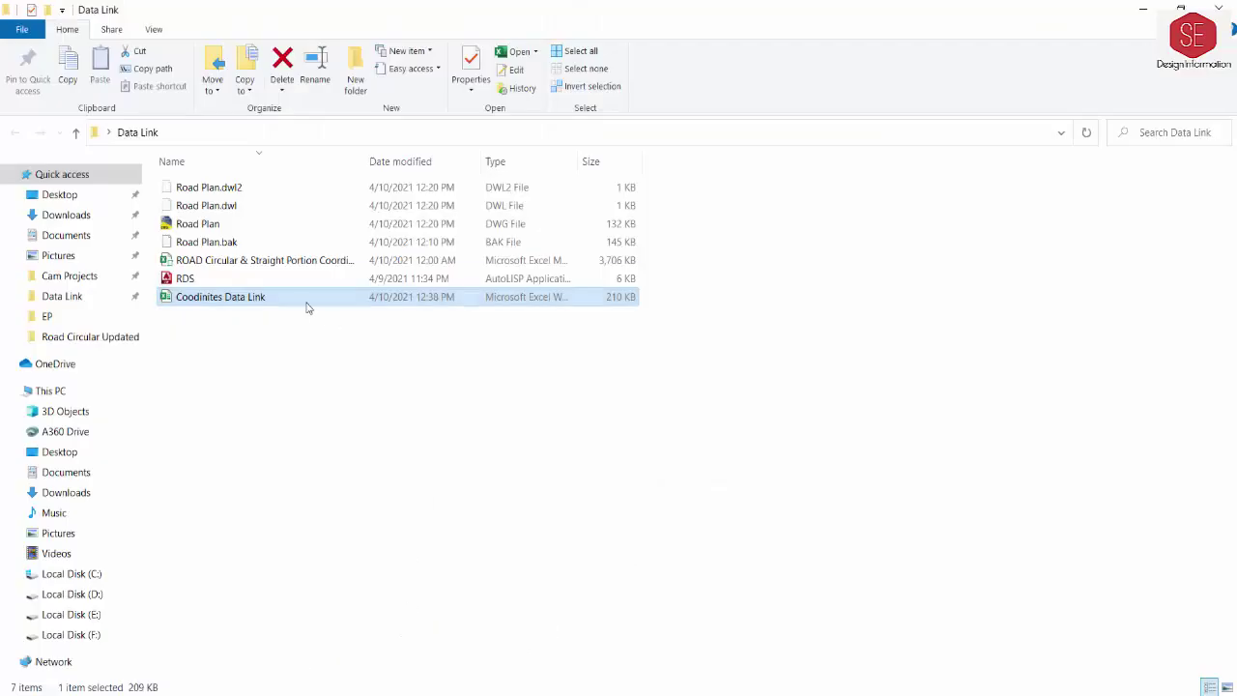
double_click(232, 302)
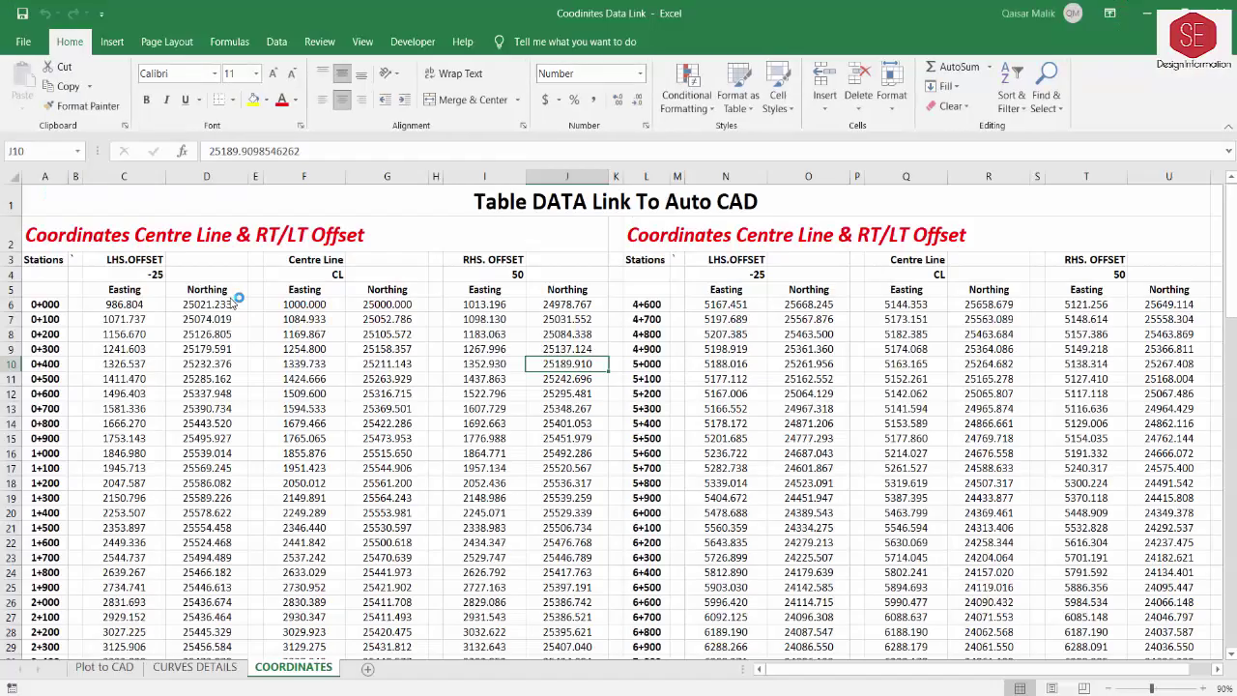
Inspect the RHS. OFFSET values in T4 and I4 and the L2 section heading.
left_click(1115, 275)
left_click(509, 277)
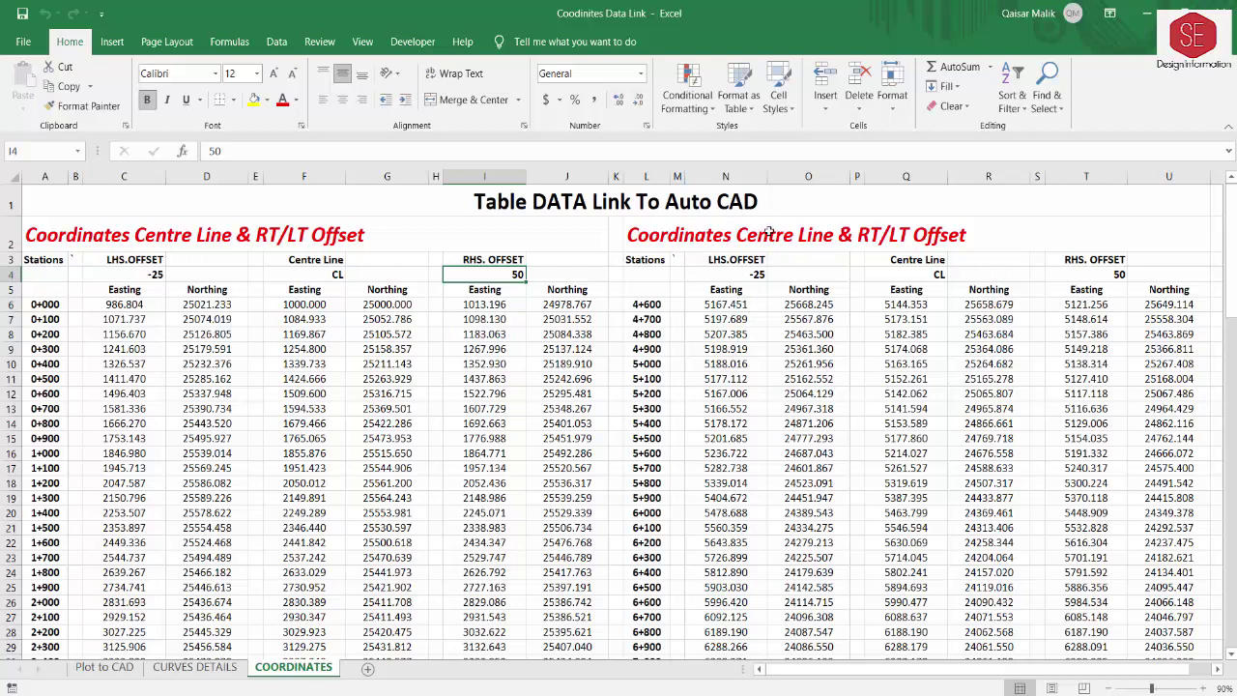
left_click(638, 241)
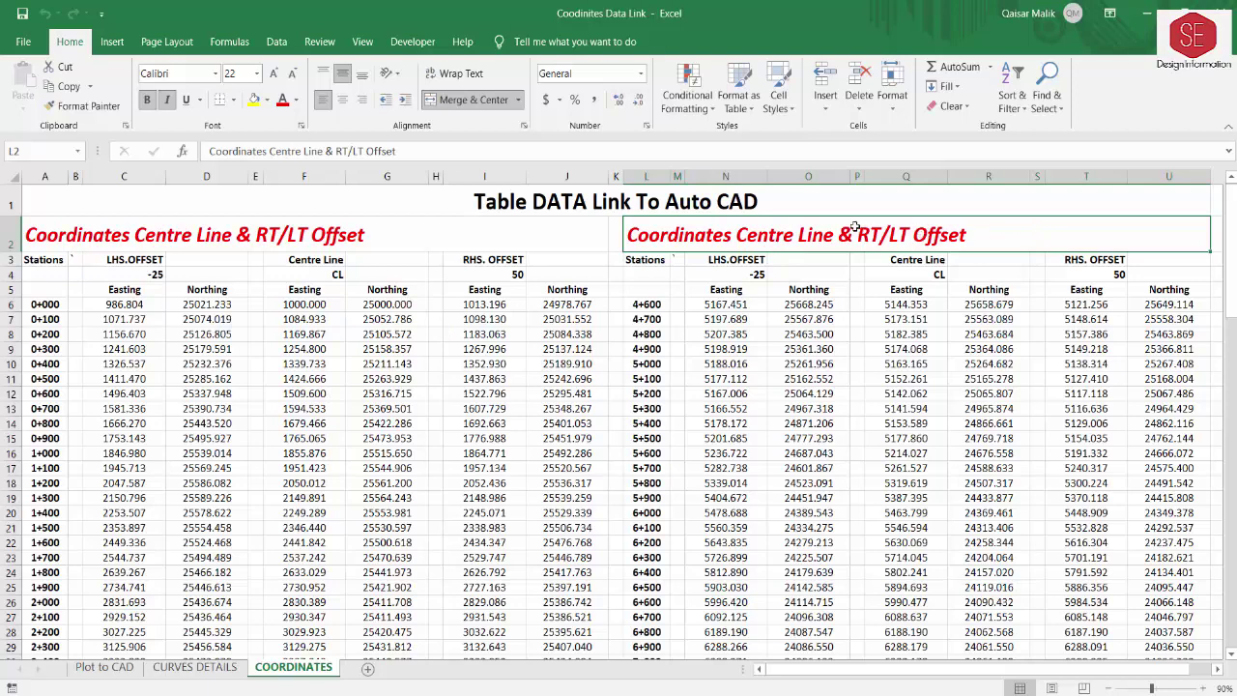
Change the A1 title to 'Table DATA Link To Auto CAD Subscribe' and save the workbook.
left_click(611, 205)
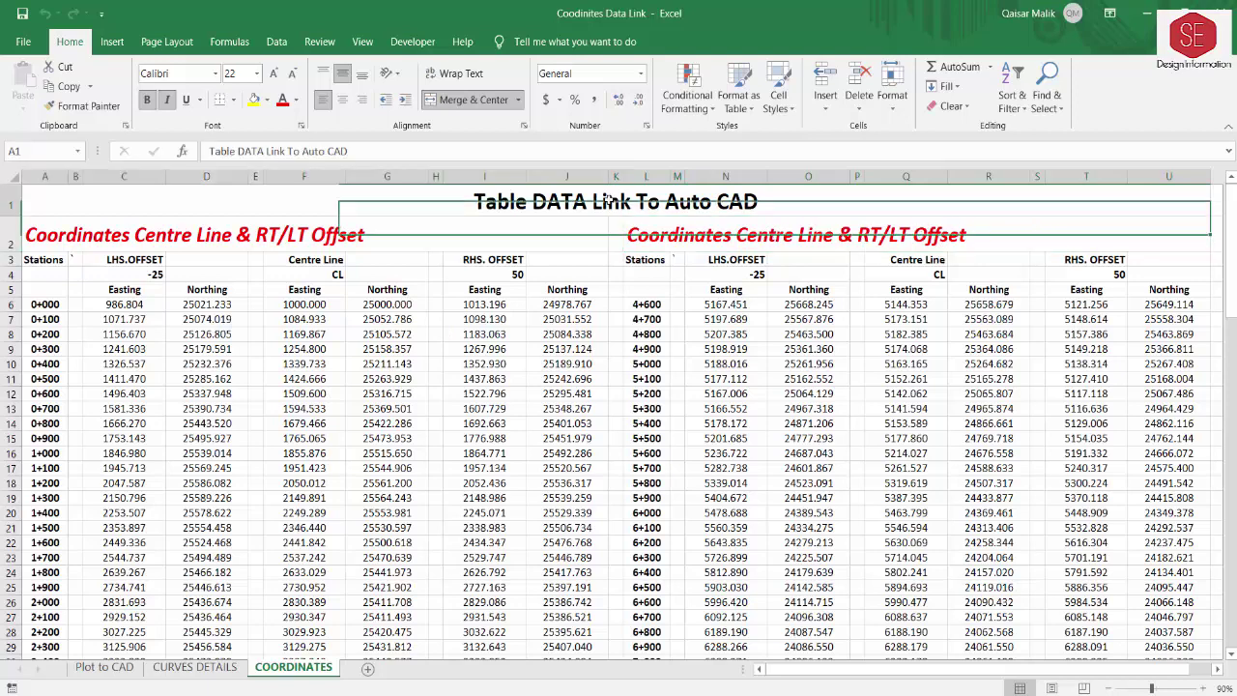
double_click(803, 201)
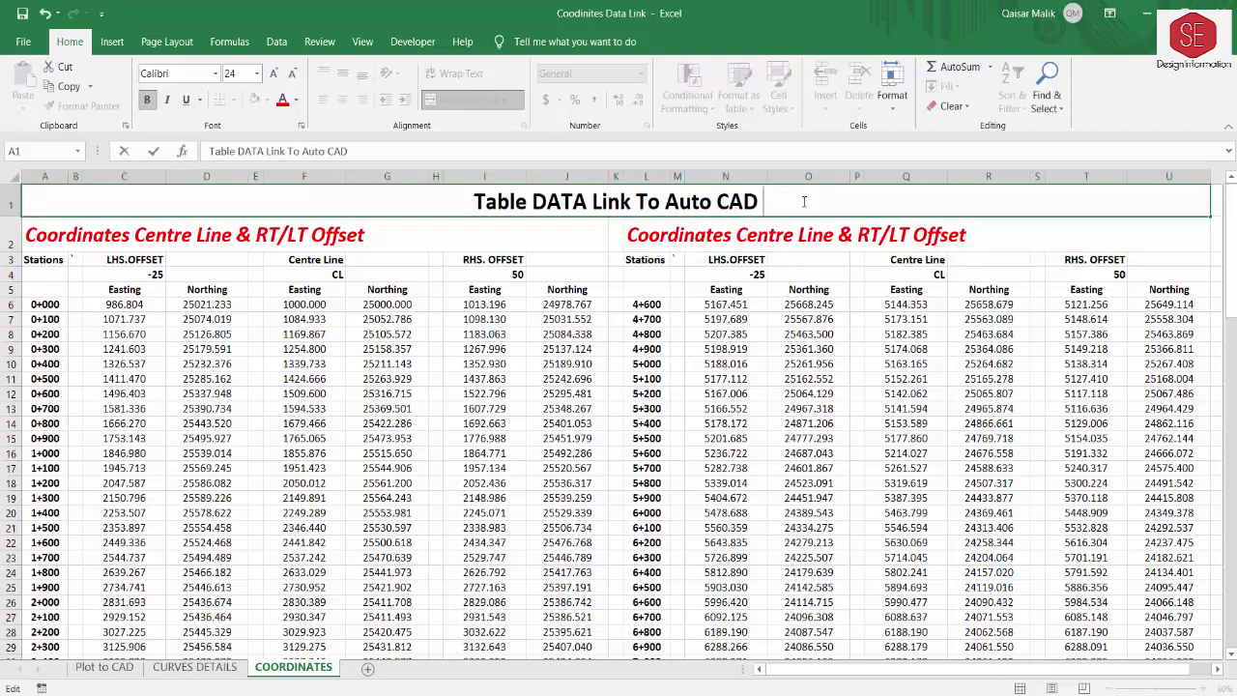
type("with ")
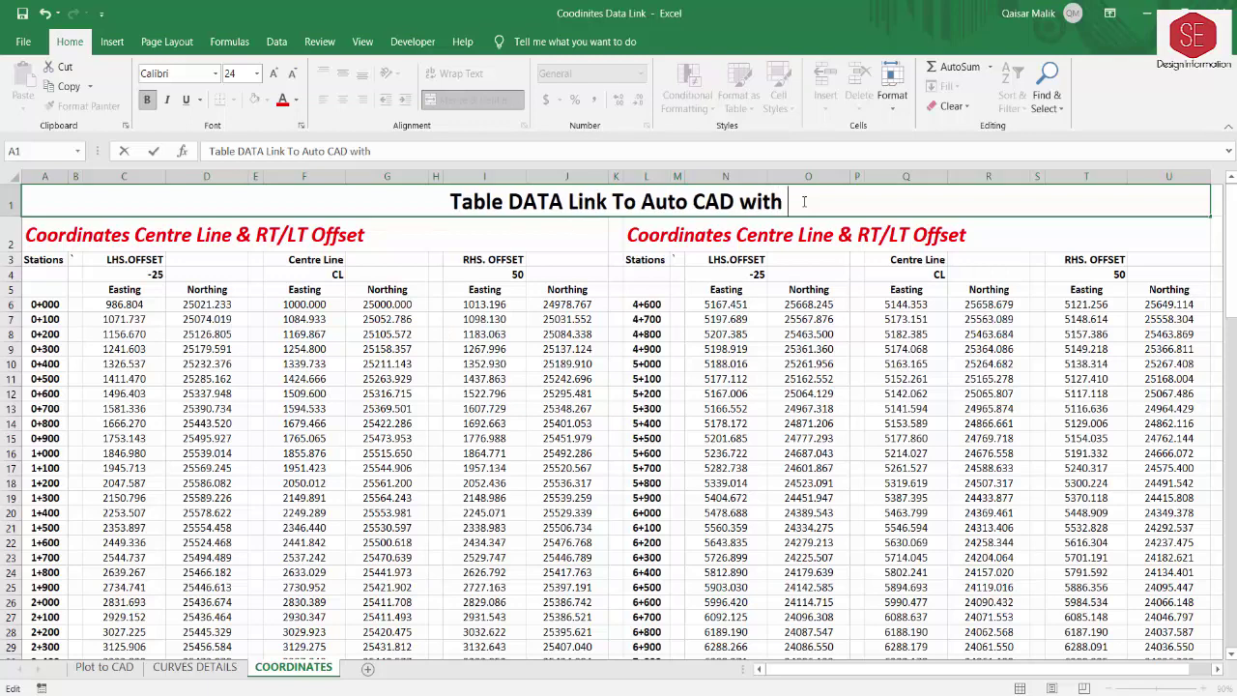
type("Su")
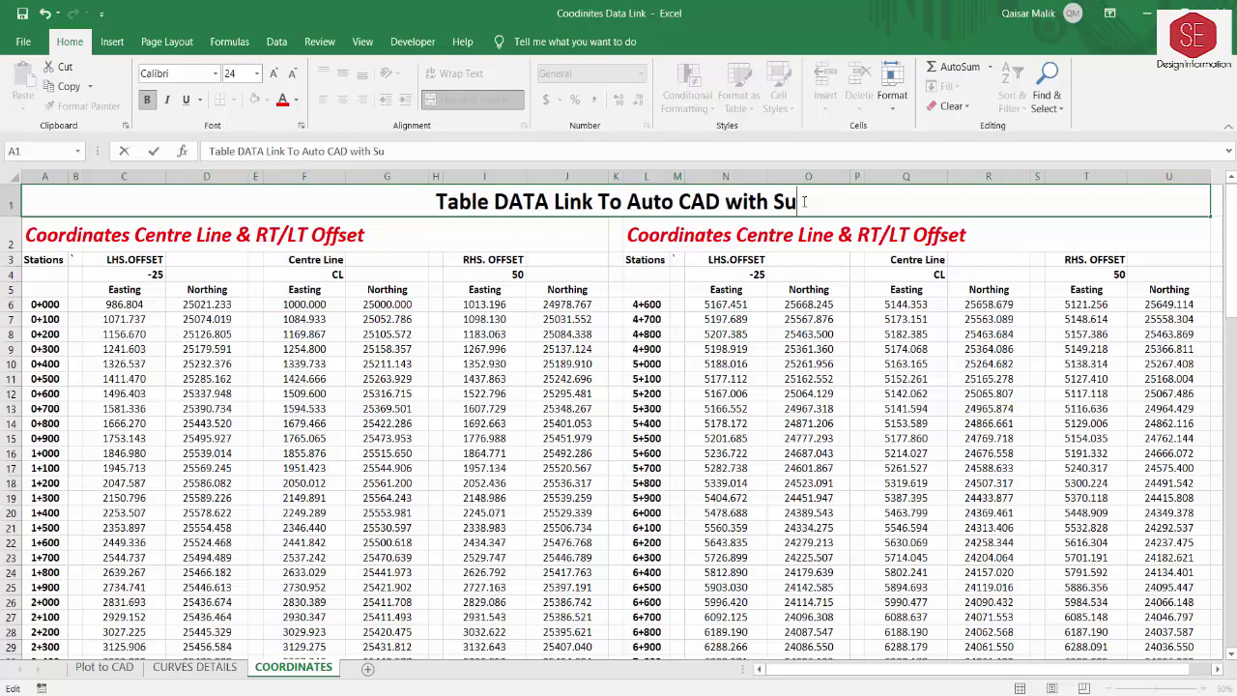
key("BackSpace")
key("BackSpace")
key("BackSpace")
key("BackSpace")
key("BackSpace")
key("BackSpace")
key("BackSpace")
type("S")
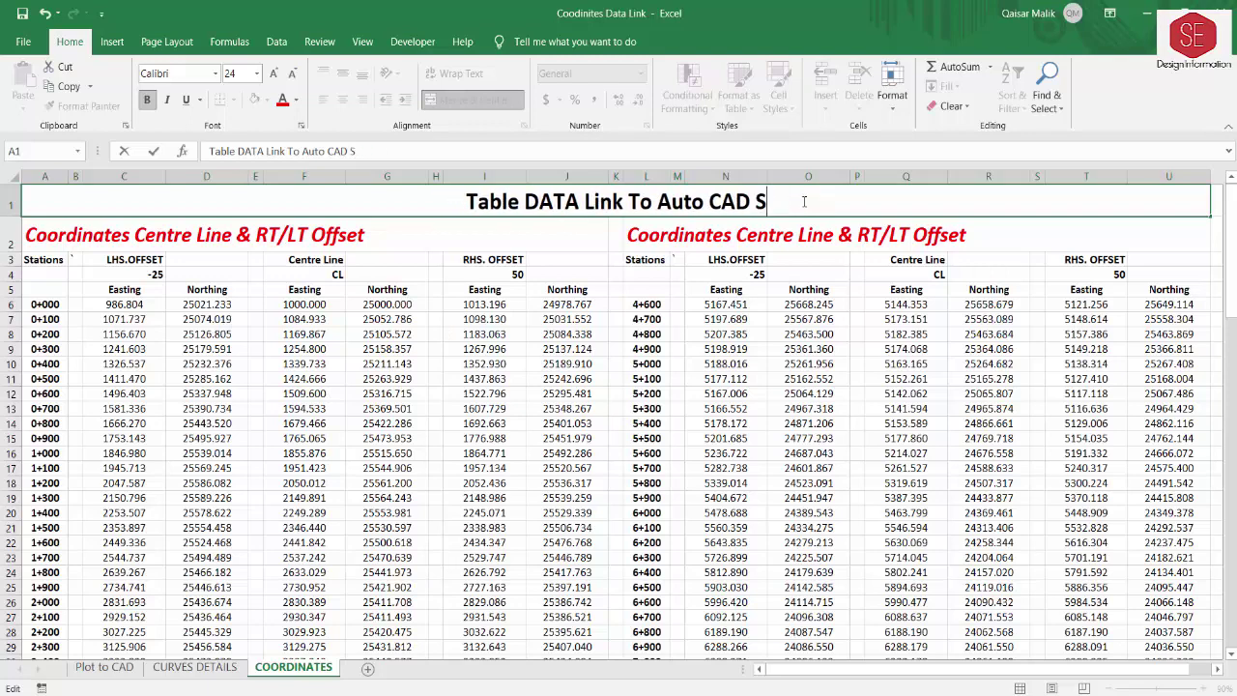
type("ubscr")
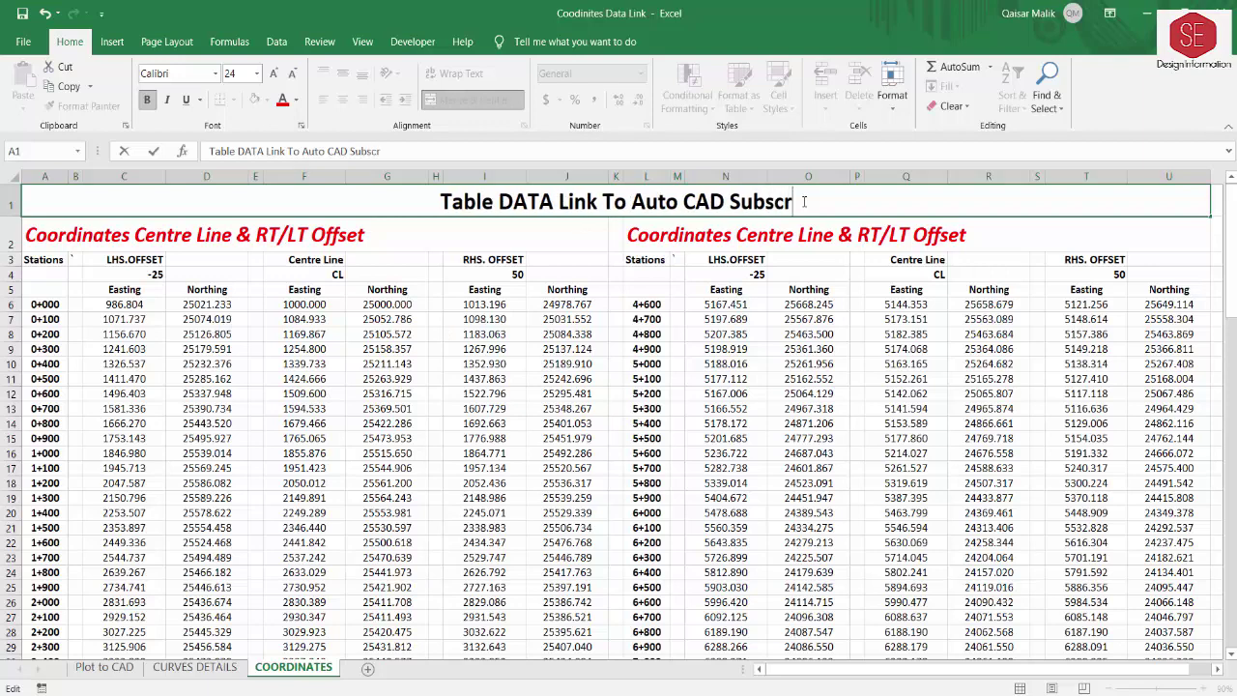
type("ibr")
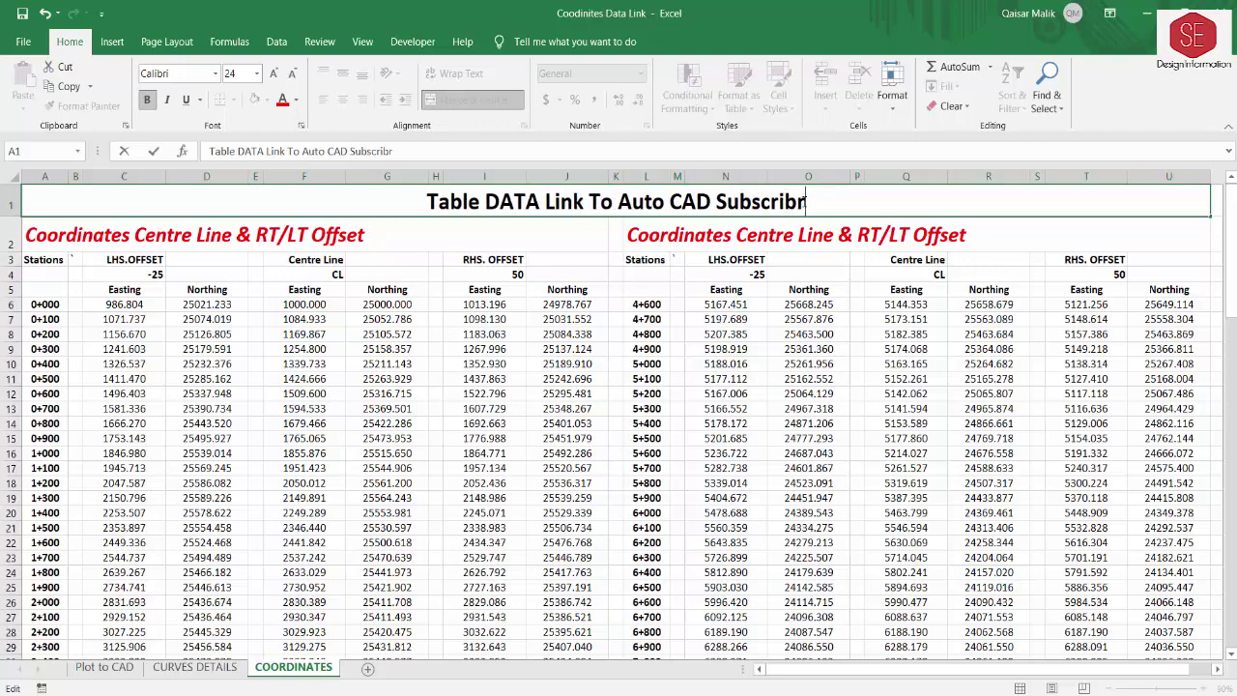
key("BackSpace")
type("e")
left_click(662, 401)
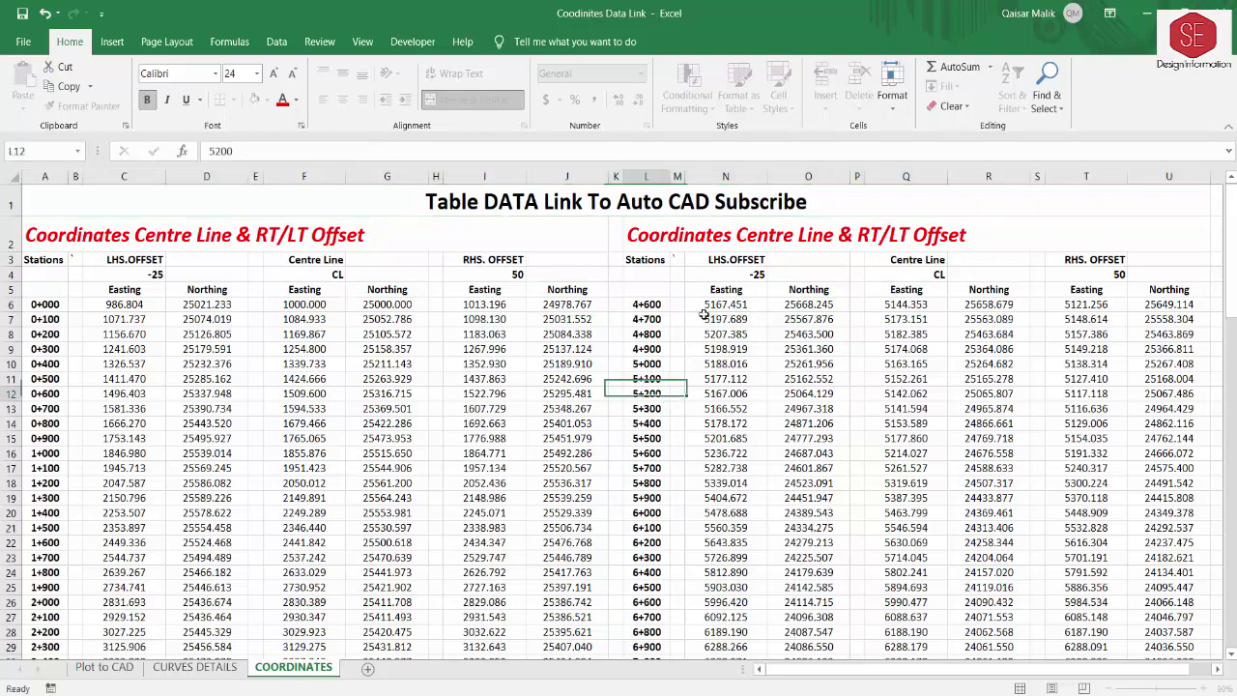
left_click(21, 16)
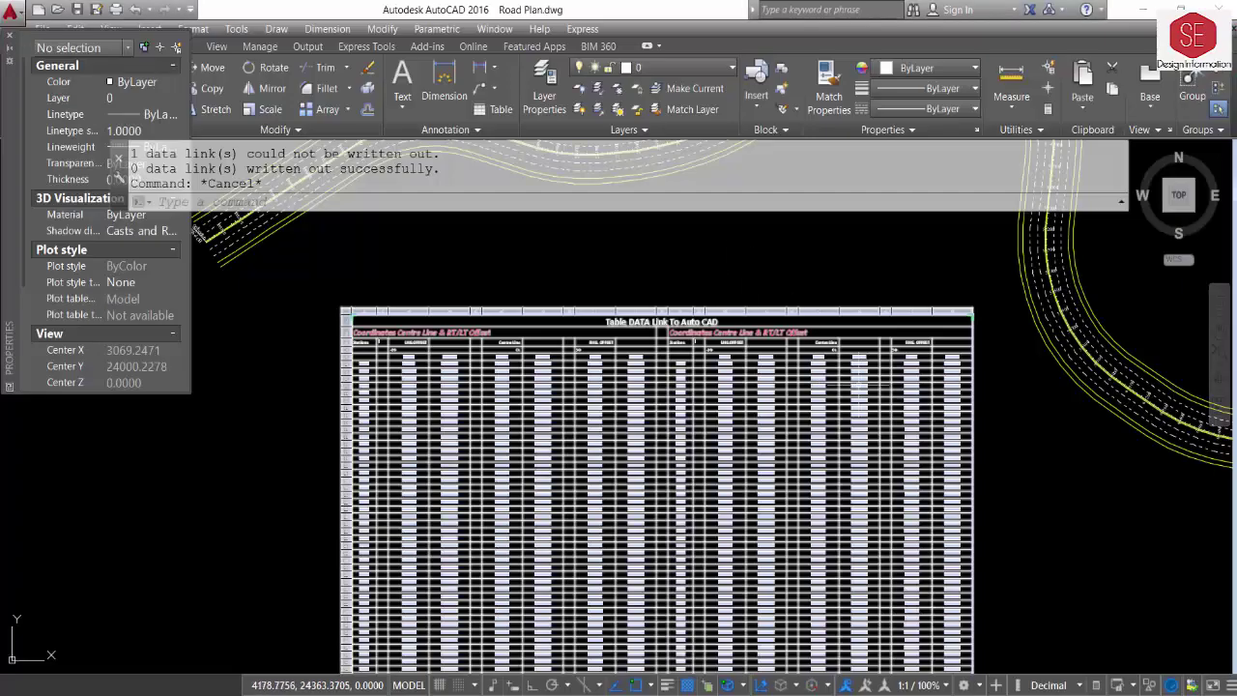
Select the coordinates table and update it from its linked Excel data.
left_click(969, 386)
left_click(837, 290)
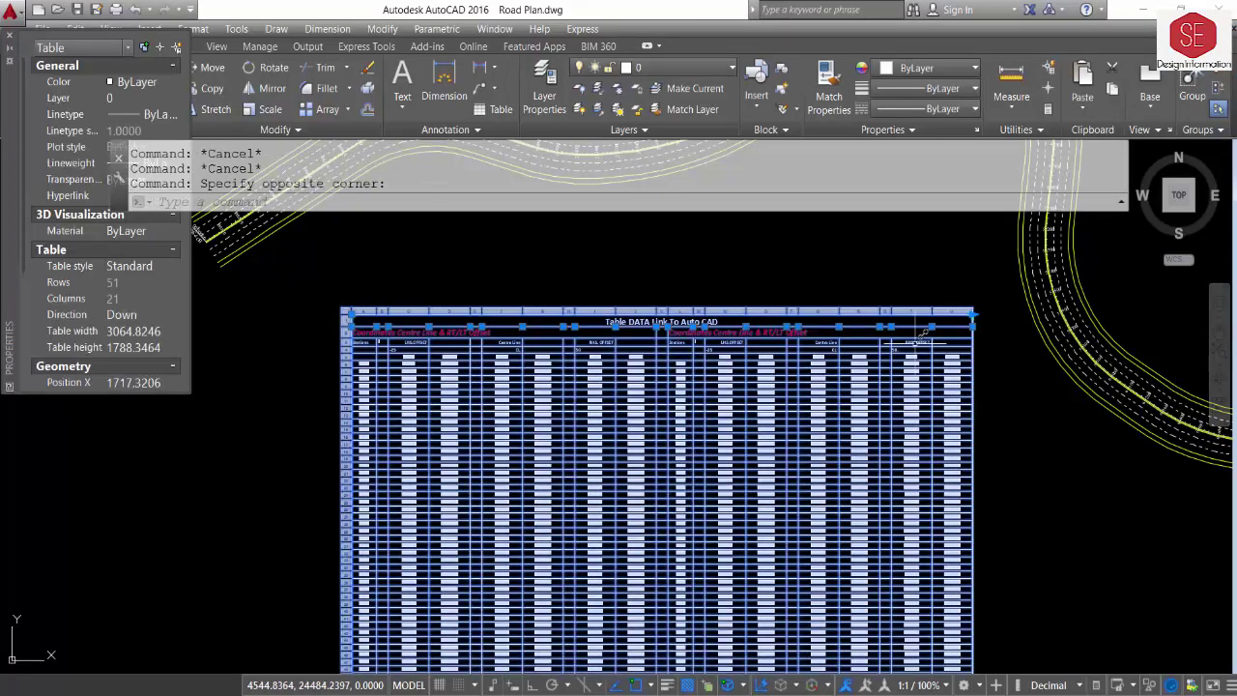
scroll(836, 290, "down", 2)
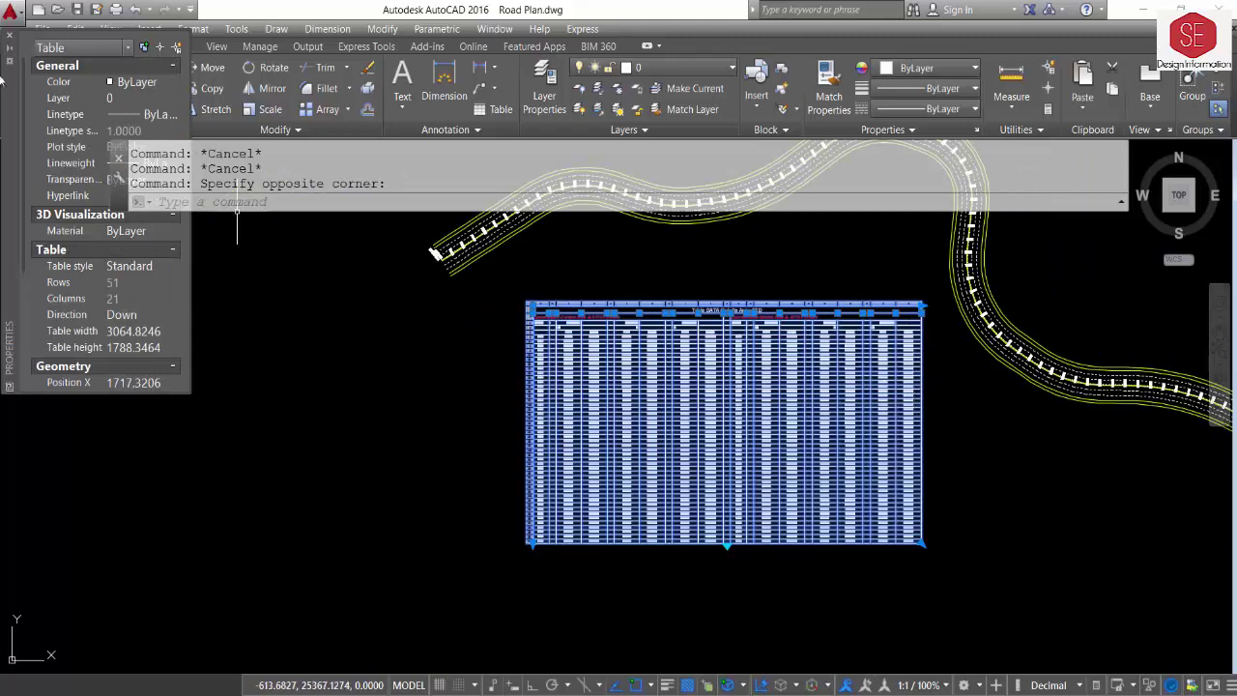
right_click(924, 396)
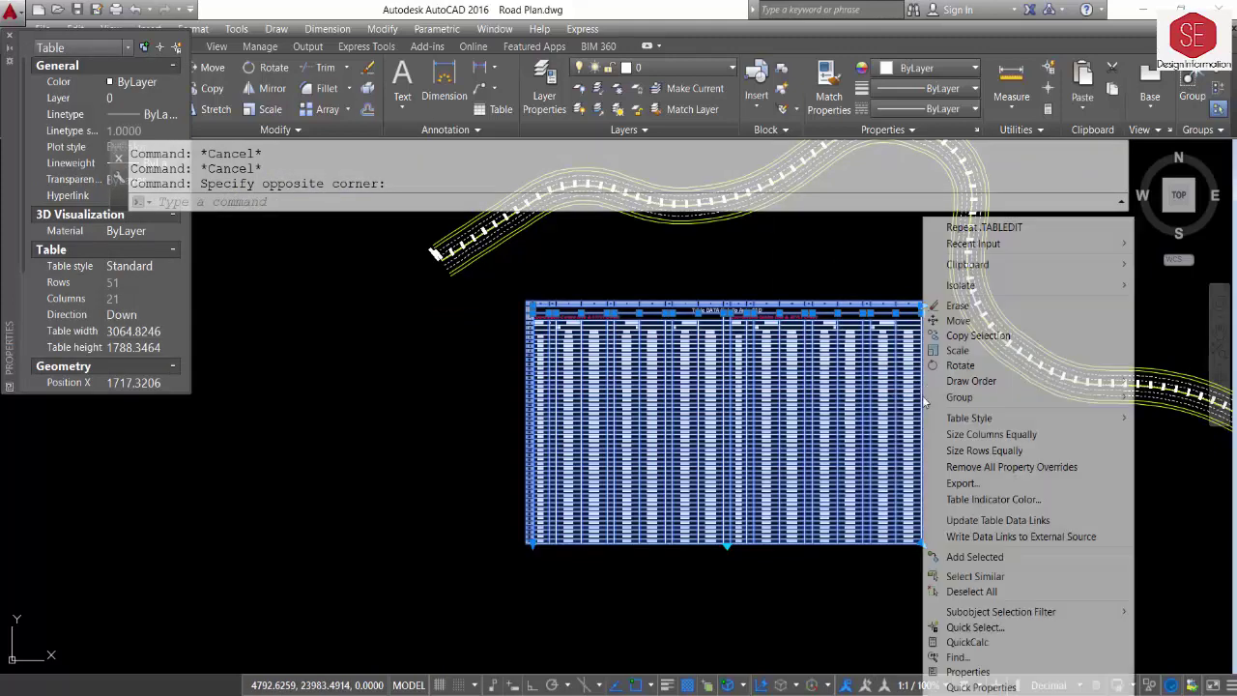
left_click(996, 522)
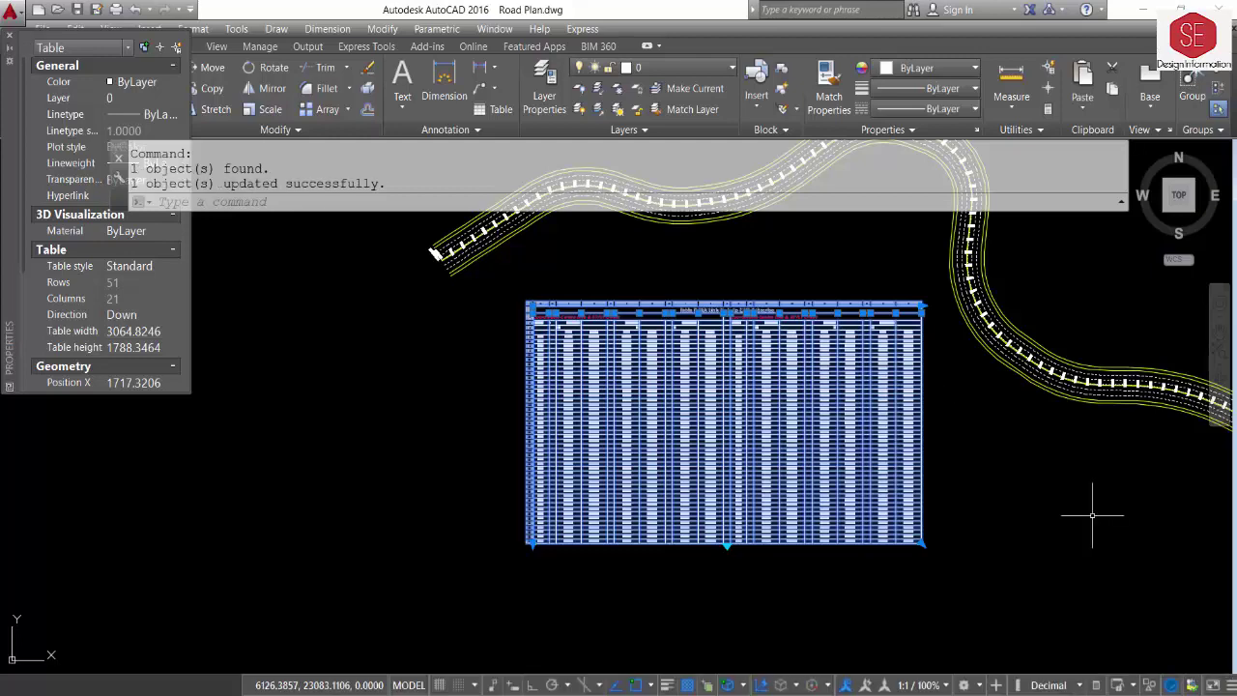
Clear the table selection and save Road Plan.dwg.
scroll(783, 309, "up", 4)
key("Escape")
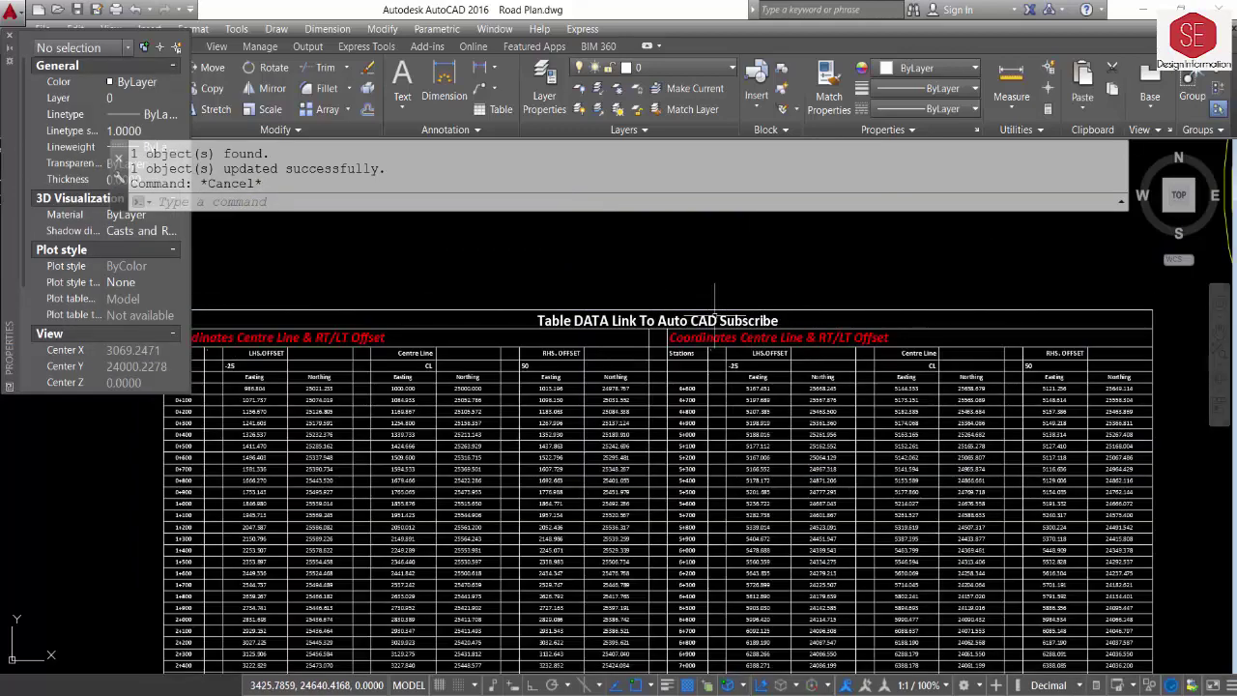
left_click(656, 309)
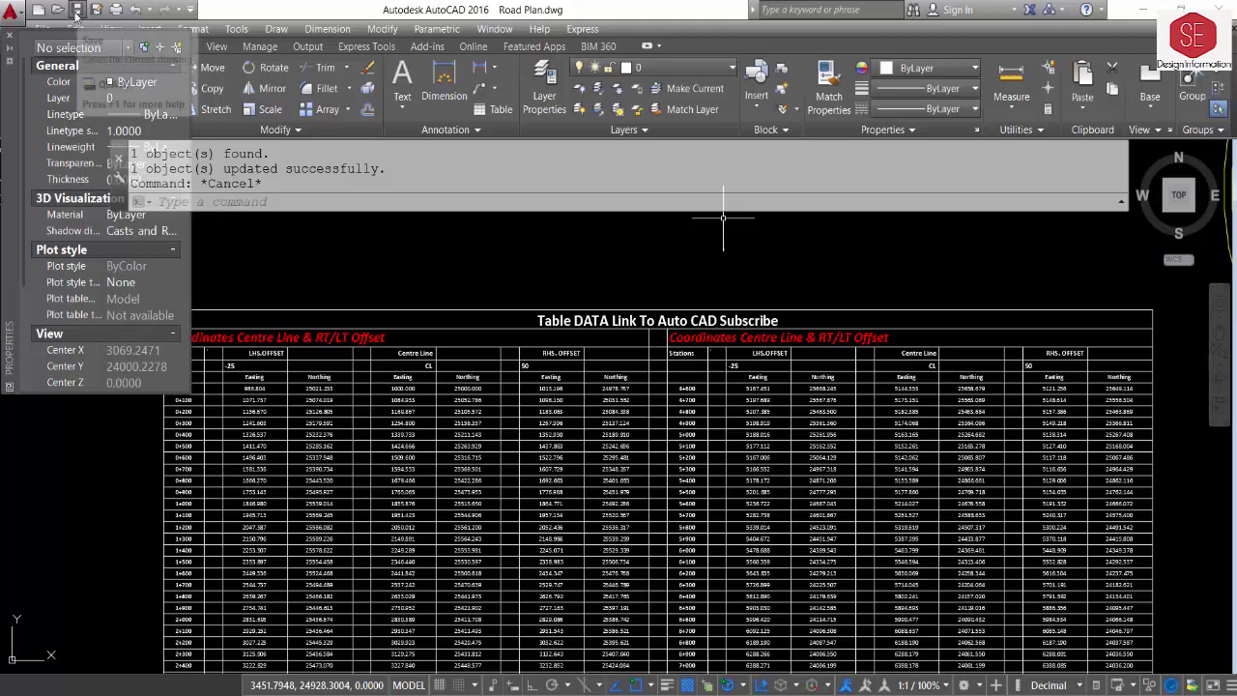
left_click(76, 9)
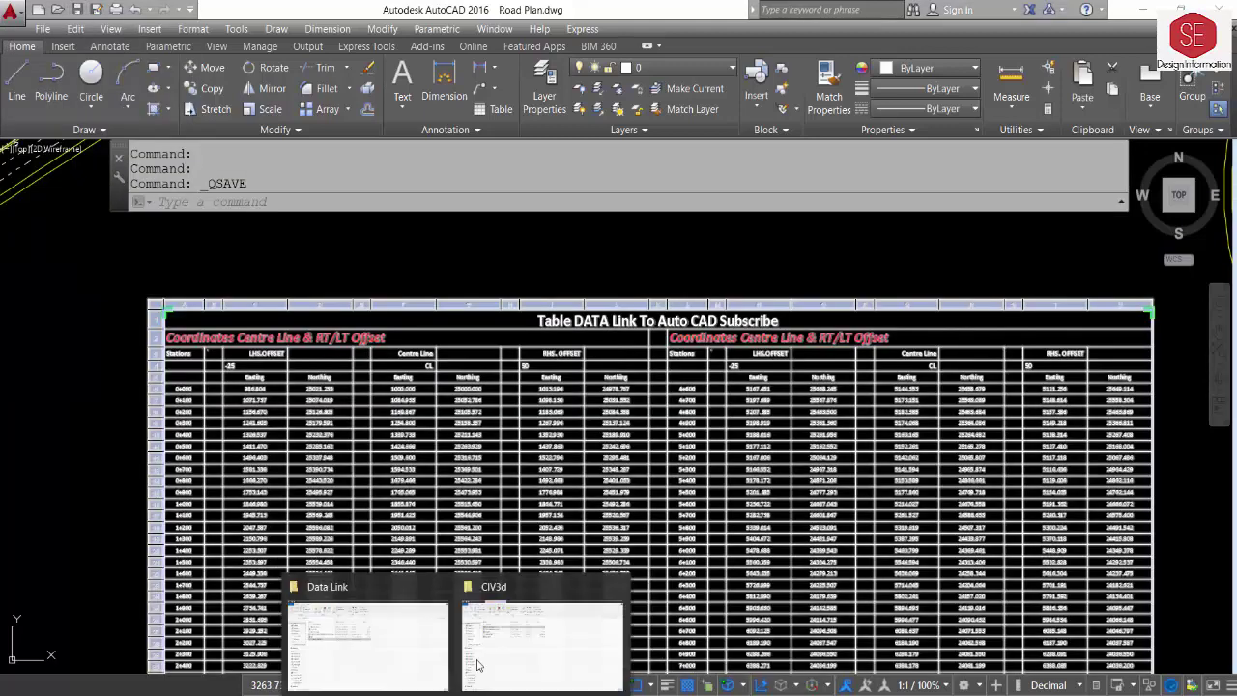
Open Coodinites Data Link.xlsx, check cell D4 on the COORDINATES sheet, then return to AutoCAD.
left_click(329, 628)
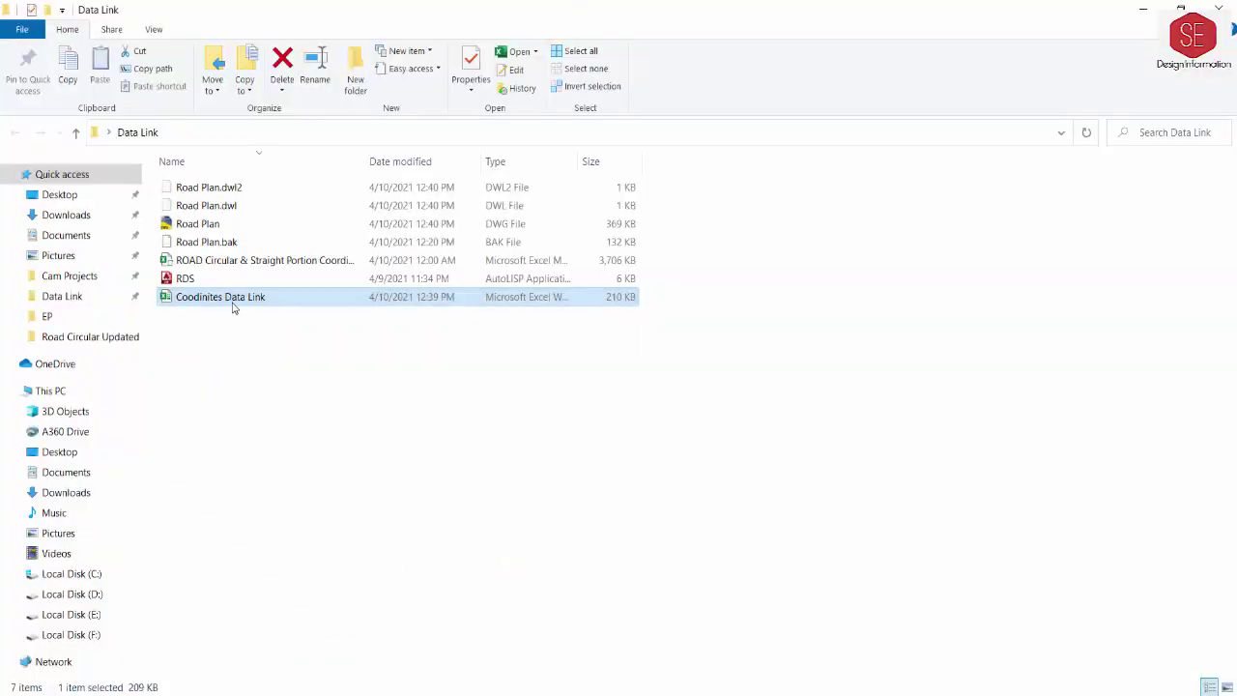
double_click(233, 302)
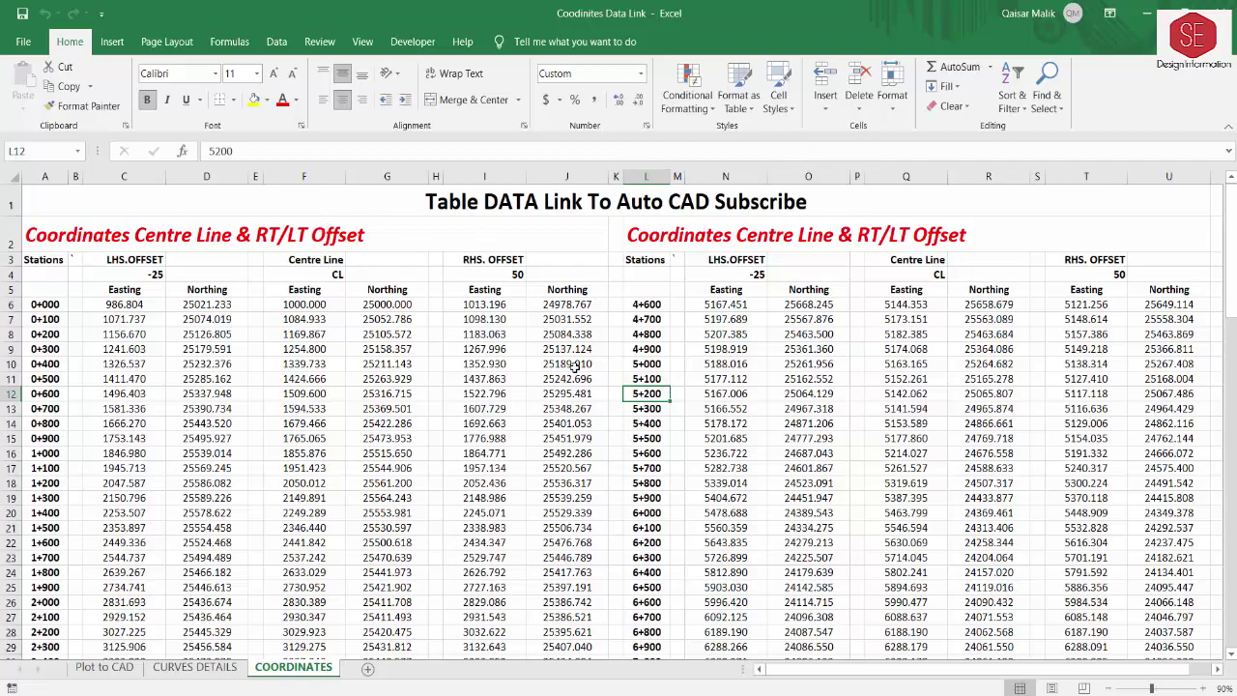
scroll(657, 303, "down", 2)
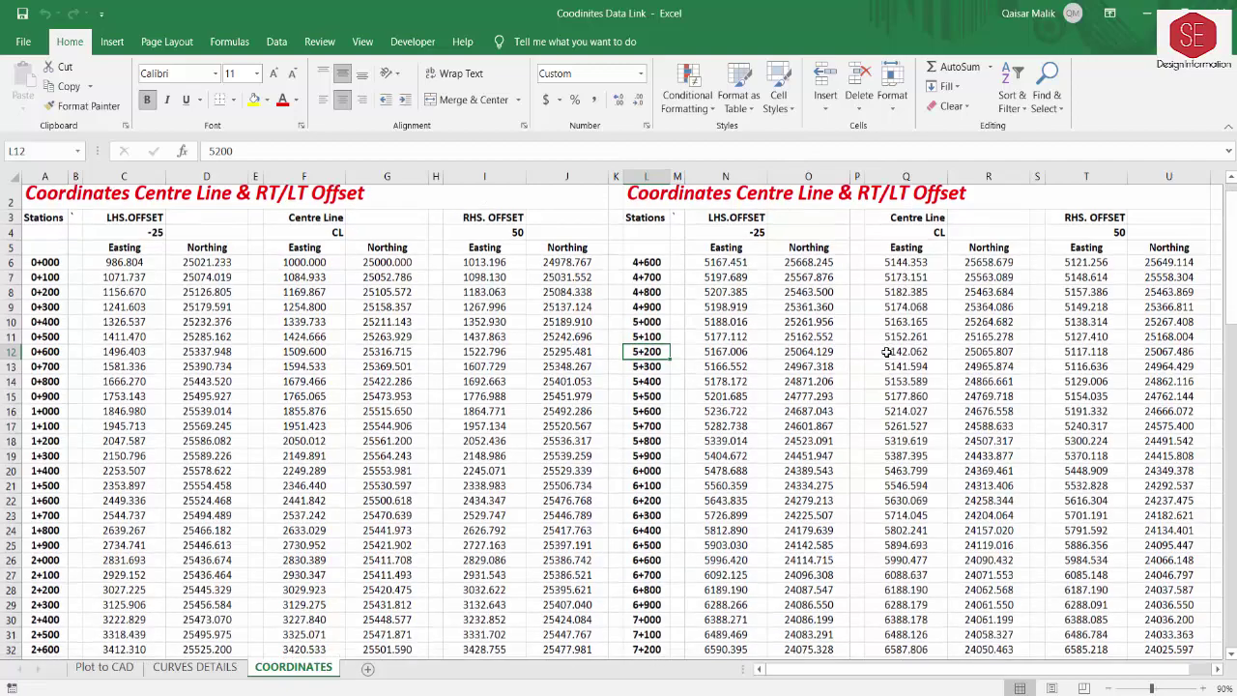
scroll(643, 319, "up", 2)
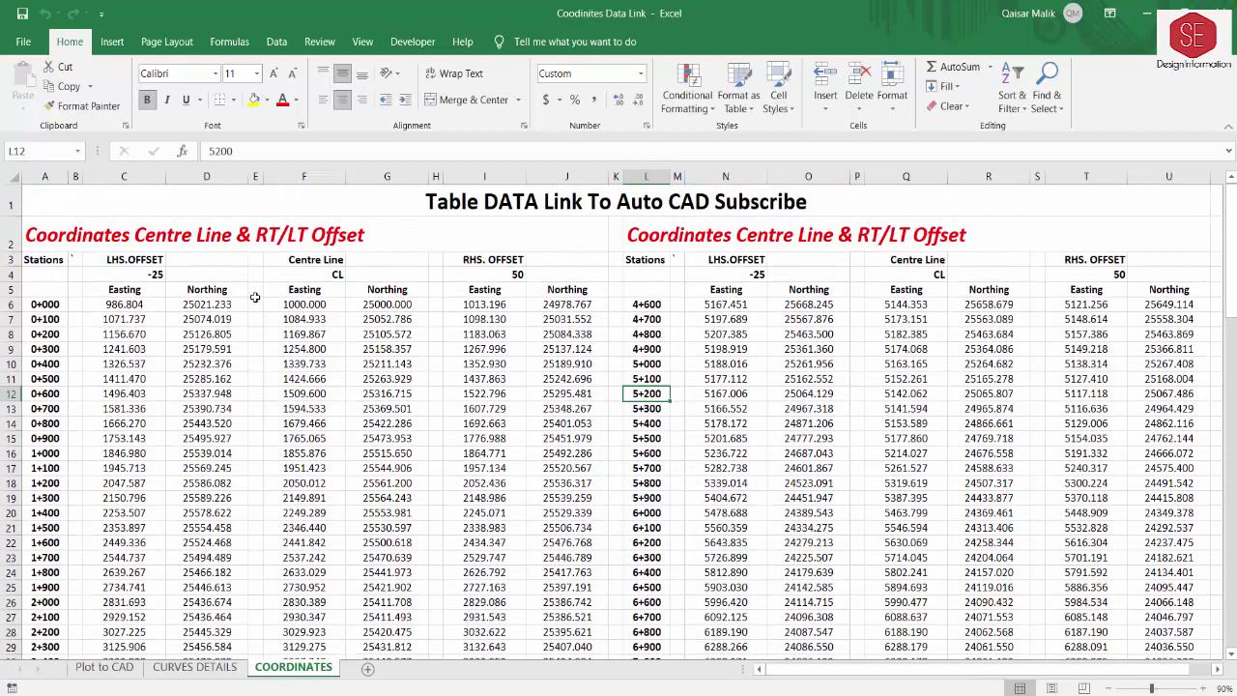
left_click(228, 274)
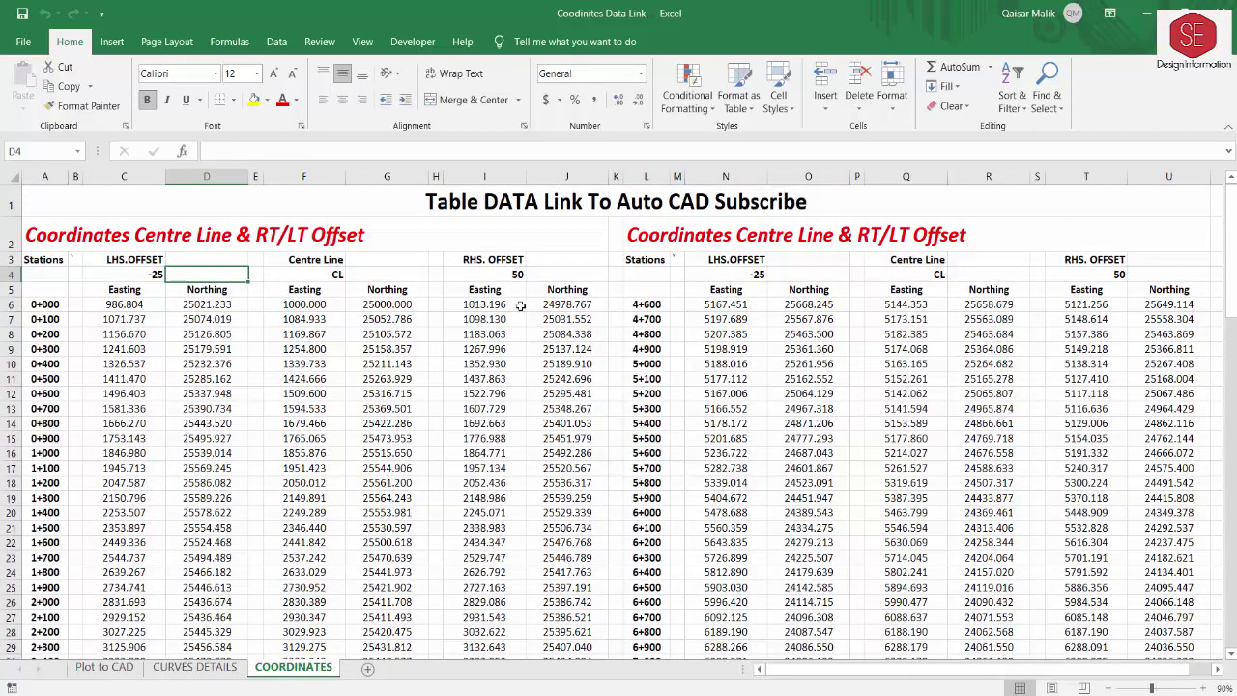
key("alt+Tab")
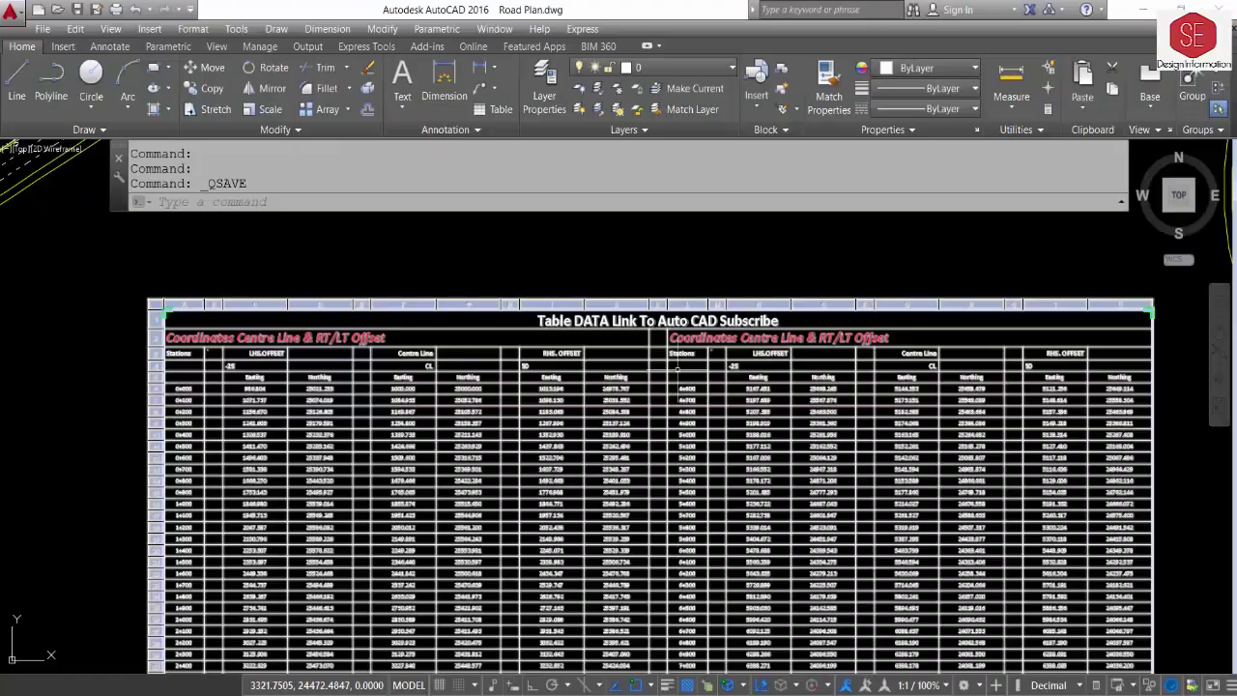
Zoom out and draw a rectangular border around the road and both tables.
scroll(713, 621, "down", 2)
scroll(807, 357, "down", 2)
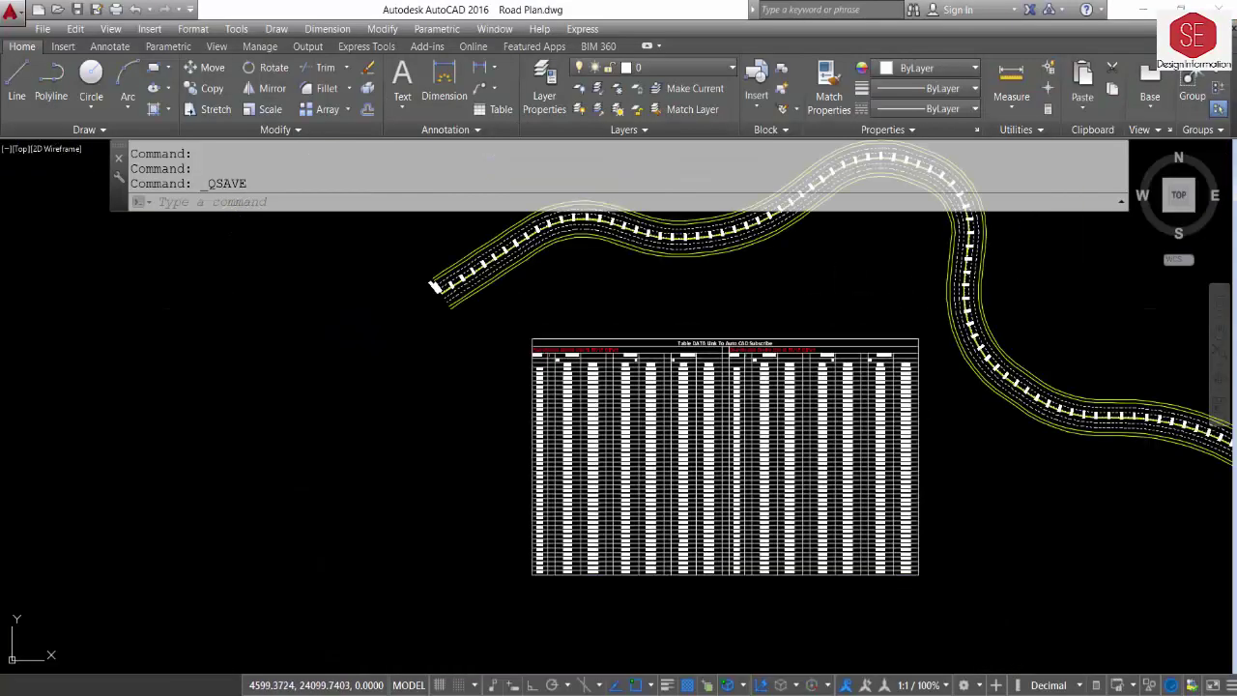
scroll(691, 374, "down", 4)
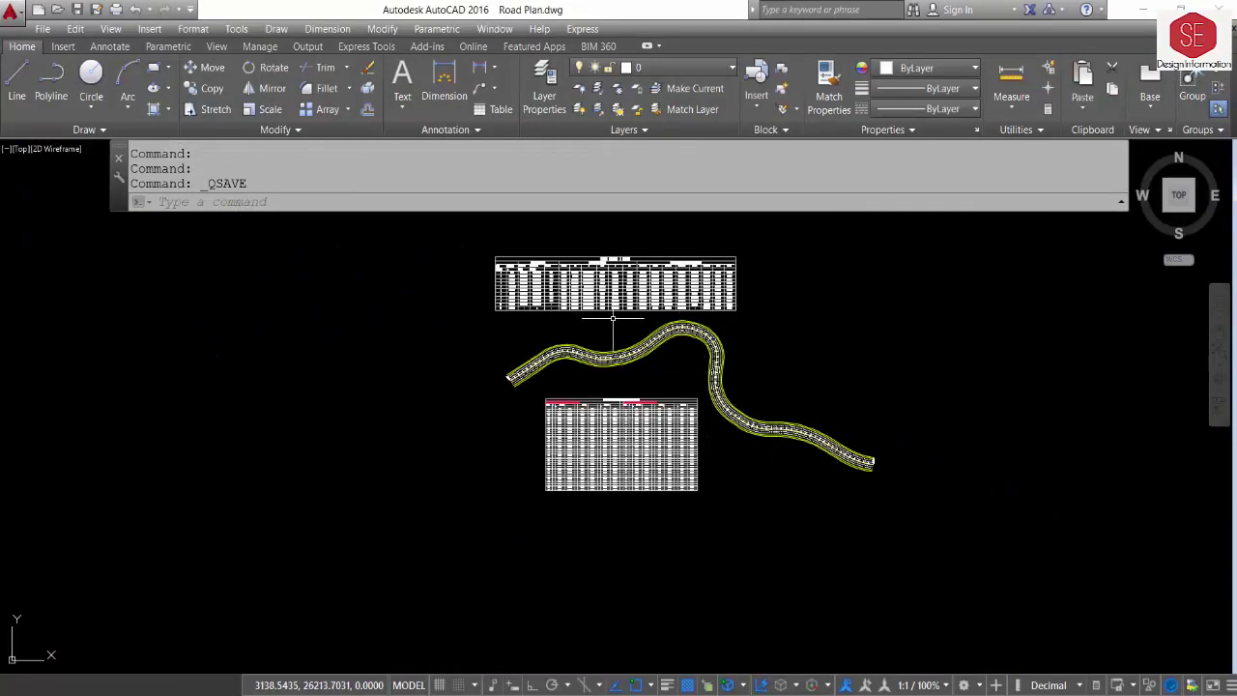
type("rec")
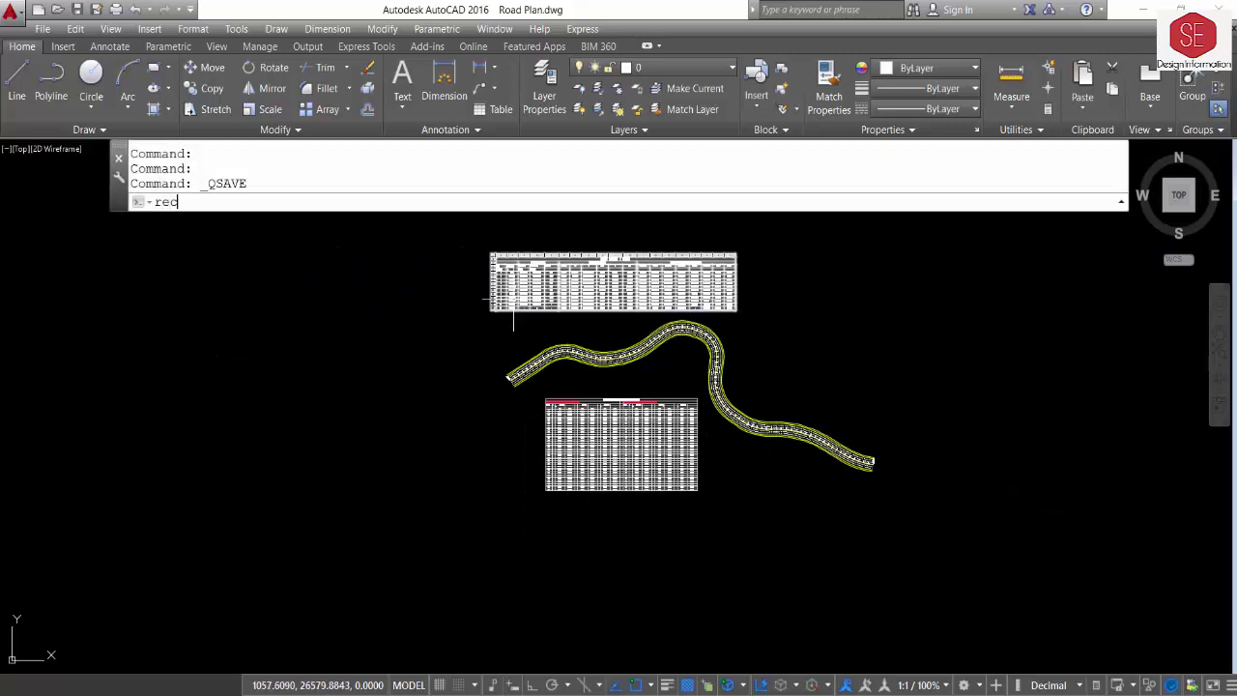
key("Return")
left_click(450, 234)
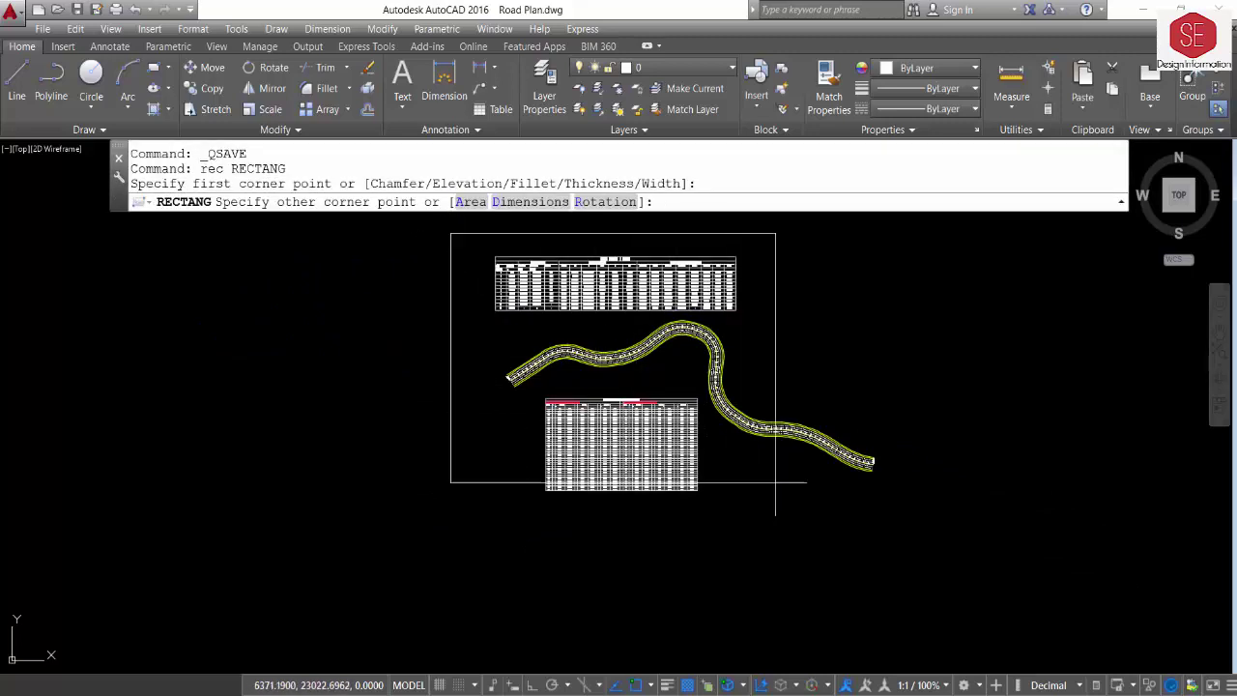
left_click(905, 513)
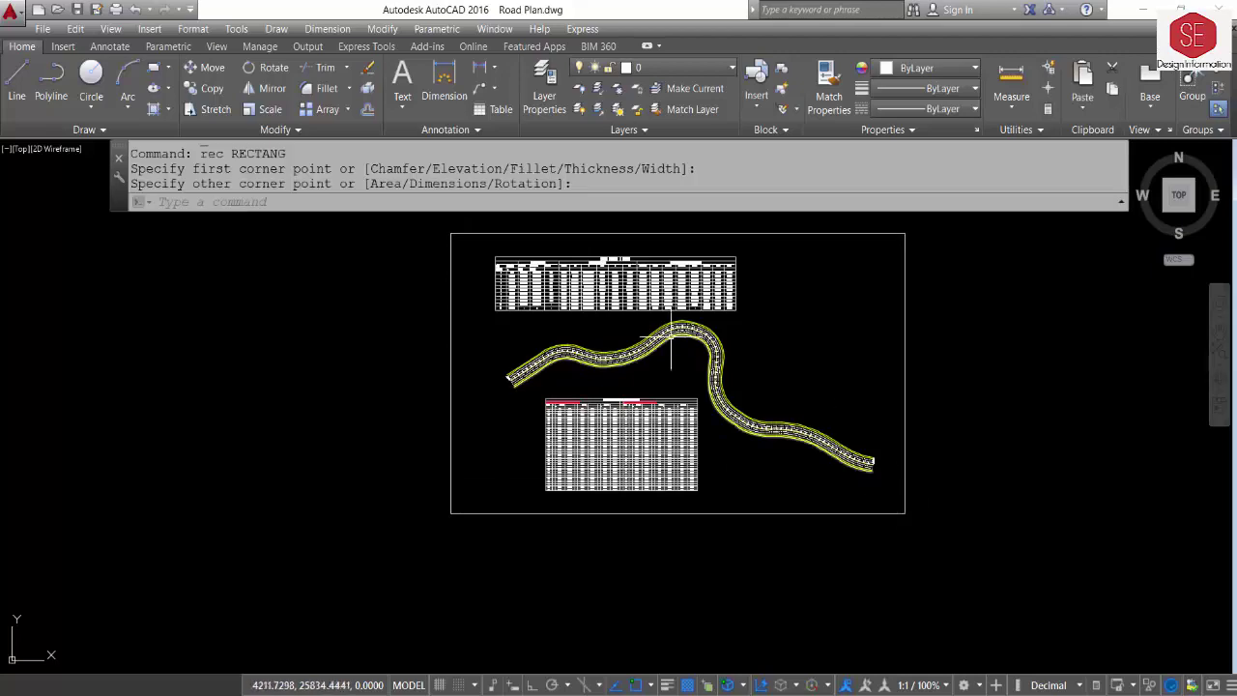
Shift the view, cancel the stray selection, and bring up the Plot - Model dialog.
middle_click_drag(671, 339, 657, 386)
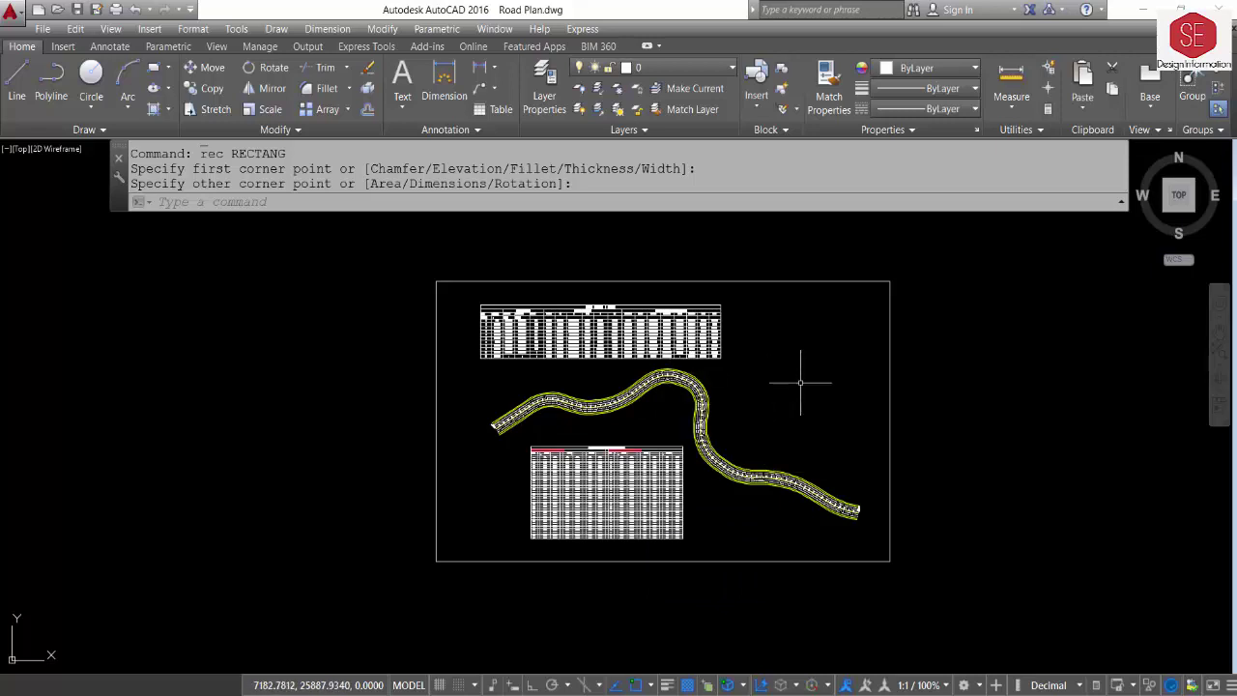
left_click(964, 490)
key("Escape")
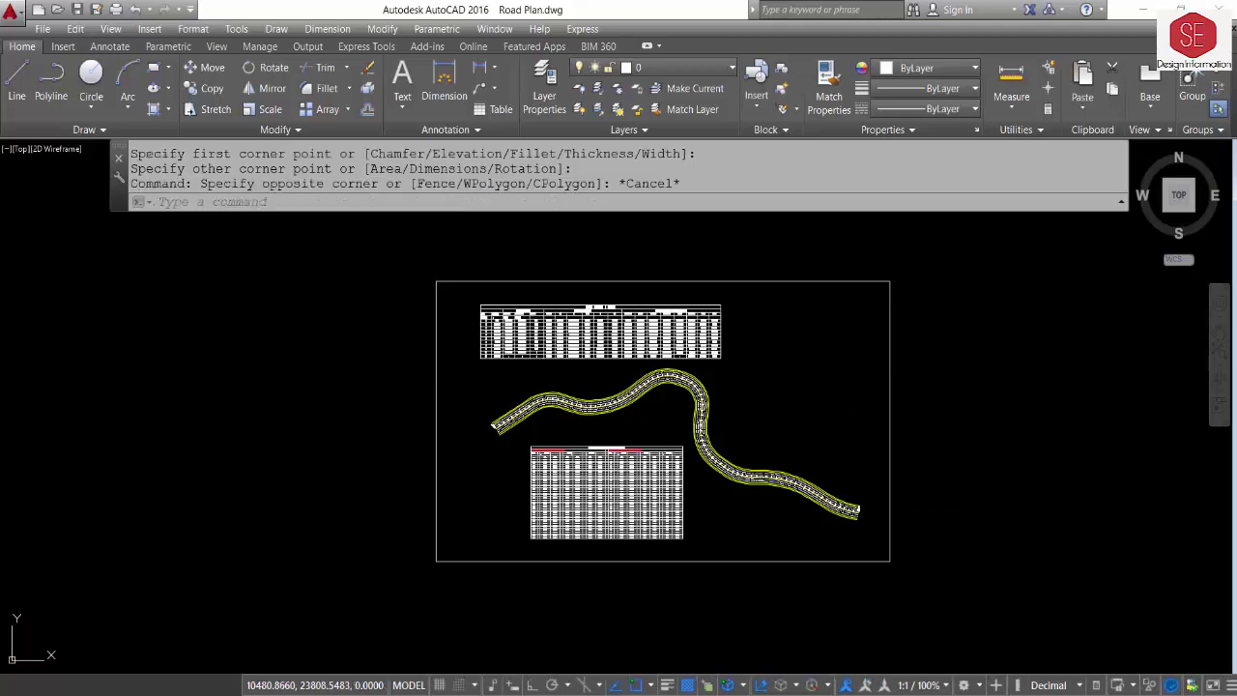
key("ctrl+p")
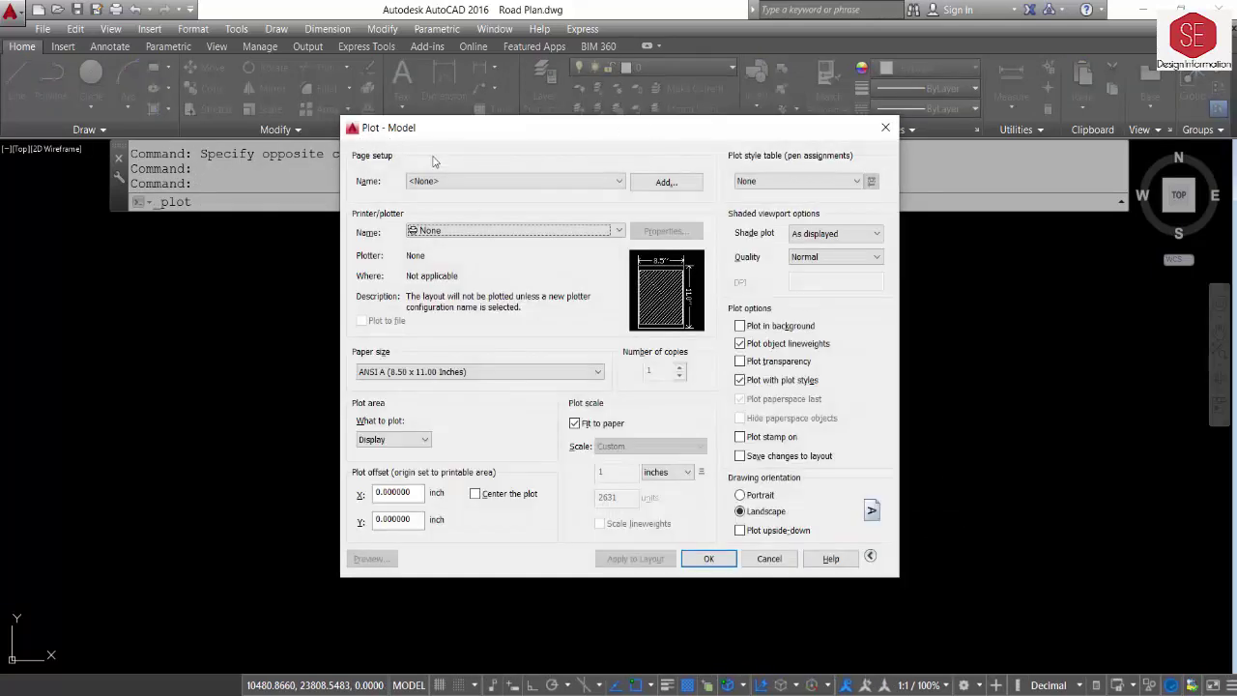
Apply the <Previous plot> page setup and set the paper size to A4.
left_click(440, 180)
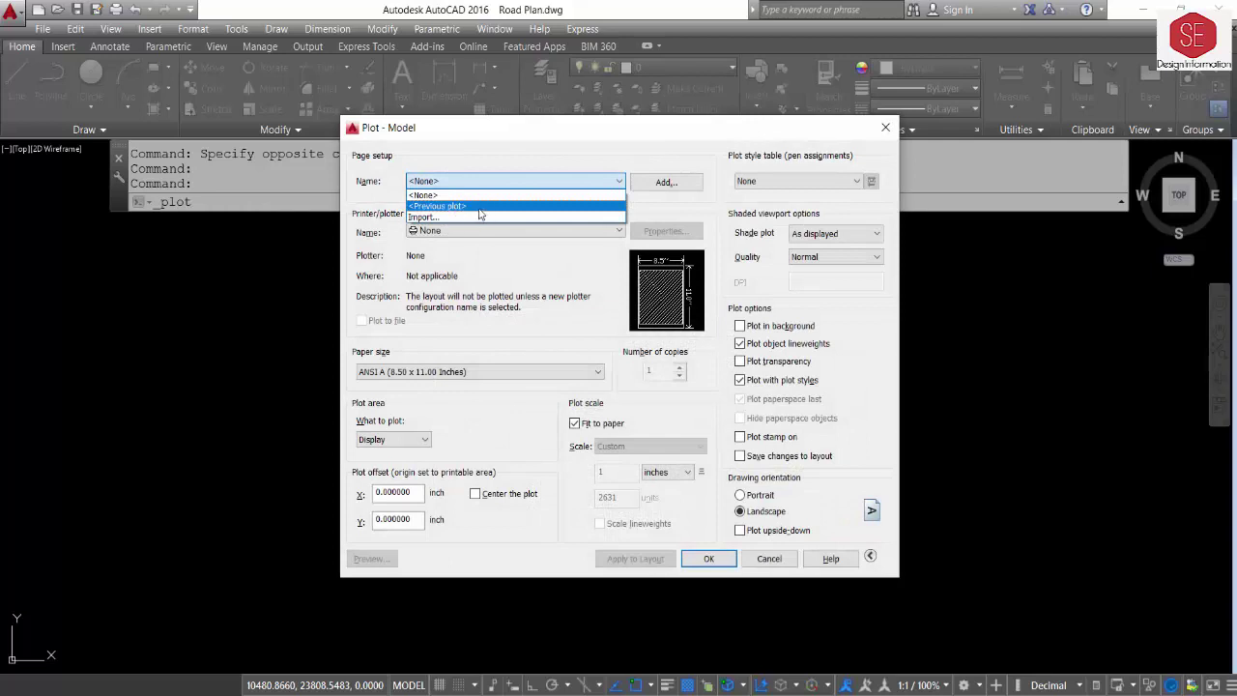
left_click(475, 206)
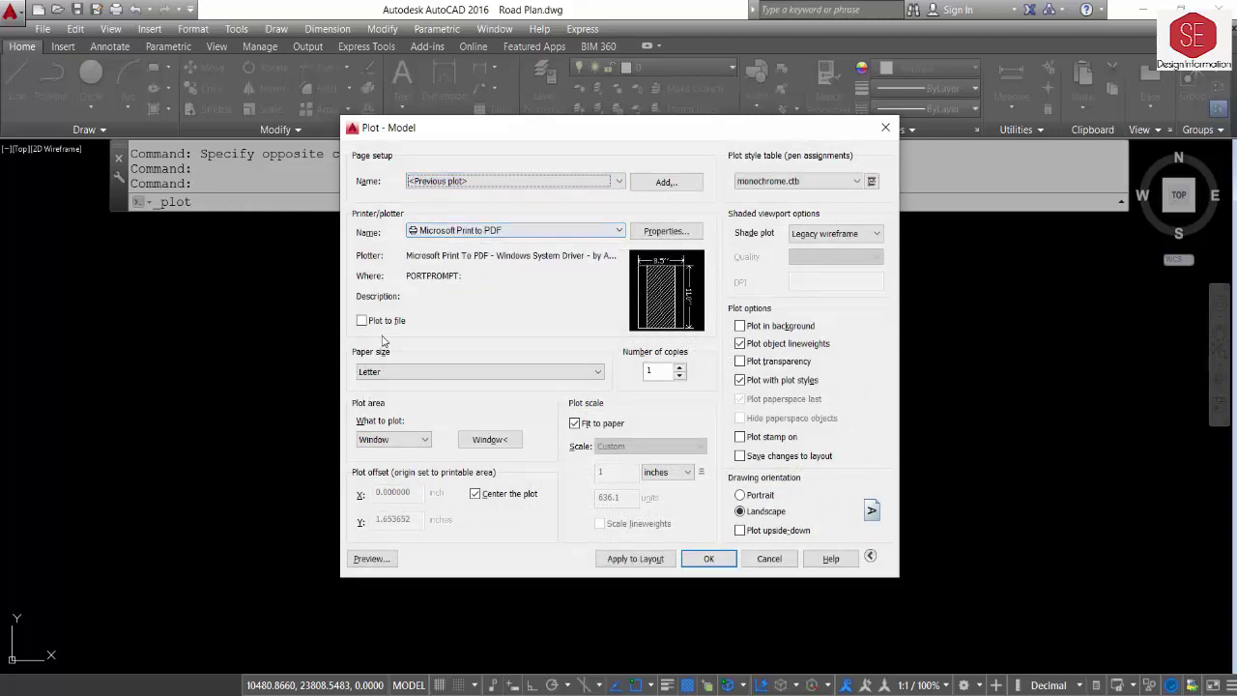
left_click(377, 372)
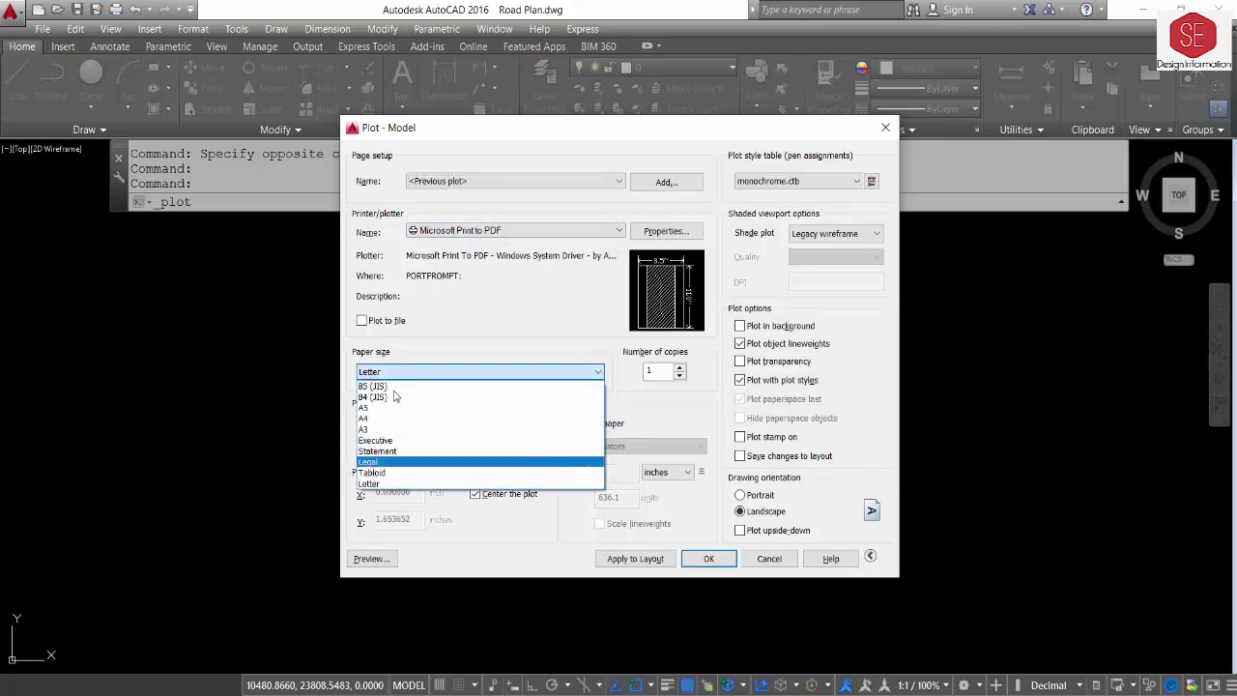
left_click(396, 418)
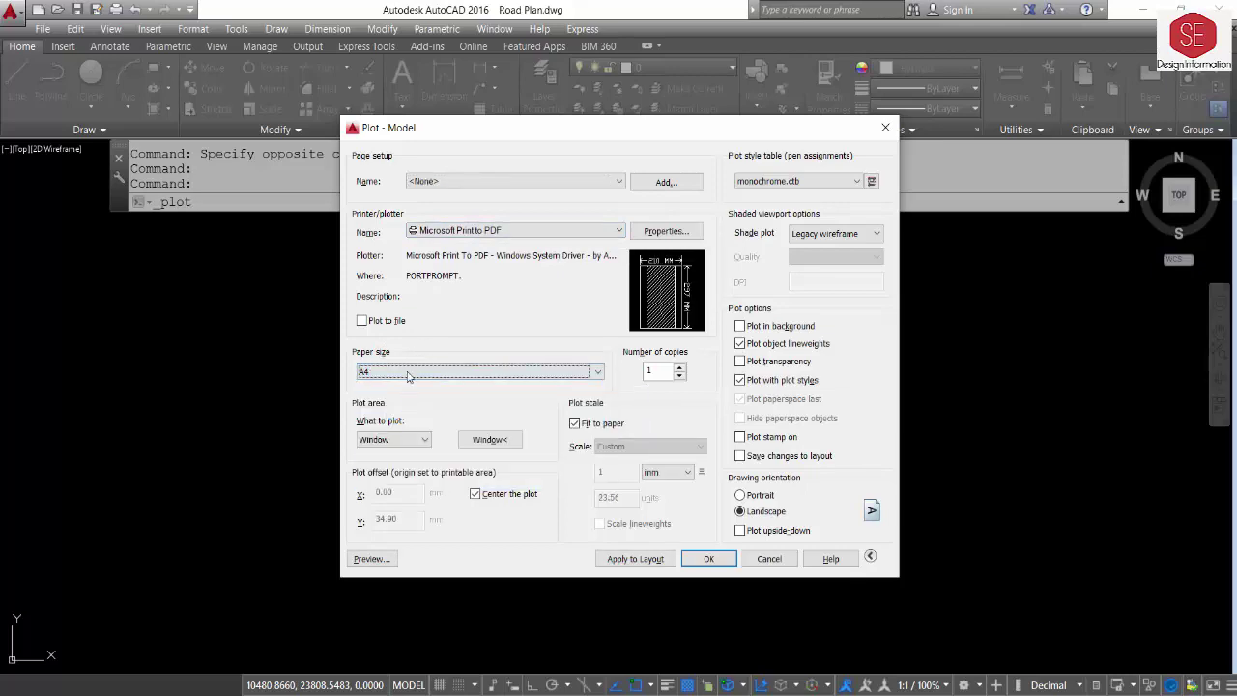
Window the plot area to the border corners and preview the sheet.
left_click(491, 440)
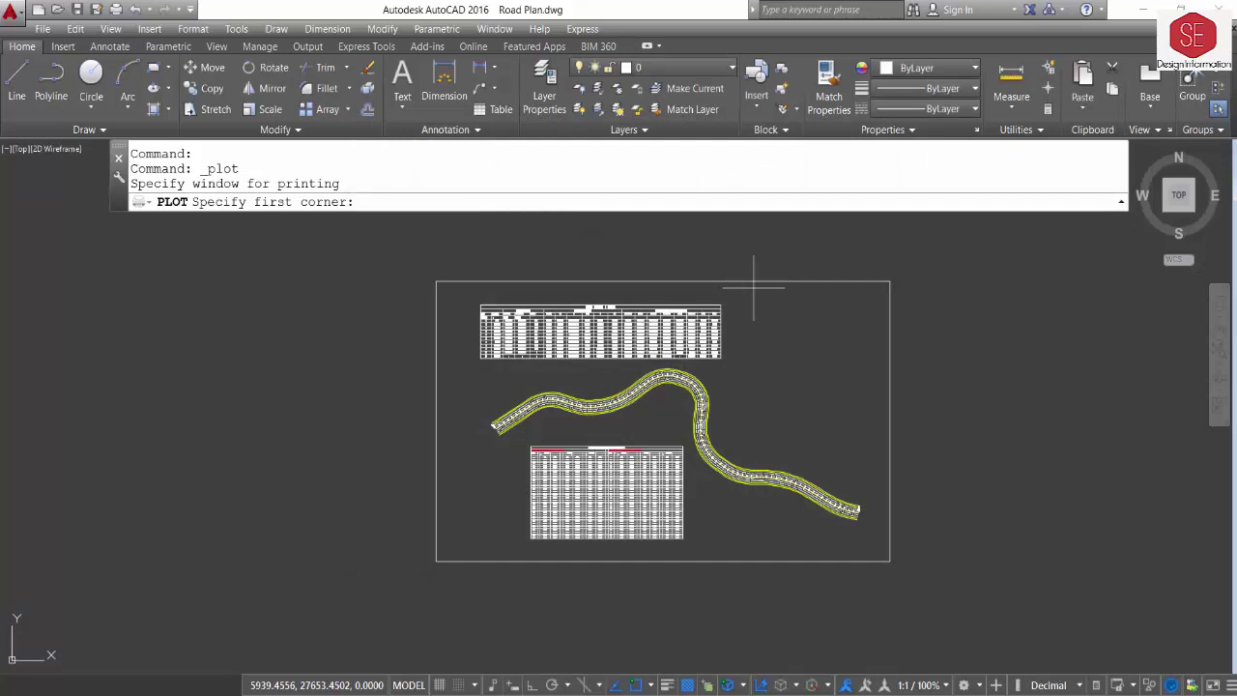
left_click(890, 282)
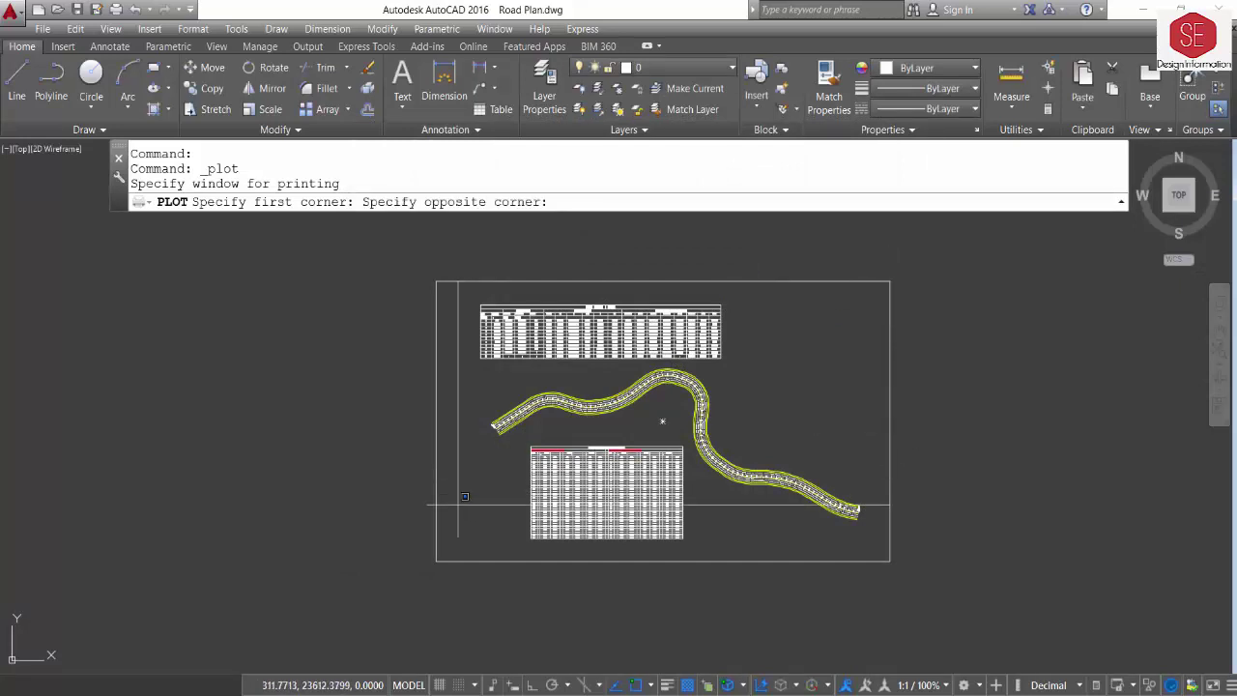
left_click(436, 561)
left_click(371, 559)
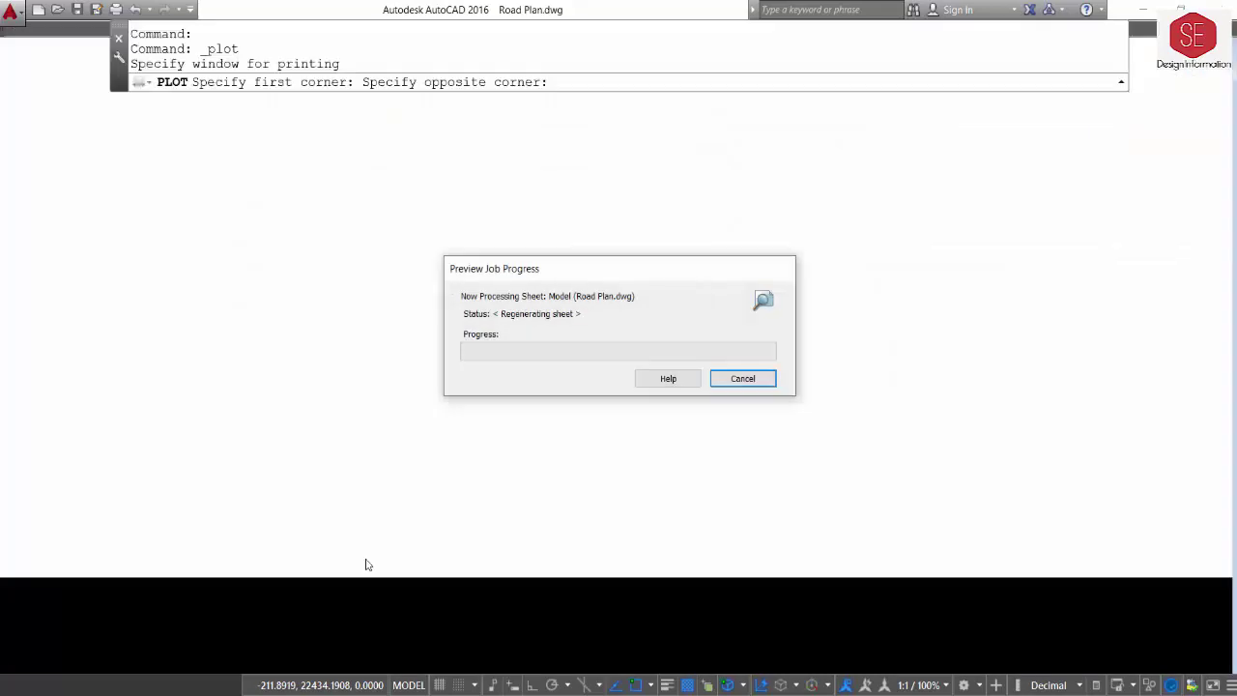
Zoom and pan the plot preview to view the whole sheet.
scroll(564, 306, "up", 2)
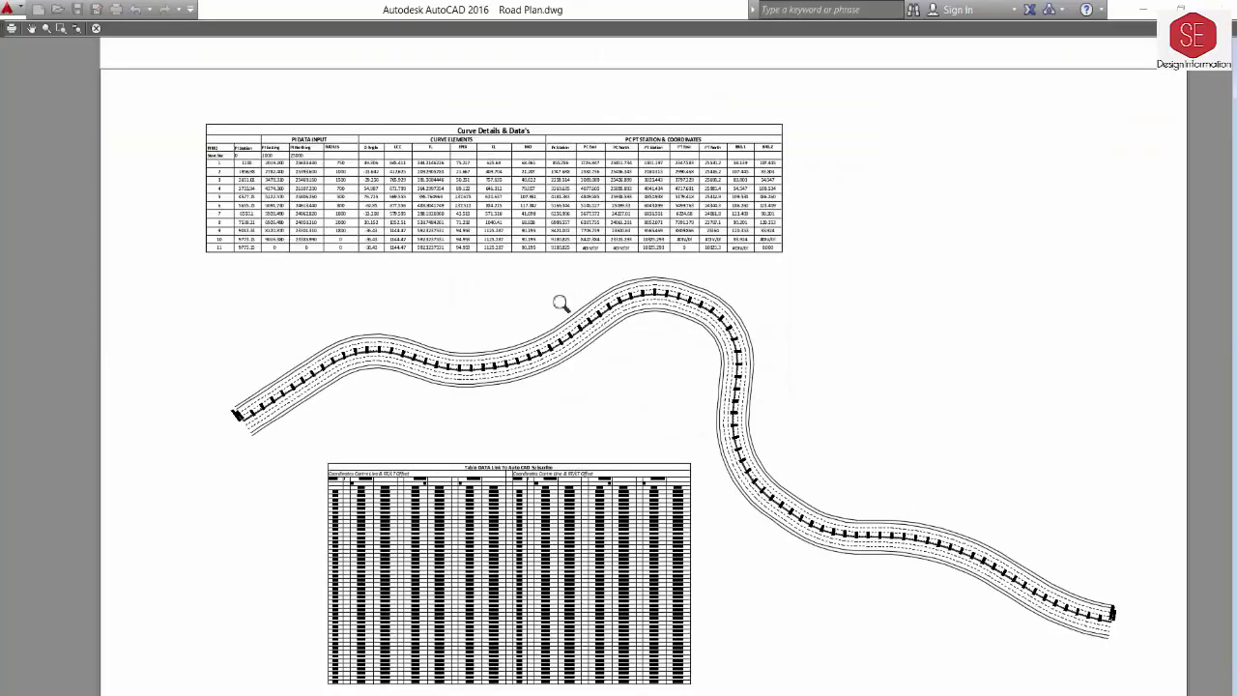
scroll(558, 298, "up", 2)
scroll(603, 149, "up", 3)
scroll(573, 310, "down", 3)
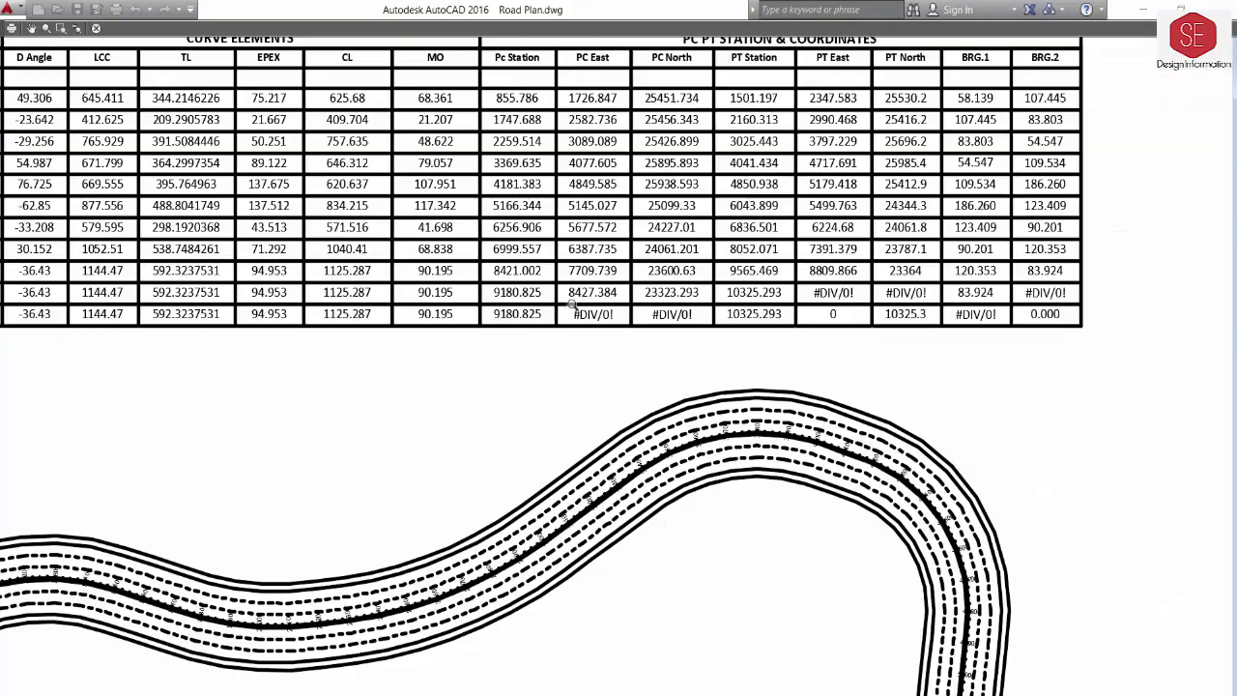
scroll(575, 308, "down", 2)
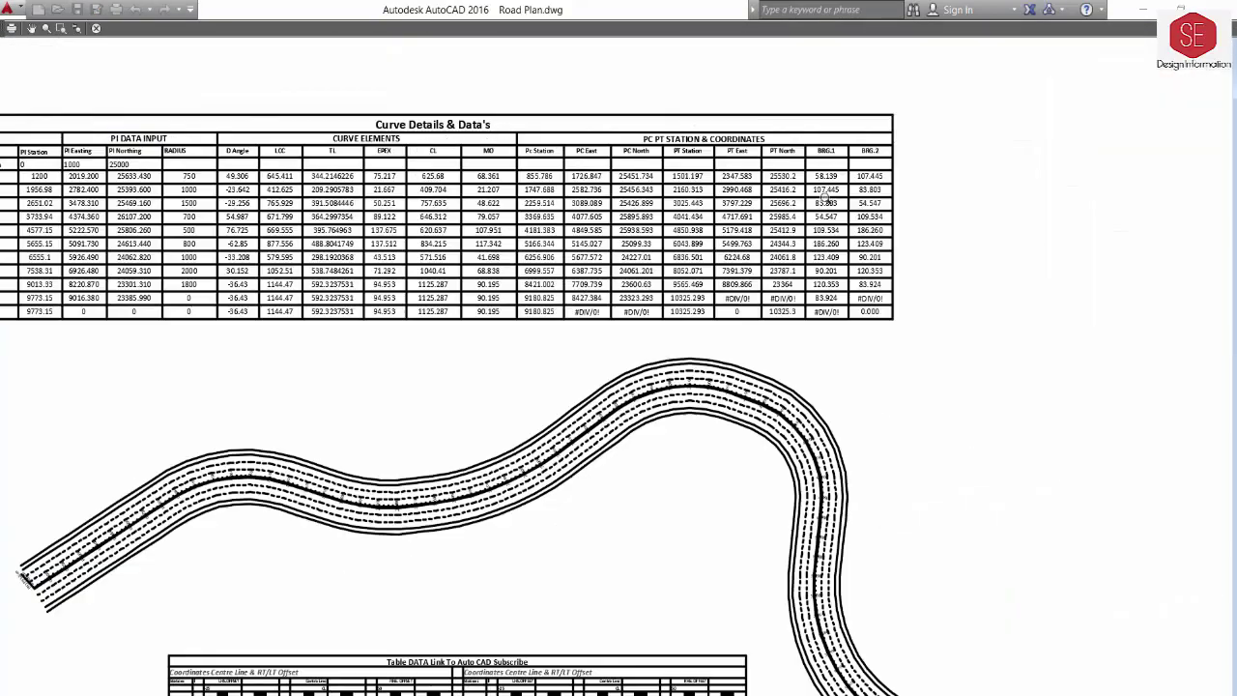
scroll(824, 198, "up", 1)
scroll(754, 249, "down", 5)
scroll(715, 410, "up", 5)
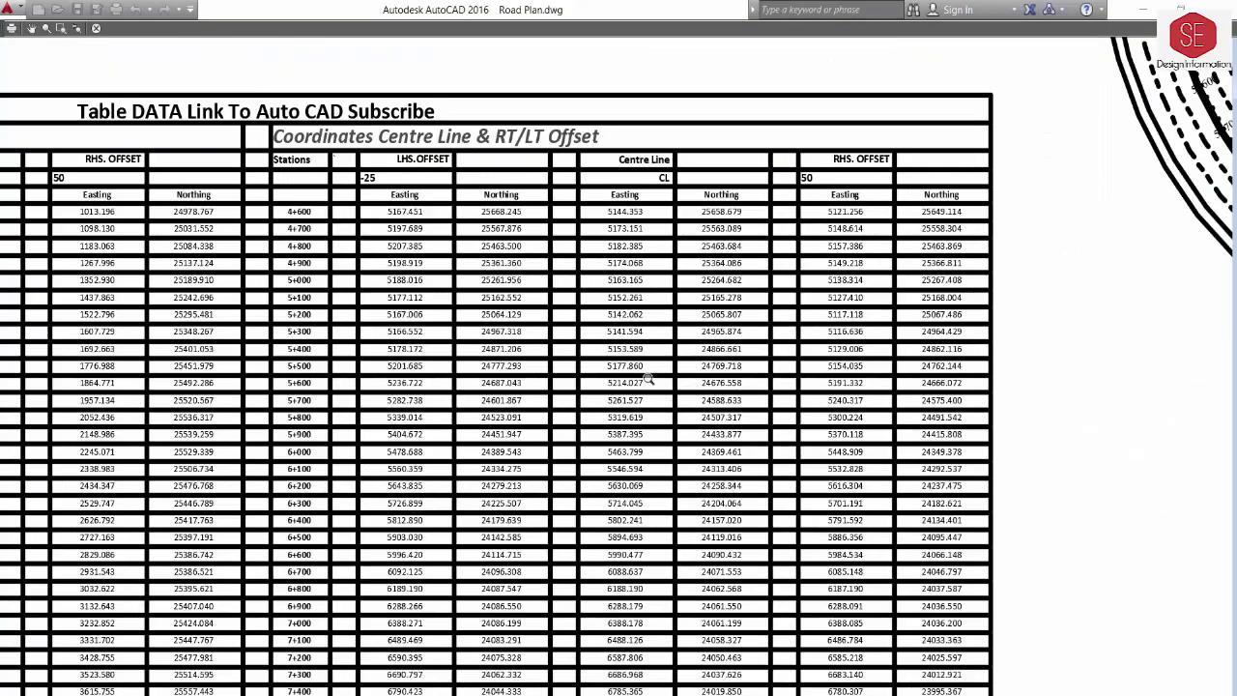
scroll(638, 263, "down", 4)
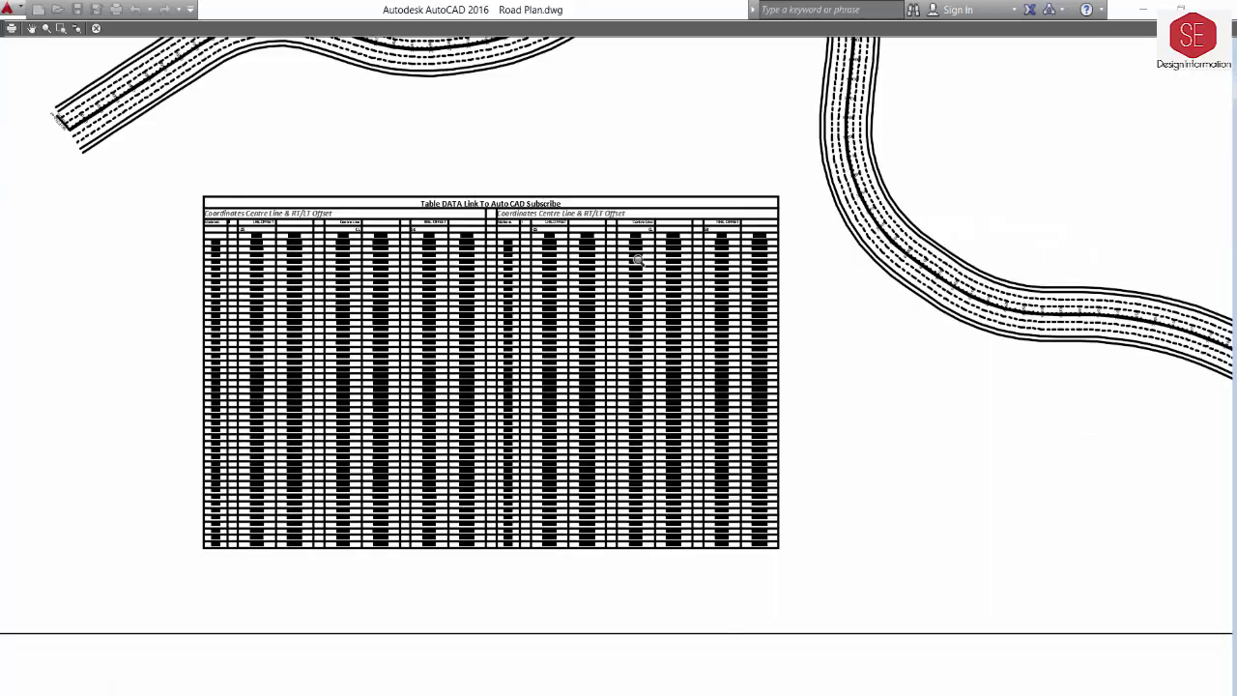
scroll(810, 247, "down", 2)
middle_click_drag(727, 272, 724, 325)
scroll(754, 291, "up", 2)
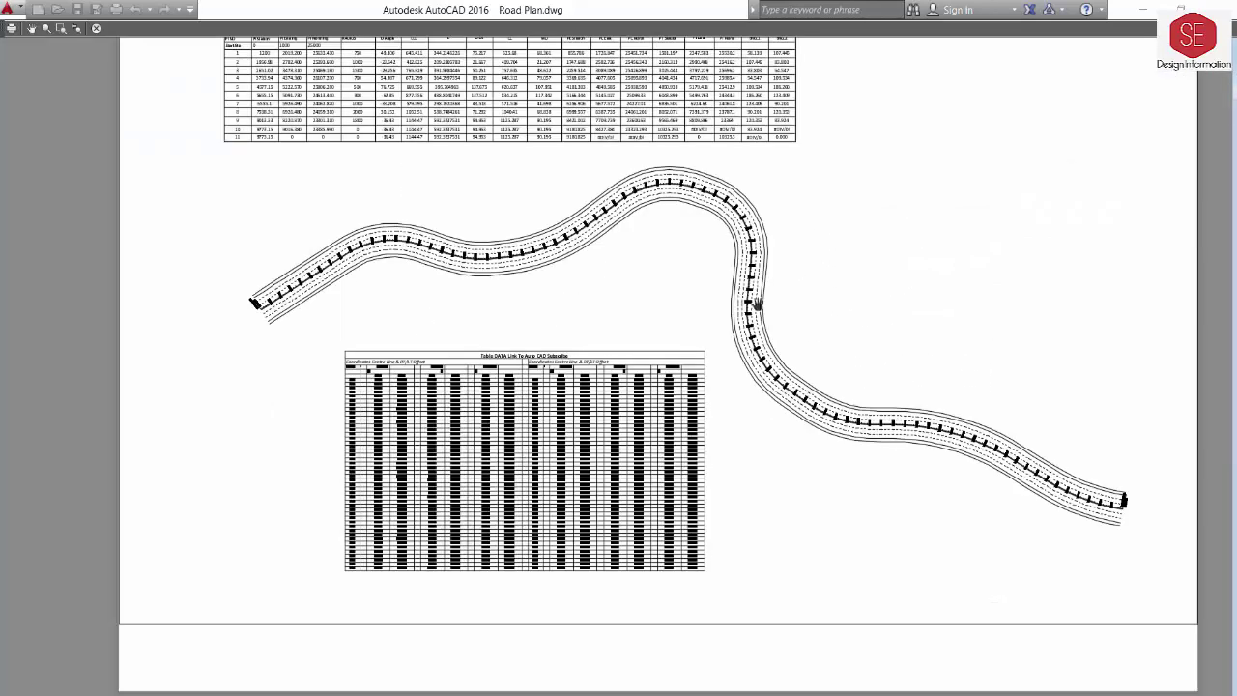
Plot from the preview to a PDF named My Data PDF in the Data Link folder.
right_click(814, 260)
left_click(848, 288)
type("My Data P")
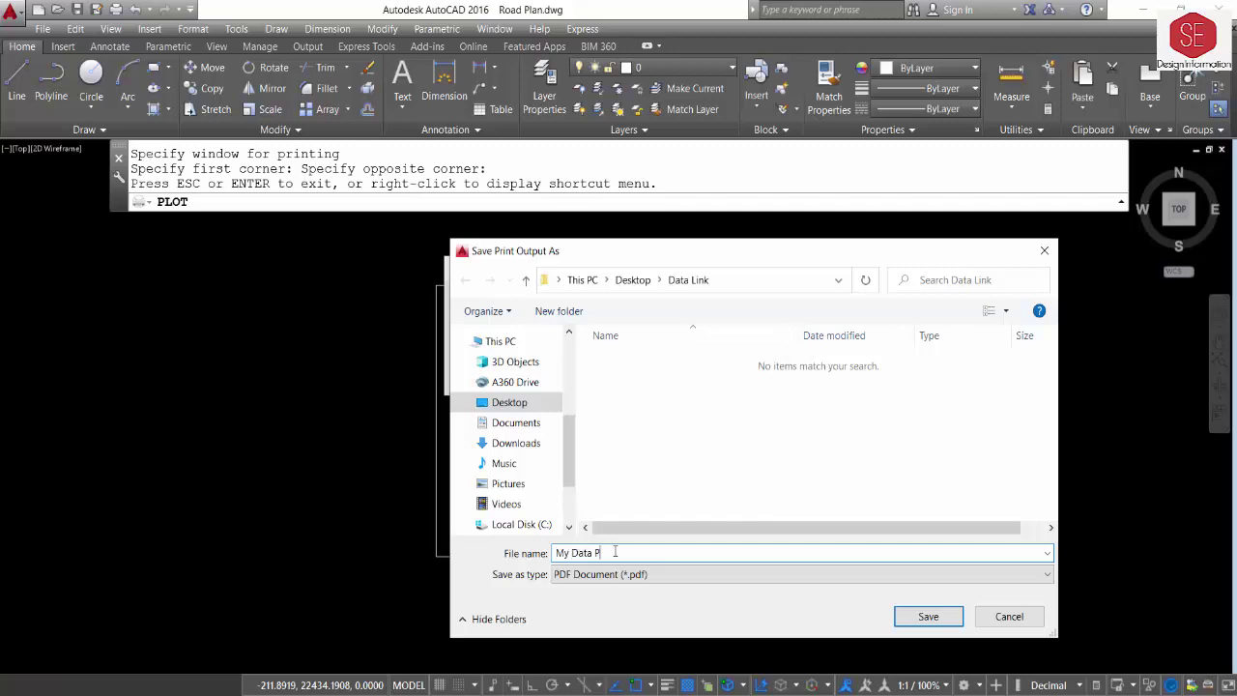
type("DF")
left_click(930, 617)
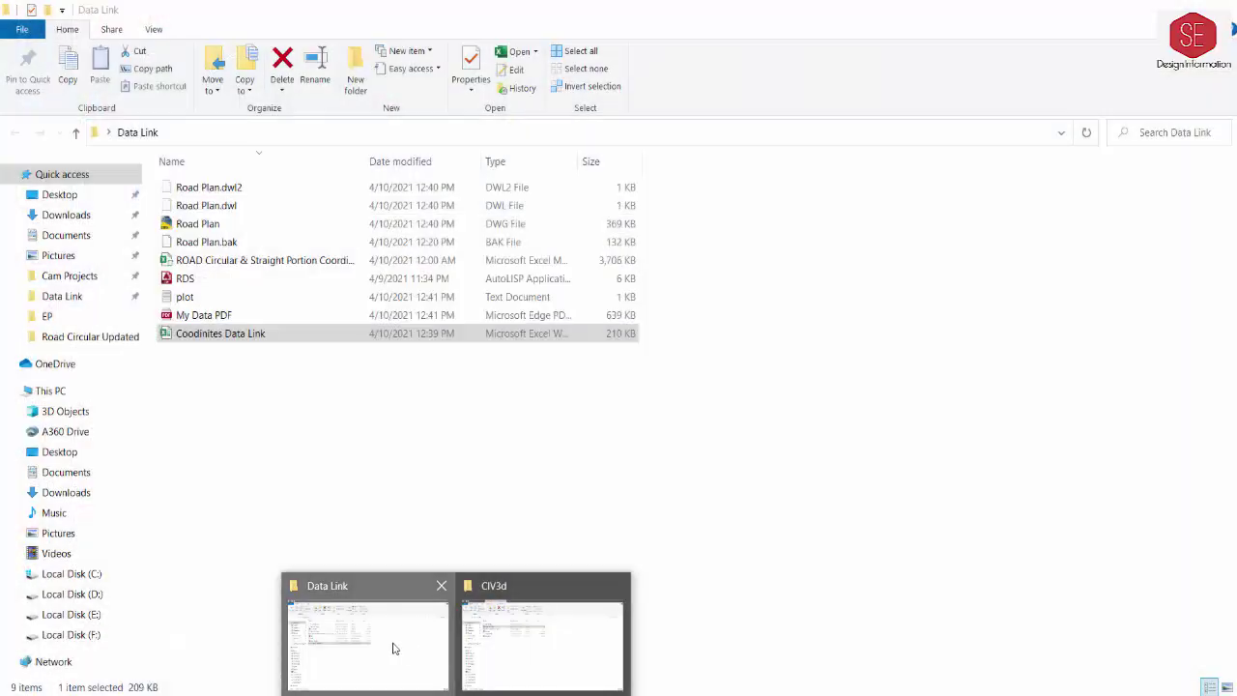
Open My Data PDF from the Data Link folder and zoom around the plotted sheet.
left_click(394, 648)
left_click(194, 316)
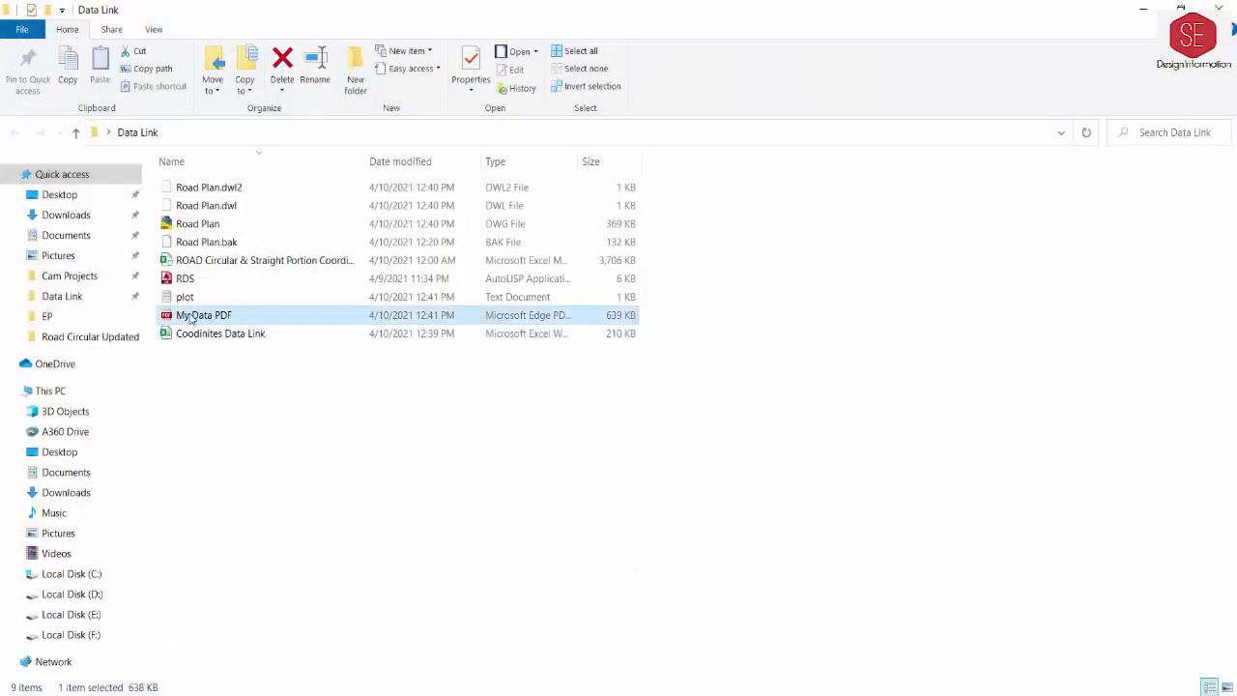
double_click(191, 318)
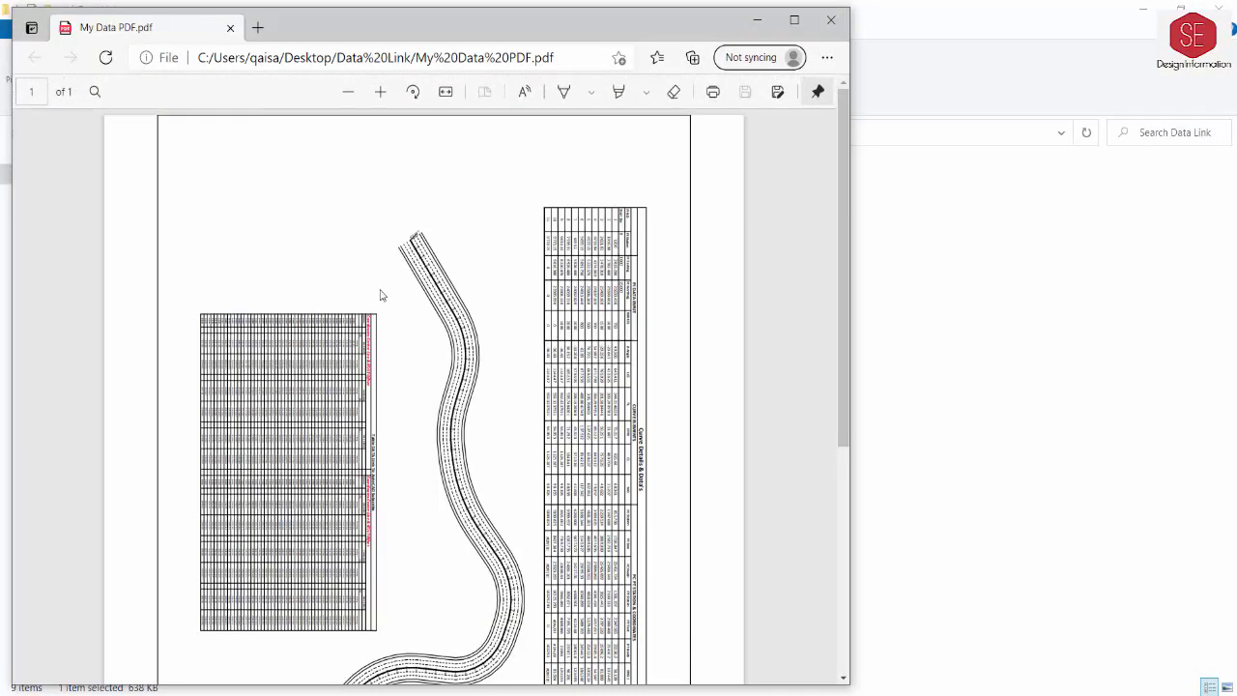
scroll(630, 338, "down", 3)
scroll(623, 370, "down", 2)
scroll(622, 372, "up", 2)
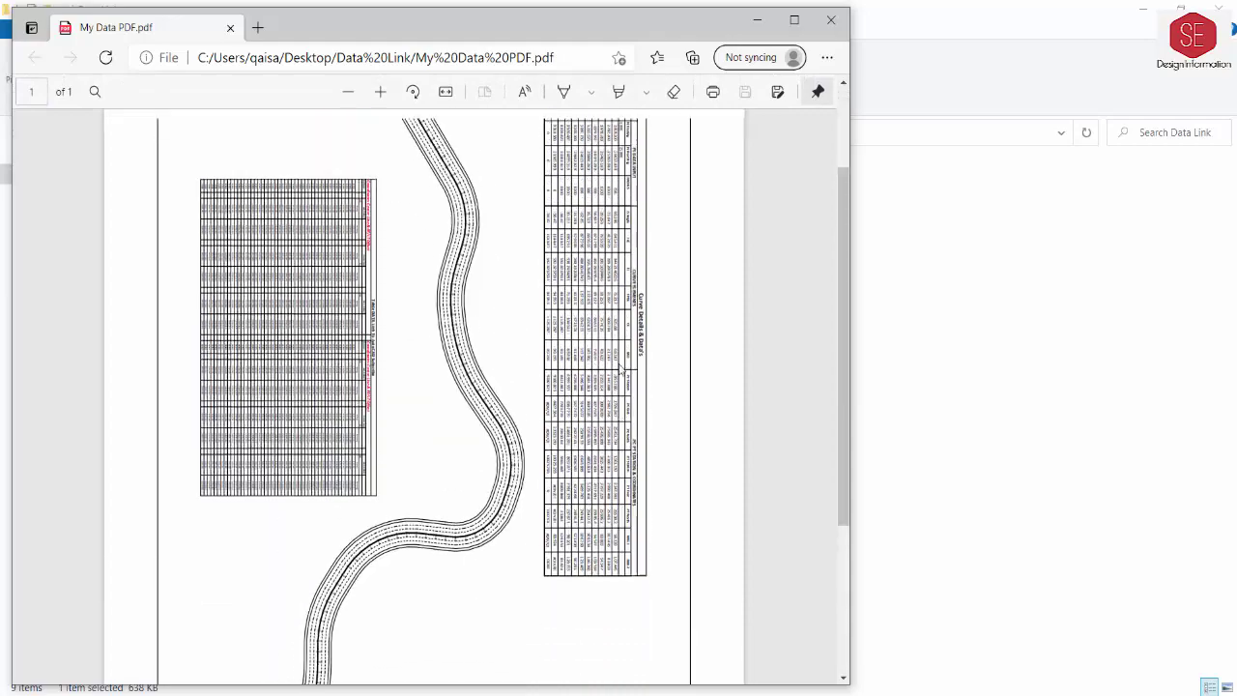
scroll(623, 373, "up", 1, "ctrl")
scroll(603, 370, "up", 2, "ctrl")
scroll(600, 343, "down", 5)
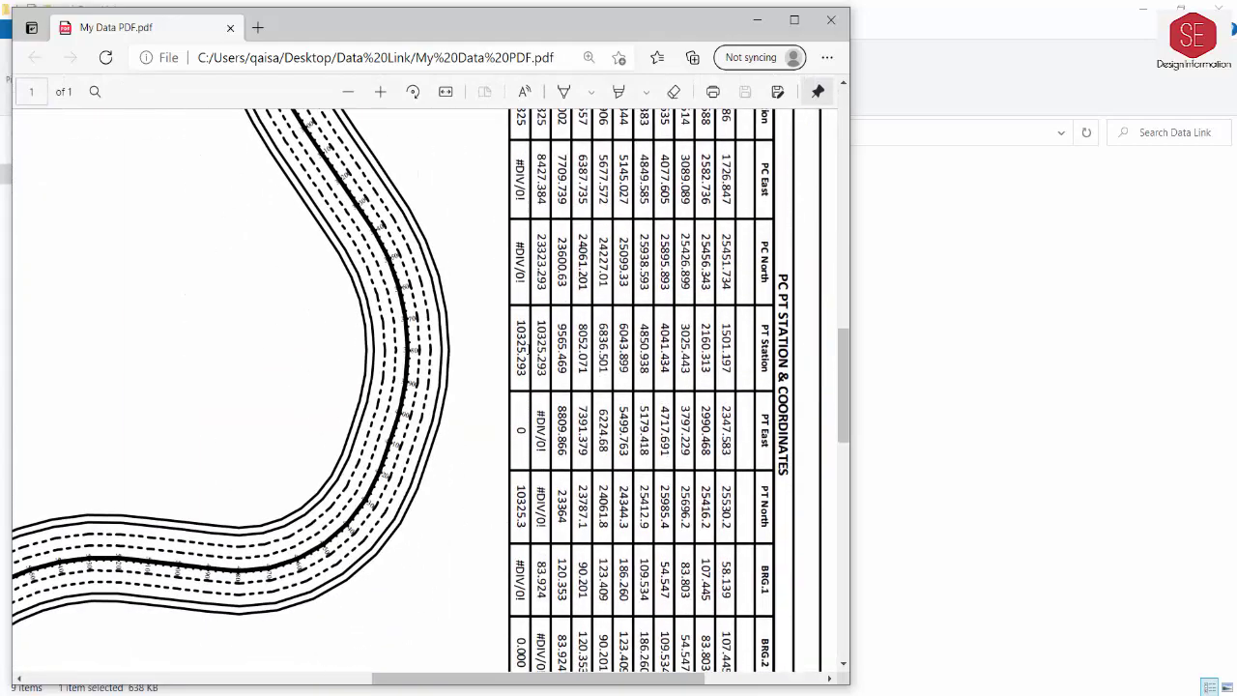
left_click_drag(479, 678, 289, 674)
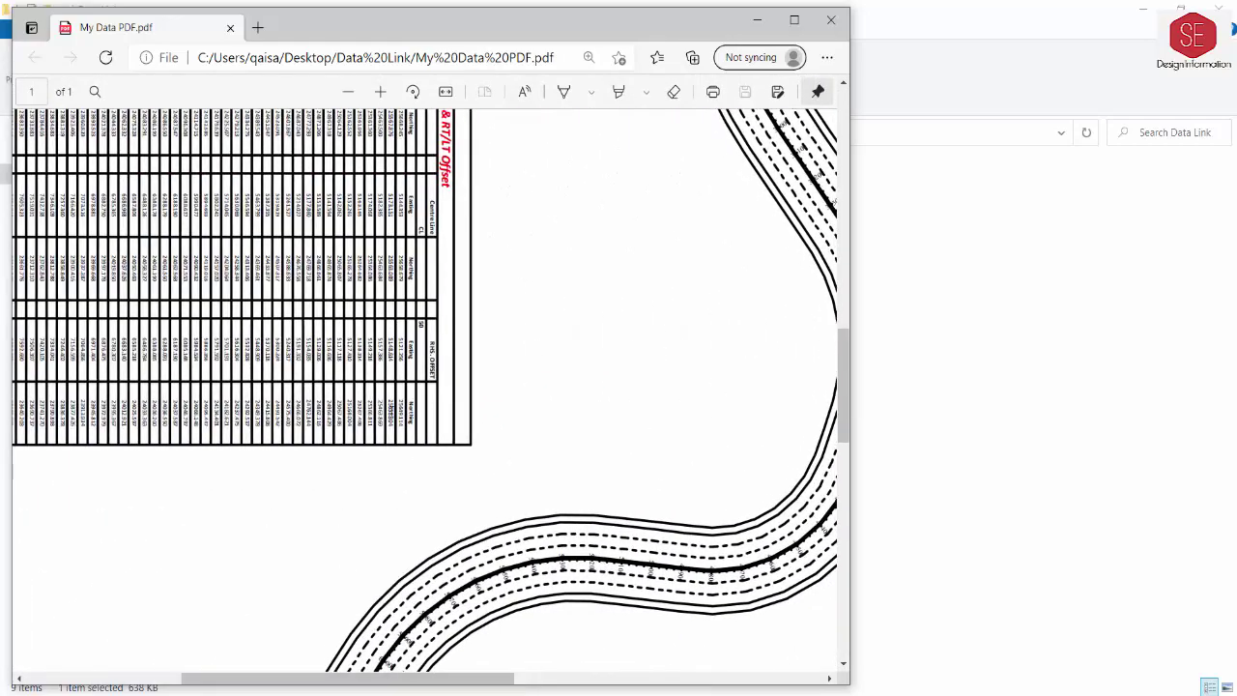
scroll(328, 205, "up", 3)
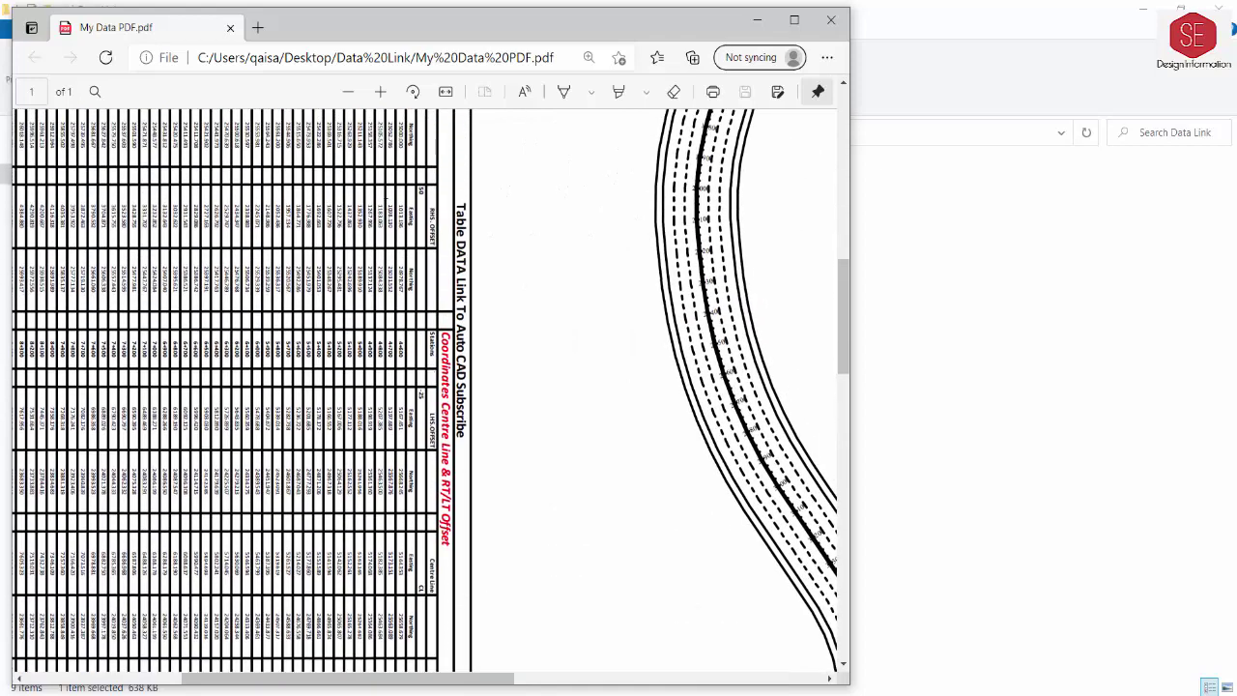
Rotate the PDF page, maximize the viewer, and rotate back to landscape to review it.
left_click(413, 91)
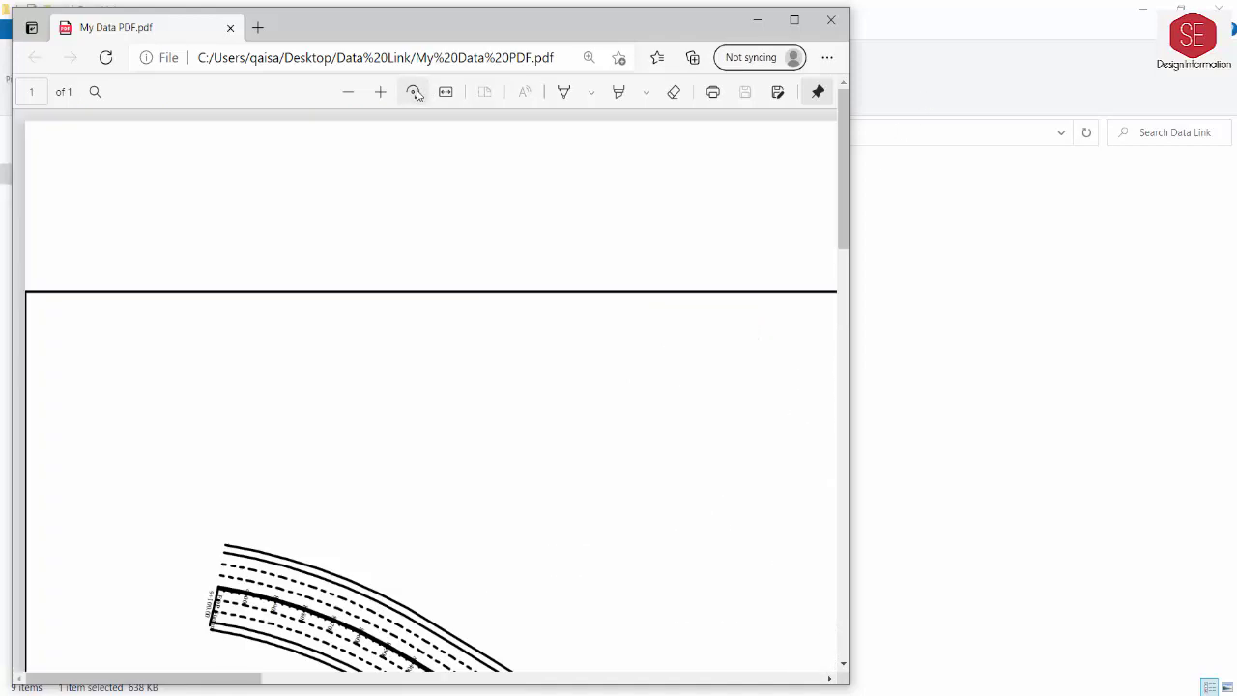
left_click(412, 91)
left_click(795, 21)
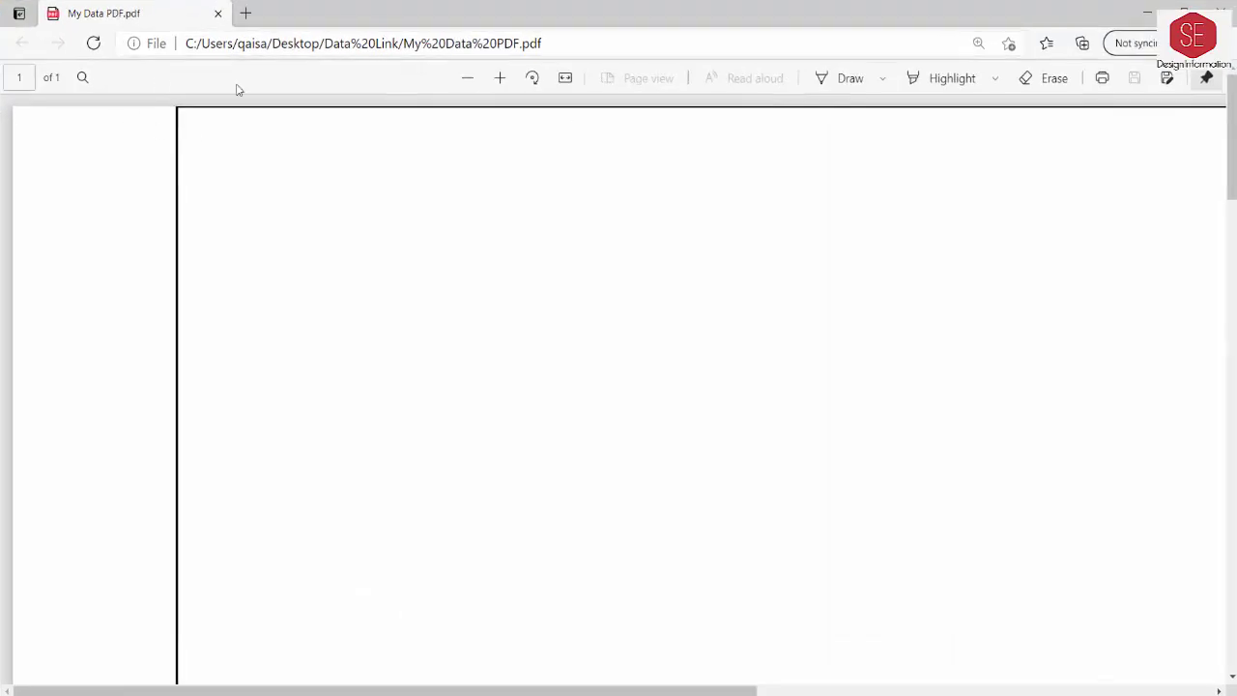
scroll(505, 300, "down", 3, "ctrl")
left_click(534, 78)
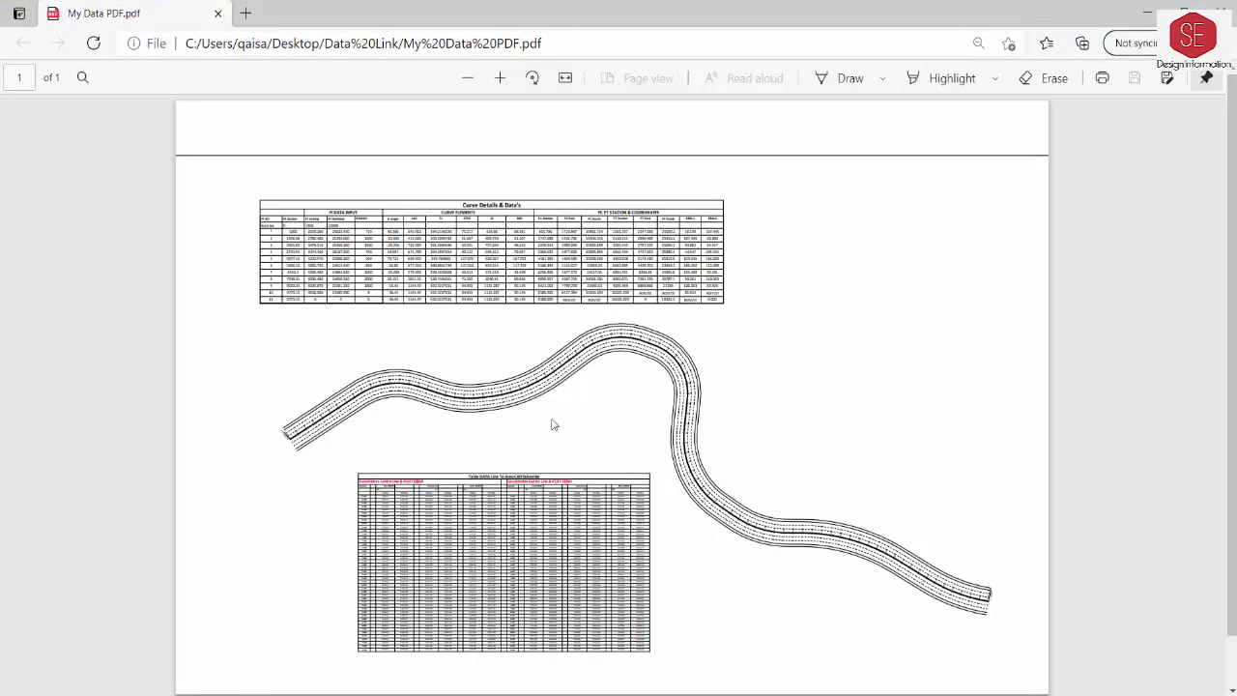
scroll(530, 618, "up", 3, "ctrl")
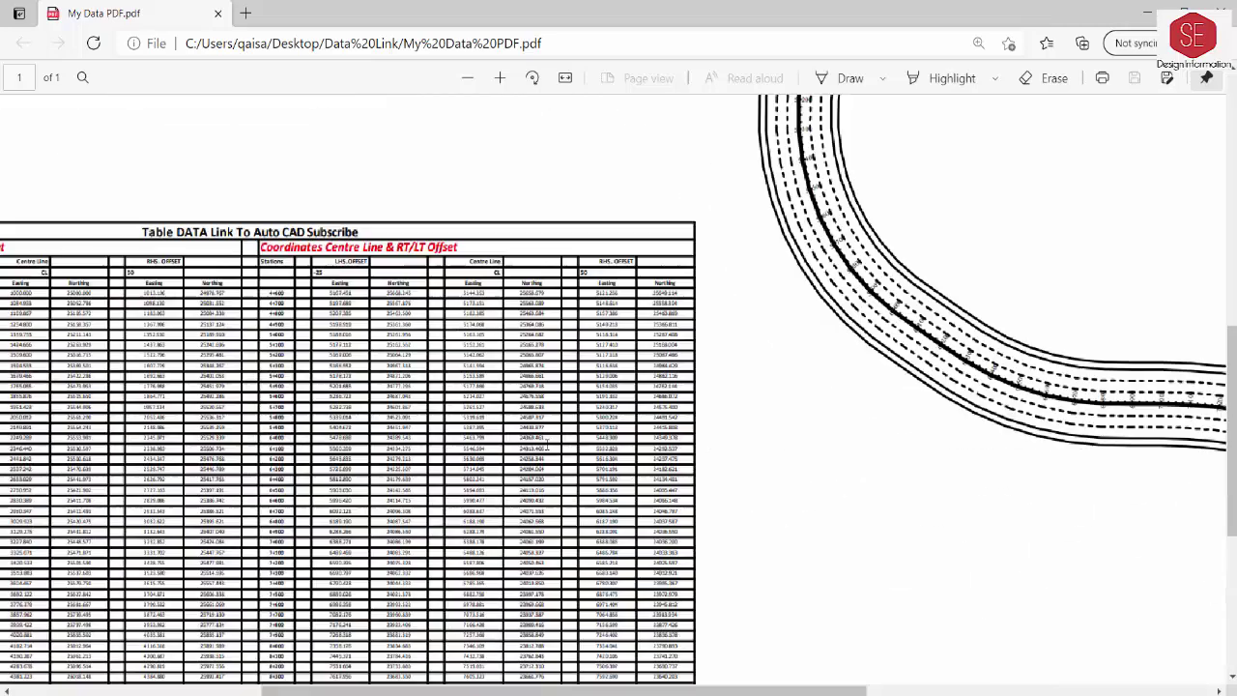
scroll(553, 343, "up", 2, "ctrl")
scroll(612, 377, "down", 3, "ctrl")
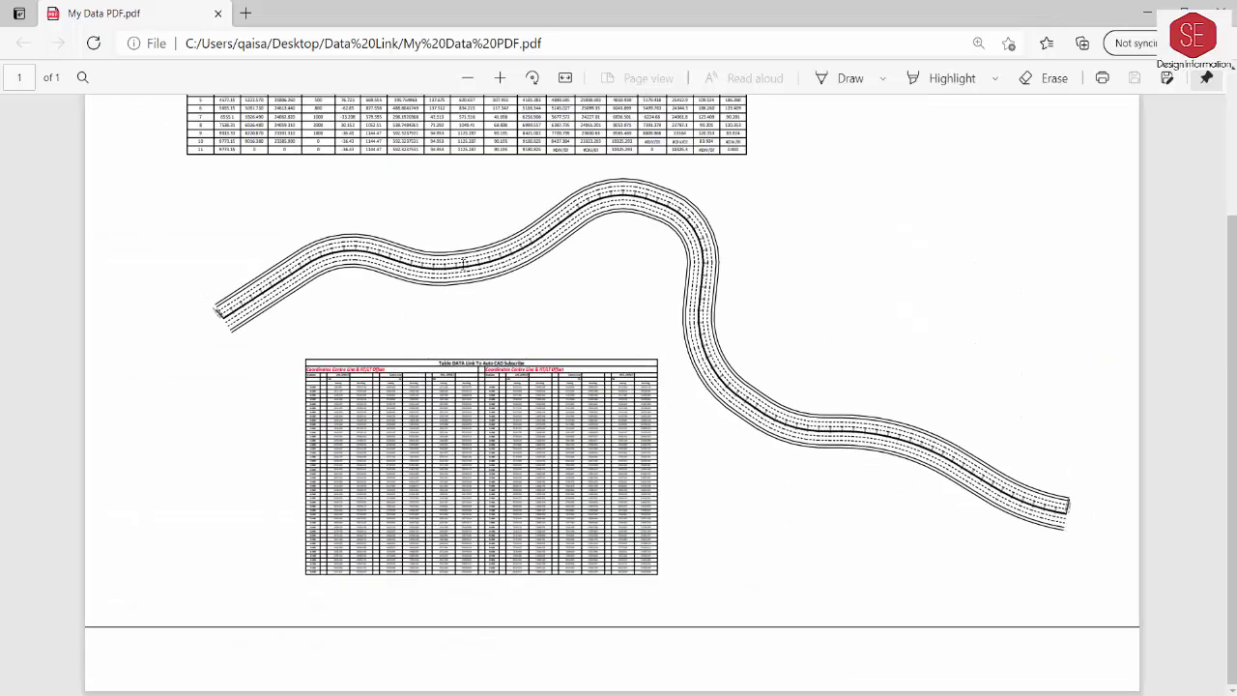
Close the PDF viewer and folder, save Road Plan.dwg, and exit AutoCAD.
left_click(1220, 12)
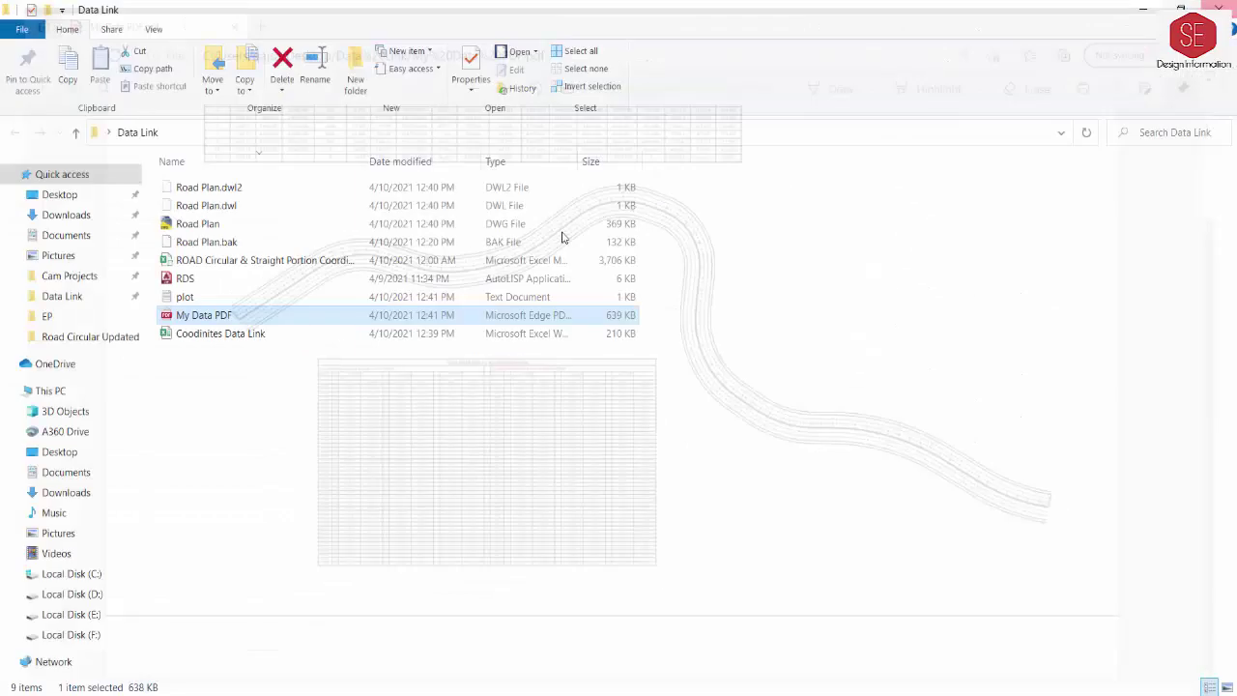
left_click(1220, 10)
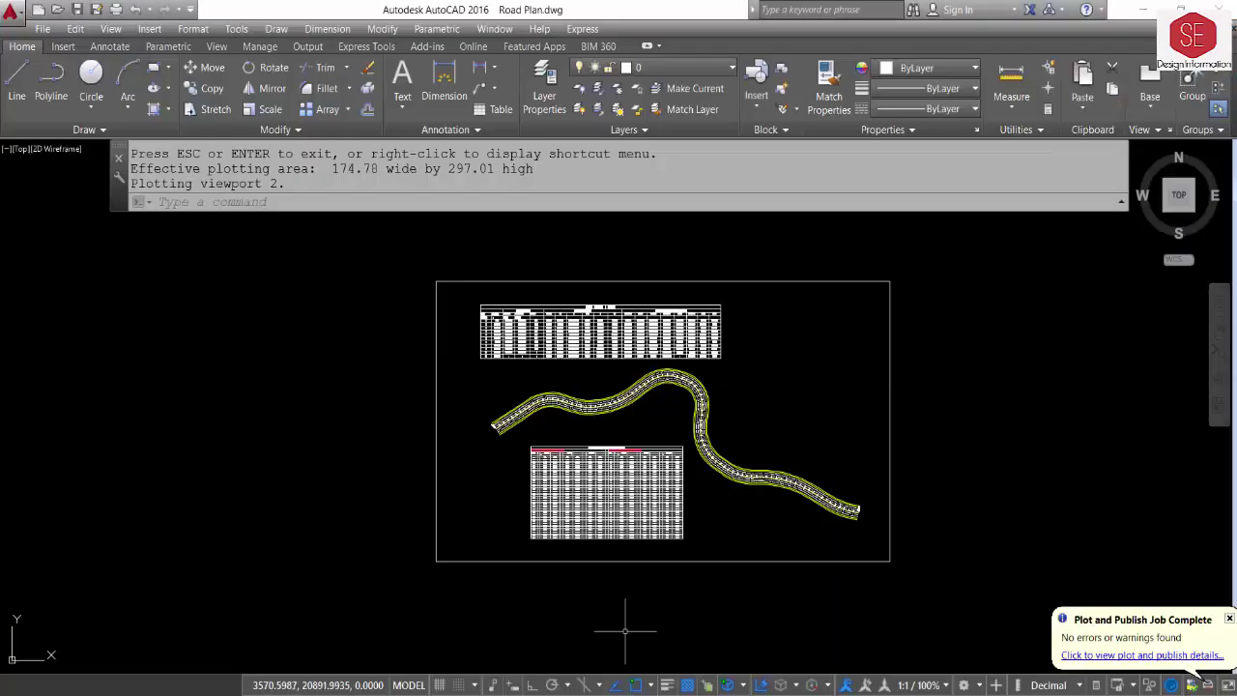
left_click(77, 9)
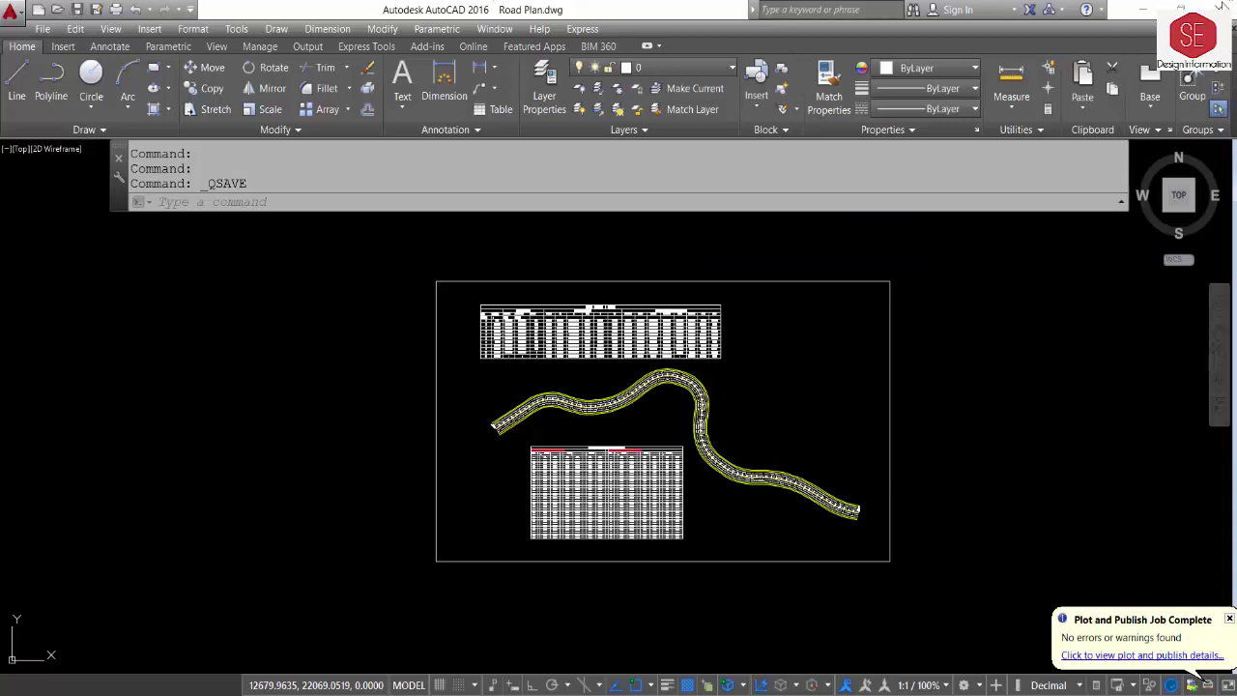
left_click(1222, 7)
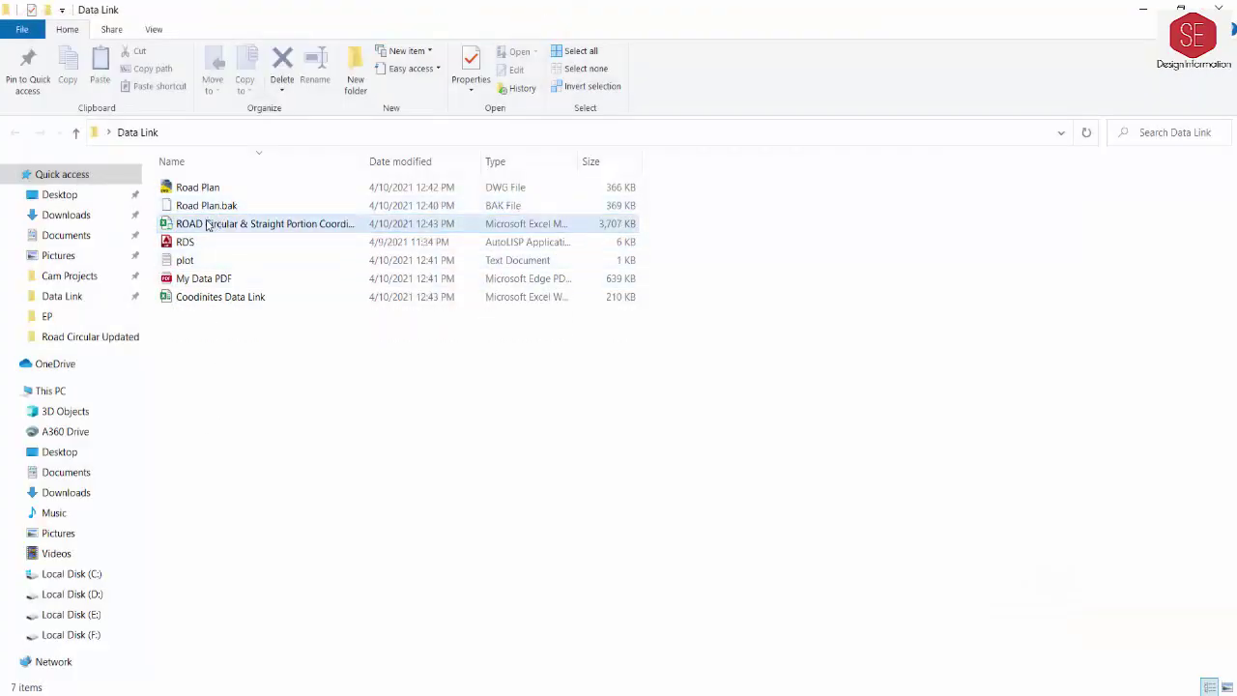
Open the ROAD Circular & Straight Portion Coordinates & Offset Calculations workbook from the Data Link folder.
left_click(207, 224)
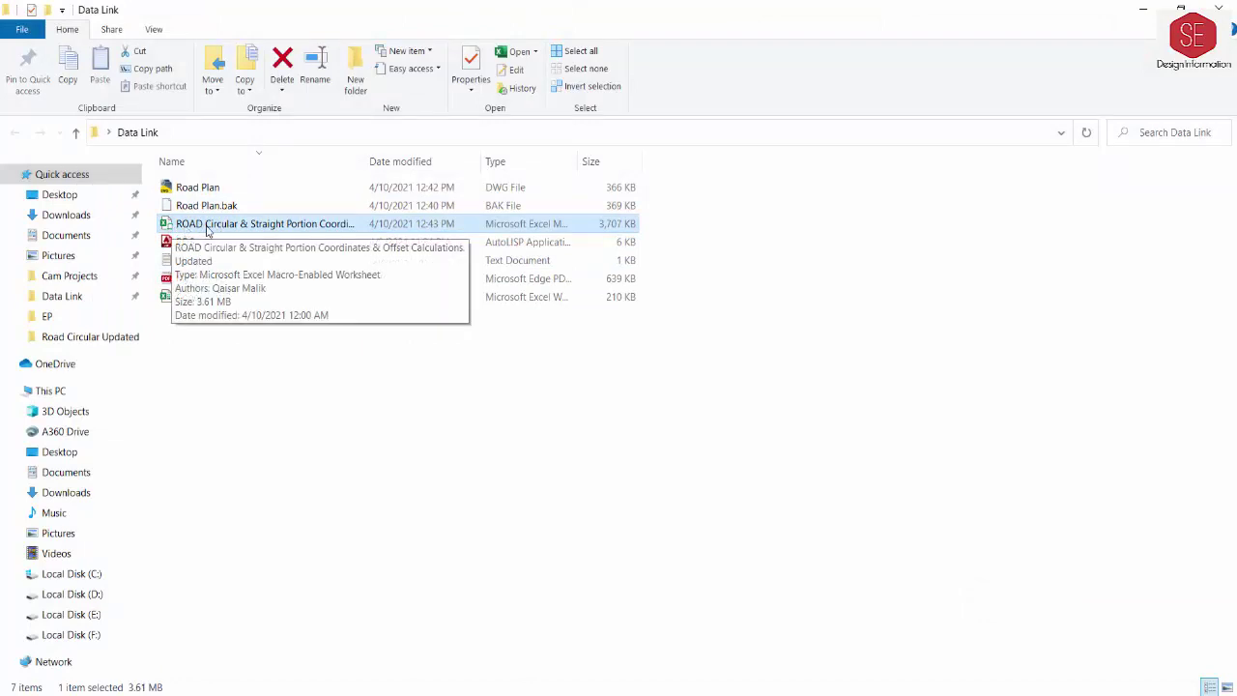
double_click(256, 225)
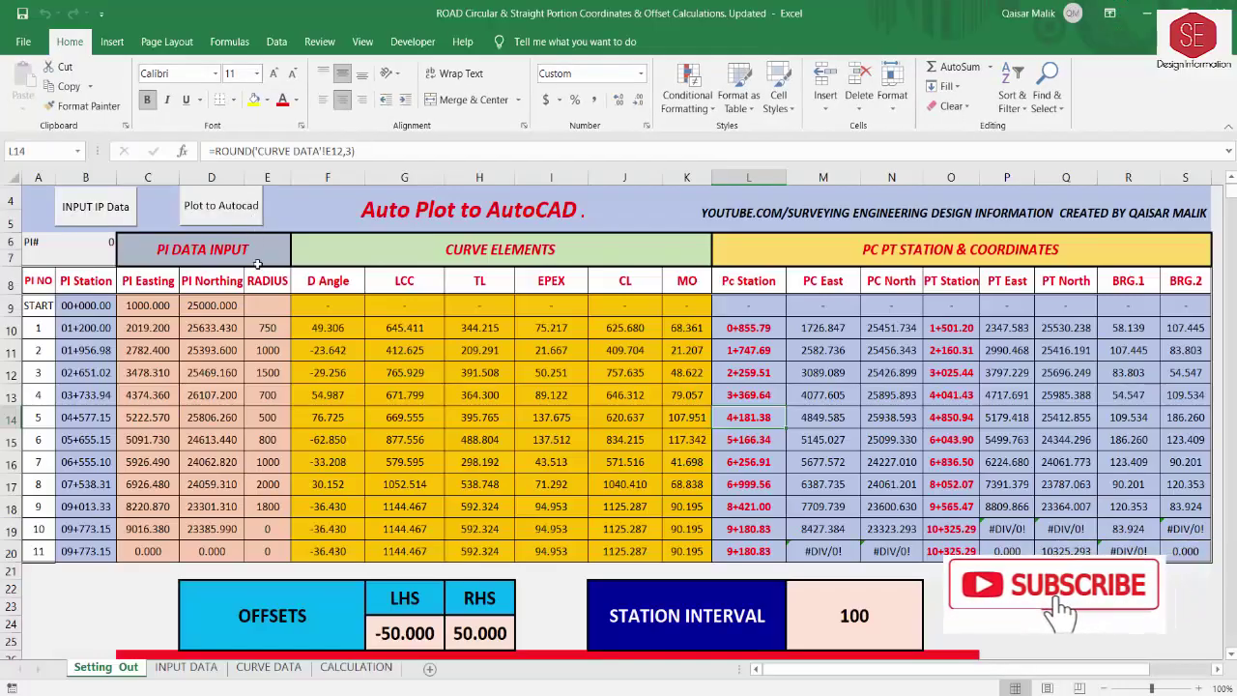
Inspect the PI input cells C9 through E10, including the radius formula in E10.
scroll(612, 397, "up", 1)
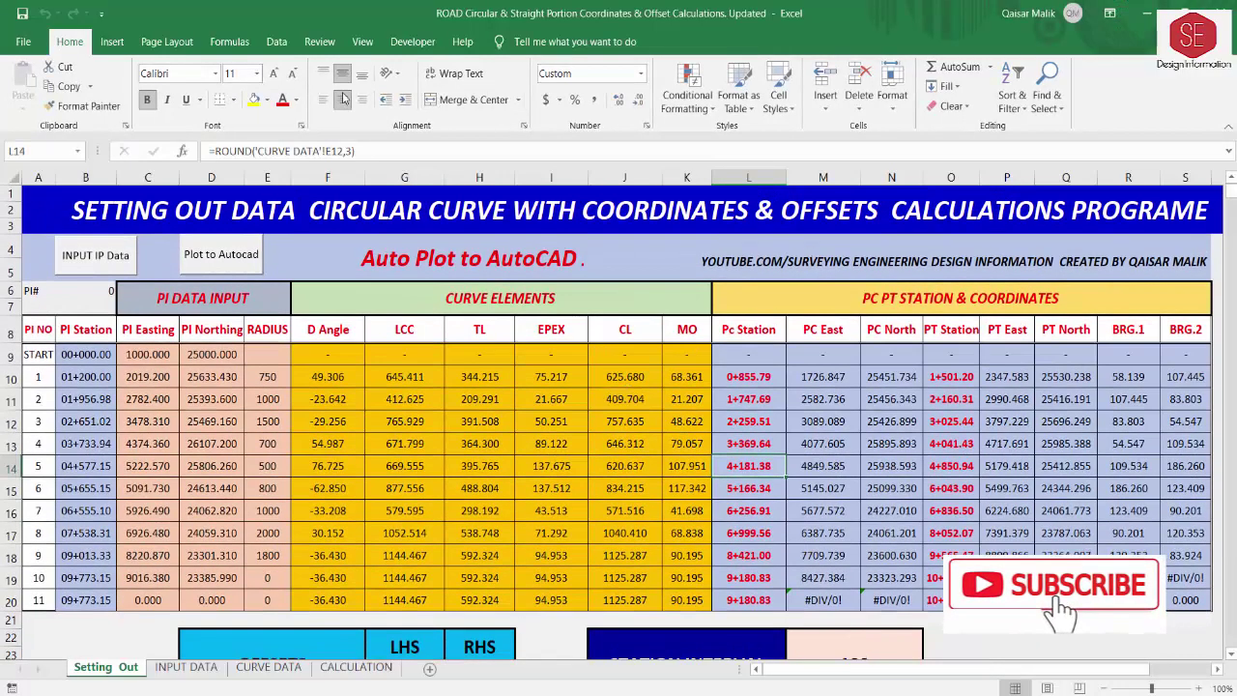
left_click(644, 221)
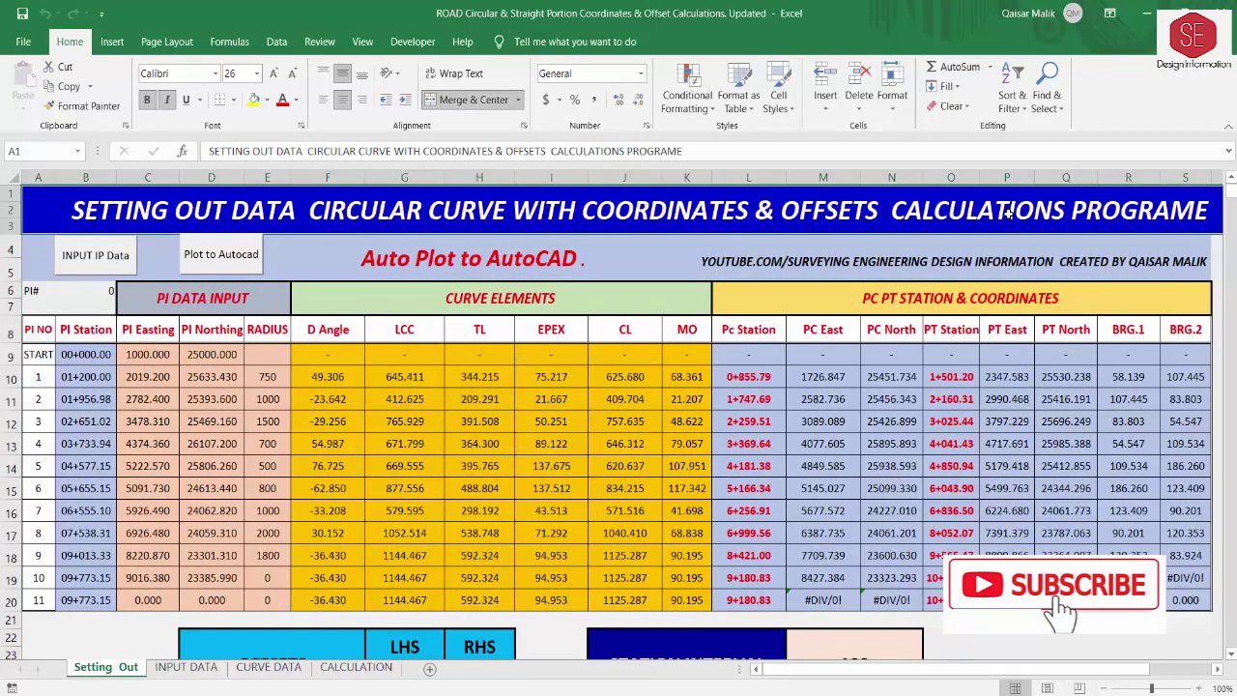
scroll(681, 434, "down", 1)
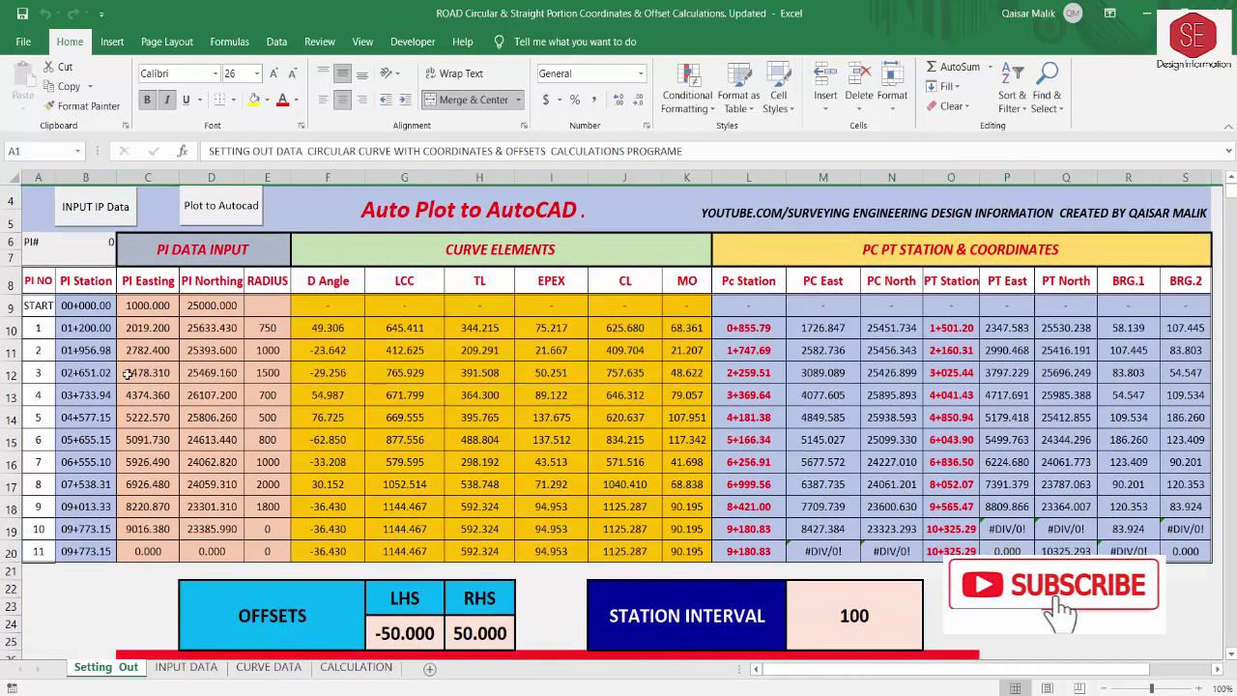
left_click(146, 307)
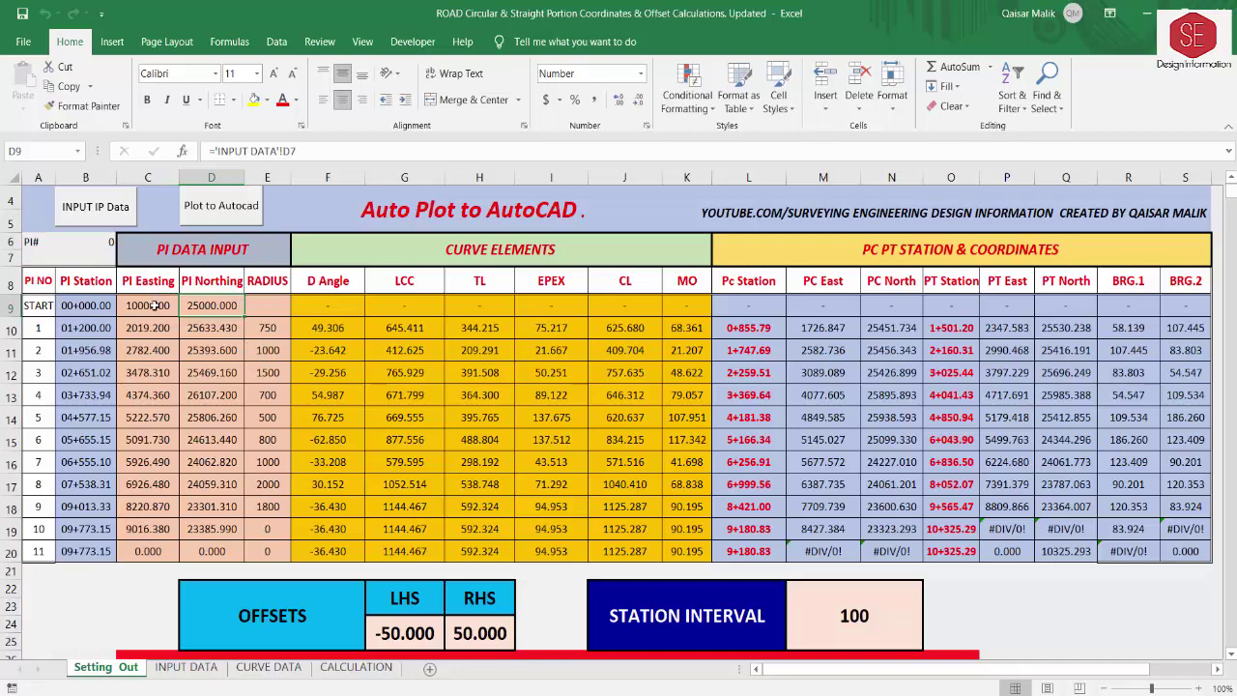
left_click(222, 305)
left_click(256, 311)
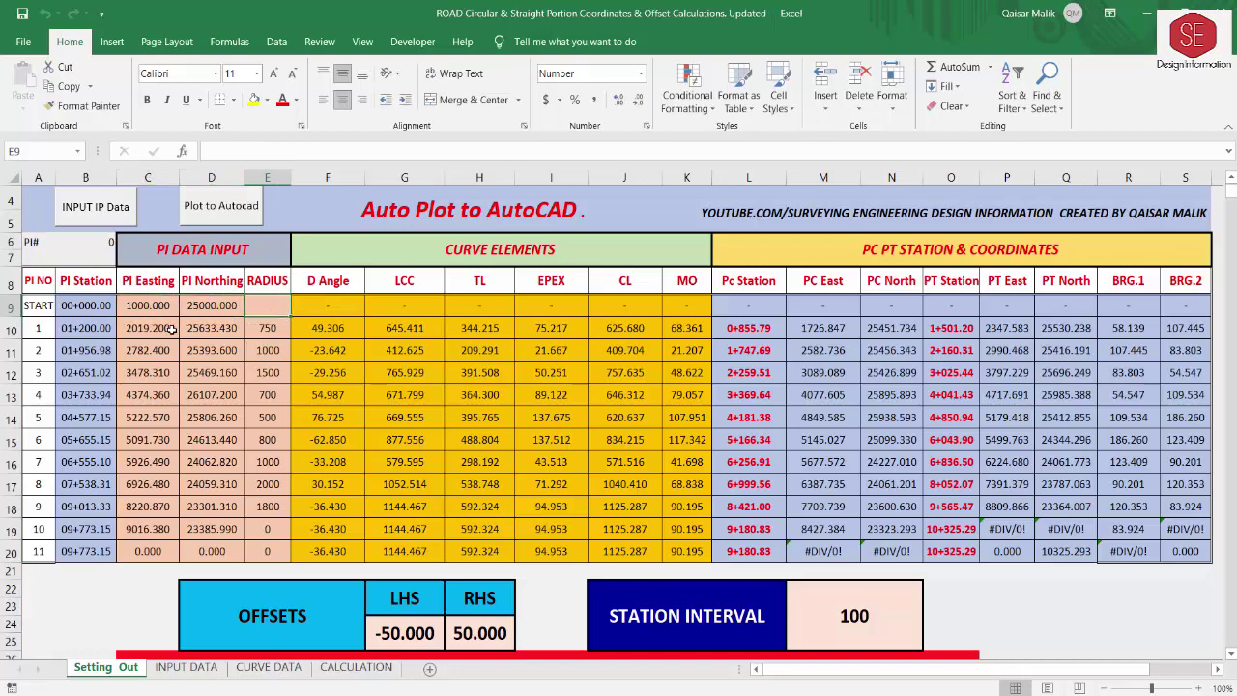
left_click_drag(171, 330, 253, 329)
left_click(253, 329)
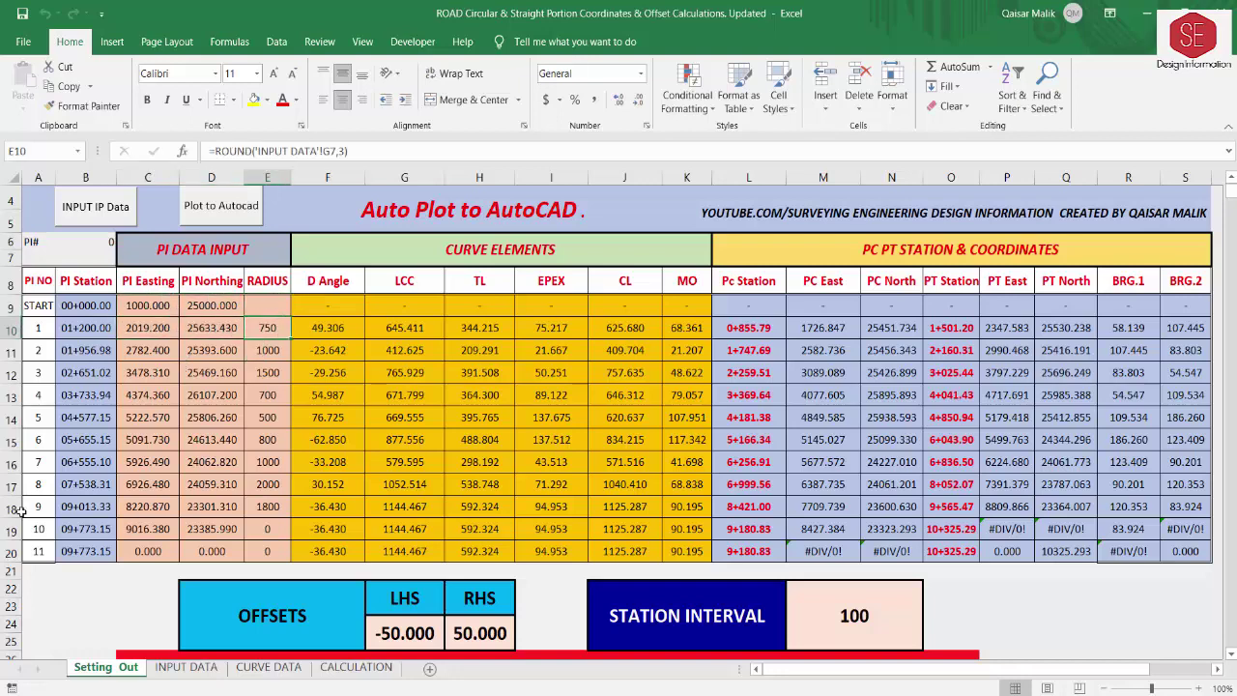
Select the PI input block C9:E19 and inspect the D Angle and PC East formulas.
left_click(31, 551)
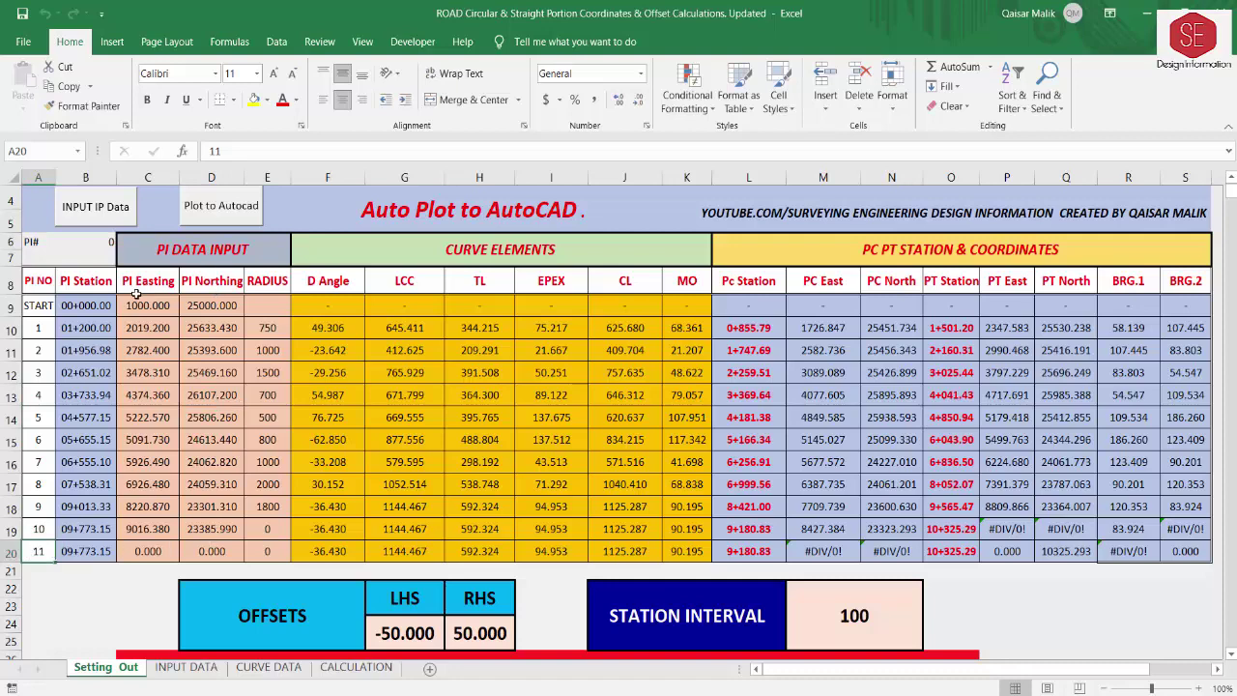
mouse_move(136, 304)
left_mouse_down()
mouse_move(260, 528)
mouse_move(302, 575)
left_mouse_up()
left_click(449, 259)
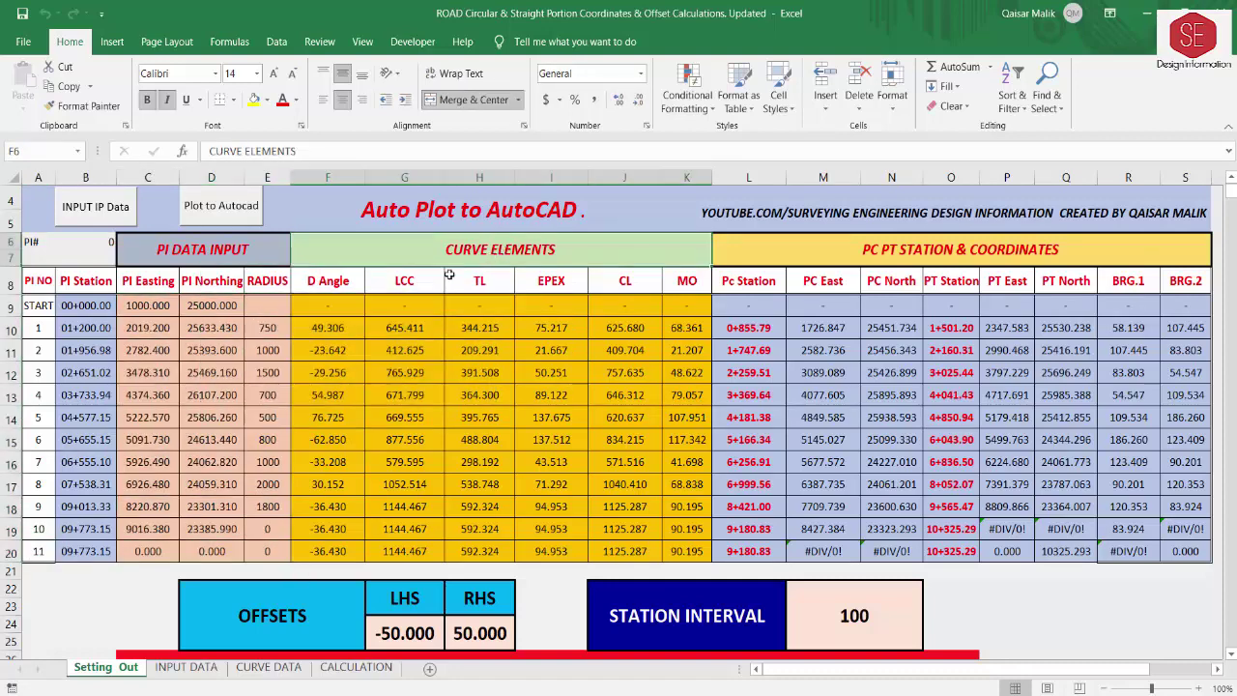
left_click(321, 328)
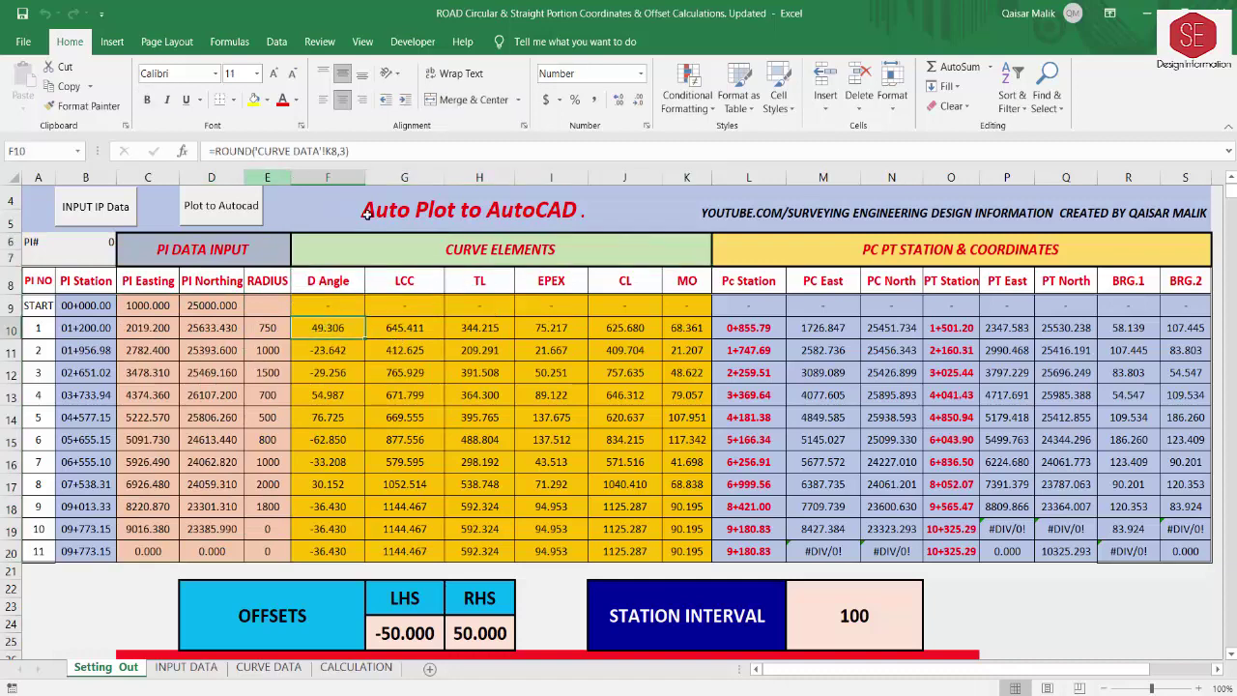
left_click(803, 334)
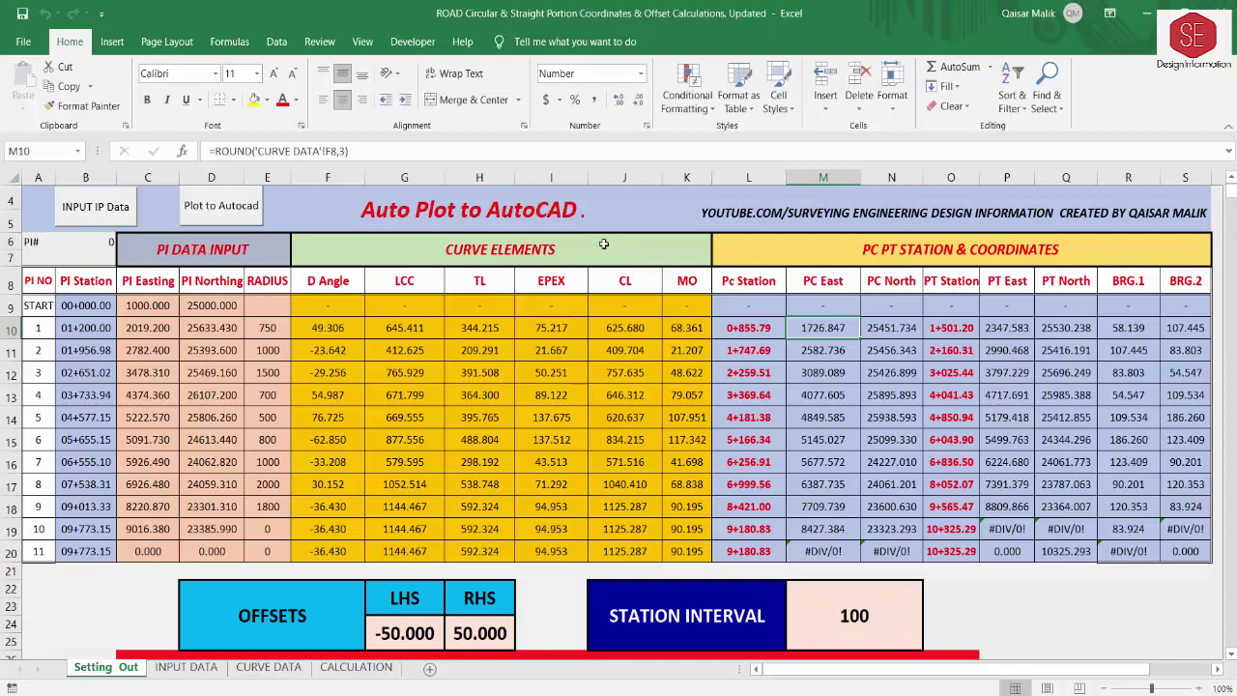
Scroll down to the OFFSETS and STATION INTERVAL section.
scroll(454, 480, "down", 3)
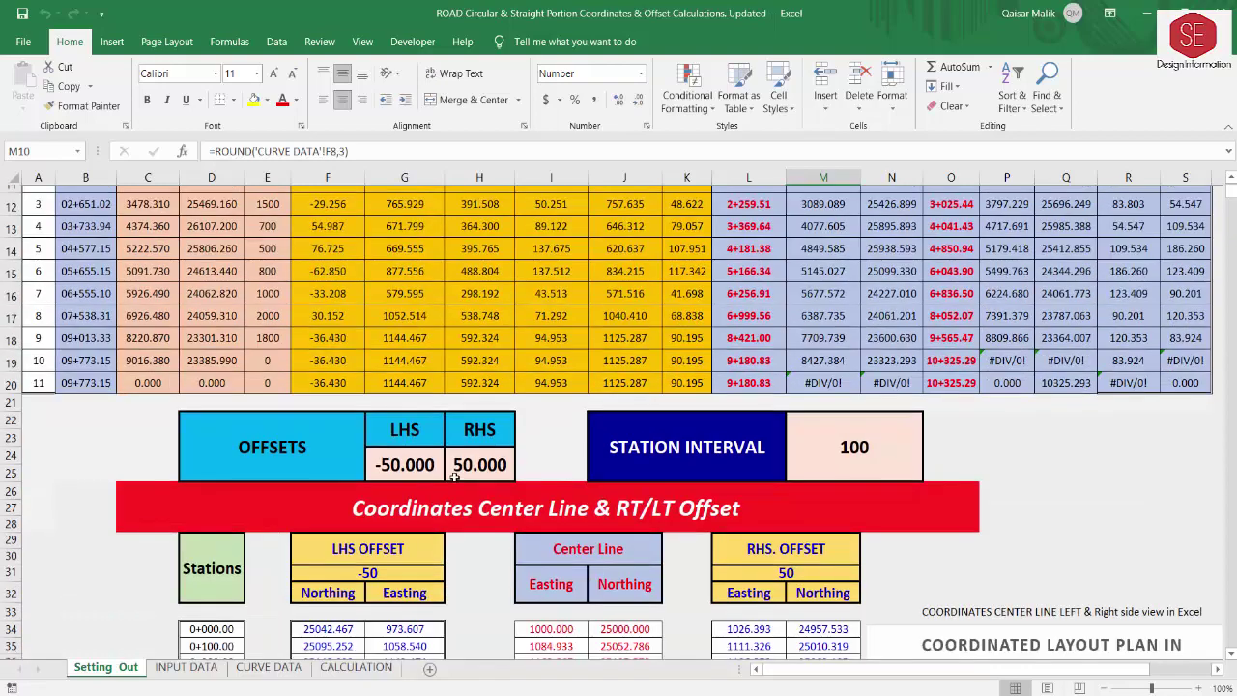
scroll(425, 435, "down", 1)
scroll(387, 380, "down", 2)
scroll(658, 295, "up", 1)
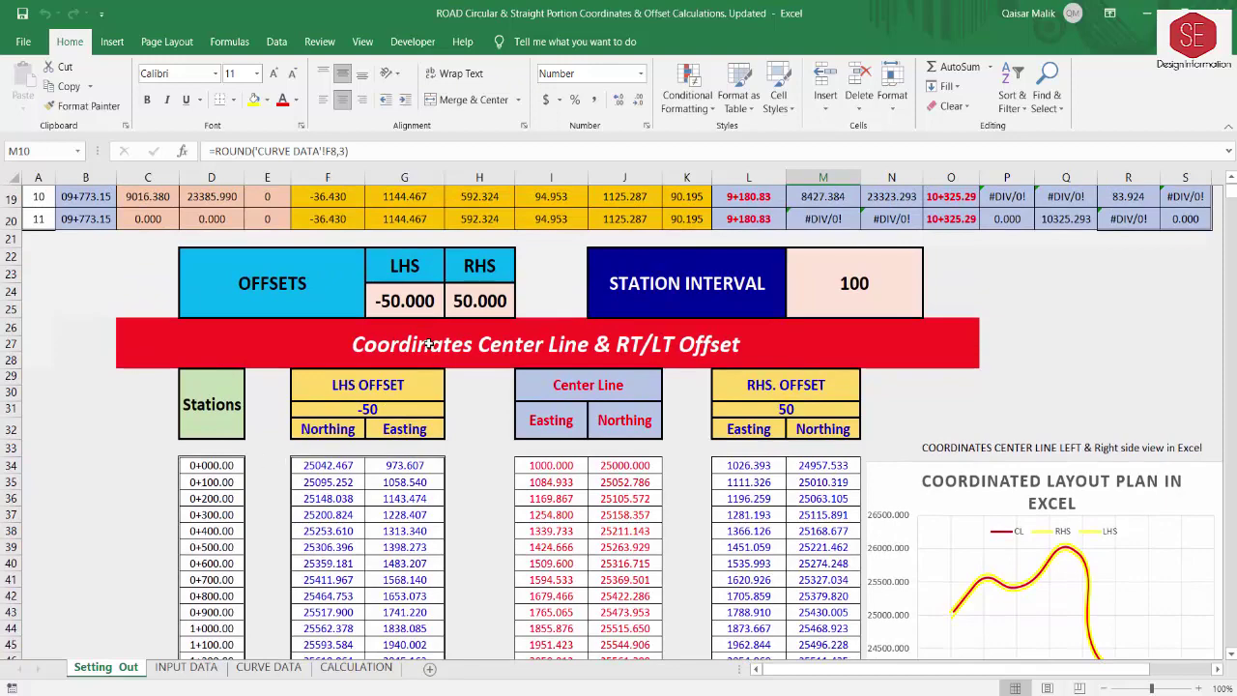
scroll(429, 345, "up", 4)
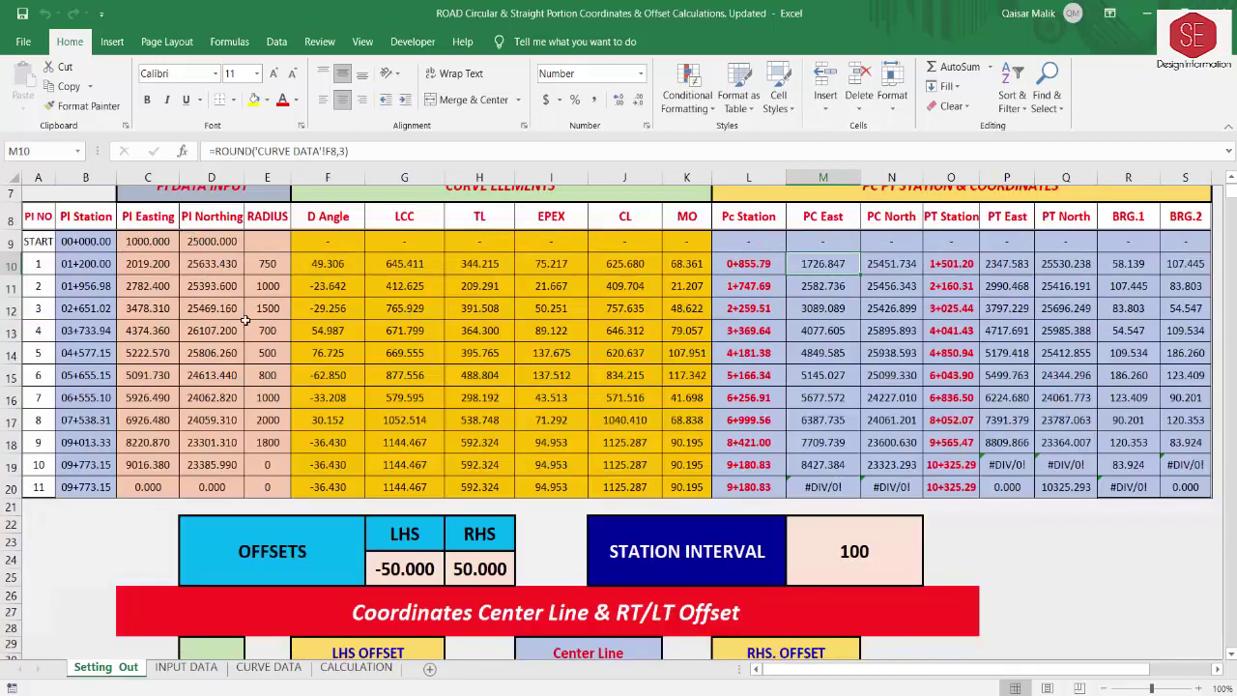
scroll(257, 286, "down", 2)
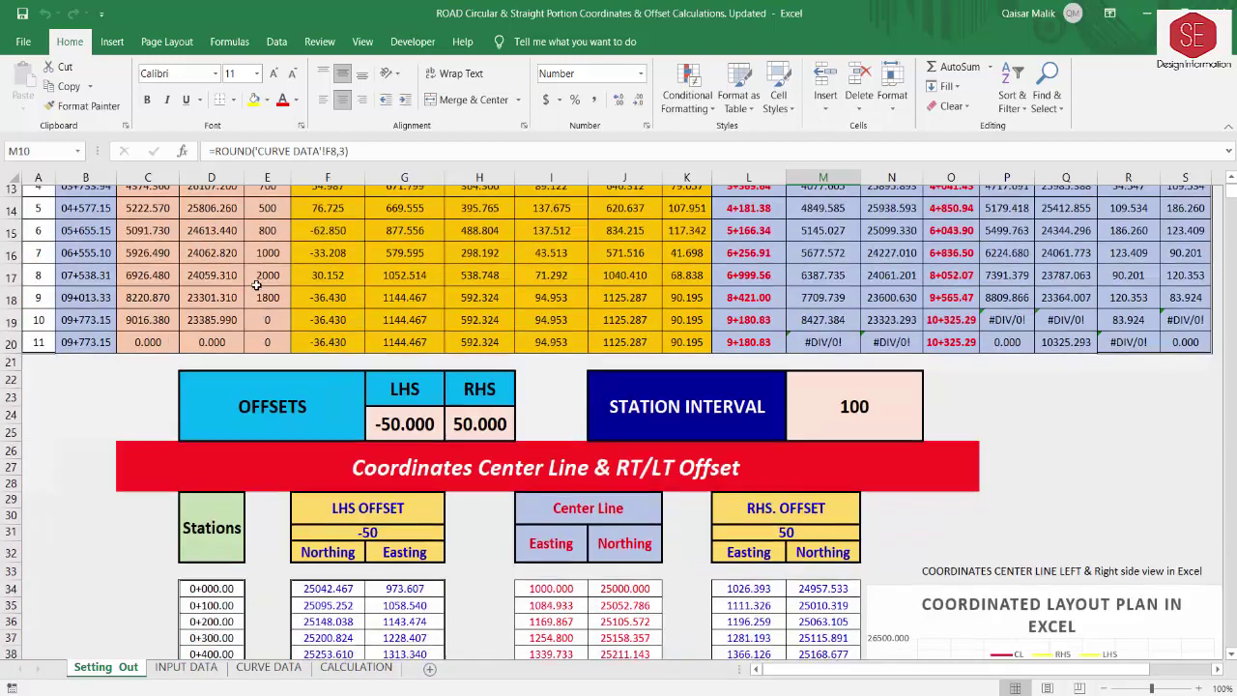
scroll(257, 285, "down", 2)
Change the station interval to 10 and jump to the end of the station list.
left_click(858, 284)
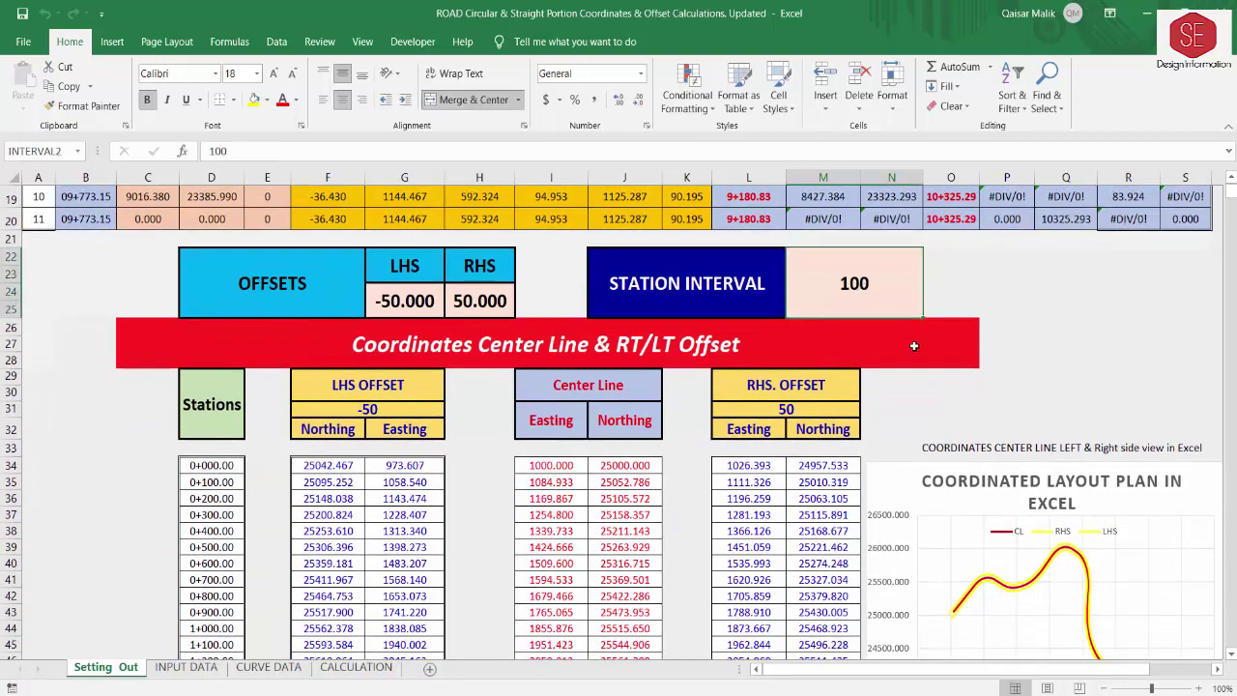
type("10")
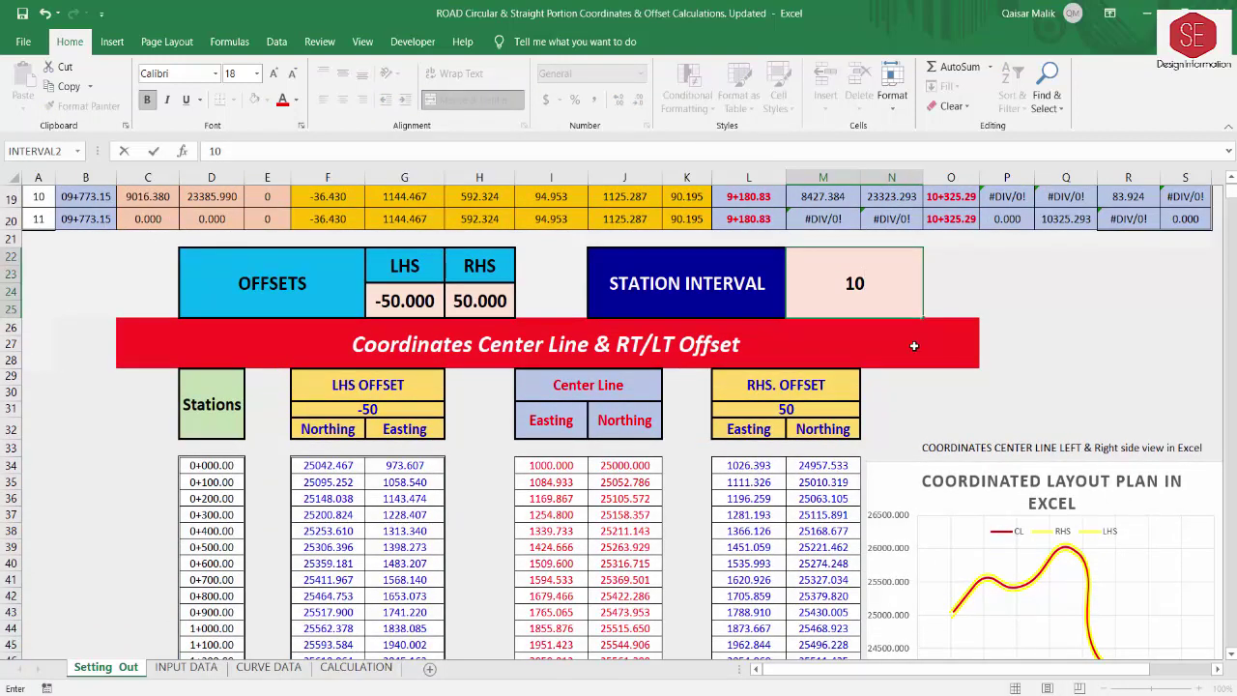
key("Return")
left_click(228, 488)
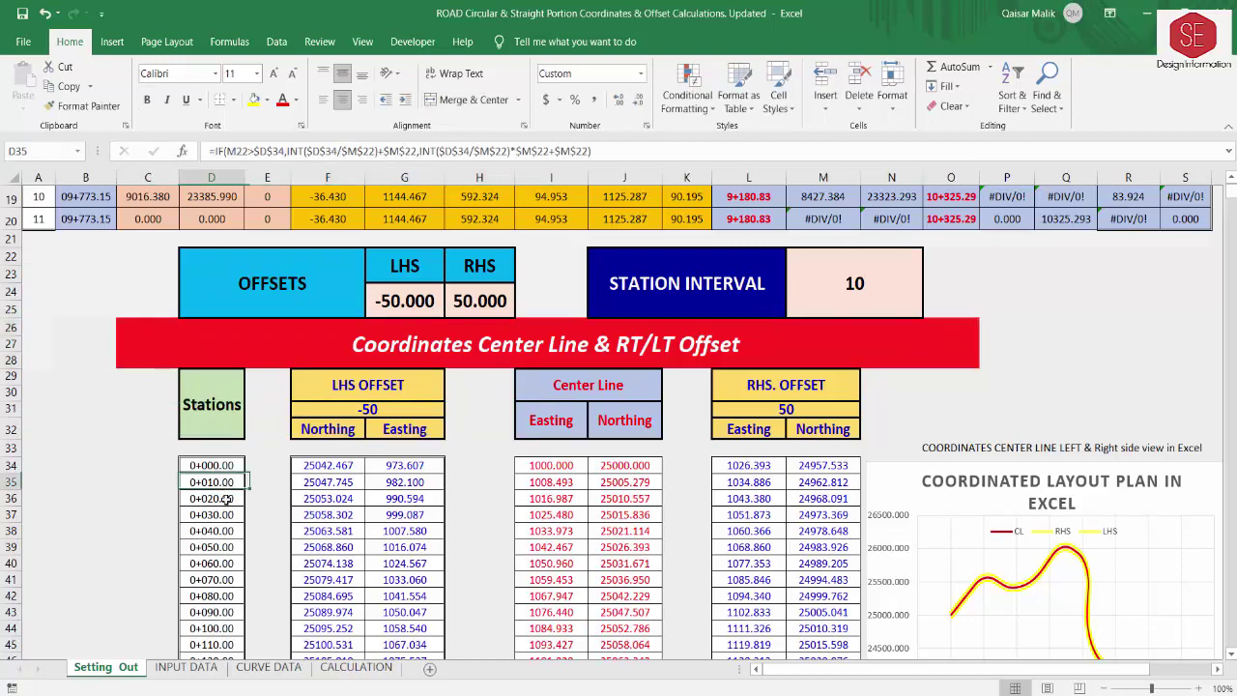
key("ctrl+Down")
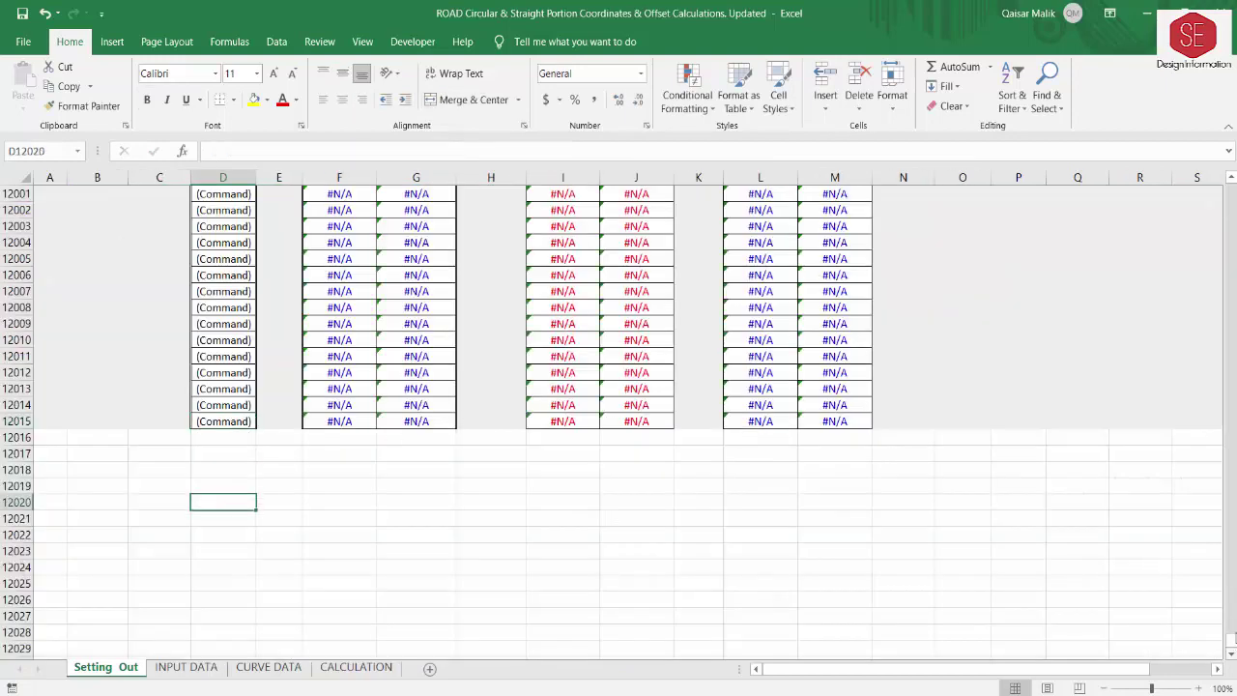
Scroll down and inspect the station formulas in cells D35 and D36.
left_click_drag(1231, 640, 1039, 248)
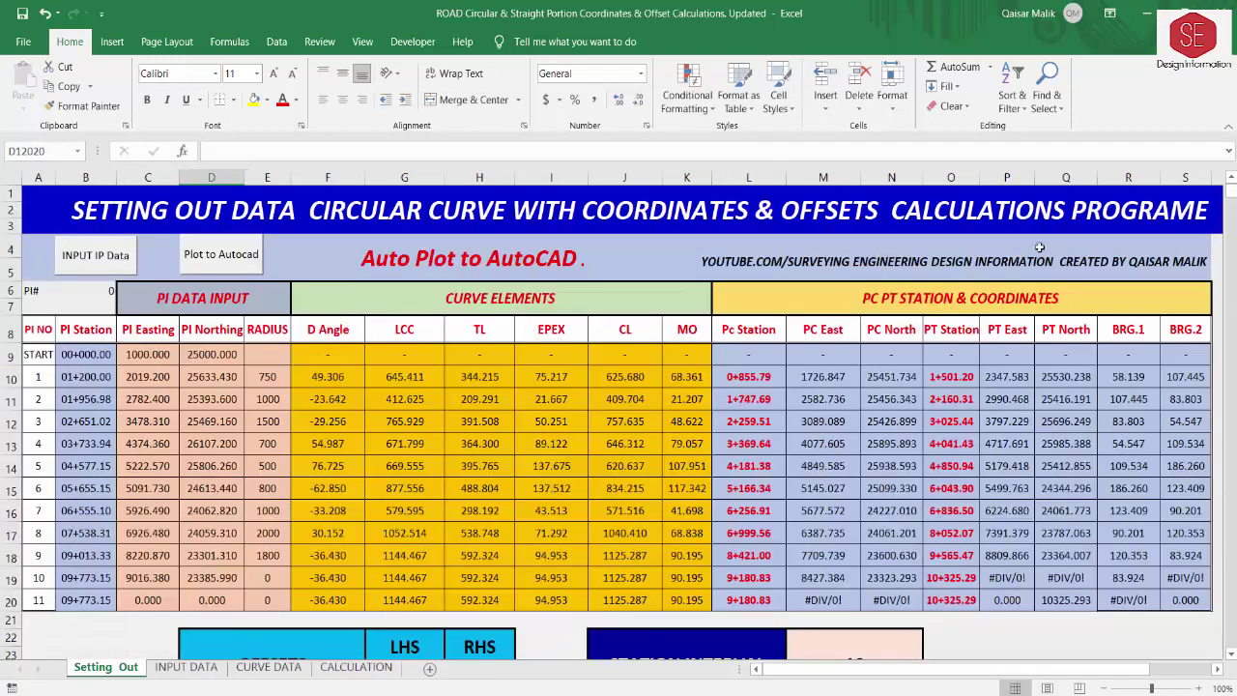
scroll(1040, 247, "down", 2)
scroll(39, 634, "down", 2)
scroll(206, 487, "down", 3)
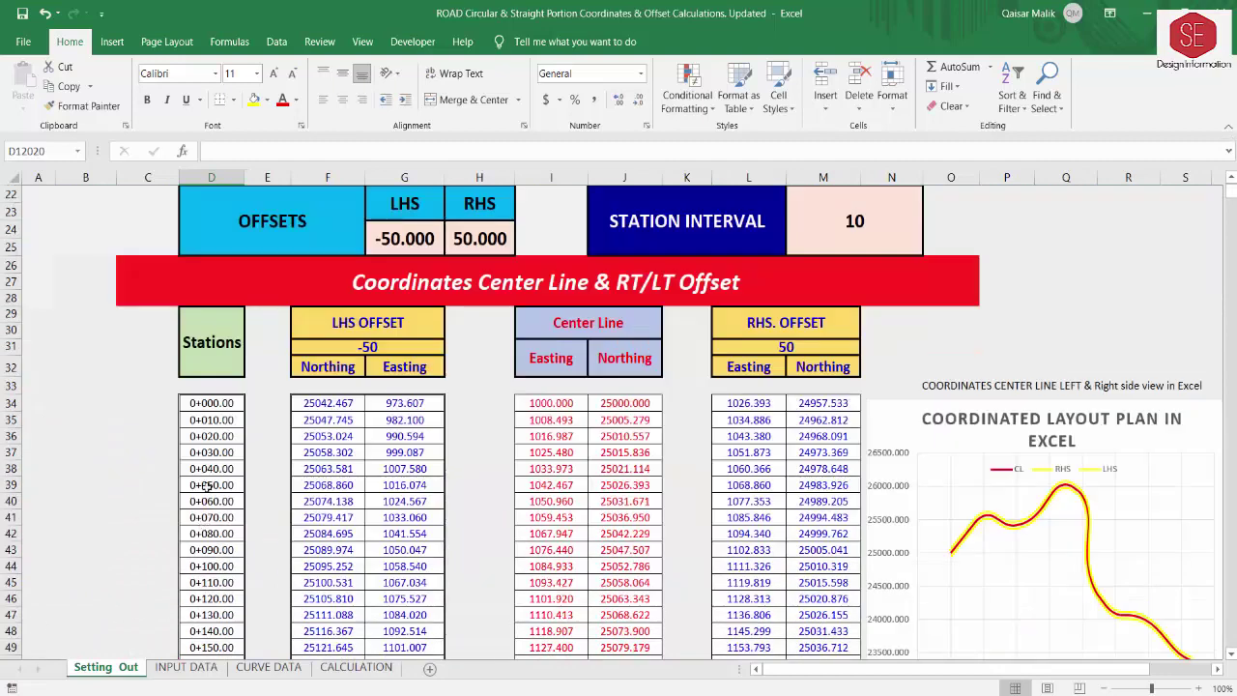
left_click(212, 420)
left_click(212, 436)
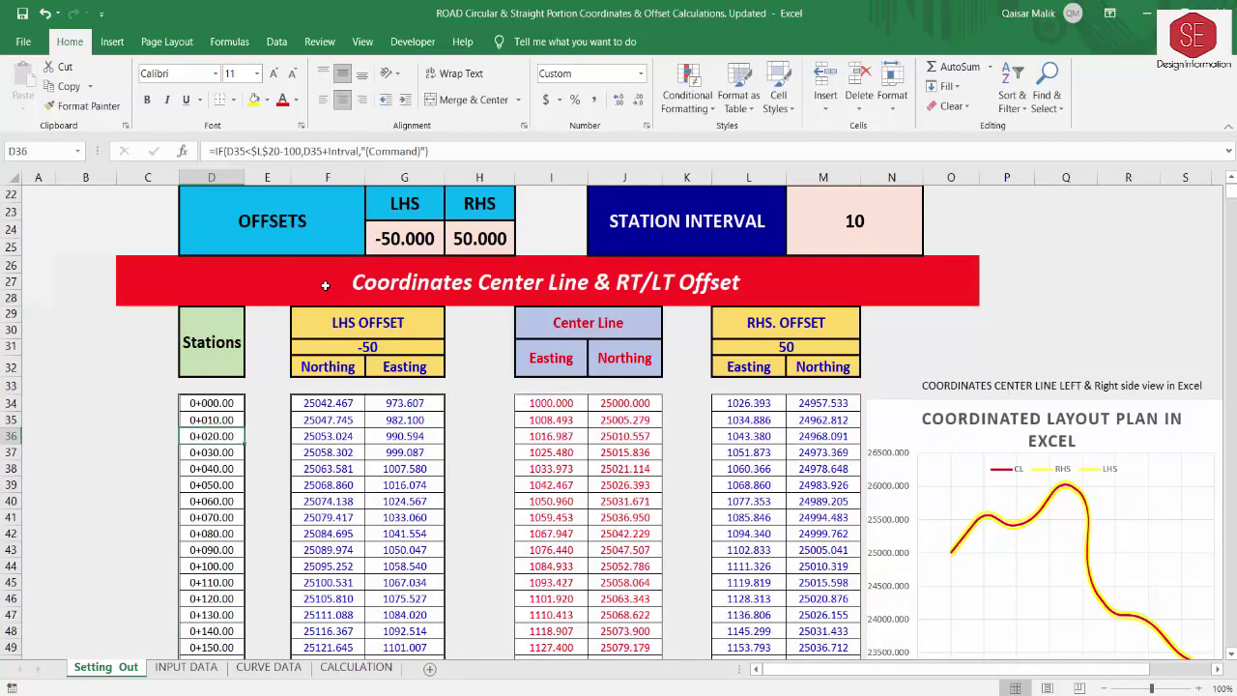
Set the left-side offset to -25 and the right-side offset to 25.
left_click(399, 232)
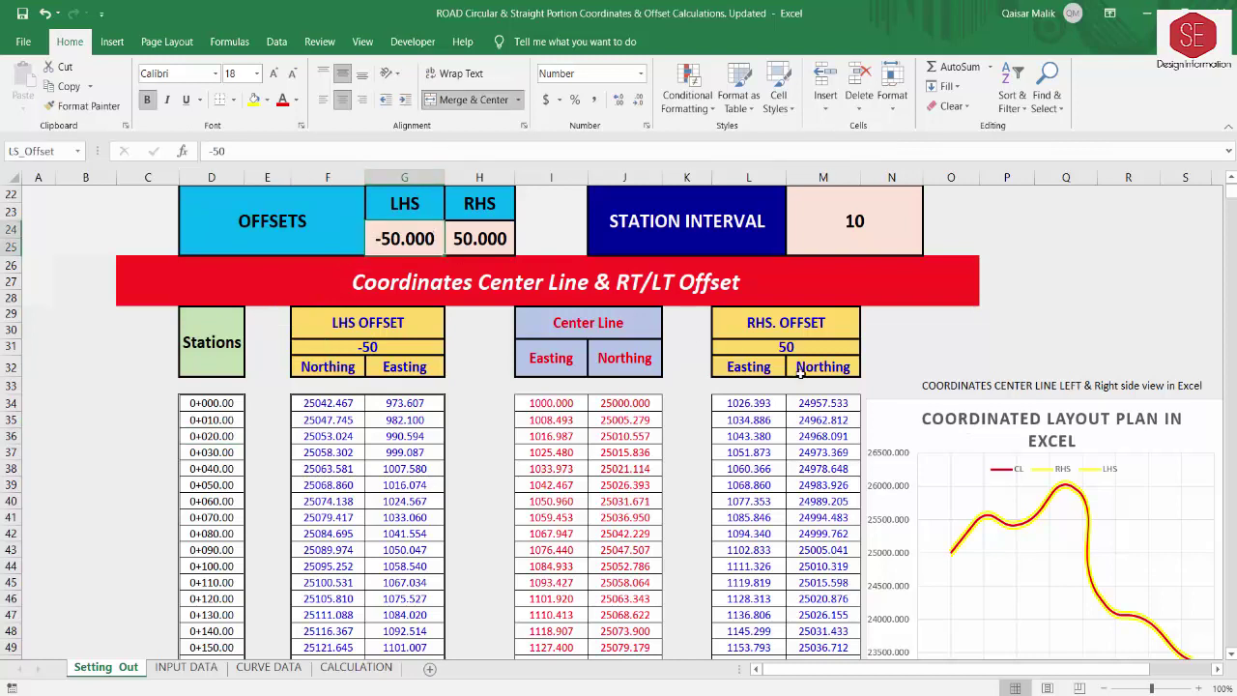
key("F2")
key("BackSpace")
key("BackSpace")
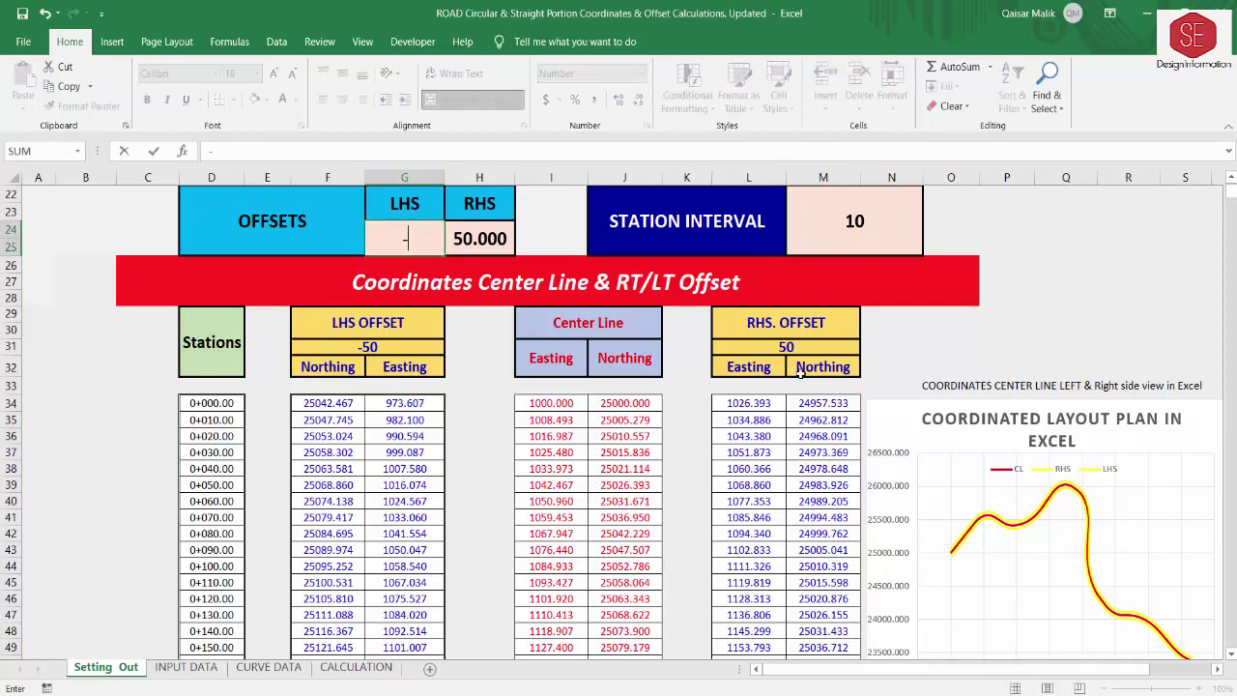
type("25")
left_click(474, 239)
double_click(474, 240)
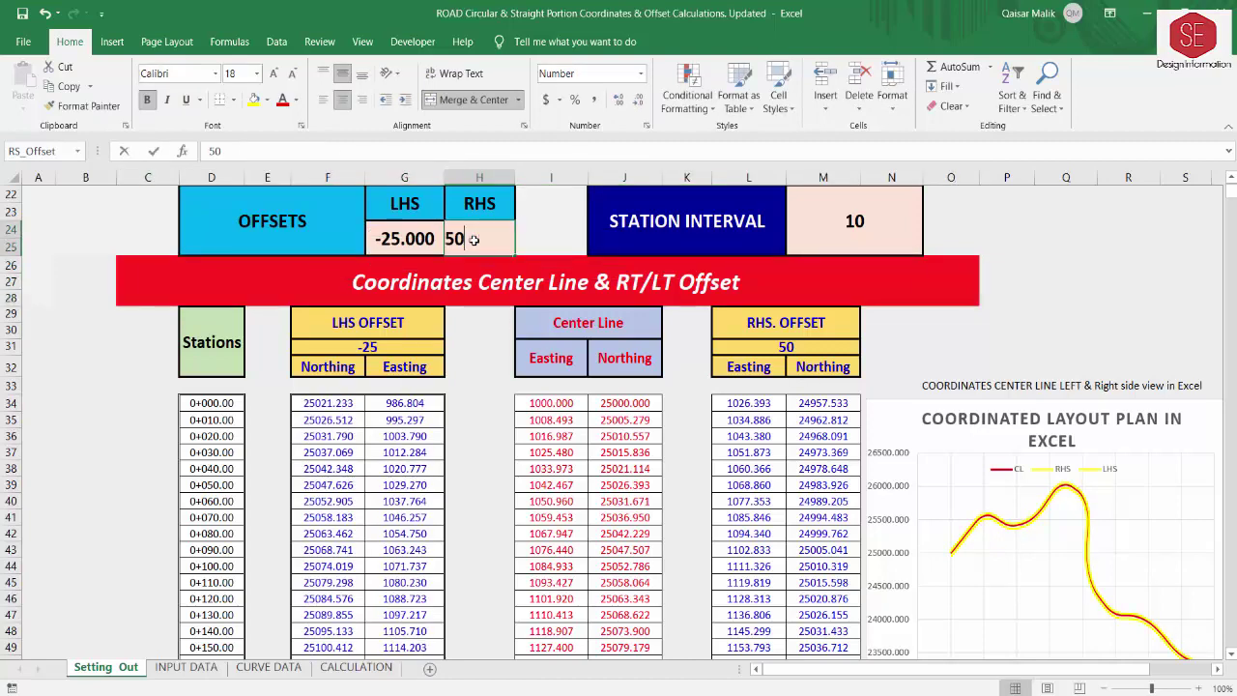
key("BackSpace")
key("BackSpace")
type("25")
key("Return")
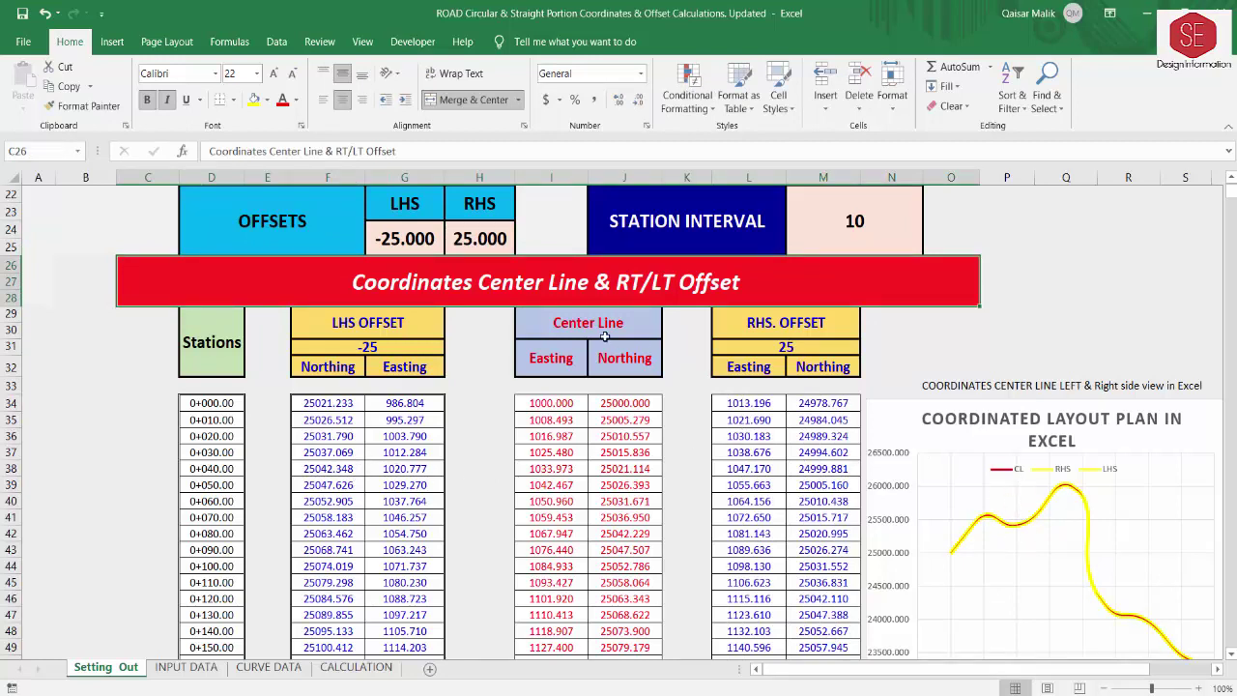
Try a left-side offset of -100, then settle it back at -25.
left_click(438, 233)
type("-")
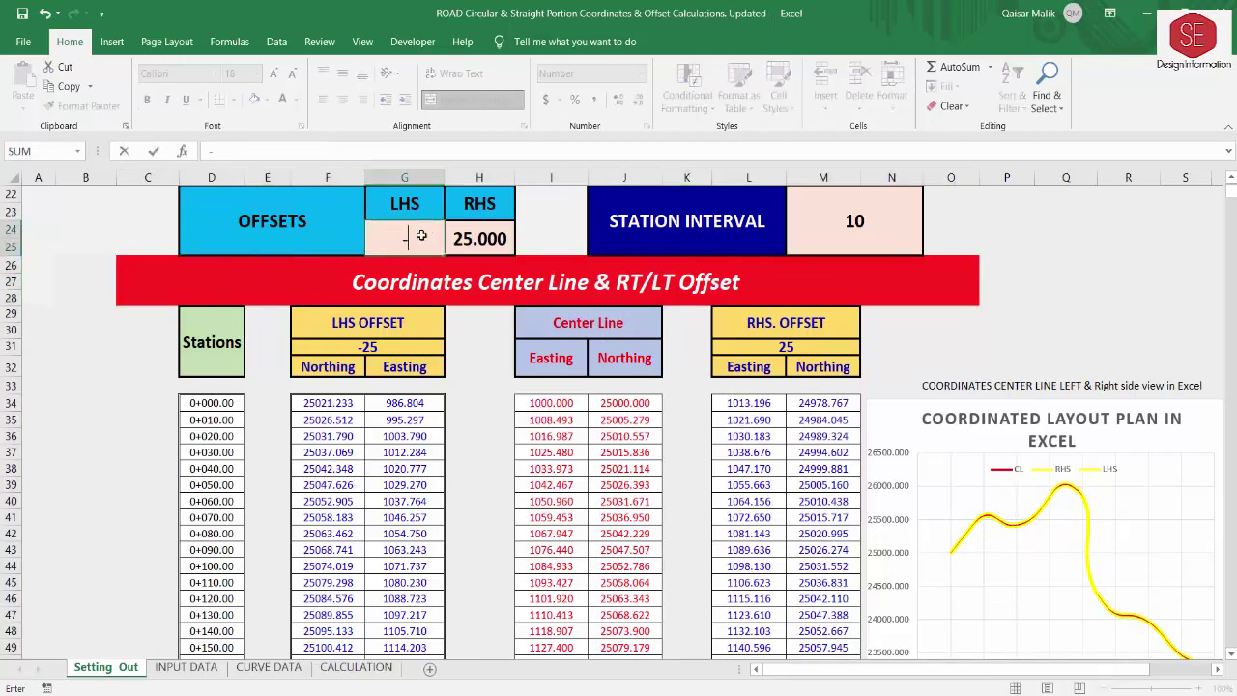
type("100")
left_click(468, 242)
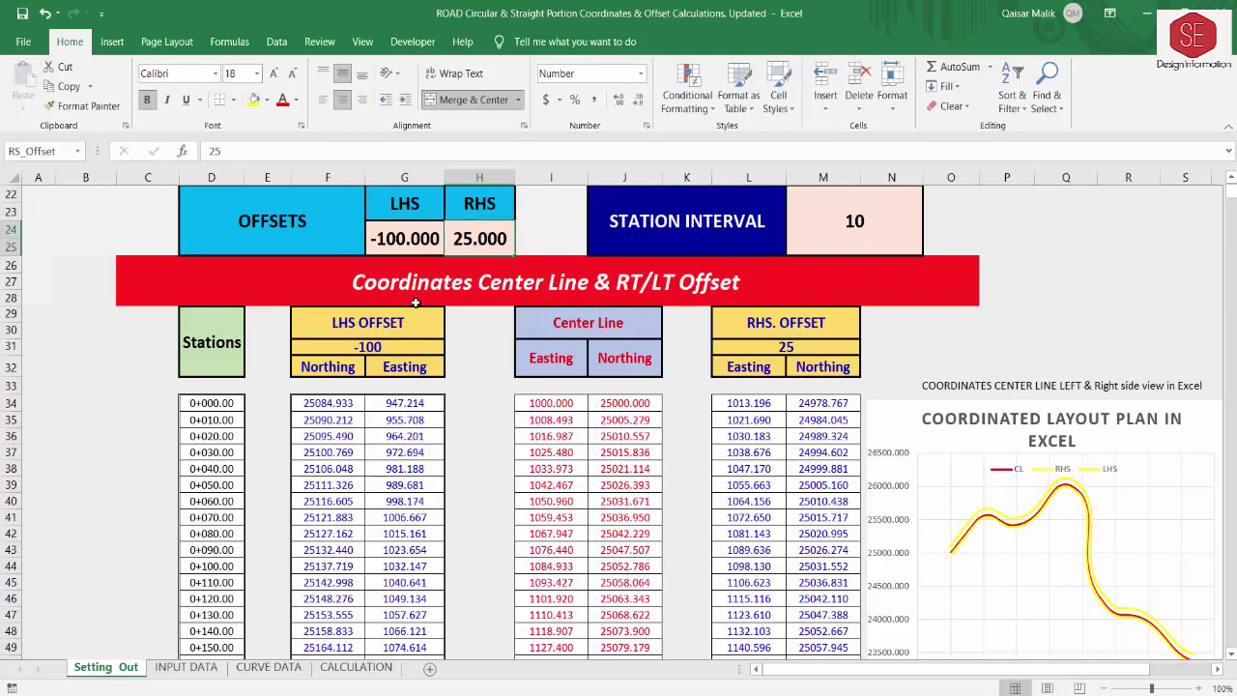
left_click(428, 241)
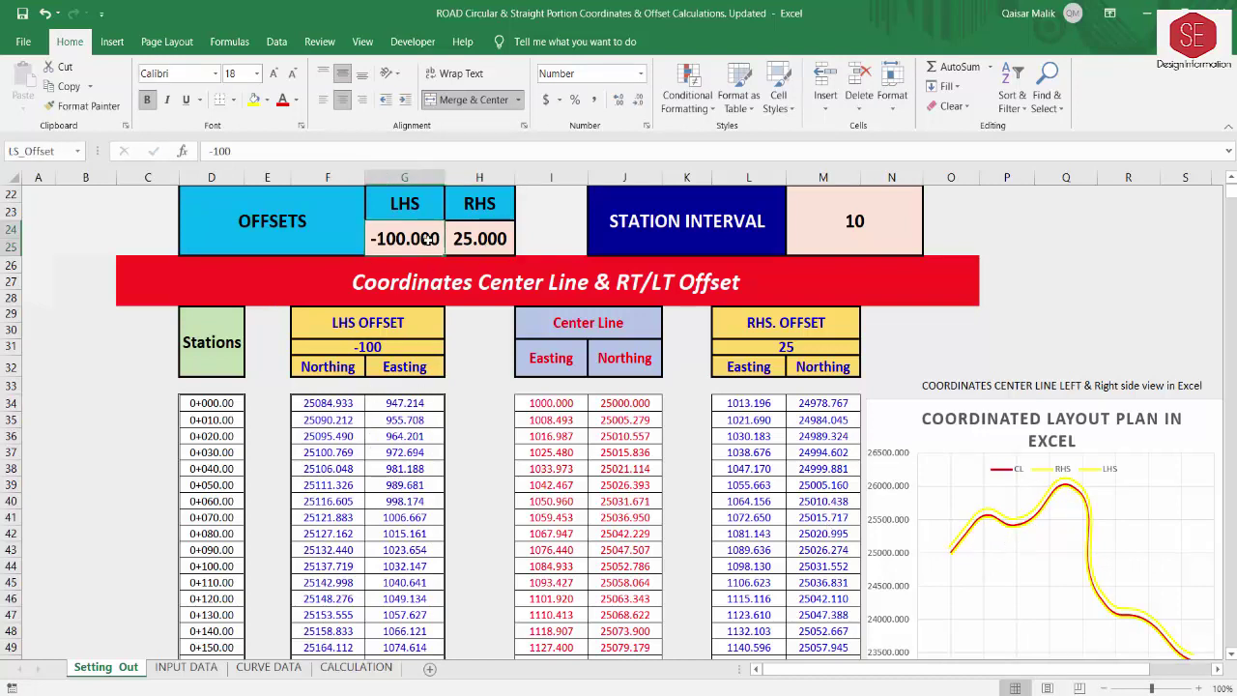
type("-25")
key("Return")
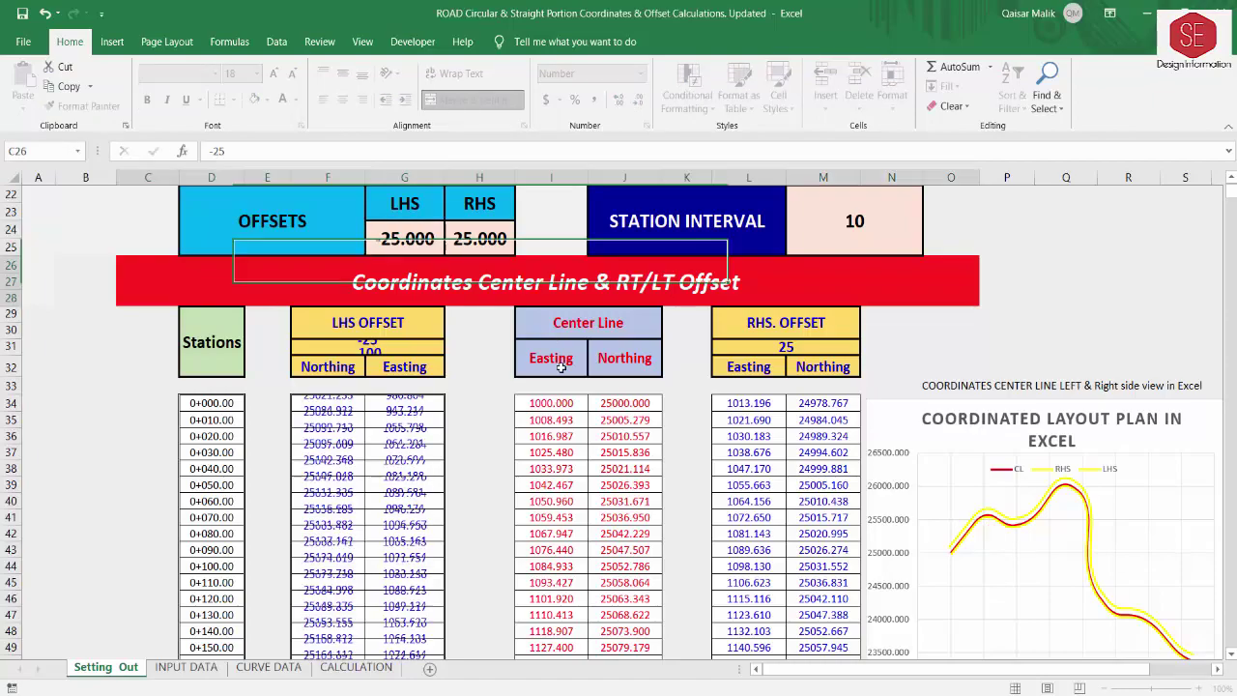
scroll(560, 368, "up", 7)
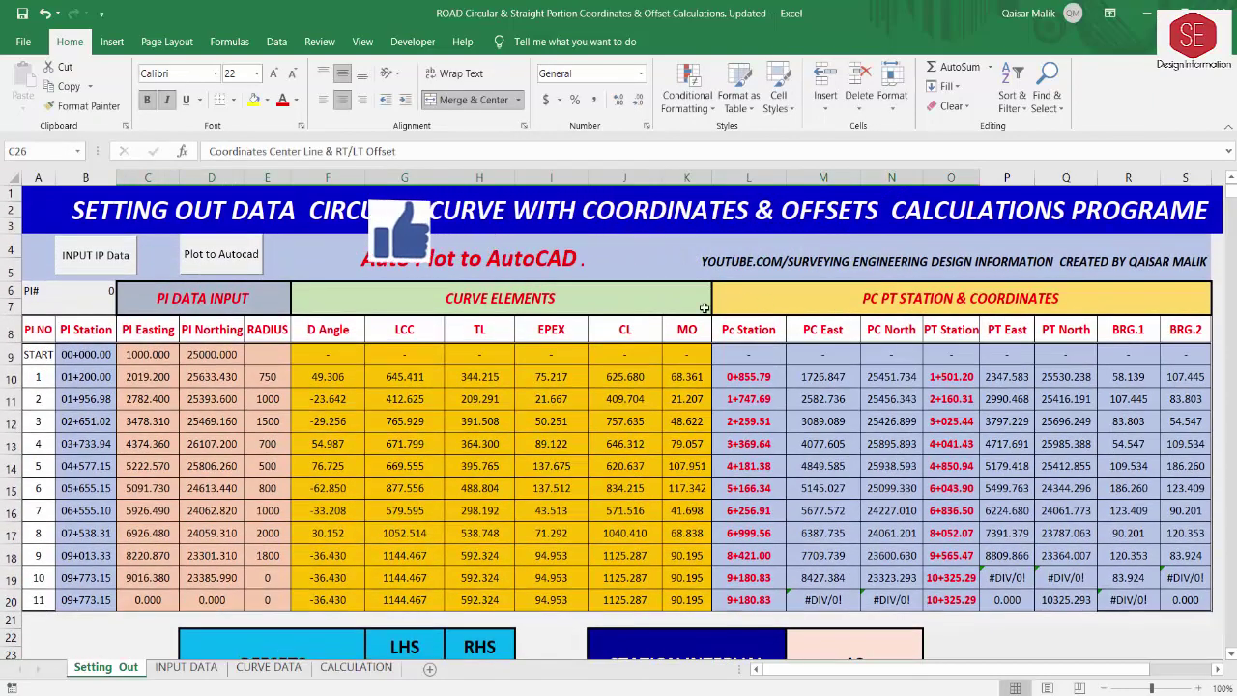
left_click(191, 669)
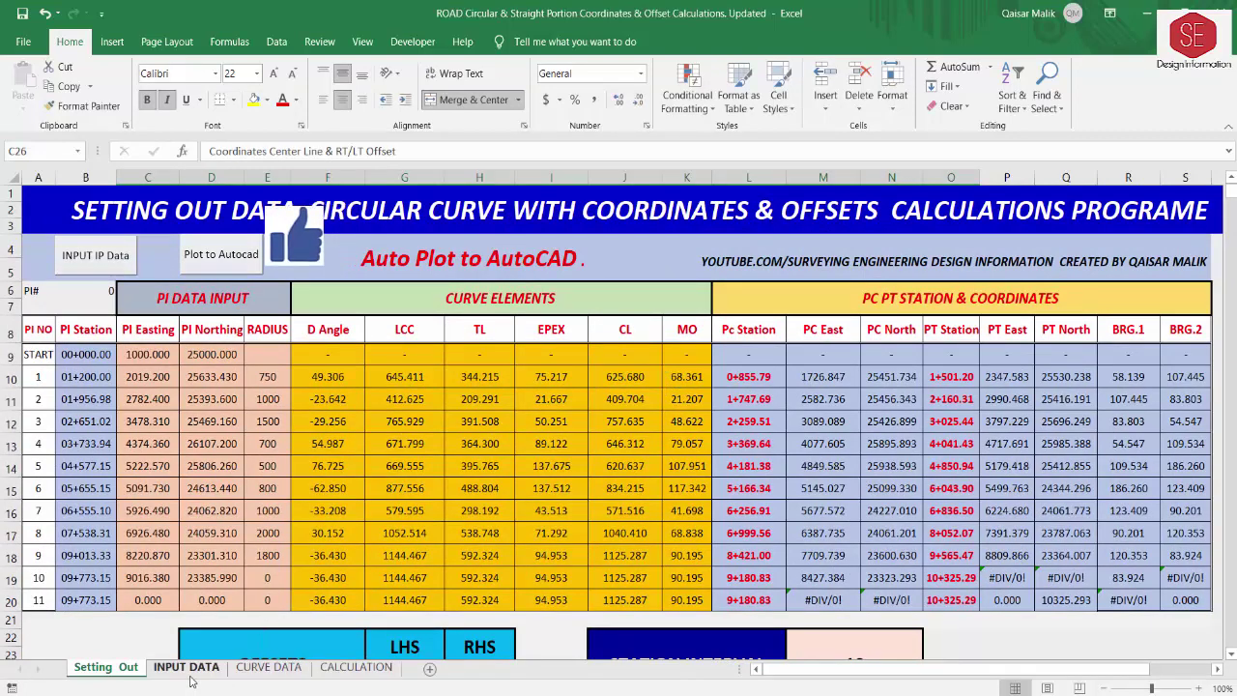
scroll(600, 321, "down", 2)
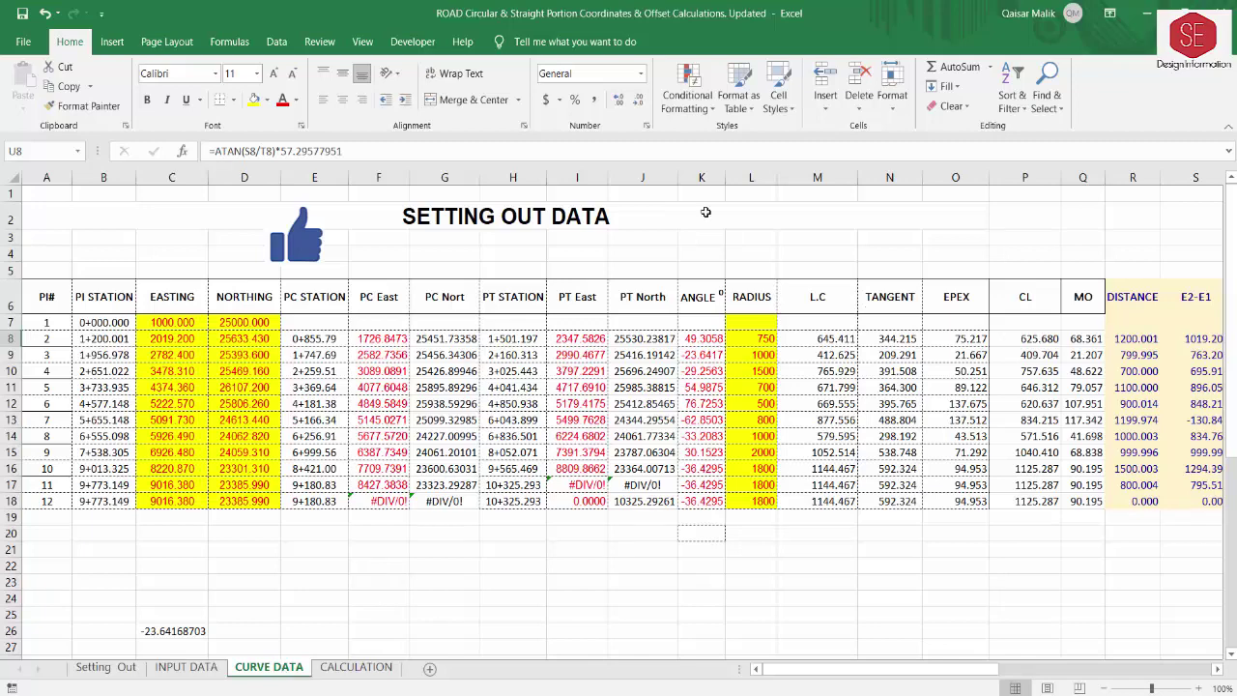
left_click(356, 668)
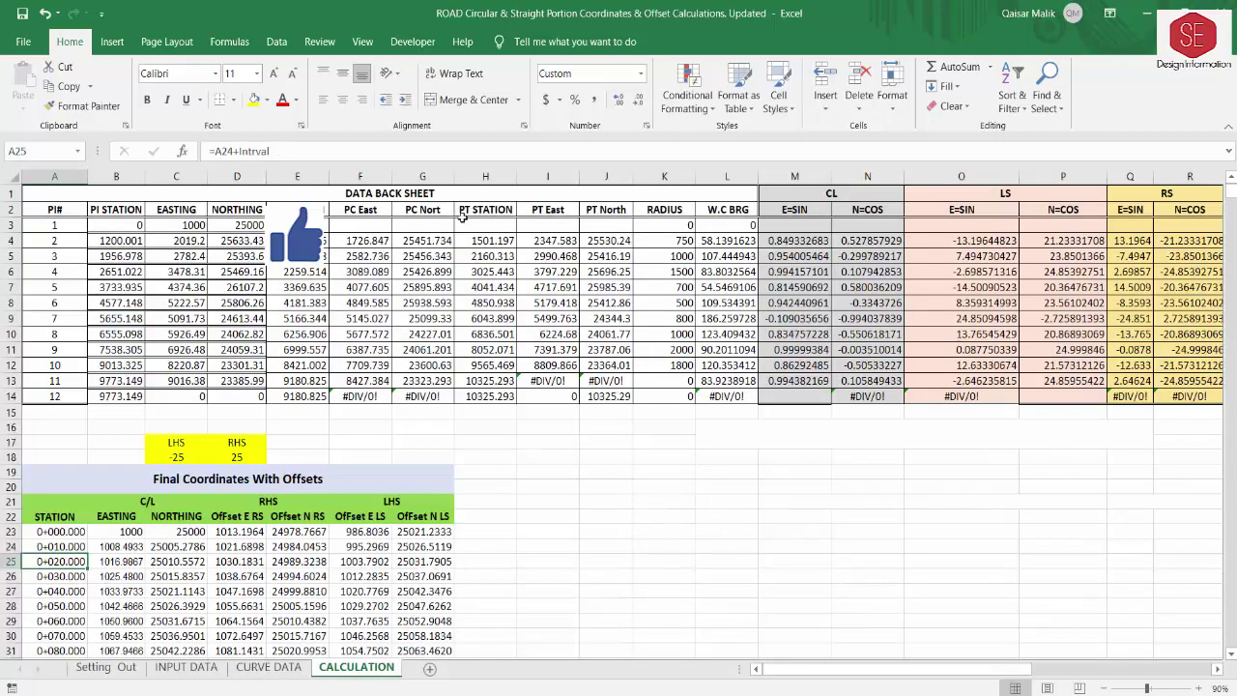
left_click(104, 668)
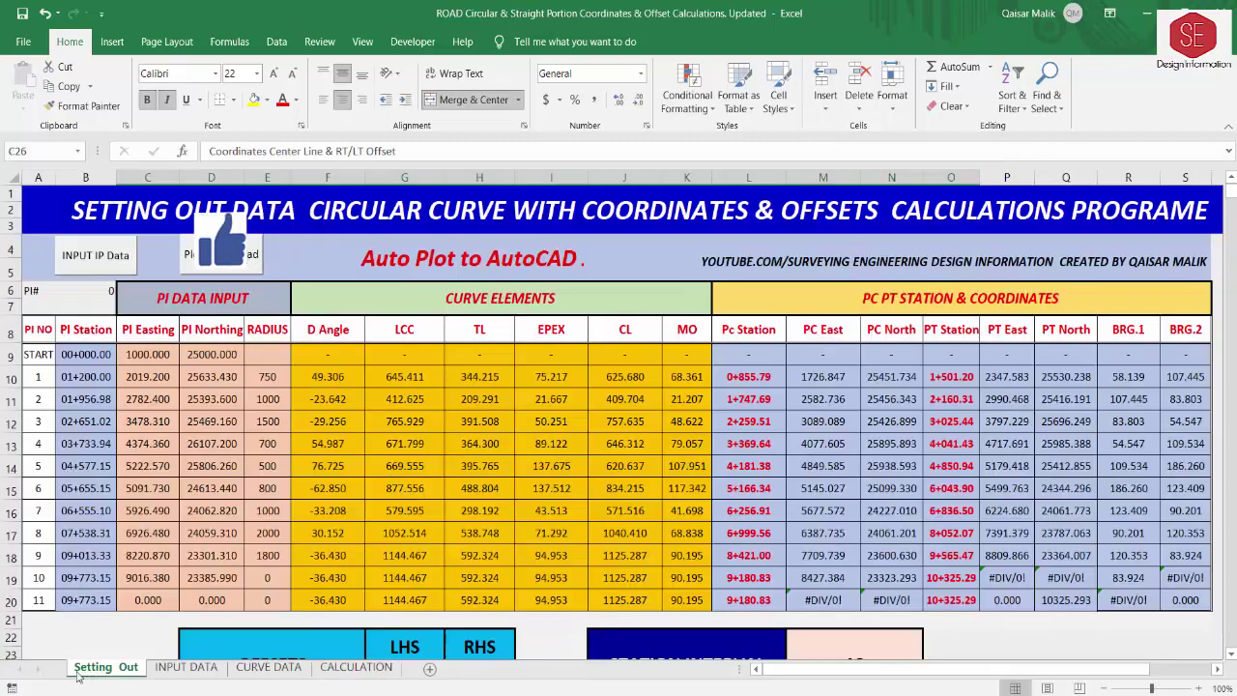
left_click(102, 255)
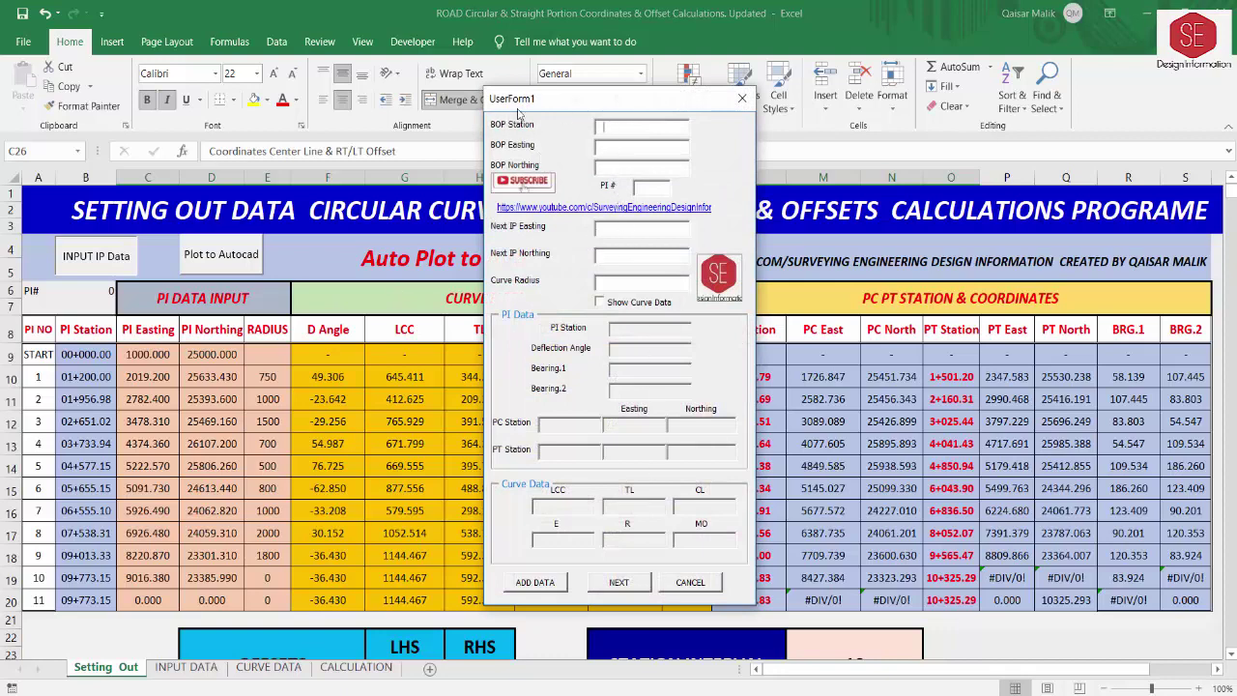
left_click(691, 582)
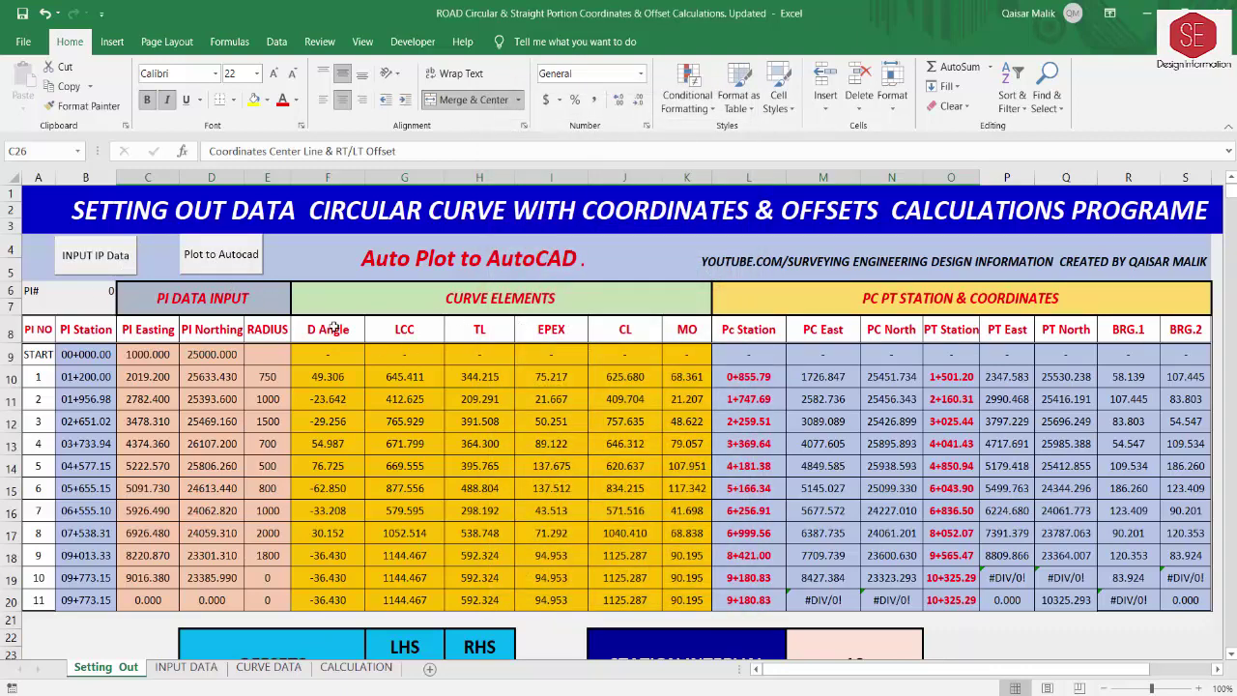
scroll(334, 328, "down", 6)
scroll(364, 378, "down", 2)
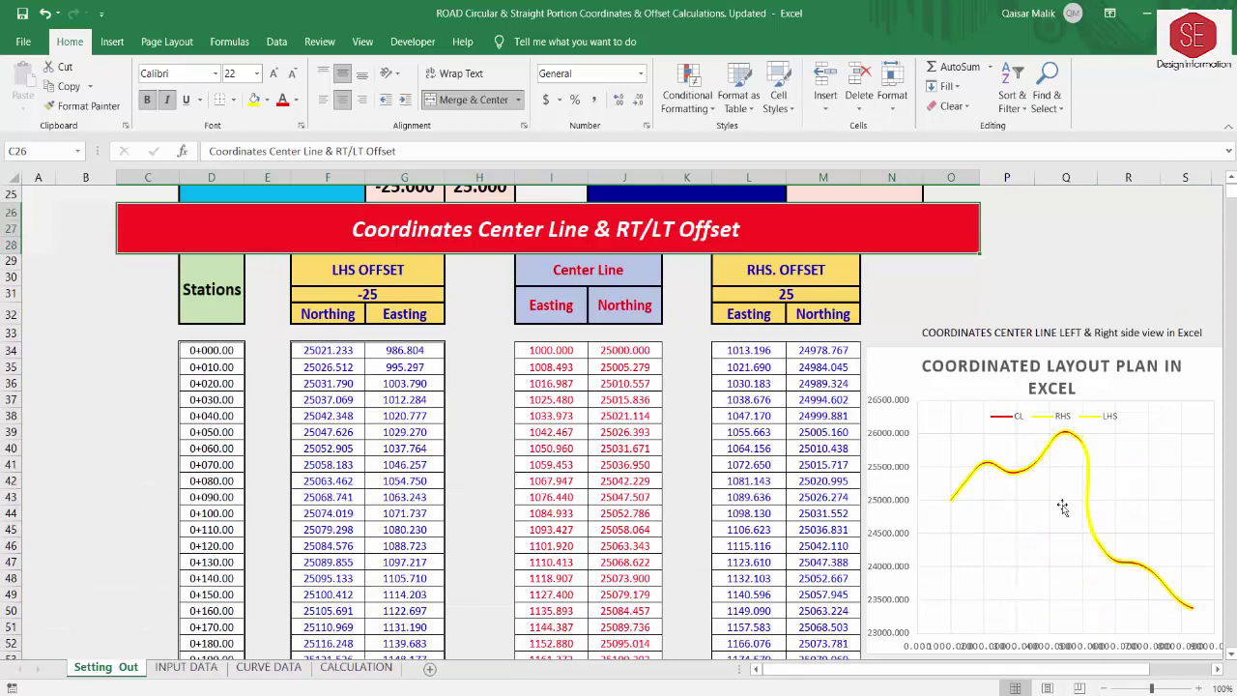
scroll(506, 293, "up", 5)
scroll(286, 223, "up", 1)
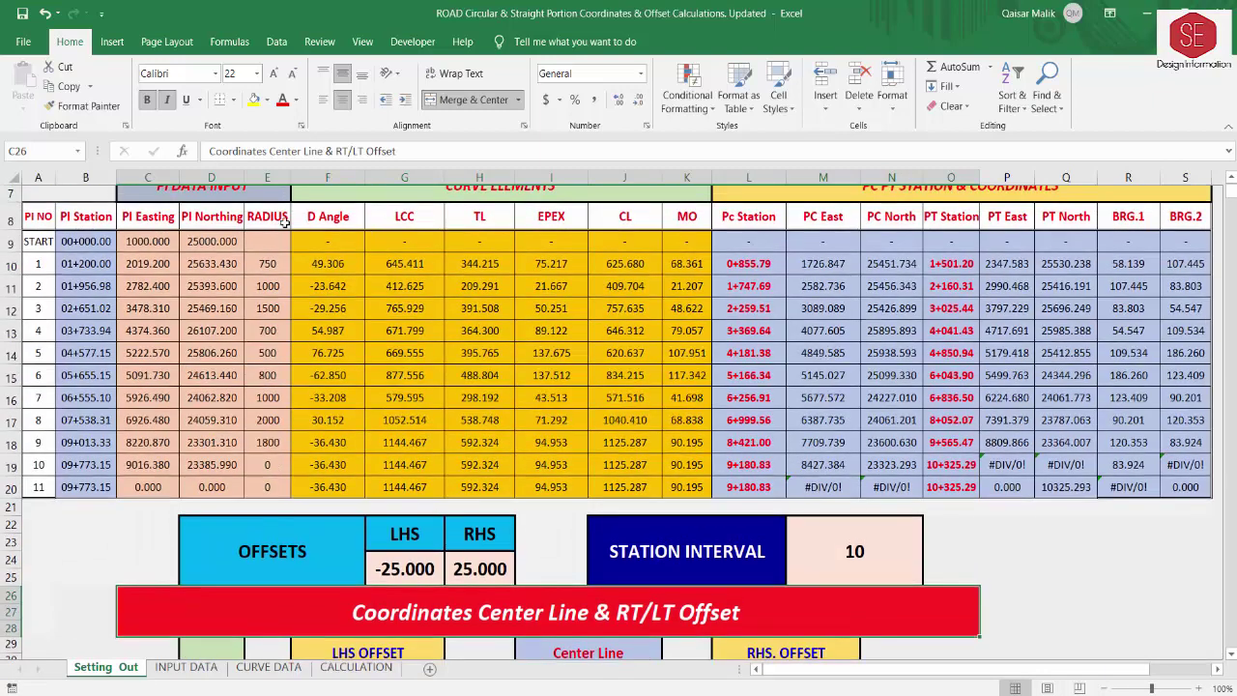
scroll(198, 310, "up", 2)
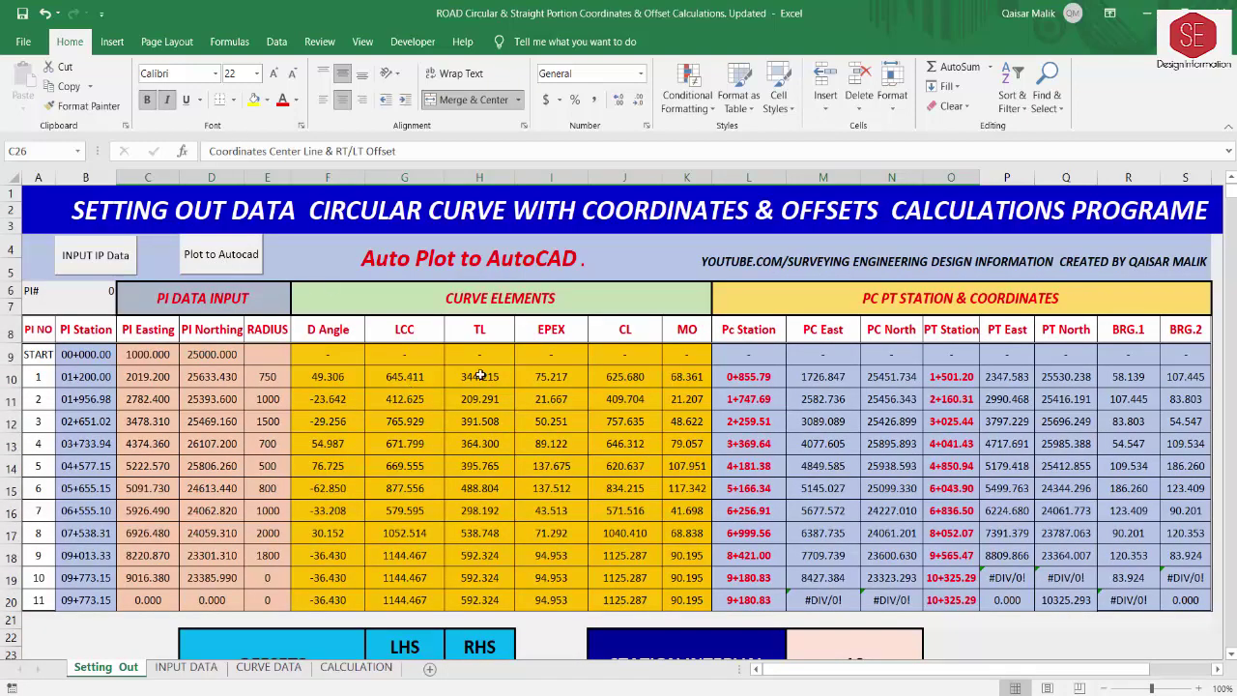
left_click(237, 254)
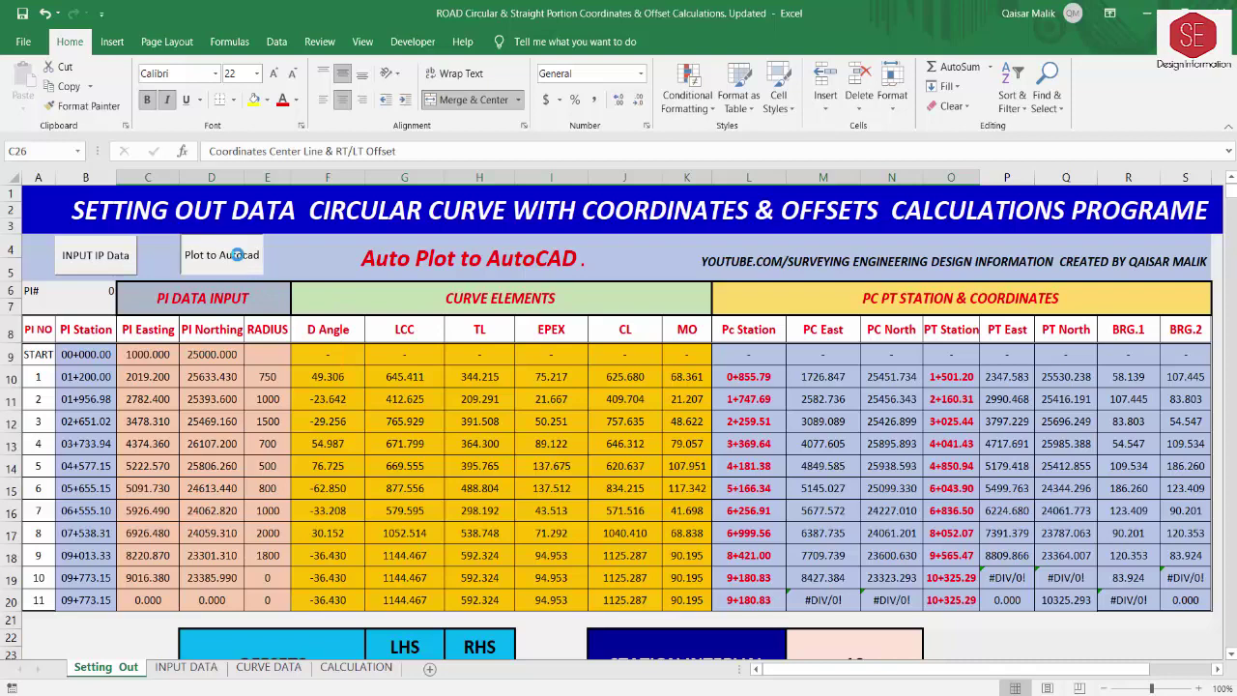
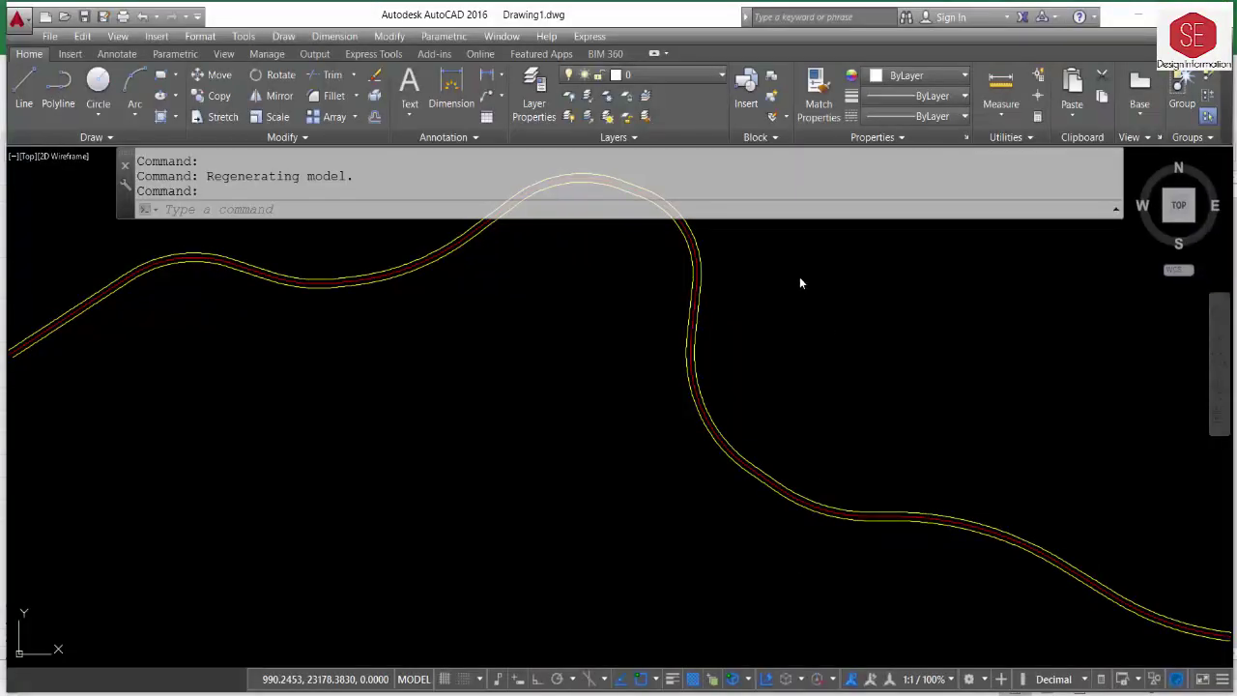
Change the left-hand offset in G24 from -25 to -50.
left_click(802, 270)
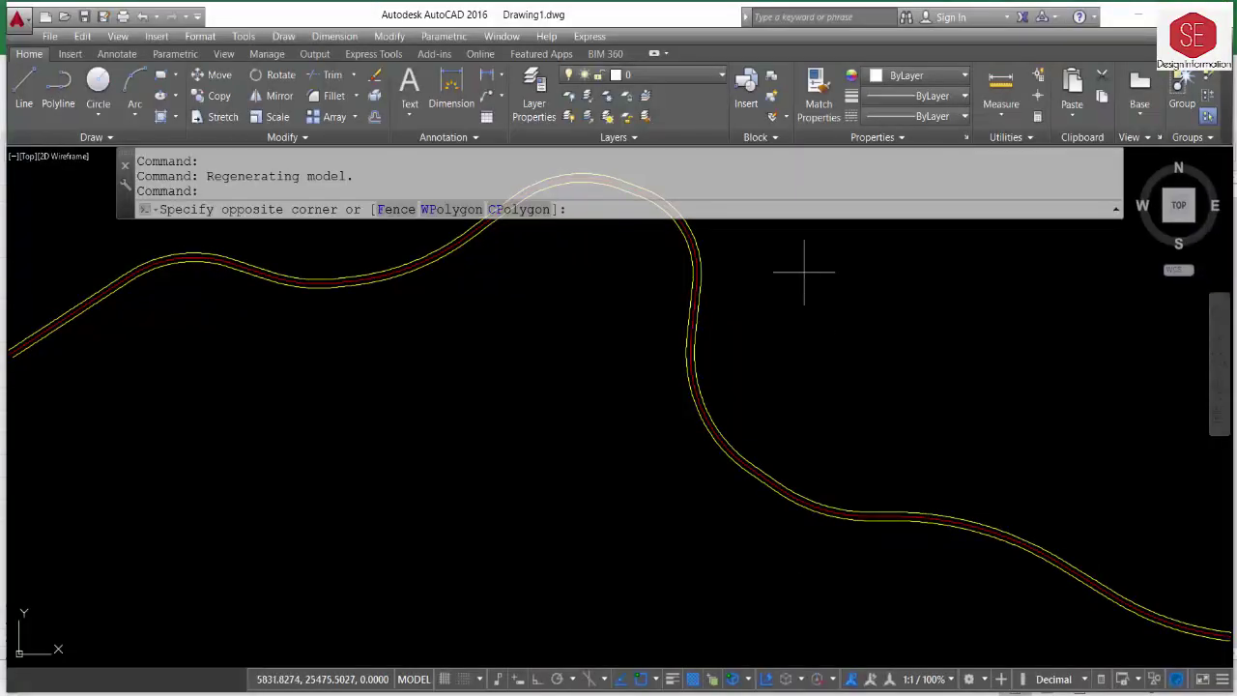
left_click(743, 237)
scroll(791, 272, "up", 3)
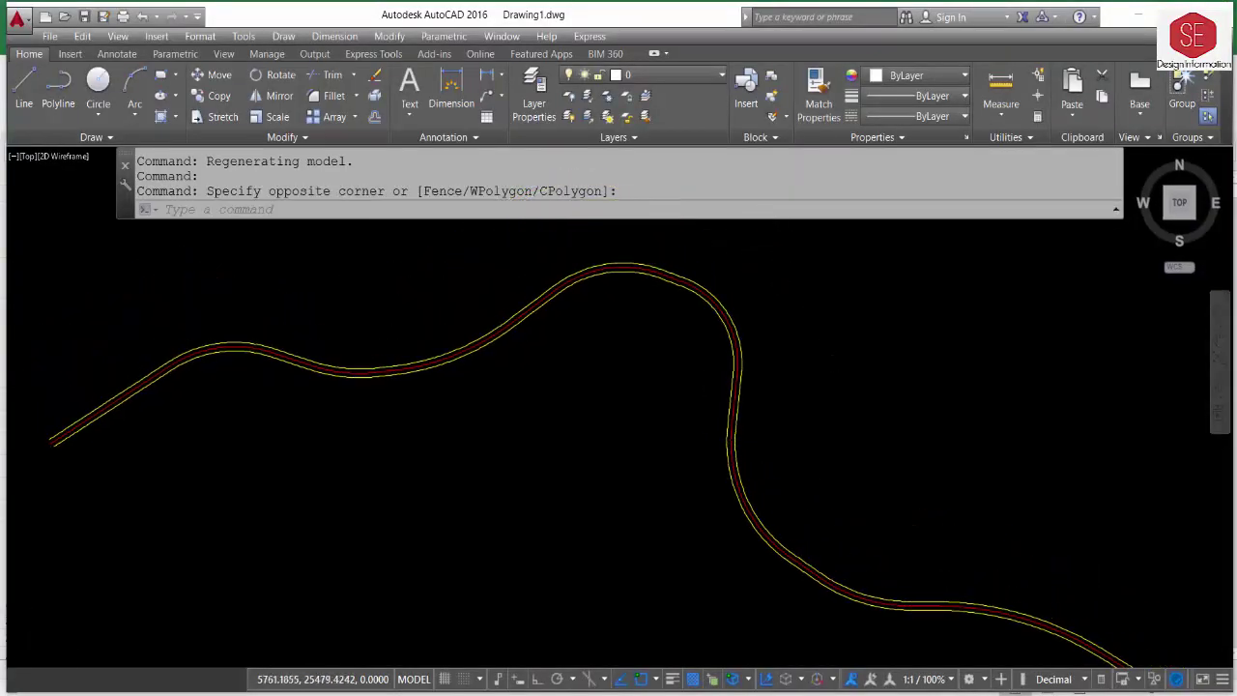
scroll(494, 384, "down", 1)
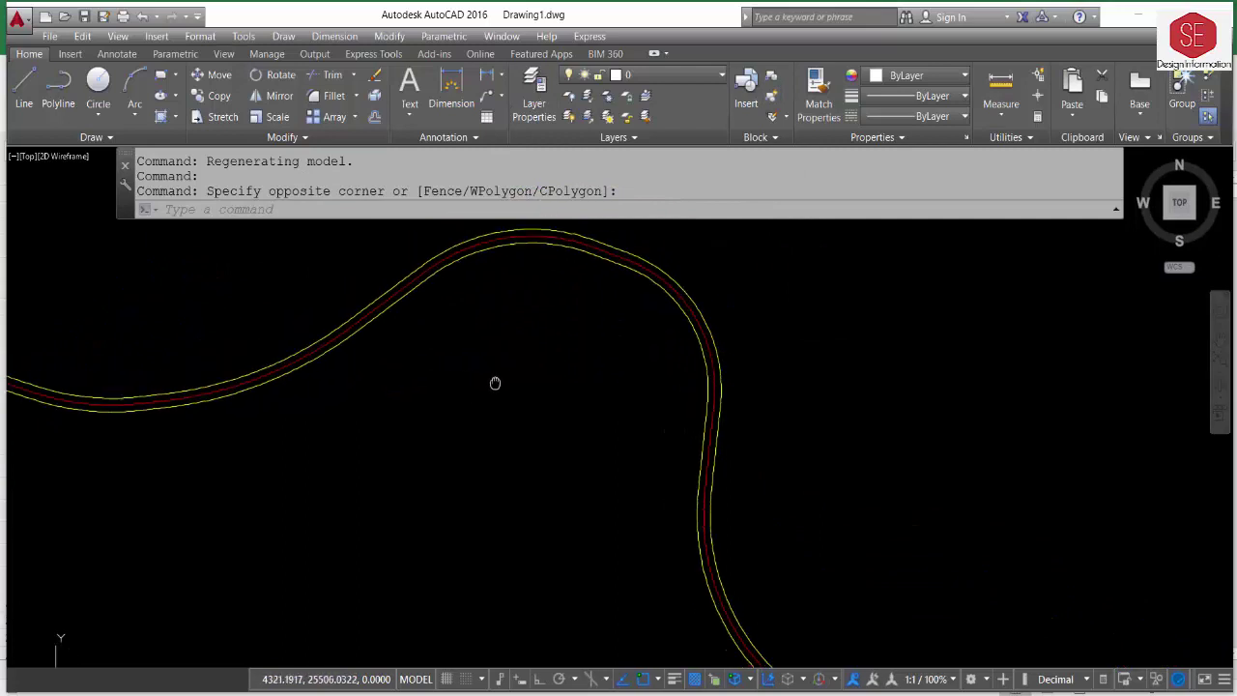
scroll(574, 420, "down", 1)
scroll(569, 342, "down", 1)
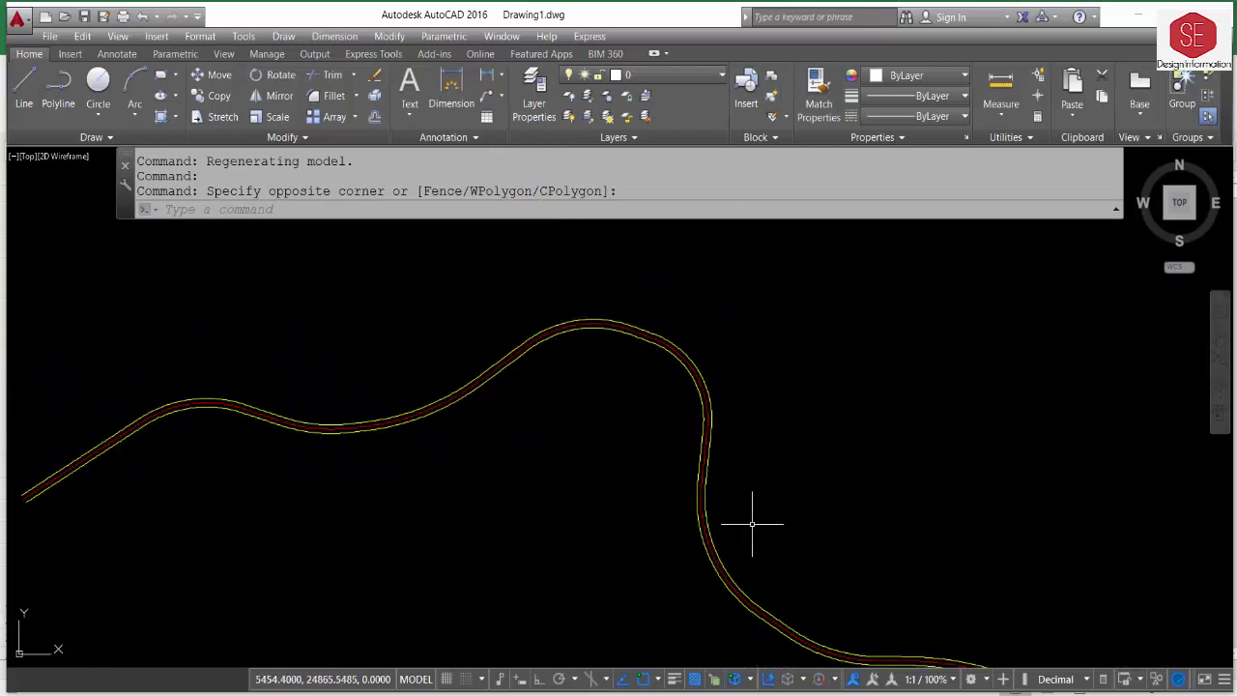
scroll(713, 406, "down", 1)
scroll(710, 387, "down", 2)
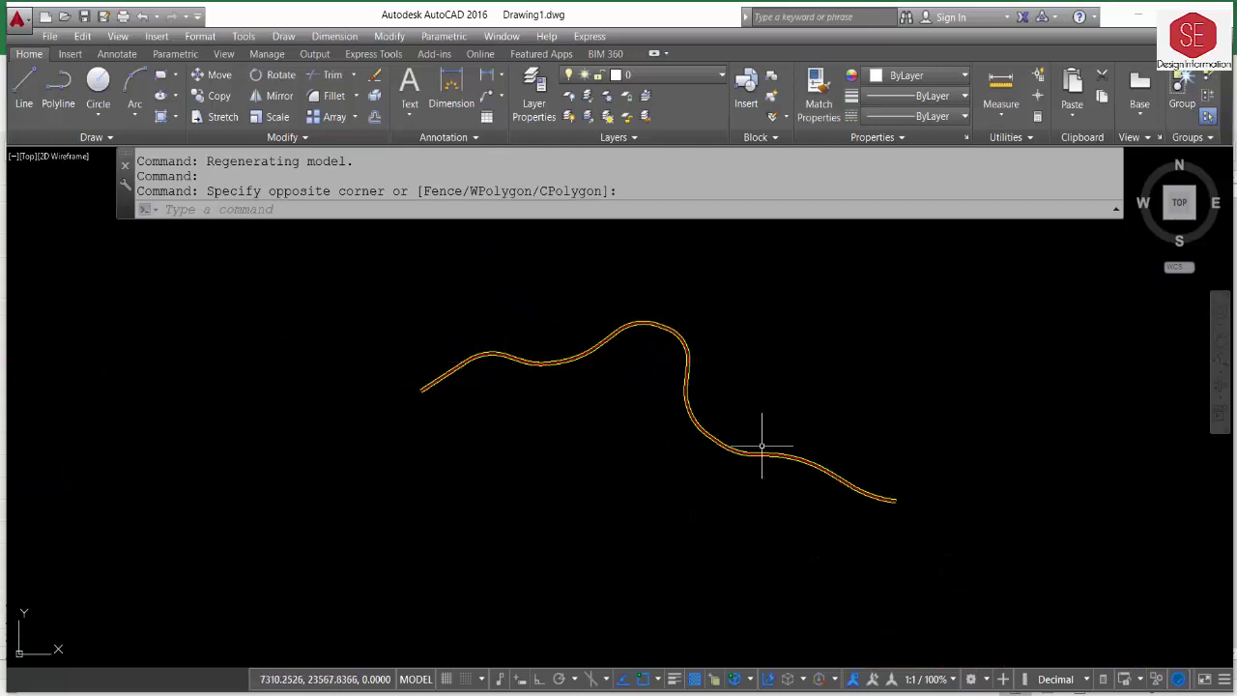
scroll(498, 396, "up", 3)
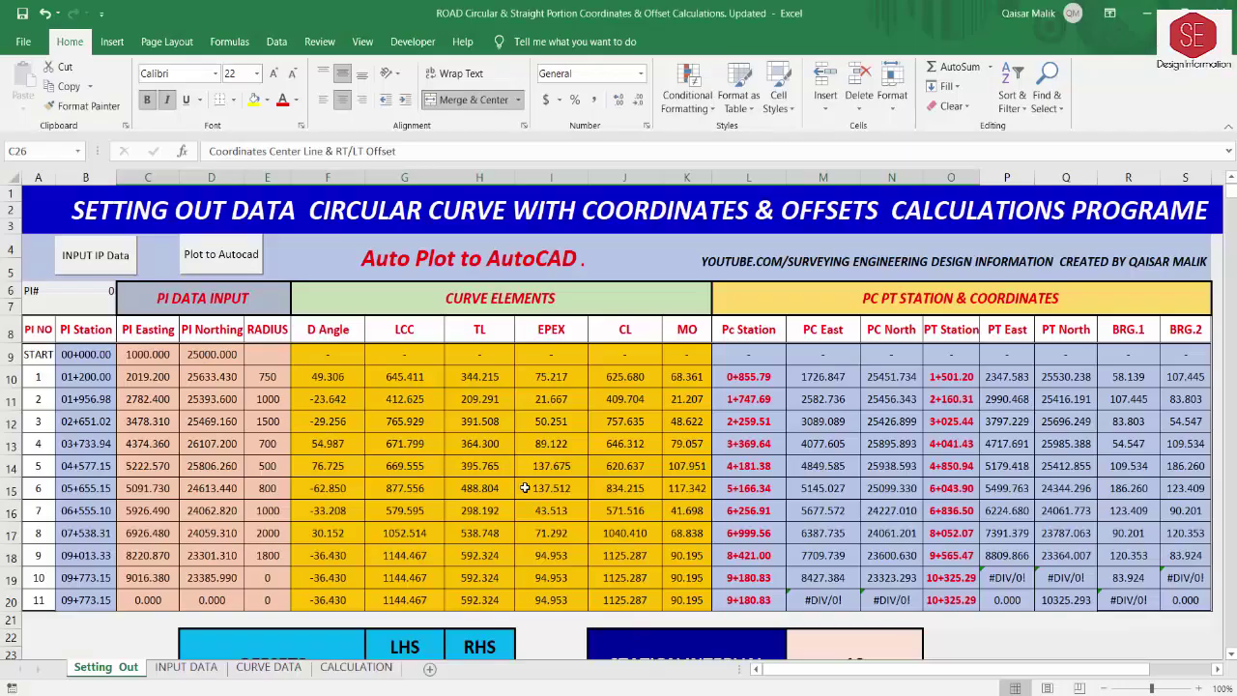
scroll(532, 491, "down", 3)
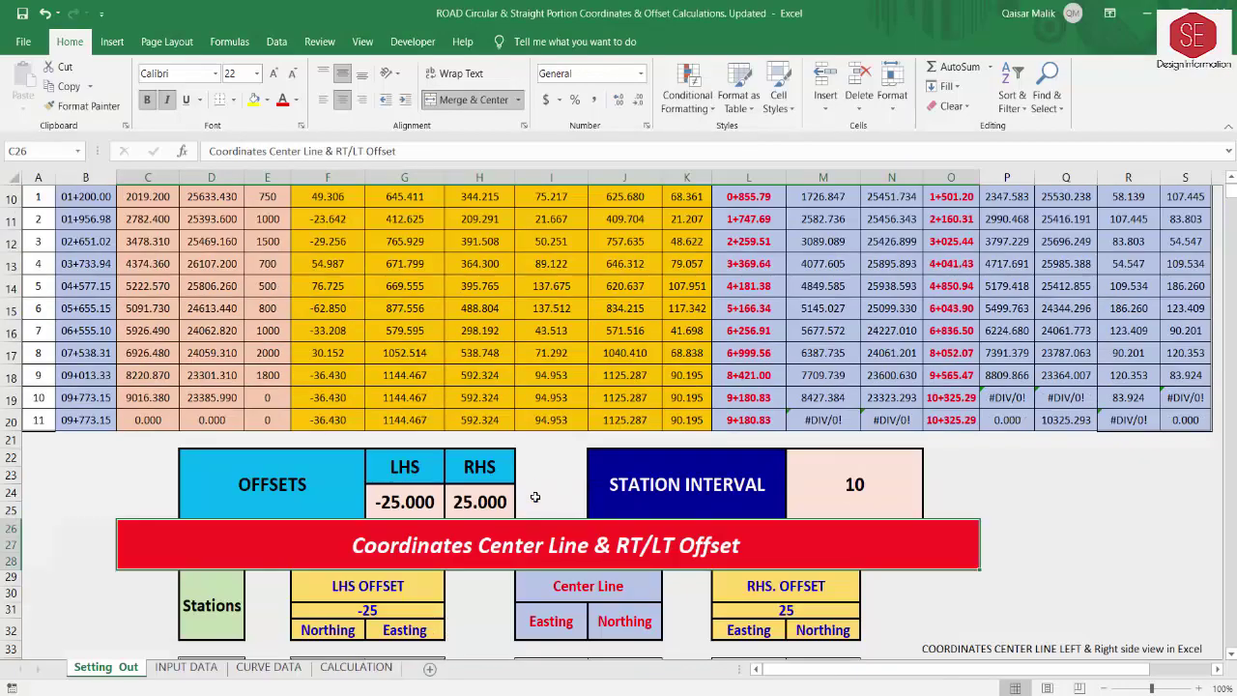
left_click(411, 505)
type("-5")
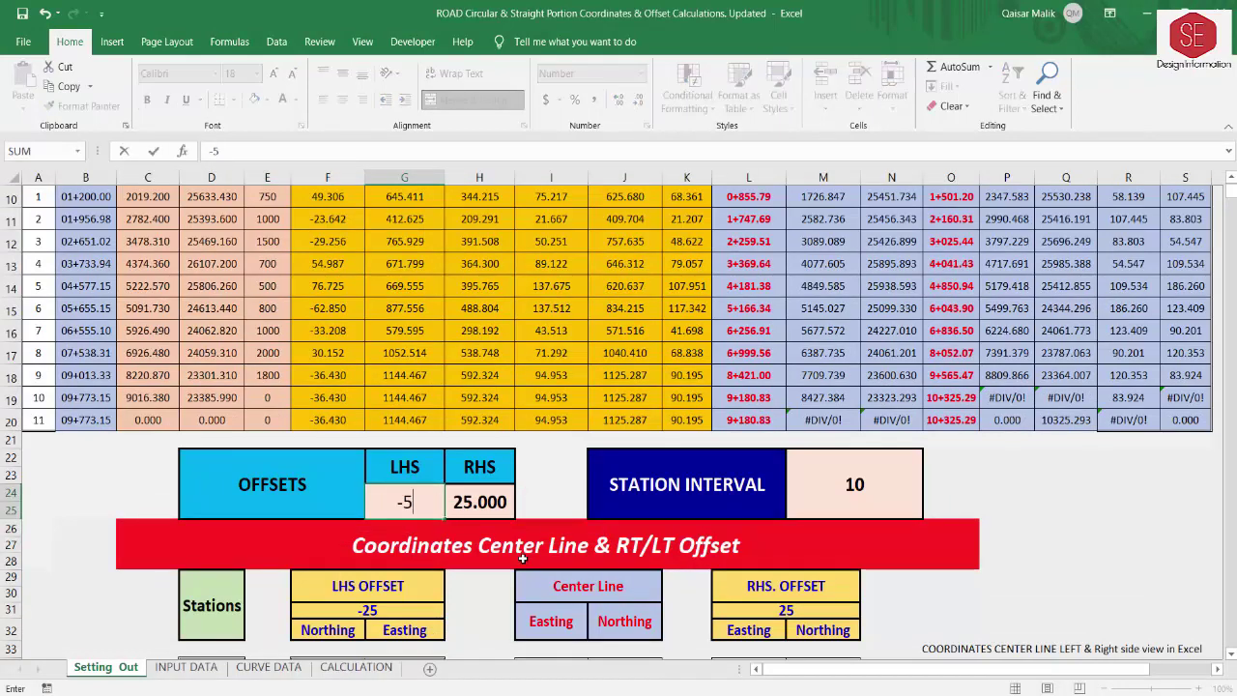
type("0")
Set the right-hand offset in H24 to 50.
left_click(480, 501)
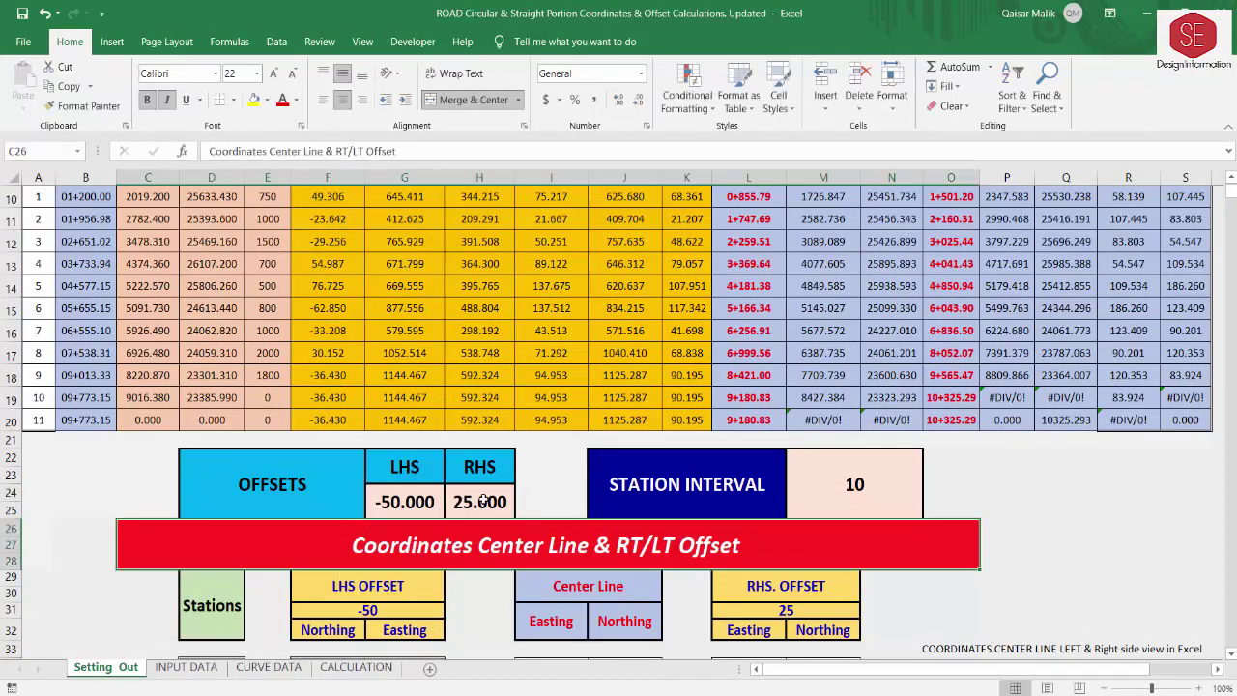
type("50")
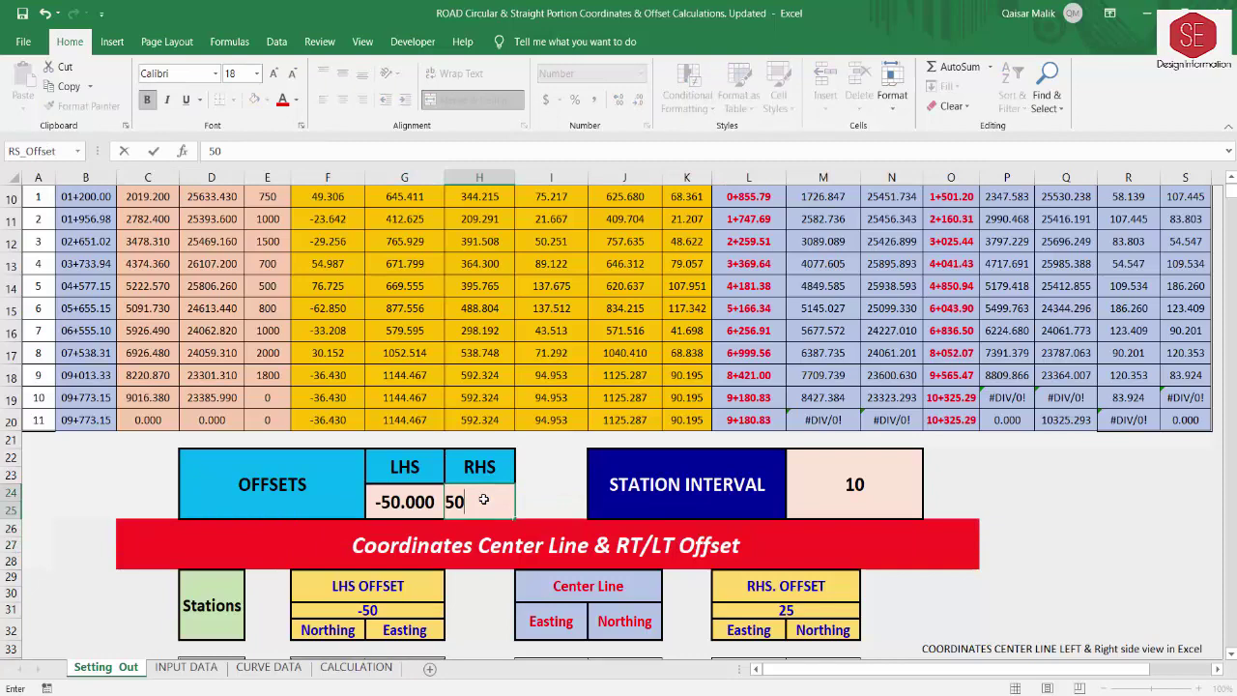
key("Return")
scroll(587, 464, "up", 3)
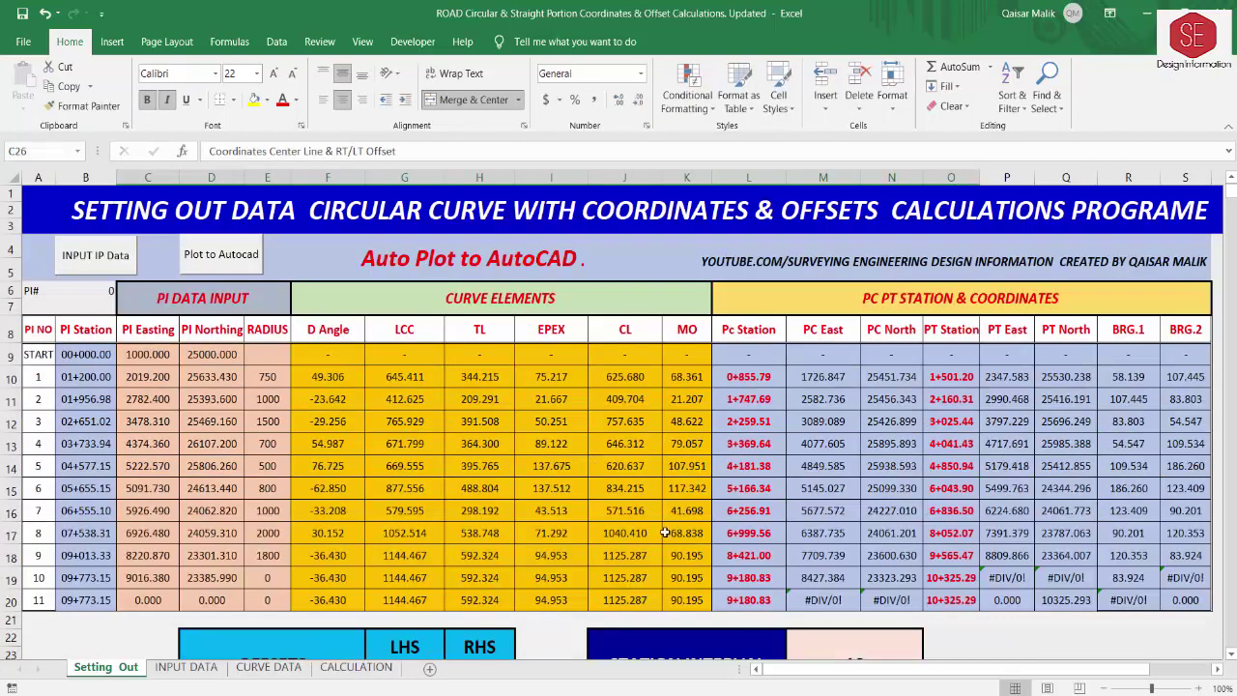
Replot the road in AutoCAD, check the ±50 m offset lines, then return to Excel.
left_click(245, 255)
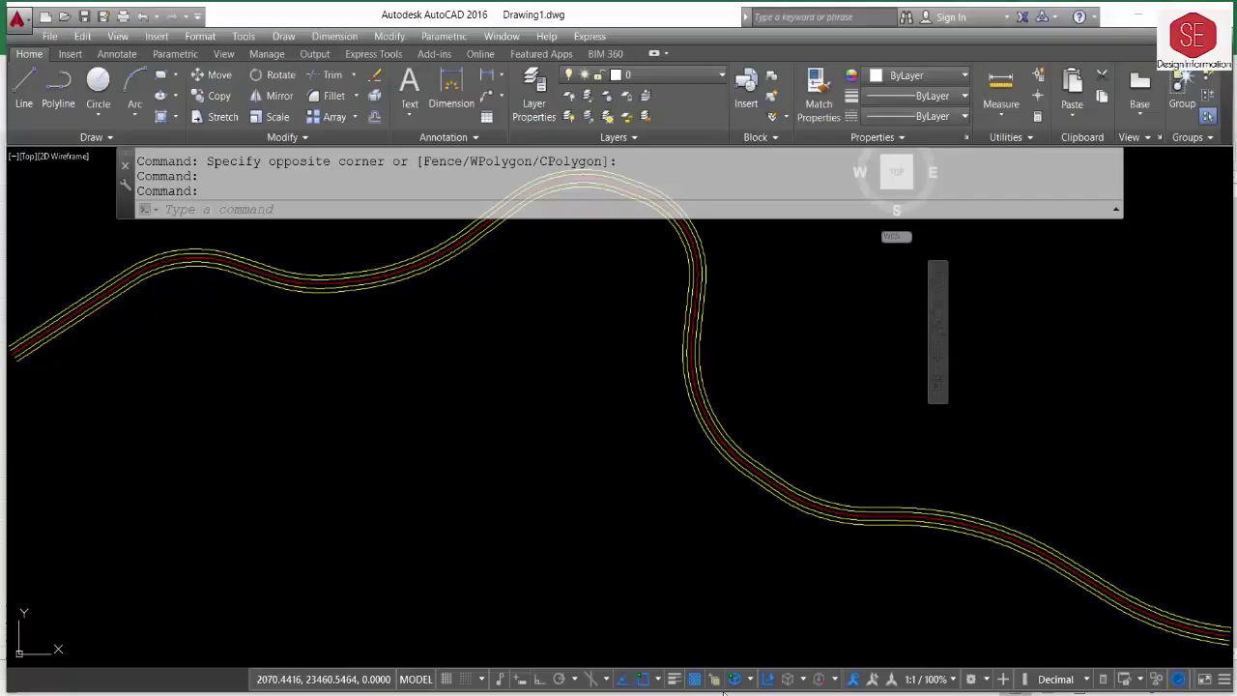
scroll(646, 378, "down", 1)
scroll(477, 391, "up", 3)
scroll(477, 392, "up", 2)
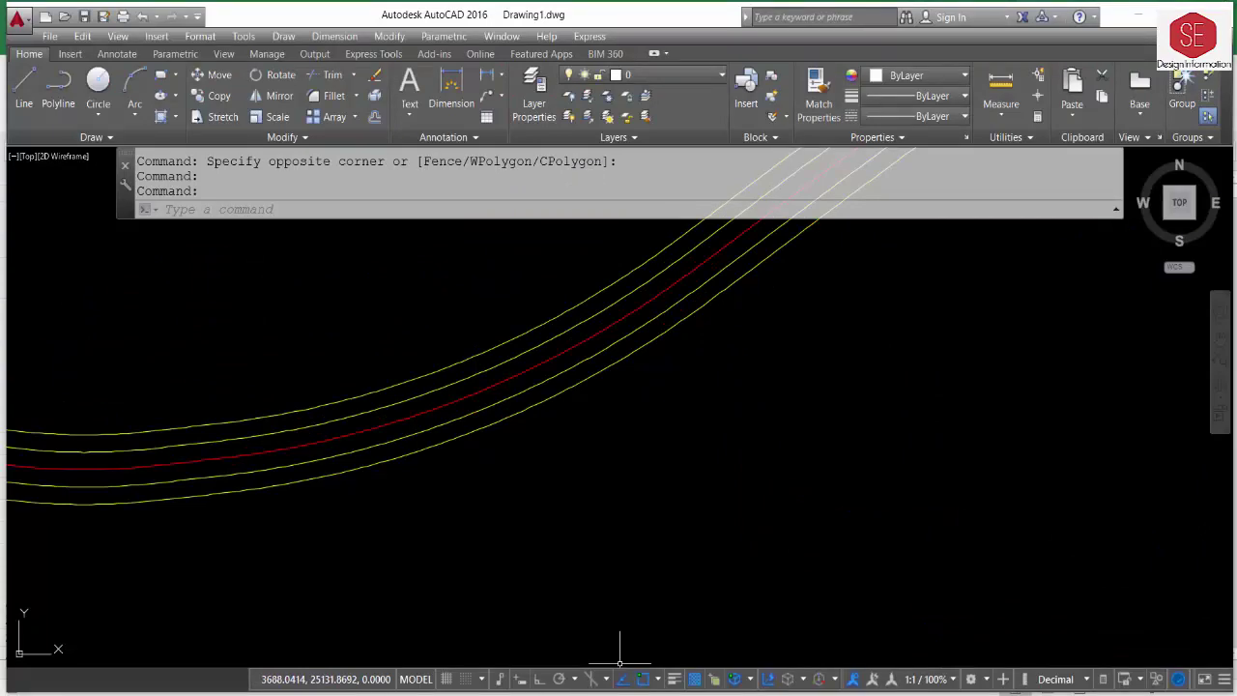
key("alt+Tab")
scroll(457, 413, "down", 4)
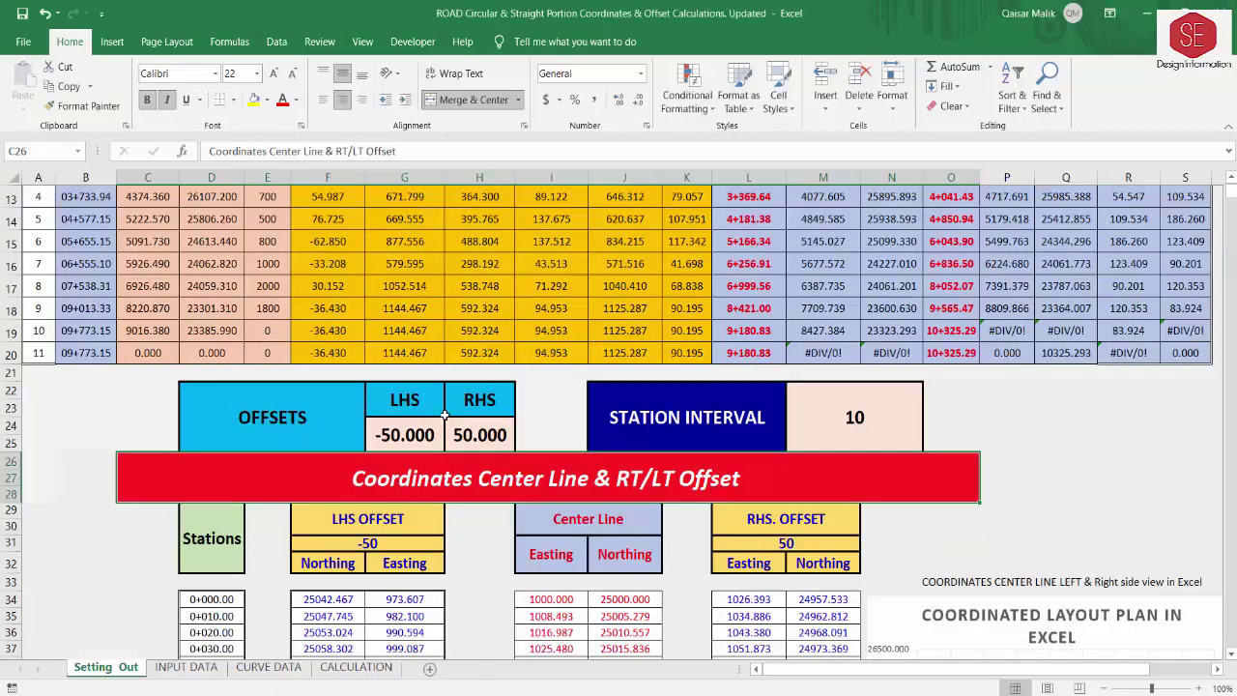
Set the offsets to -100 in G24 and 100 in H24.
left_click(387, 438)
type("-10")
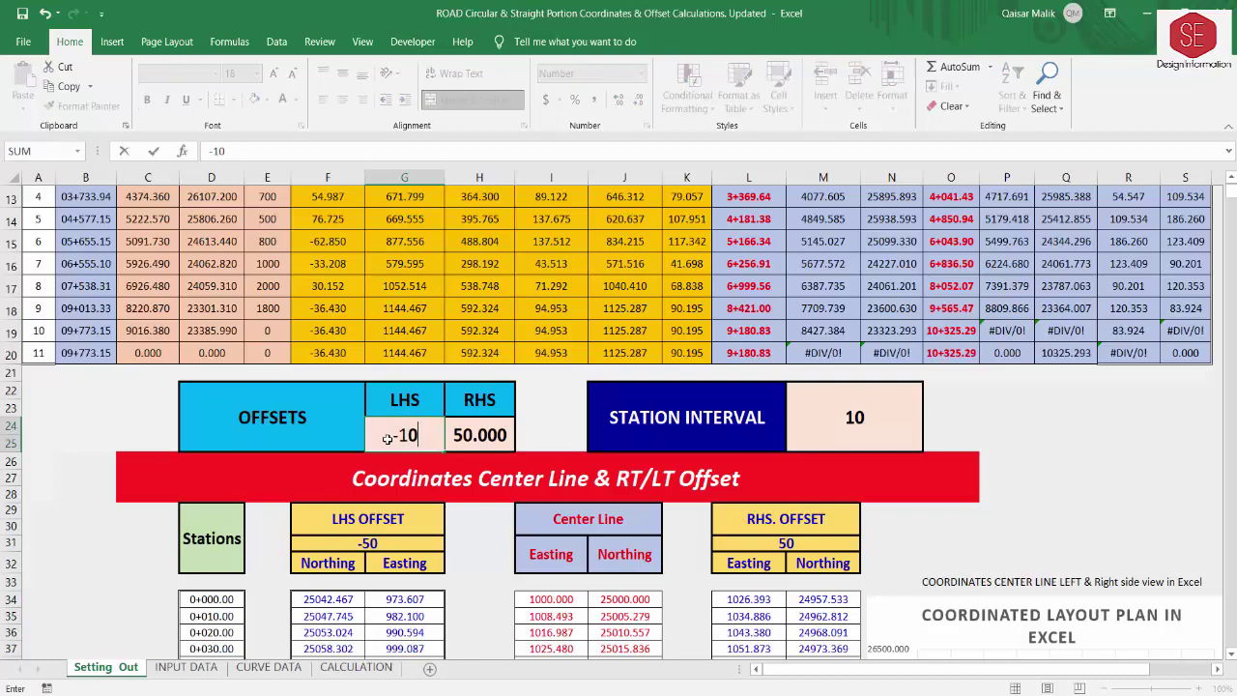
type("0")
left_click(468, 428)
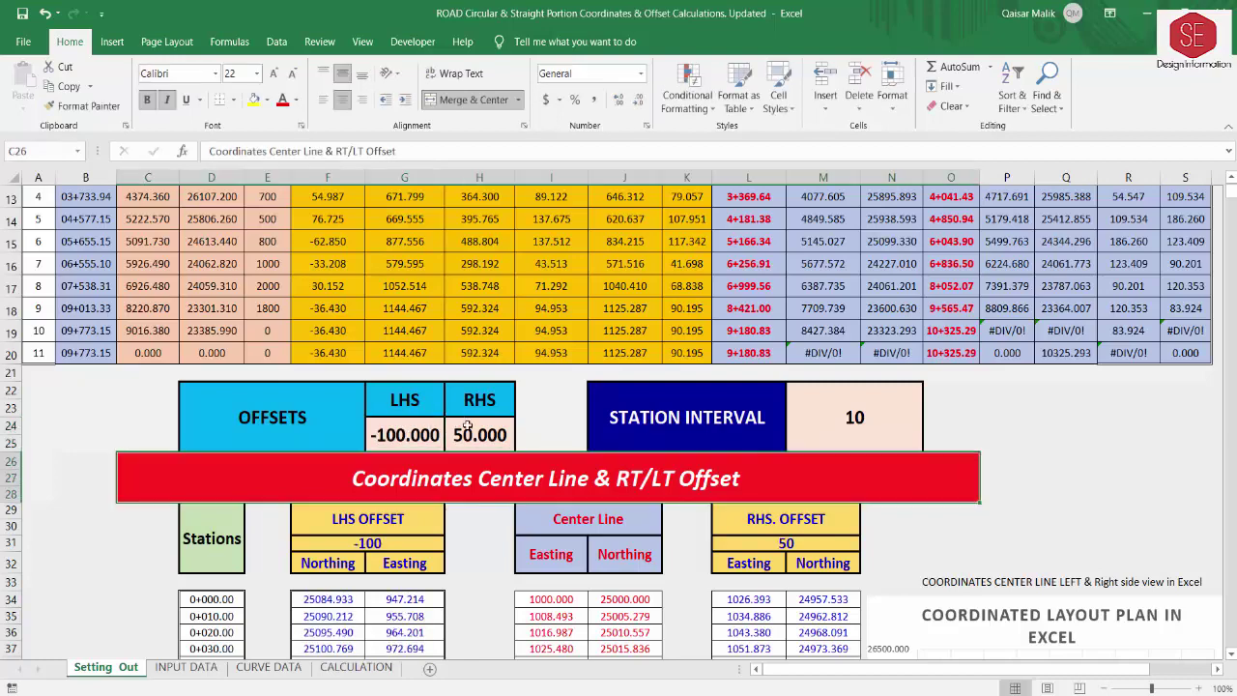
type("10")
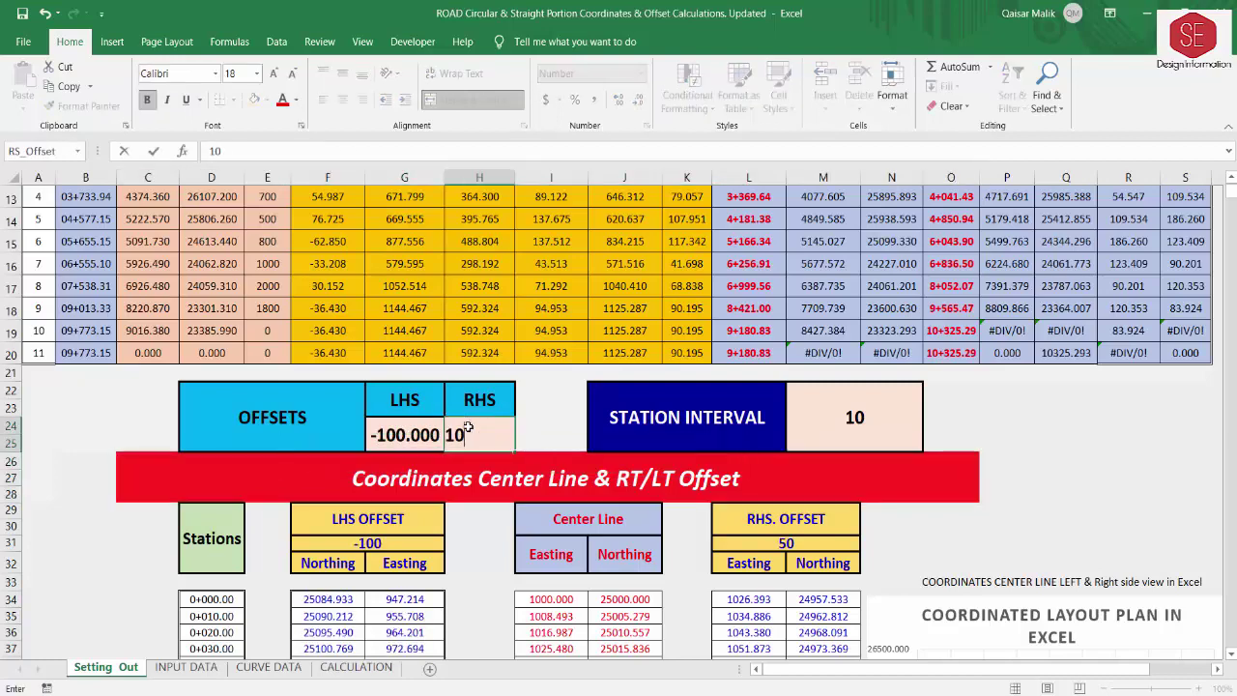
type("0.000")
key("Return")
Check the updated chart and send the recalculated coordinates to AutoCAD with Plot to Autocad.
scroll(628, 464, "down", 1)
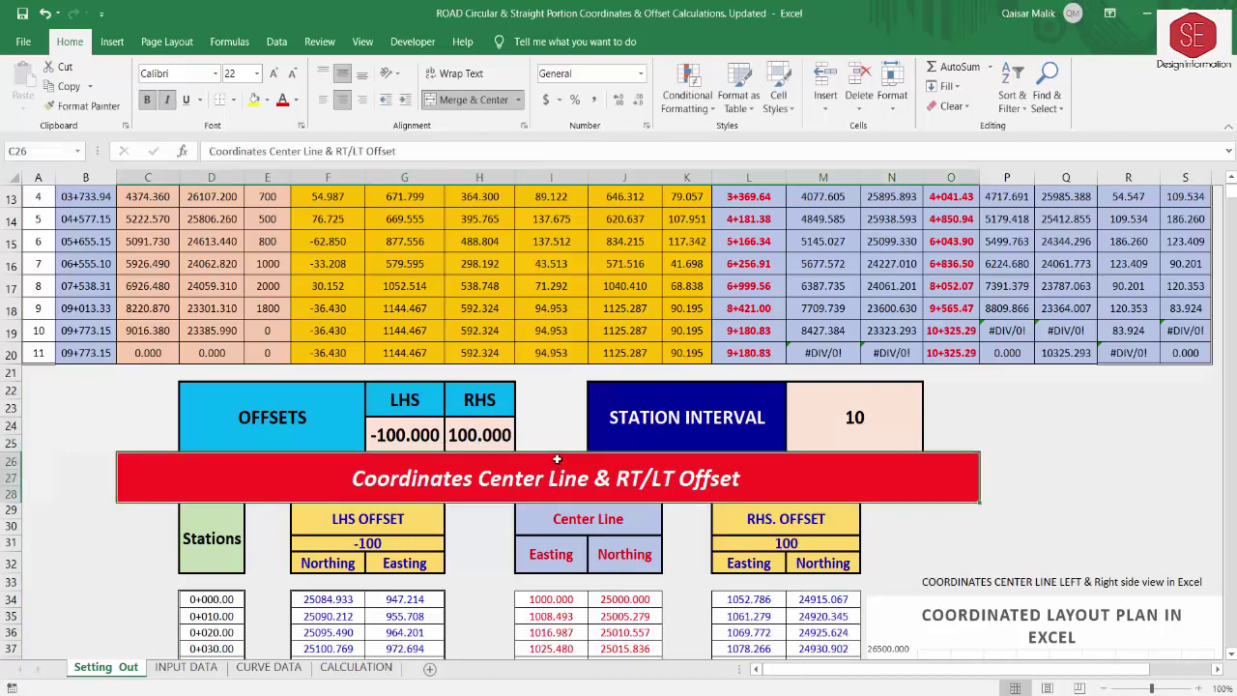
scroll(745, 521, "down", 4)
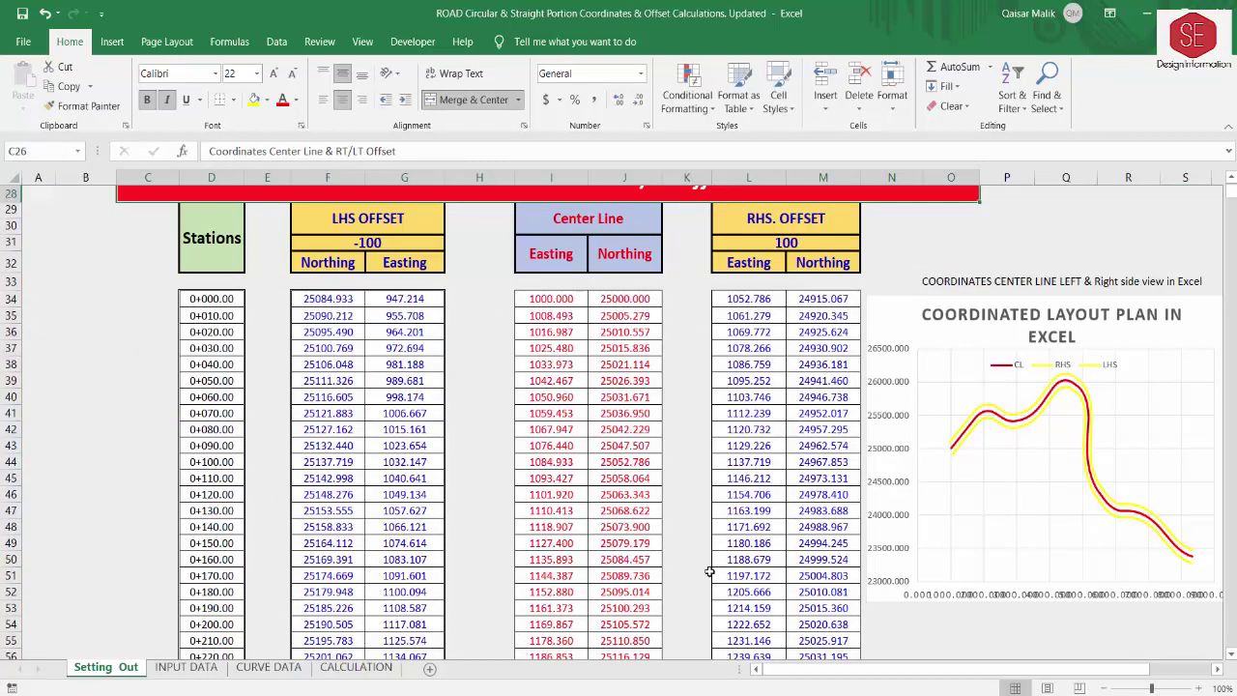
scroll(510, 486, "up", 5)
scroll(377, 411, "up", 4)
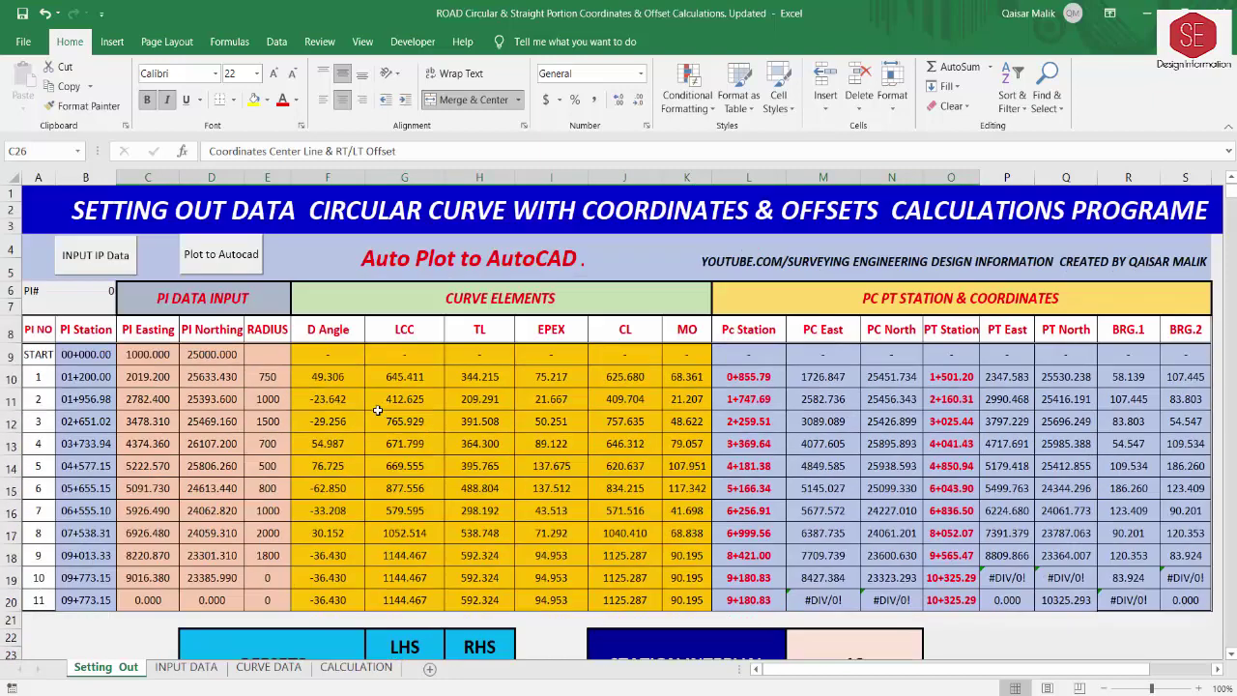
left_click(234, 266)
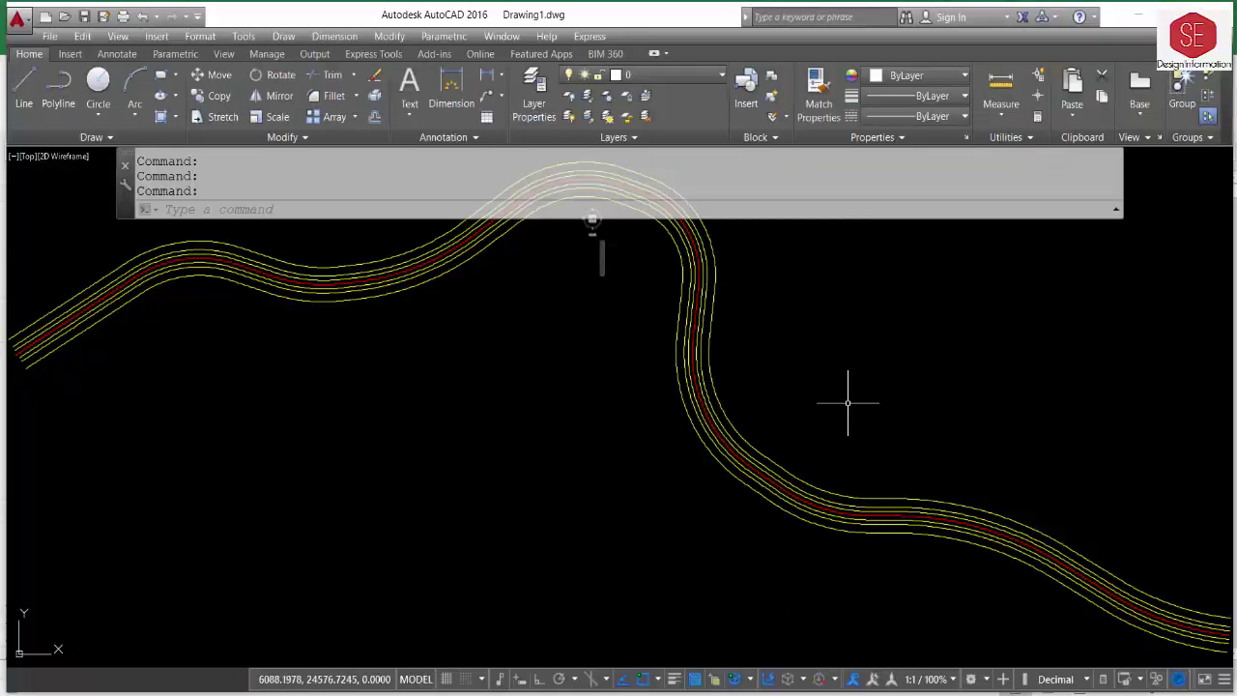
Pan and zoom the AutoCAD drawing to inspect the new 100 m offset lines beside the centreline.
mouse_move(842, 409)
middle_mouse_down()
mouse_move(803, 389)
mouse_move(567, 447)
middle_mouse_up()
scroll(338, 325, "up", 5)
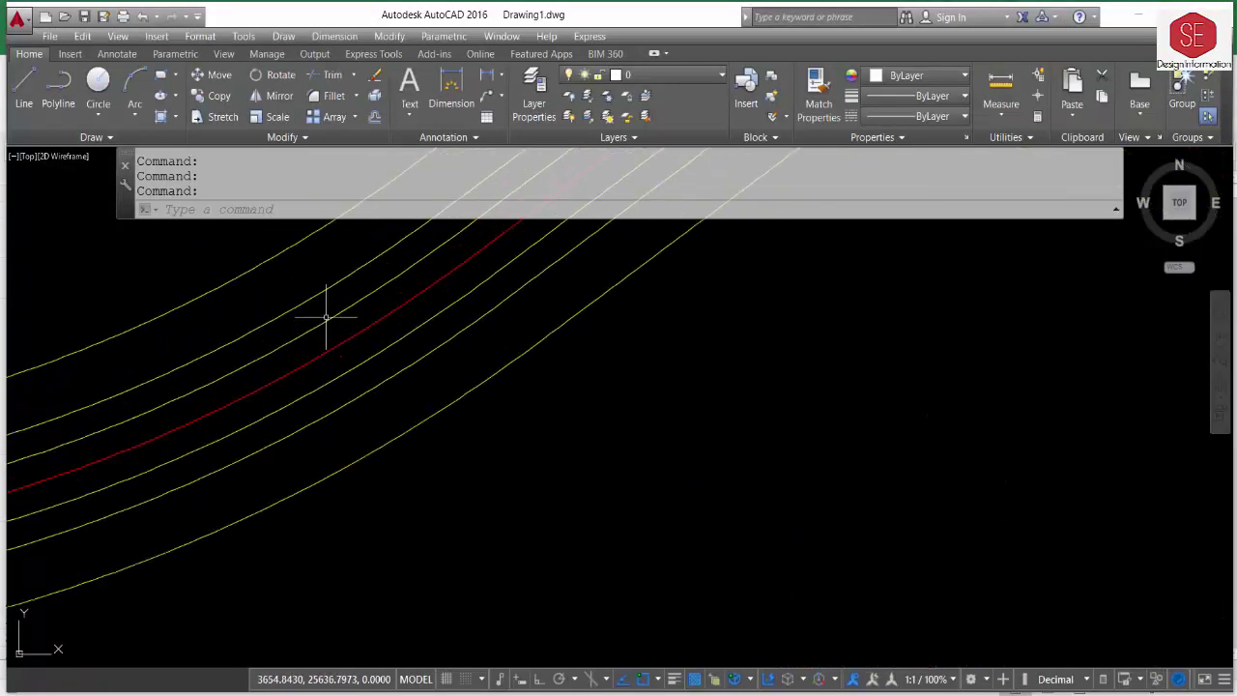
scroll(631, 447, "down", 5)
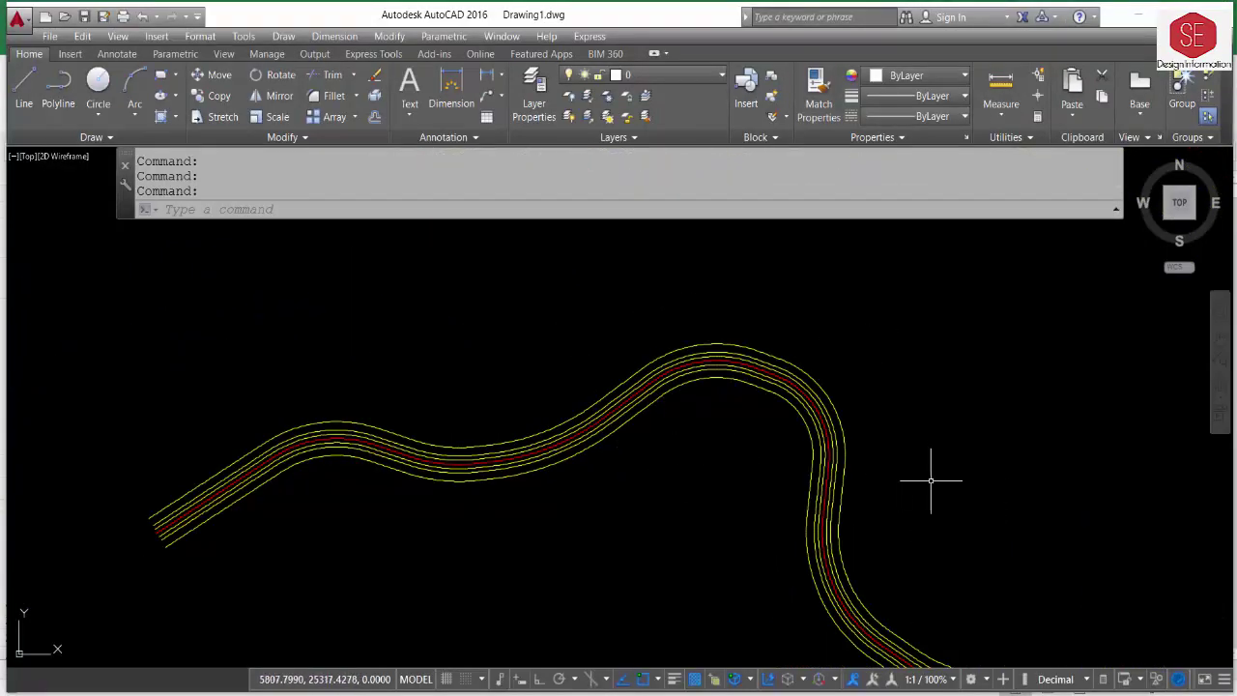
scroll(812, 373, "down", 1)
scroll(812, 373, "down", 2)
scroll(812, 373, "down", 1)
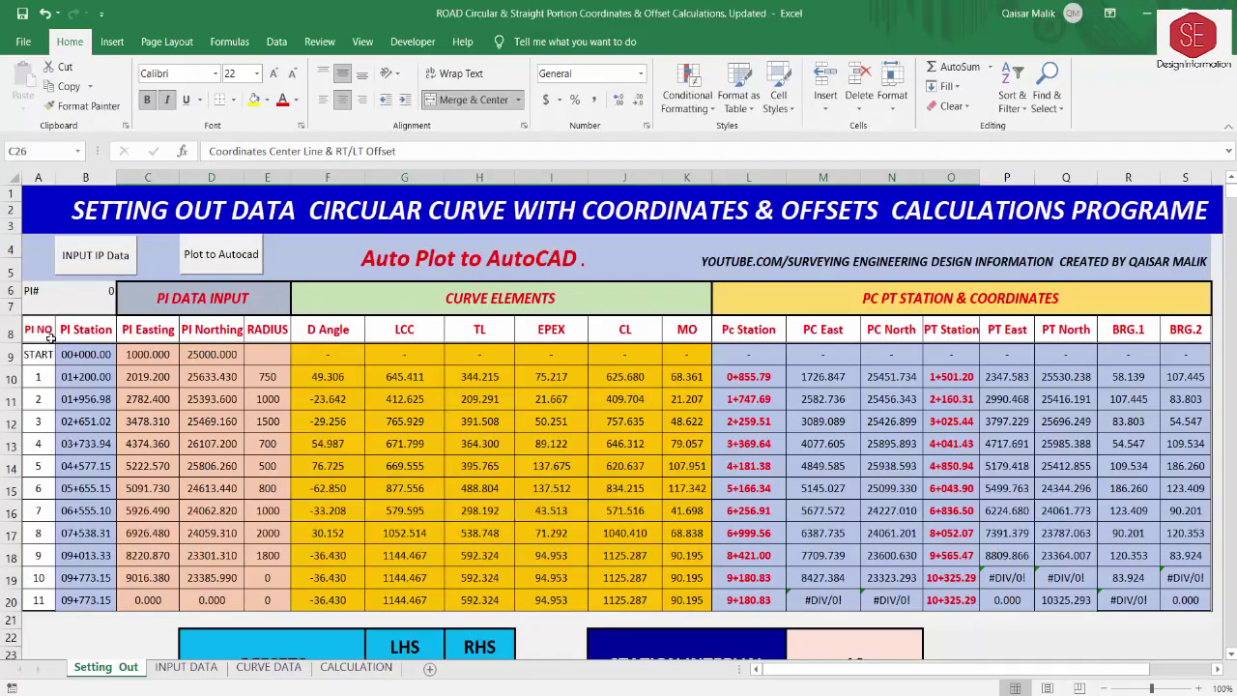
Select and copy the PI data and curve elements table in rows 8–20 (PI NO to BRG.2).
left_click_drag(48, 331, 1195, 600)
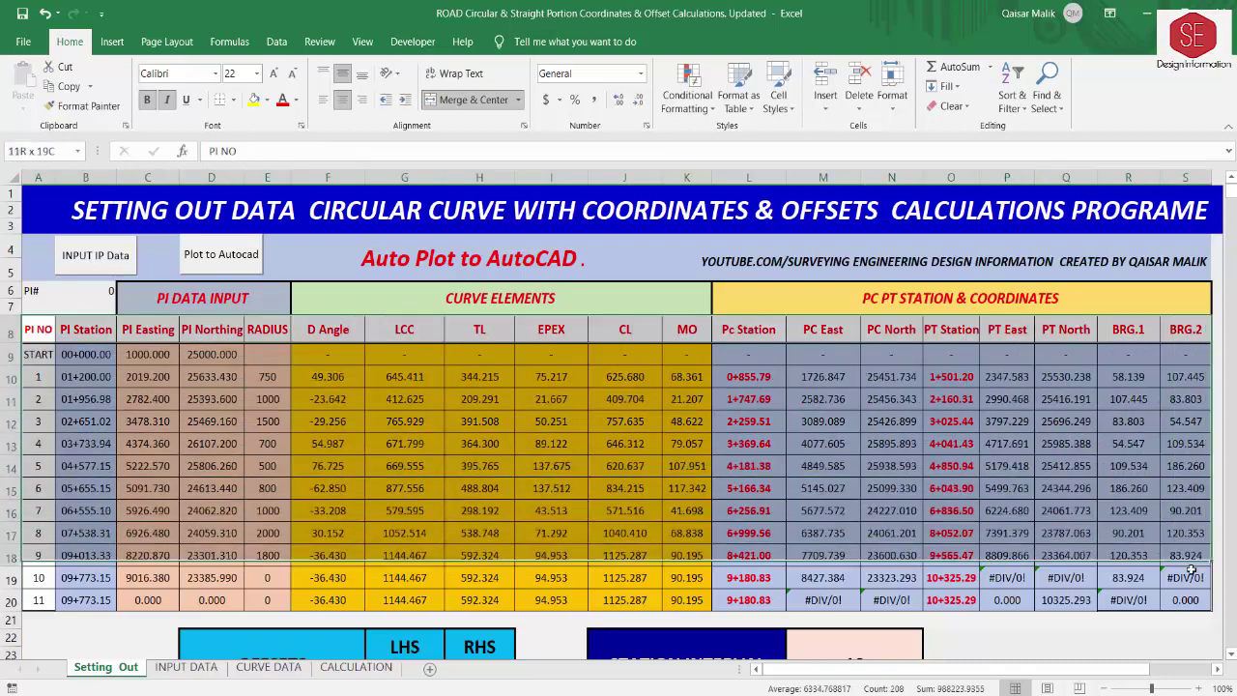
scroll(345, 388, "down", 5)
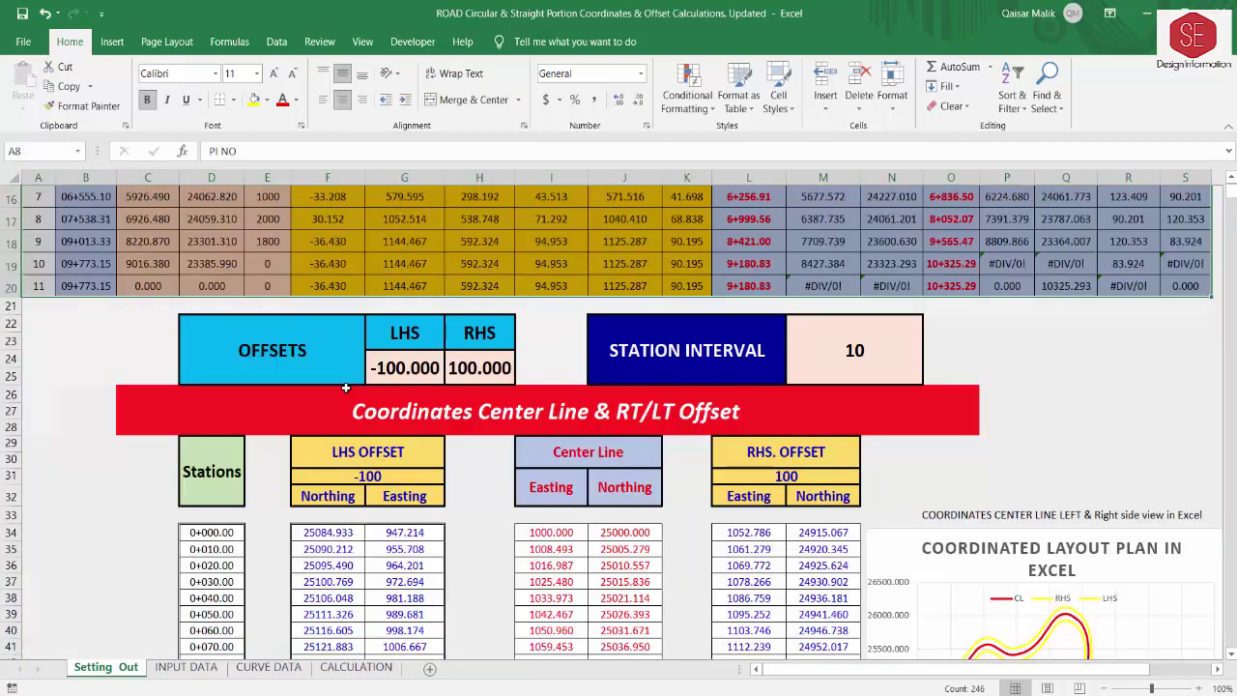
scroll(586, 548, "down", 2)
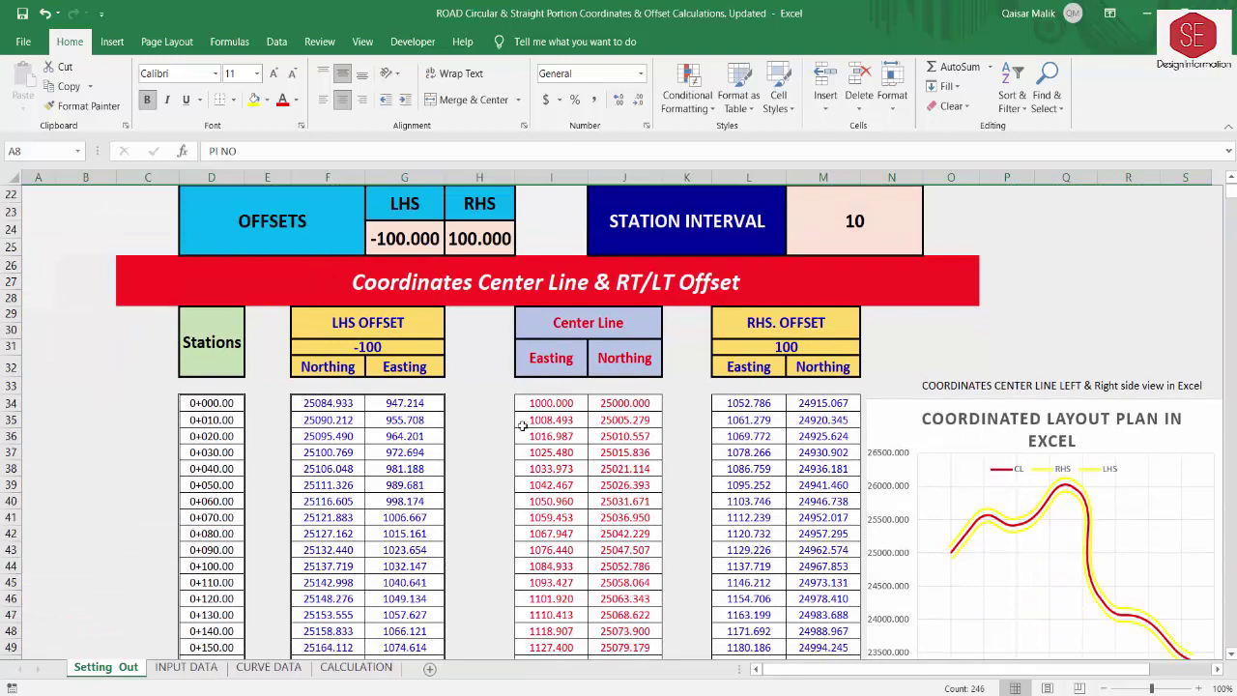
scroll(484, 431, "up", 7)
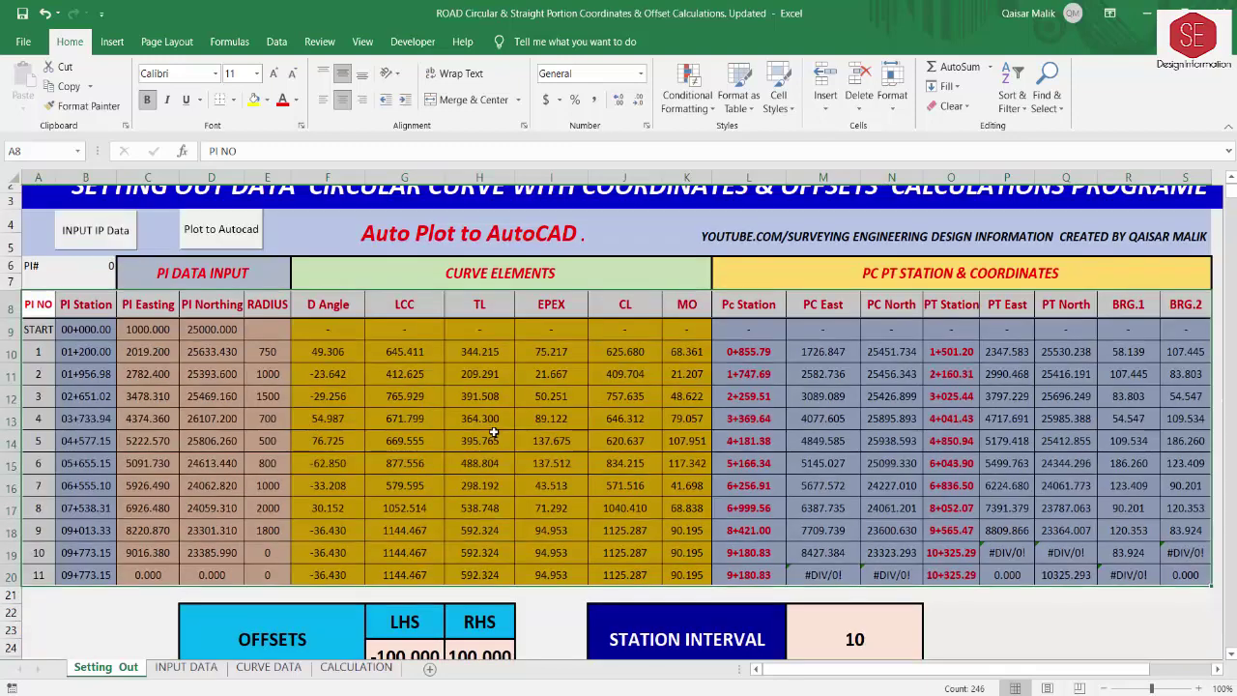
right_click(68, 357)
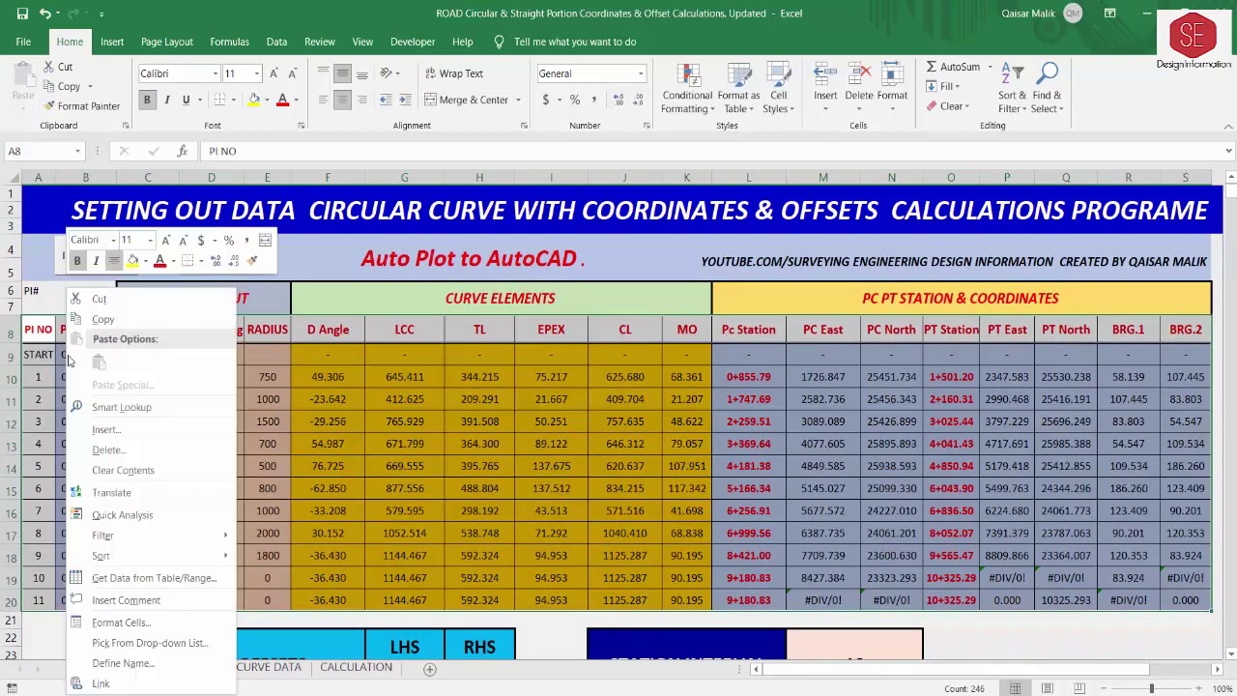
left_click(103, 319)
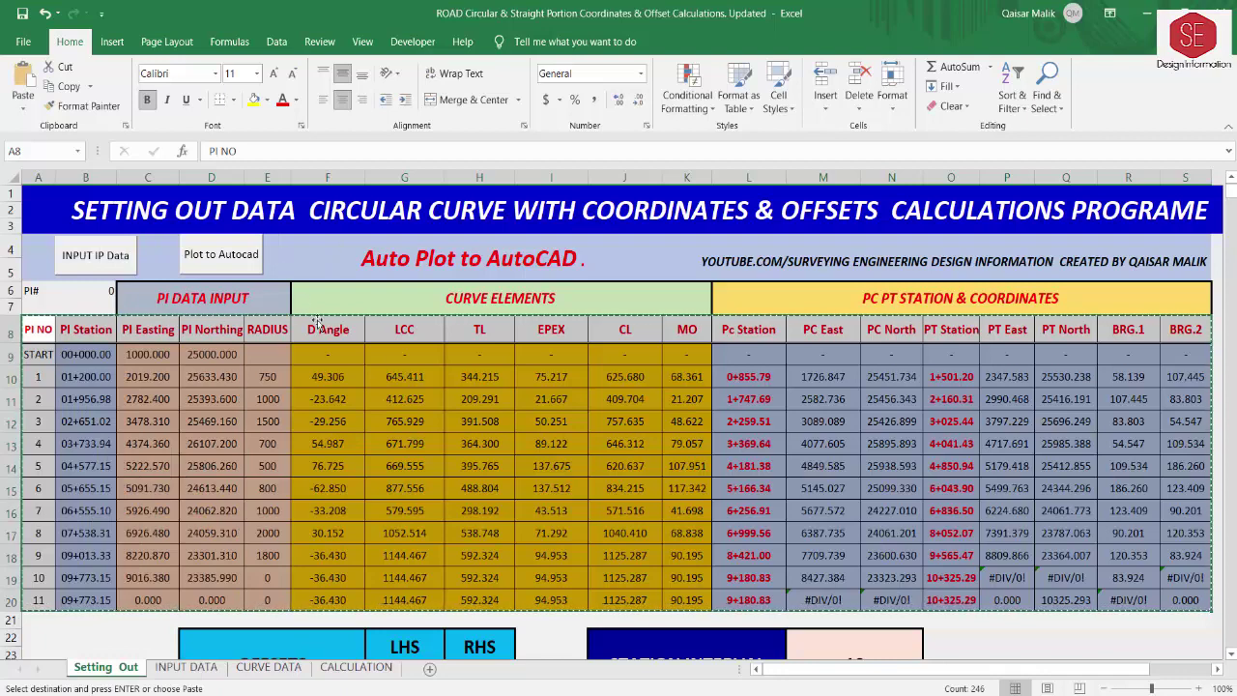
left_click(456, 691)
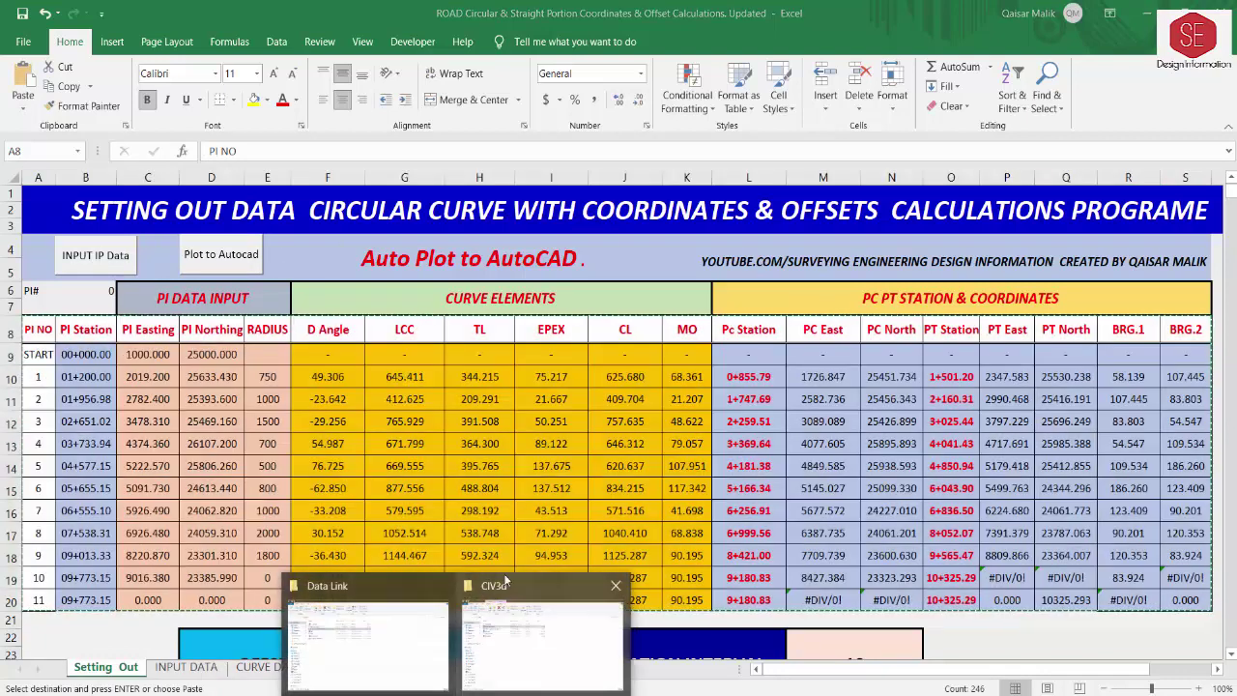
Open the Coodinites Data Link workbook from the Data Link folder.
left_click(367, 629)
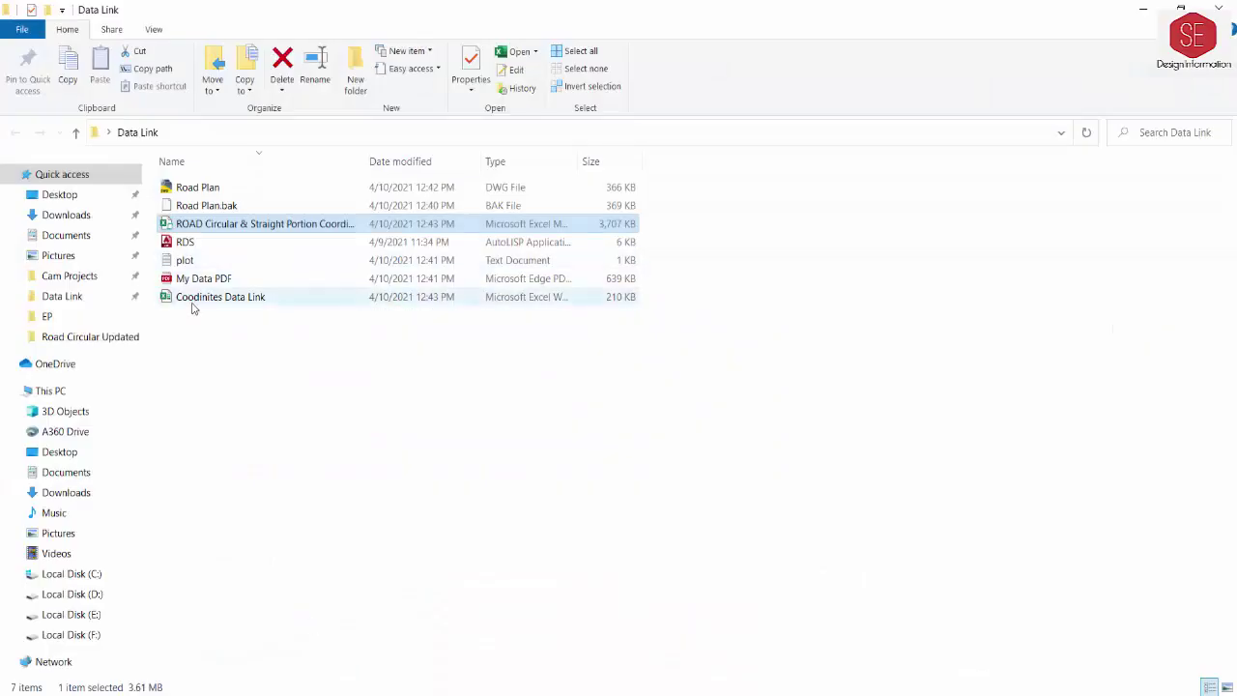
left_click(195, 302)
key("alt+Tab")
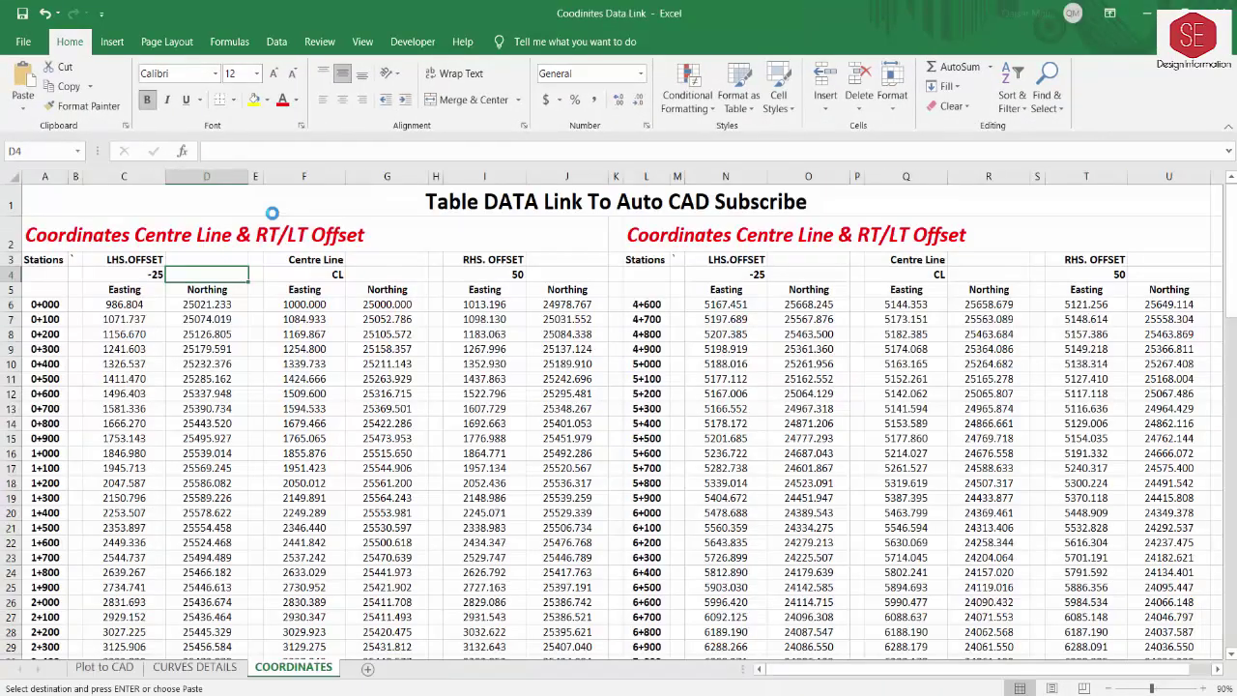
left_click(100, 667)
Paste the copied PI and curve table at D18 on the CURVES DETAILS sheet.
left_click(195, 667)
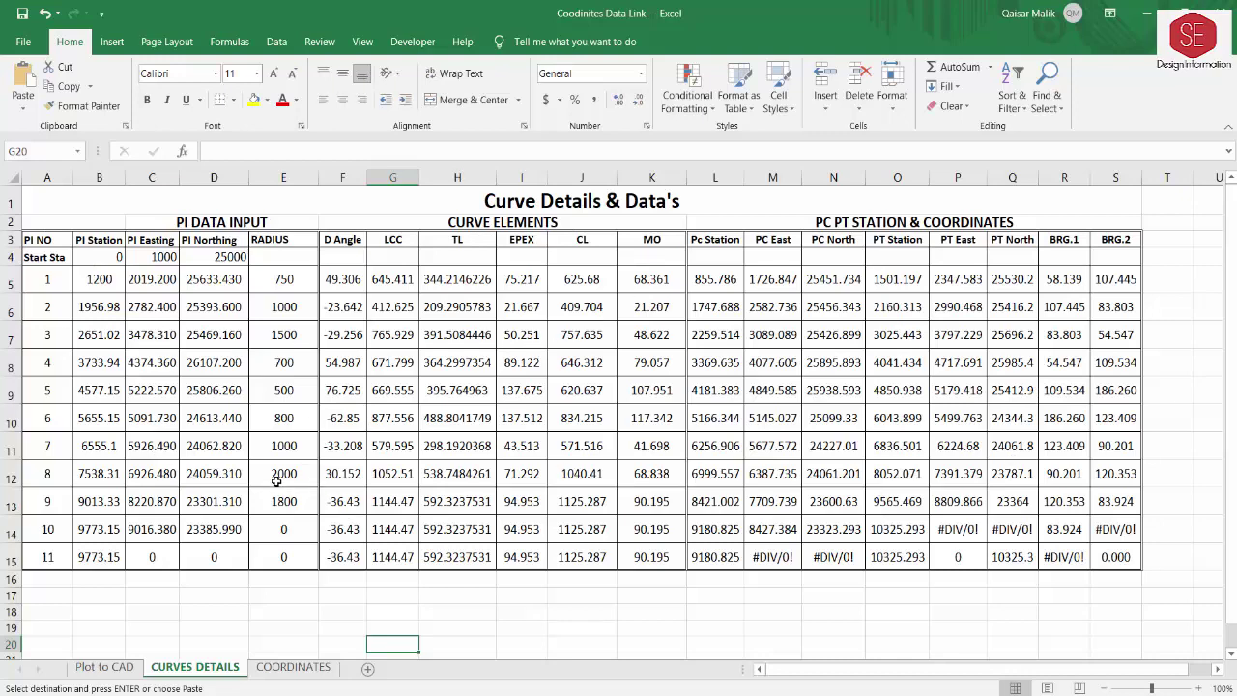
right_click(234, 611)
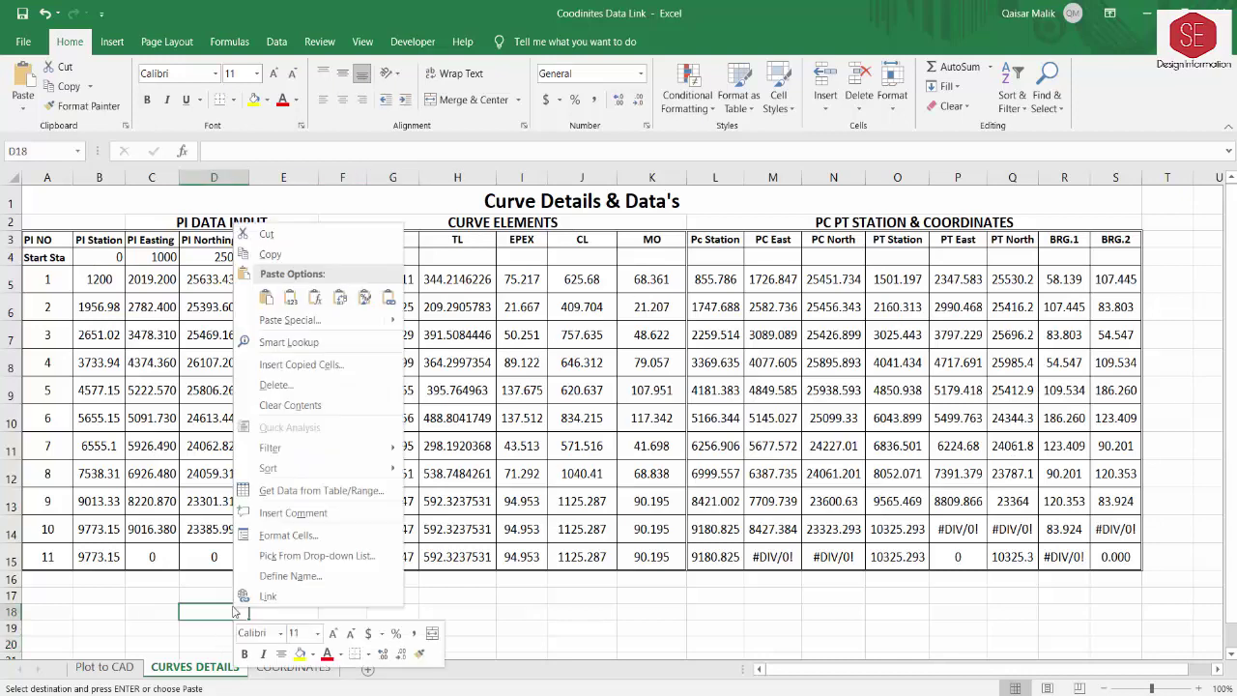
left_click(289, 299)
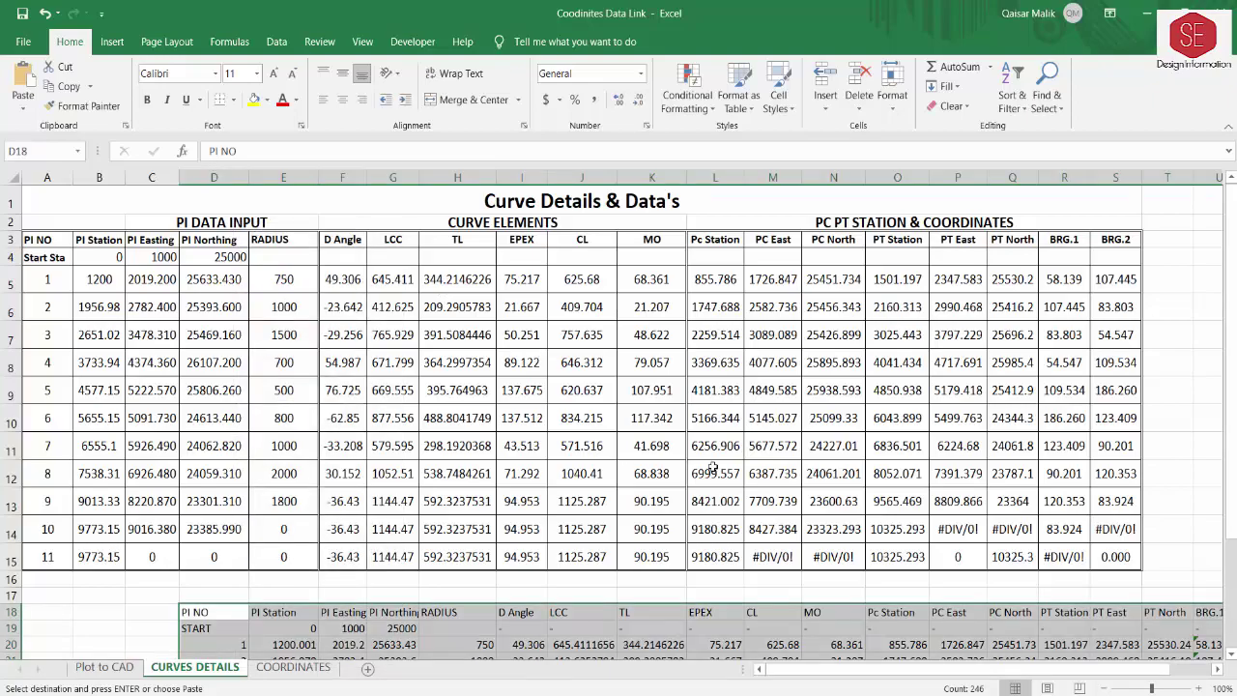
scroll(662, 468, "down", 3)
scroll(737, 493, "up", 3)
scroll(621, 504, "down", 1)
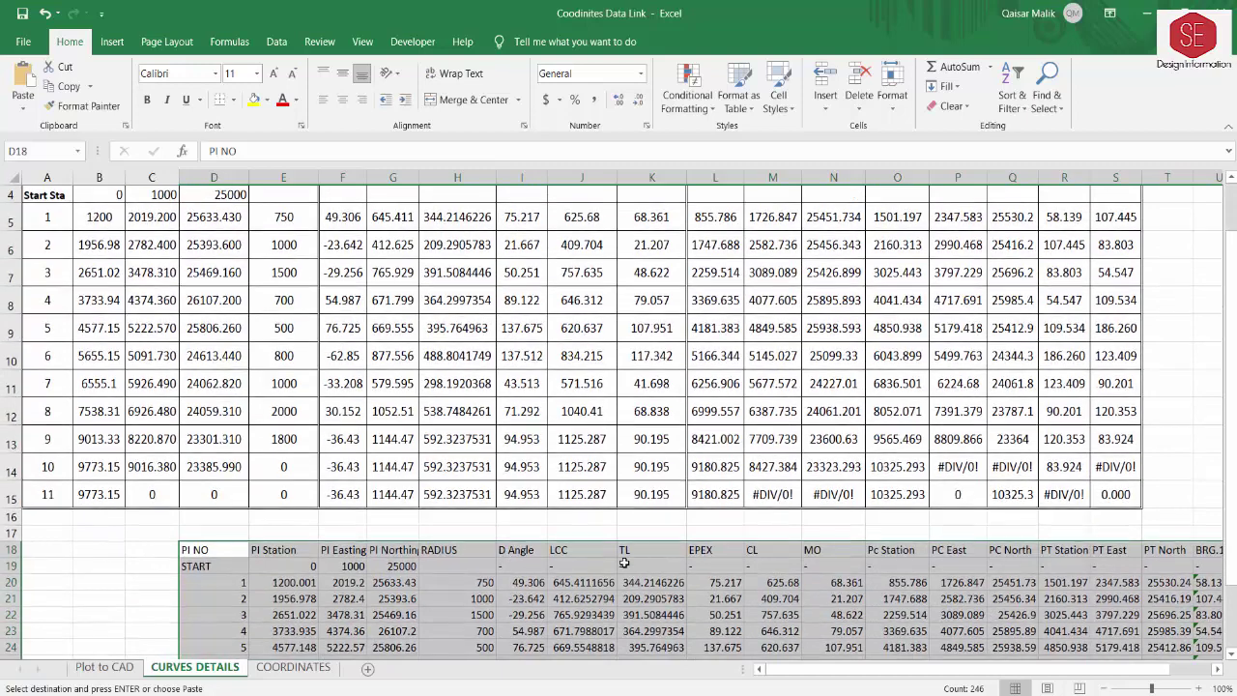
left_click(104, 667)
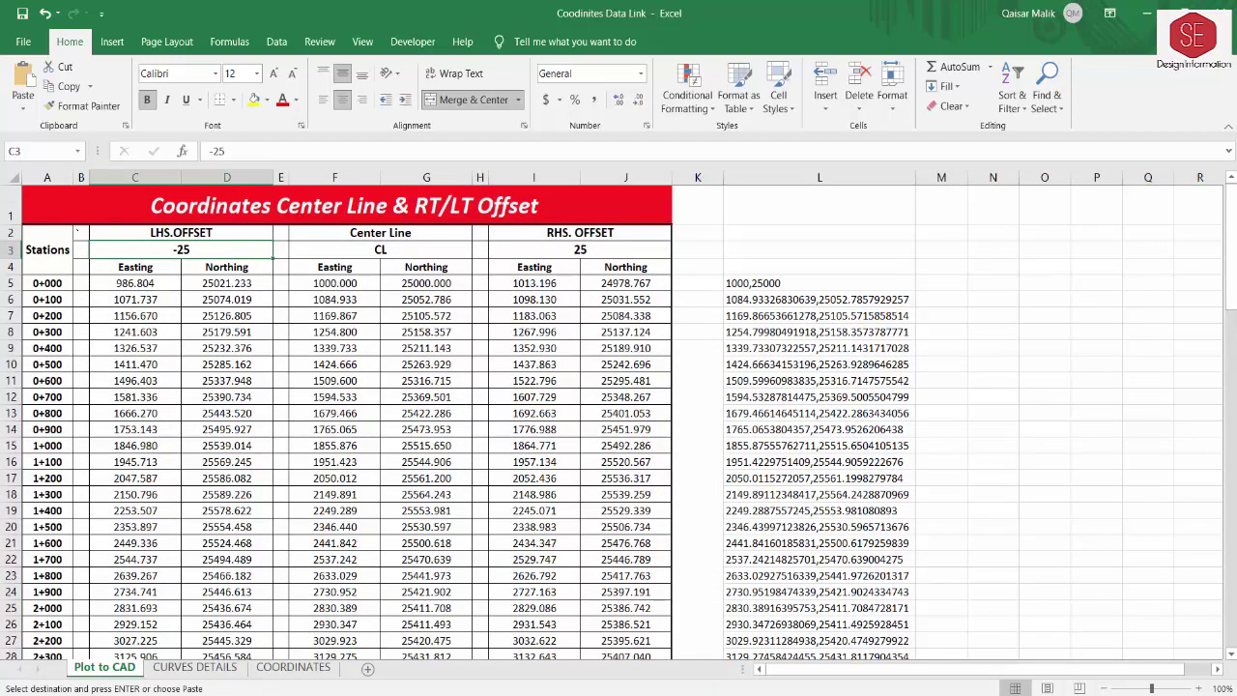
Copy the stations and centreline/offset coordinates from D34 down through column M in the ROAD workbook.
left_click(604, 628)
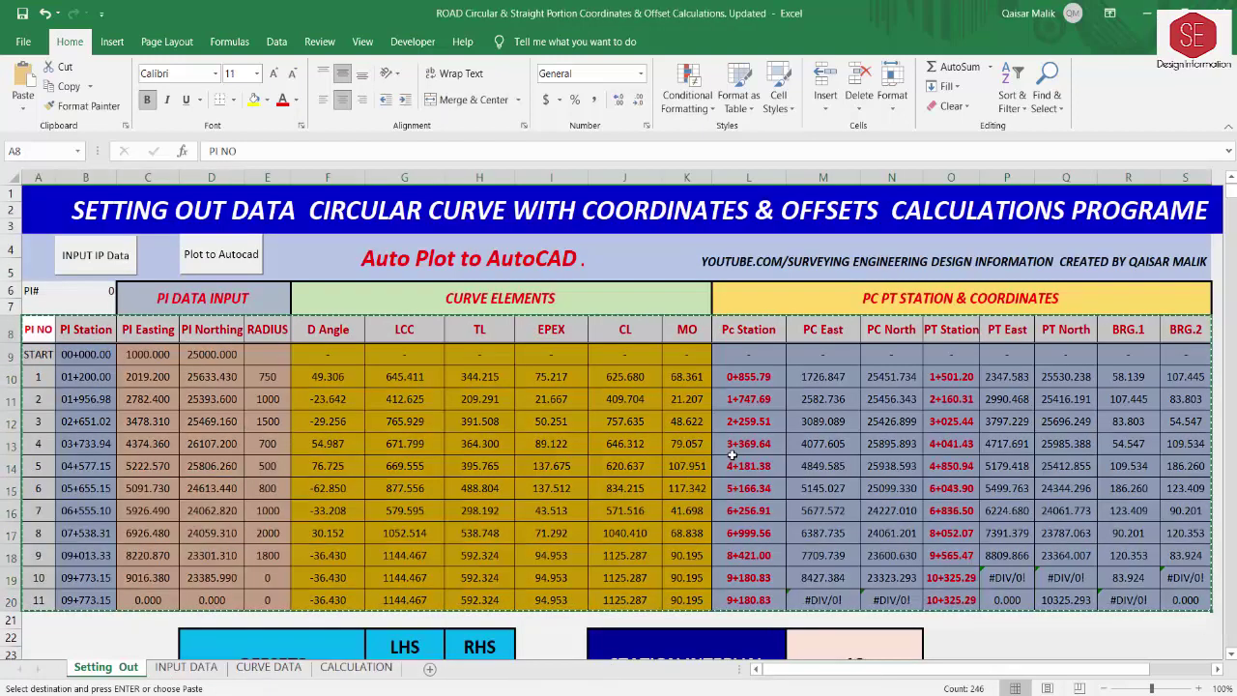
scroll(733, 454, "down", 3)
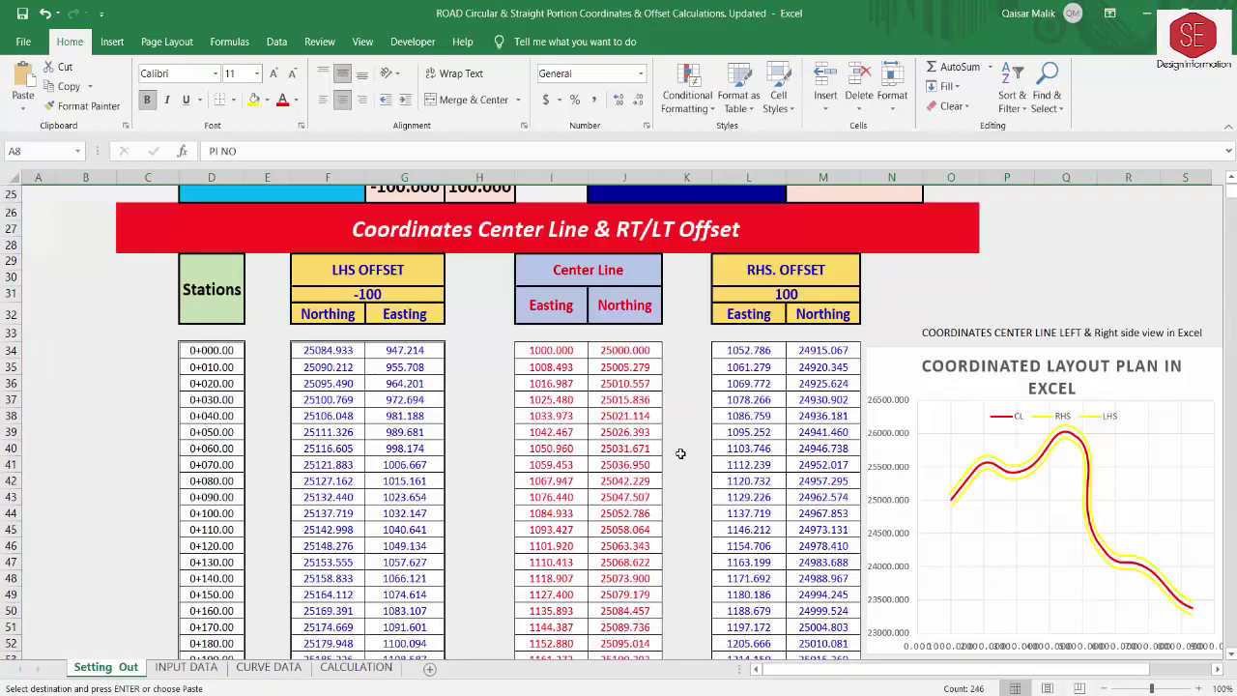
left_click(229, 348)
key("ctrl+shift+Down")
left_click_drag(229, 348, 810, 377, "shift")
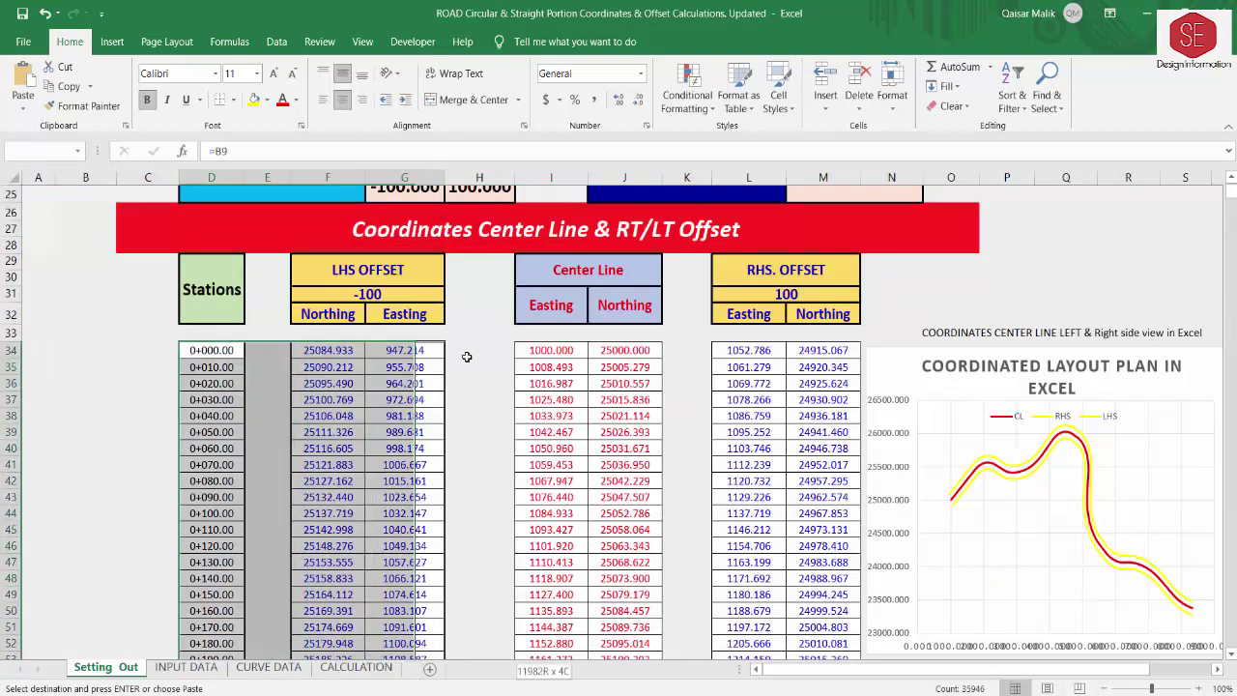
right_click(810, 377)
left_click(824, 345)
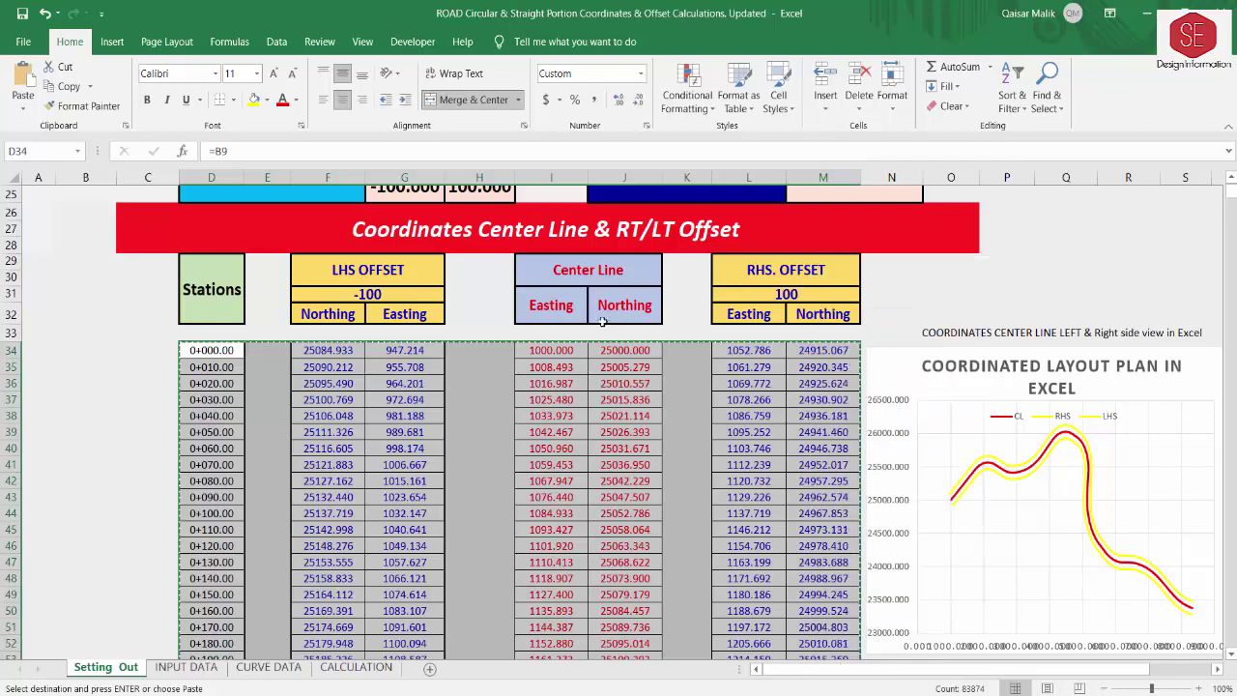
key("alt+Tab")
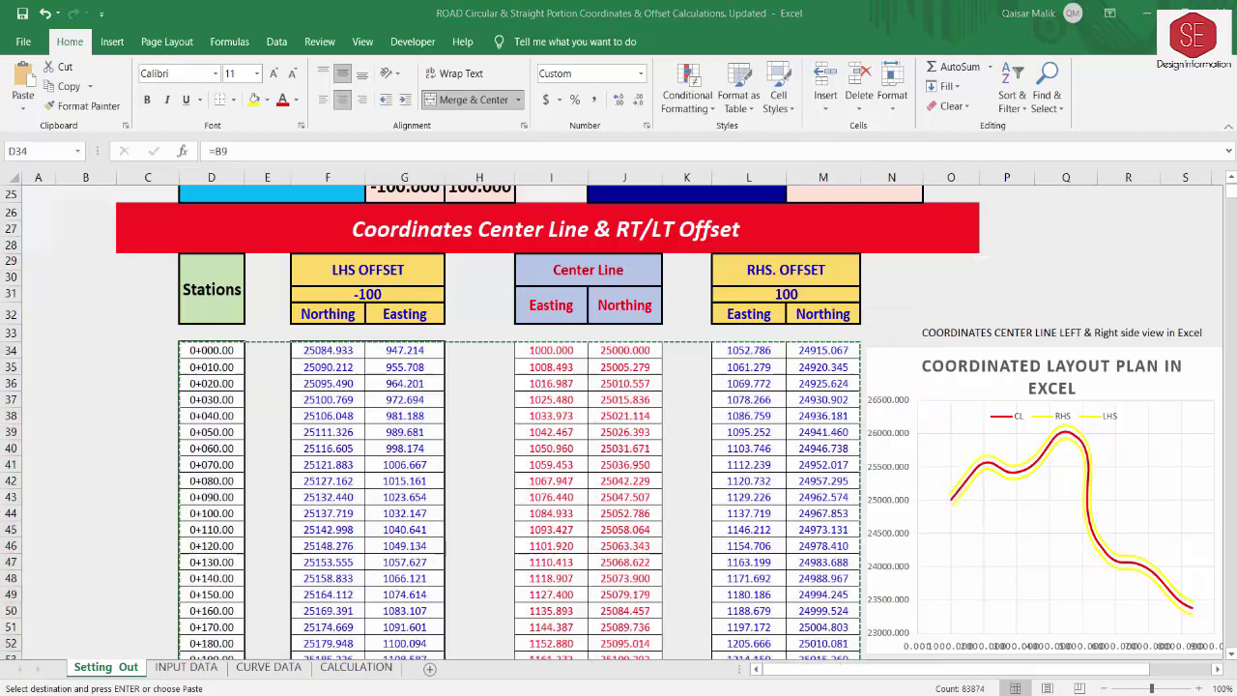
left_click(788, 677)
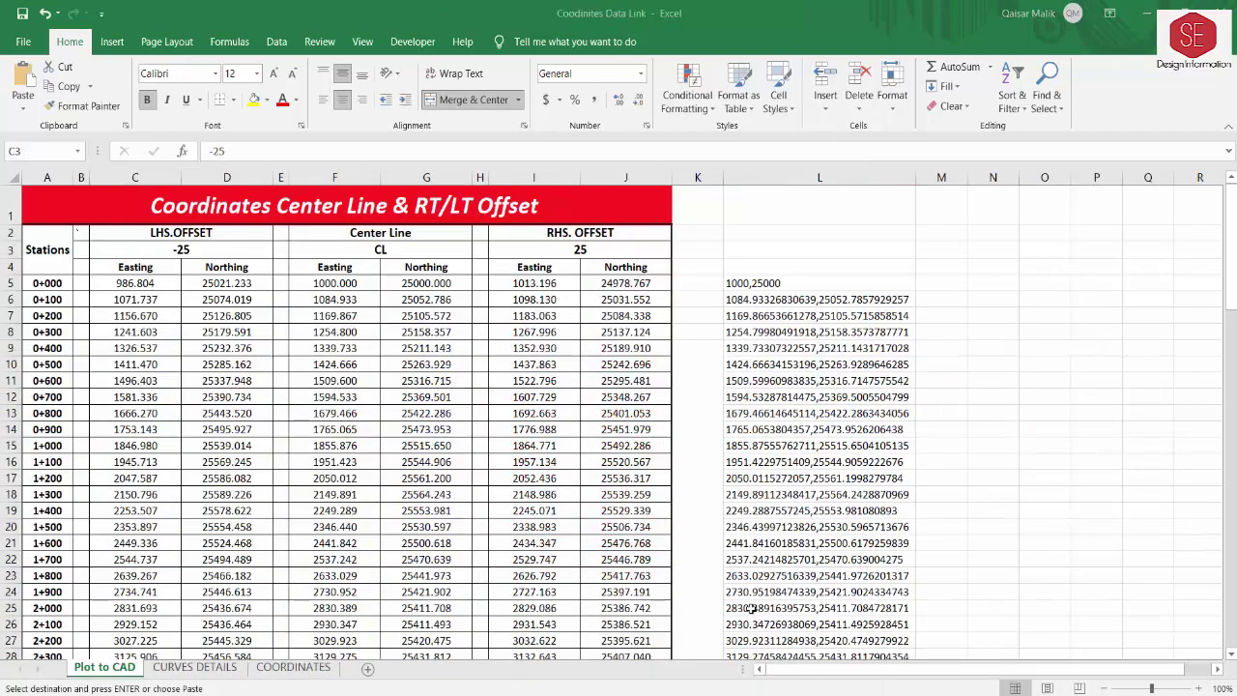
Paste the station and offset coordinates as values at N2 on the Plot to CAD sheet.
left_click(1006, 282)
right_click(996, 235)
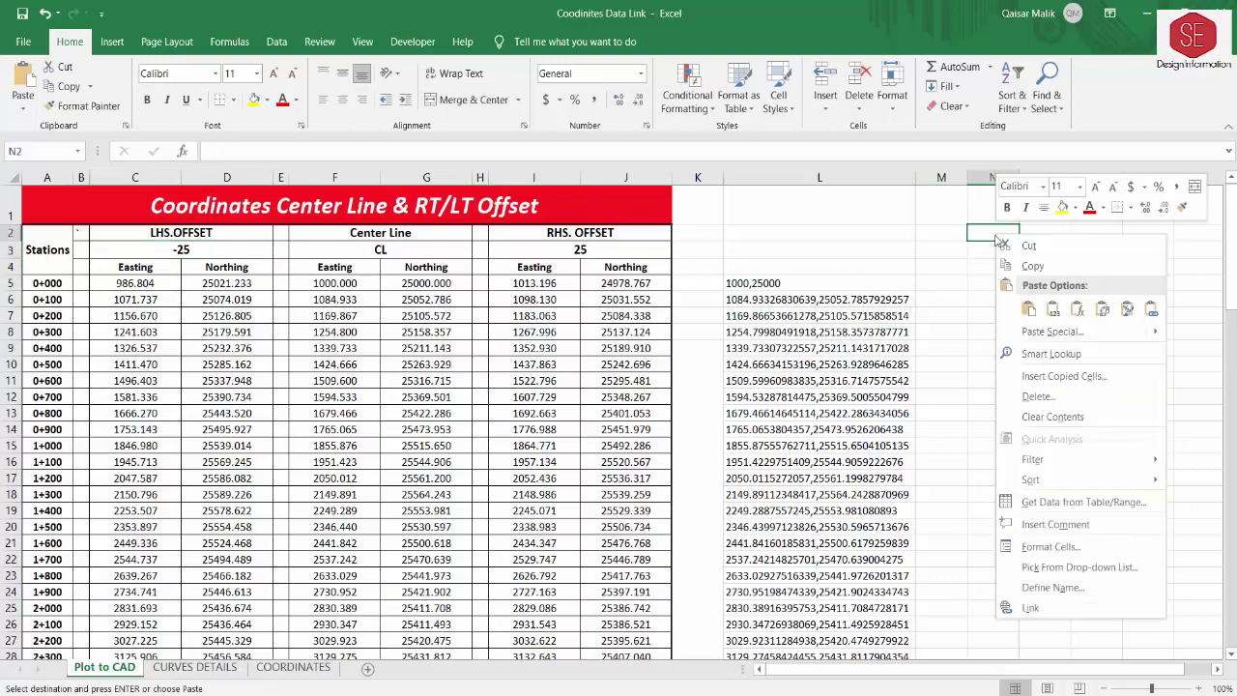
left_click(1054, 310)
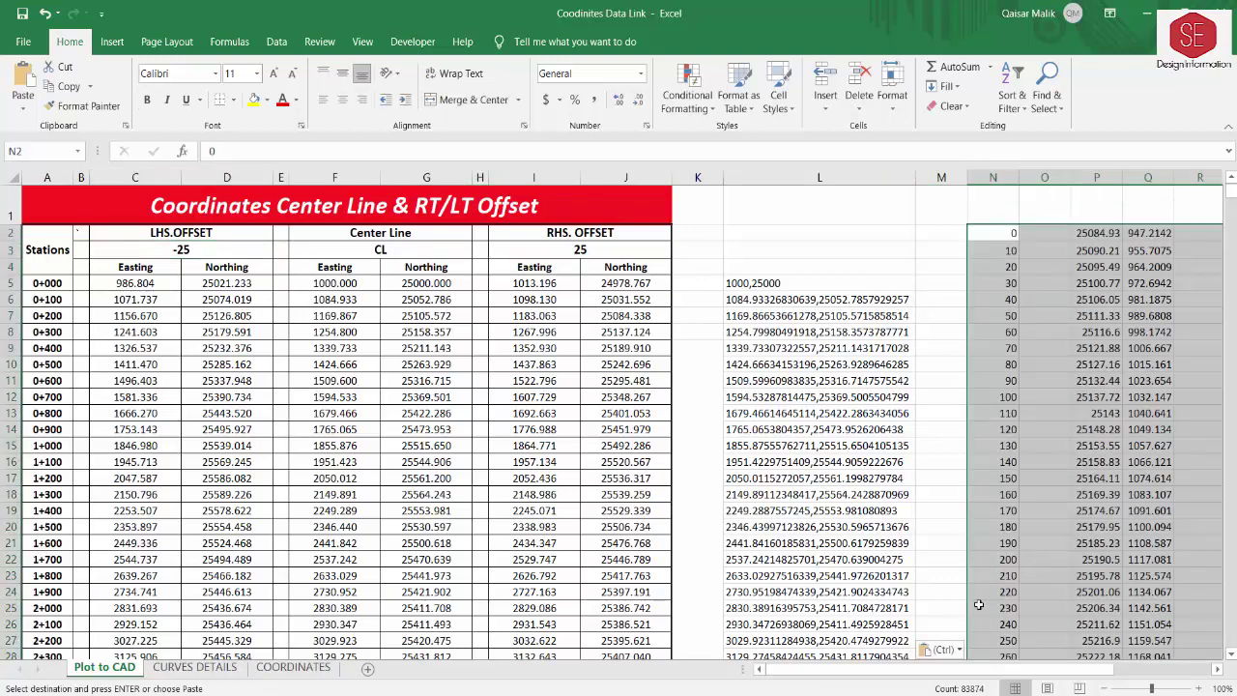
scroll(936, 677, "right", 3)
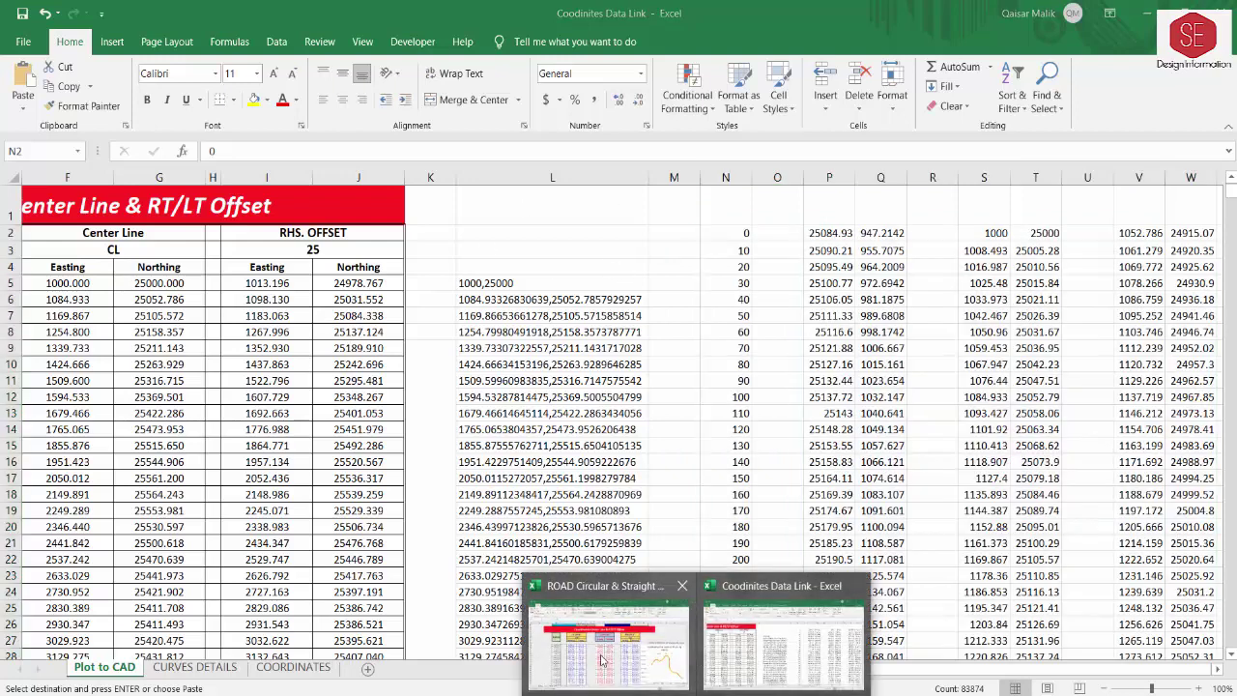
left_click(542, 676)
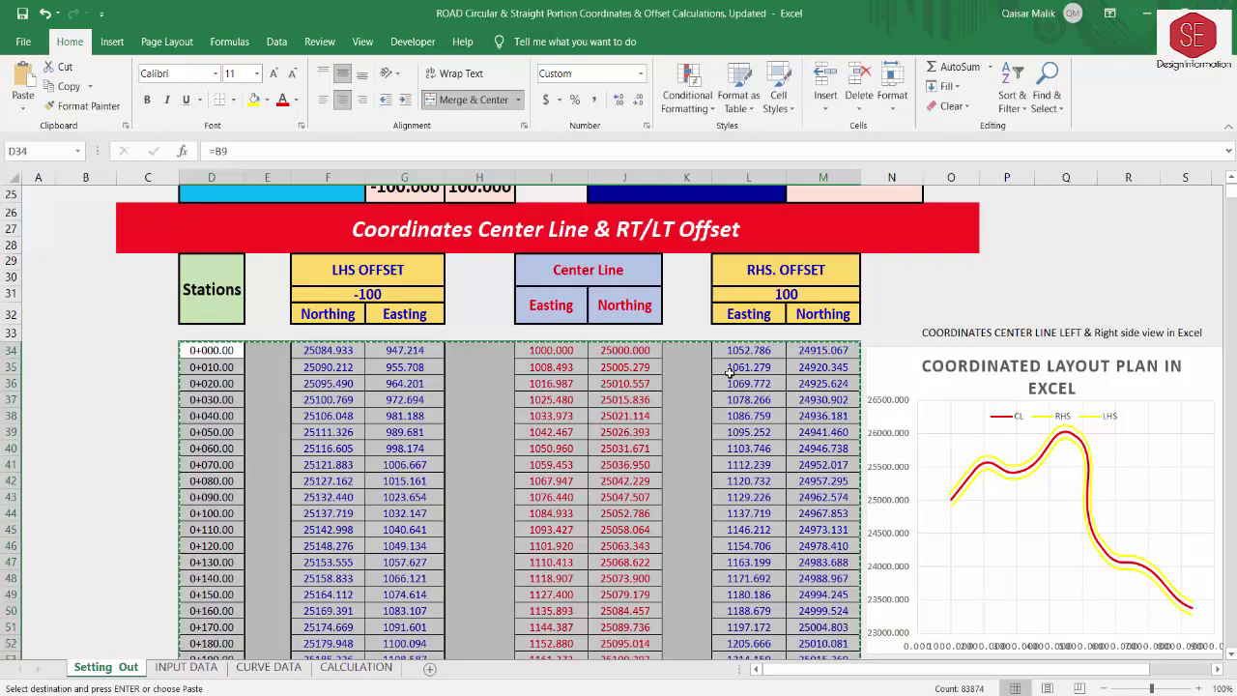
scroll(730, 373, "up", 5)
scroll(609, 238, "up", 3)
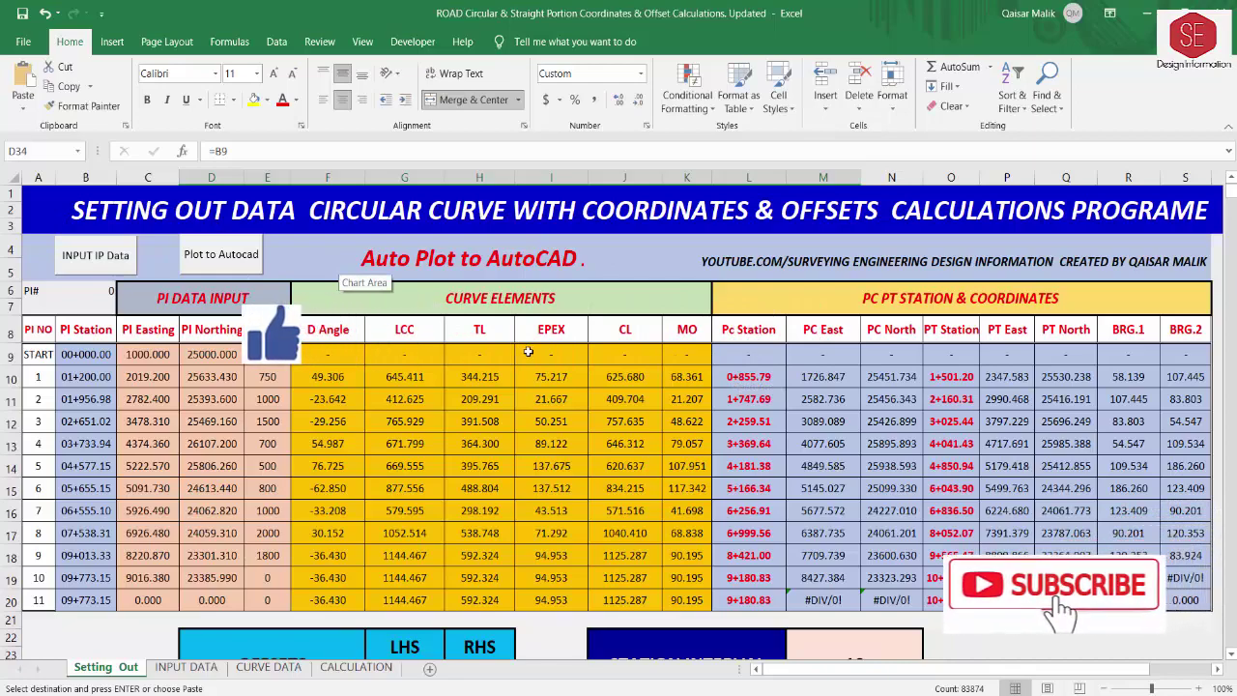
scroll(581, 367, "down", 6)
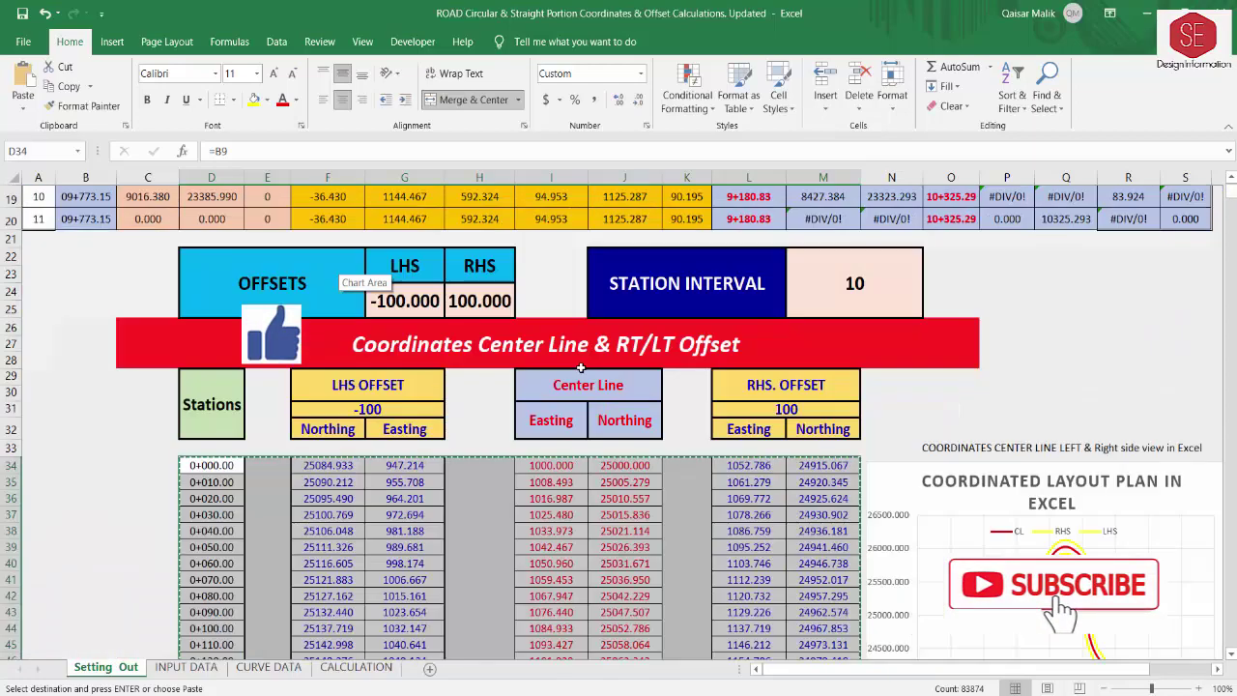
scroll(581, 367, "down", 2)
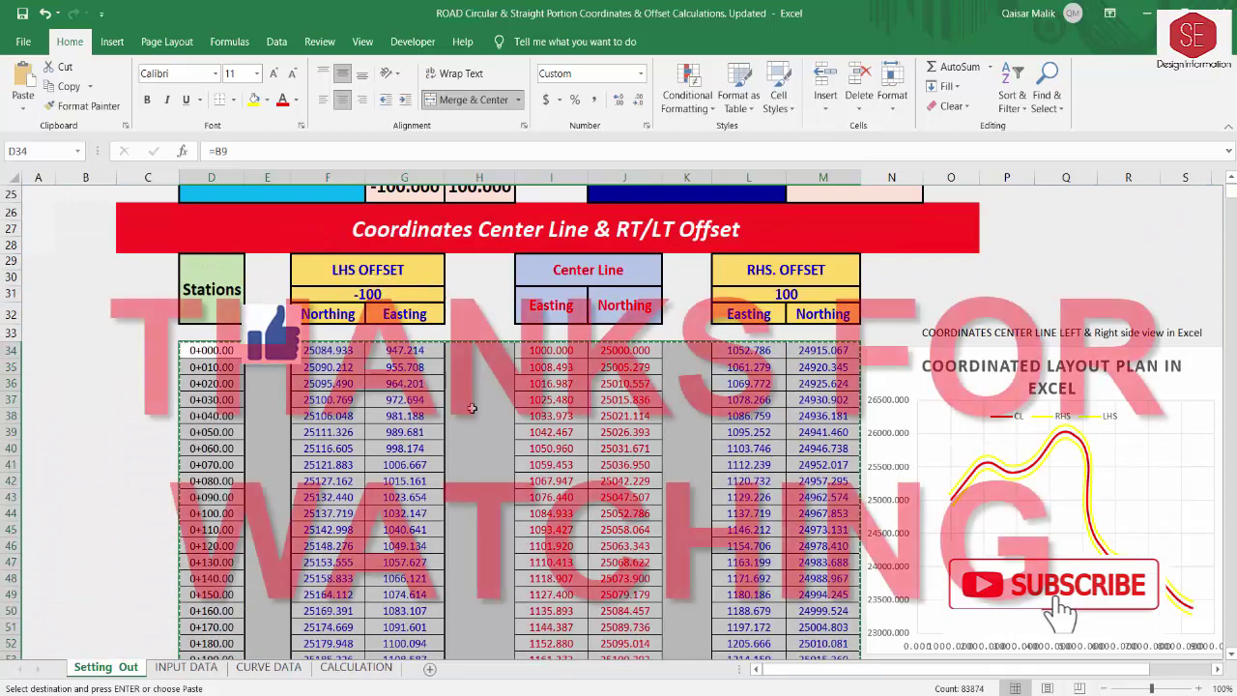